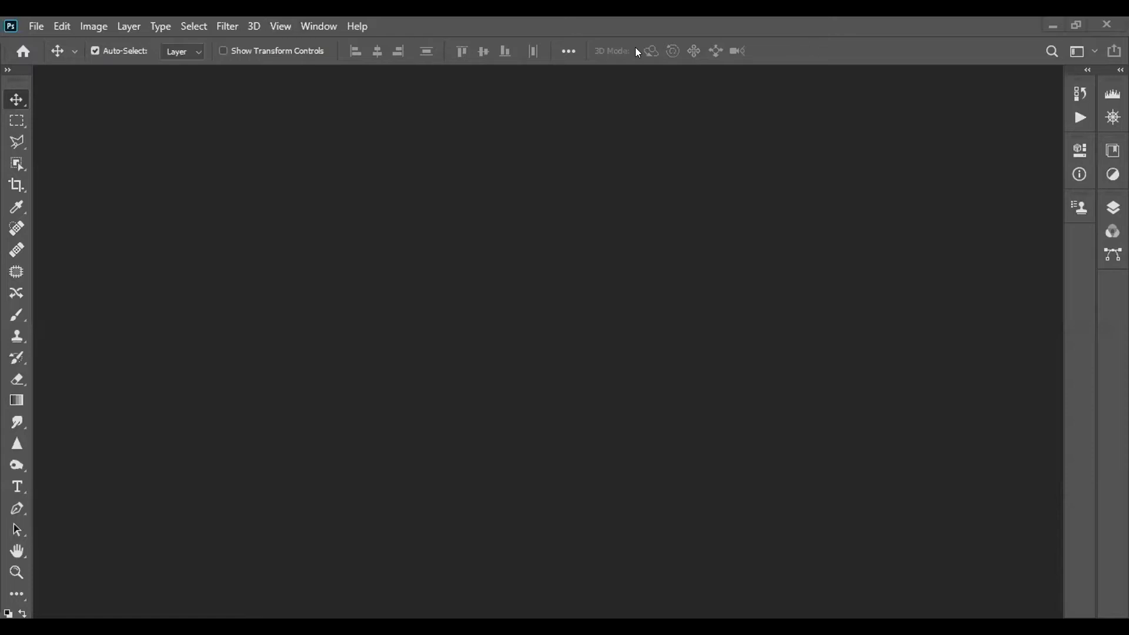
Switch to the Photography workspace and expand the collapsed Histogram, Libraries and Layers panel column
left_click(318, 26)
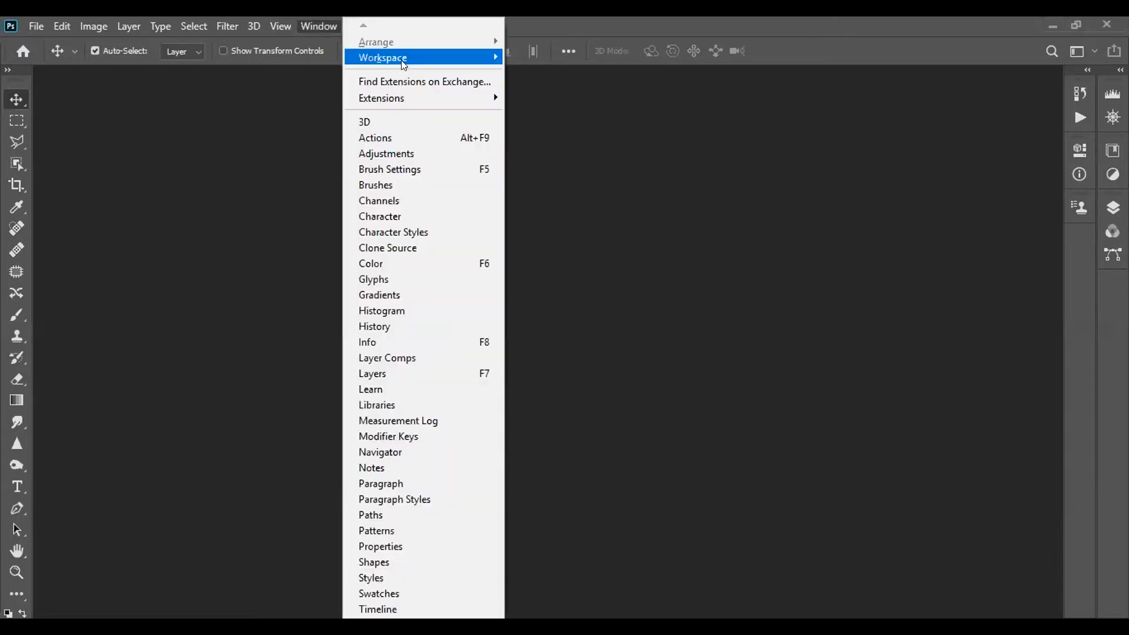
mouse_move(401, 58)
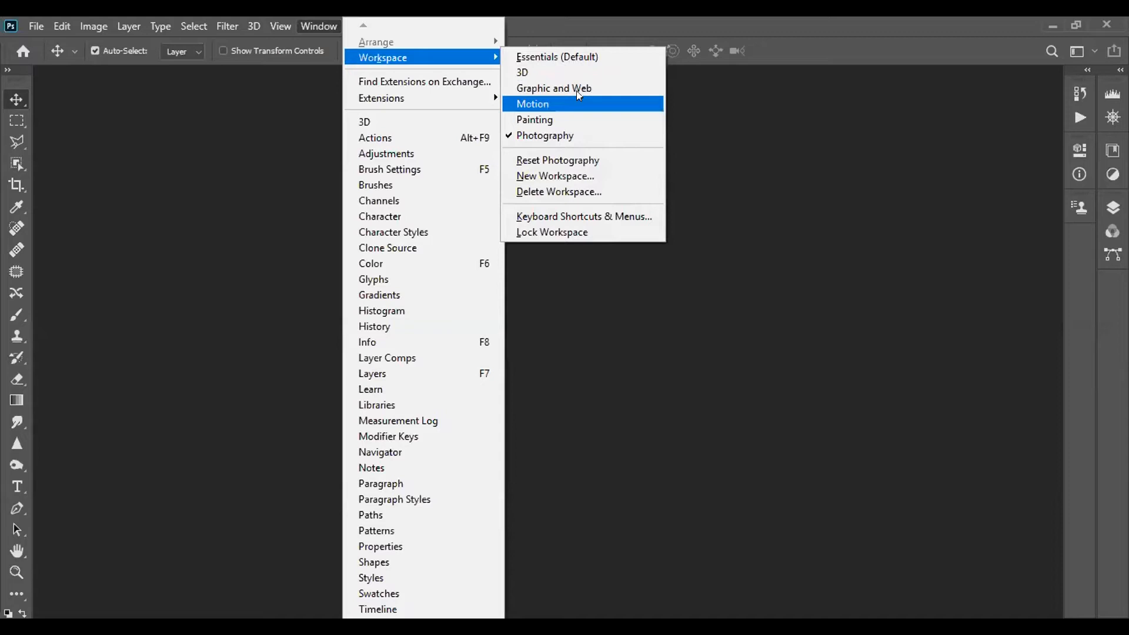
left_click(557, 135)
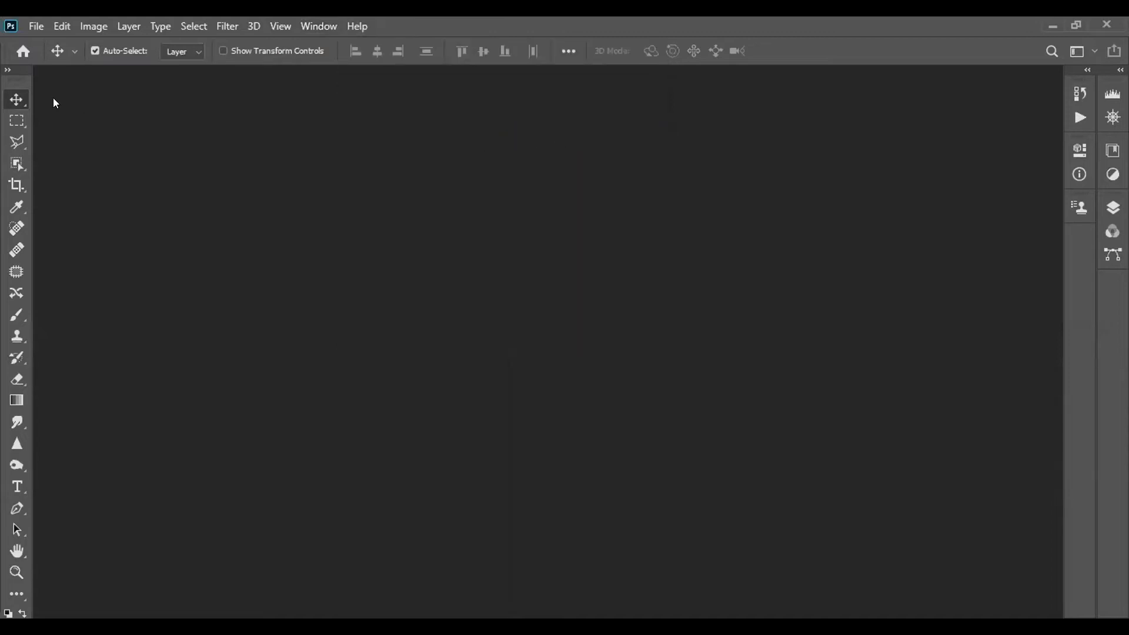
left_click(1120, 70)
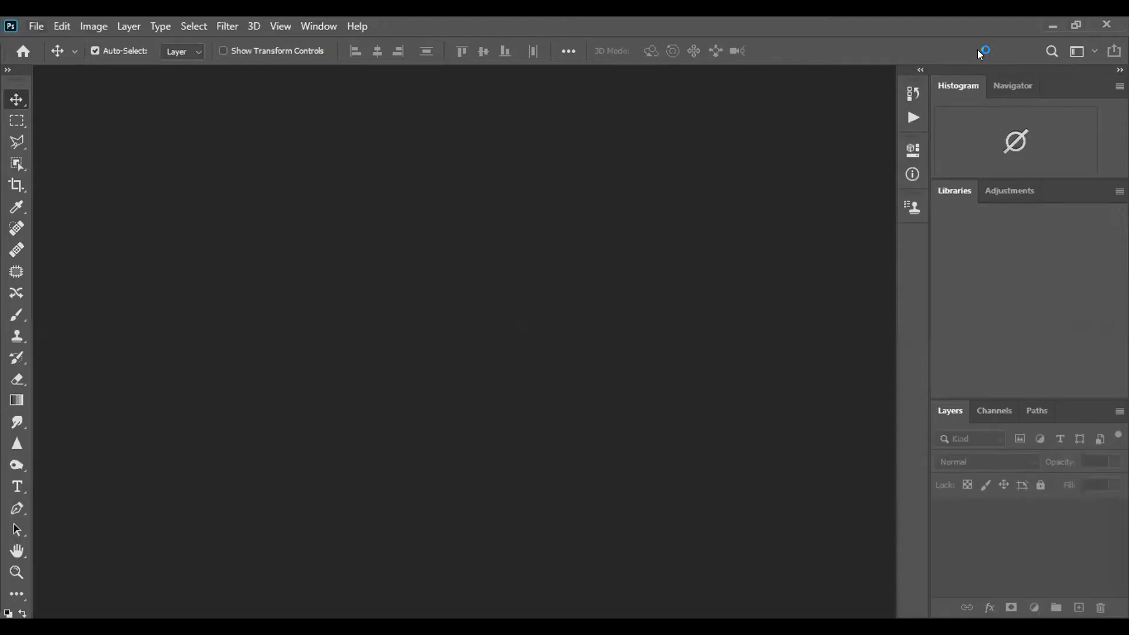
Open the photo adult-1807548.jpg in a floating window and fill its Background layer with white
left_click(36, 26)
left_click(48, 63)
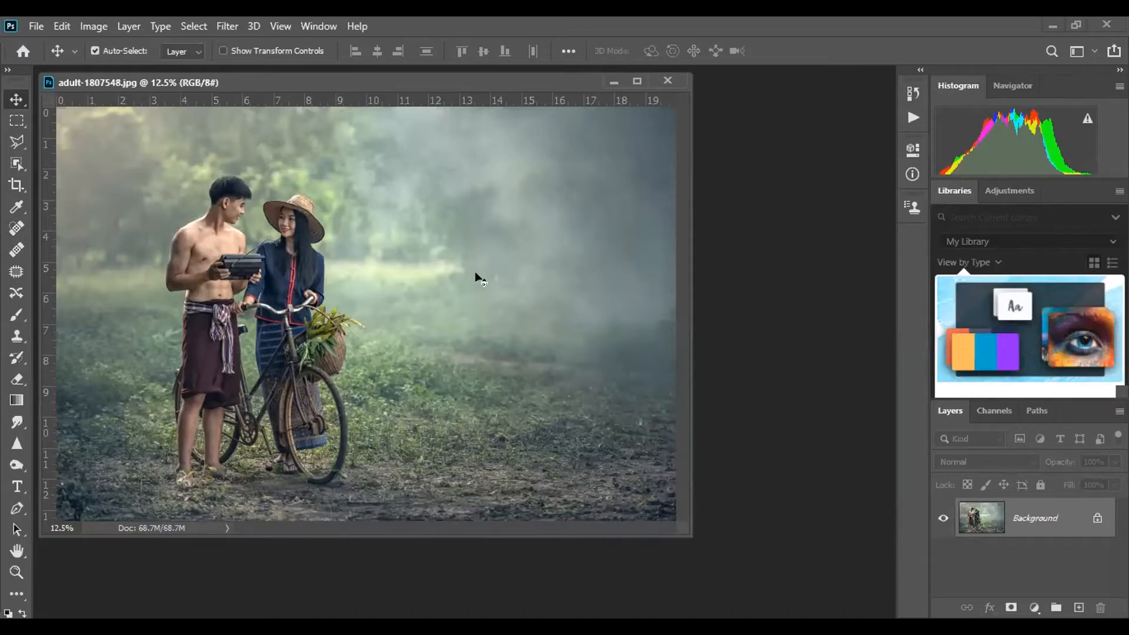
left_click_drag(447, 84, 477, 125)
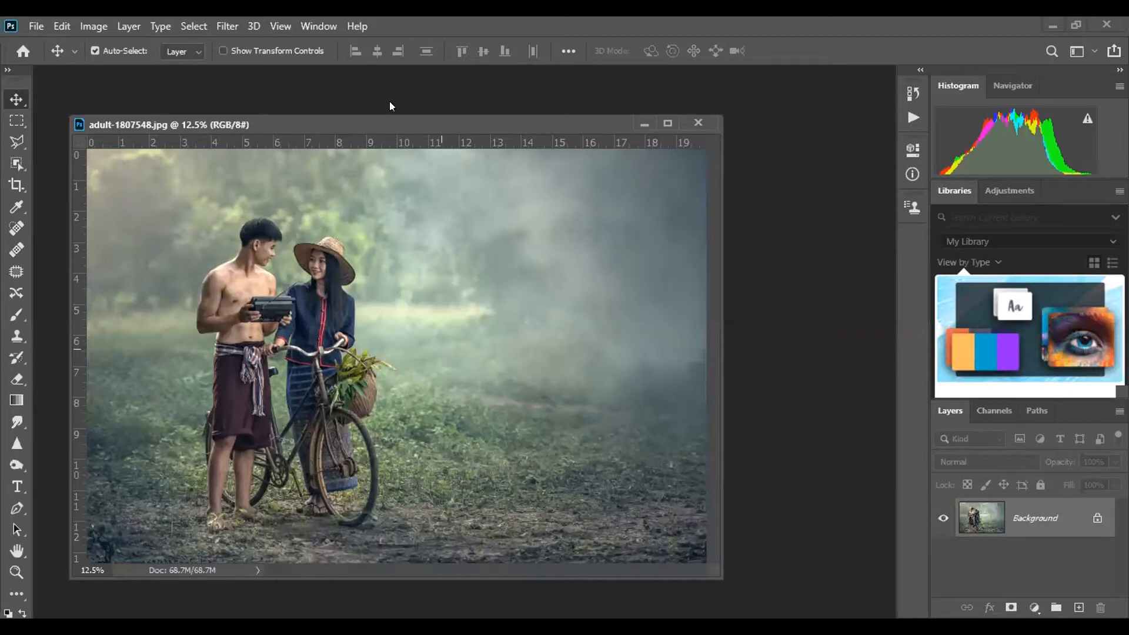
key("ctrl")
key("ctrl+BackSpace")
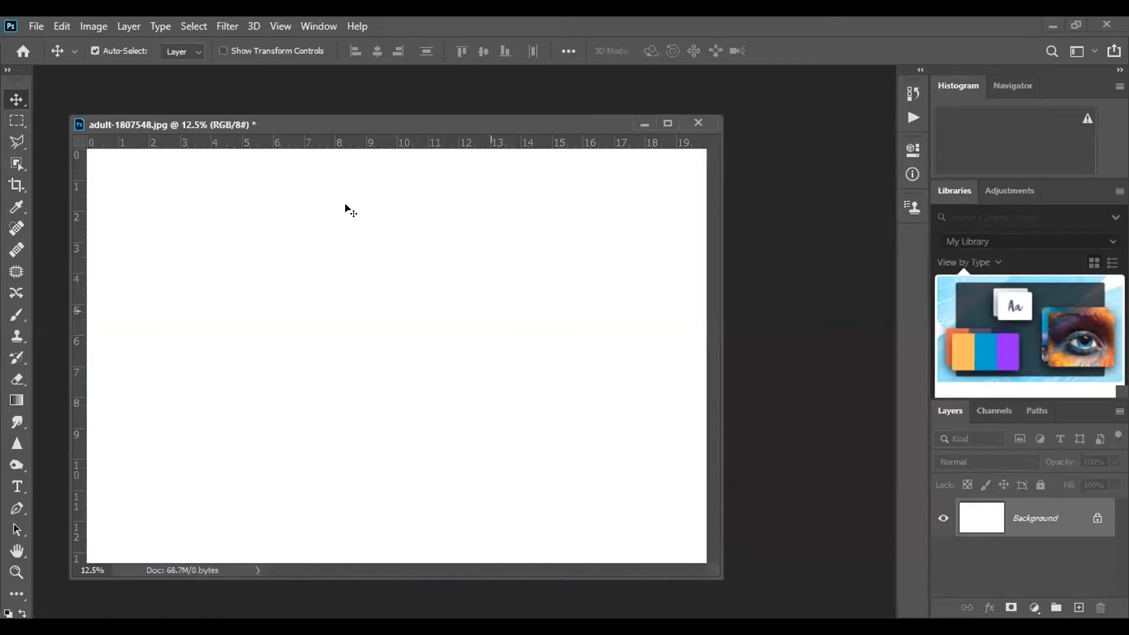
Outline a jagged mountain-shaped selection across the canvas, fill it with black on a new layer, and shift it slightly upward
left_click(17, 144)
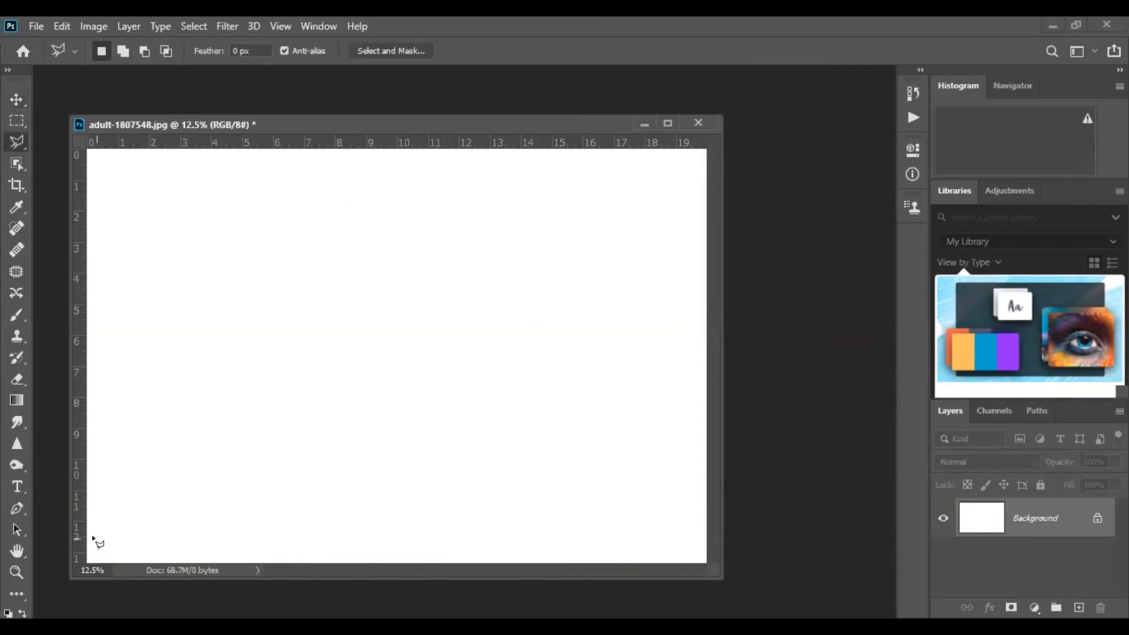
mouse_move(95, 538)
left_mouse_down()
mouse_move(271, 361)
mouse_move(362, 245)
mouse_move(438, 217)
mouse_move(493, 327)
mouse_move(639, 454)
mouse_move(705, 566)
mouse_move(413, 554)
mouse_move(206, 566)
mouse_move(60, 554)
mouse_move(91, 537)
left_mouse_up()
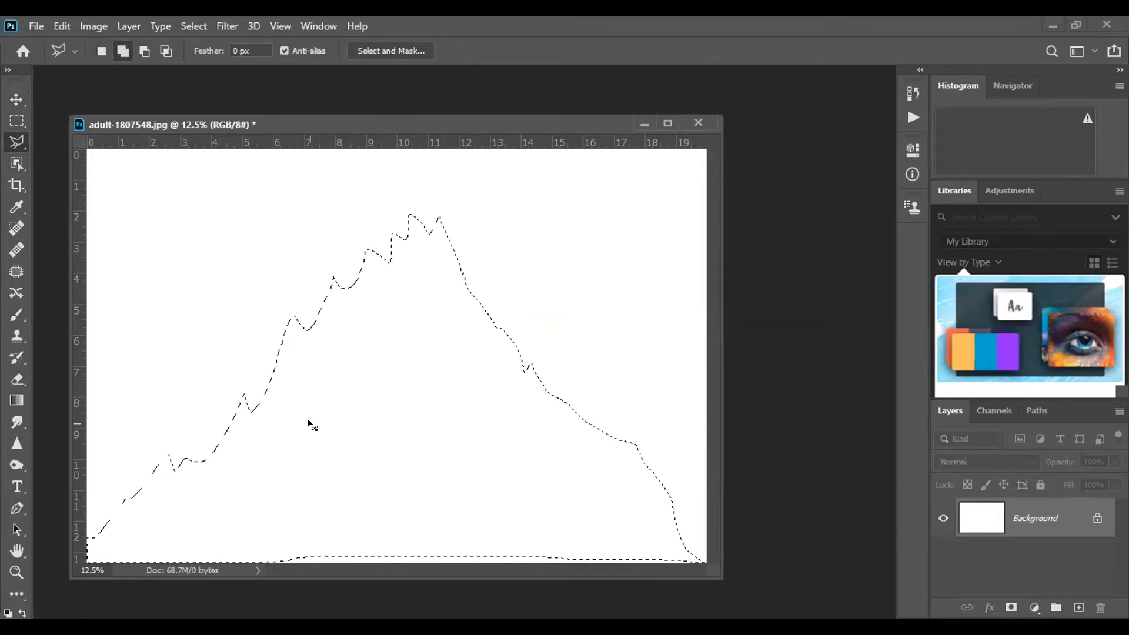
key("ctrl+shift+alt+n")
key("alt+BackSpace")
key("ctrl+d")
key("v")
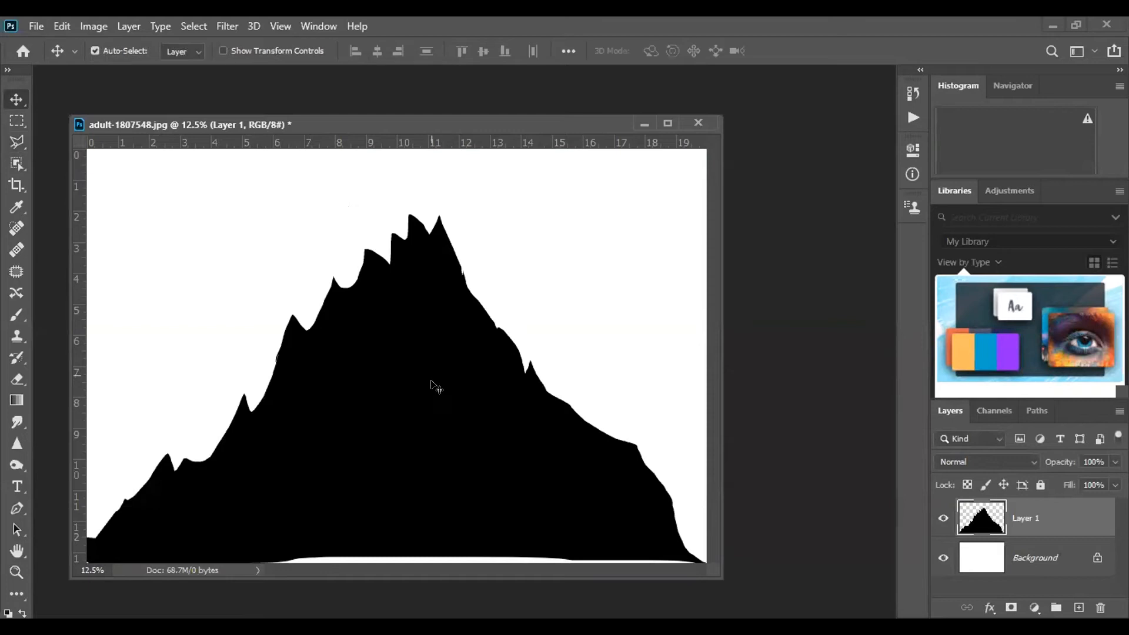
left_click_drag(431, 361, 432, 328)
Create a small square on its own layer at the canvas's lower-left corner and darken it to gray with Hue/Saturation
key("m")
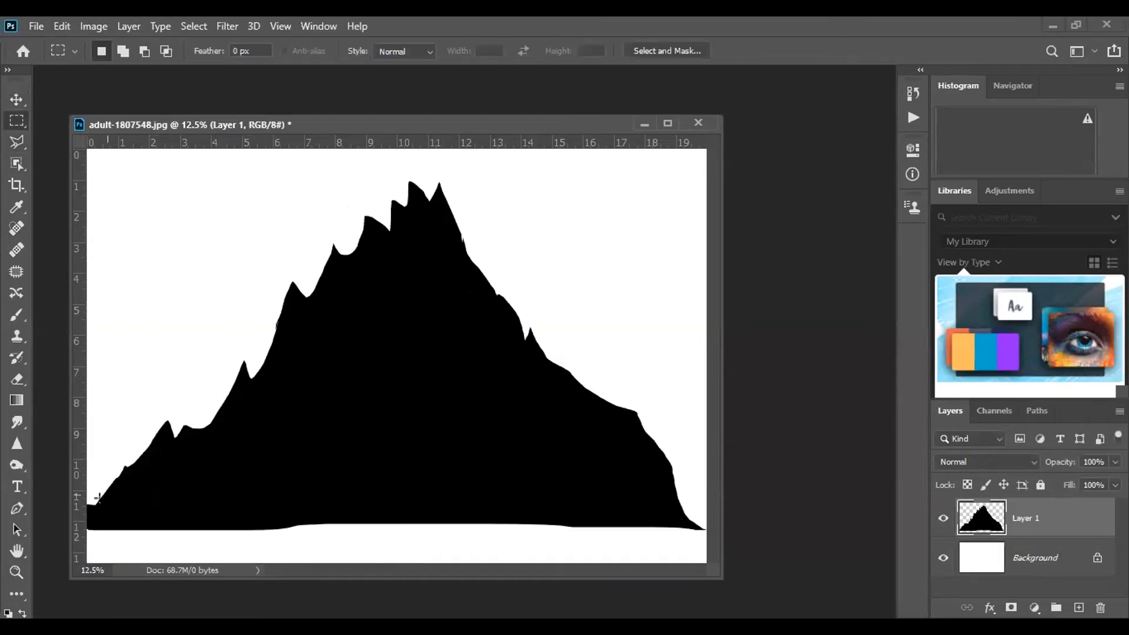
left_click_drag(80, 506, 131, 558)
key("ctrl+j")
key("i")
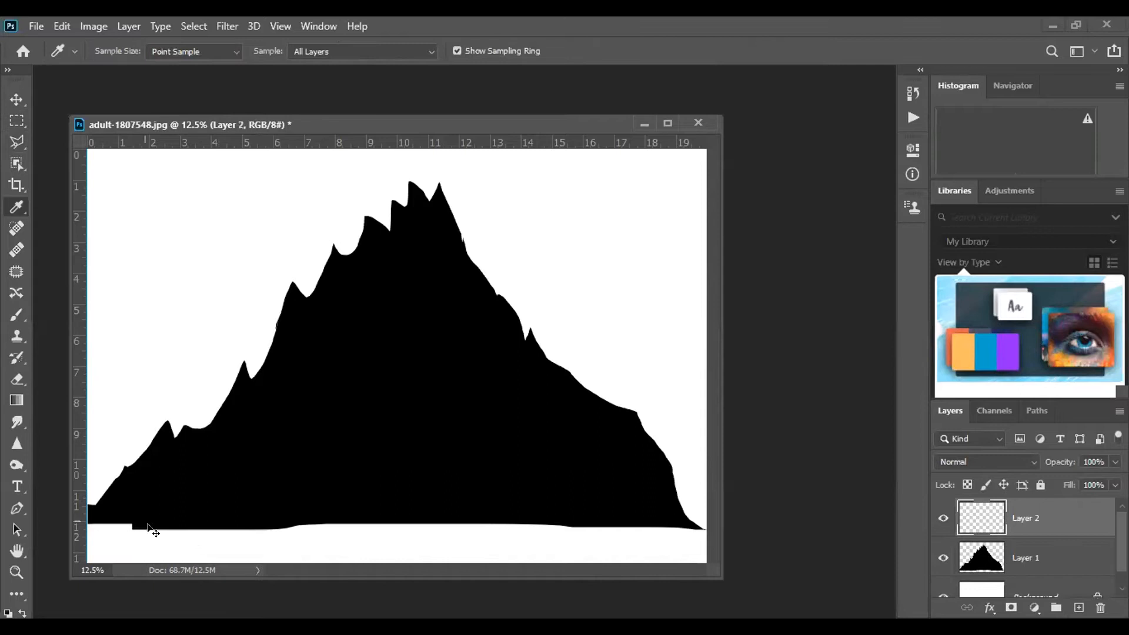
key("ctrl+u")
left_click_drag(847, 221, 760, 221)
key("Return")
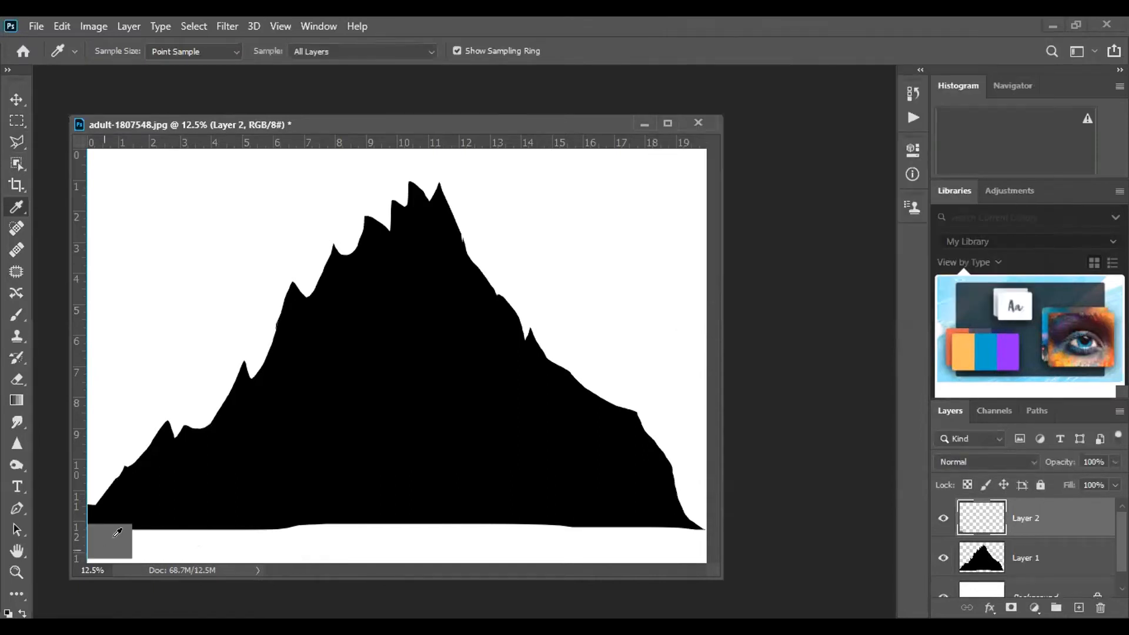
Duplicate the gray square to the middle and right of the mountain's base, then narrow the middle copy and move it near the right one
key("v")
left_click_drag(121, 539, 671, 535)
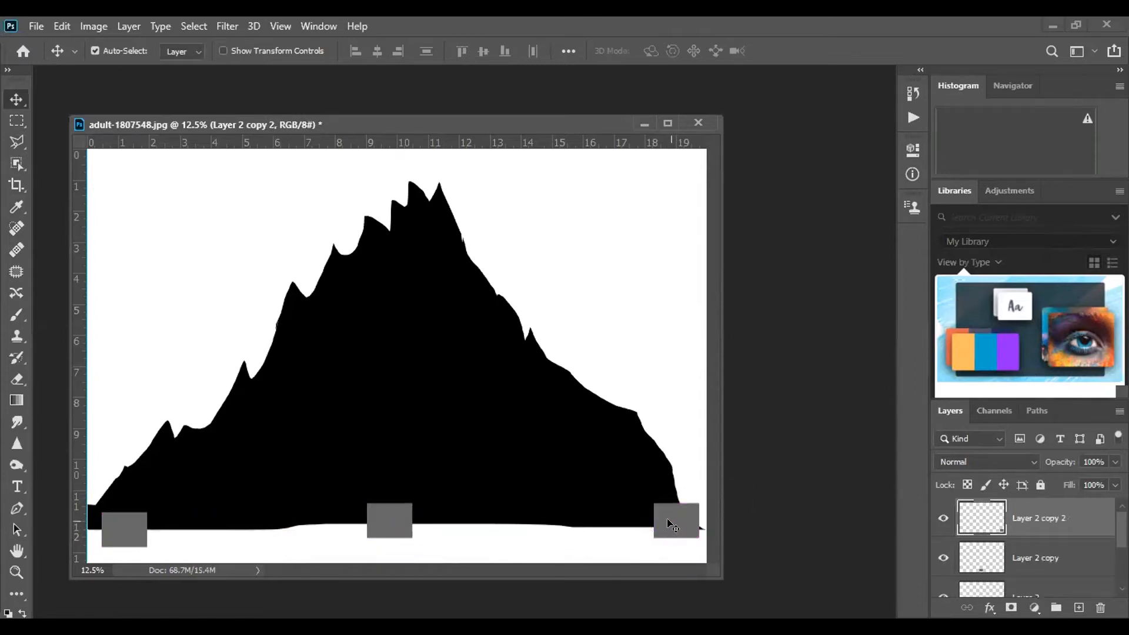
left_click(413, 520)
key("ctrl+t")
left_click_drag(433, 520, 576, 526)
key("Return")
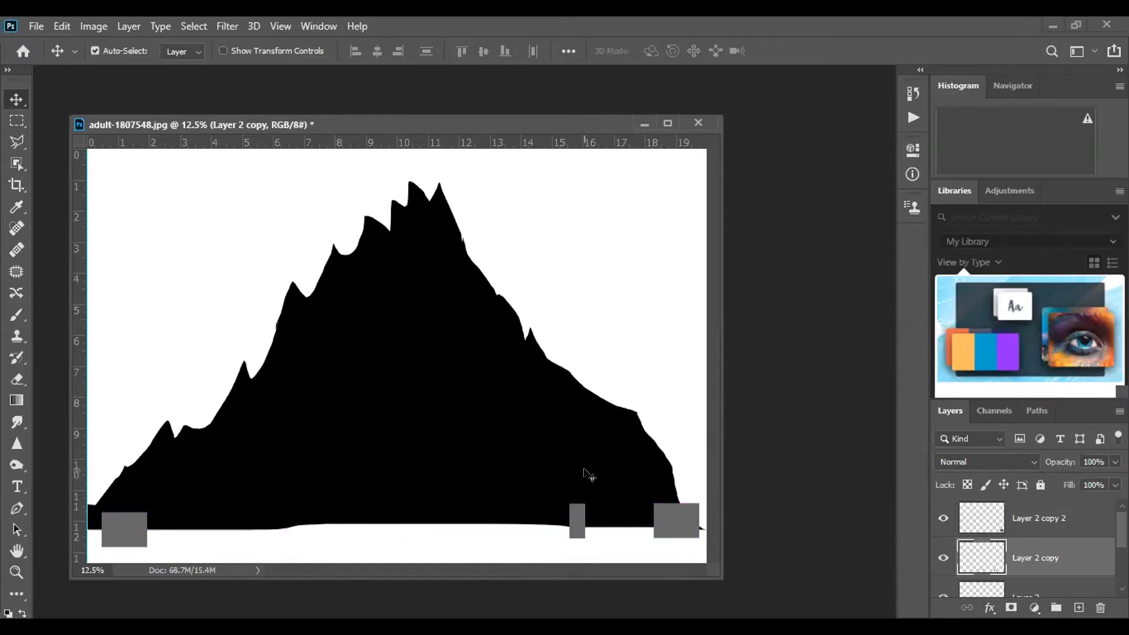
Outline a second mountain peaking above the narrow gray bar and fill it with white on a new layer above the black mountain
left_click(529, 438)
key("l")
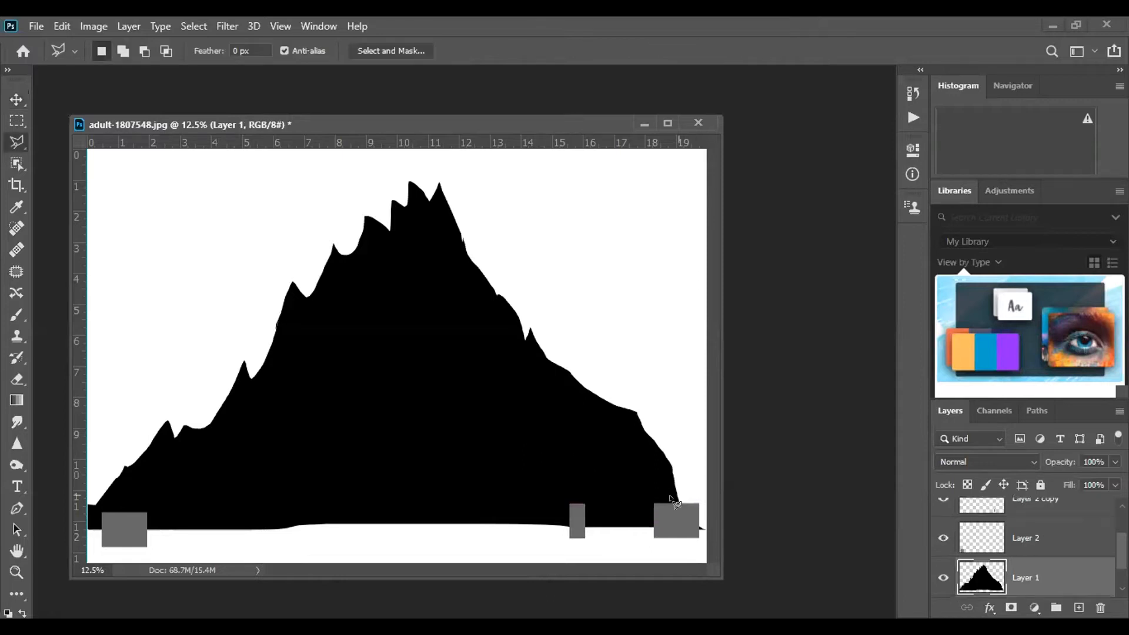
mouse_move(659, 503)
left_mouse_down()
mouse_move(591, 236)
mouse_move(586, 159)
mouse_move(579, 215)
mouse_move(522, 345)
mouse_move(170, 503)
mouse_move(385, 537)
mouse_move(642, 529)
mouse_move(659, 503)
left_mouse_up()
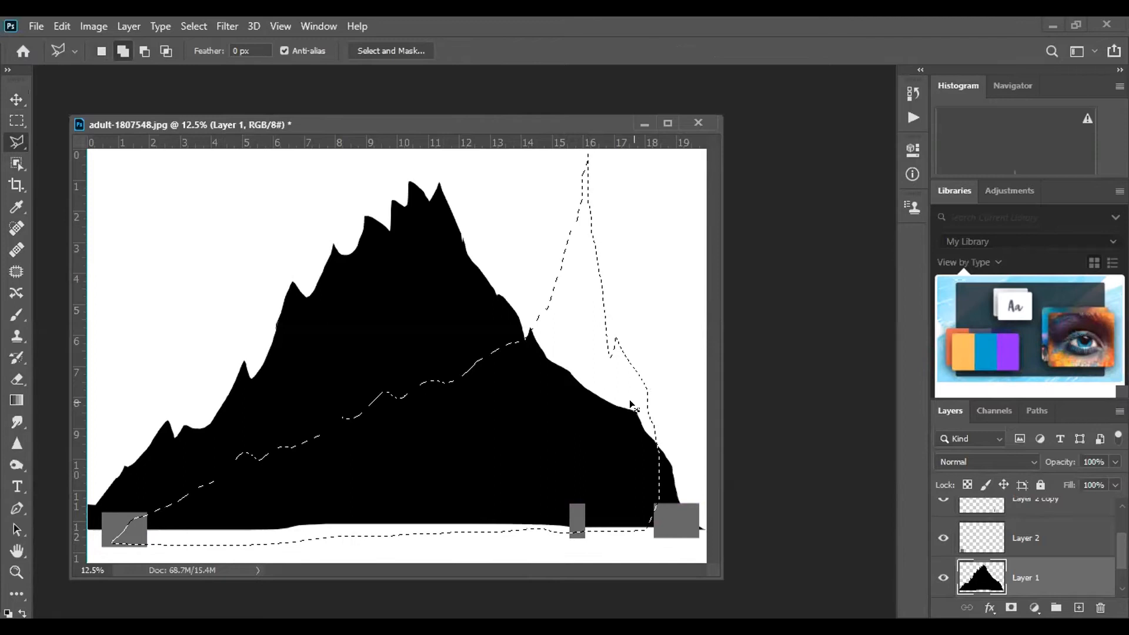
key("ctrl+alt+shift+n")
key("ctrl+BackSpace")
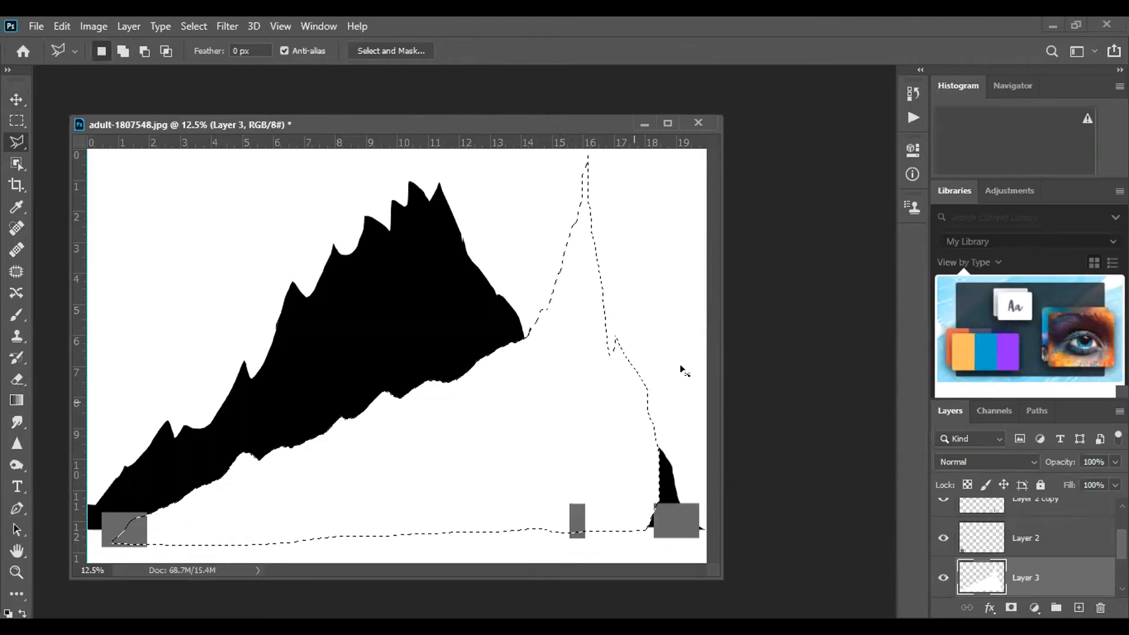
key("ctrl+d")
Darken the white mountain with Hue/Saturation by setting its lightness to -33
key("ctrl+u")
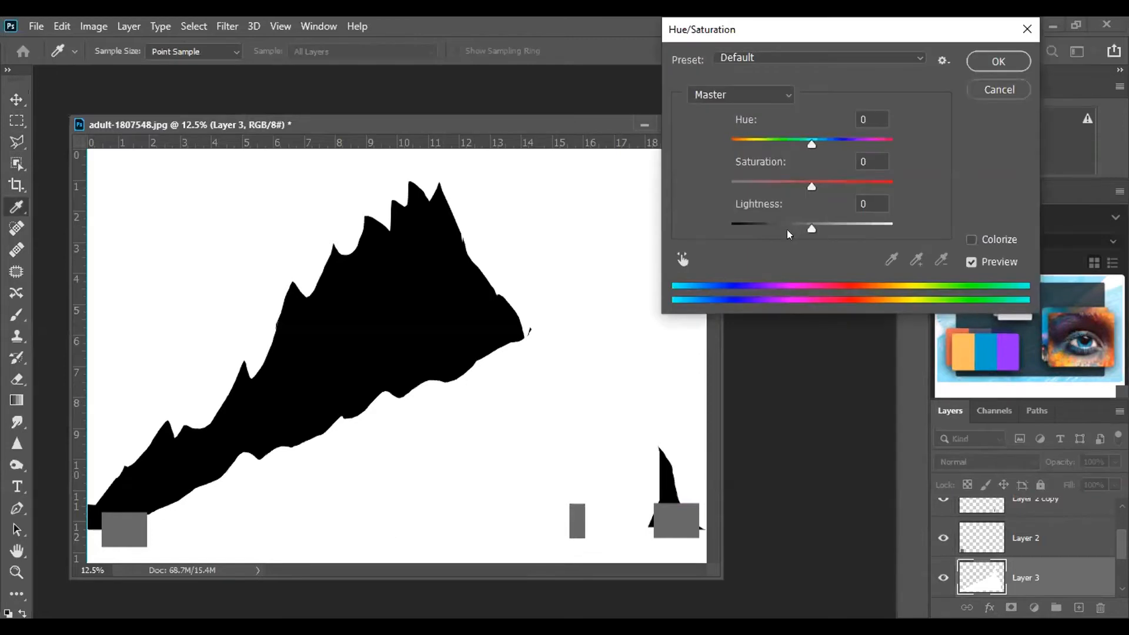
left_click(783, 222)
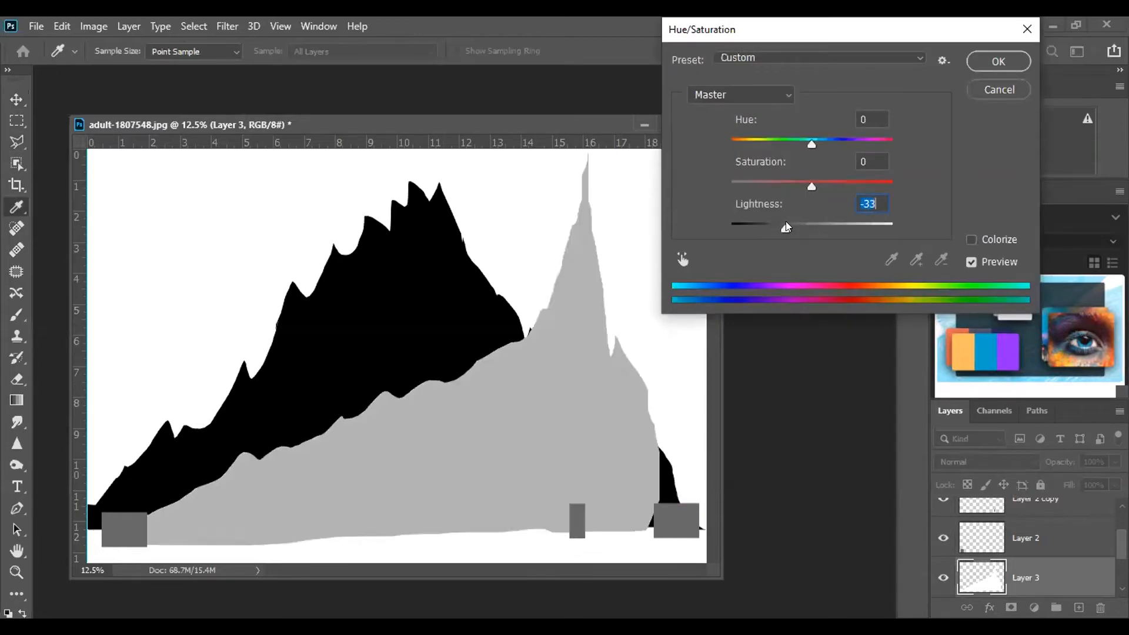
key("Return")
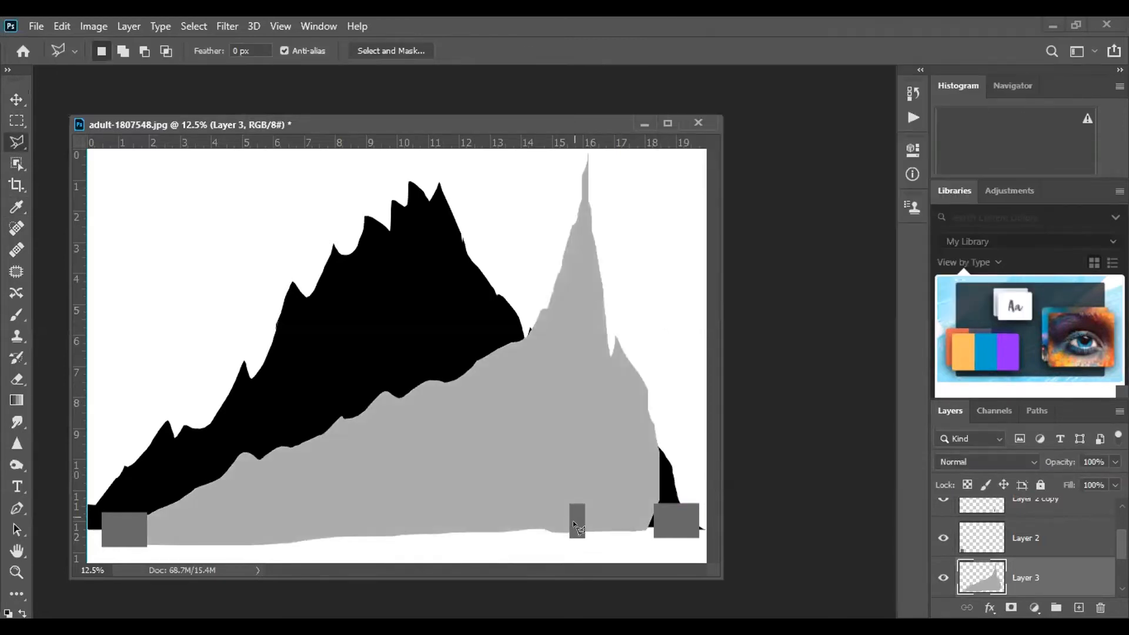
Move the narrow gray bar toward the left square, outline a mountain selection peaking above it, and clear that selection
key("v")
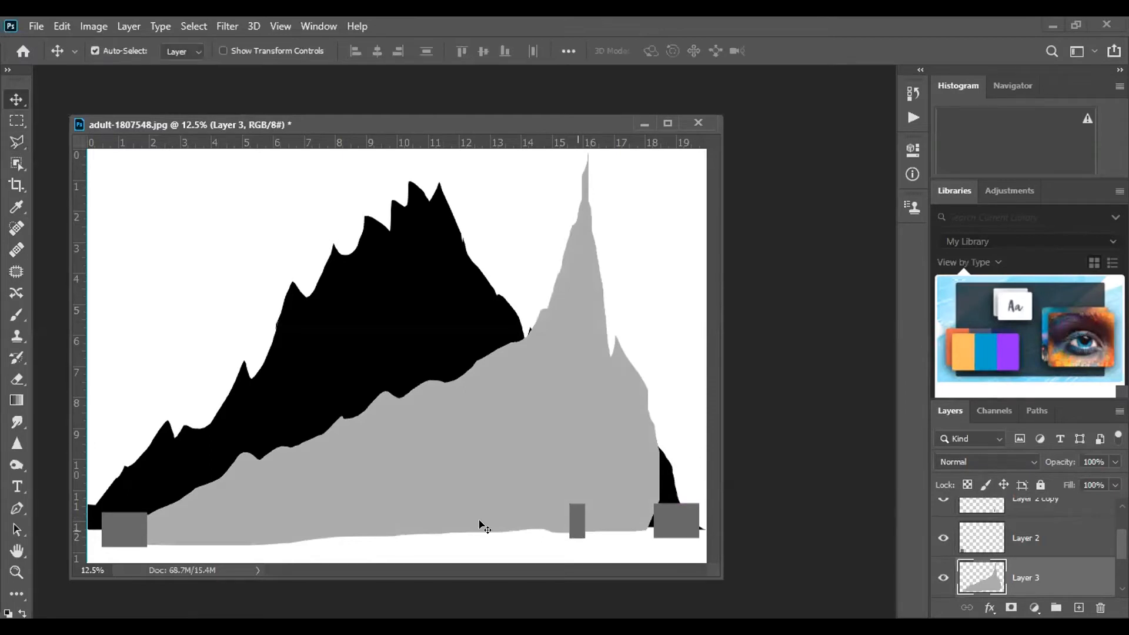
left_click_drag(572, 521, 225, 533)
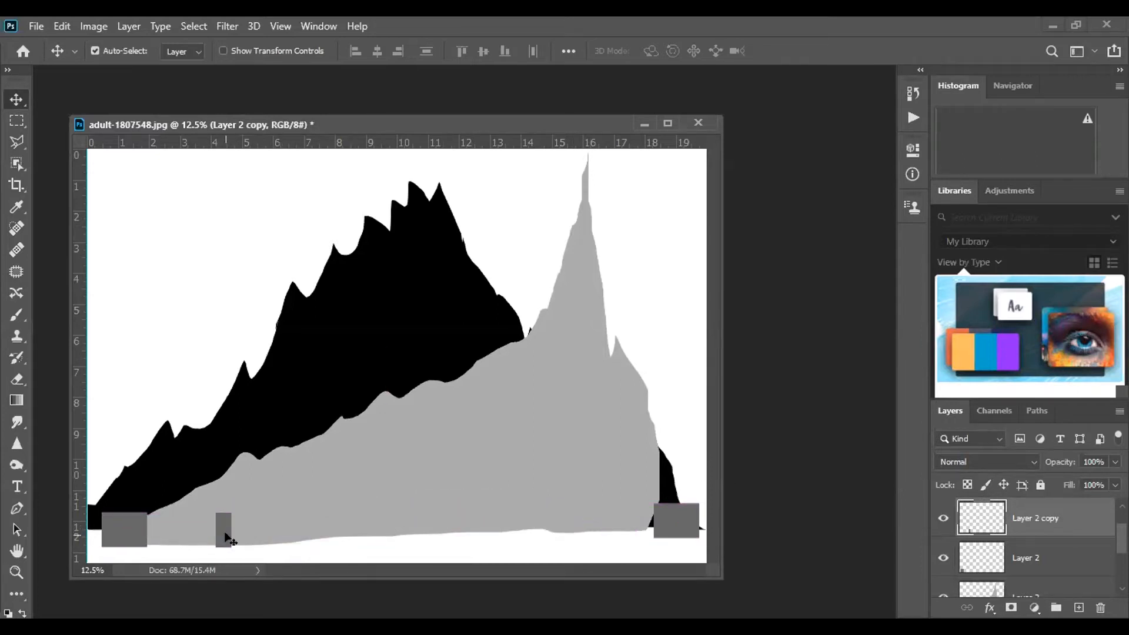
key("l")
mouse_move(121, 510)
left_mouse_down()
mouse_move(199, 330)
mouse_move(229, 170)
mouse_move(238, 233)
mouse_move(272, 289)
mouse_move(350, 370)
mouse_move(453, 433)
mouse_move(662, 525)
mouse_move(444, 535)
mouse_move(121, 524)
left_mouse_up()
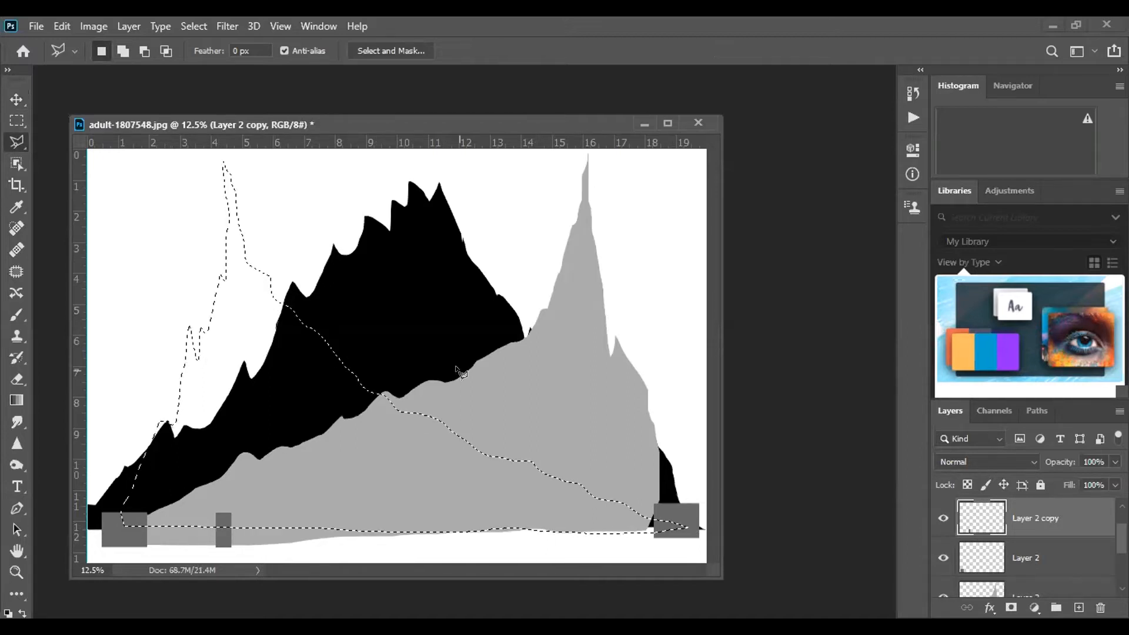
key("ctrl+d")
Delete both mountain layers and move the narrow gray bar midway between the two gray squares
key("v")
left_click(431, 364)
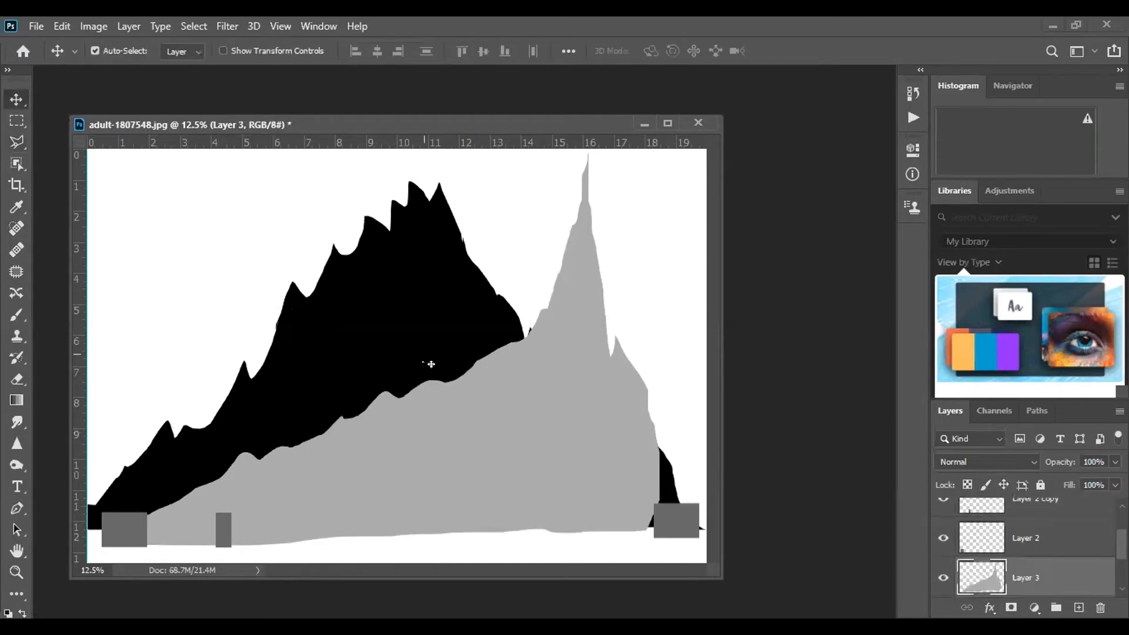
key("Delete")
key("Delete")
left_click_drag(218, 529, 617, 522)
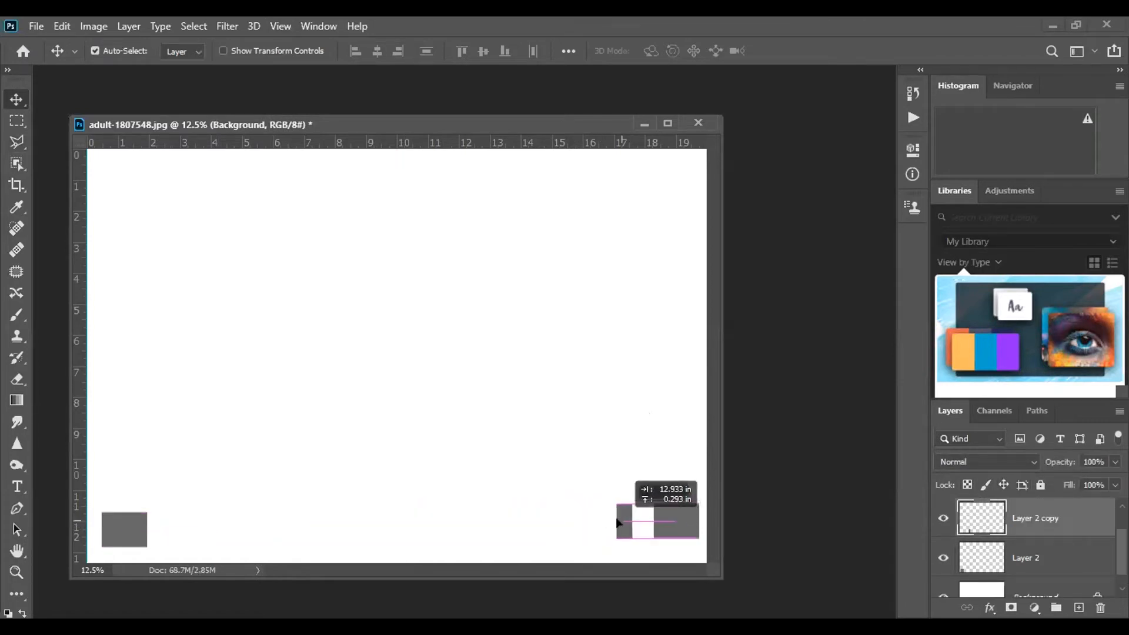
left_click_drag(617, 522, 402, 517)
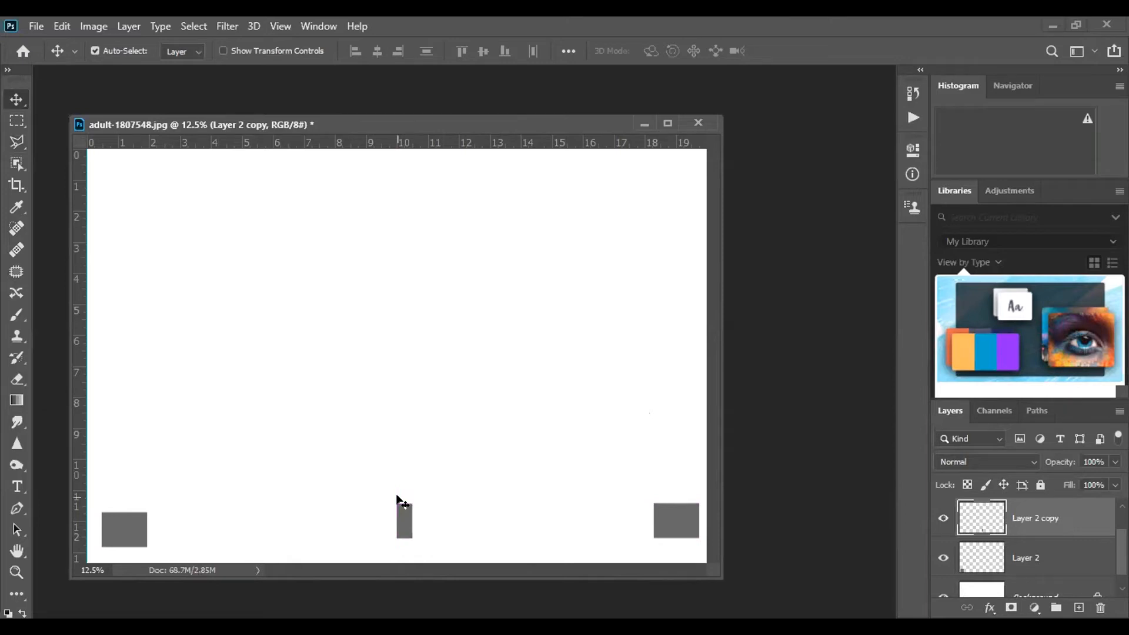
Close the document without saving and open _NK_6350 - Copy from the Desktop folder Photoshop Workshop, subfolder color cast & WB problem
key("ctrl+w")
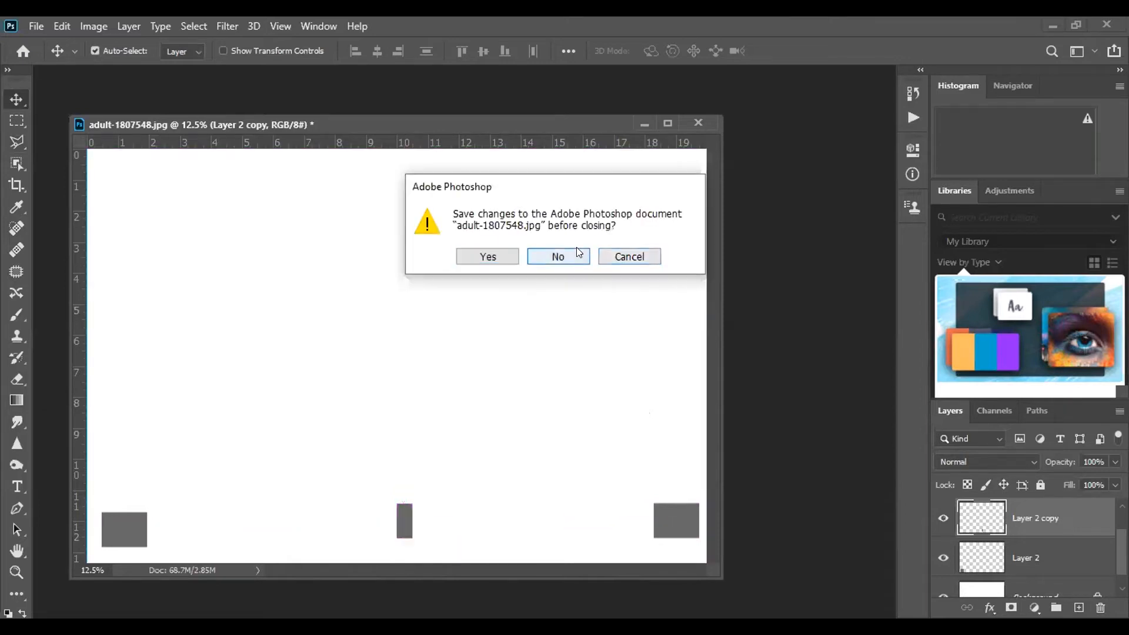
left_click(558, 256)
key("ctrl+o")
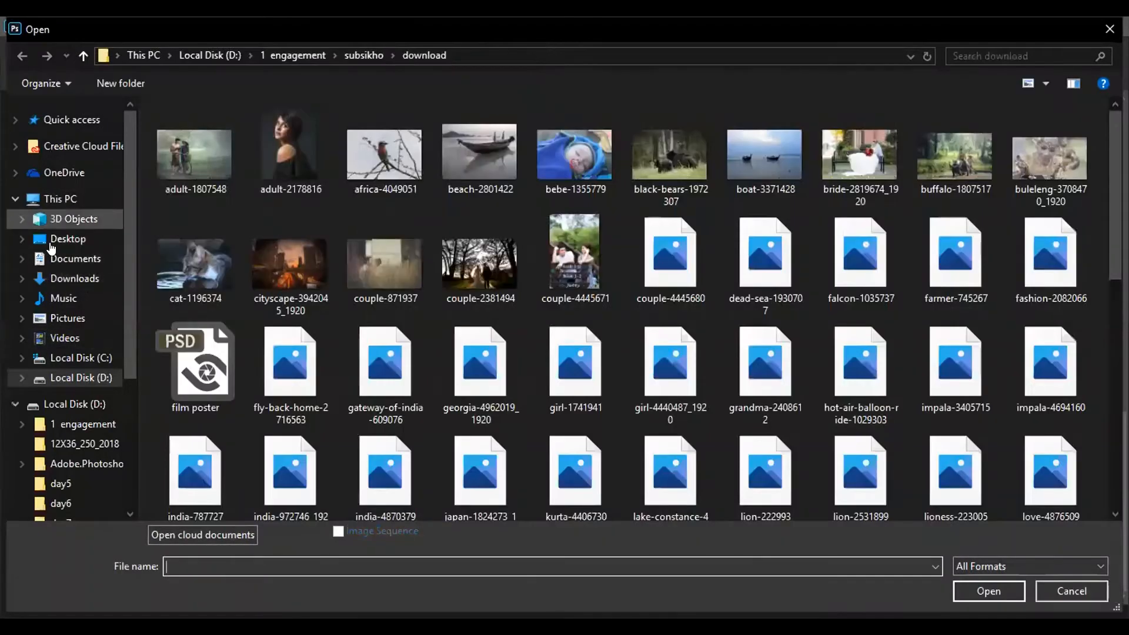
left_click(52, 246)
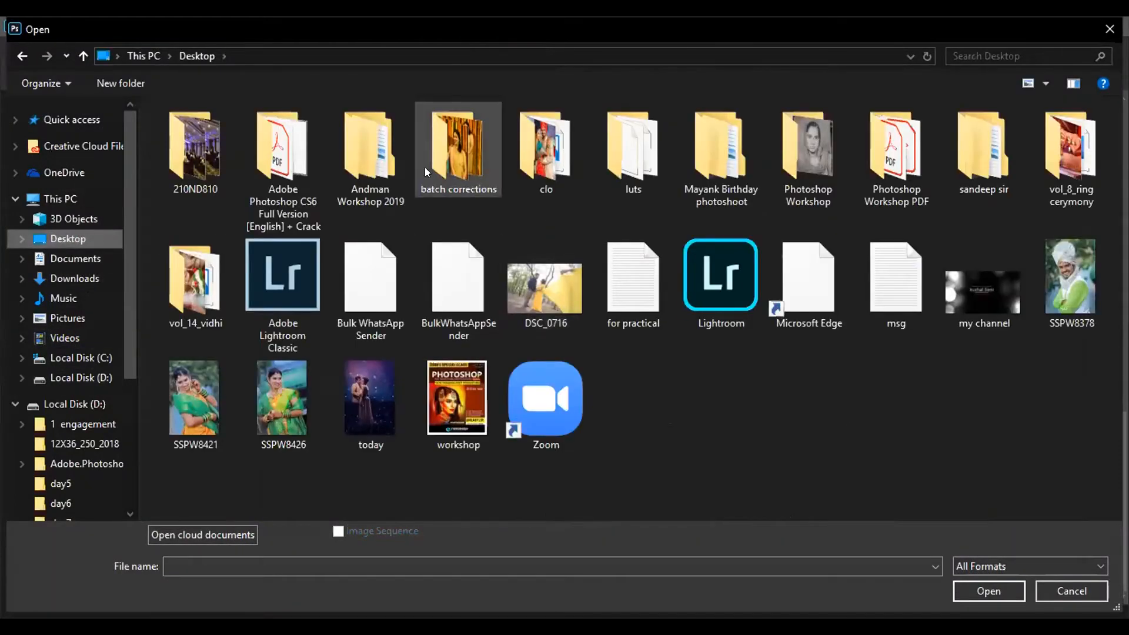
double_click(809, 188)
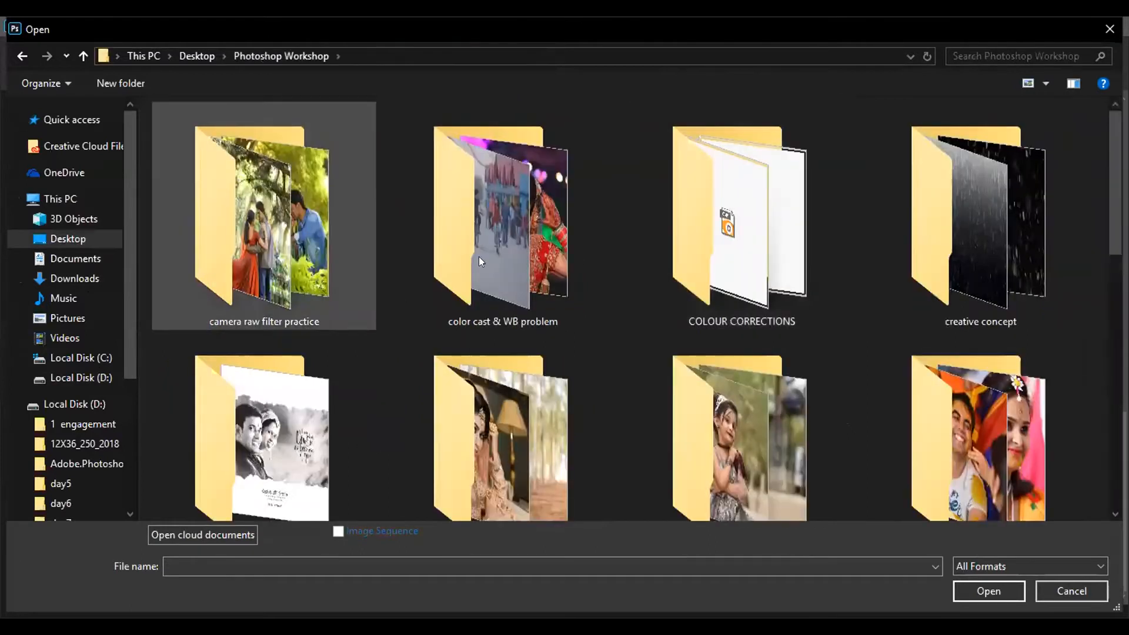
double_click(560, 228)
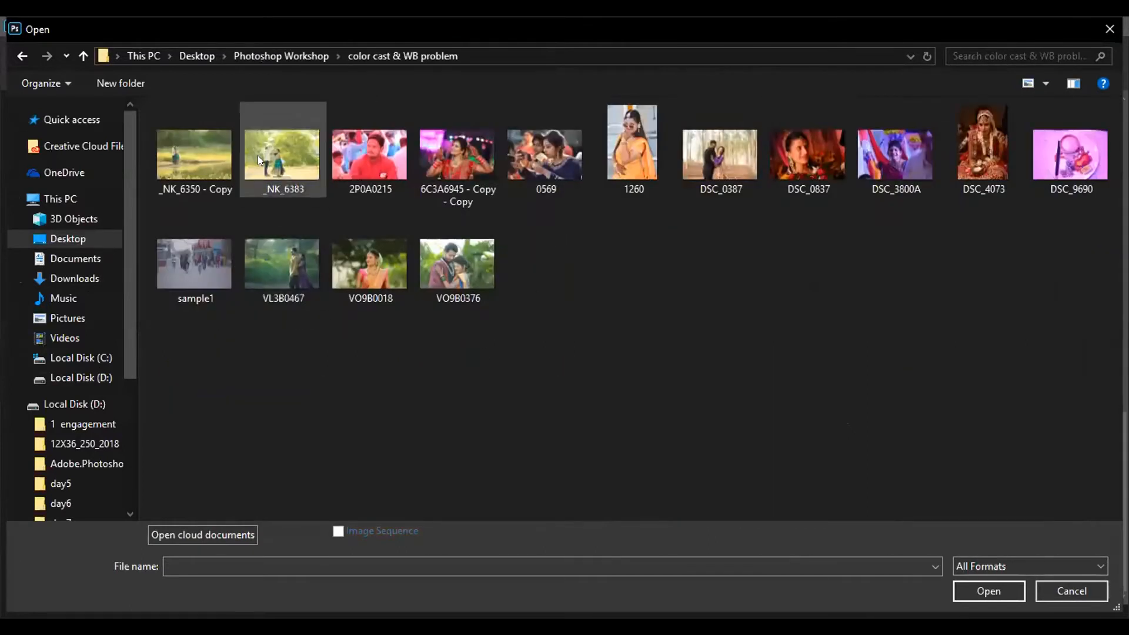
double_click(192, 124)
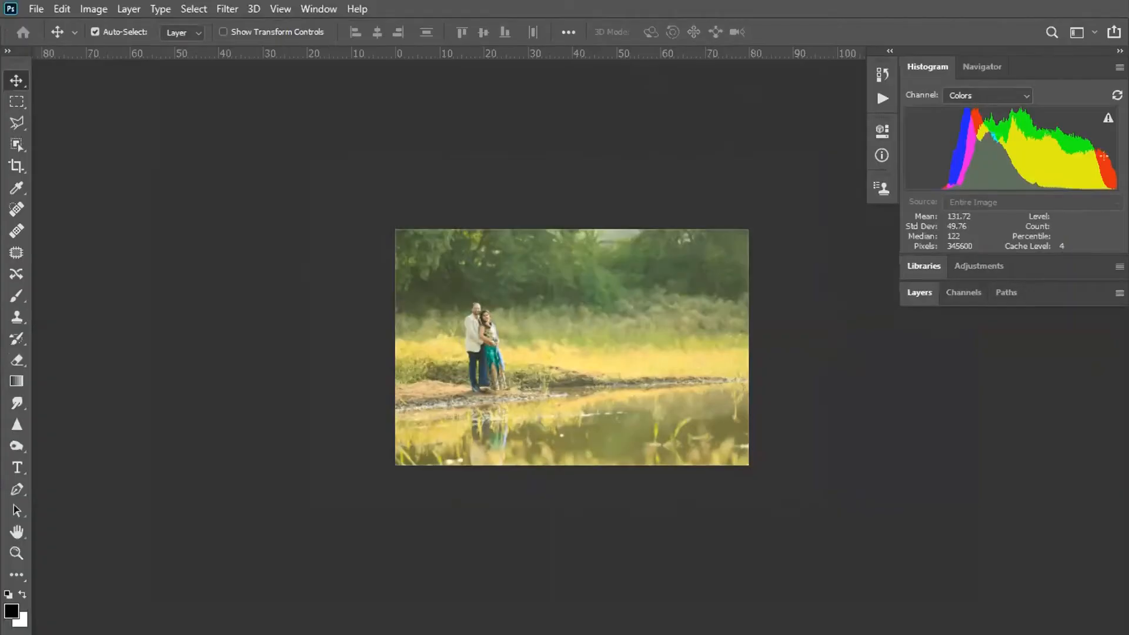
Set the histogram's channel to Luminosity for the opened couple photo
left_click(982, 97)
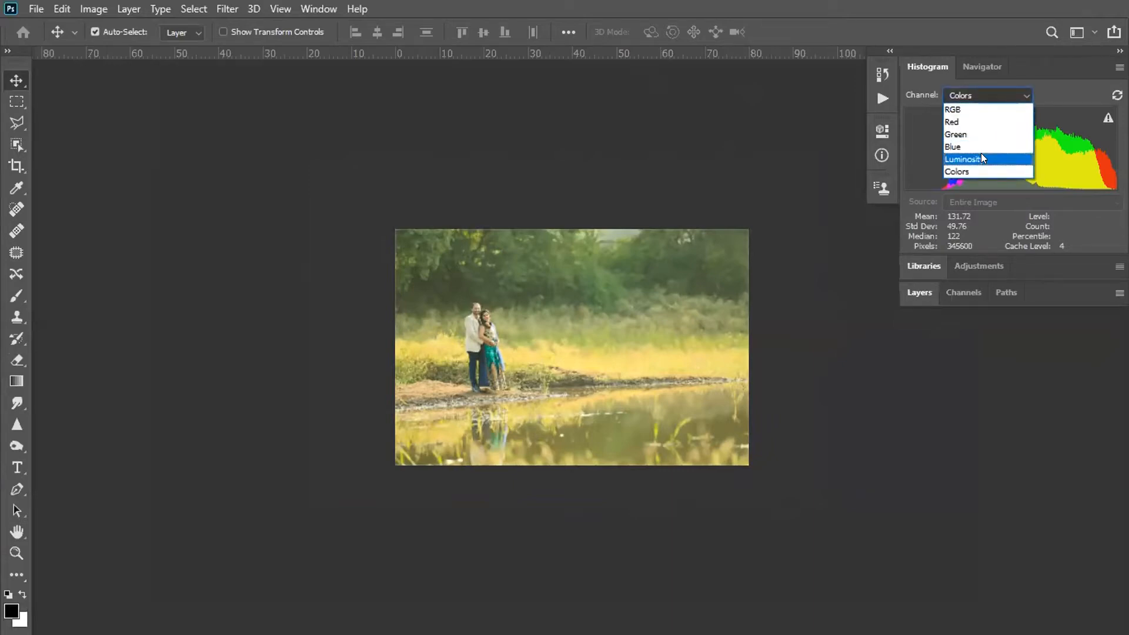
left_click(980, 159)
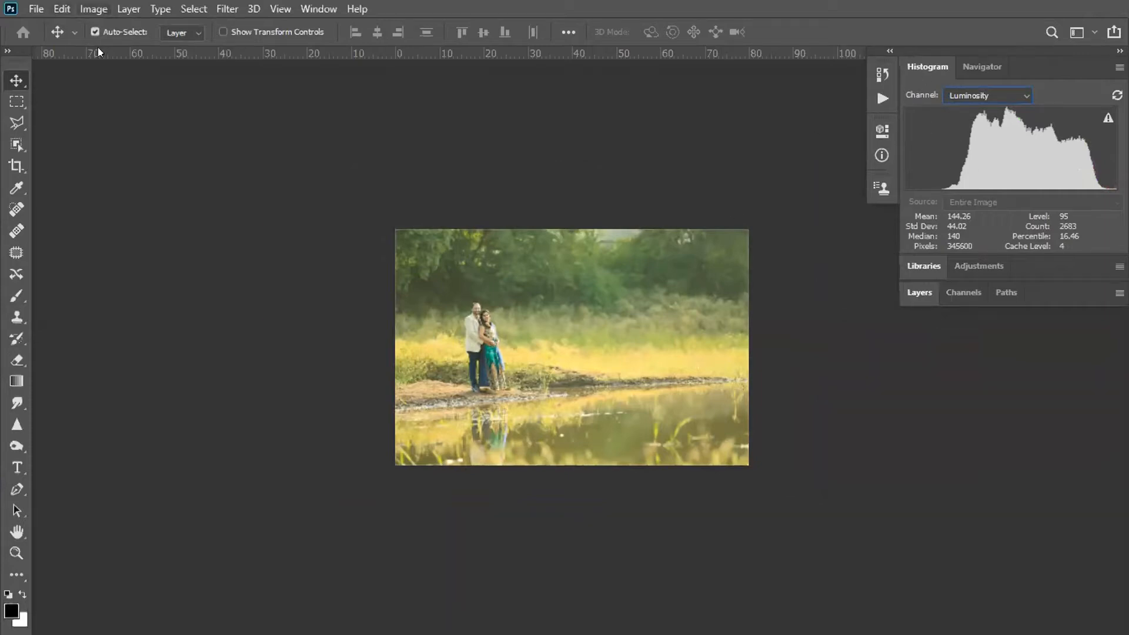
Open the Levels adjustment and set the histogram's channel to RGB to compare the two graphs
left_click(94, 8)
mouse_move(106, 52)
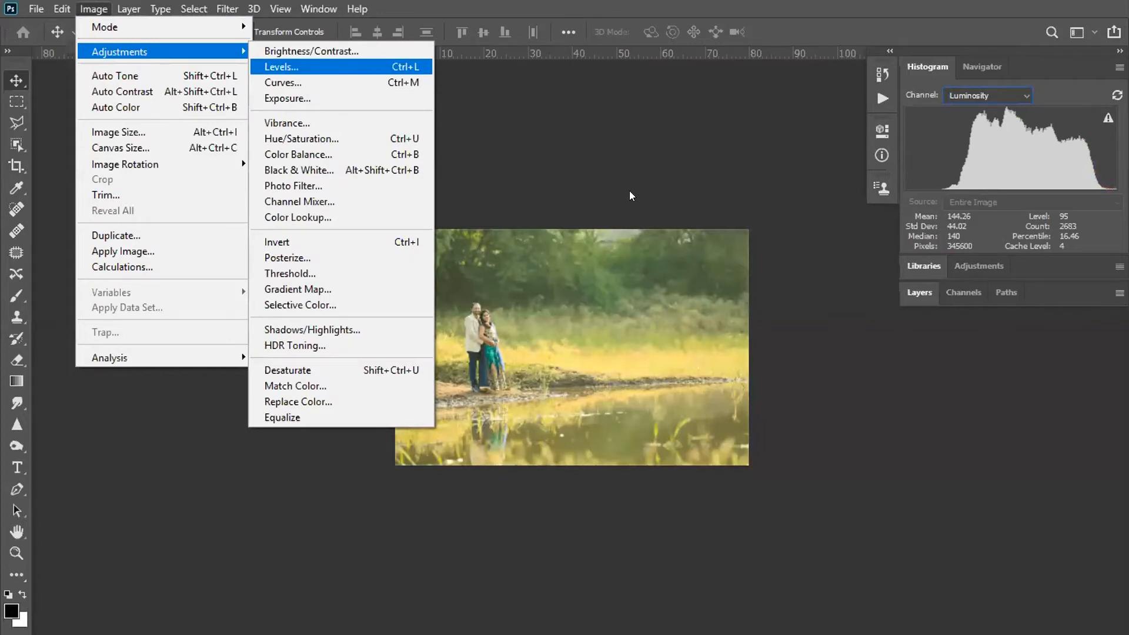
left_click(282, 67)
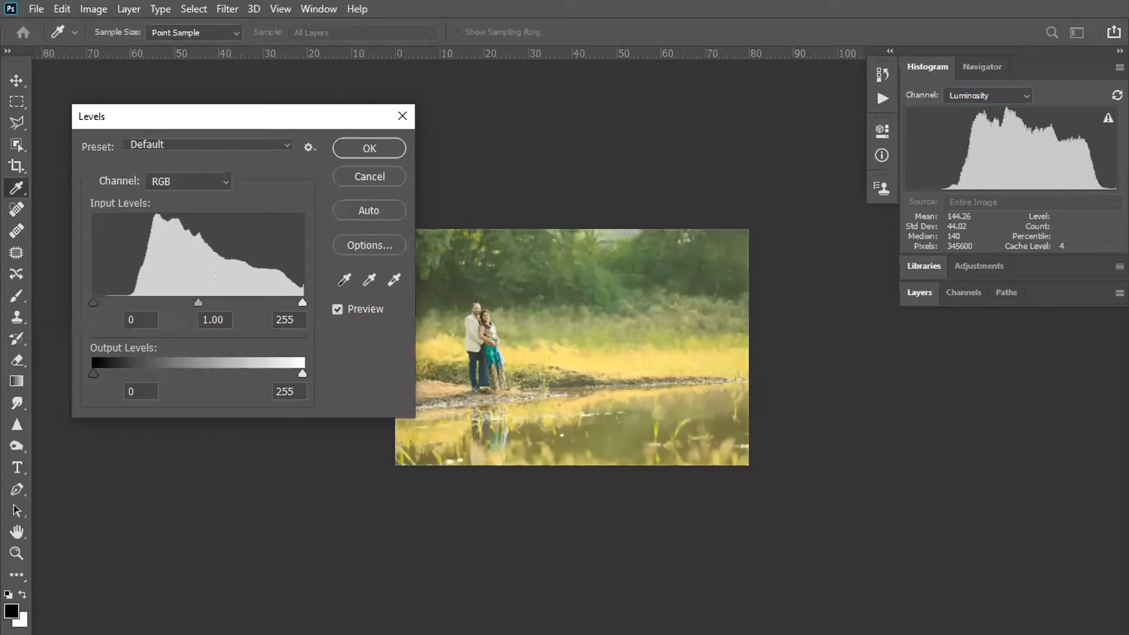
left_click(1008, 98)
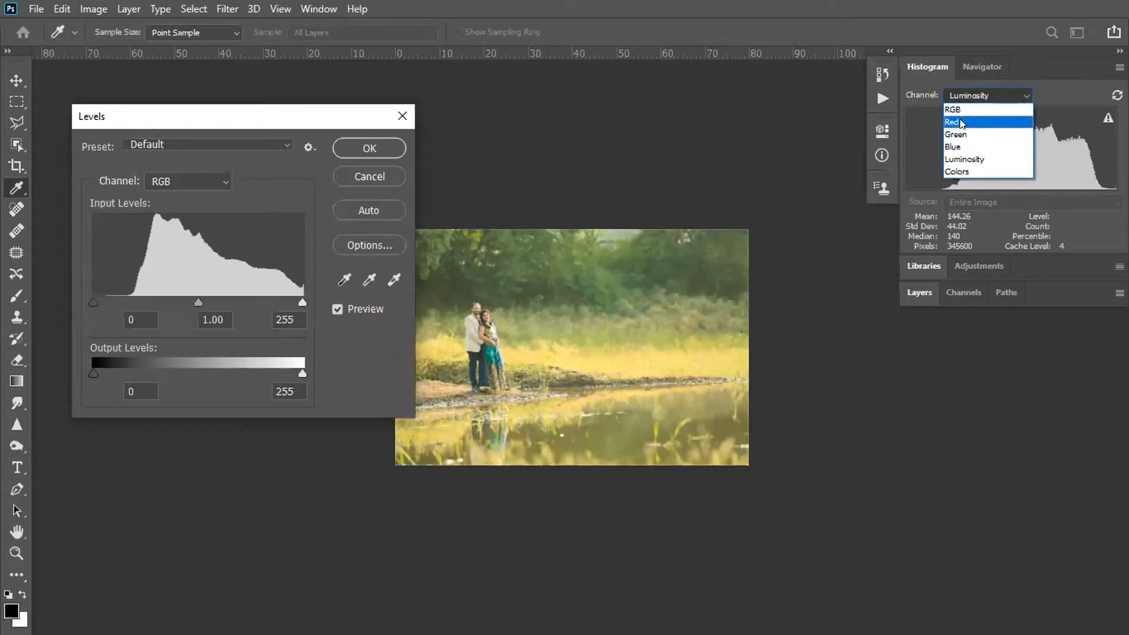
left_click(959, 109)
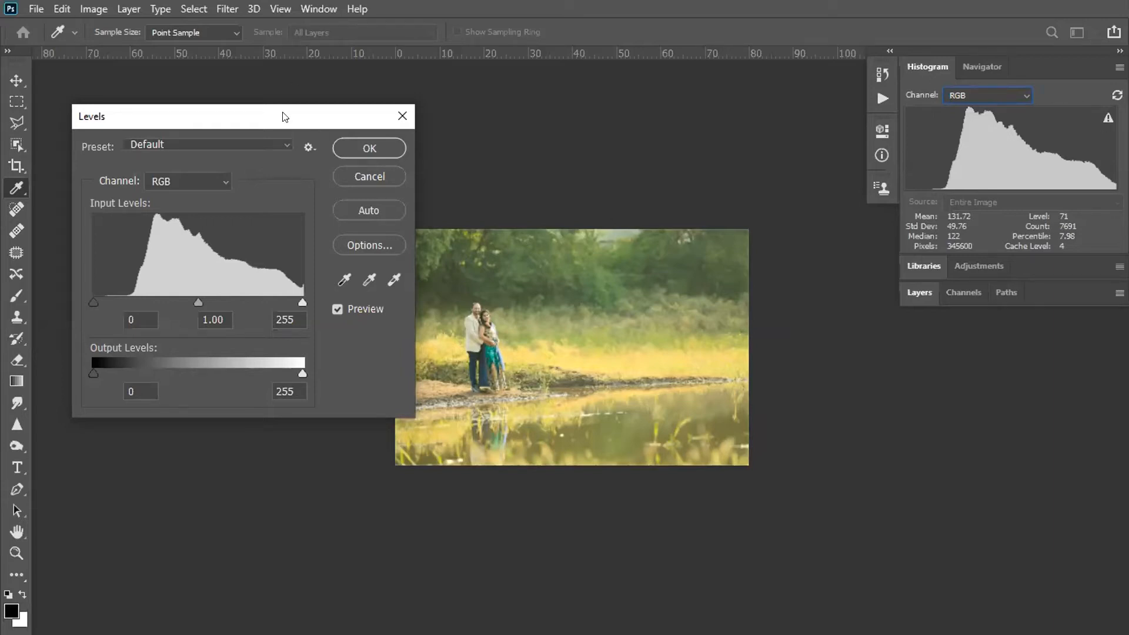
Try the Levels input sliders on the RGB channel with the midtone value at 1.02, and cancel the adjustment
left_click_drag(282, 116, 292, 84)
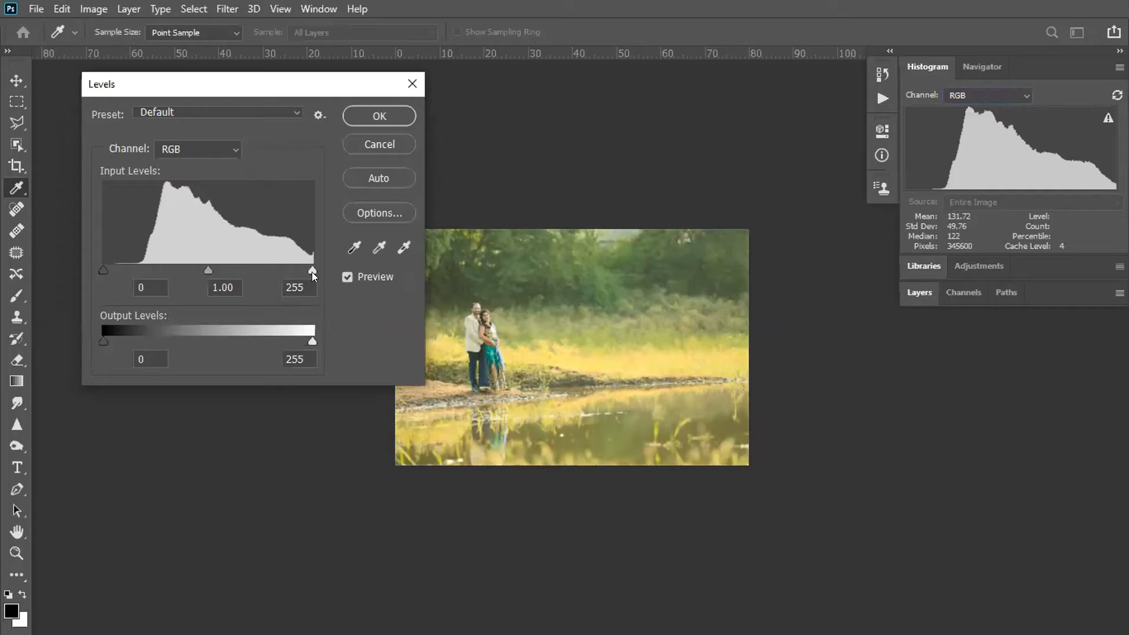
mouse_move(311, 270)
left_mouse_down()
mouse_move(295, 270)
mouse_move(312, 270)
left_mouse_up()
left_click_drag(205, 269, 203, 267)
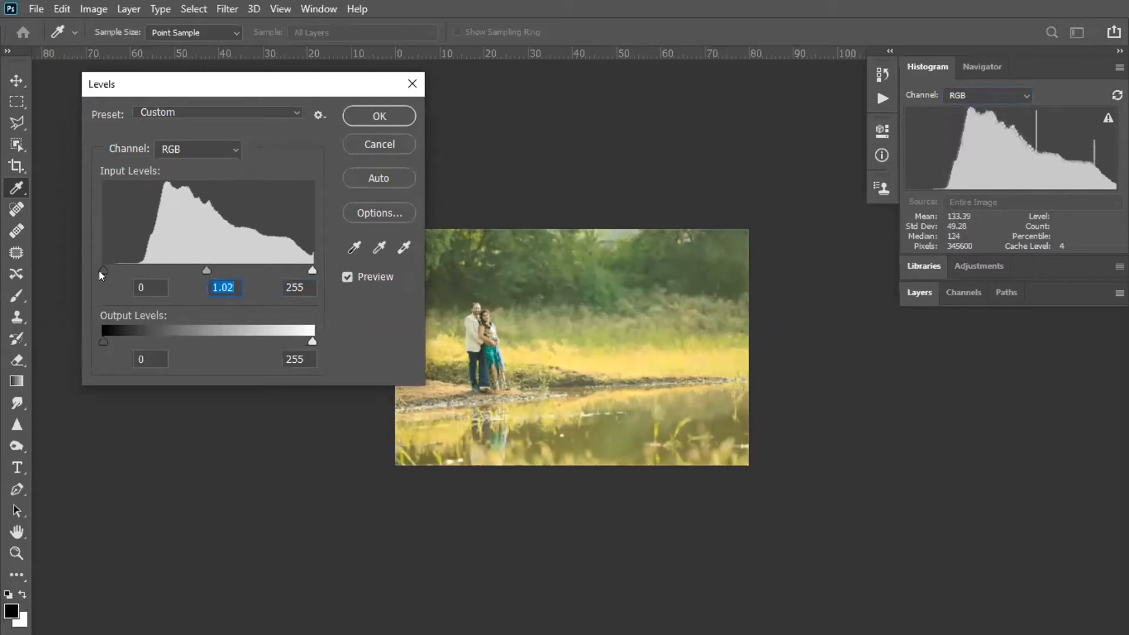
left_click_drag(104, 270, 96, 266)
left_click(361, 140)
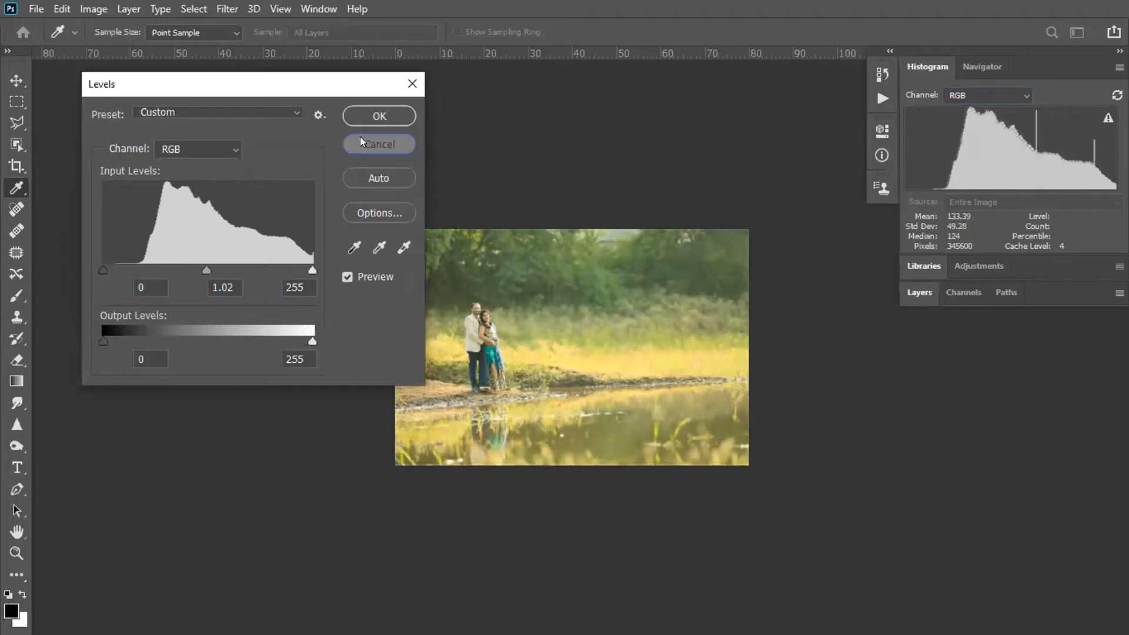
Show the photo's channels and view the Red, Green and Blue channels one at a time with their histograms
left_click(318, 9)
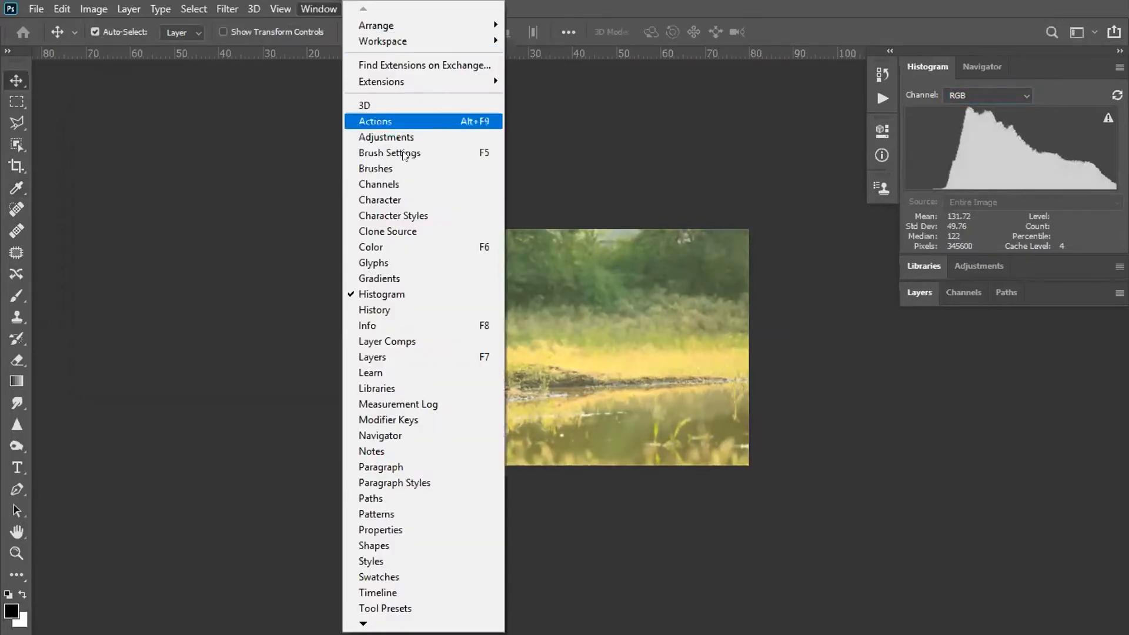
left_click(402, 184)
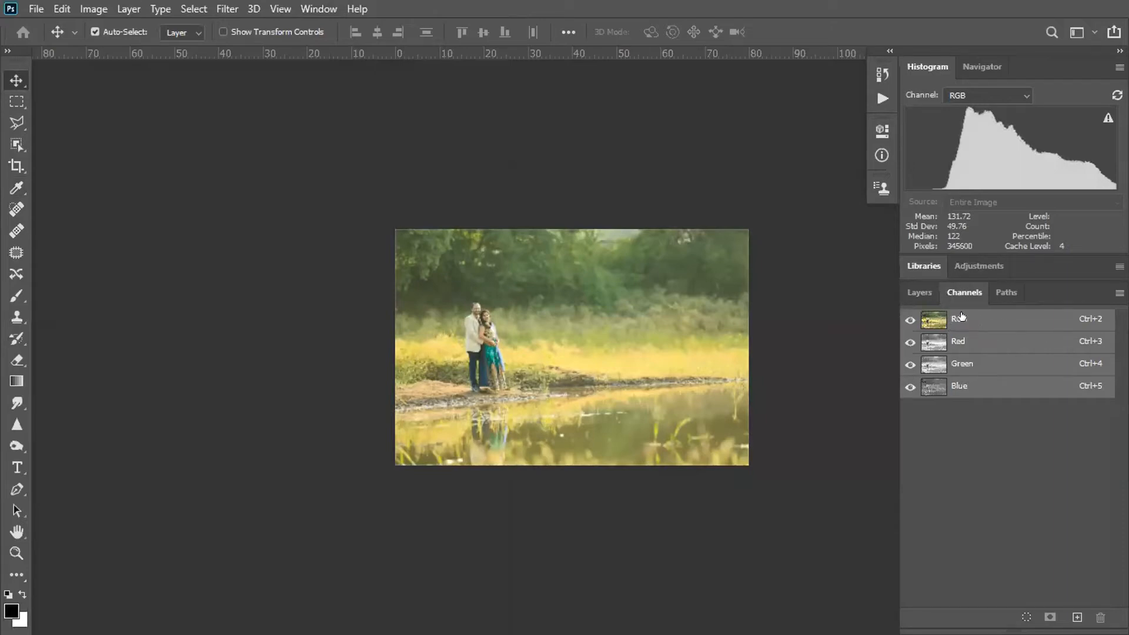
left_click(961, 343)
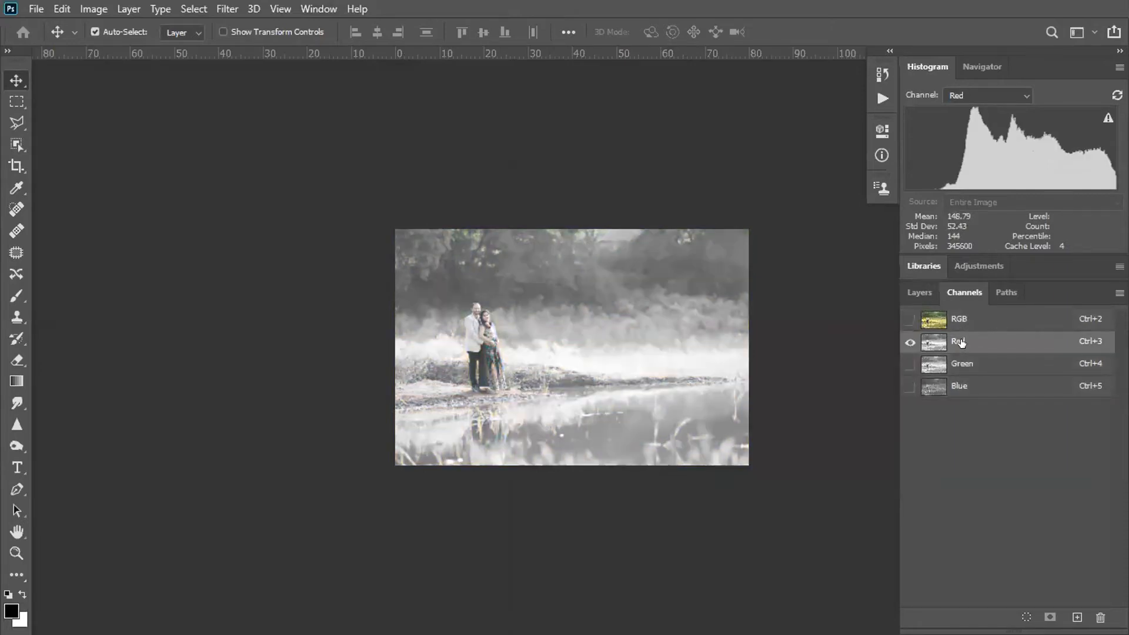
left_click(963, 365)
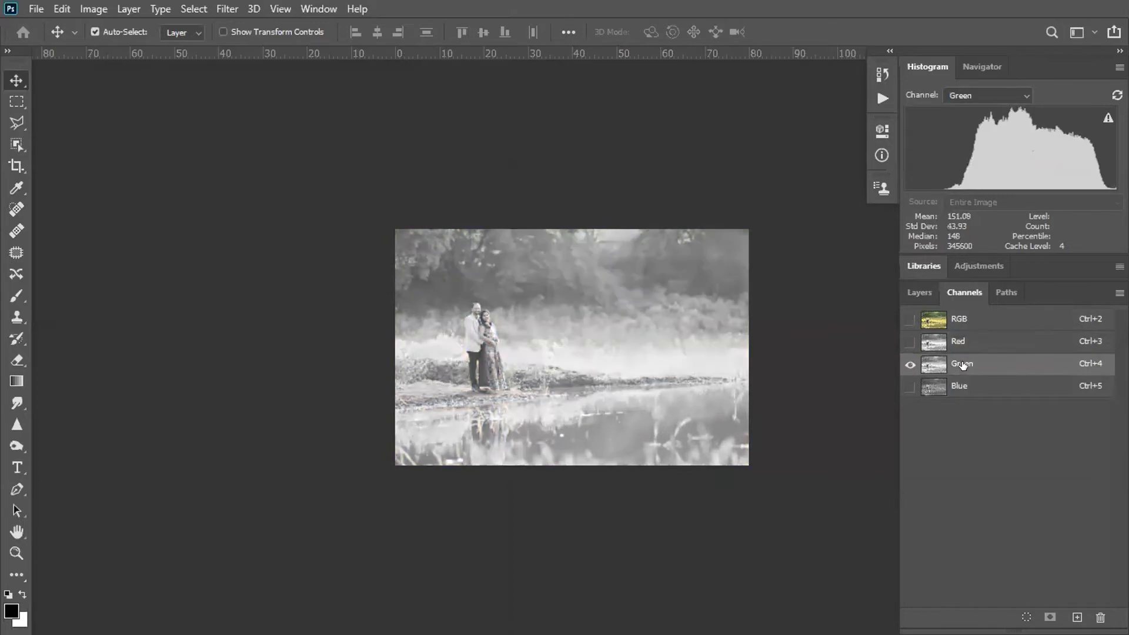
left_click(959, 387)
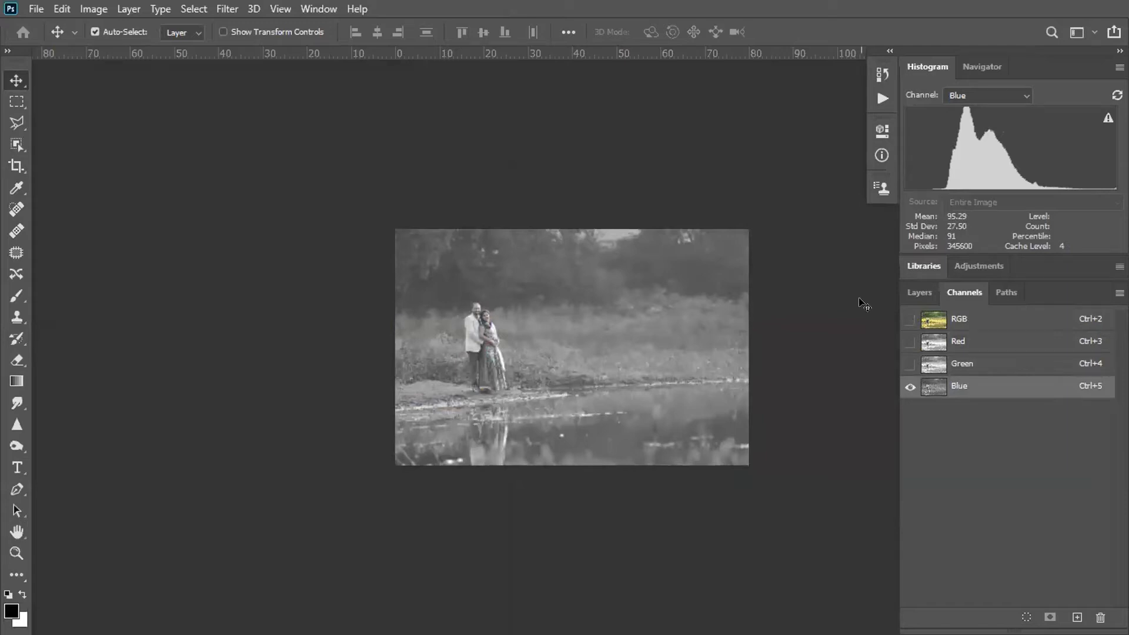
Examine the couple up close in the RGB composite and in the Red, Blue and Green channels
key("ctrl")
key("ctrl+plus")
key("ctrl+plus")
key("ctrl+plus")
key("ctrl+plus")
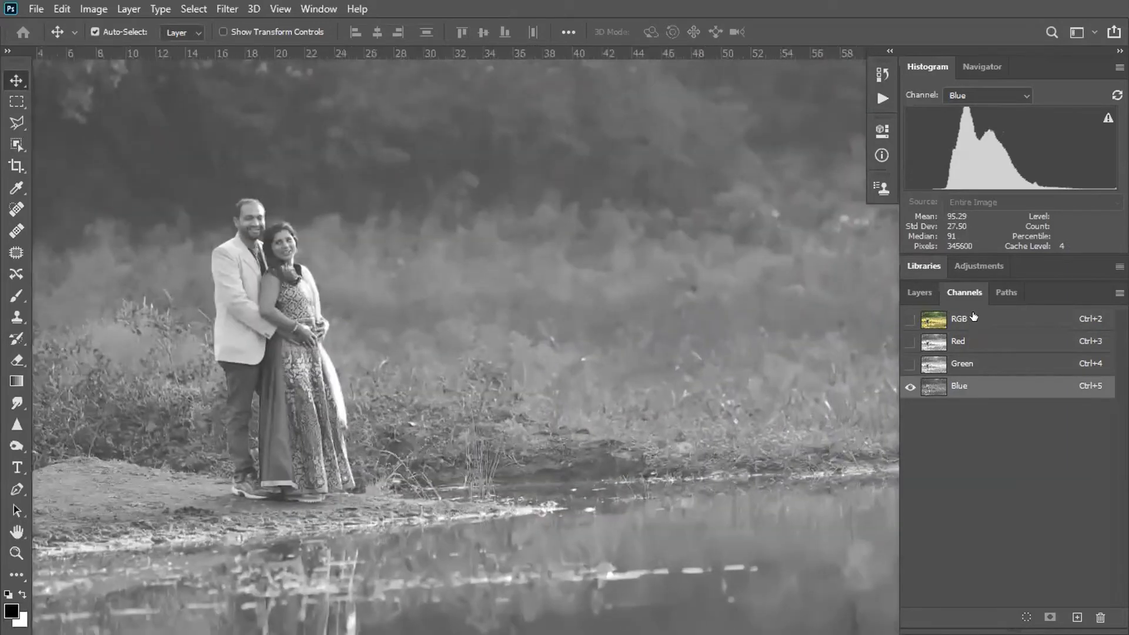
left_click(972, 318)
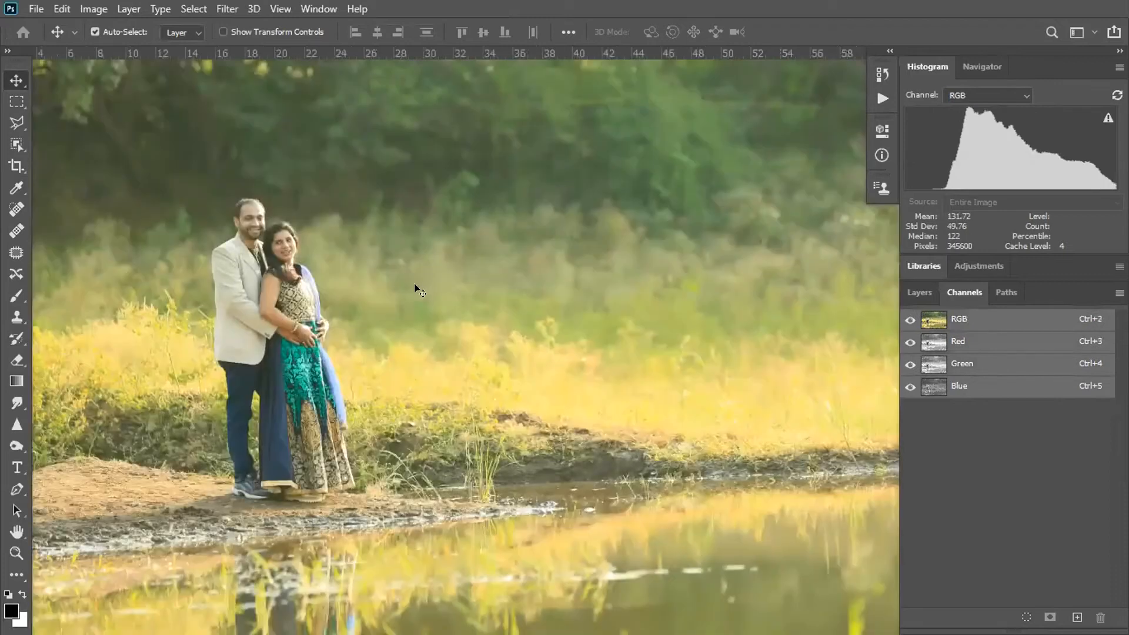
key("ctrl+plus")
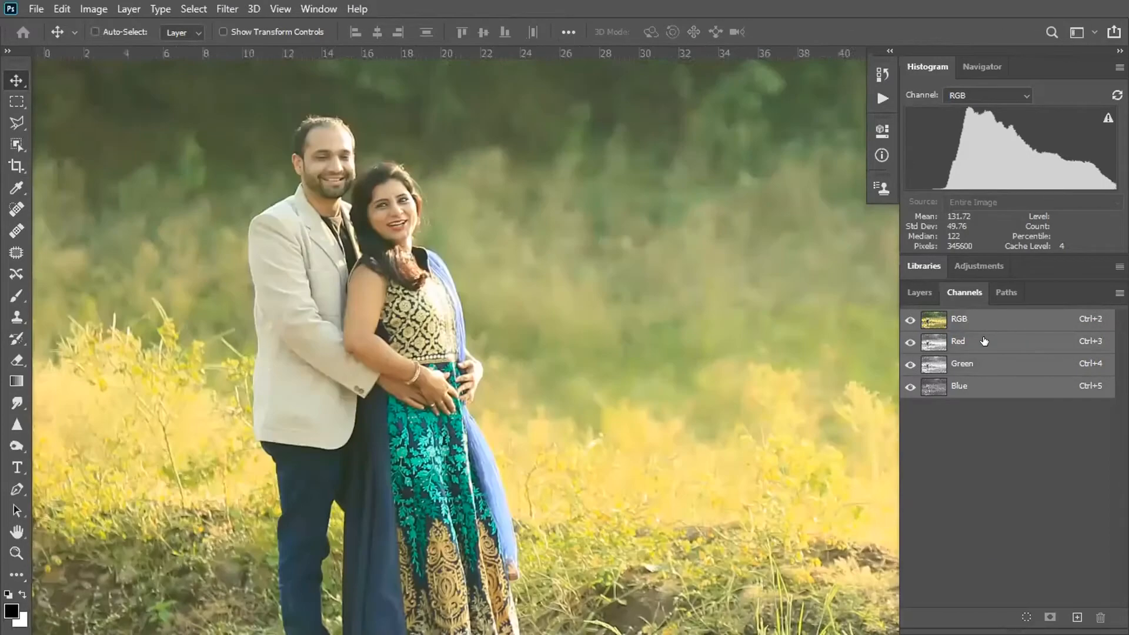
key("ctrl+plus")
left_click(983, 341)
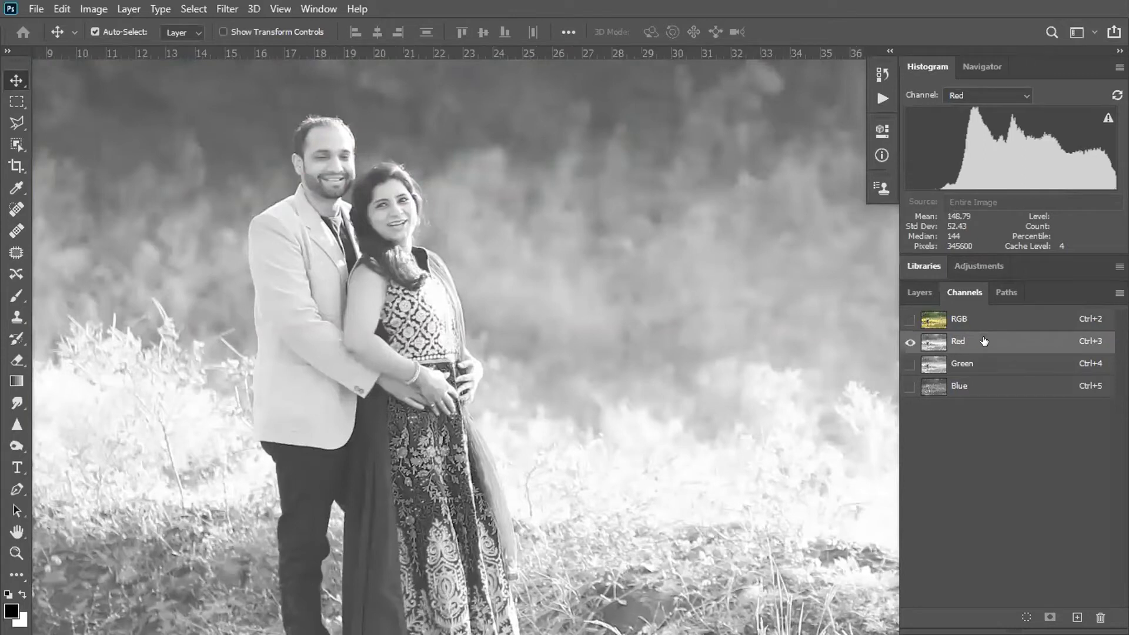
left_click(976, 388)
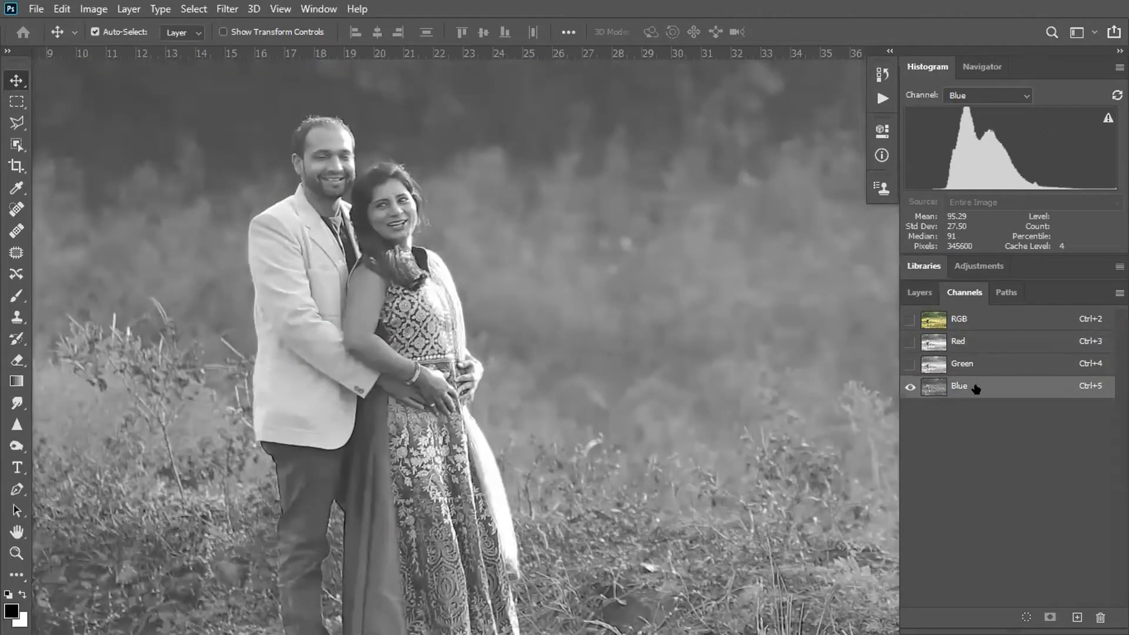
left_click(976, 357)
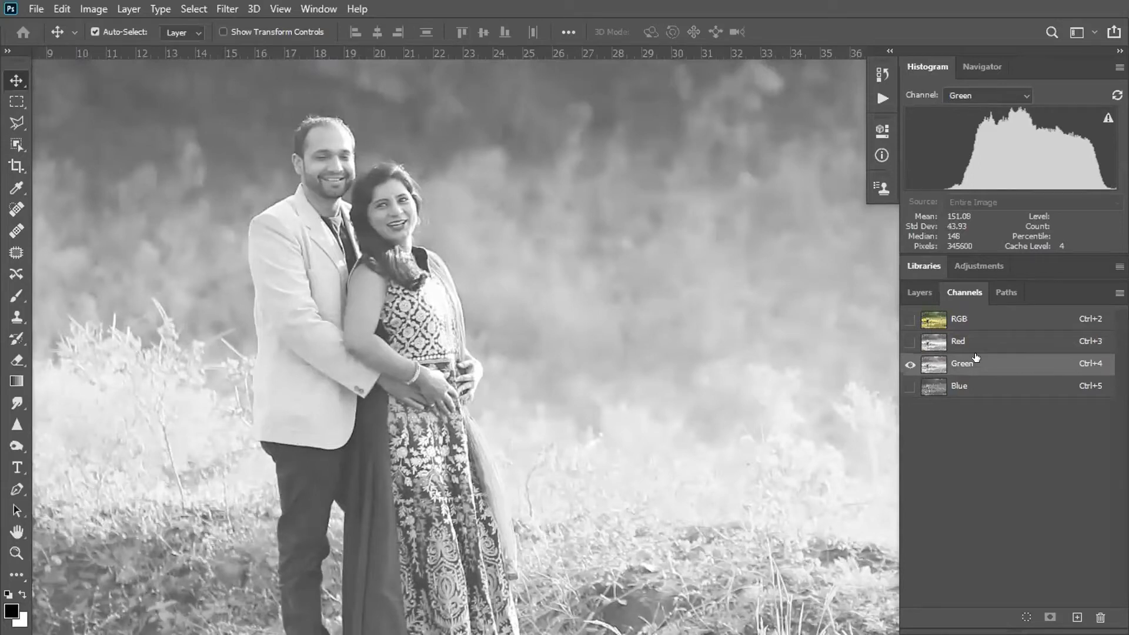
Return to the RGB composite and bring the whole photo back into view
scroll(559, 255, "down", 4)
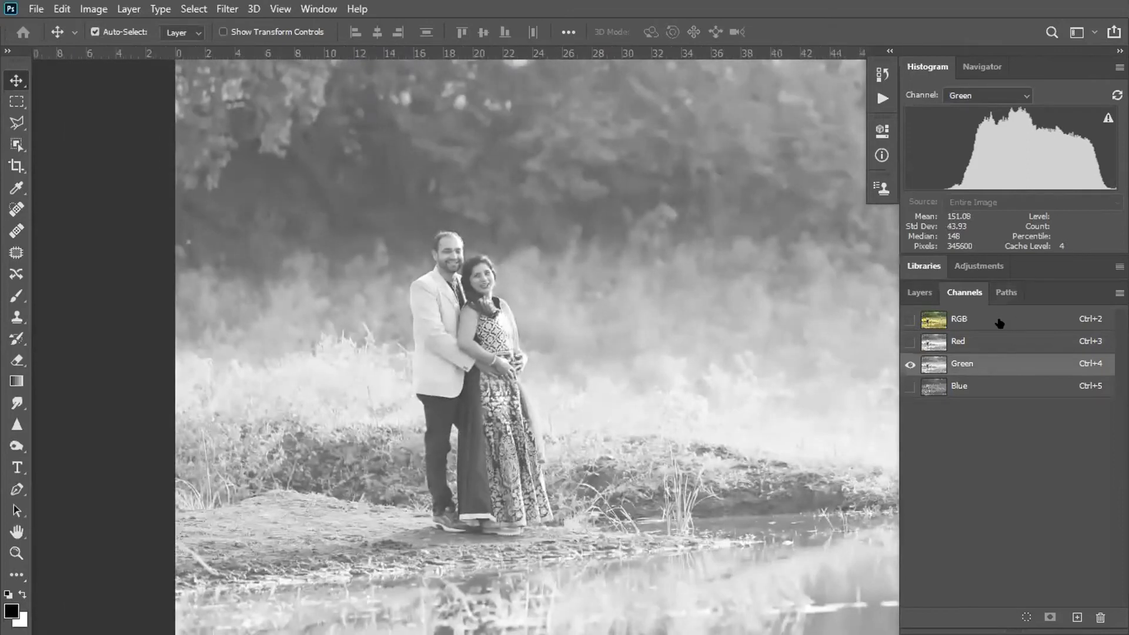
left_click(999, 319)
key("ctrl+minus")
left_click_drag(710, 337, 473, 310)
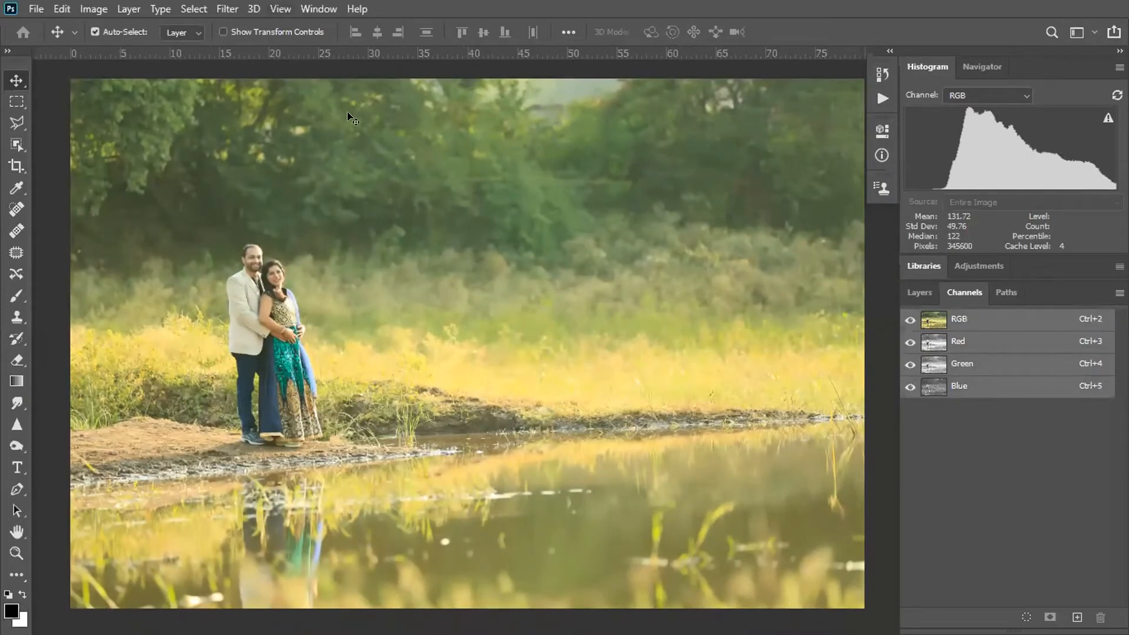
Apply a Brightness/Contrast adjustment with brightness -44 and contrast 20 to the photo
left_click(94, 8)
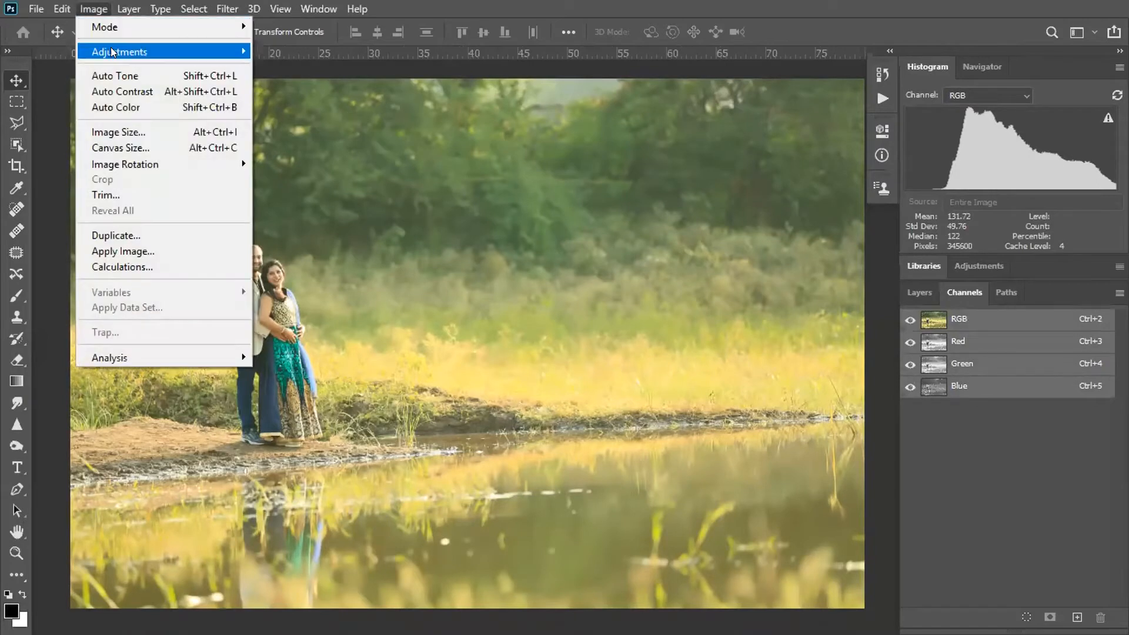
mouse_move(111, 47)
left_click(329, 51)
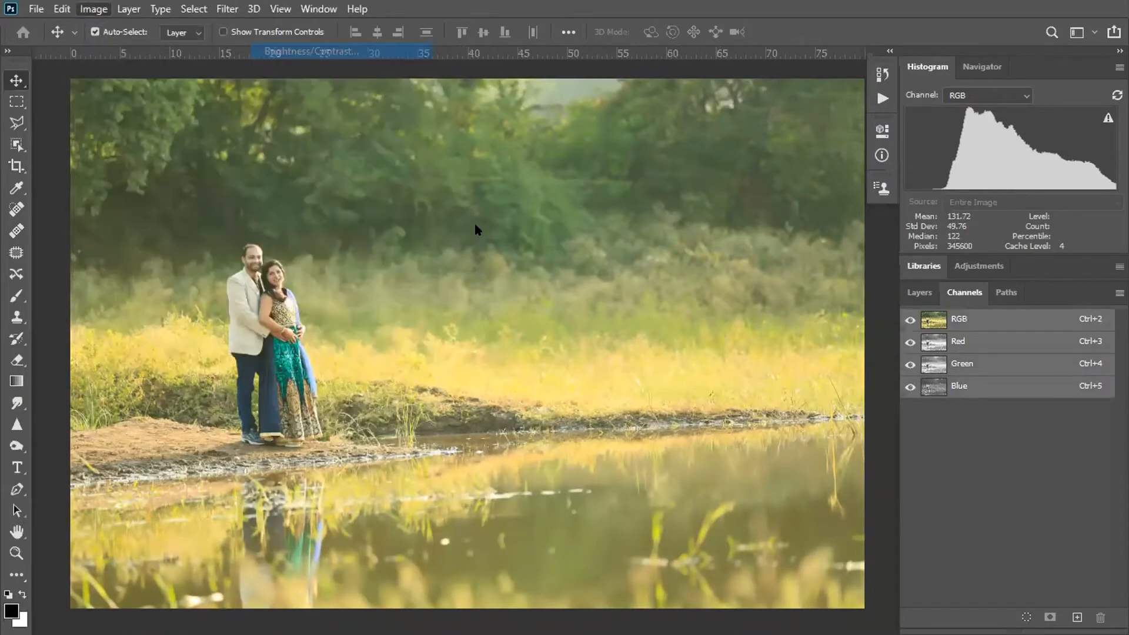
left_click_drag(826, 120, 809, 121)
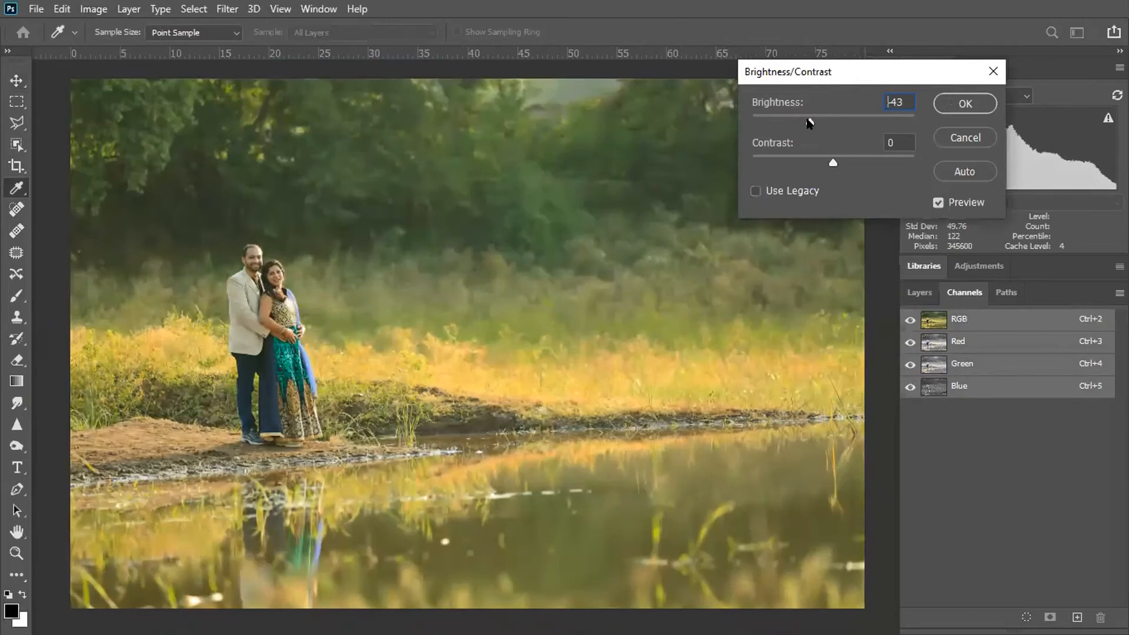
left_click_drag(835, 160, 849, 161)
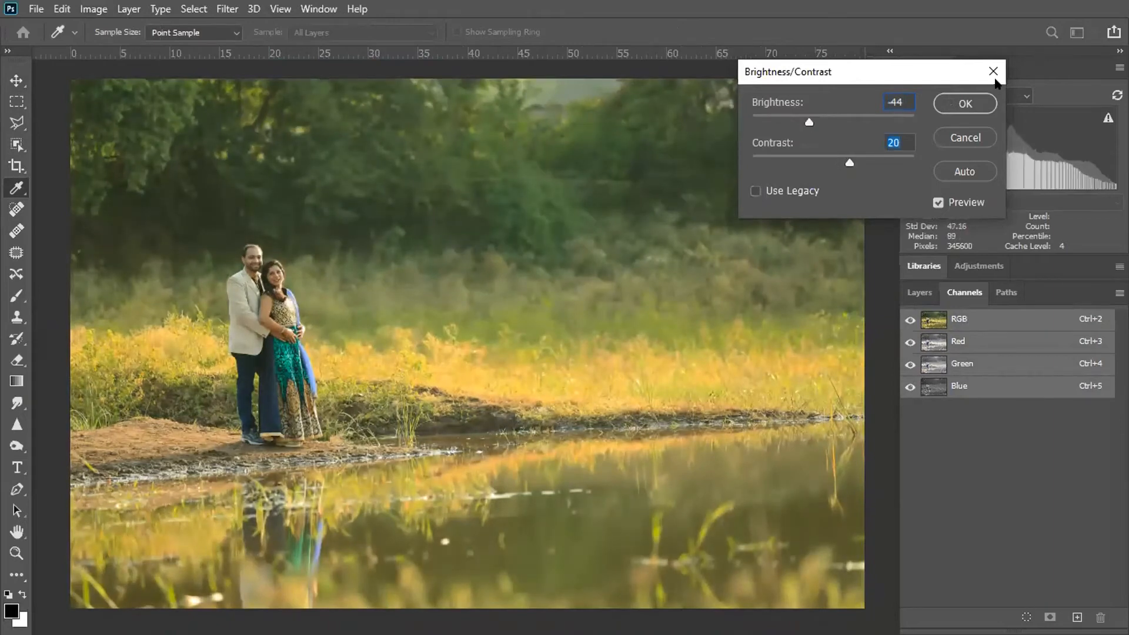
left_click(971, 98)
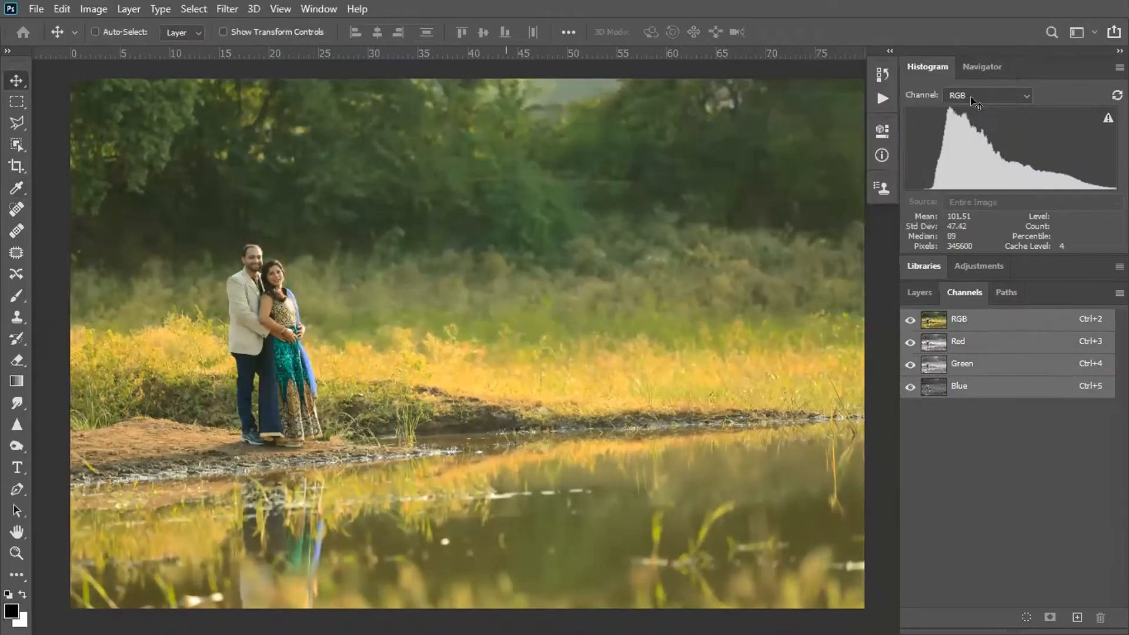
Apply a Color Balance shift to the photo, and undo both it and the Brightness/Contrast adjustment
key("ctrl+b")
left_click_drag(596, 252, 618, 254)
left_click(656, 302)
left_click(599, 216)
left_click(776, 183)
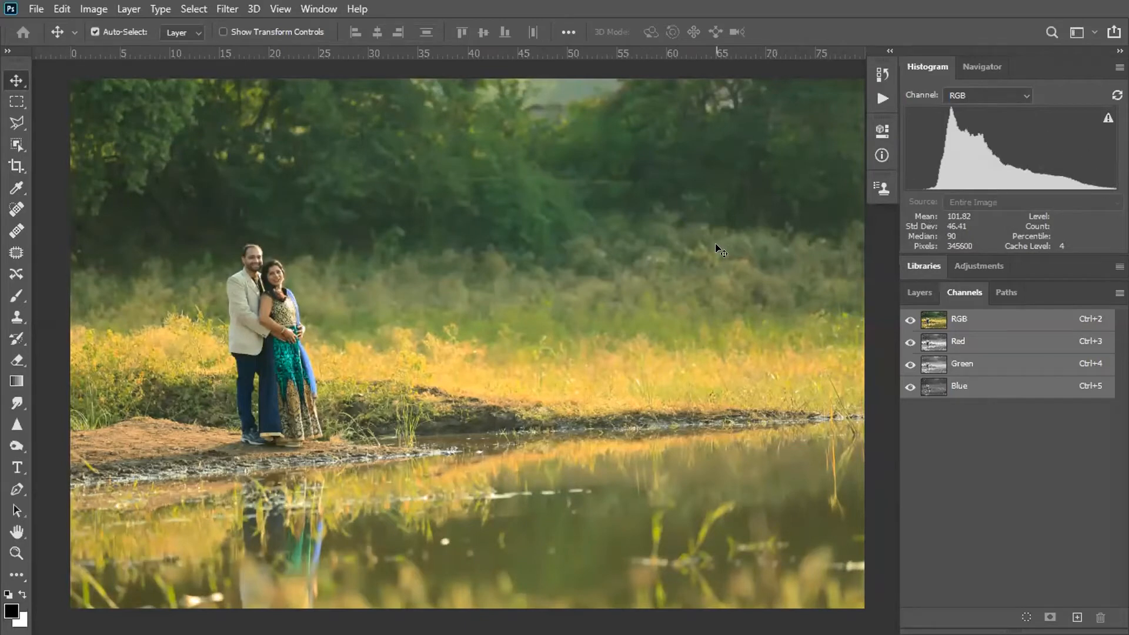
key("ctrl+z")
key("ctrl+z")
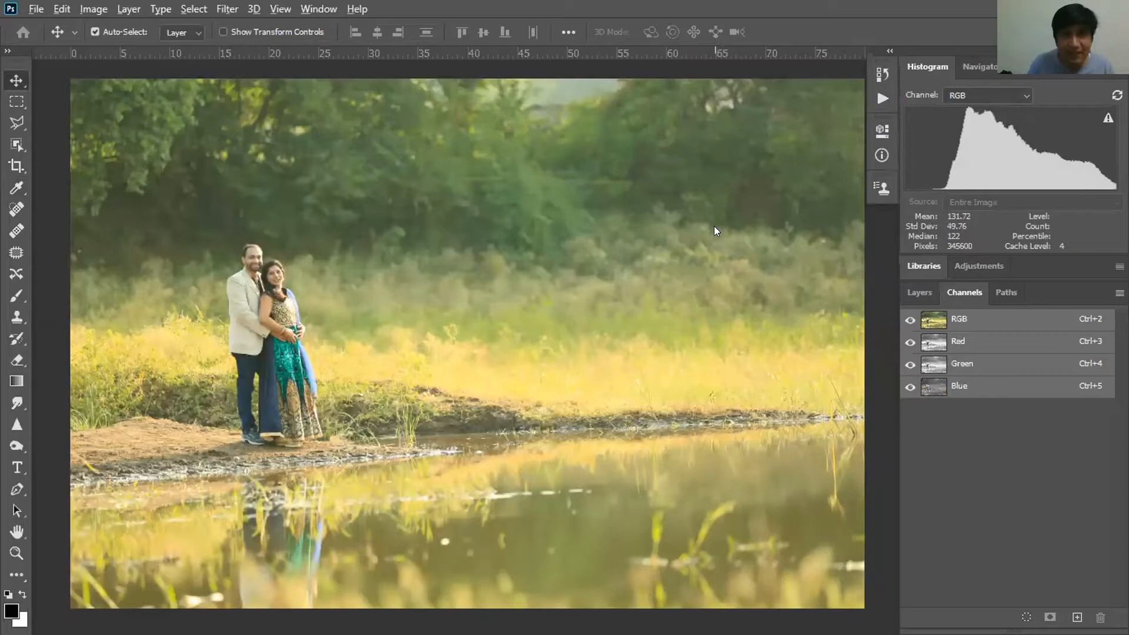
Try brightness values of -47 and 57 in Brightness/Contrast to compare their effect on the histogram, and cancel the adjustment
key("alt+i")
key("j")
key("c")
left_click_drag(814, 119, 805, 113)
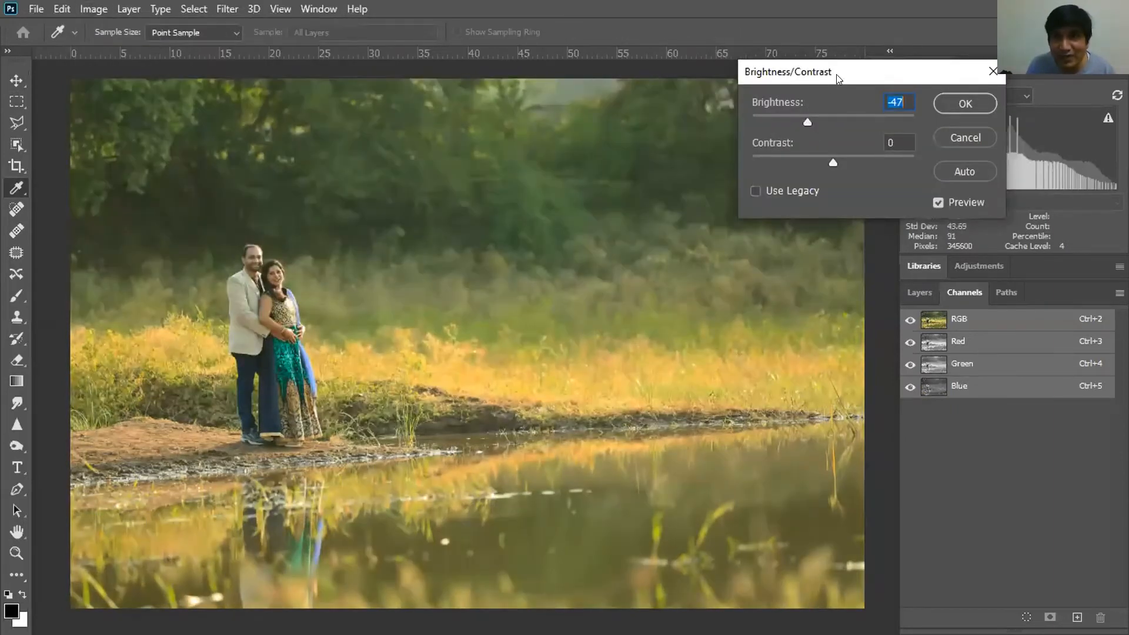
left_click_drag(836, 74, 666, 93)
left_click_drag(662, 135, 693, 138)
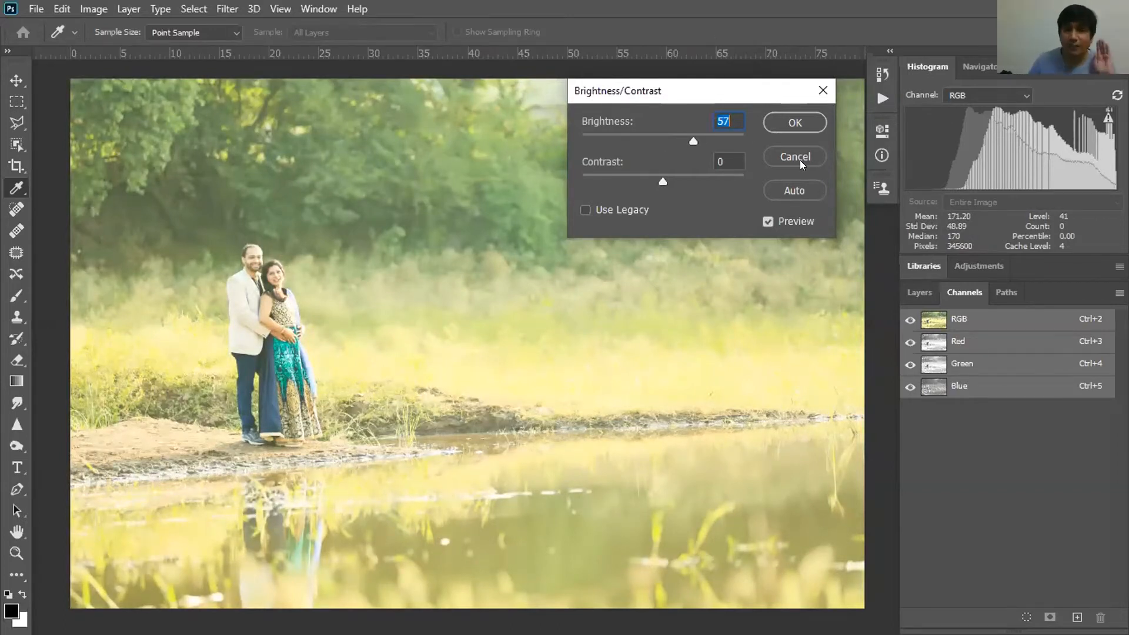
key("Escape")
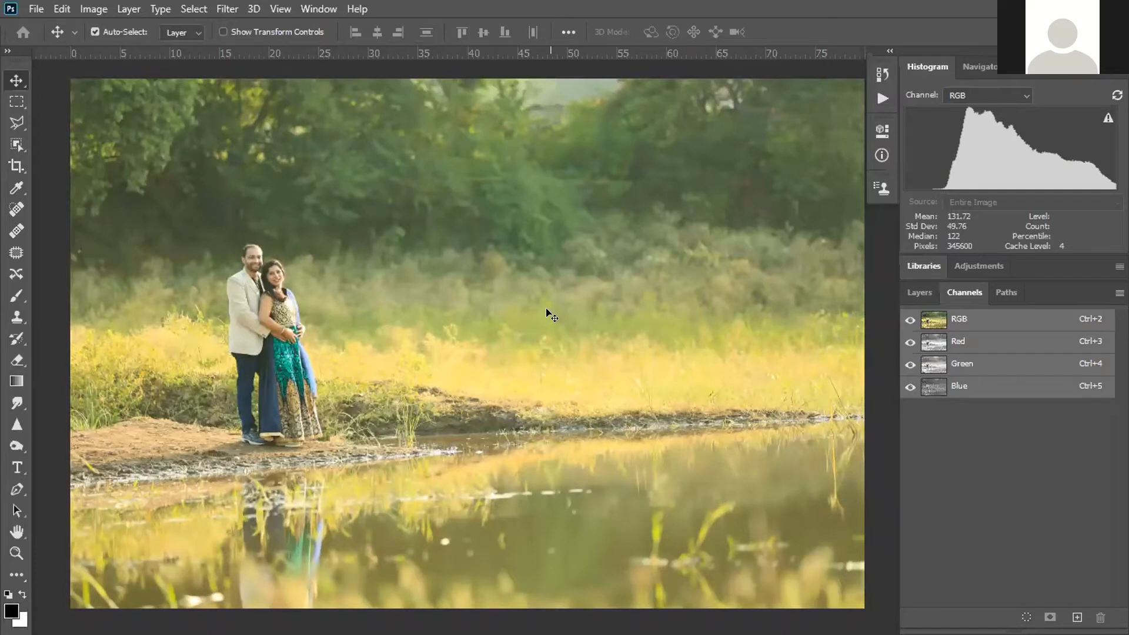
Open the Levels and Curves adjustments in turn to look over their RGB histograms, closing each without changes
key("ctrl")
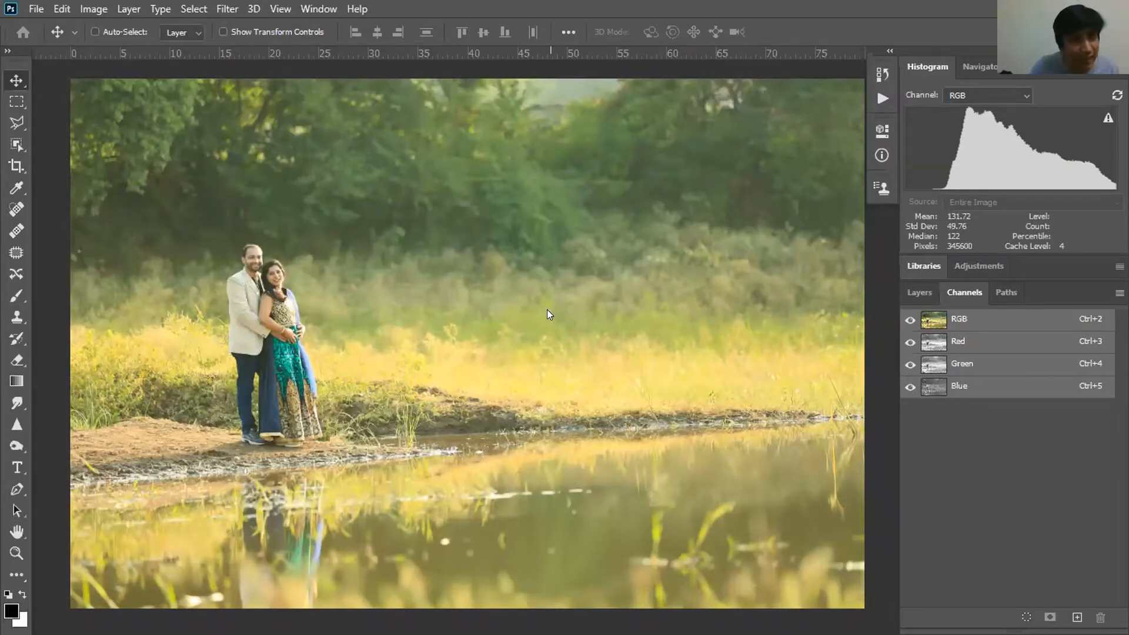
key("ctrl+l")
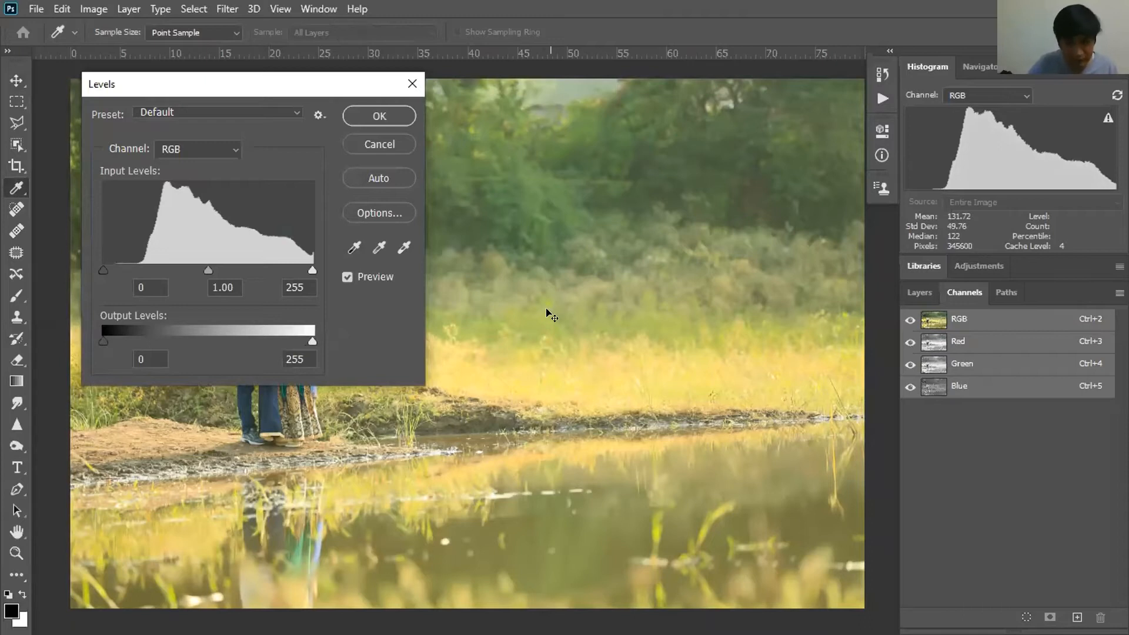
key("Escape")
key("ctrl+m")
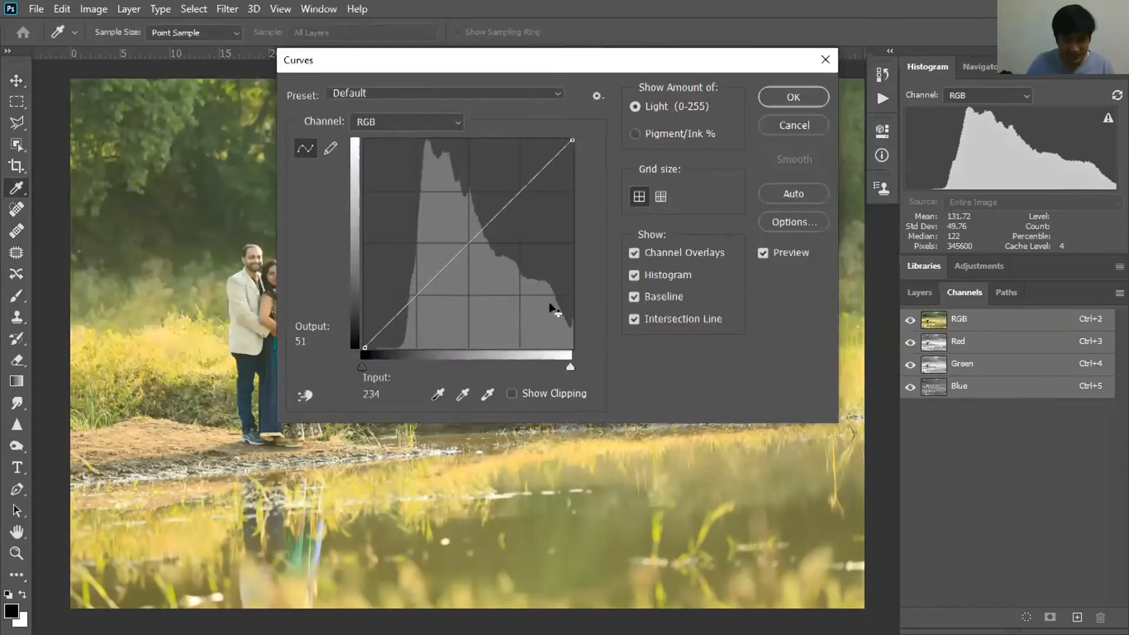
key("Escape")
Apply a Levels adjustment to the pond photo, setting the RGB shadow input level to 45
key("ctrl+l")
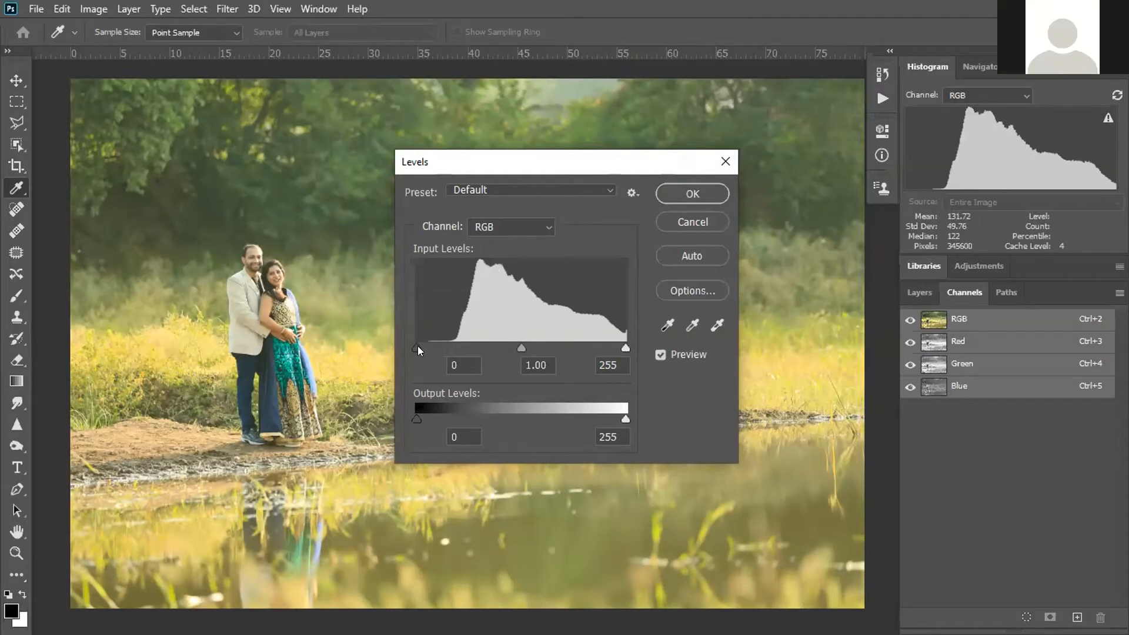
left_click_drag(417, 348, 421, 347)
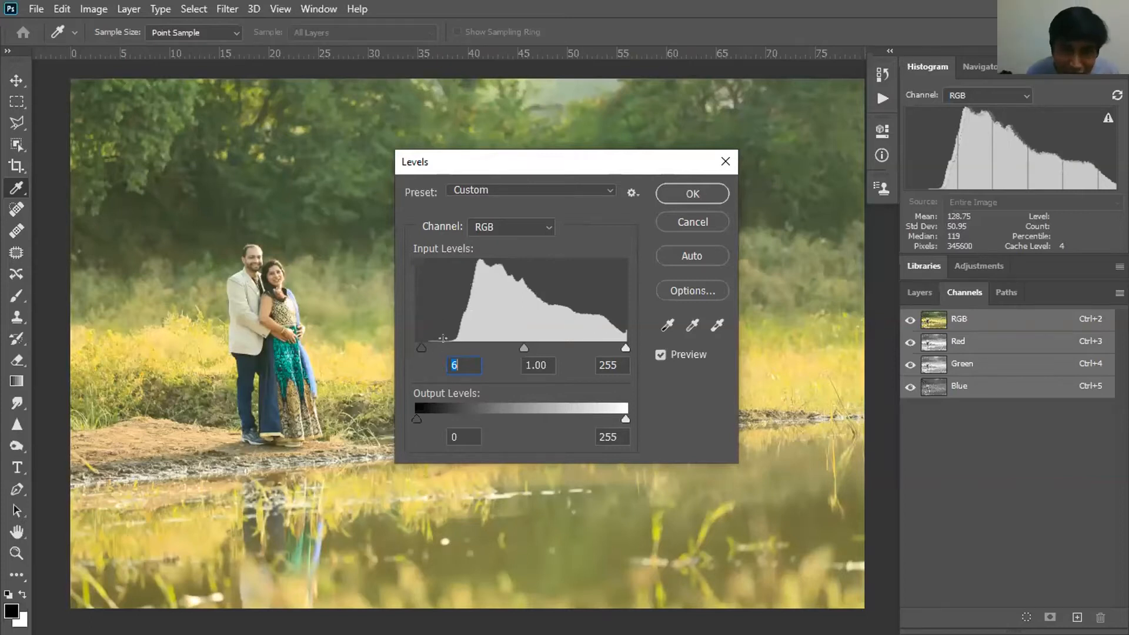
left_click_drag(422, 347, 456, 344)
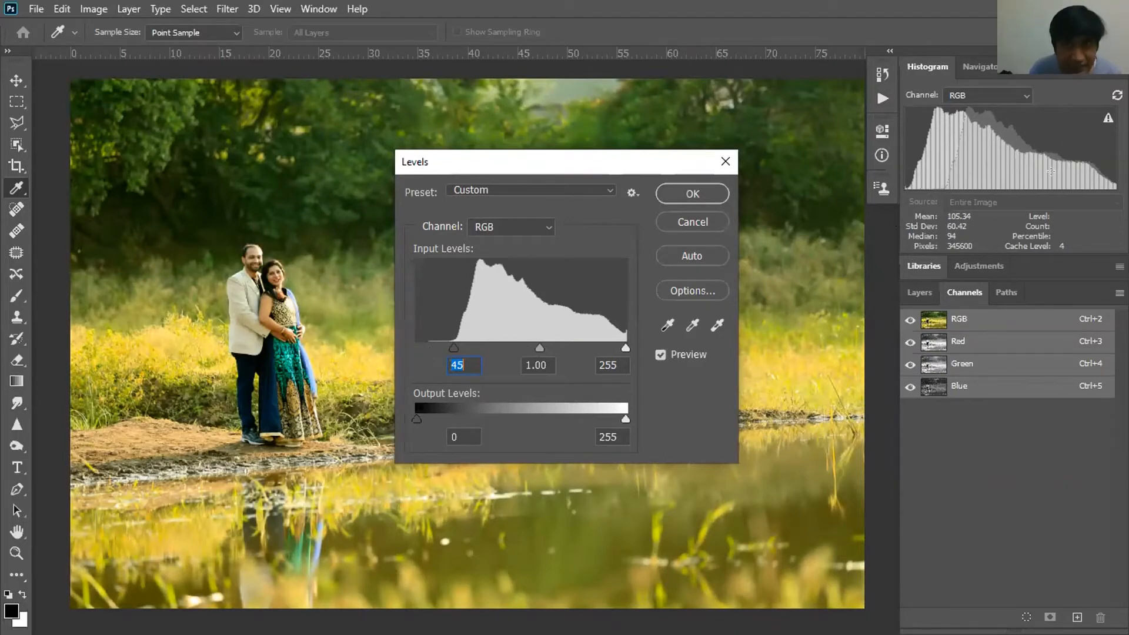
left_click(700, 193)
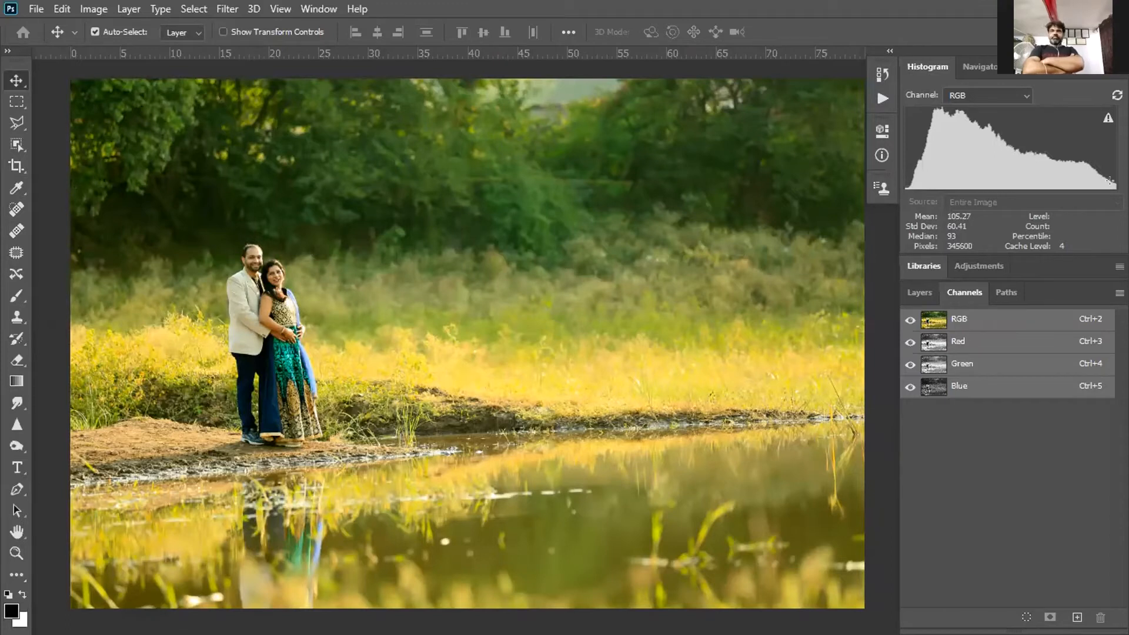
Close the pond photo without saving its changes
scroll(547, 276, "down", 3)
key("ctrl+w")
left_click(561, 237)
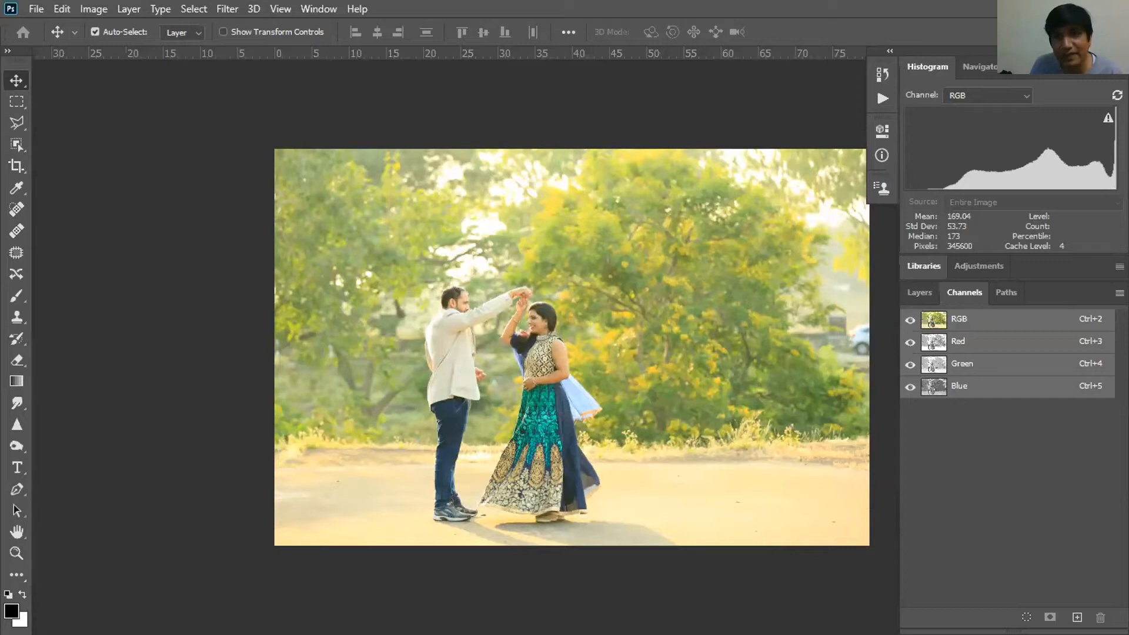
In Levels for the dancing couple photo, set the output white level to 239 and the shadow input level to 44
key("ctrl")
key("ctrl+l")
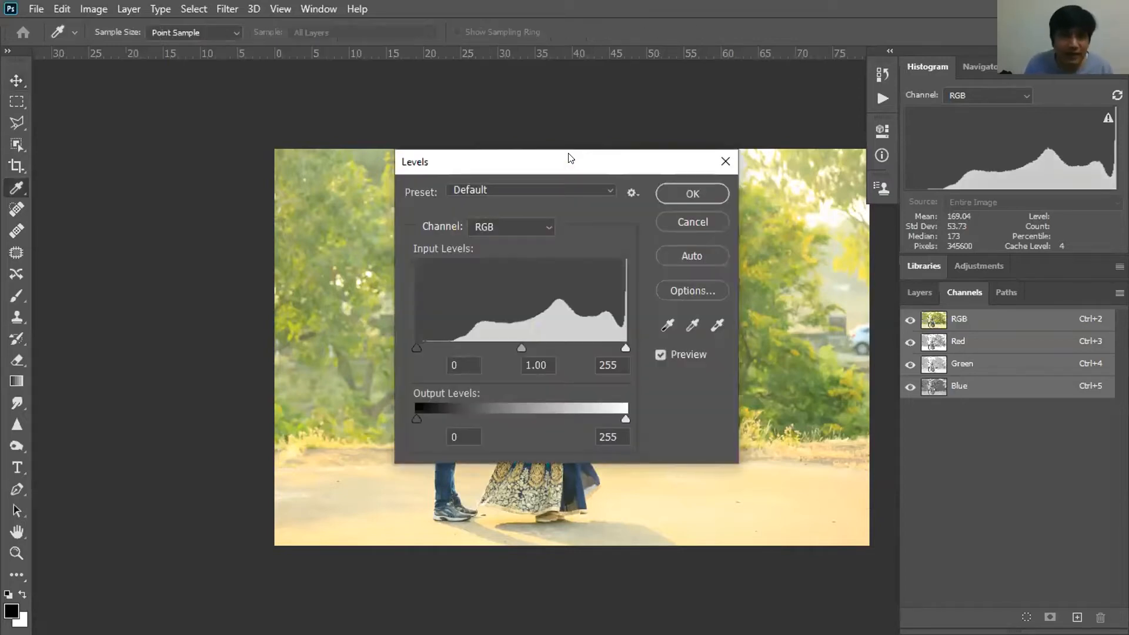
left_click_drag(568, 157, 241, 104)
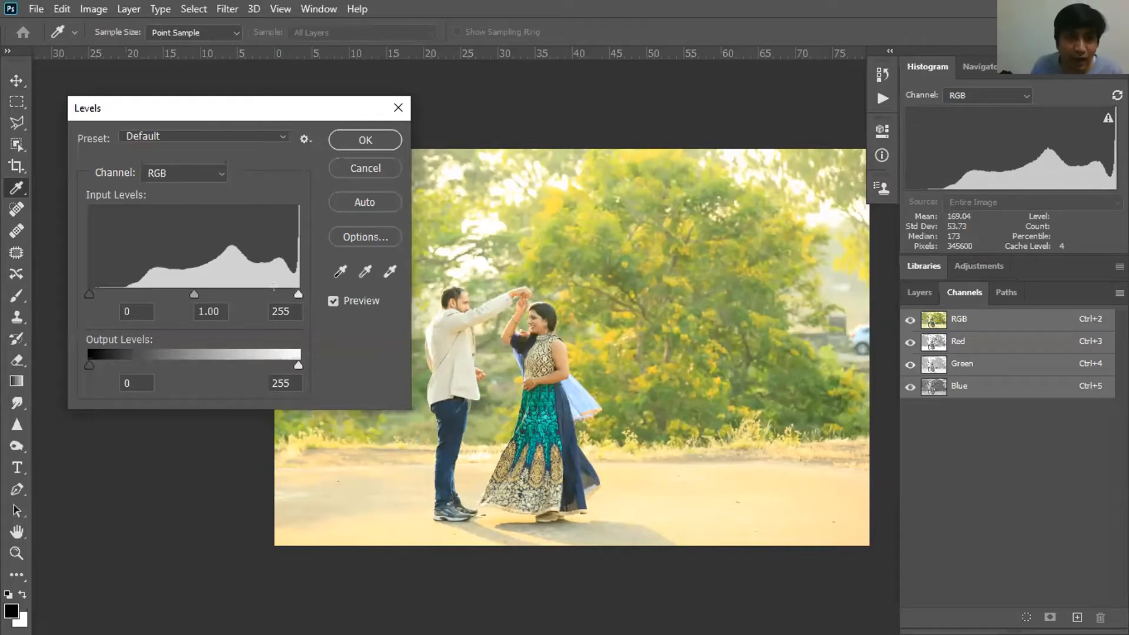
left_click_drag(291, 113, 299, 100)
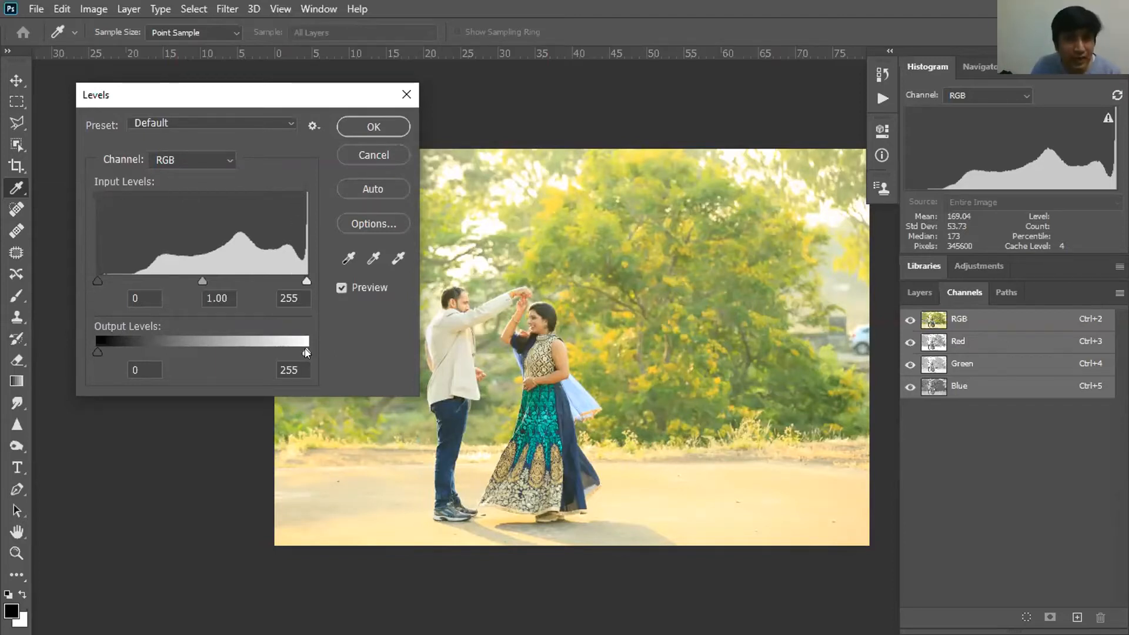
left_click_drag(305, 351, 291, 350)
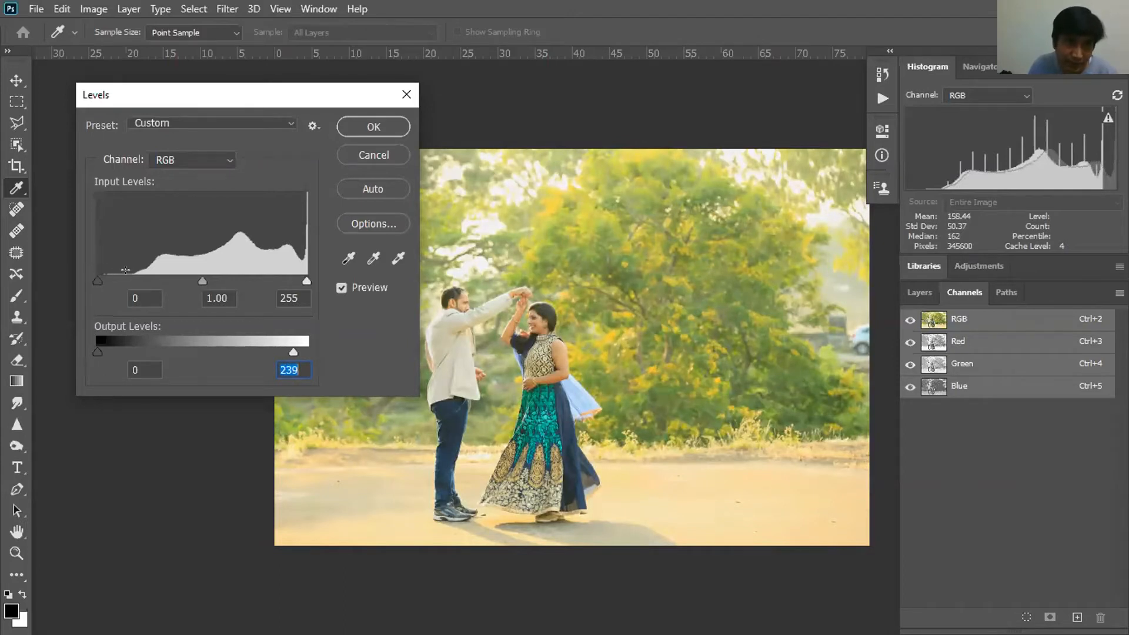
left_click_drag(99, 278, 127, 268)
left_click_drag(134, 269, 134, 270)
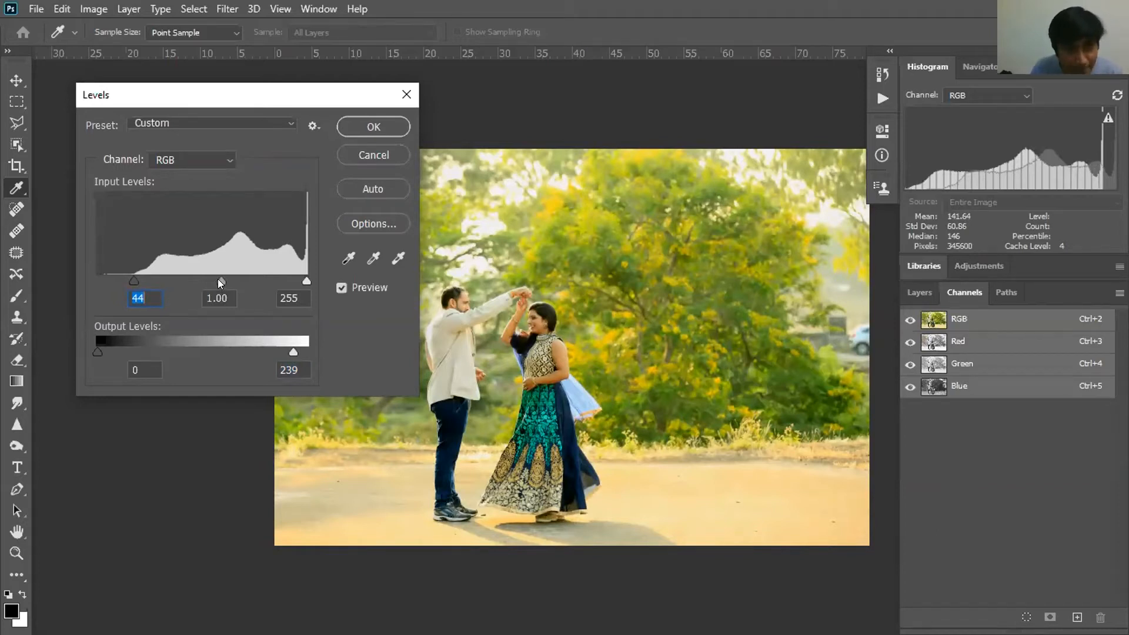
Set the Levels midtone value to 0.85, compare the photo with the preview off and on, and apply the adjustment
left_click_drag(224, 279, 226, 279)
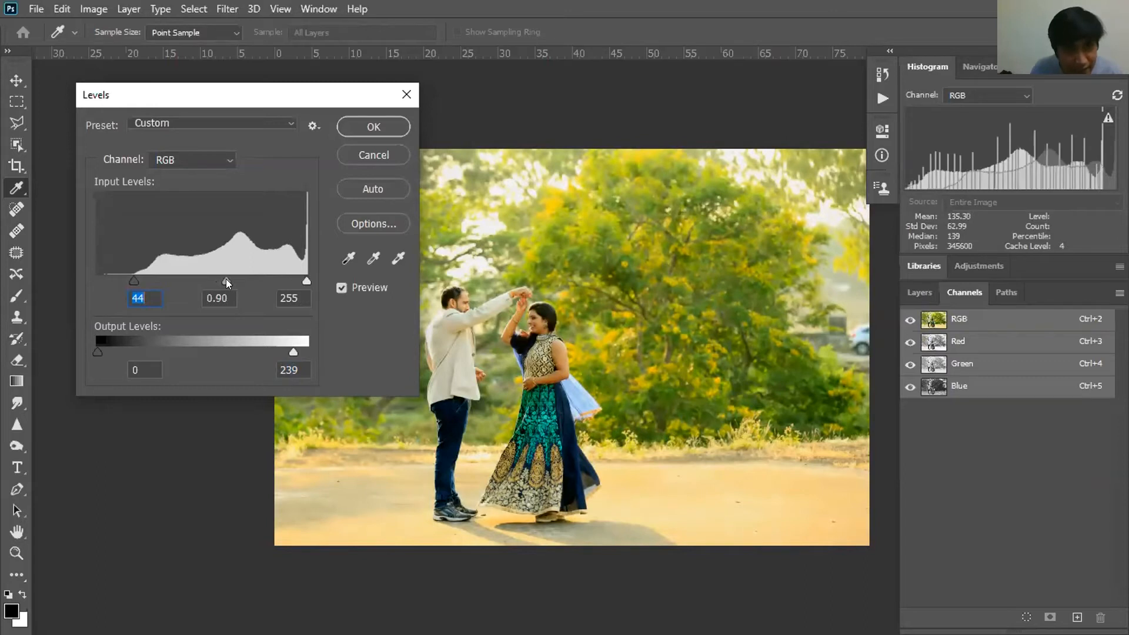
left_click_drag(226, 281, 229, 281)
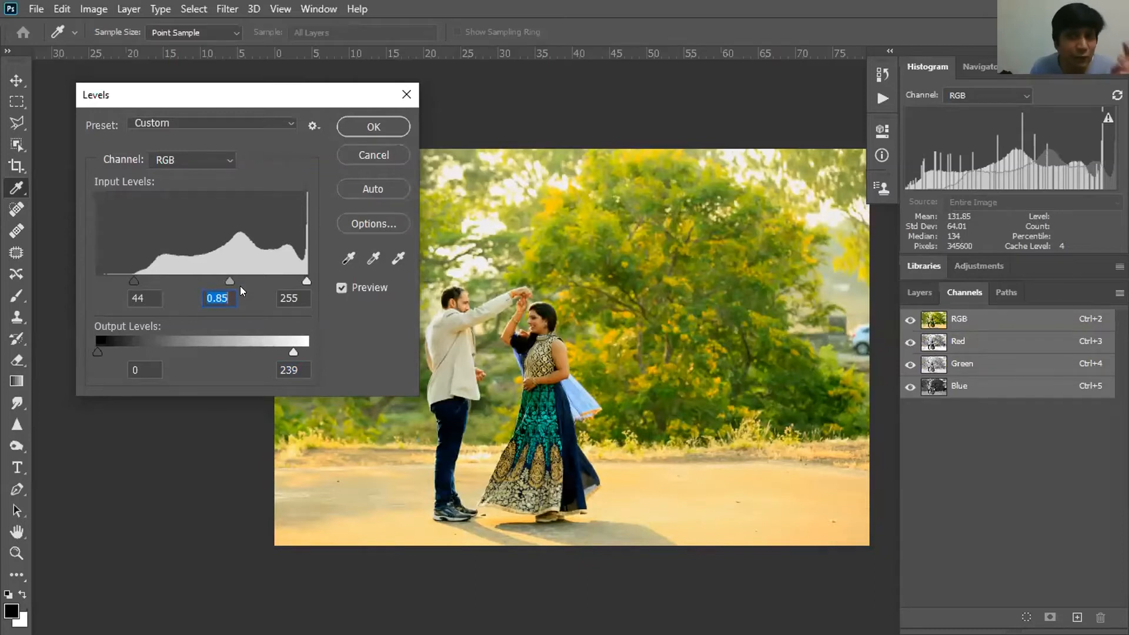
left_click(343, 286)
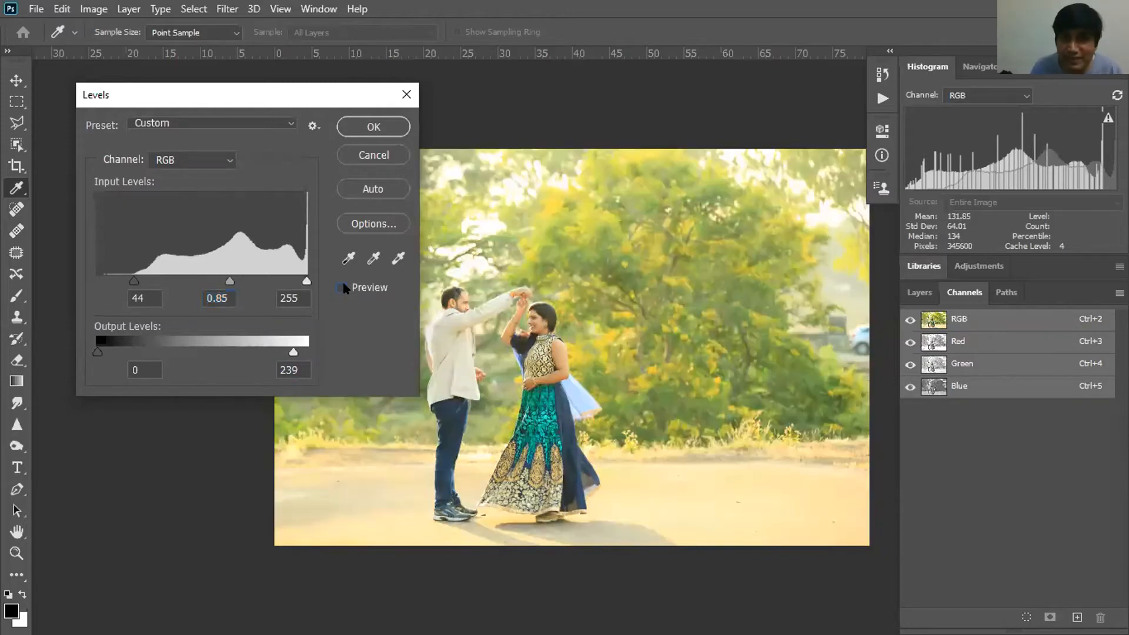
left_click(343, 287)
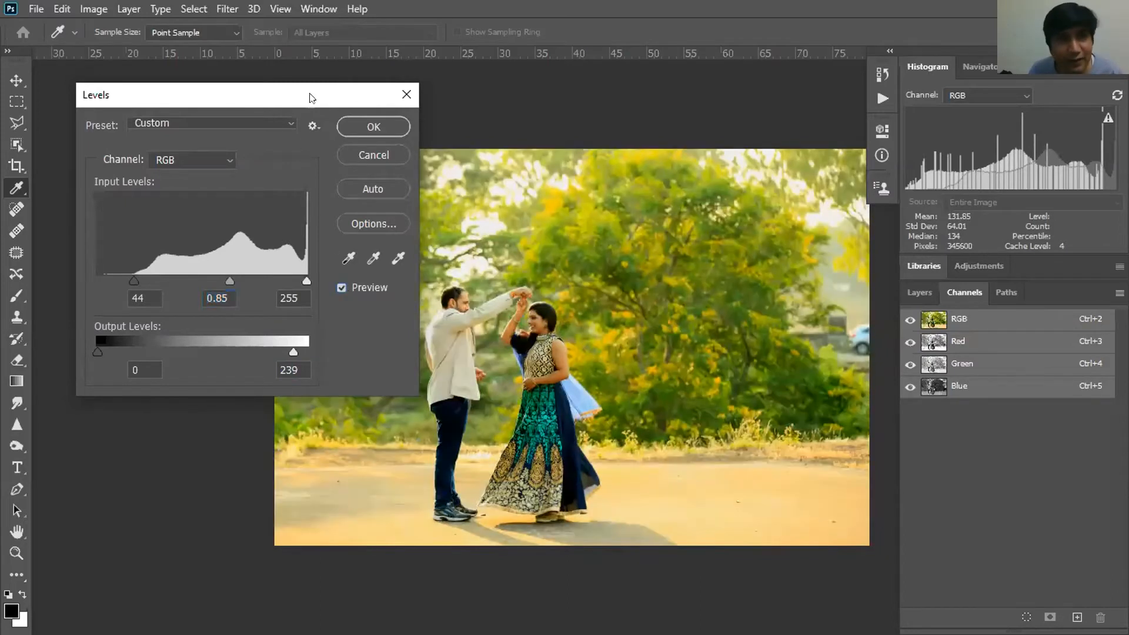
left_click_drag(291, 95, 194, 89)
left_click(250, 280)
left_click(250, 280)
left_click(296, 119)
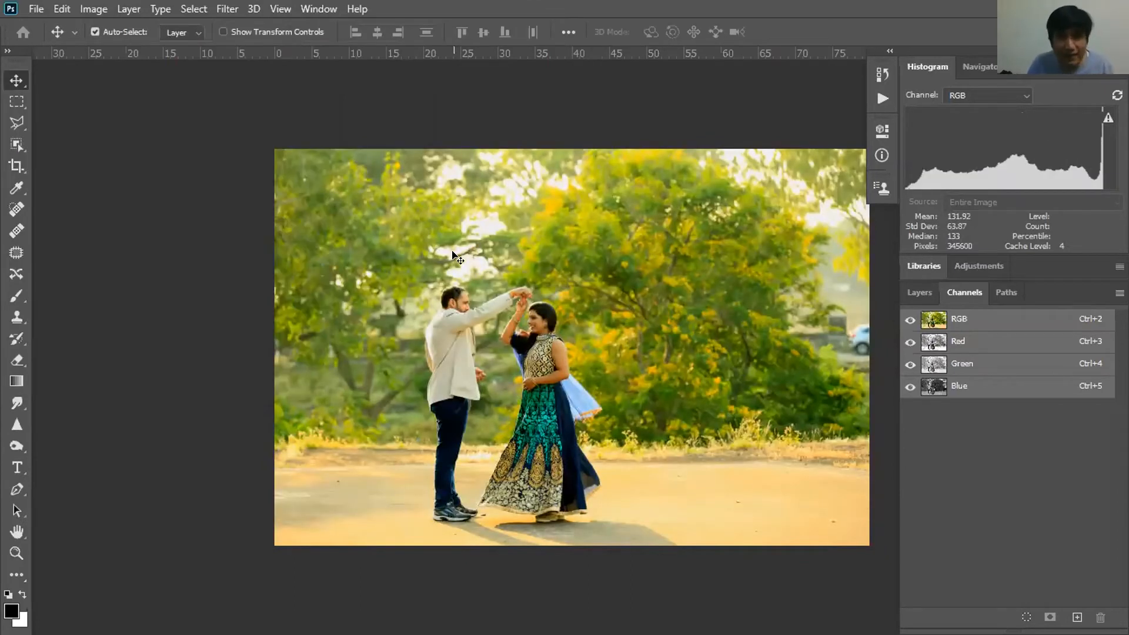
Apply a second Levels adjustment with the highlight input level set to 243
key("ctrl")
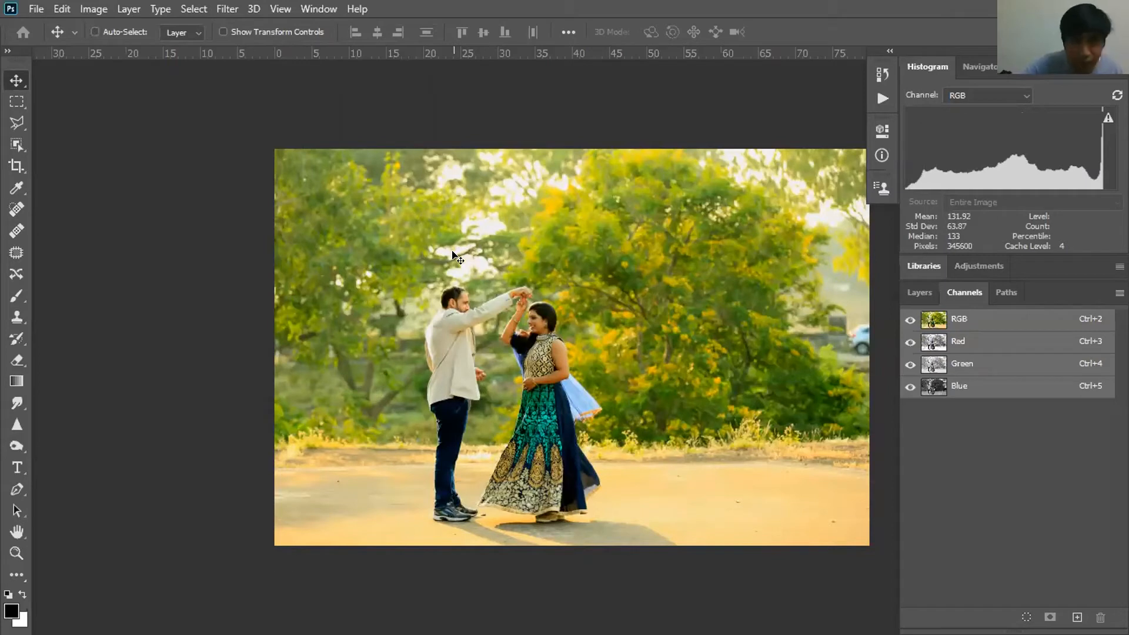
key("ctrl+l")
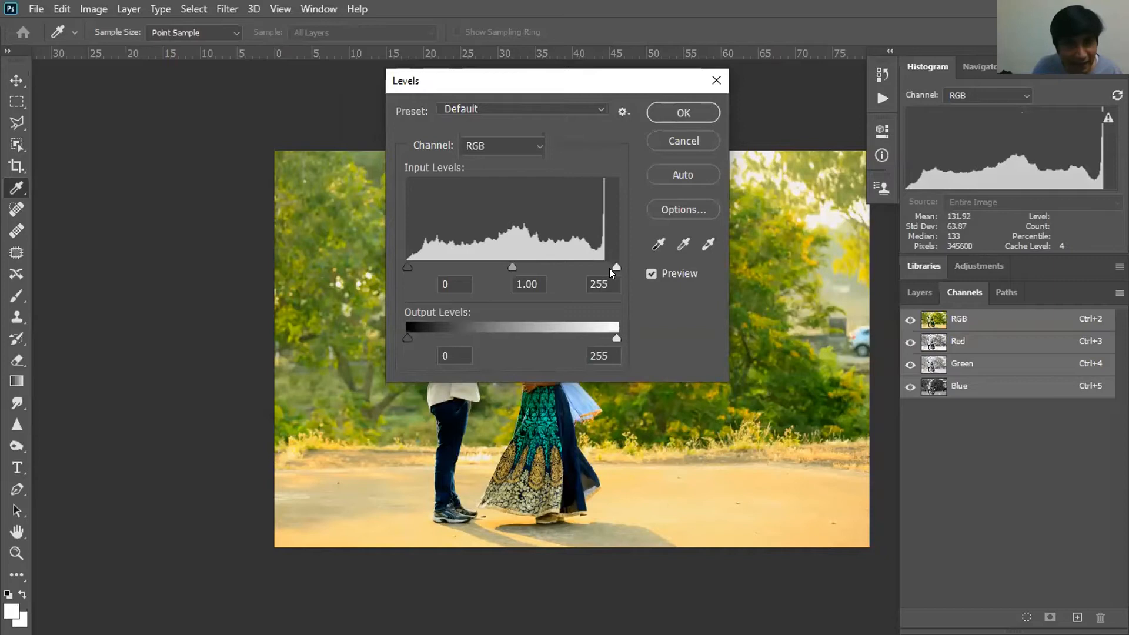
left_click_drag(614, 264, 602, 259)
left_click(686, 115)
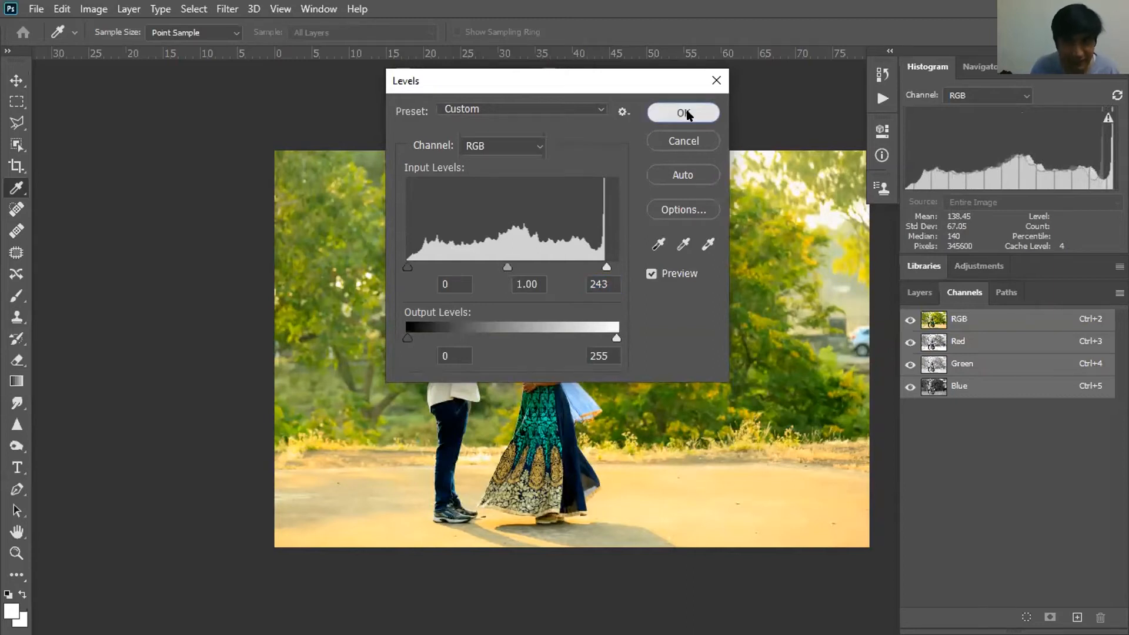
Examine the adjusted photo's RGB histogram in Levels, and close the dialog without changes
key("ctrl+l")
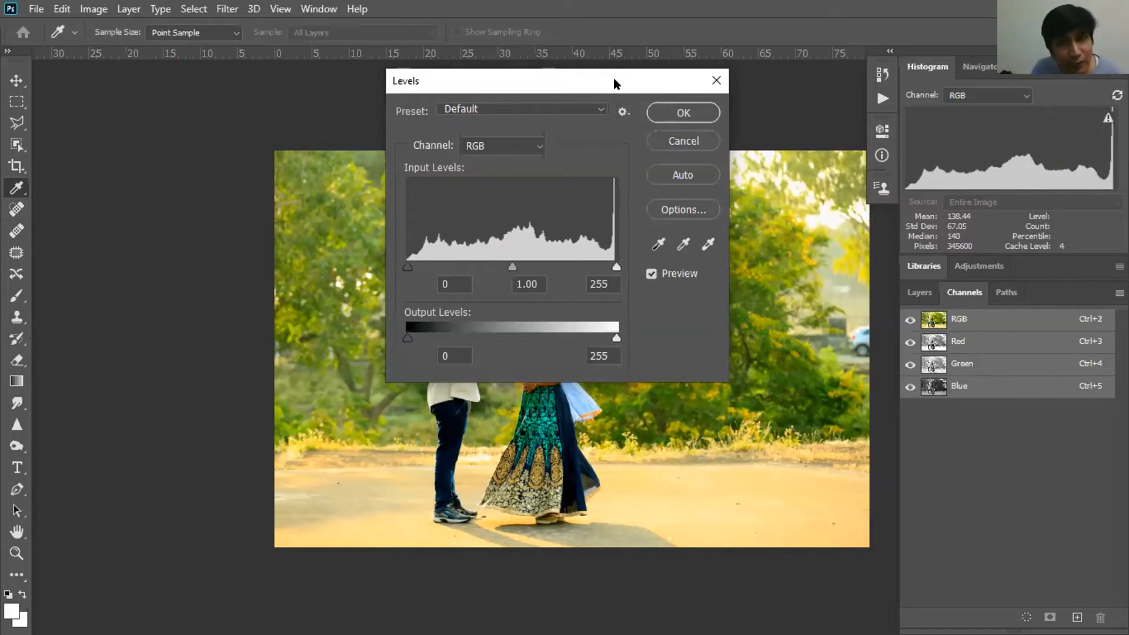
left_click_drag(613, 81, 304, 163)
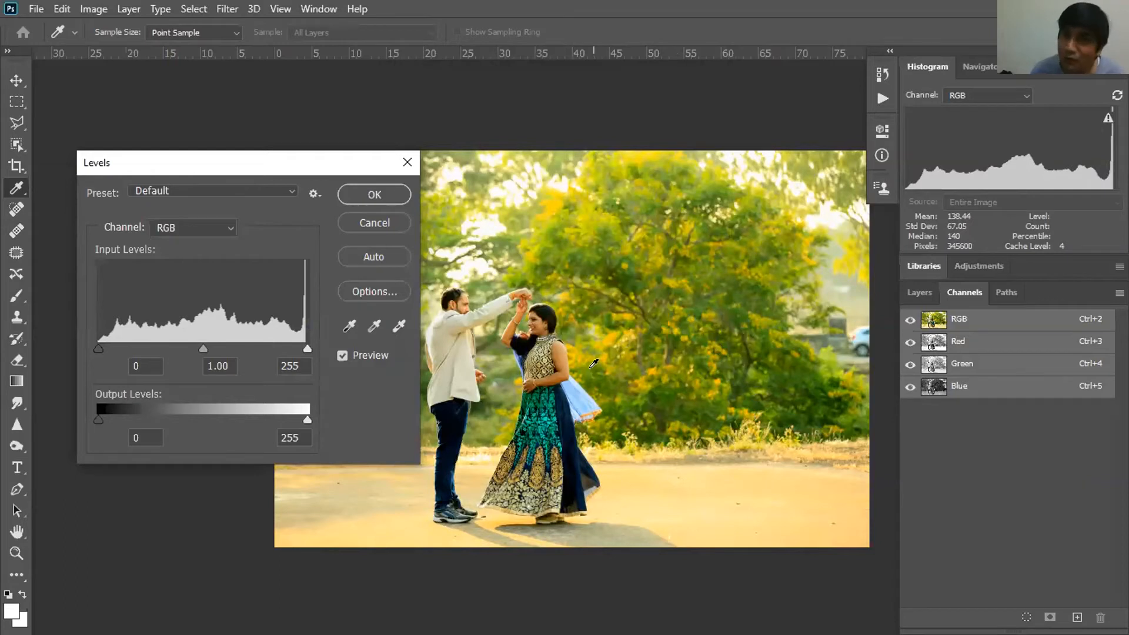
left_click(387, 217)
Undo both Levels adjustments and close _NK_6383.JPG without saving
key("ctrl+z")
key("ctrl+z")
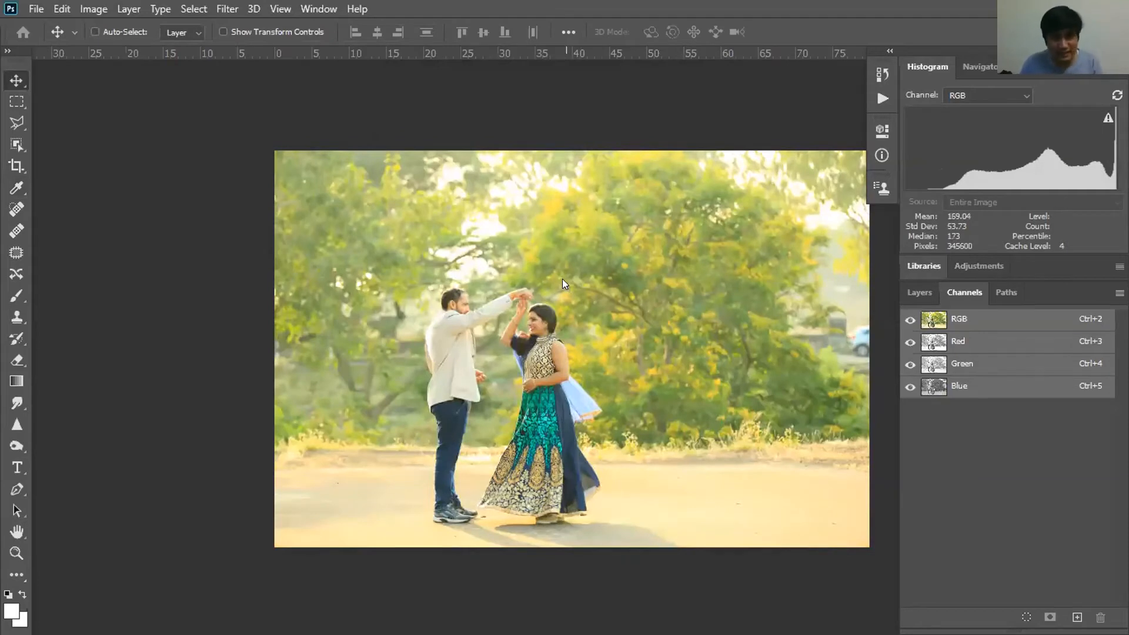
key("ctrl+w")
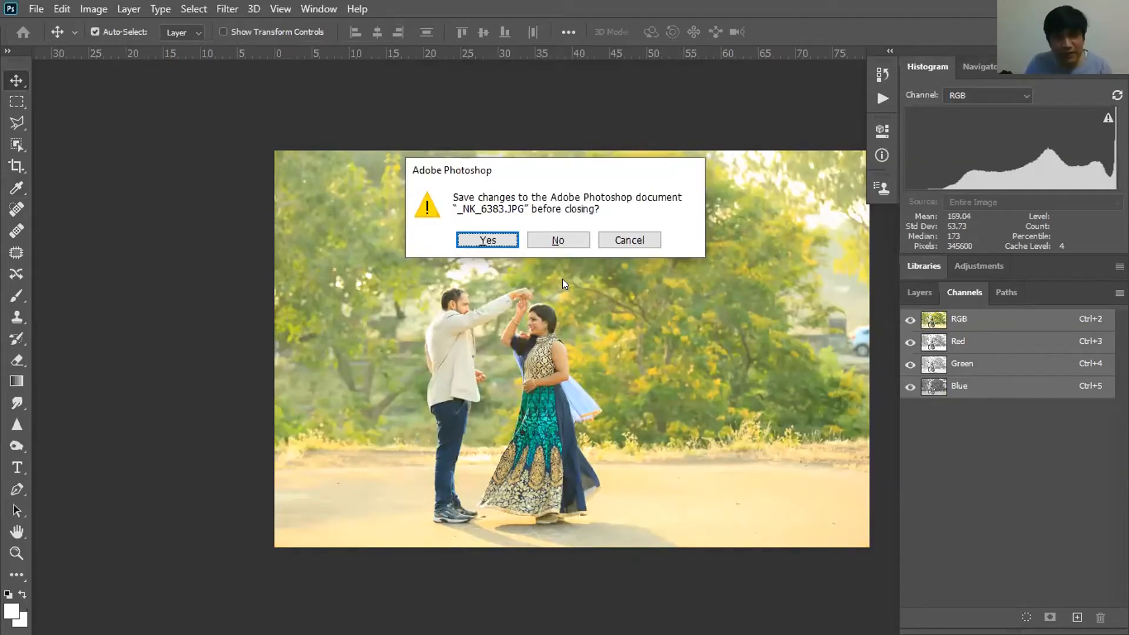
key("n")
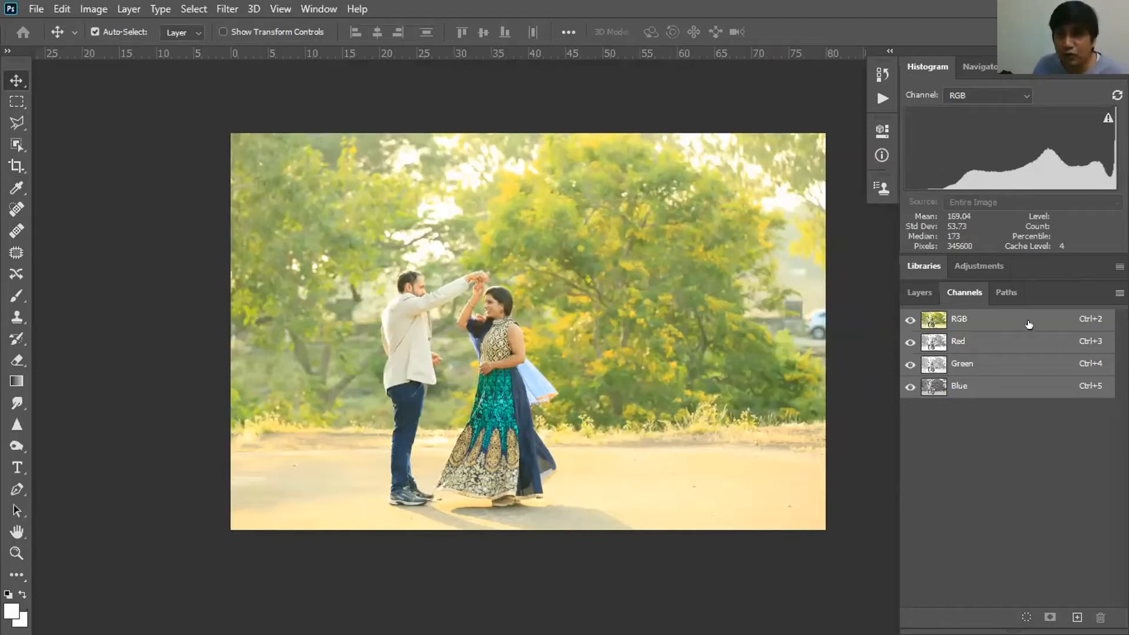
Duplicate the Background layer, set the copy's blend mode to Multiply, and toggle its visibility to compare the tones and histogram
left_click(920, 292)
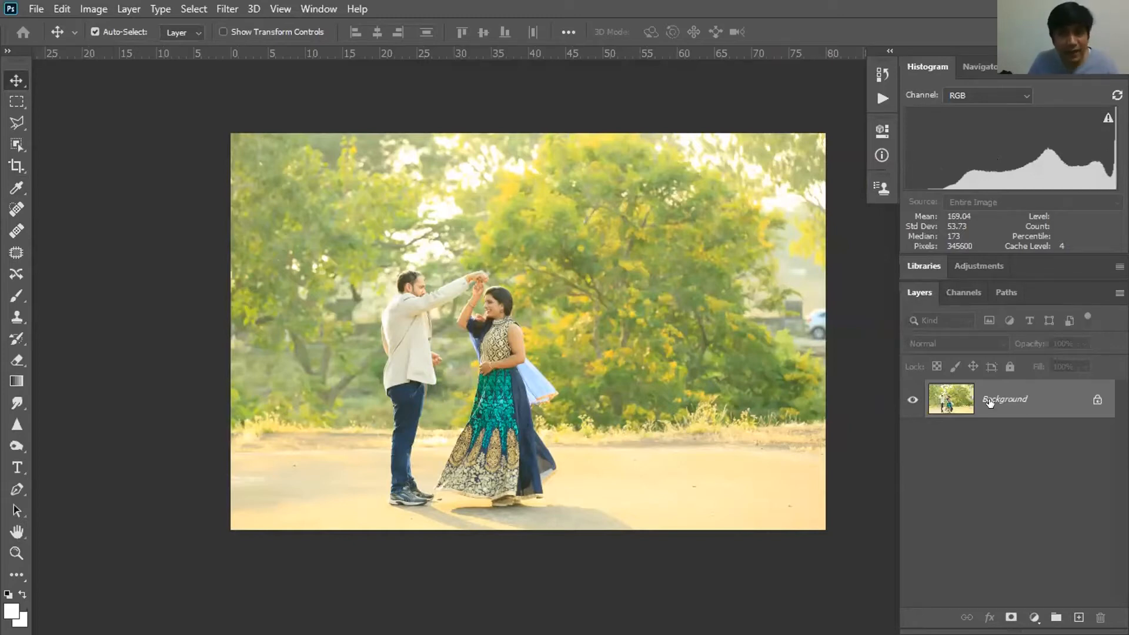
key("ctrl+j")
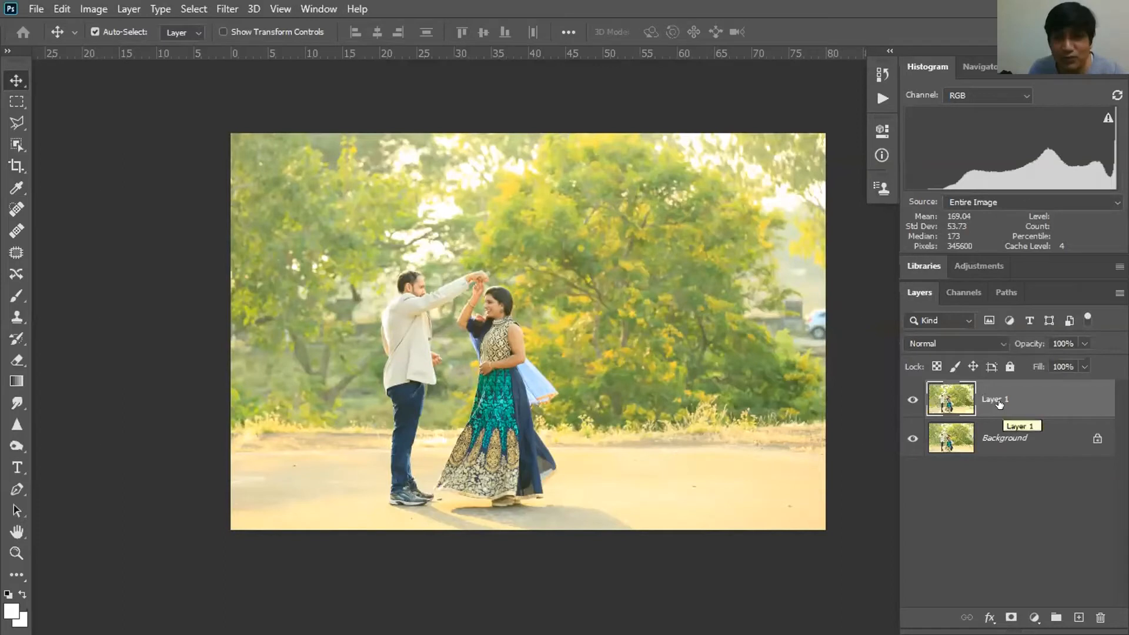
left_click(999, 345)
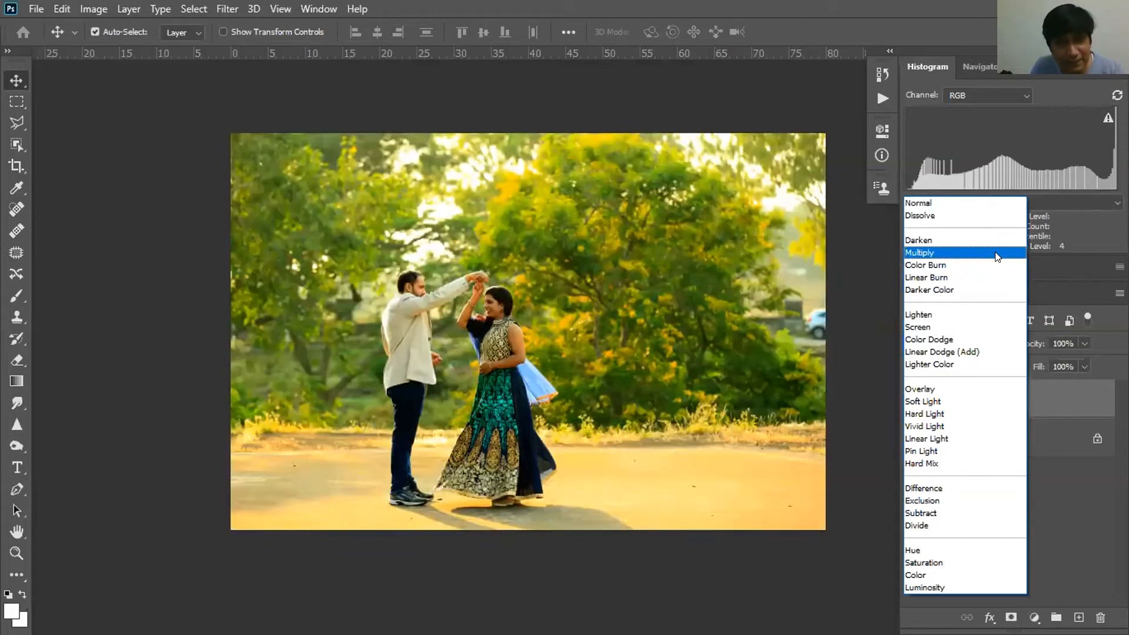
left_click(995, 254)
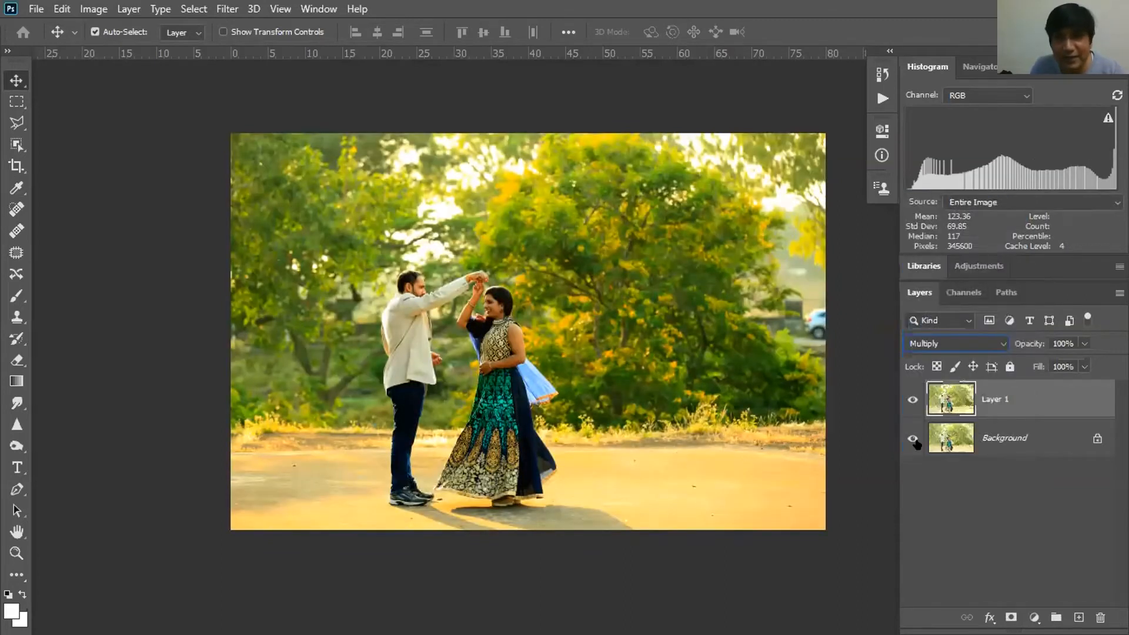
left_click(912, 398)
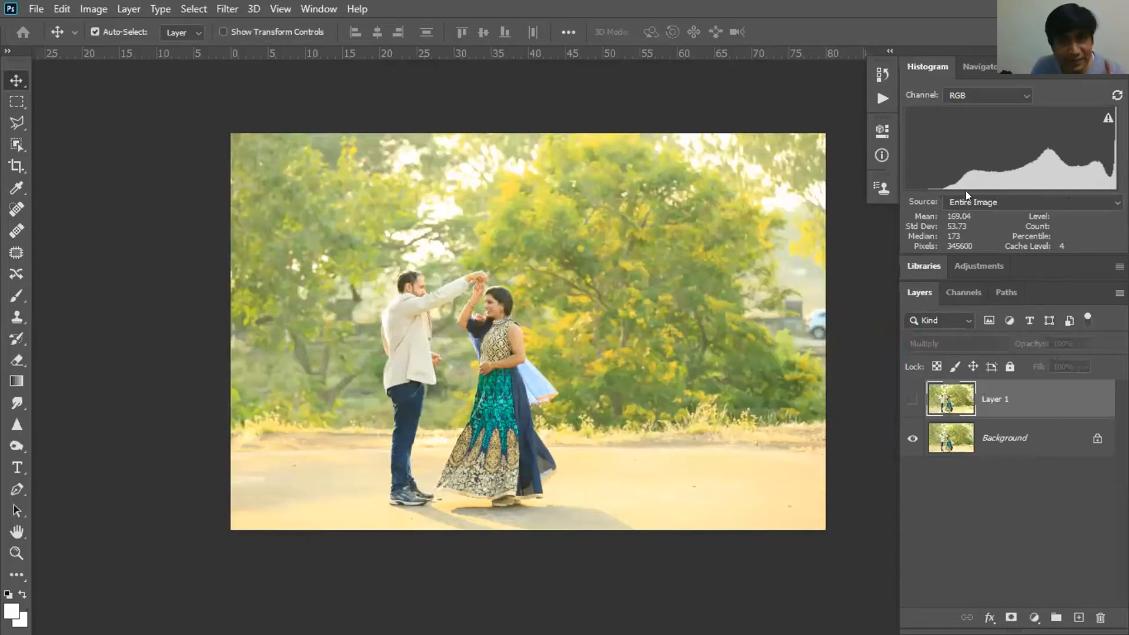
left_click(913, 399)
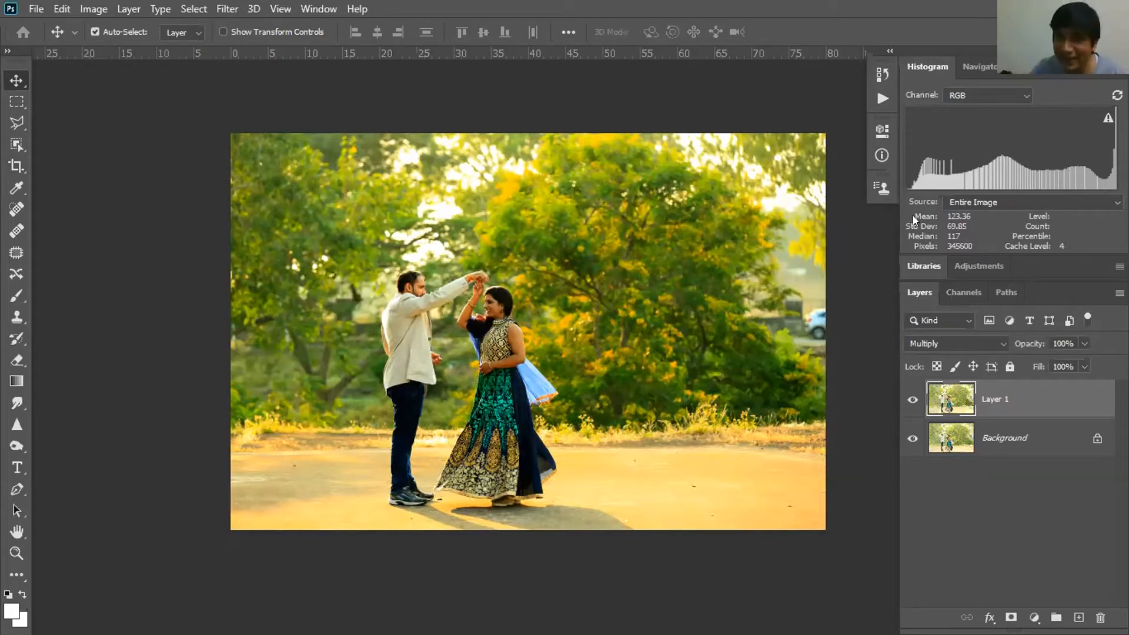
Close the photo with the Multiply layer without saving
key("ctrl")
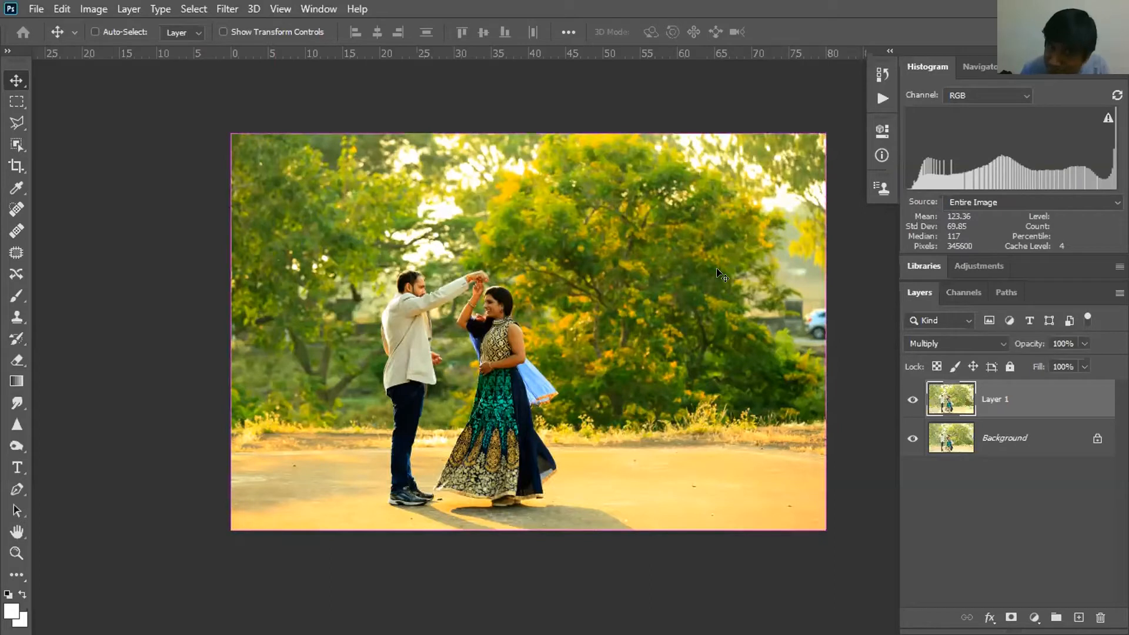
key("ctrl+w")
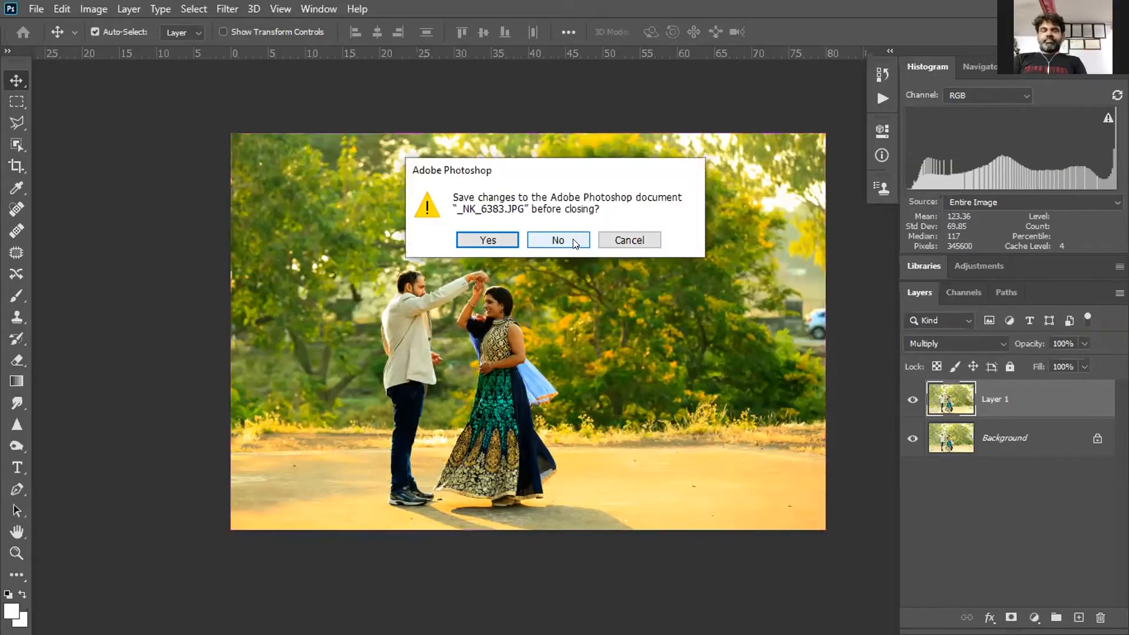
left_click(572, 238)
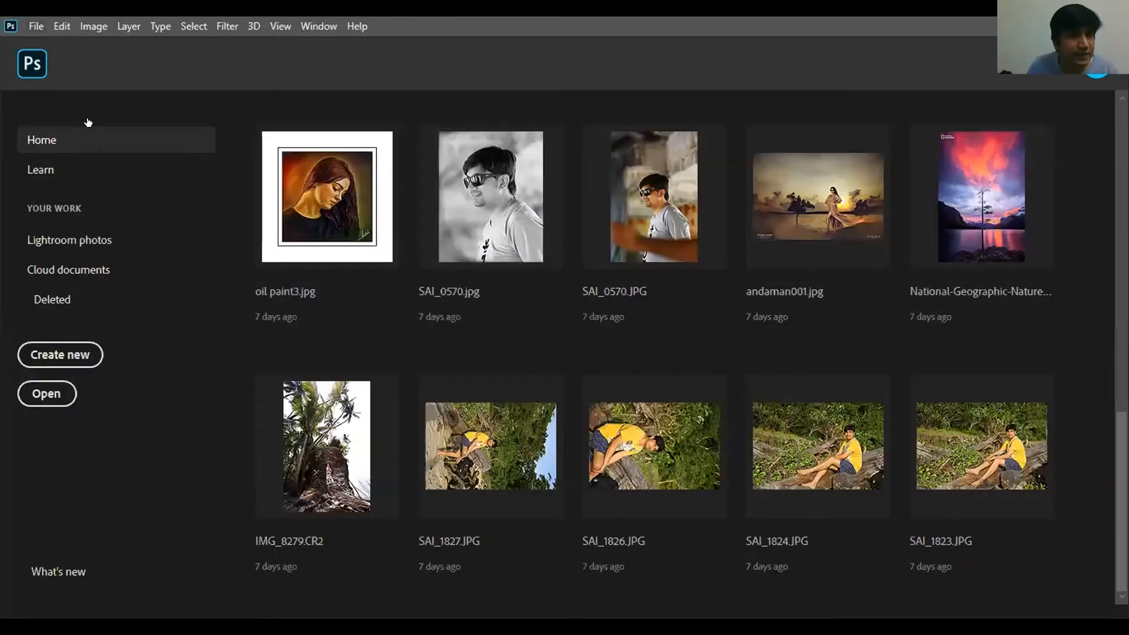
Open DSC_3800A from the "color cast & WB problem" folder and reposition its document window in the workspace
left_click(36, 26)
left_click(66, 55)
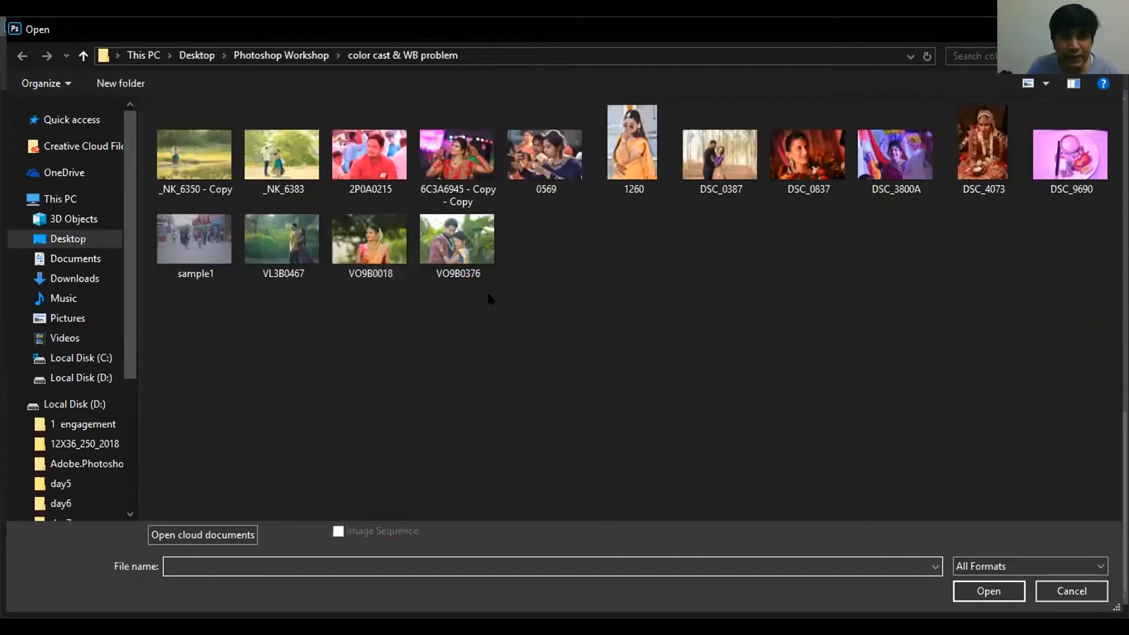
left_click(878, 154)
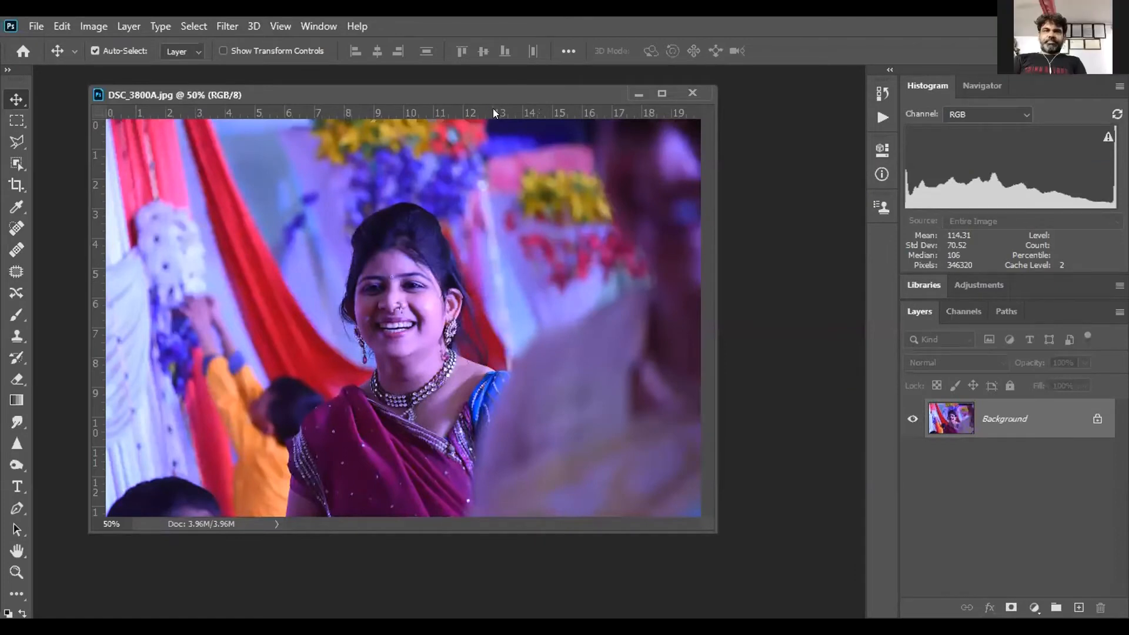
left_click_drag(488, 100, 491, 118)
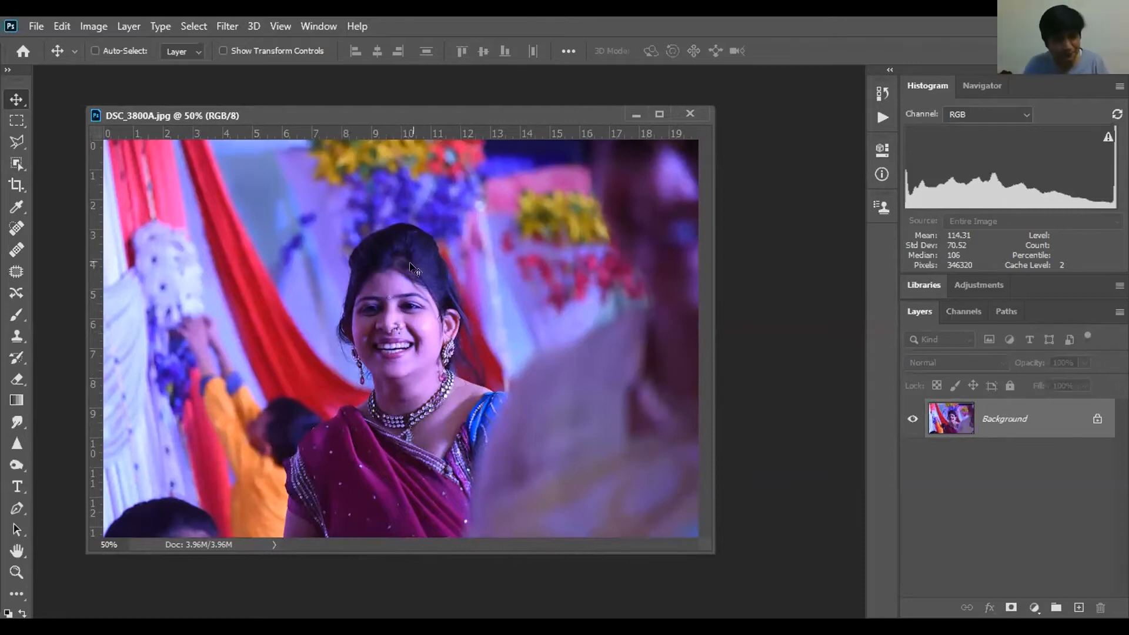
Close DSC_3800A.jpg and create a new HDTV 1080p document, 1920 x 1080 px at 72 ppi with a white background
key("ctrl+w")
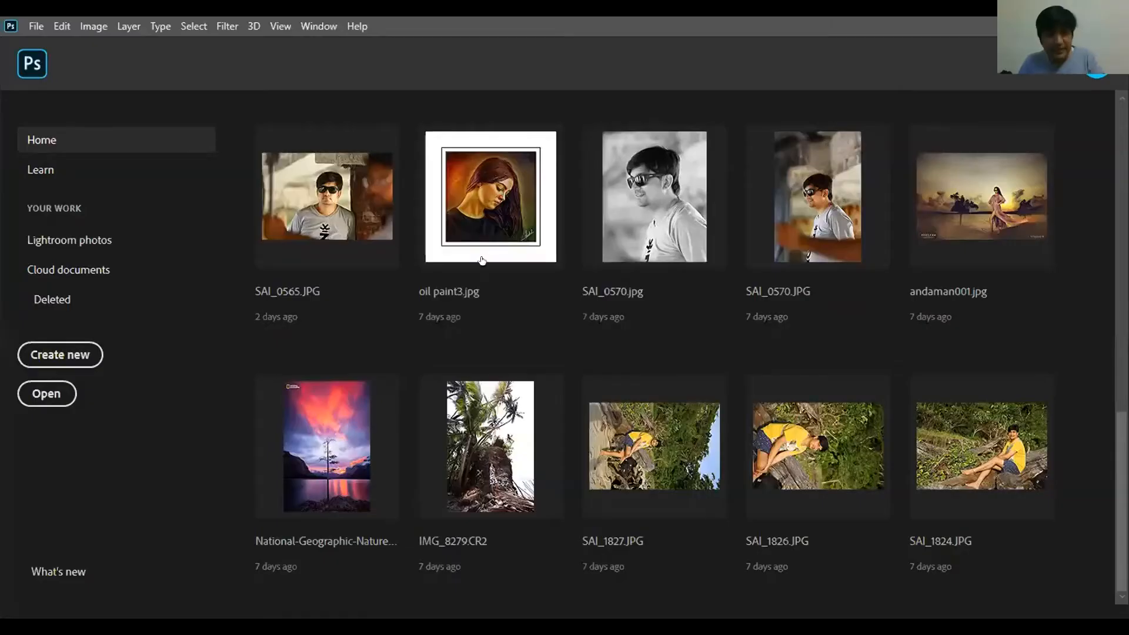
left_click(36, 27)
left_click(483, 266)
key("ctrl+n")
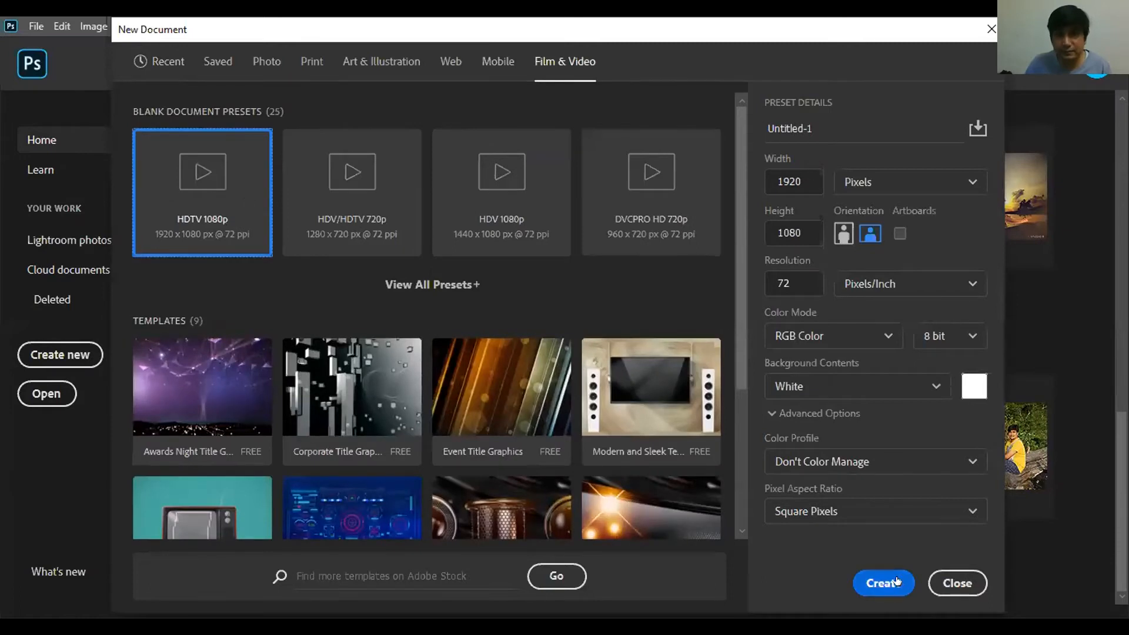
left_click(884, 583)
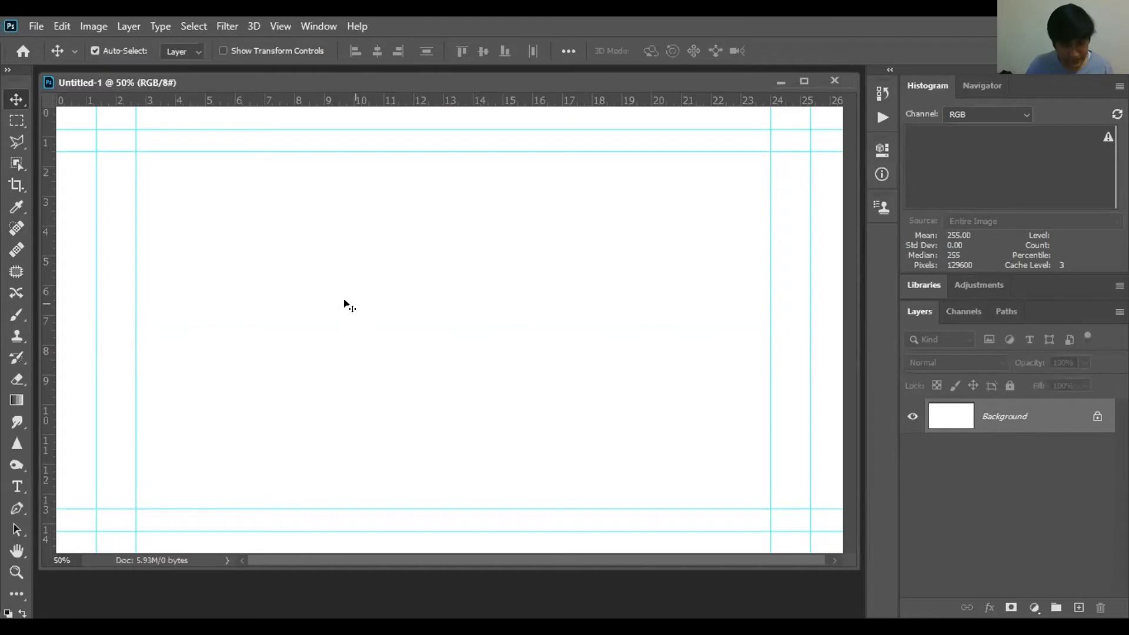
Hide the guides, copy a square area about 5 in wide to a new layer, and turn it black with Lightness -100
key("ctrl+semicolon")
key("m")
left_click_drag(128, 229, 273, 382)
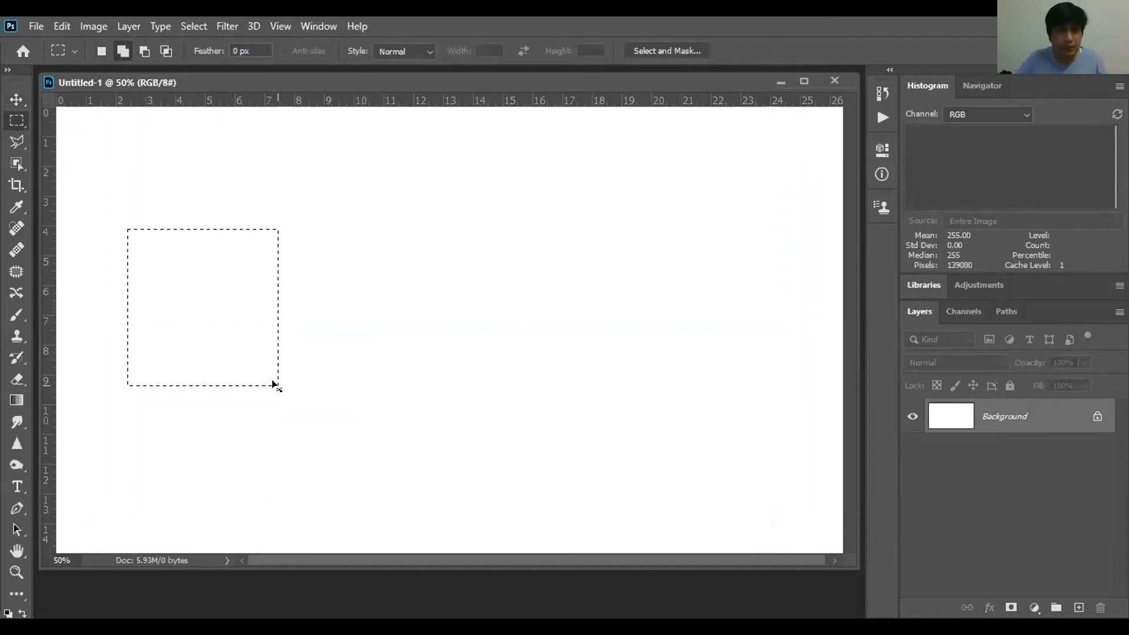
key("ctrl+j")
key("ctrl+u")
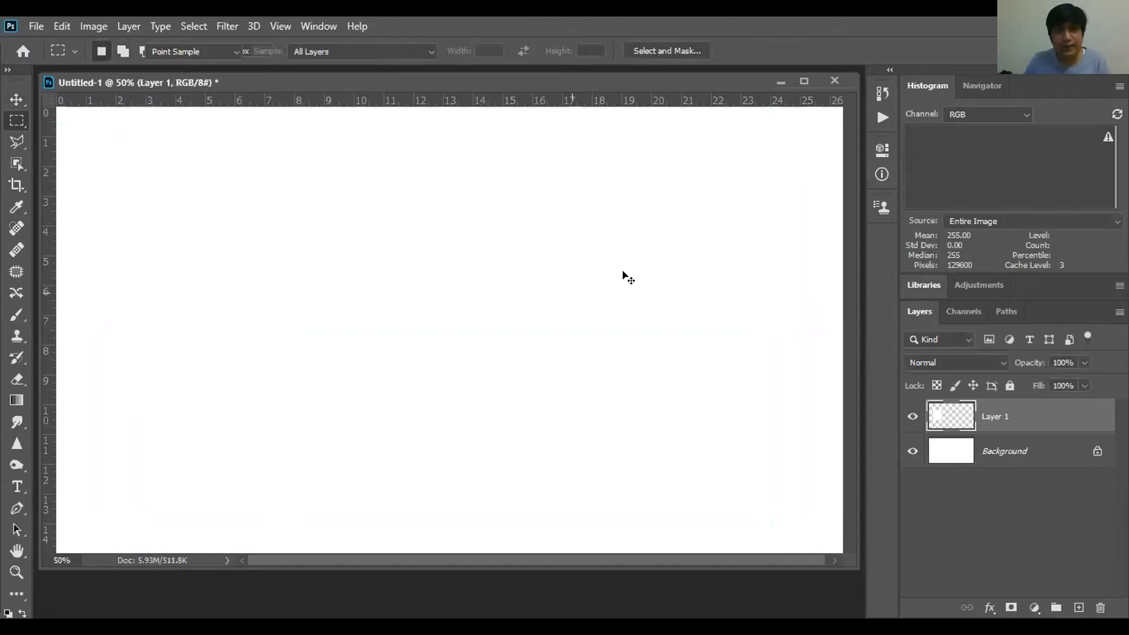
left_click_drag(820, 221, 622, 211)
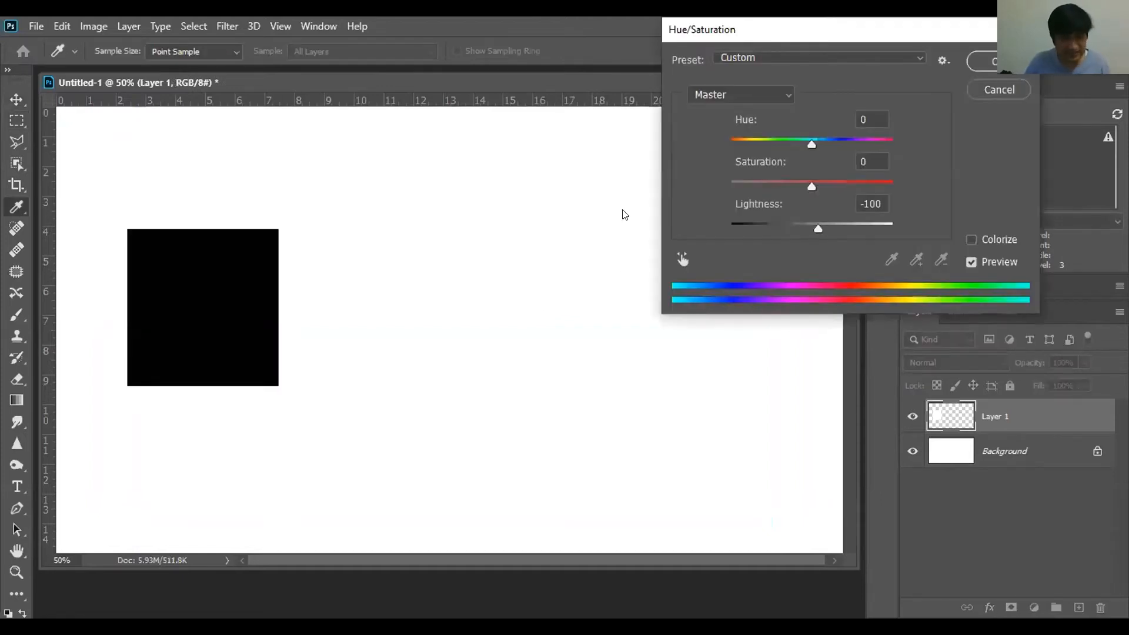
key("Return")
Darken the Background layer with Lightness -27 and tint it light blue with Color Balance
key("v")
right_click(459, 470)
left_click(459, 474)
key("ctrl+u")
left_click_drag(790, 236, 787, 222)
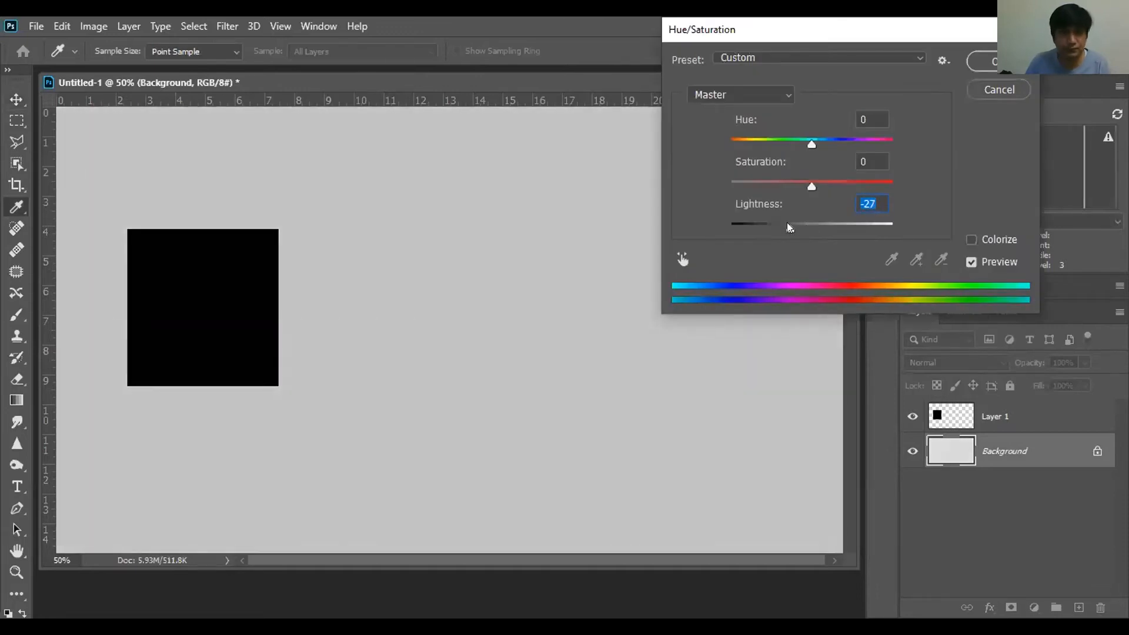
key("Return")
key("ctrl+b")
left_click_drag(611, 273, 633, 273)
left_click_drag(611, 234, 571, 233)
key("Return")
Duplicate the black square twice in a row beside the original and set the middle copy's Lightness to 50
key("v")
left_click_drag(211, 308, 433, 305)
key("ctrl+u")
left_click_drag(873, 204, 762, 193)
type("50")
key("Return")
Set the Lightness of the remaining black copy, beside the gray square, to 80
left_click(588, 330, "ctrl")
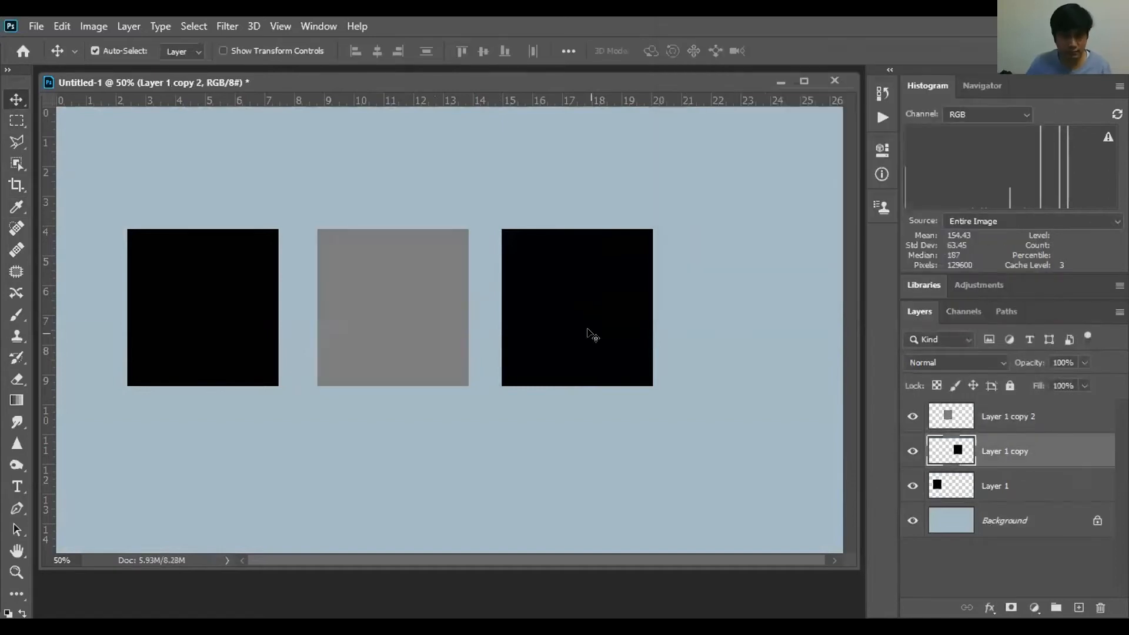
key("ctrl+u")
left_click(775, 208)
type("80")
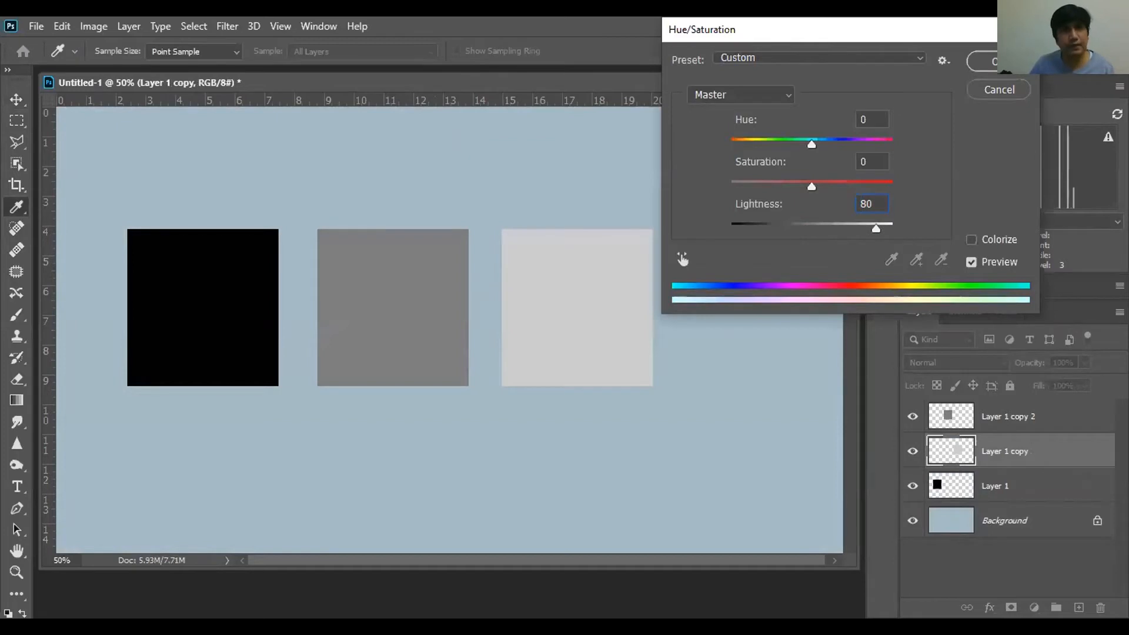
key("Return")
Darken the blue Background layer further with a Hue/Saturation Lightness of -54
right_click(589, 487)
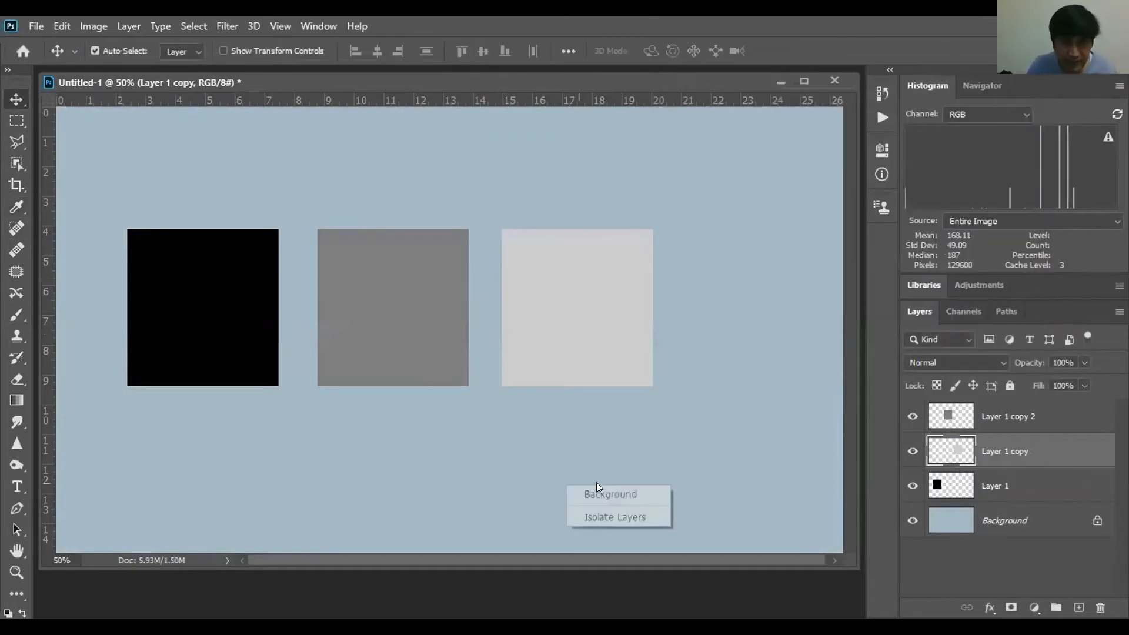
left_click(600, 494)
key("ctrl+u")
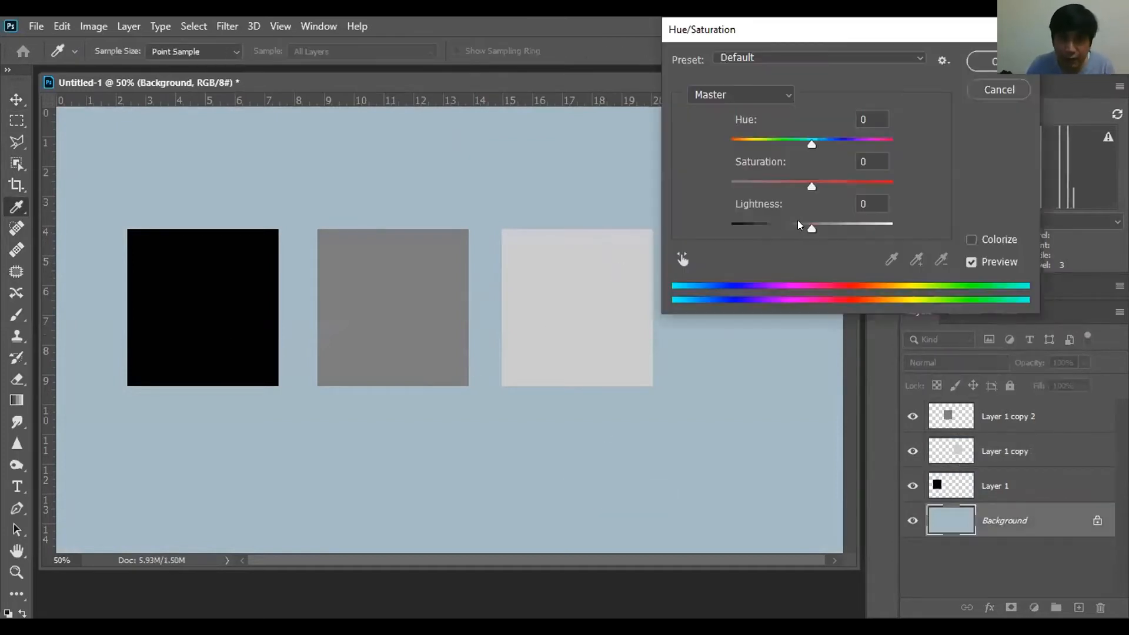
left_click(794, 222)
left_click(789, 221)
left_click(767, 229)
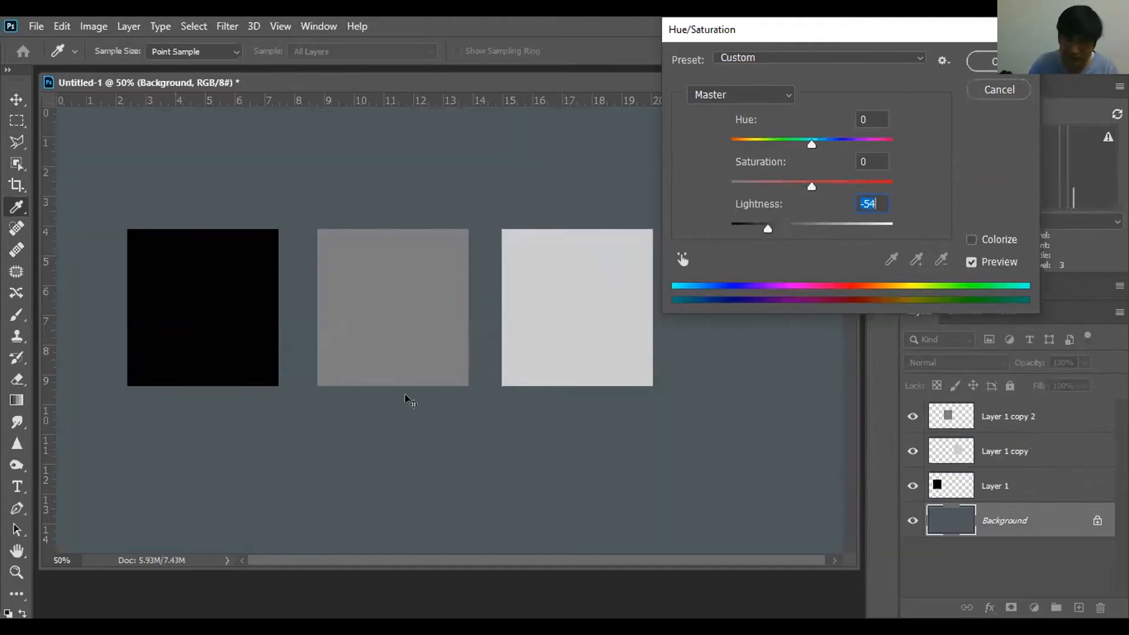
key("Return")
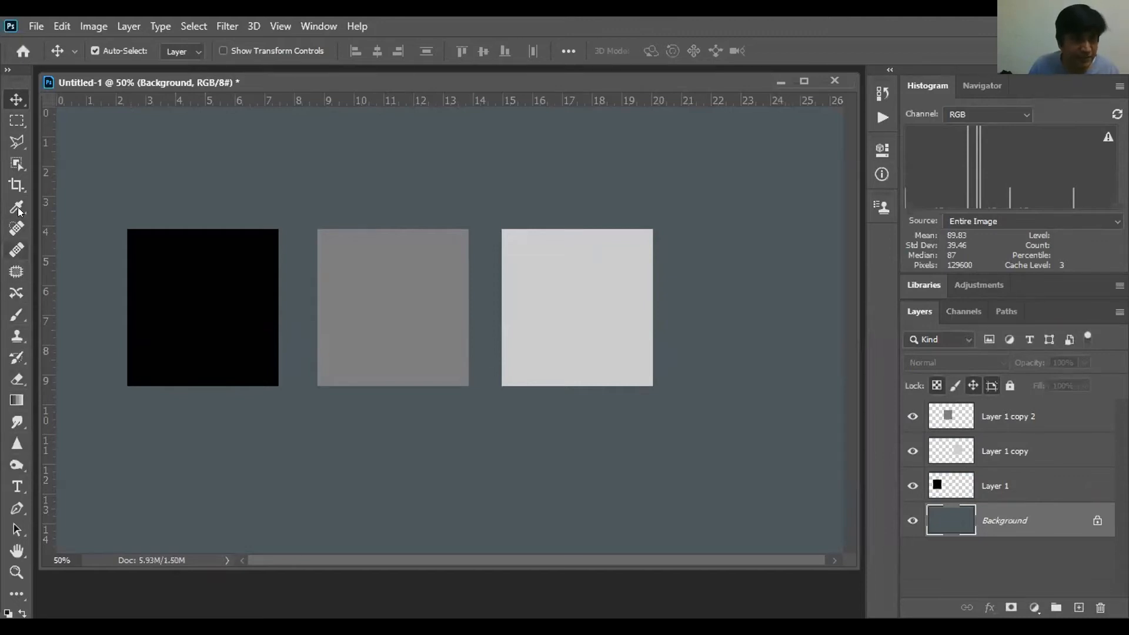
Add a large white text label "RED" beneath the light gray square and copy it beneath the middle square
left_click(18, 486)
left_click(222, 469)
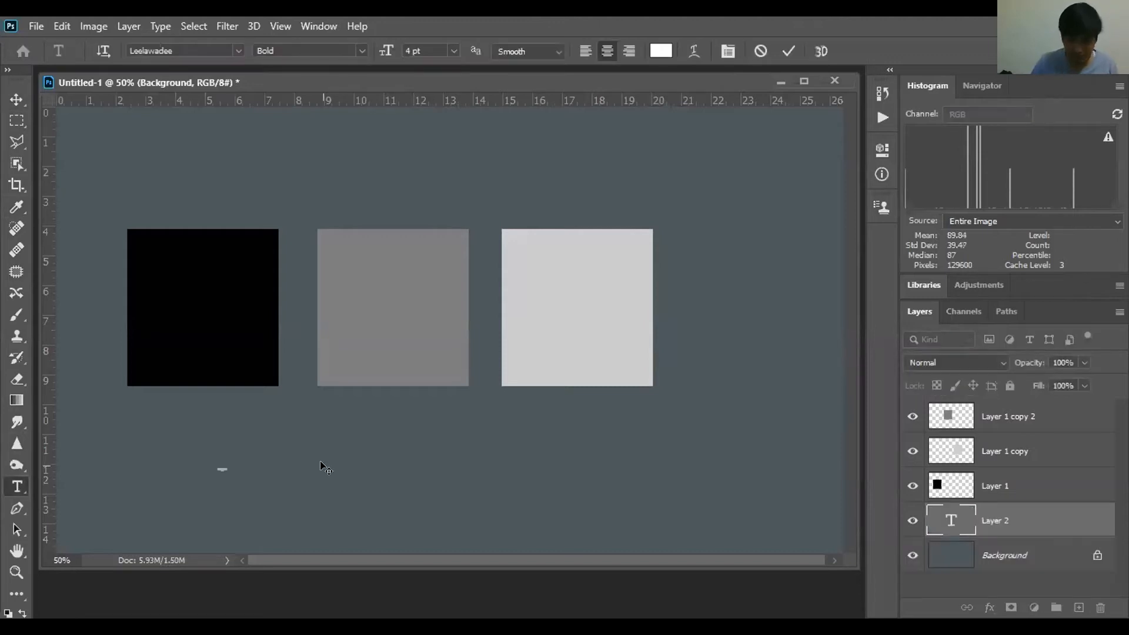
type("RED")
key("ctrl")
left_click_drag(222, 467, 412, 428)
key("Return")
key("v")
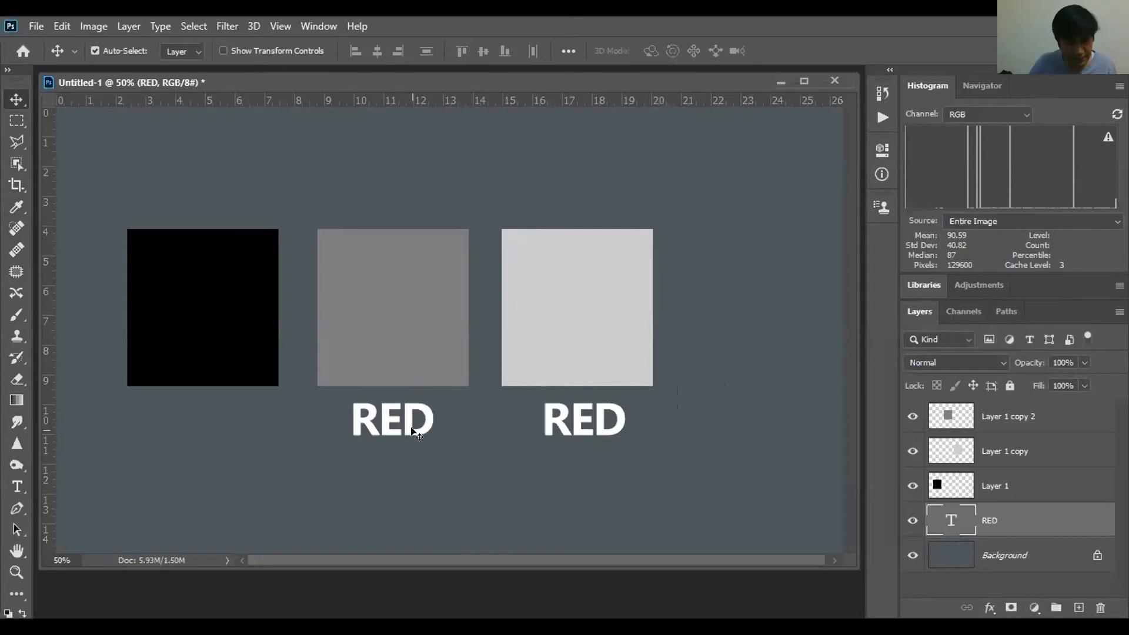
Change the label beneath the middle square to "Green"
key("t")
left_click(407, 420)
key("ctrl+a")
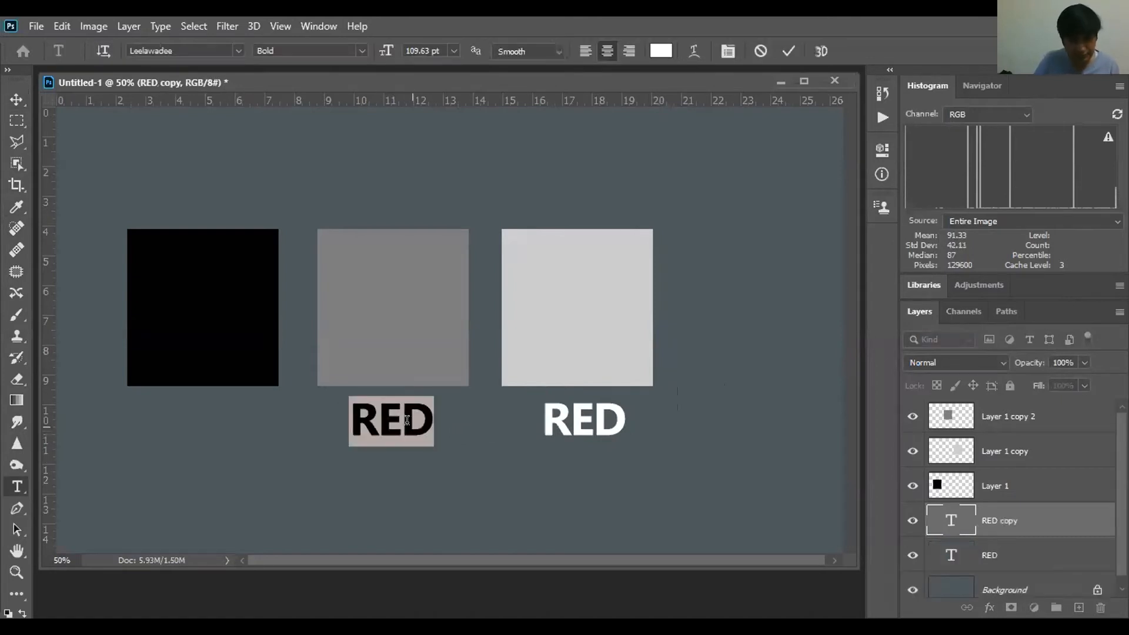
type("Green")
key("ctrl+Return")
Copy the Green label beneath the black square and change its text to "Blue"
key("v")
left_click_drag(410, 421, 213, 421)
key("t")
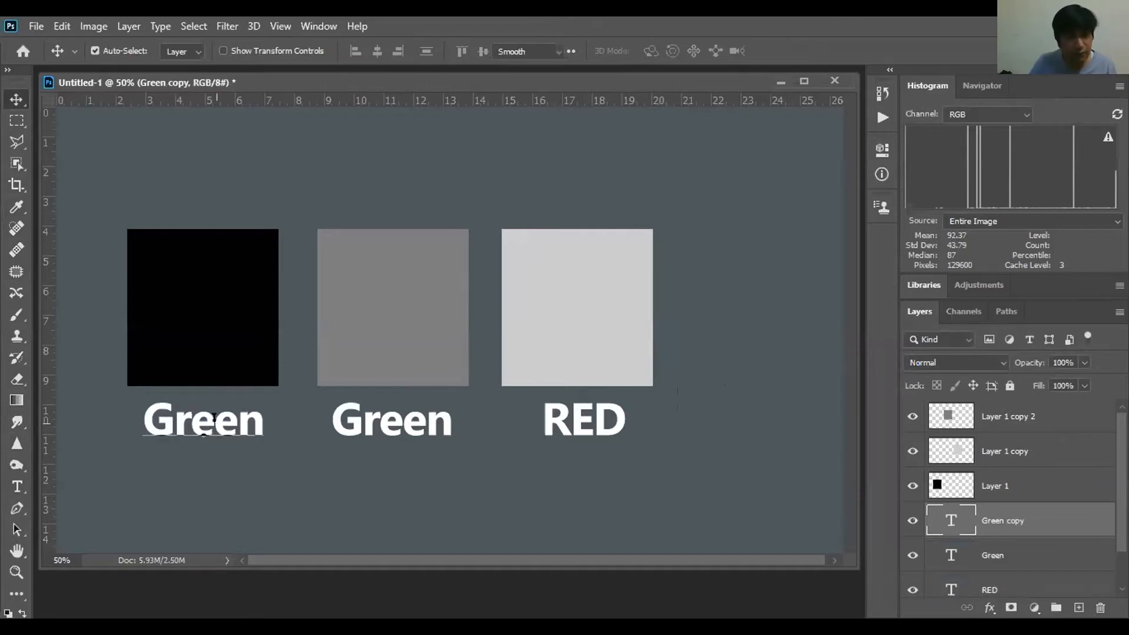
left_click(213, 419)
key("ctrl+a")
type("Blue")
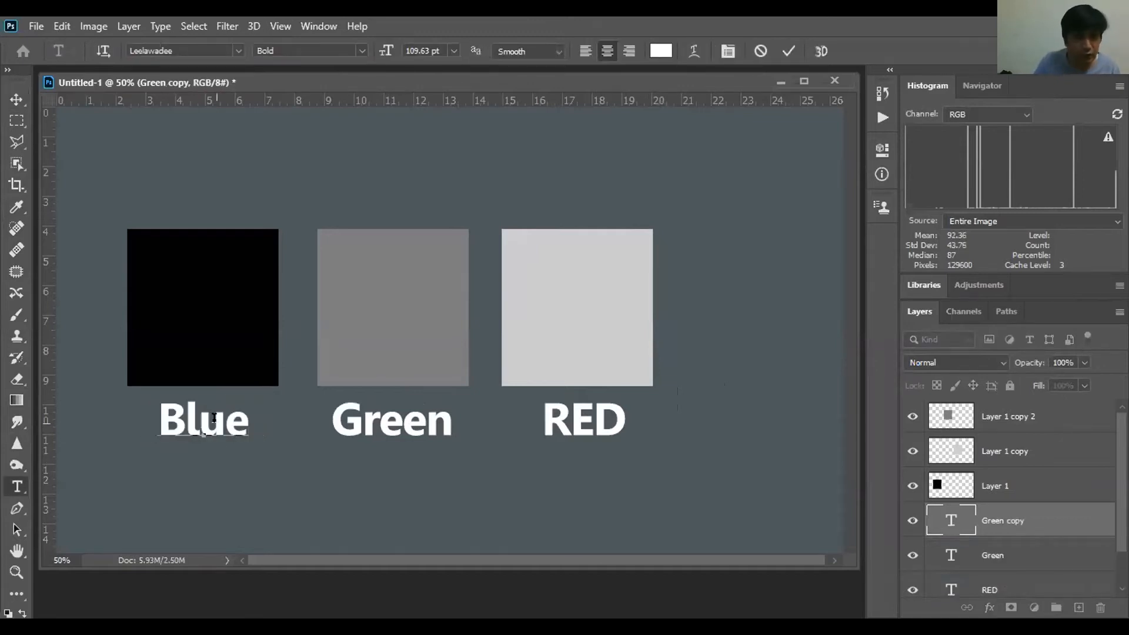
key("ctrl+Return")
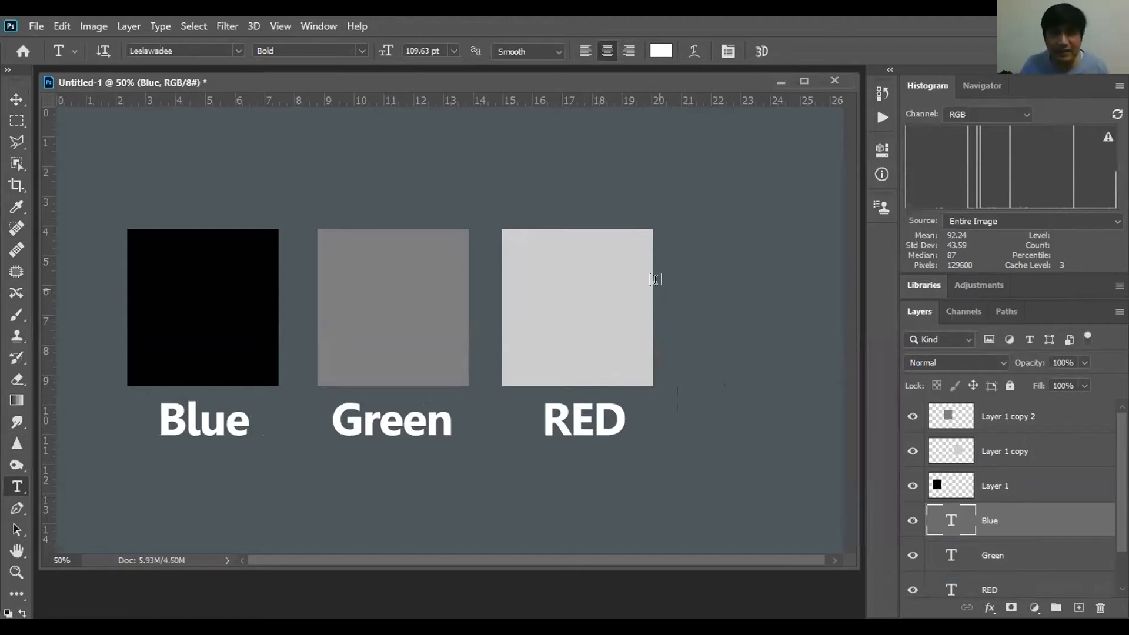
key("v")
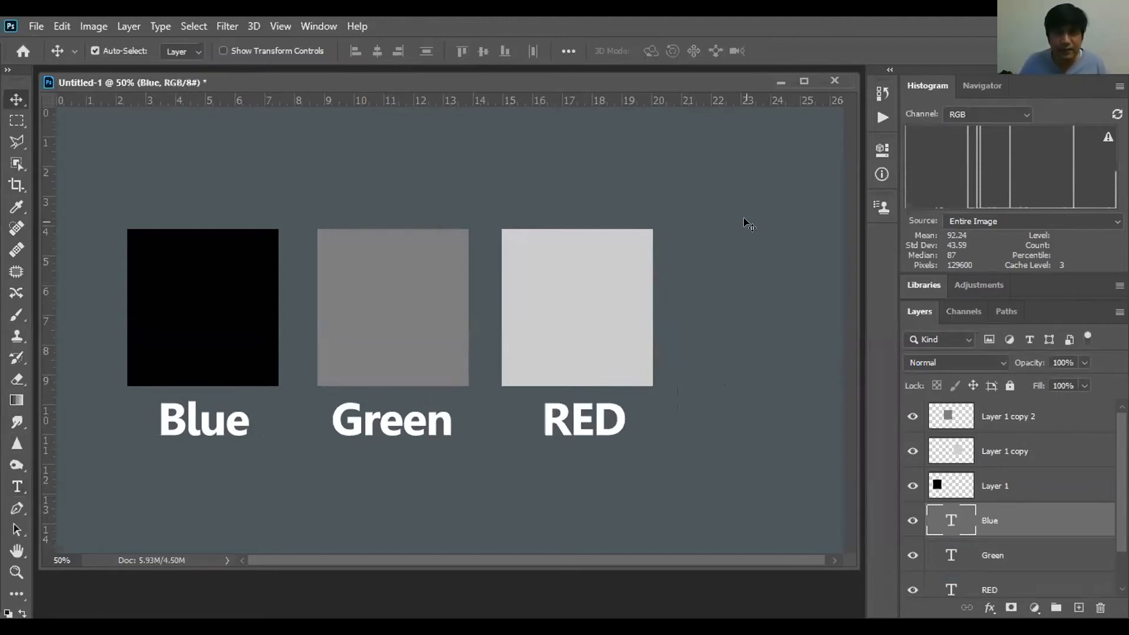
Examine the shadow and highlight input values in Levels for the Background layer without applying changes
left_click(744, 223)
right_click(747, 225)
left_click(760, 234)
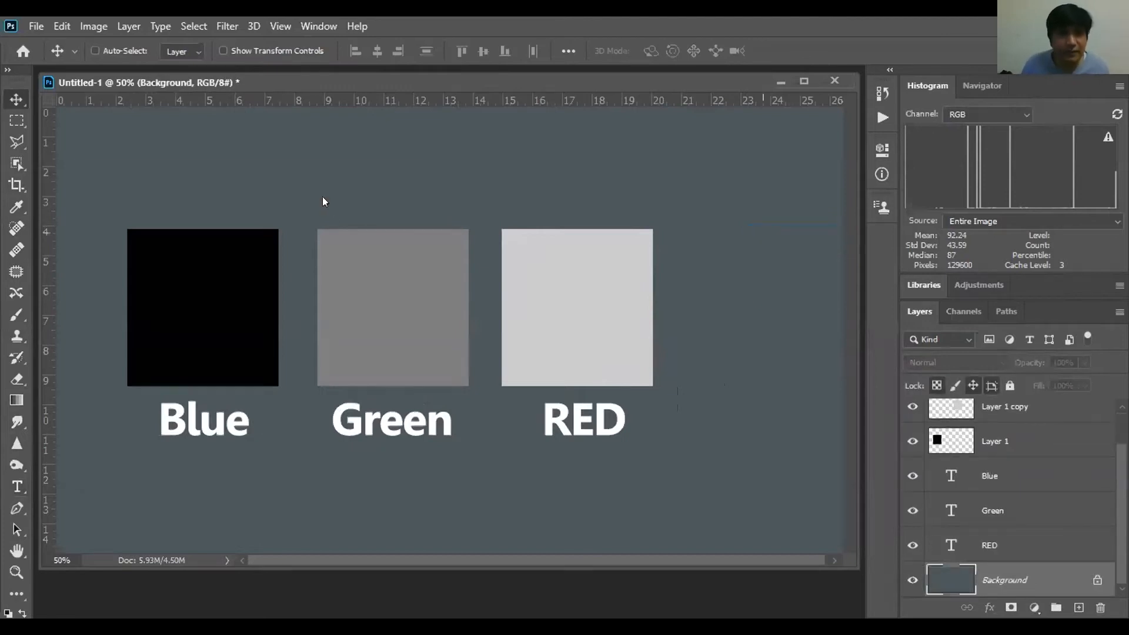
key("ctrl+l")
left_click_drag(711, 279, 681, 282)
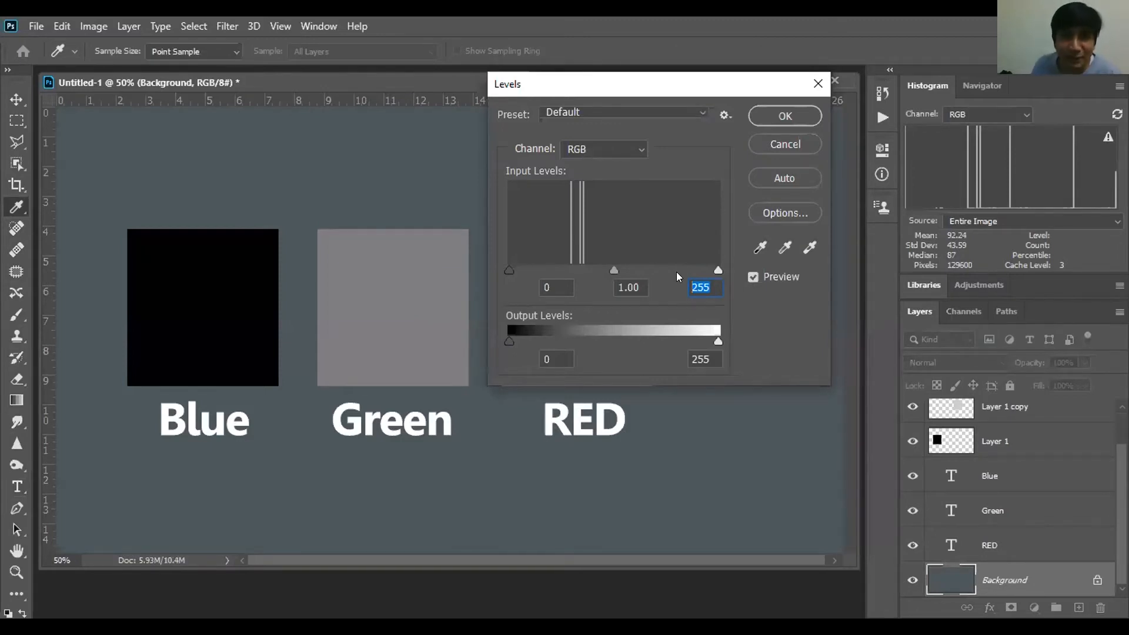
left_click_drag(567, 282, 487, 282)
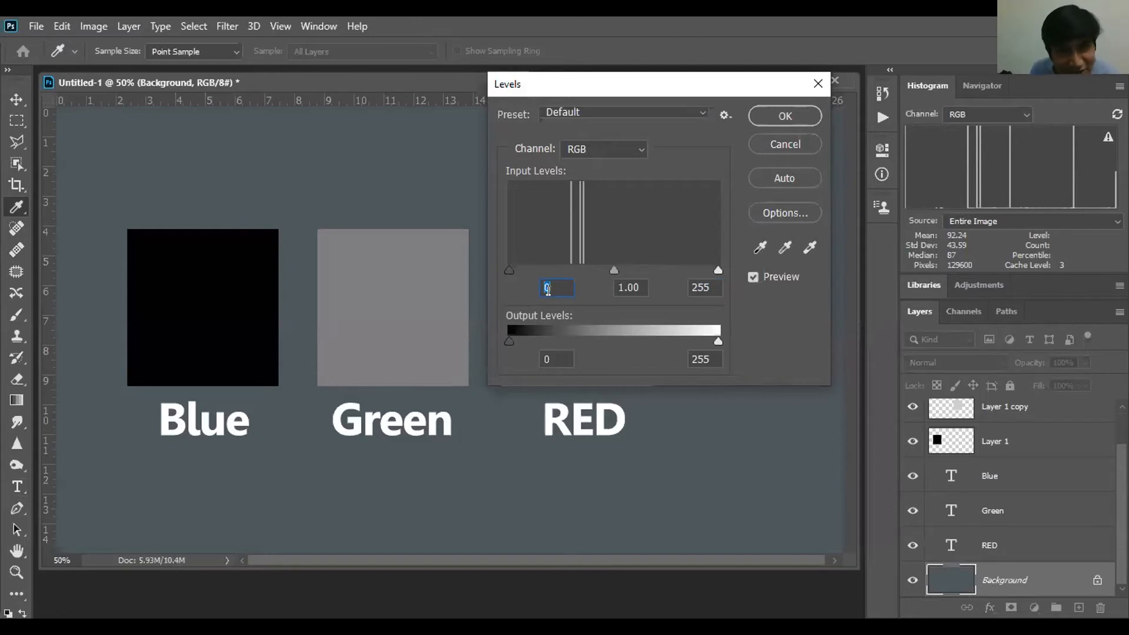
left_click_drag(707, 289, 669, 286)
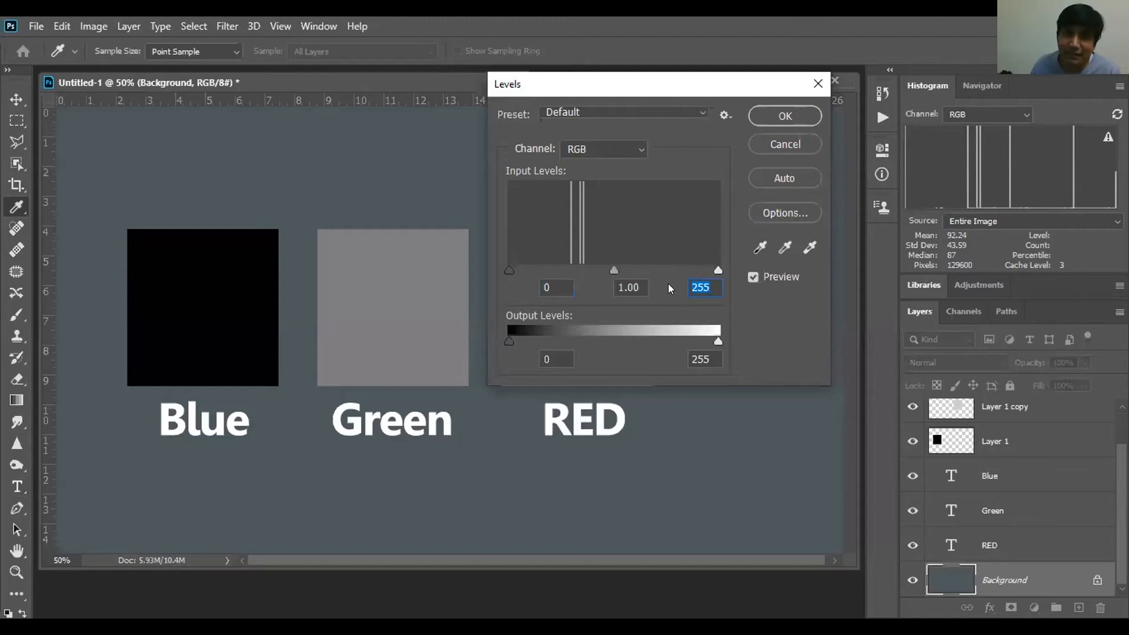
left_click(807, 142)
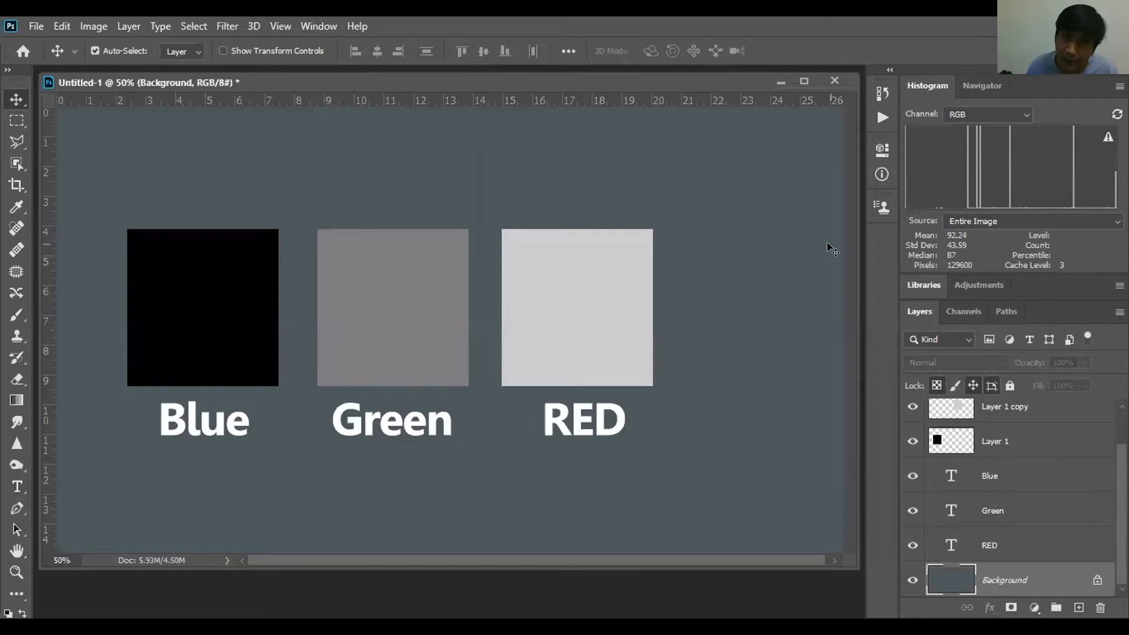
Move the middle gray square up about 2.2 in and nudge the light gray square slightly upward
mouse_move(638, 301)
left_mouse_down()
mouse_move(619, 300)
mouse_move(631, 292)
mouse_move(632, 302)
left_mouse_up()
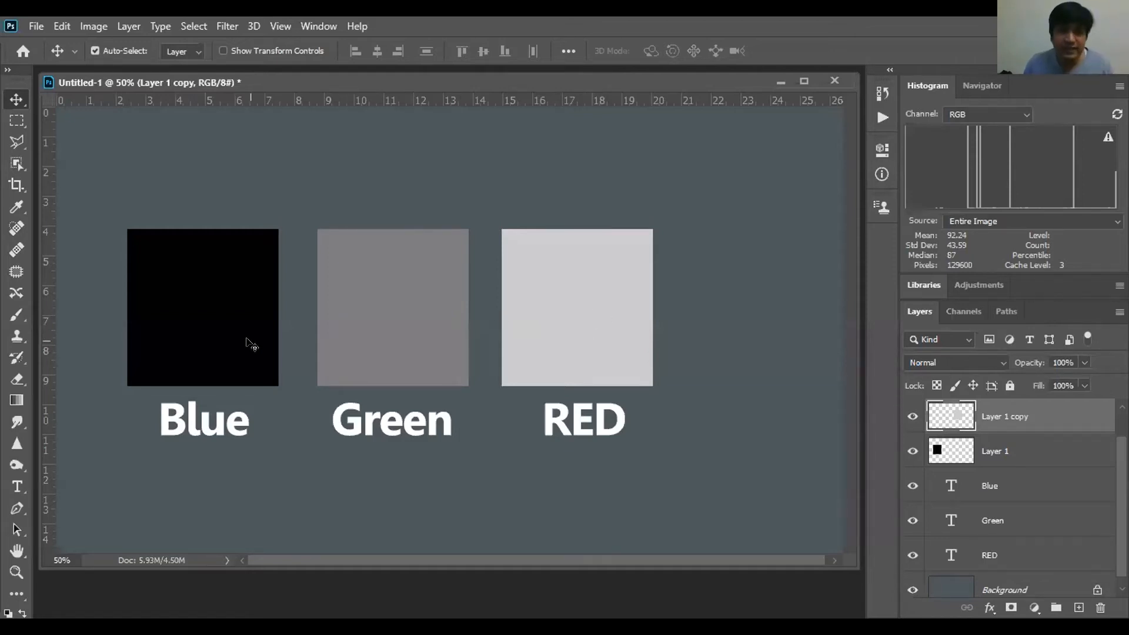
left_click_drag(436, 322, 434, 329)
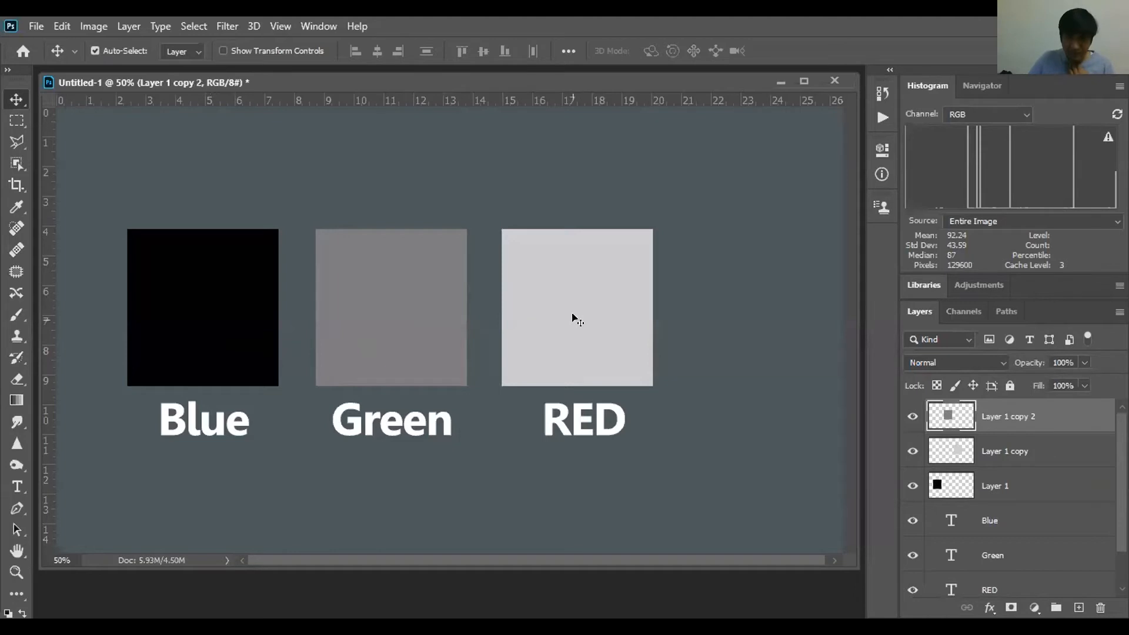
left_click_drag(402, 347, 404, 283)
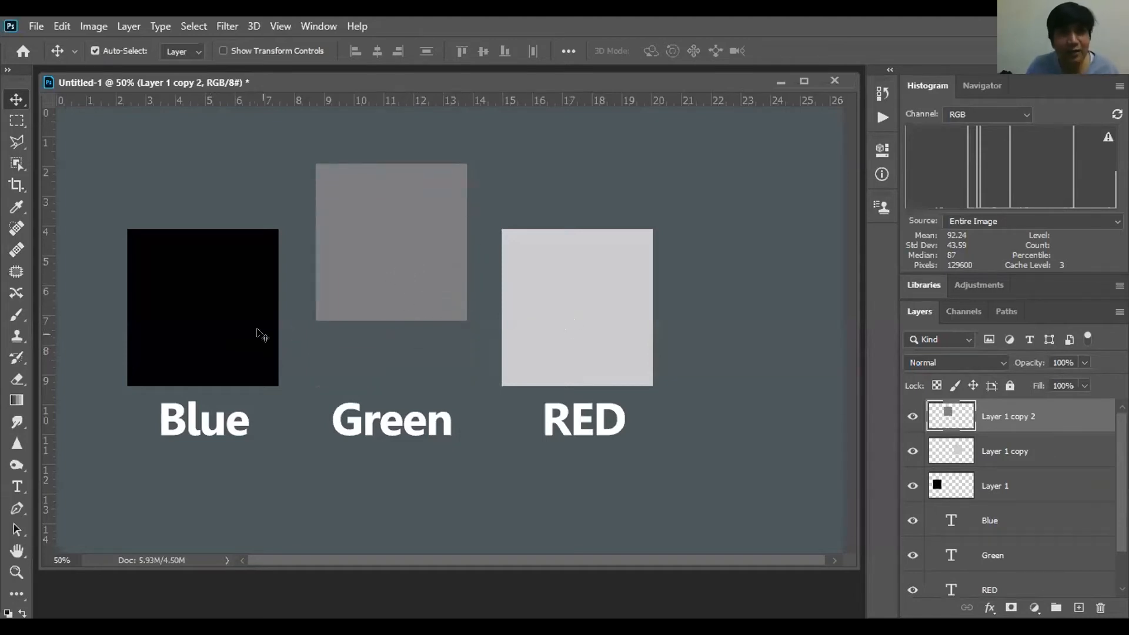
left_click(229, 330)
left_click(611, 320)
left_click(204, 347)
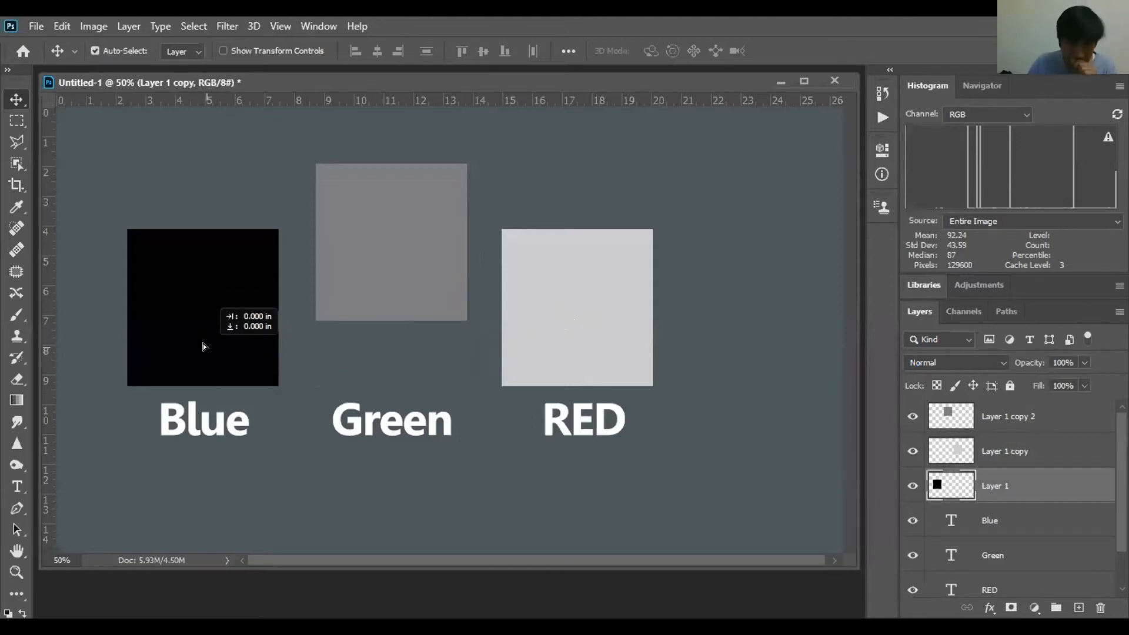
mouse_move(204, 347)
left_mouse_down()
mouse_move(204, 356)
mouse_move(204, 347)
left_mouse_up()
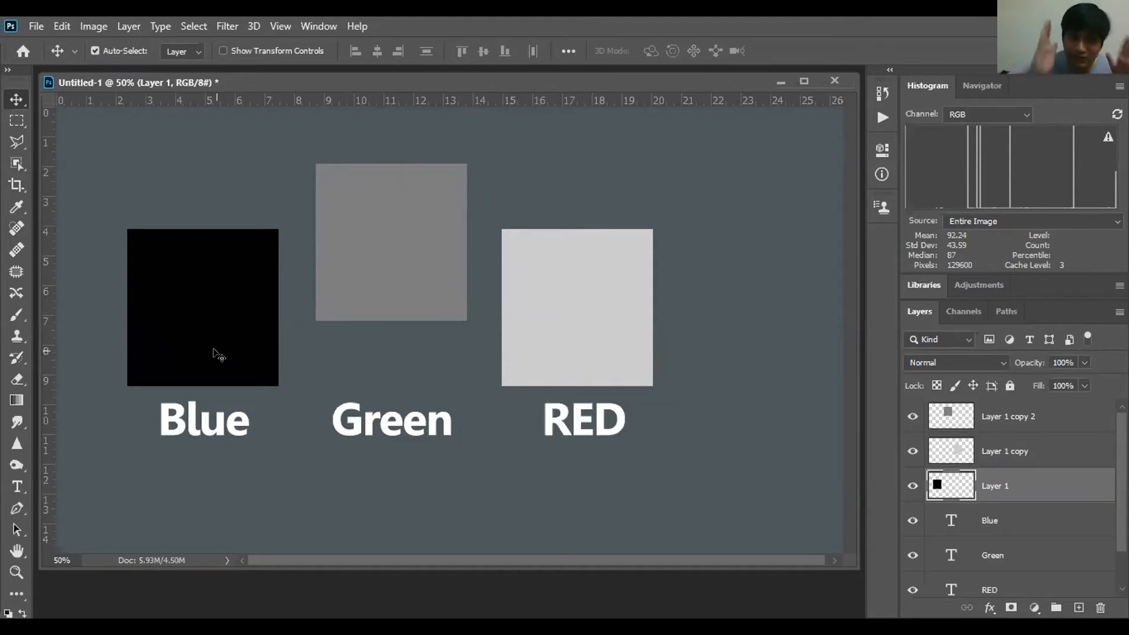
left_click_drag(568, 331, 569, 326)
Try a Lightness of +100 on the light gray square above the RED label
key("ctrl+u")
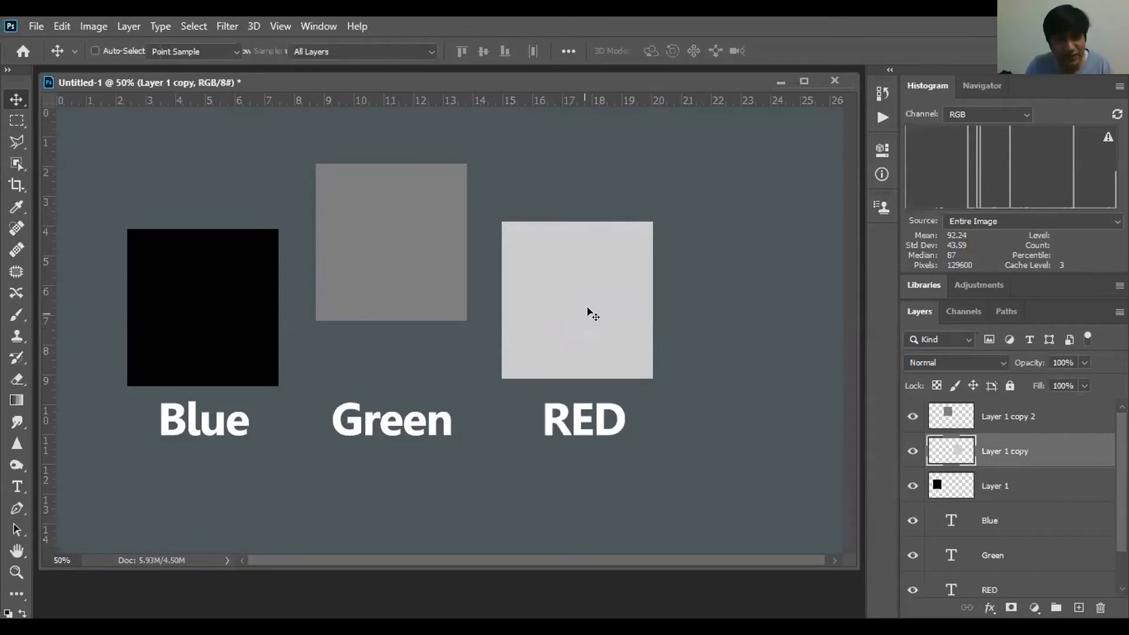
left_click_drag(863, 228, 892, 228)
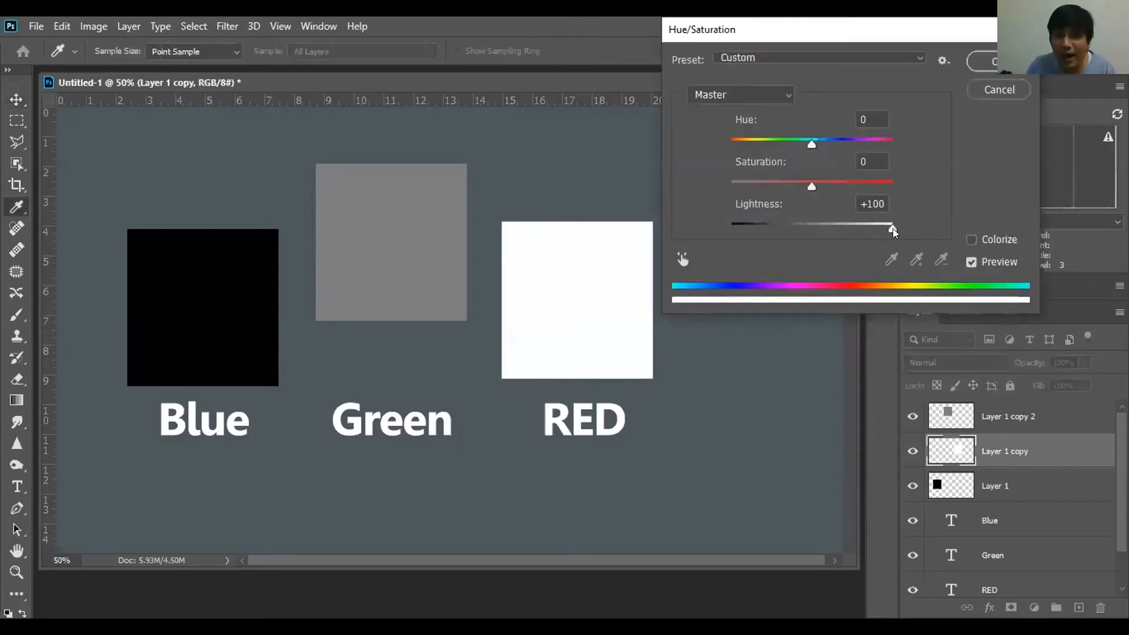
left_click(993, 87)
Move the middle gray square down about 1.4 in and shift the document window slightly lower in the workspace
left_click_drag(384, 246, 383, 287)
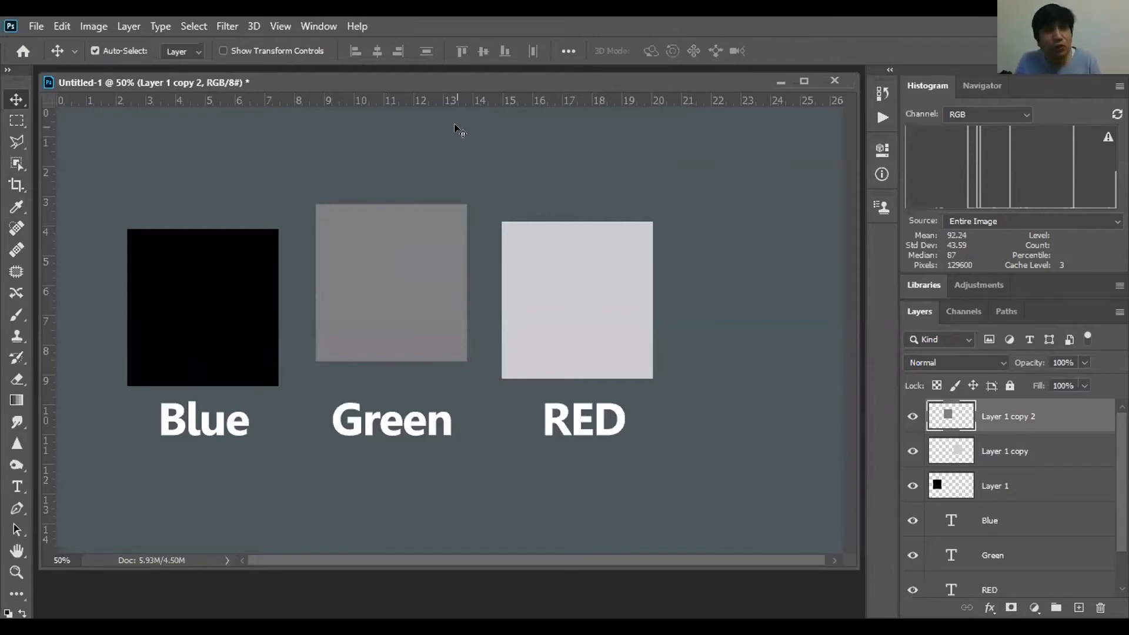
left_click_drag(466, 77, 479, 122)
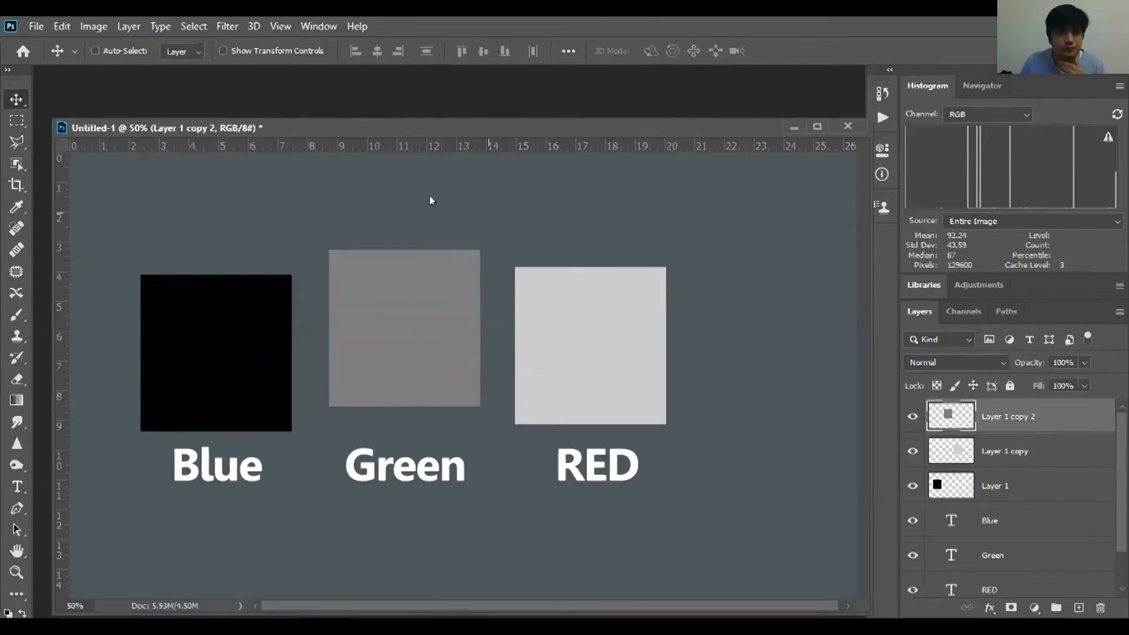
Open the photo DSC_3800A.jpg alongside the squares document
key("ctrl+o")
left_click(888, 164)
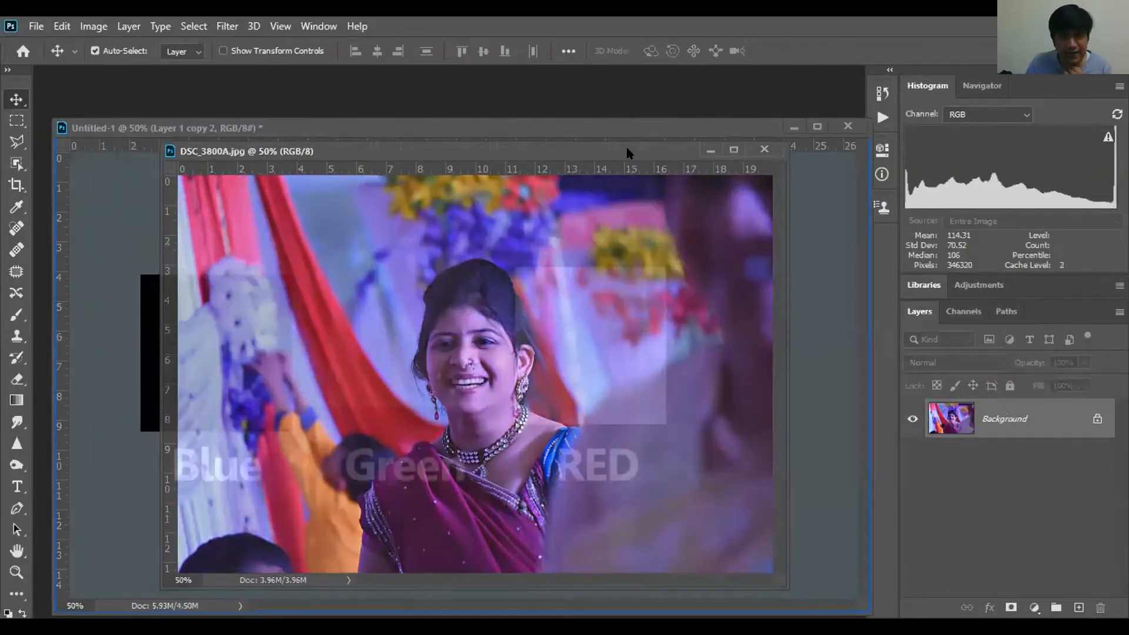
Dock the photo DSC_3800A.jpg into the same window as the squares document and magnify it to examine its individual pixels
left_click_drag(626, 146, 587, 130)
key("z")
left_click_drag(435, 287, 487, 402)
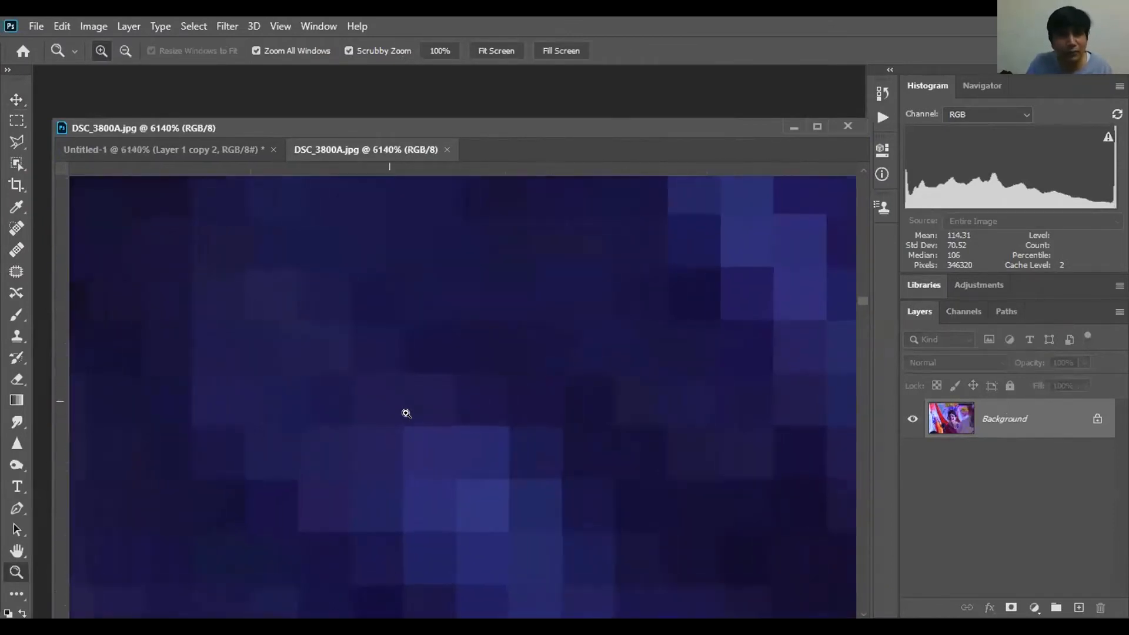
left_click_drag(404, 411, 431, 446)
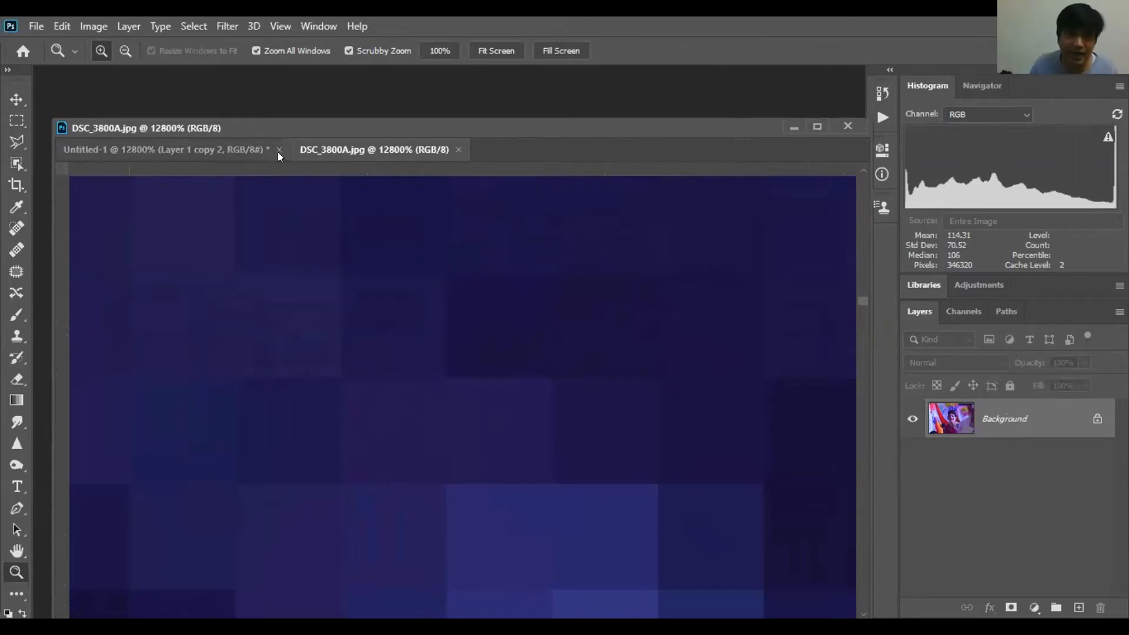
Switch to the squares document, fit it in view, and line up the middle gray and light gray squares beside the black one
left_click(256, 148)
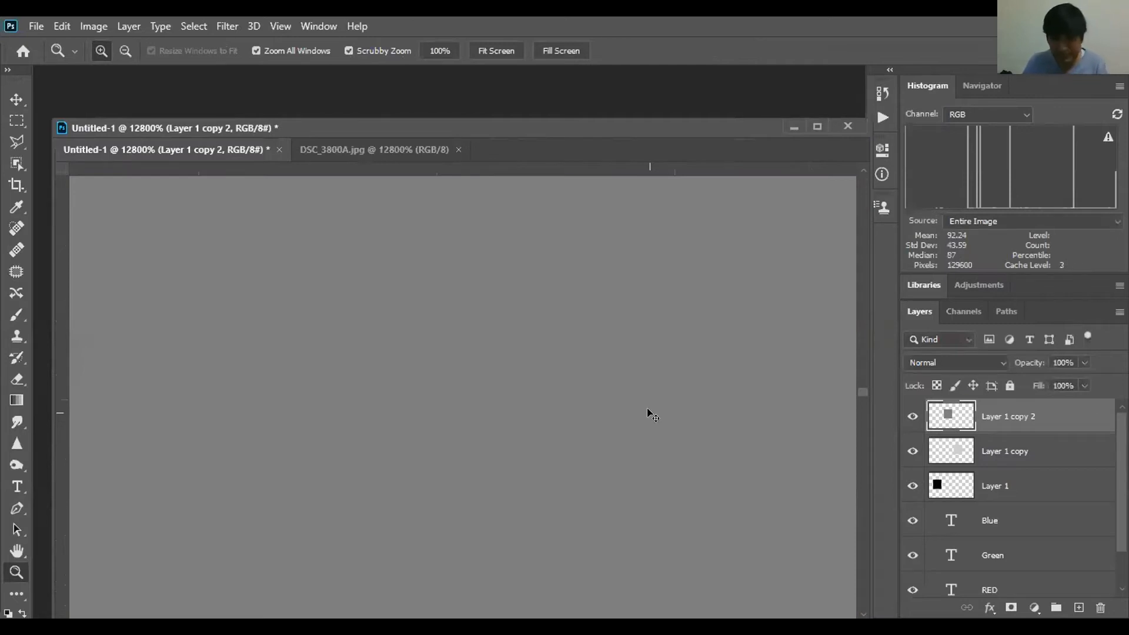
key("ctrl+0")
key("v")
left_click_drag(373, 347, 347, 371)
left_click_drag(529, 348, 491, 351)
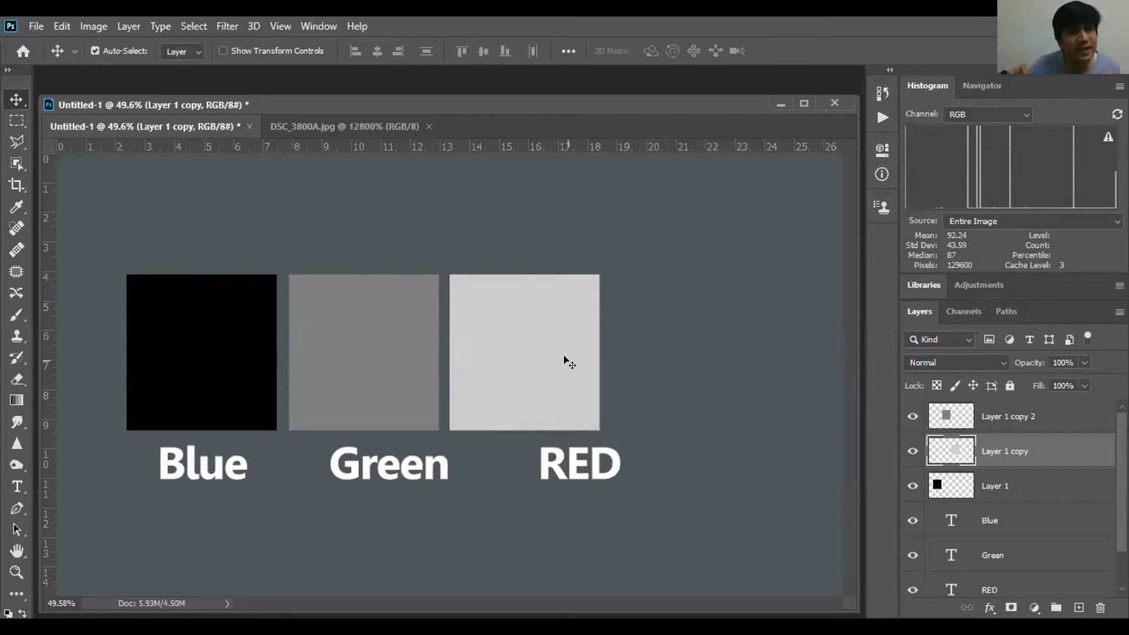
Rearrange the squares so the light gray one sits above the Green label and the middle gray one above RED
left_click_drag(392, 388, 388, 207)
left_click_drag(522, 352, 625, 336)
left_click_drag(203, 378, 189, 368)
left_click_drag(615, 312, 323, 319)
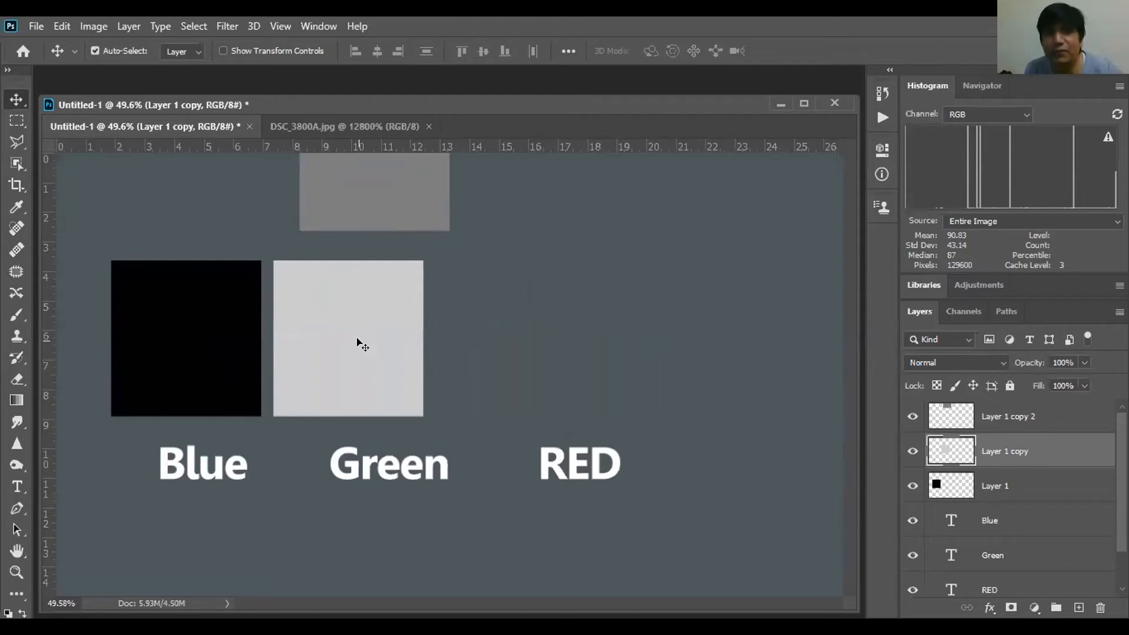
left_click_drag(398, 212, 630, 300)
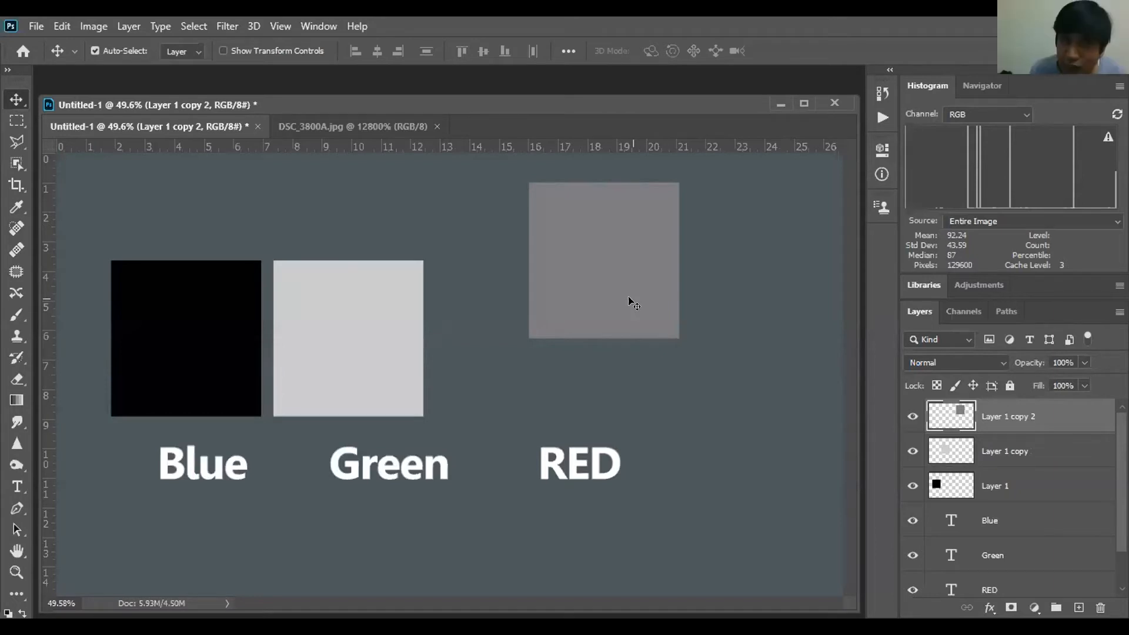
Move the light gray square back above RED and the middle gray square back above Green, nudging the black square slightly
left_click_drag(417, 369, 639, 369)
left_click_drag(637, 306, 416, 371)
mouse_move(219, 379)
left_mouse_down()
mouse_move(220, 351)
mouse_move(236, 380)
left_mouse_up()
Swap the gray squares again, with the light gray one above Green and the middle gray one level with it above RED
left_click_drag(453, 367, 849, 464)
left_click_drag(588, 356, 389, 354)
left_click_drag(747, 446, 647, 338)
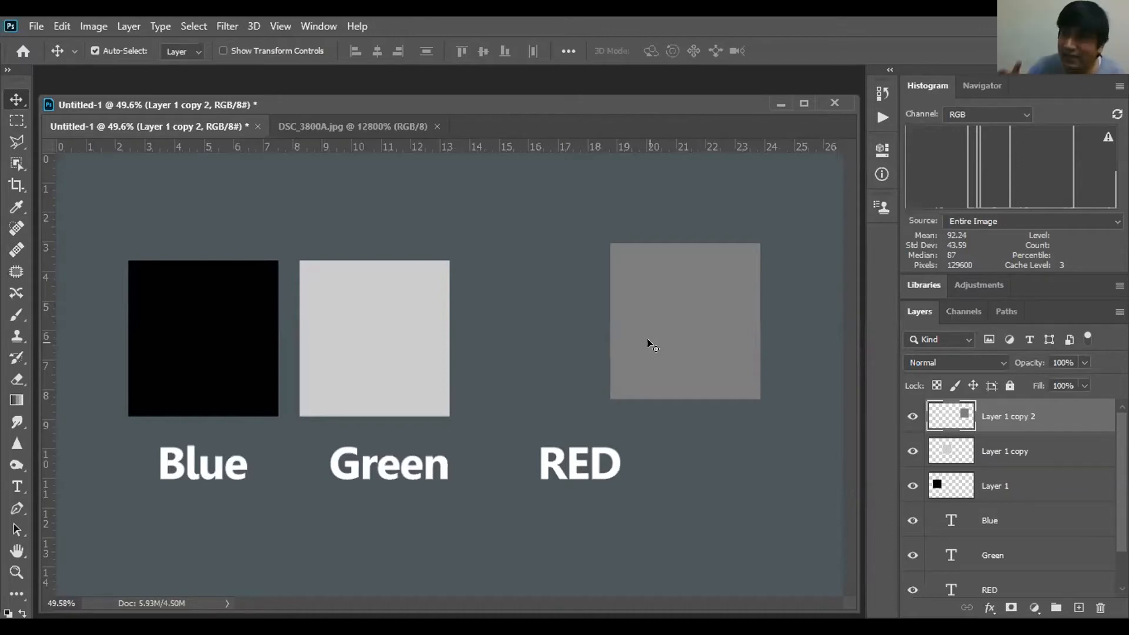
left_click_drag(681, 343, 562, 355)
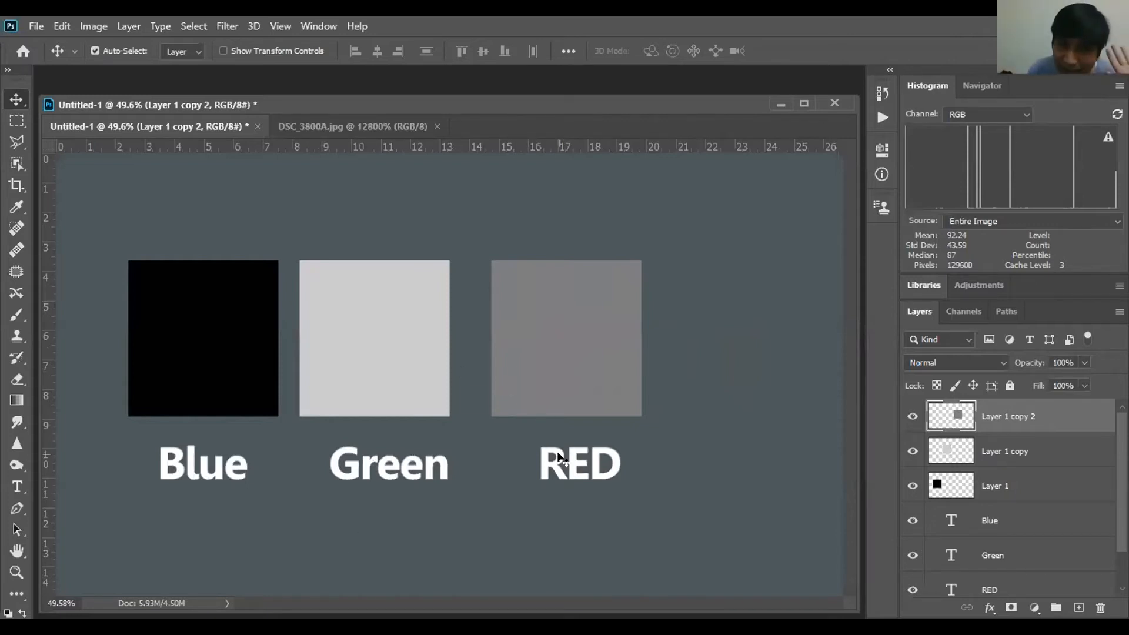
Restore the dark-to-light order by placing the middle gray square above Green and the light gray square above RED
left_click_drag(561, 382, 551, 382)
left_click_drag(438, 384, 720, 326)
left_click_drag(585, 345, 418, 345)
left_click_drag(668, 280, 574, 382)
Replace the RED label's text with "Highlight"
key("t")
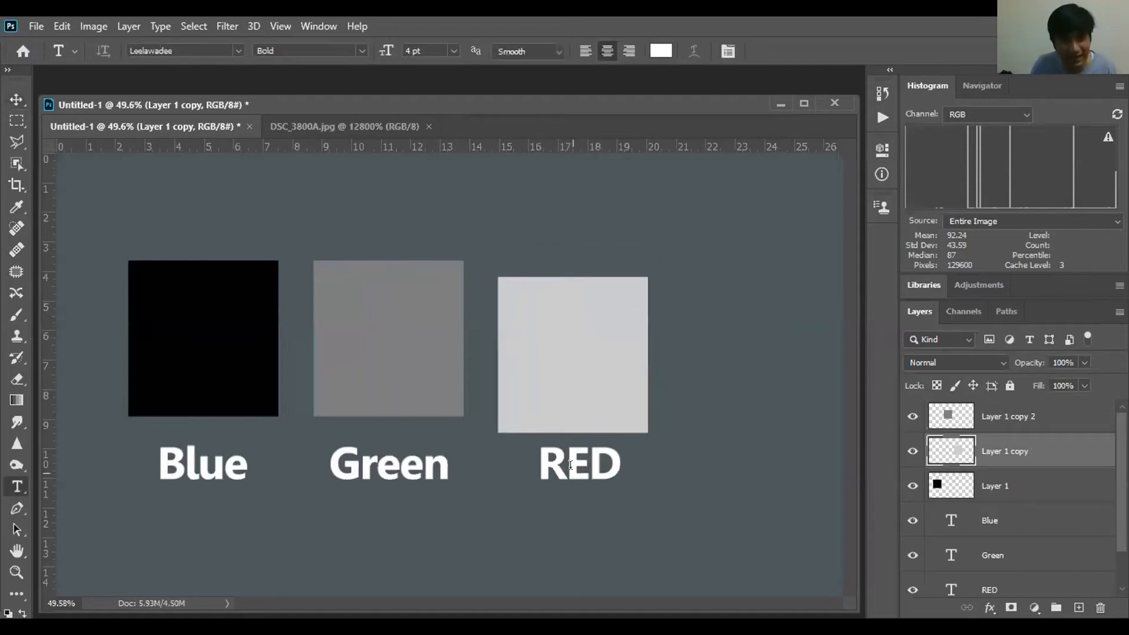
left_click(570, 465)
double_click(570, 463)
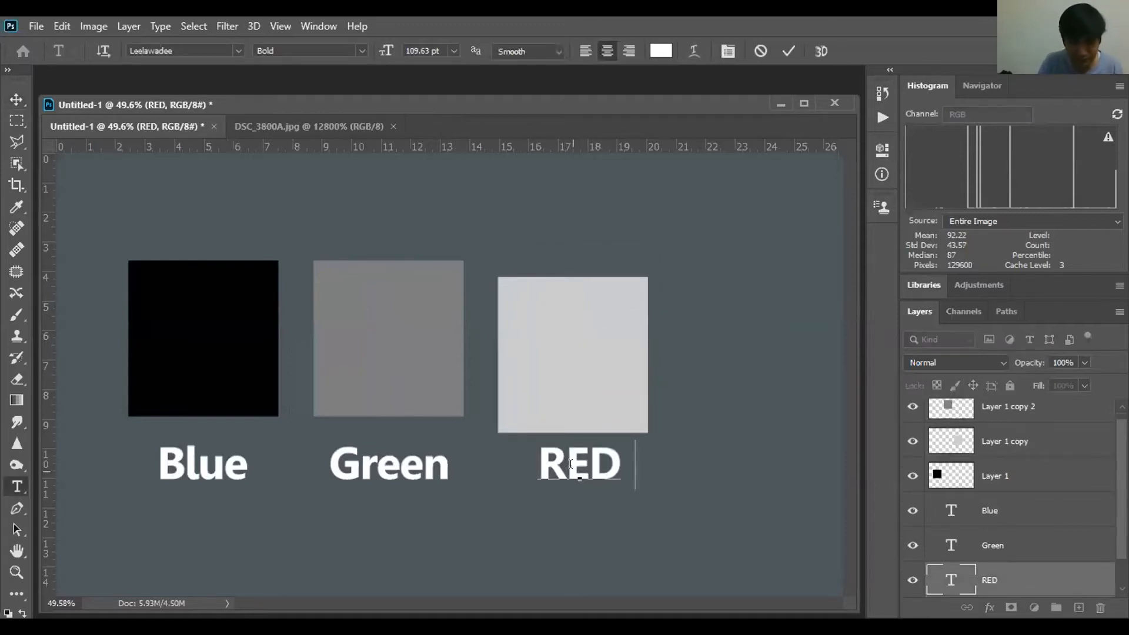
type("Highlight")
left_click(398, 424)
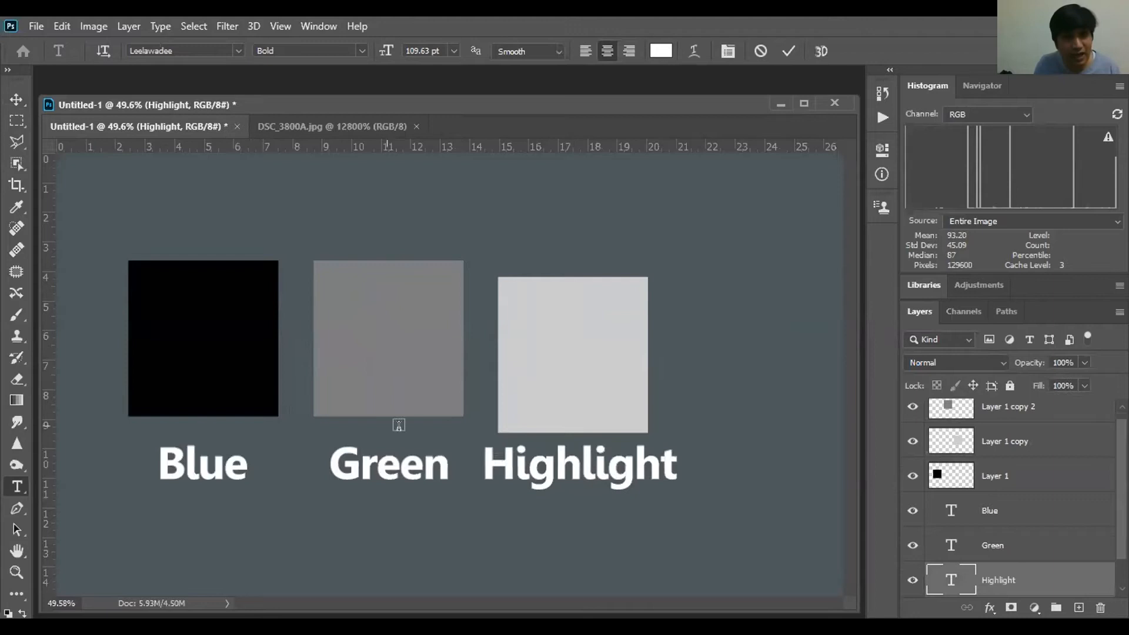
Replace the Green label's text with "Midtone"
left_click(402, 462)
double_click(402, 462)
type("Midtone")
left_click(145, 491)
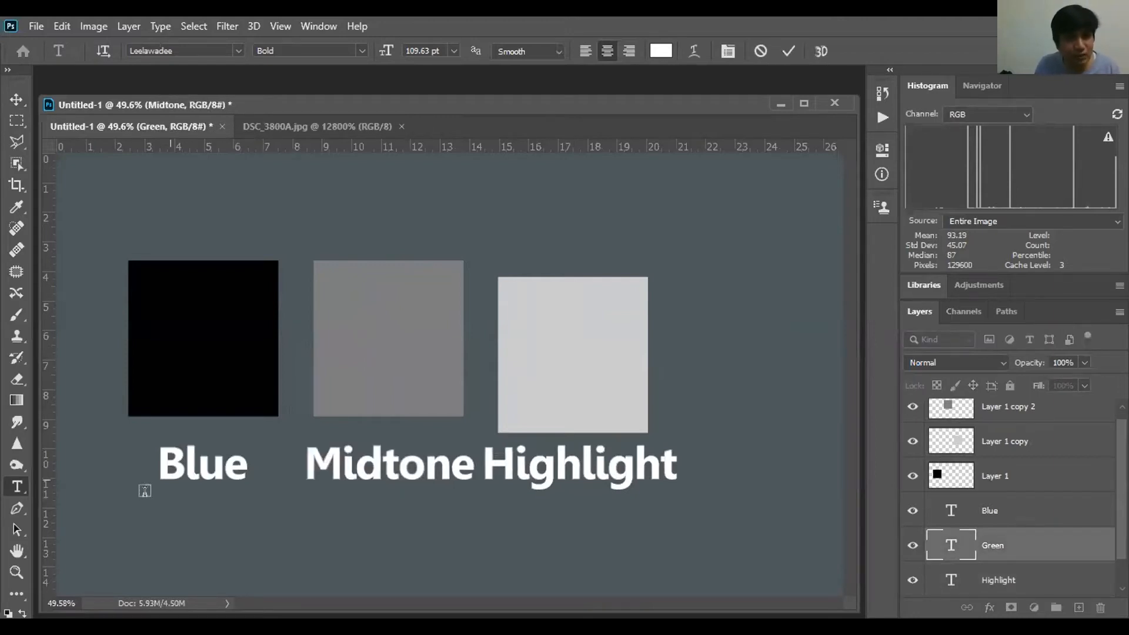
Replace the Blue label's text with "Shadow"
left_click(188, 463)
double_click(189, 461)
type("Shadow")
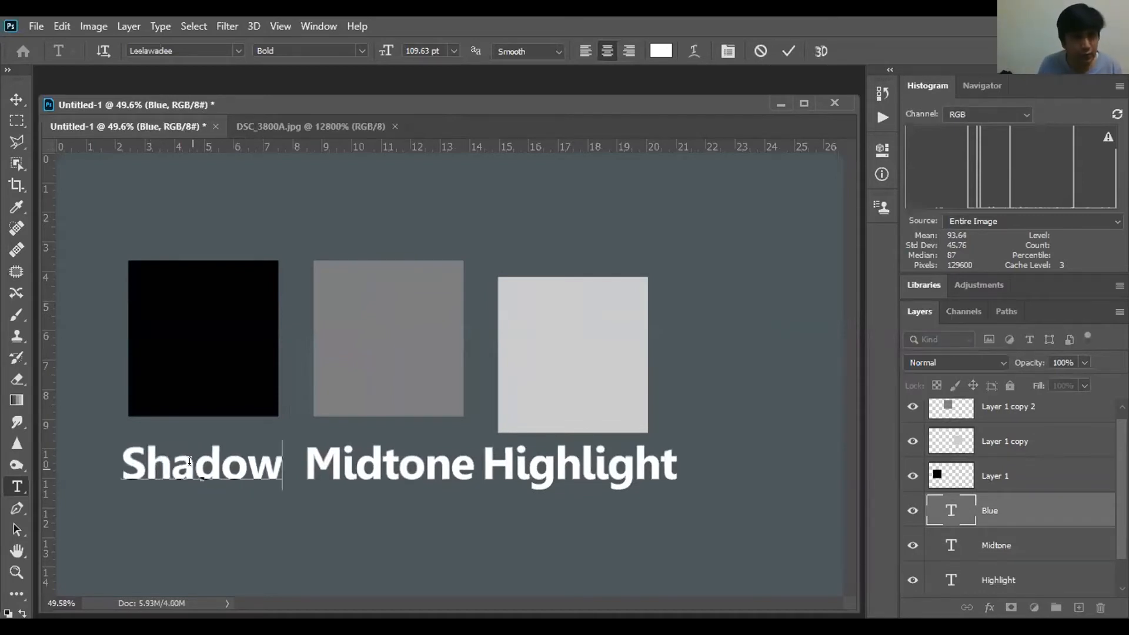
key("ctrl+Return")
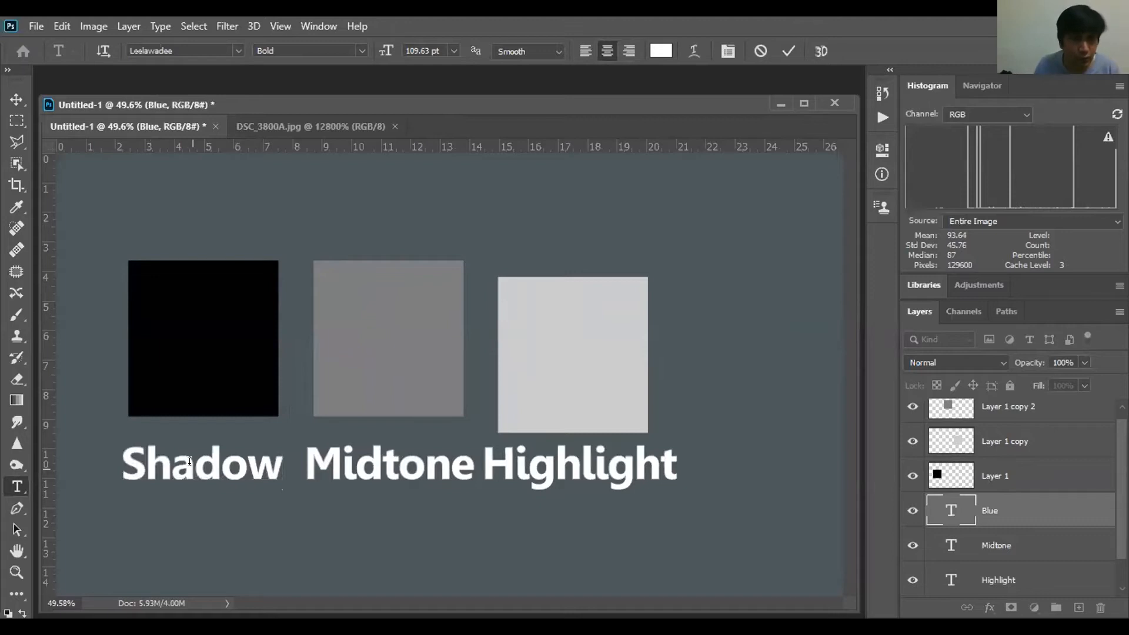
Arrange the three squares in a level, evenly spaced row and shift the Highlight label slightly to sit below its square
key("v")
left_click_drag(603, 369, 612, 352)
left_click(406, 365)
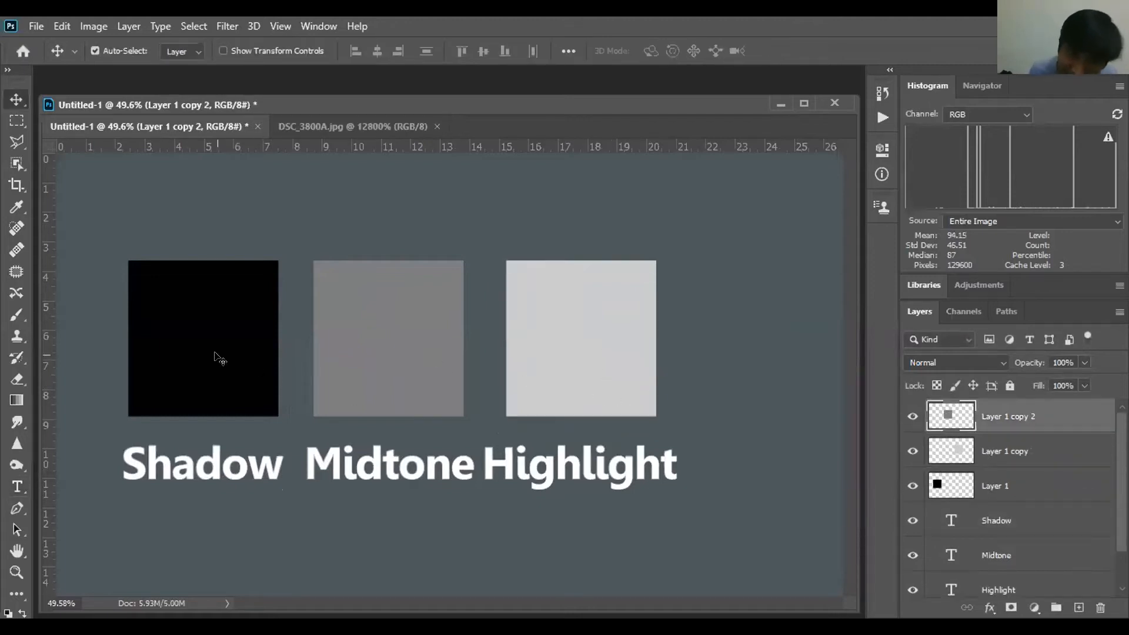
left_click_drag(579, 470, 540, 469)
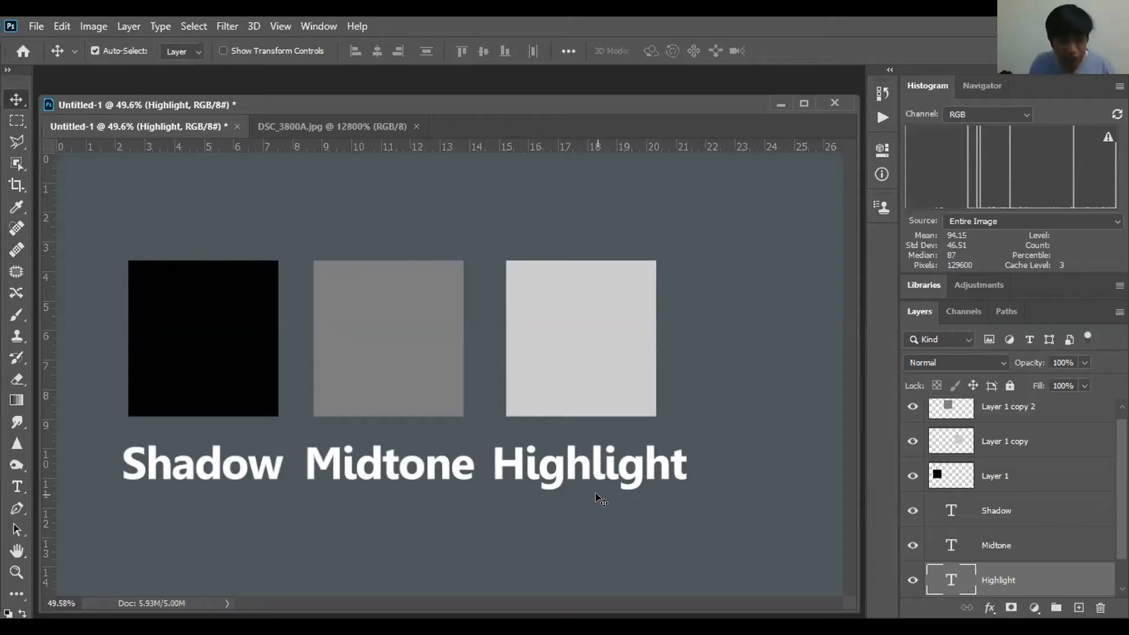
left_click_drag(264, 347, 290, 347)
left_click_drag(551, 343, 518, 334)
Desaturate the photo DSC_3800A.jpg to examine its pixels as gray tones, and undo the desaturation
left_click(355, 127)
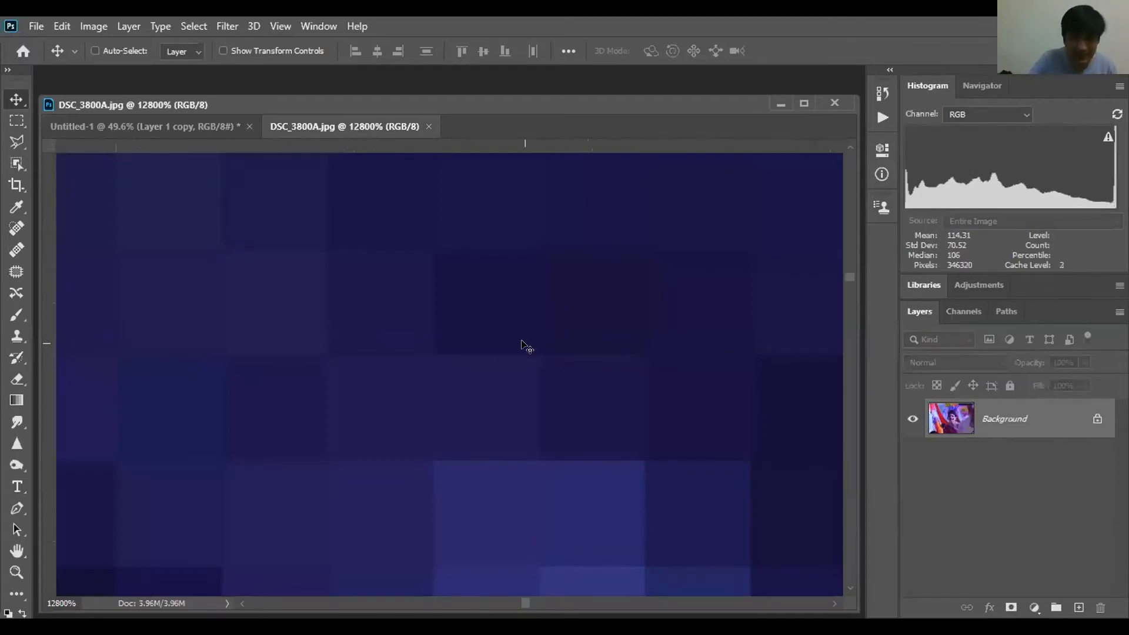
key("ctrl+shift+u")
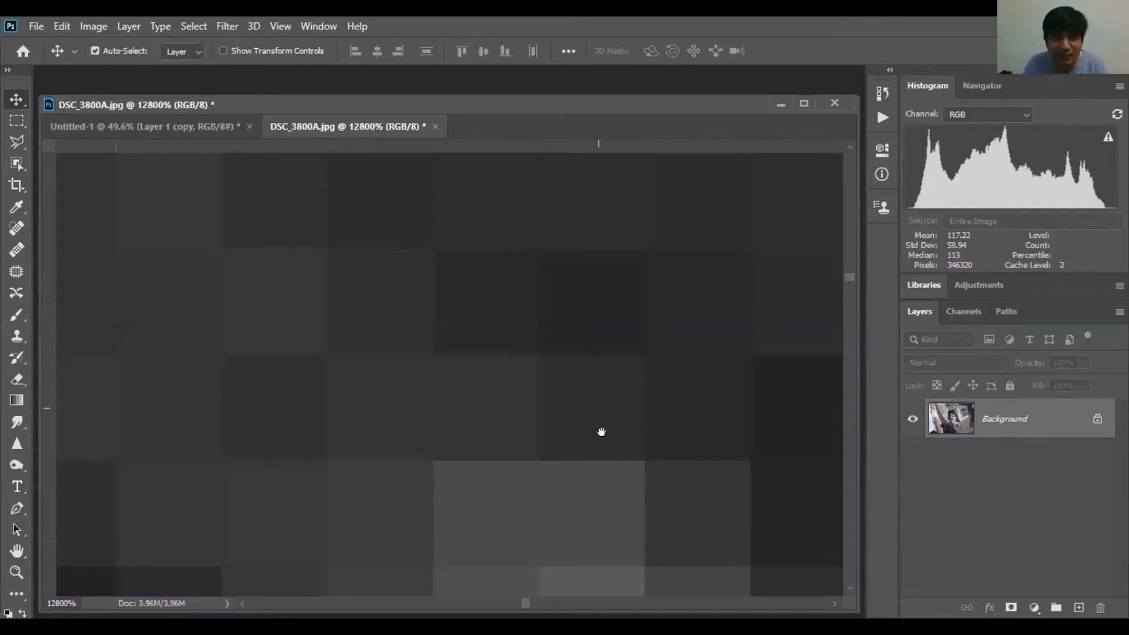
key("ctrl+minus")
key("ctrl+minus")
key("ctrl+minus")
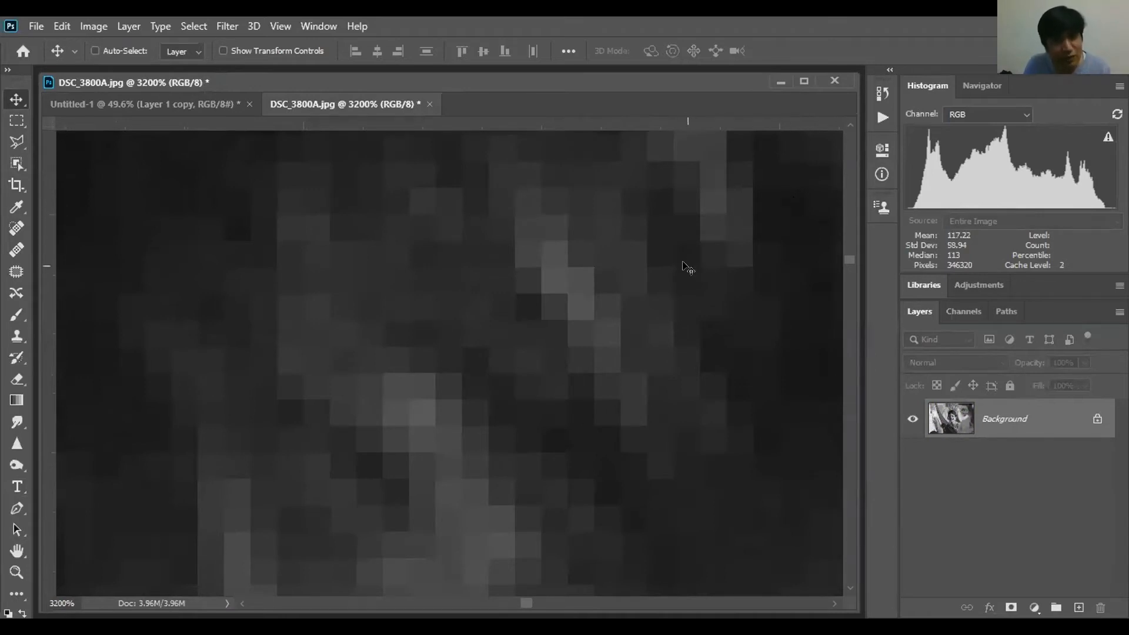
key("ctrl+z")
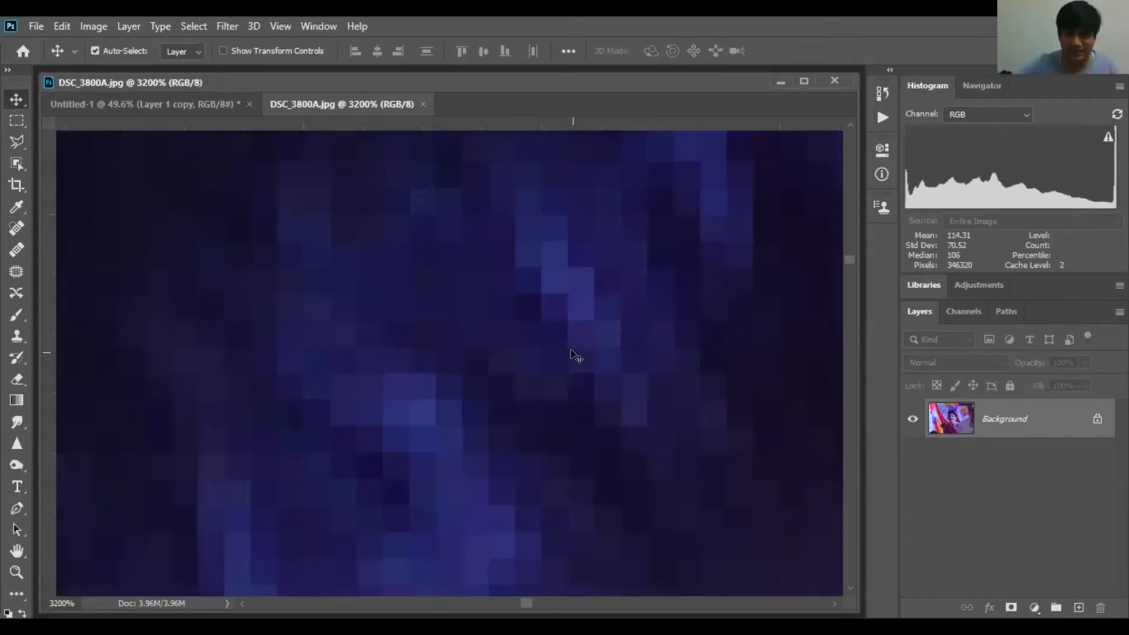
Return to the squares document and raise the light gray square's Lightness to the maximum with Hue/Saturation
left_click(159, 108)
left_click_drag(538, 352, 559, 360)
left_click_drag(440, 328, 449, 329)
left_click(509, 349)
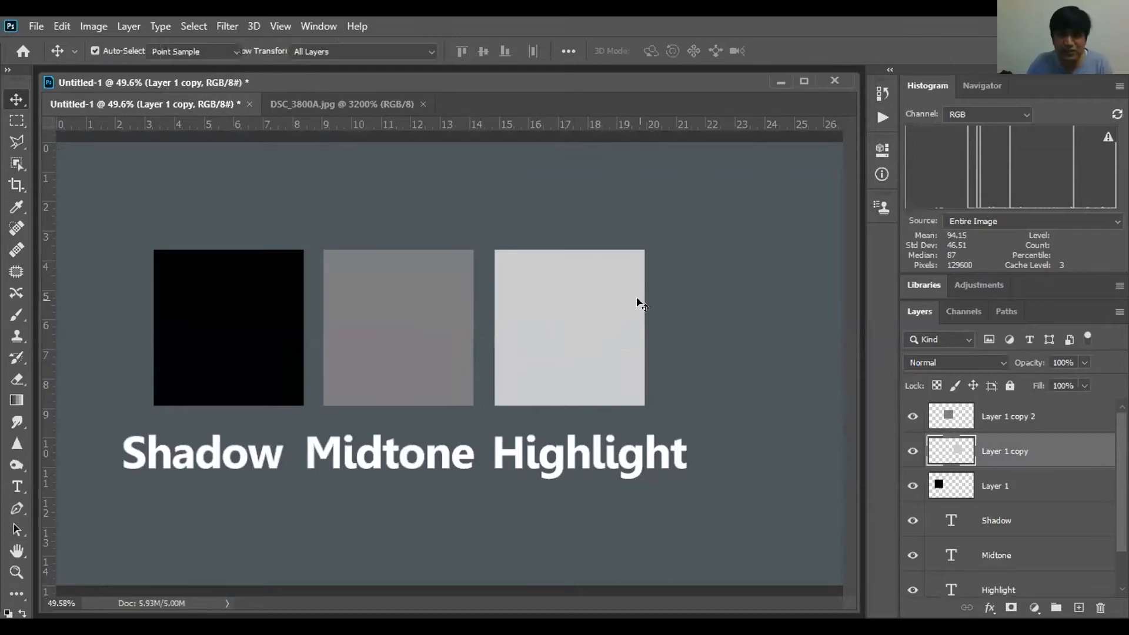
key("ctrl+u")
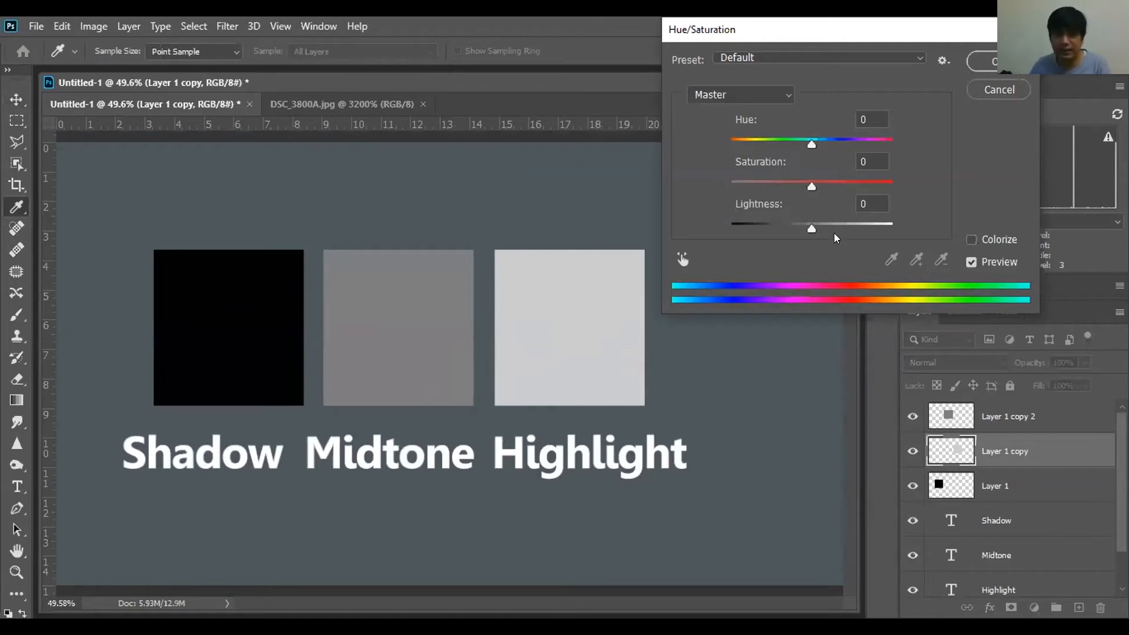
left_click_drag(834, 233, 897, 229)
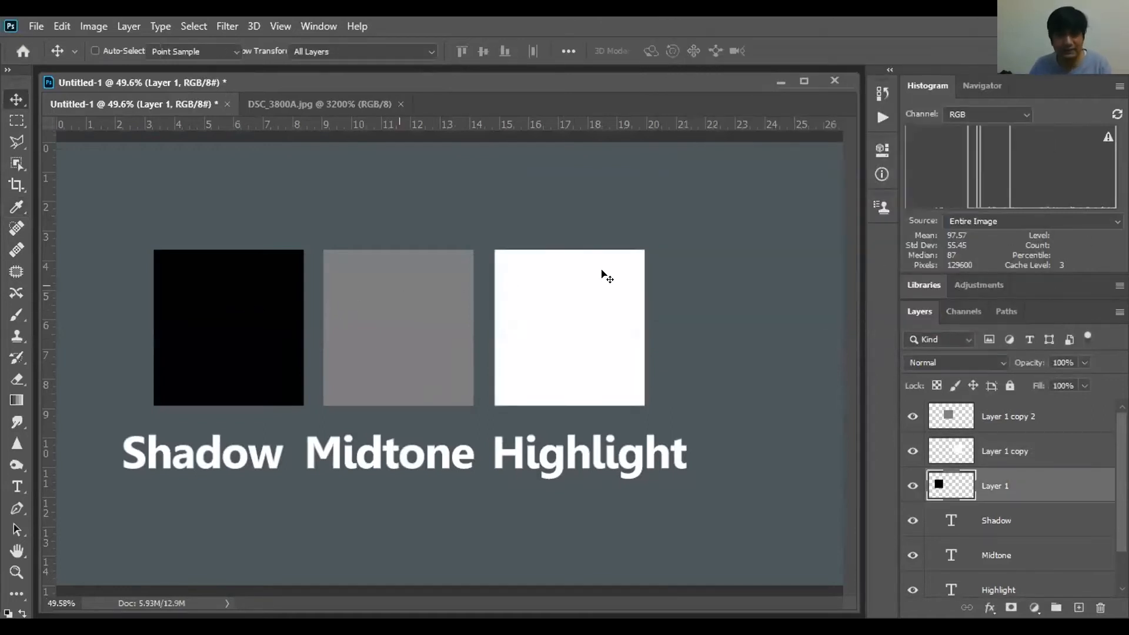
Try the minimum Lightness on the black square and move the square about 0.7 in up and to the left
key("ctrl+u")
left_click_drag(783, 230, 664, 229)
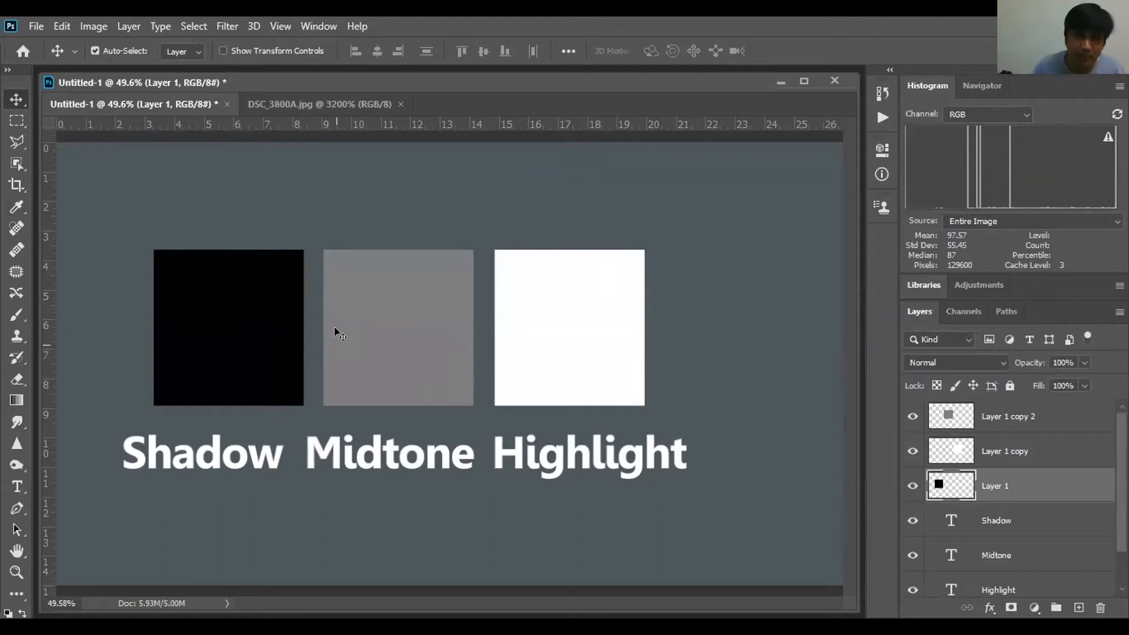
left_click_drag(208, 331, 189, 308)
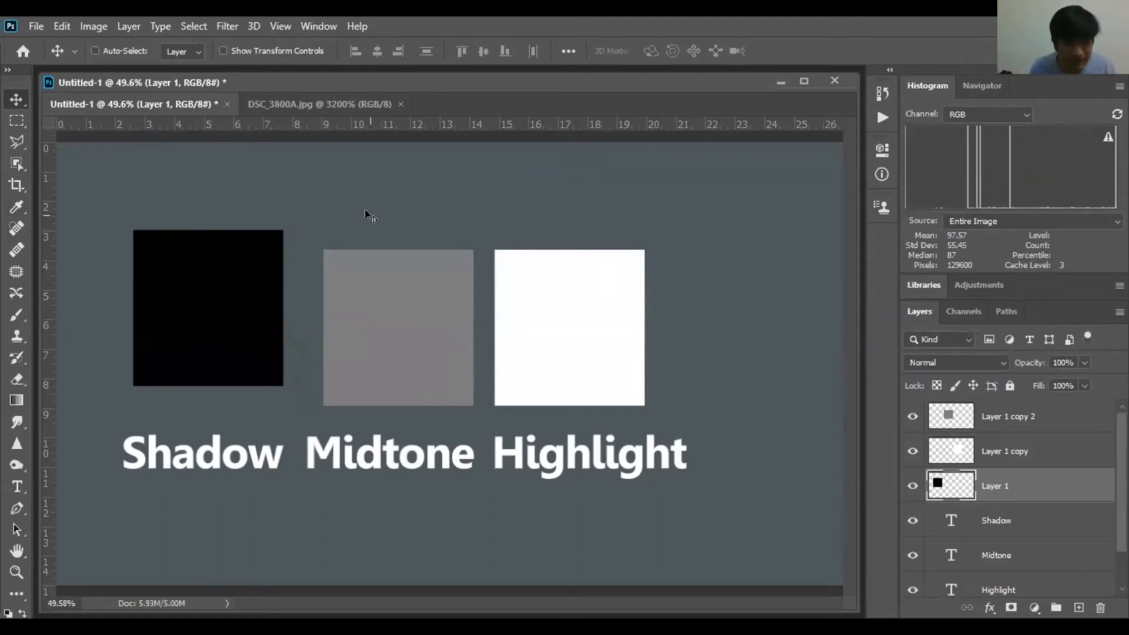
Start a Color Balance adjustment on the black square with the Midtones color levels at +100, -100 and -100
key("ctrl+b")
left_click_drag(612, 234, 694, 221)
left_click_drag(613, 251, 532, 252)
left_click_drag(613, 272, 468, 273)
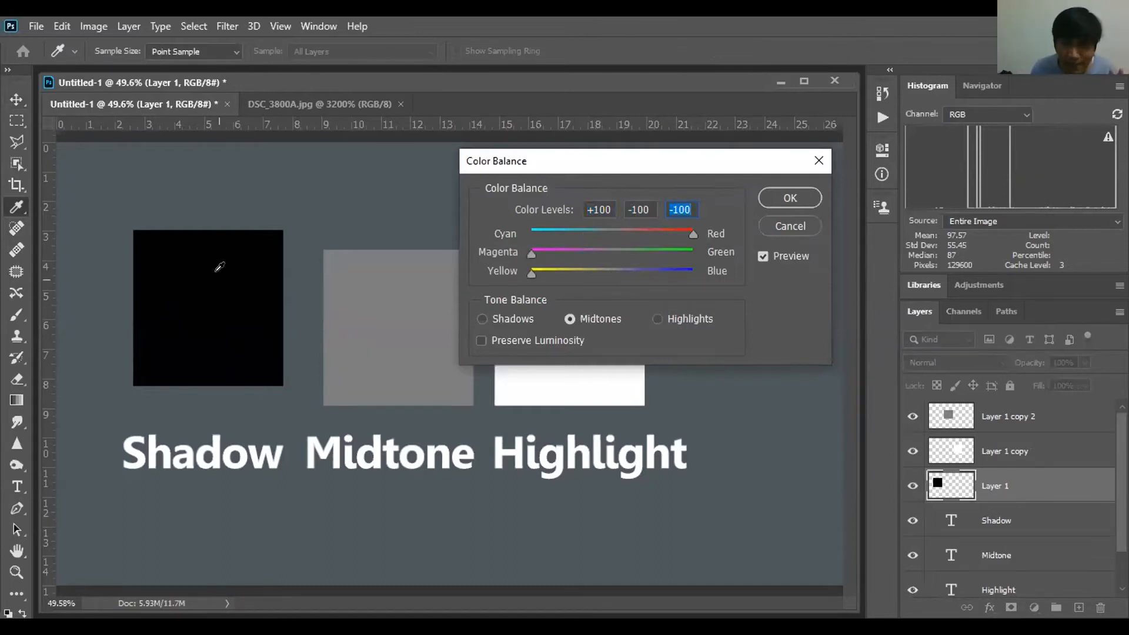
Set the black square's Shadows and Highlights color levels to +100, -100 and -100 and apply the Color Balance
left_click(509, 315)
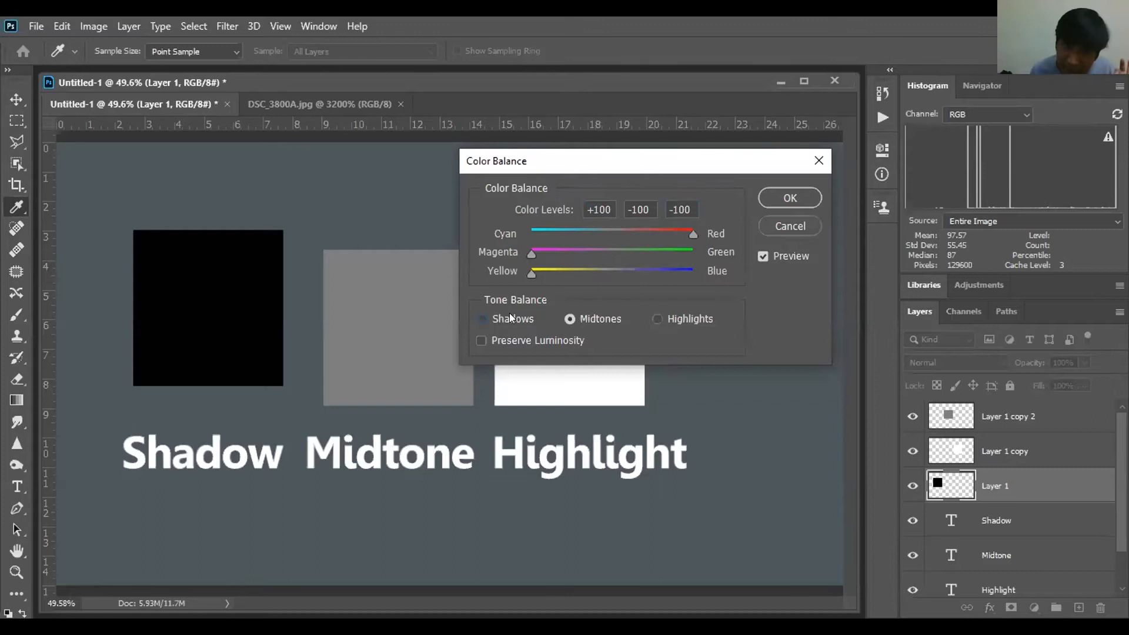
left_click_drag(612, 273, 526, 253)
left_click_drag(612, 234, 860, 218)
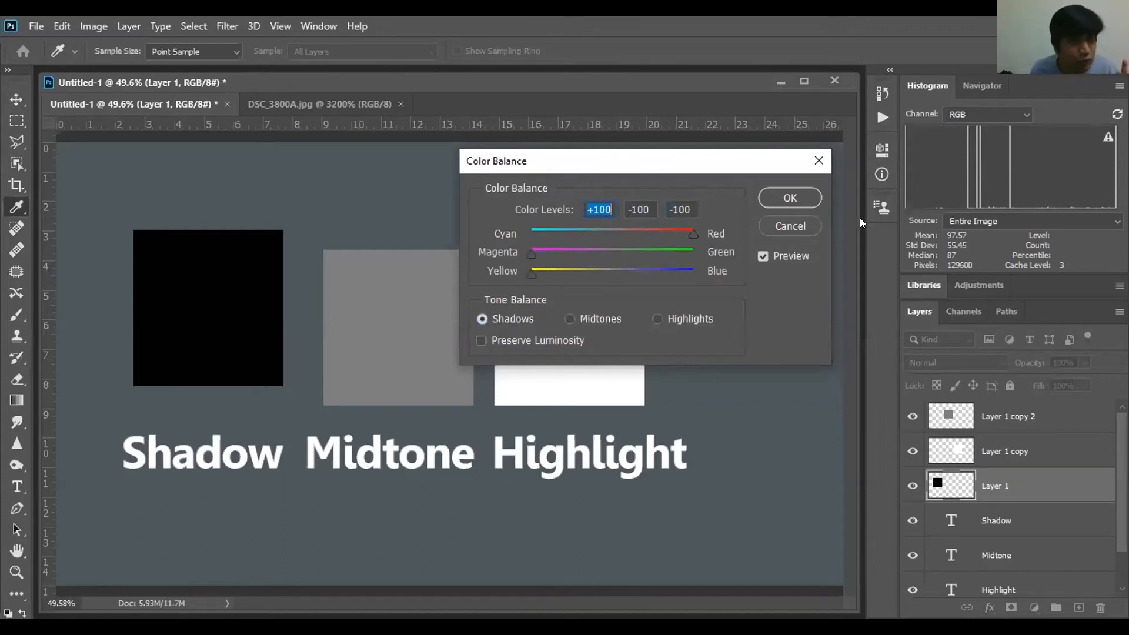
left_click(681, 319)
left_click_drag(612, 273, 521, 251)
left_click_drag(612, 234, 827, 213)
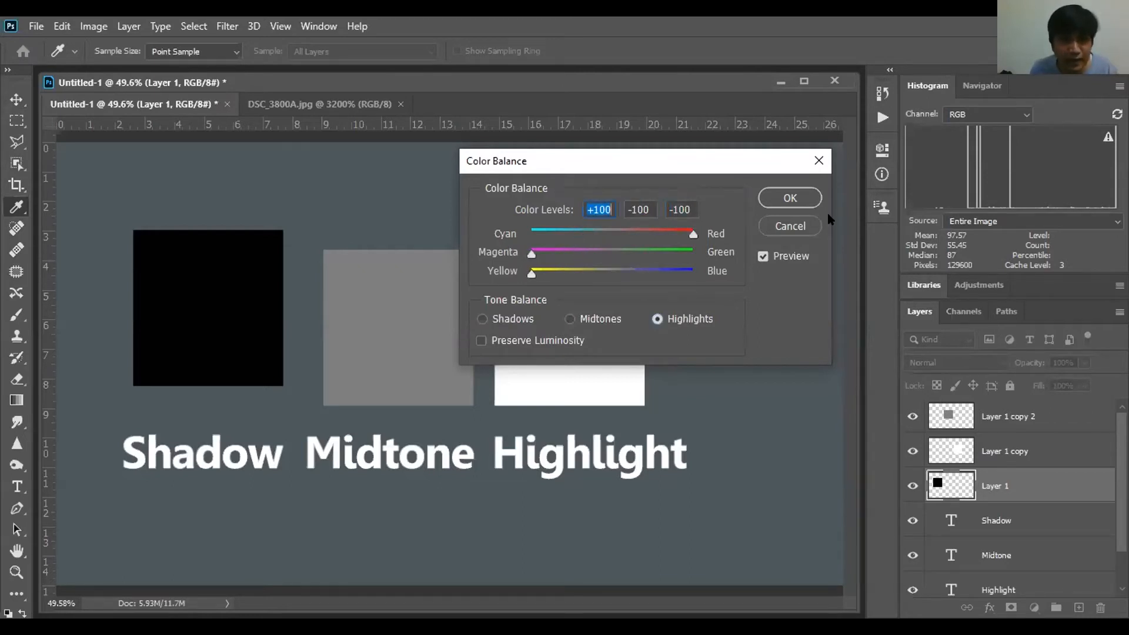
left_click(798, 192)
Nudge the black square up about 0.4 in and move the white square up about 1.4 in and right about 0.7 in
key("v")
mouse_move(206, 306)
left_mouse_down()
mouse_move(206, 325)
mouse_move(205, 306)
left_mouse_up()
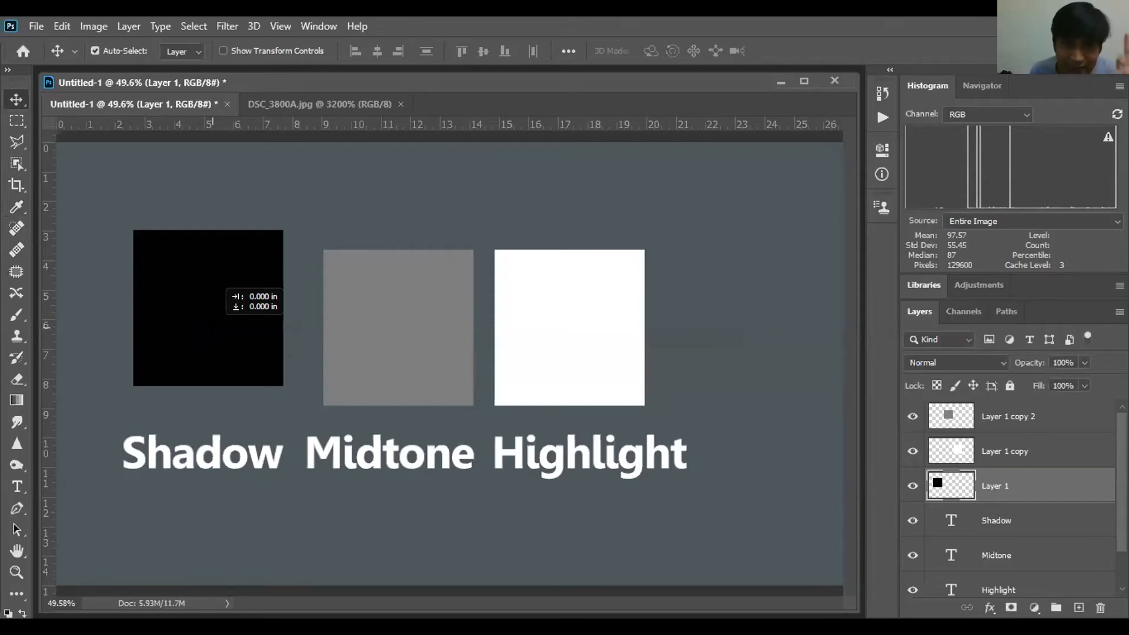
left_click_drag(206, 316, 201, 304)
left_click(584, 351)
left_click_drag(583, 351, 610, 311)
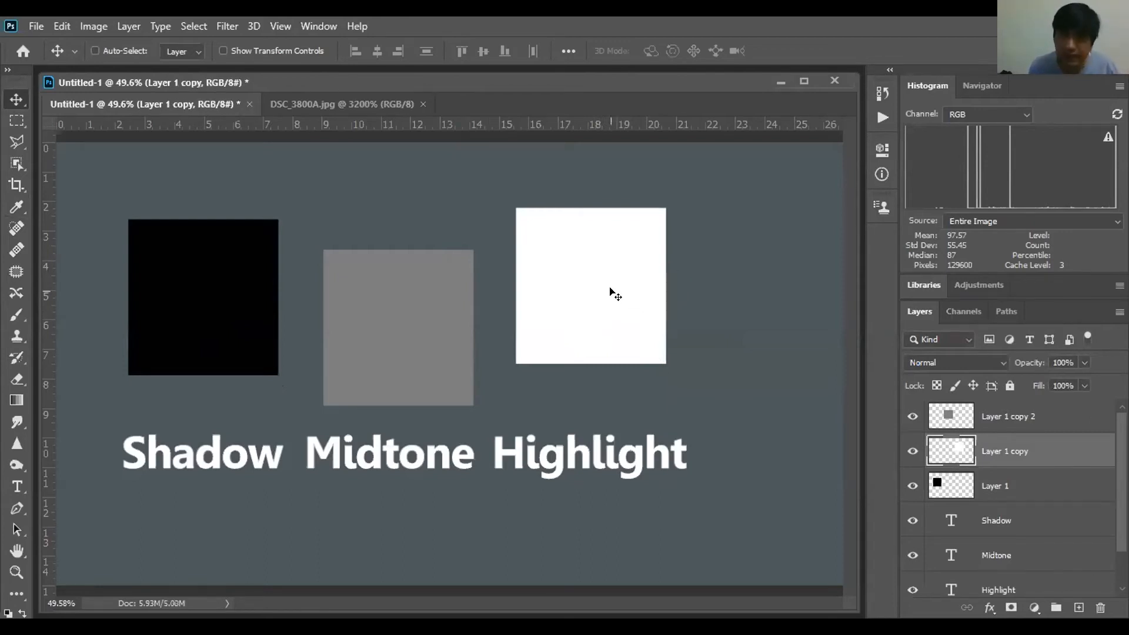
Start a Color Balance adjustment on the white square, setting midtone red to +100 and pushing green and blue to their maximum
key("ctrl+b")
left_click_drag(718, 162, 1034, 158)
left_click_drag(927, 229, 1086, 224)
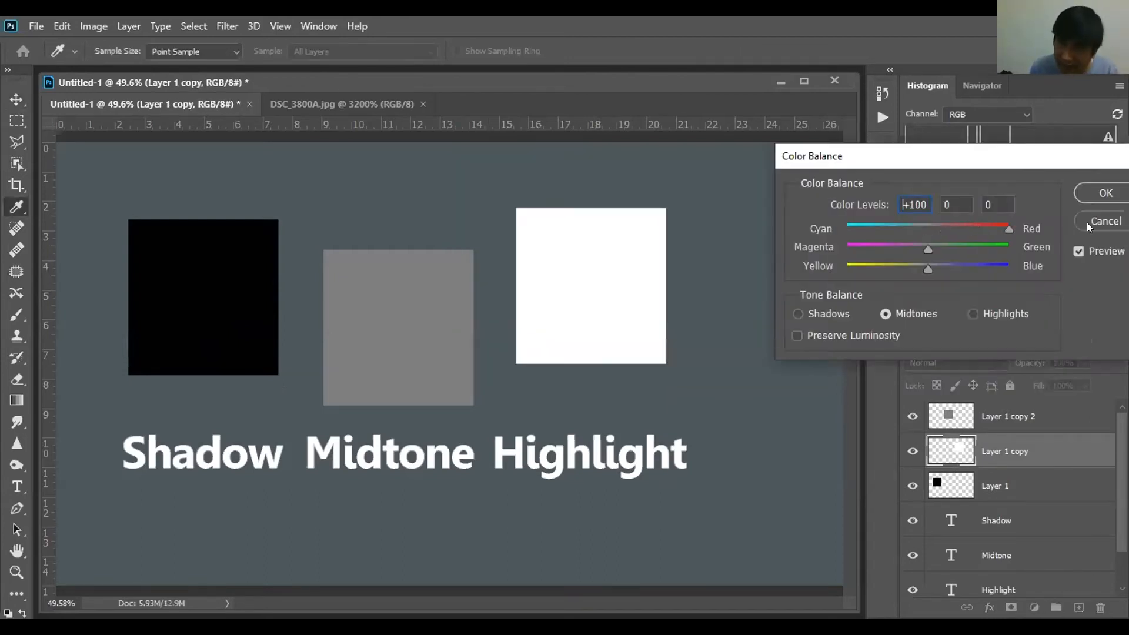
left_click_drag(850, 250, 847, 249)
left_click_drag(927, 269, 1046, 260)
left_click_drag(847, 248, 1052, 236)
Shift the white square's shadows toward magenta, set its Highlights color levels to +100, -100 and +87, and apply the Color Balance
left_click(821, 316)
left_click_drag(927, 268, 846, 246)
left_click(978, 316)
left_click_drag(926, 268, 846, 249)
left_click_drag(927, 229, 1009, 229)
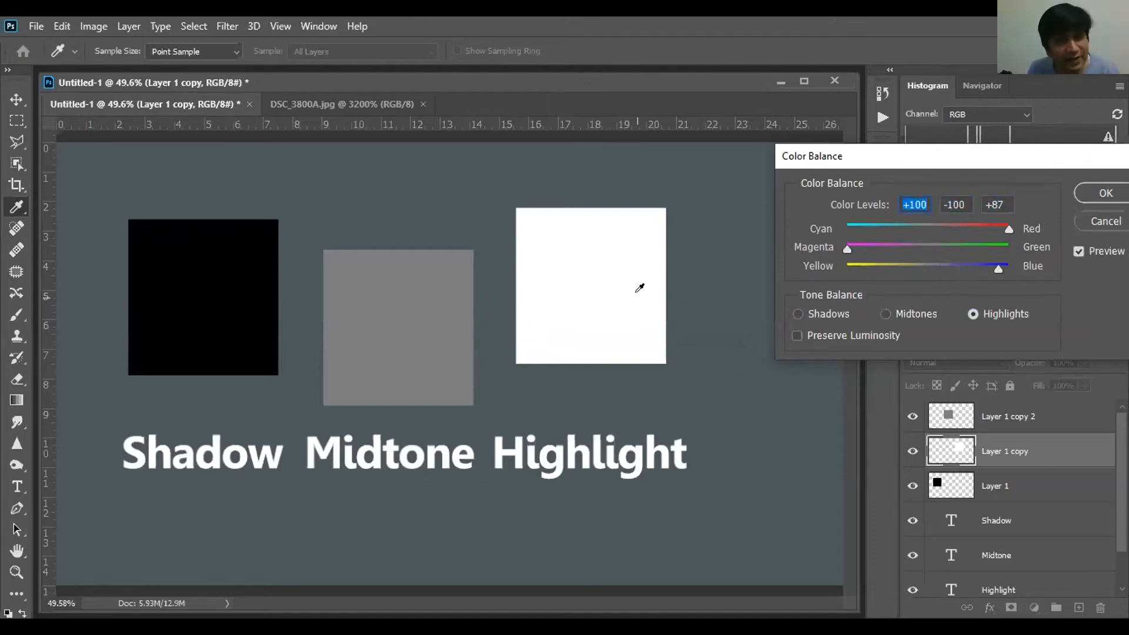
left_click(1110, 194)
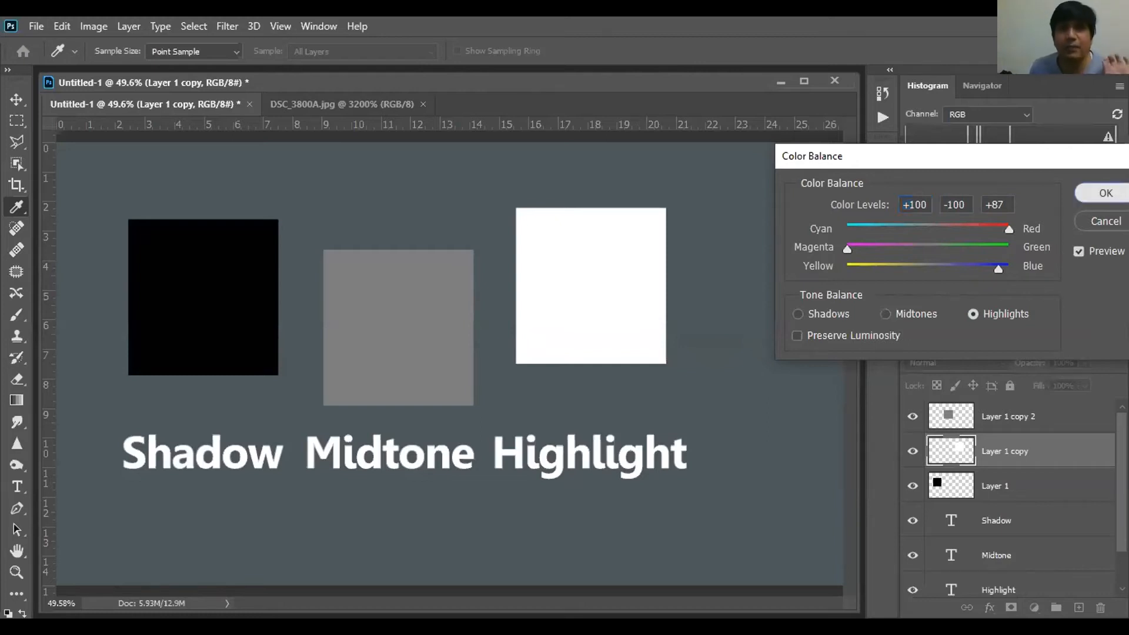
Move the black square up about 0.4 in and left about 0.2 in, level with the white square
key("v")
left_click_drag(232, 315, 219, 312)
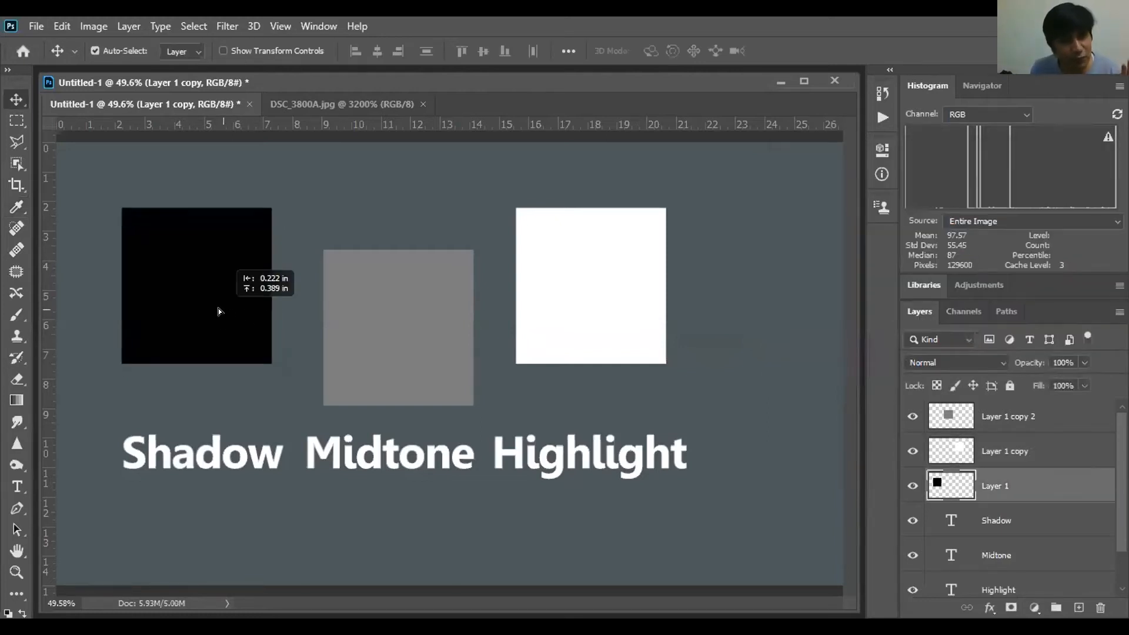
Move the white square right about 0.4 in and down about 0.4 in
left_click_drag(605, 290, 617, 301)
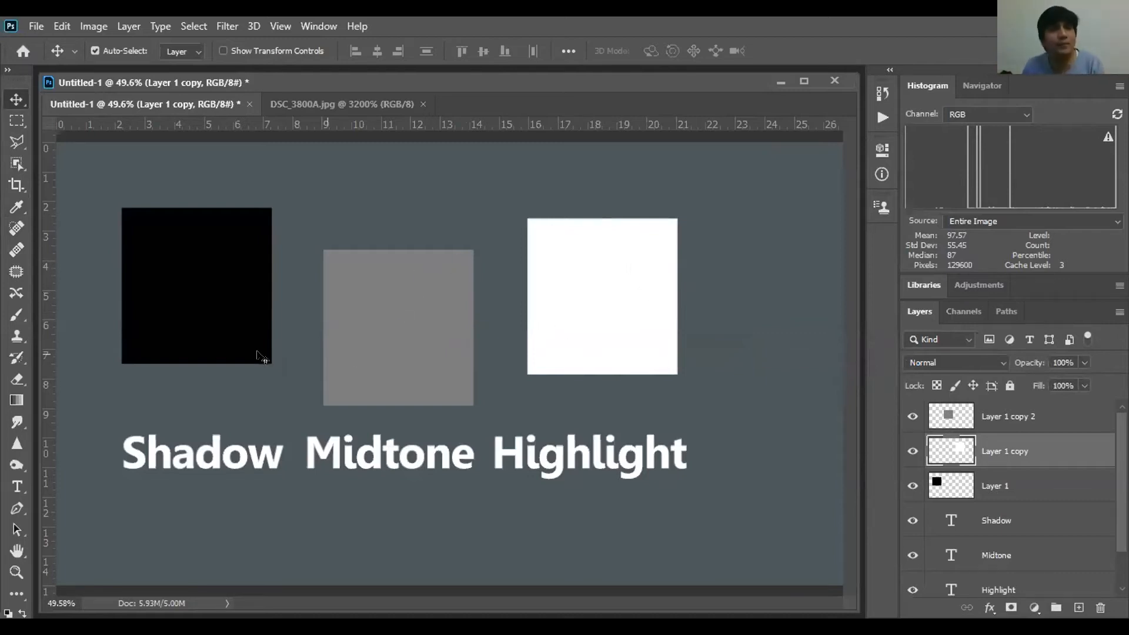
key("ctrl+minus")
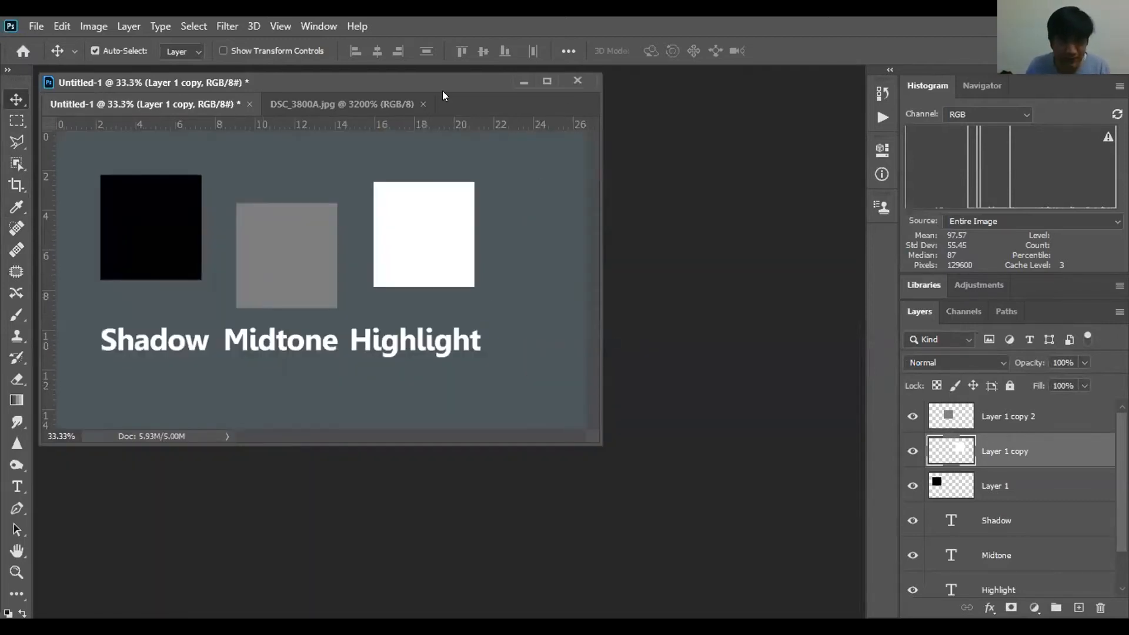
Switch to DSC_3800A.jpg, examine its RGB histogram in Levels, and close the adjustment without changes
left_click_drag(442, 90, 539, 154)
left_click(426, 170)
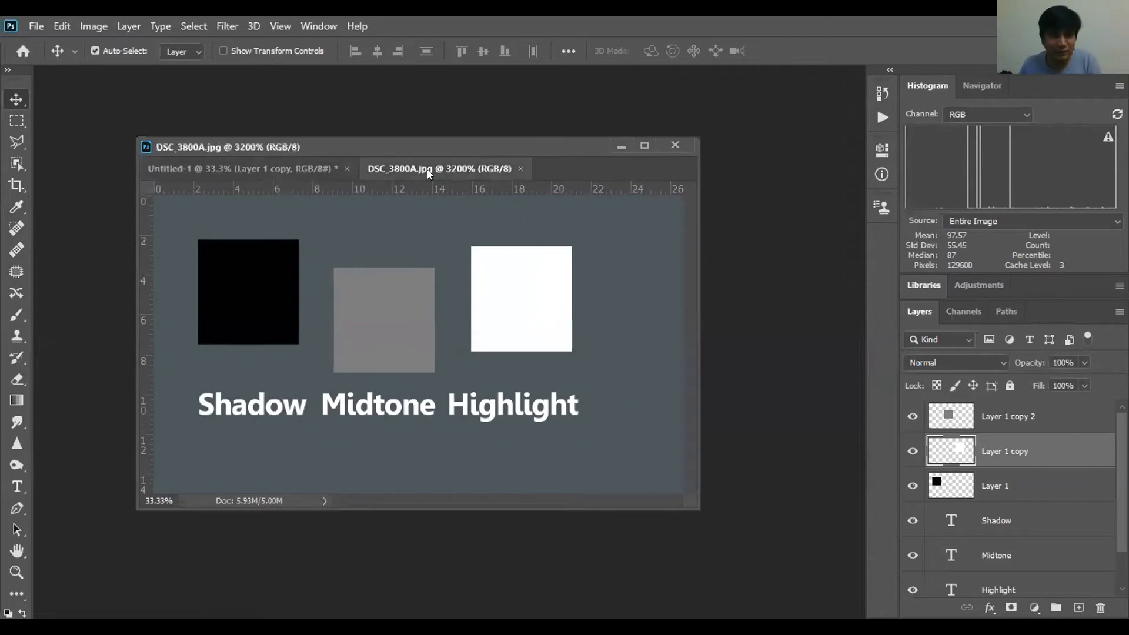
key("ctrl+l")
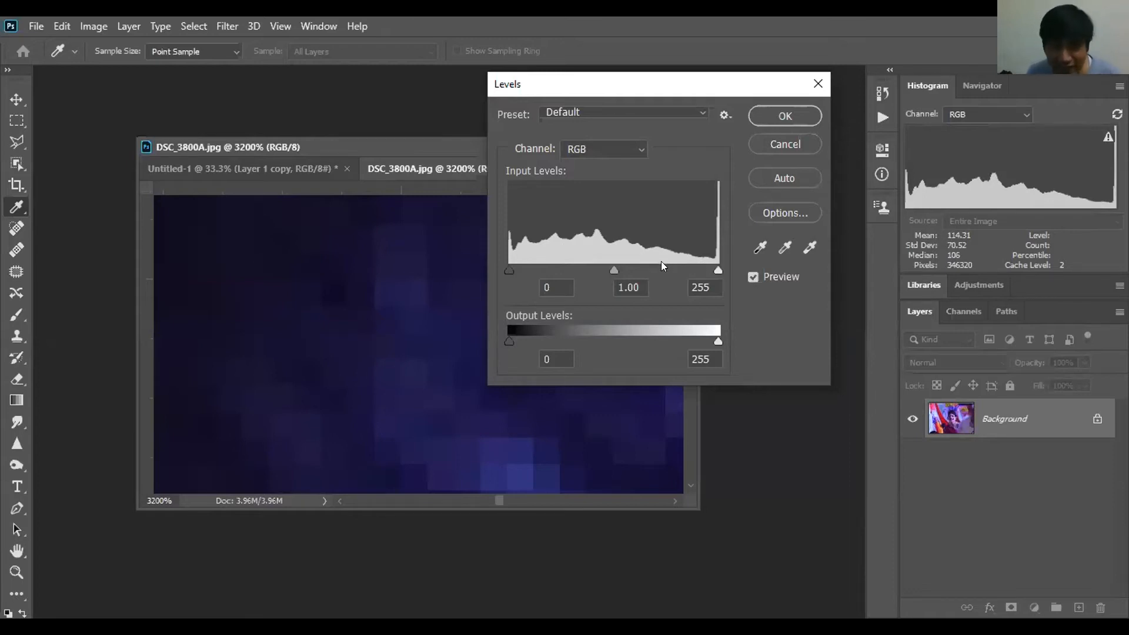
key("Escape")
key("v")
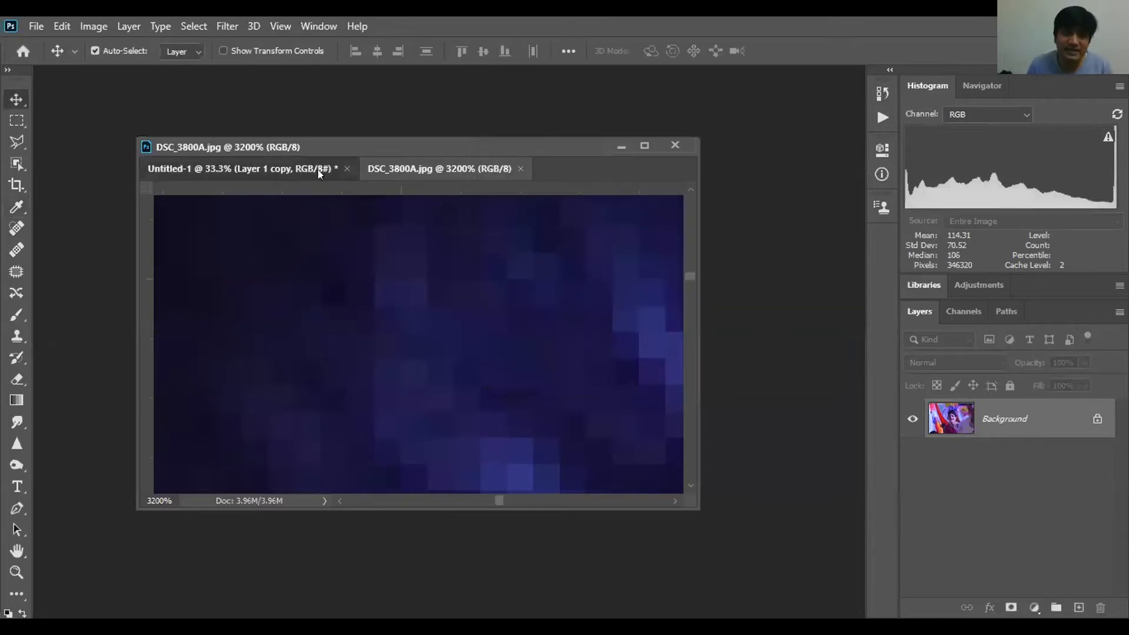
In the Untitled-1 document, spread the black, gray and white squares apart into one level row across the canvas
left_click(318, 170)
key("ctrl+minus")
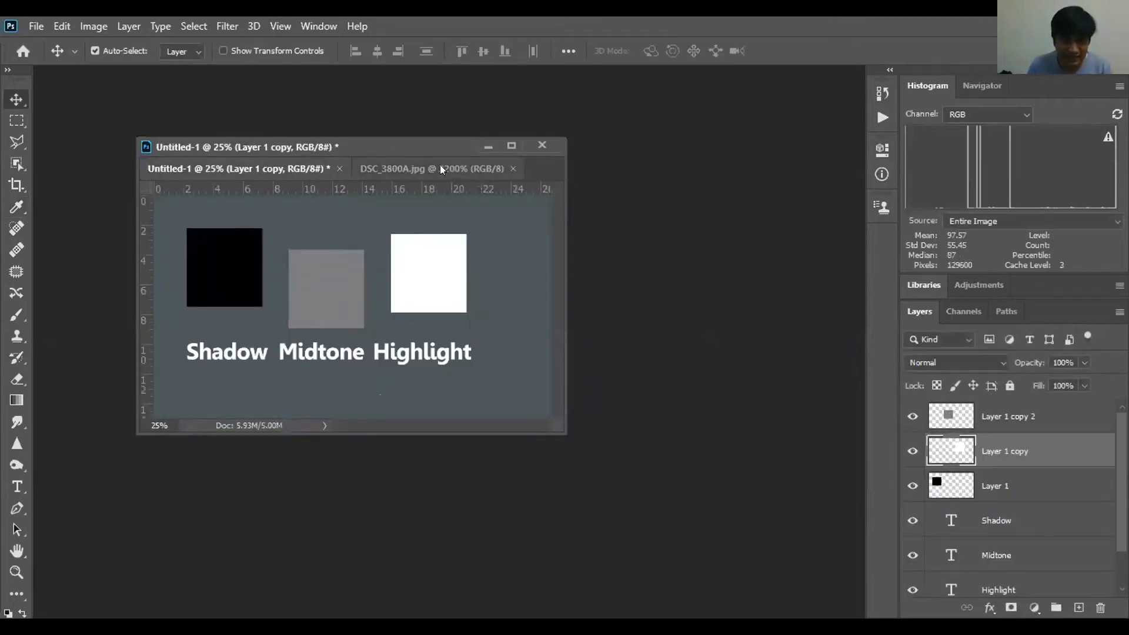
left_click_drag(415, 302, 484, 310)
left_click_drag(226, 233, 194, 258)
left_click_drag(340, 292, 366, 291)
left_click_drag(489, 281, 501, 290)
Duplicate the gray square into the gap beside the white square and set the copy's Lightness to -20 with Hue/Saturation
left_click_drag(356, 284, 432, 285)
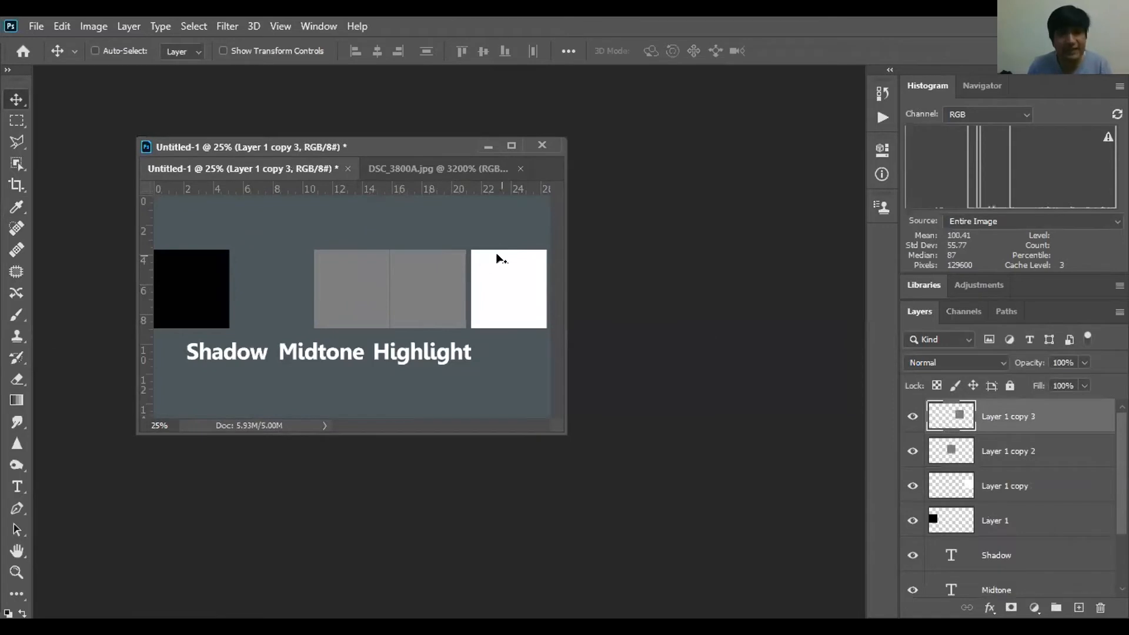
key("ctrl+u")
left_click_drag(811, 228, 761, 228)
left_click_drag(818, 197, 778, 202)
type("-80")
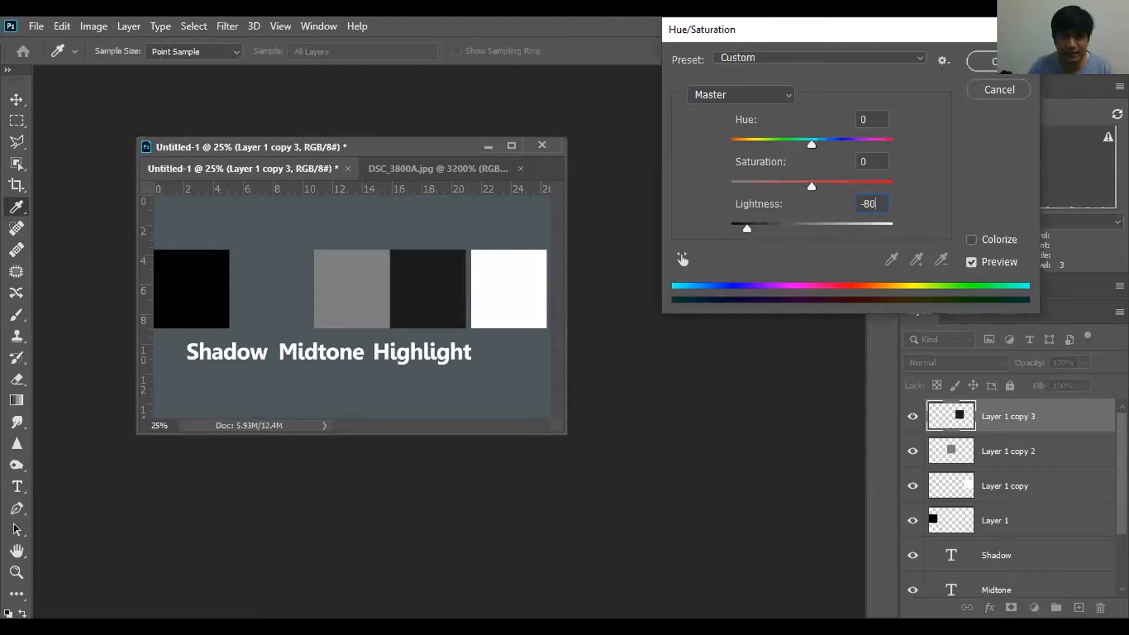
key("BackSpace")
key("BackSpace")
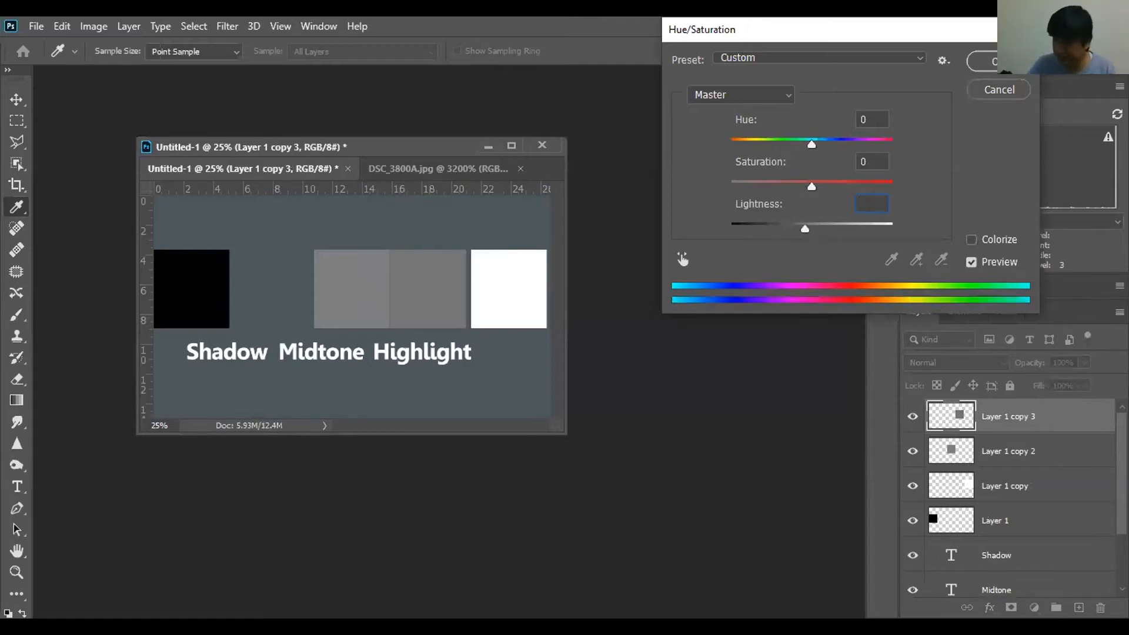
type("20")
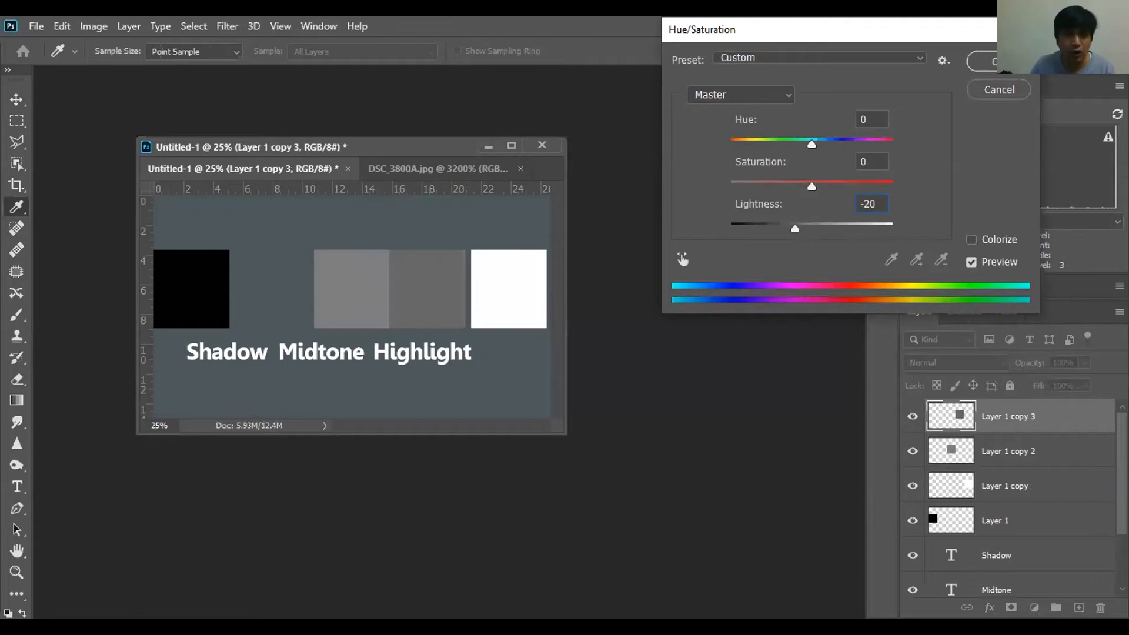
key("Return")
key("v")
Duplicate the black square into the gap beside the mid-gray square and set the copy's Lightness to +20 with Hue/Saturation
left_click_drag(194, 297, 281, 299)
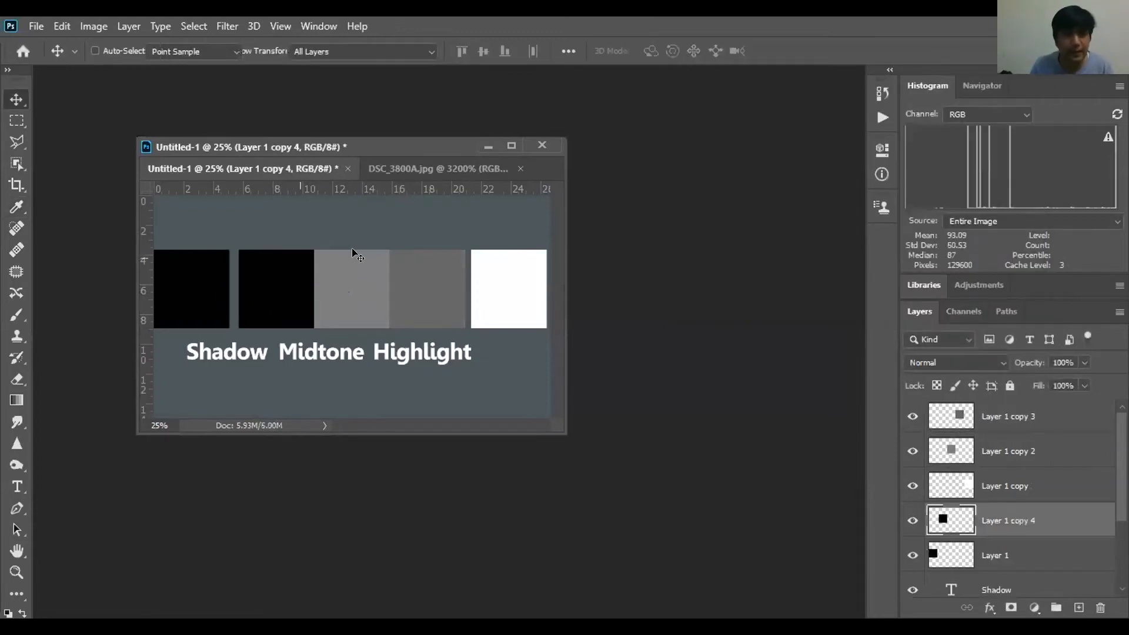
key("ctrl+u")
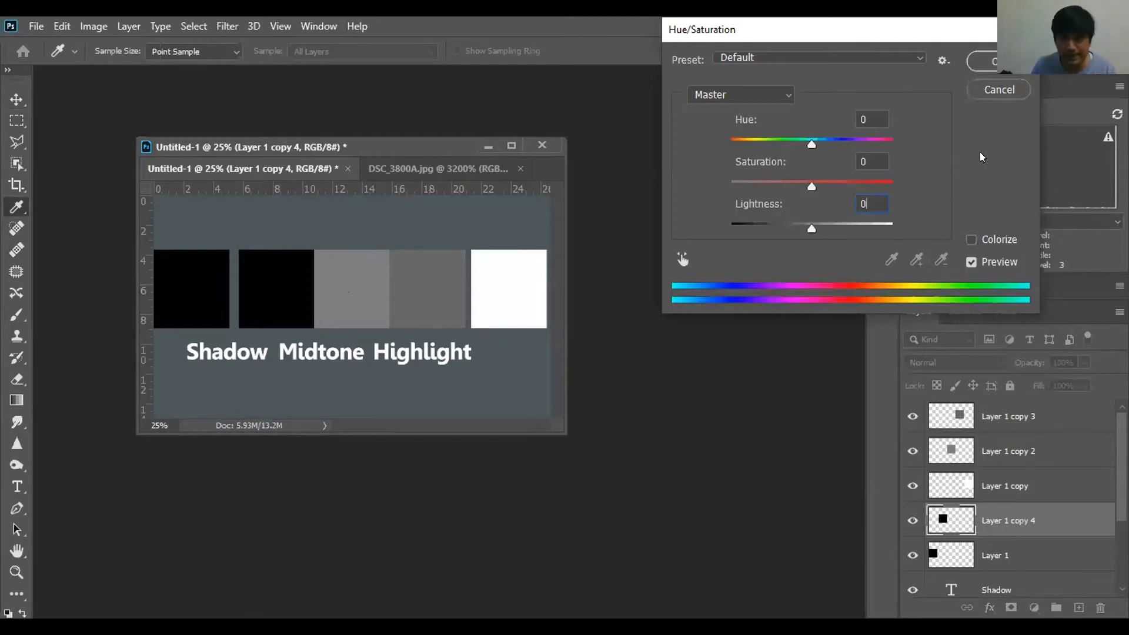
left_click_drag(869, 205, 836, 206)
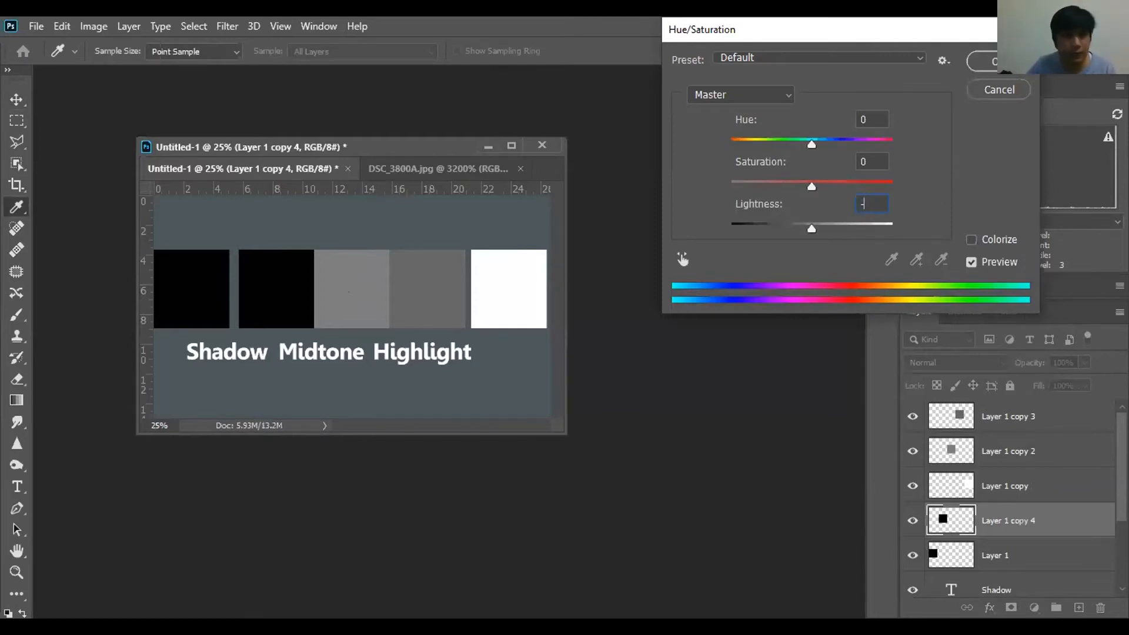
type("-80")
mouse_move(824, 222)
left_mouse_down()
mouse_move(838, 221)
mouse_move(813, 221)
mouse_move(830, 223)
left_mouse_up()
key("Up")
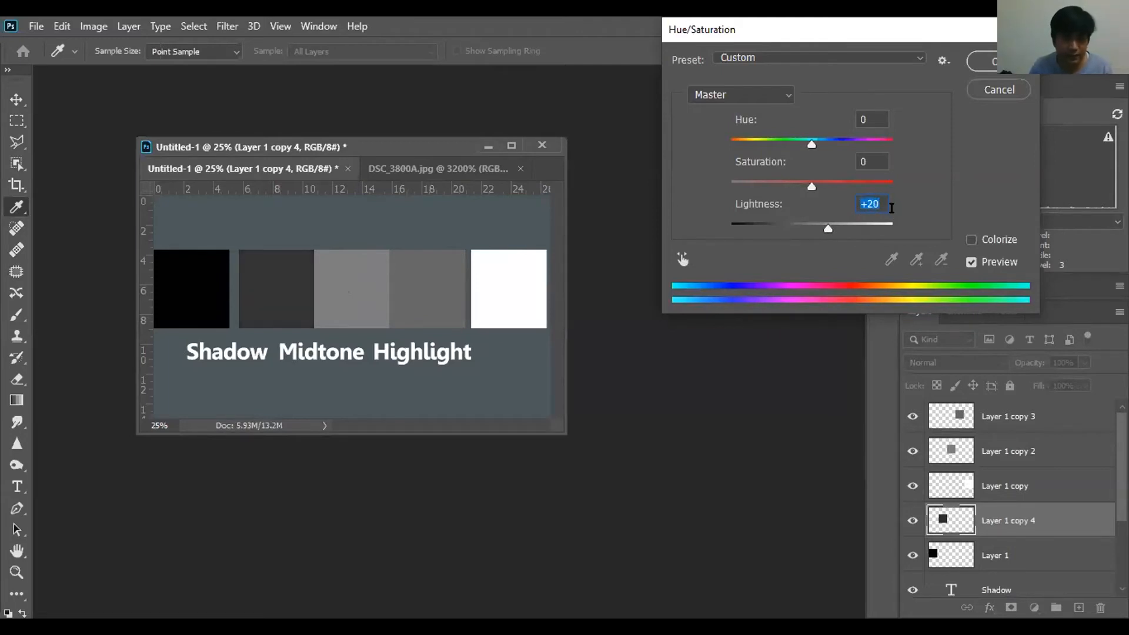
key("Return")
Lighten the gray square next to the white one with a Hue/Saturation Lightness of +64
left_click(437, 297, "ctrl")
key("ctrl+u")
mouse_move(880, 221)
left_mouse_down()
mouse_move(853, 220)
mouse_move(862, 216)
left_mouse_up()
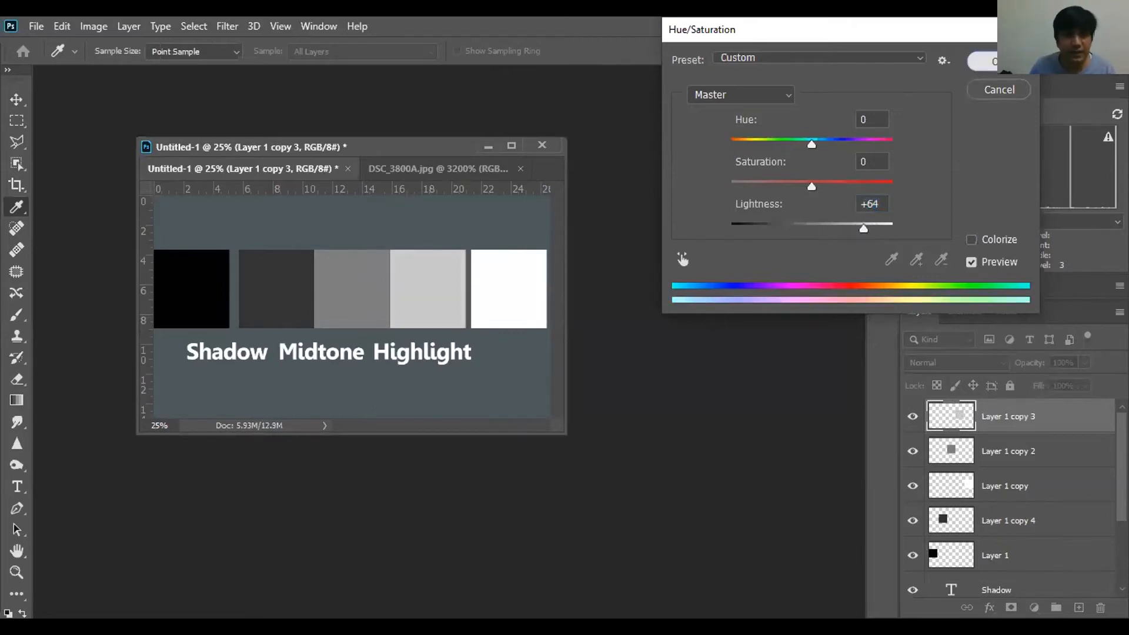
key("Return")
Nudge the gray squares sideways until all five squares are evenly spaced in the row
left_click_drag(409, 309, 414, 309)
left_click(297, 303)
key("shift+Left")
key("shift+Left")
key("shift+Left")
key("Left")
key("Left")
key("Left")
left_click(427, 292)
key("Left")
key("Left")
key("Left")
key("Left")
key("Left")
key("Left")
key("Left")
key("Left")
key("Left")
key("Left")
key("Left")
key("Left")
key("Left")
key("Left")
key("Left")
key("Left")
key("Left")
key("Left")
key("Left")
key("Left")
Move the Shadow, Midtone and Highlight labels directly beneath the dark gray, mid-gray and light gray squares
left_click_drag(359, 356, 368, 377)
left_click_drag(272, 352, 305, 344)
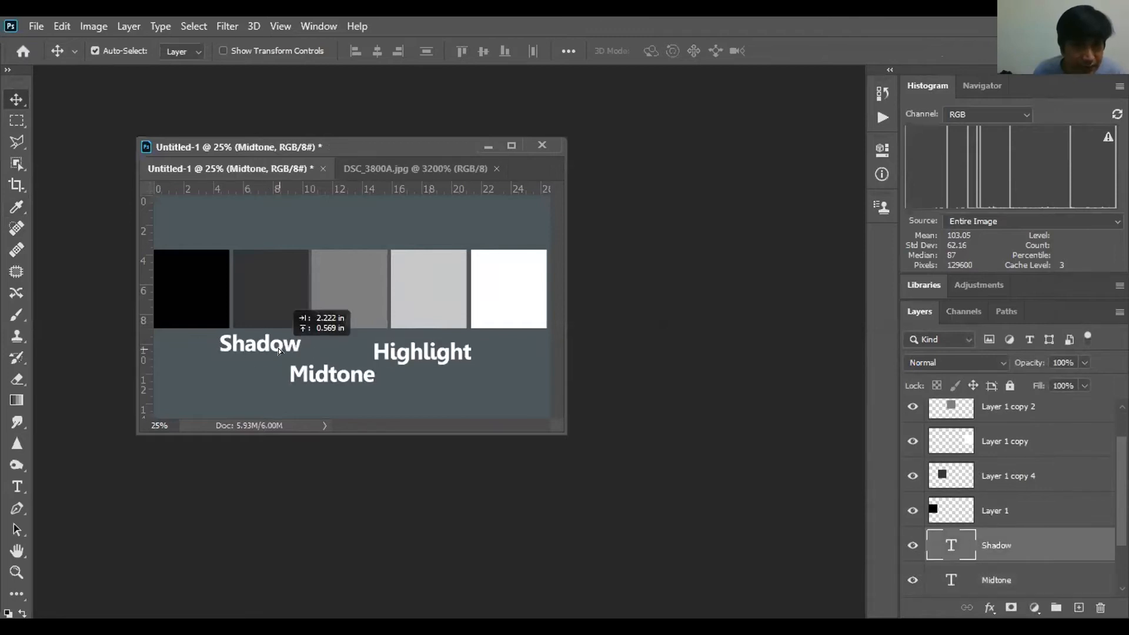
left_click_drag(450, 355, 462, 342)
left_click_drag(368, 379, 381, 348)
Raise the three gray squares about 1.9 in above the black and white ones, and nudge the light gray square slightly left
left_click(268, 292)
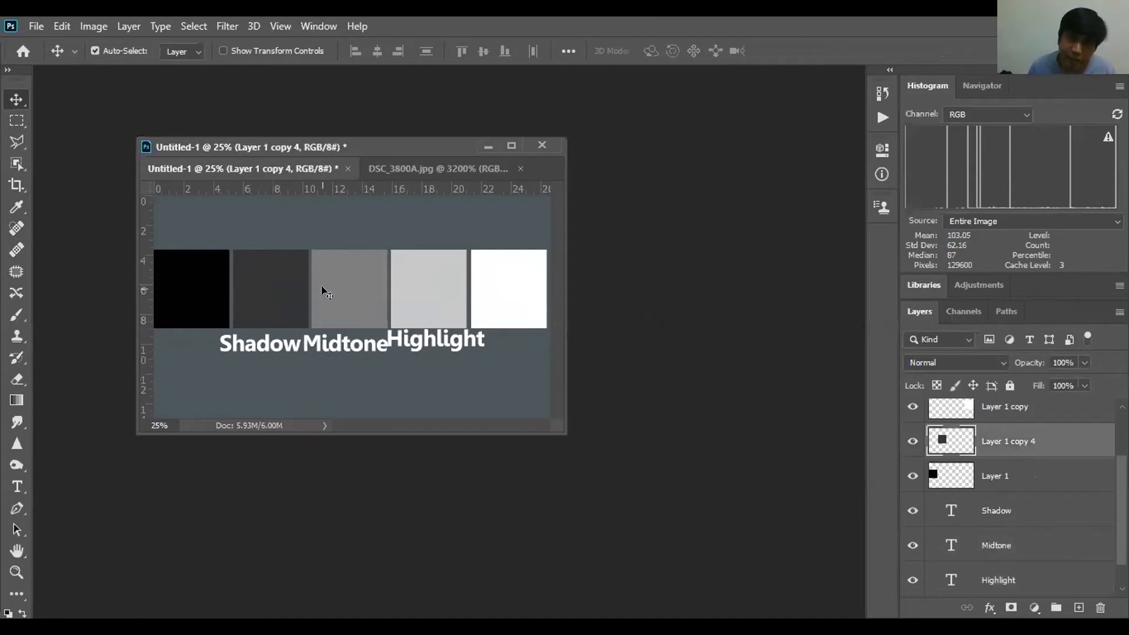
left_click(332, 291)
left_click(418, 292)
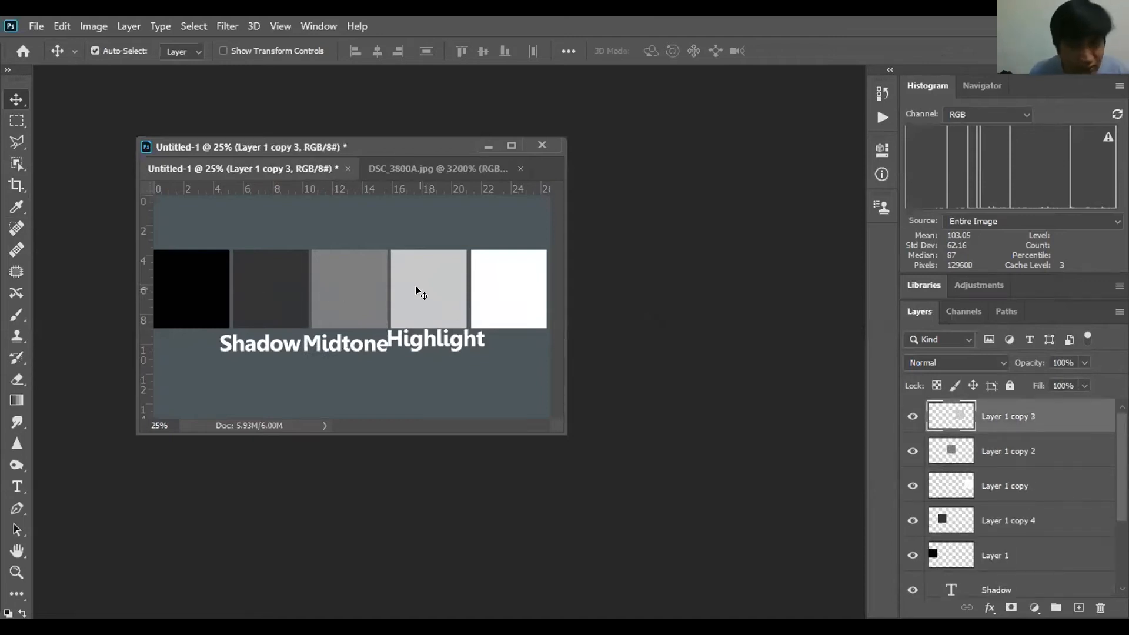
left_click_drag(278, 286, 273, 252)
left_click_drag(350, 293, 348, 264)
left_click_drag(412, 306, 415, 276)
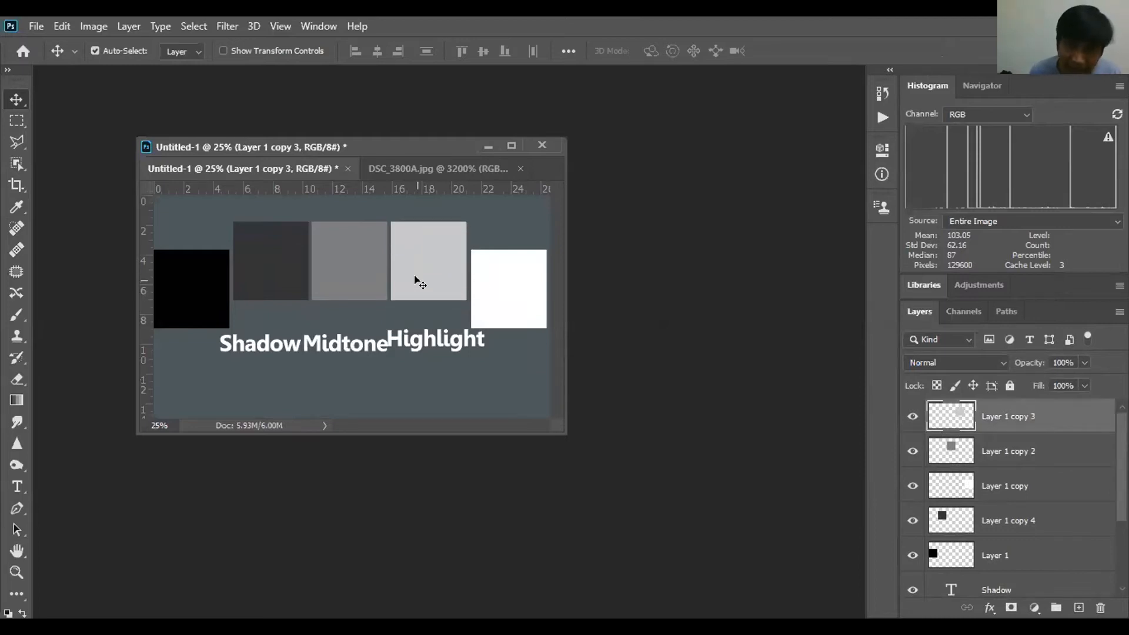
key("Left")
key("Left")
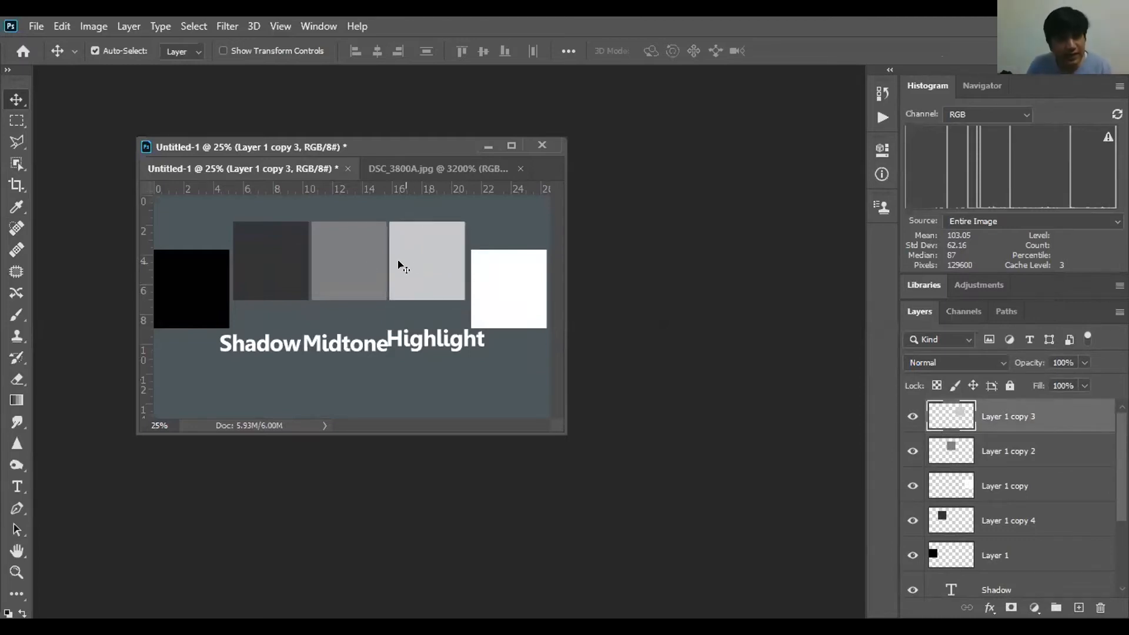
Merge the three gray squares into one layer and move it slightly down and right
key("ctrl")
key("ctrl+e")
left_click_drag(305, 253, 305, 273)
key("ctrl+z")
mouse_move(430, 272)
left_mouse_down()
mouse_move(430, 288)
mouse_move(429, 272)
left_mouse_up()
left_click(291, 270, "ctrl+shift")
key("ctrl+e")
mouse_move(284, 253)
left_mouse_down()
mouse_move(287, 273)
mouse_move(287, 260)
left_mouse_up()
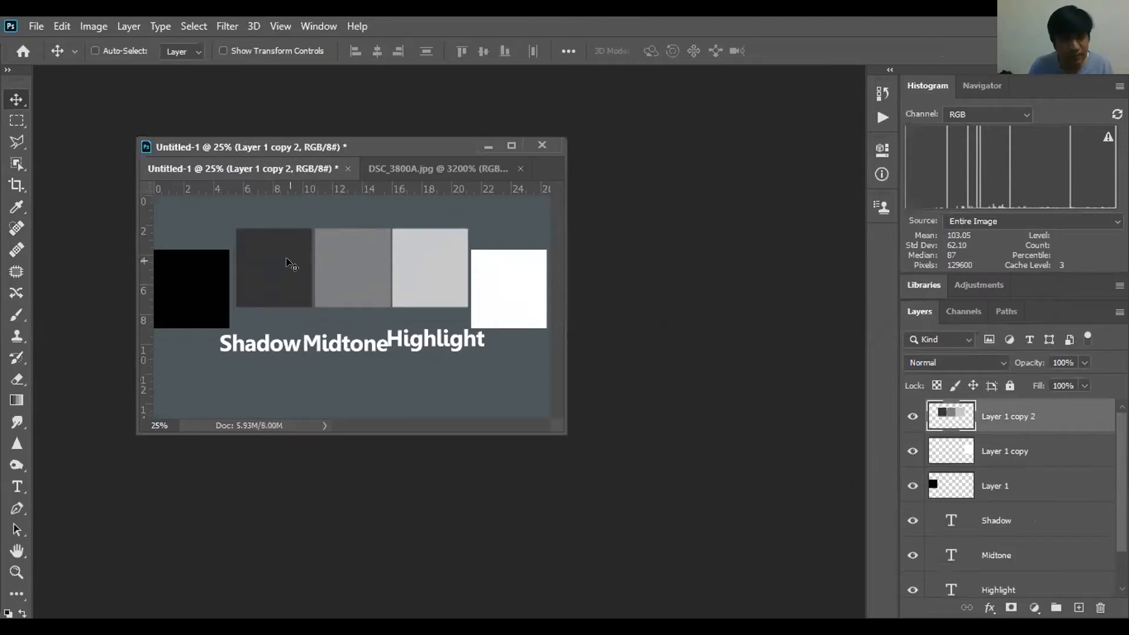
Preview midtone Color Balance levels of +100, -100 and +100 on the merged gray squares, and cancel the adjustment
key("ctrl+b")
left_click_drag(678, 126, 808, 114)
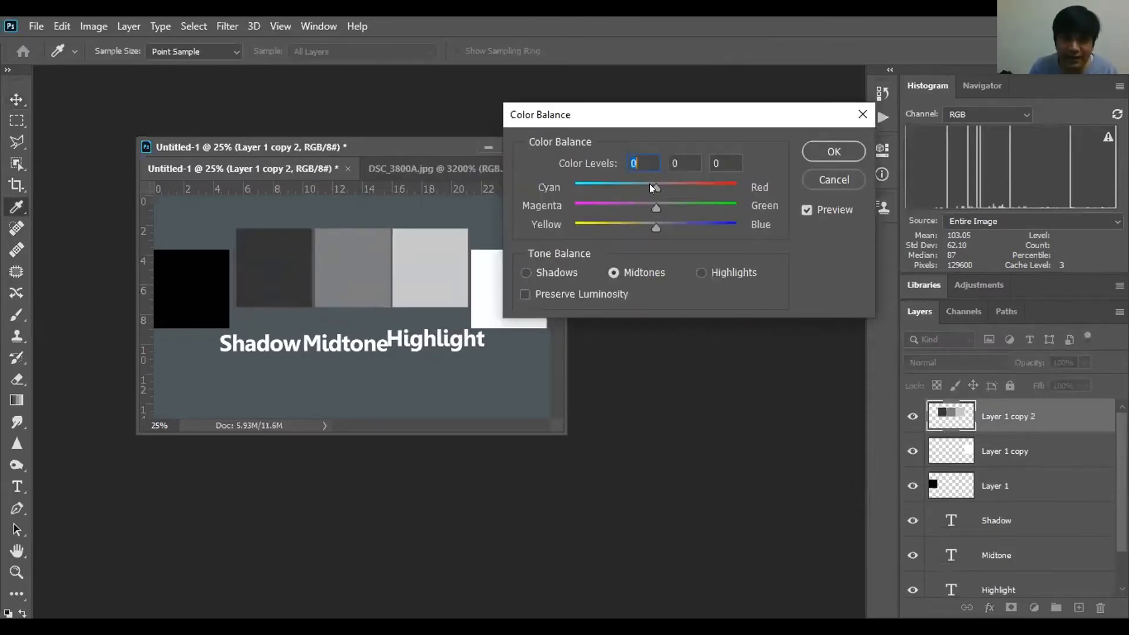
left_click_drag(651, 188, 787, 188)
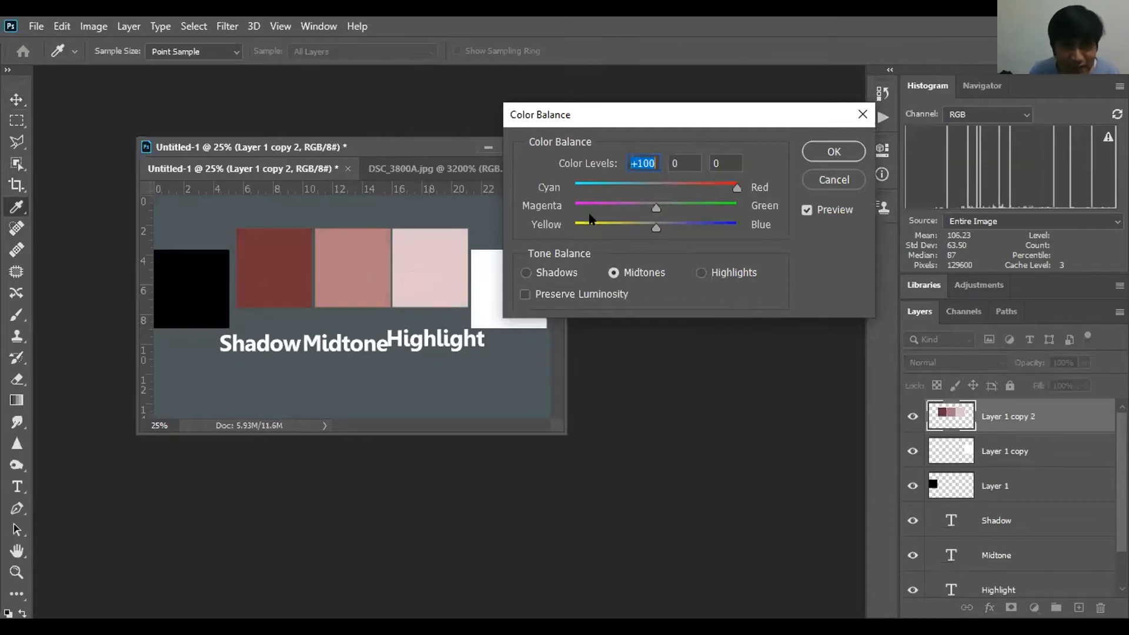
left_click_drag(637, 205, 543, 204)
left_click_drag(655, 226, 796, 220)
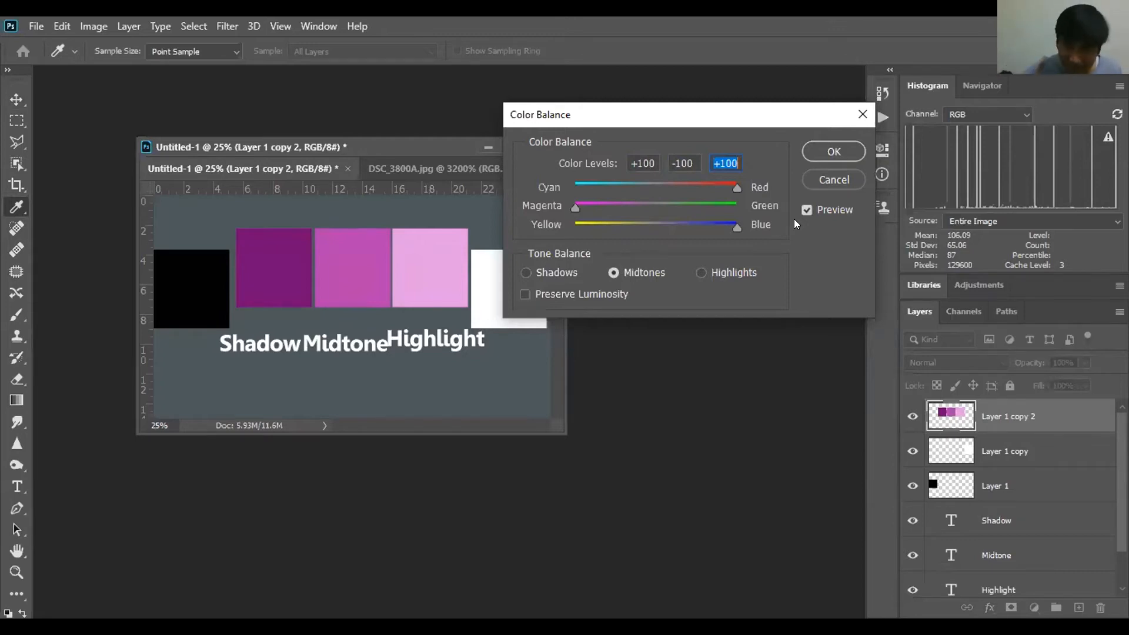
key("Escape")
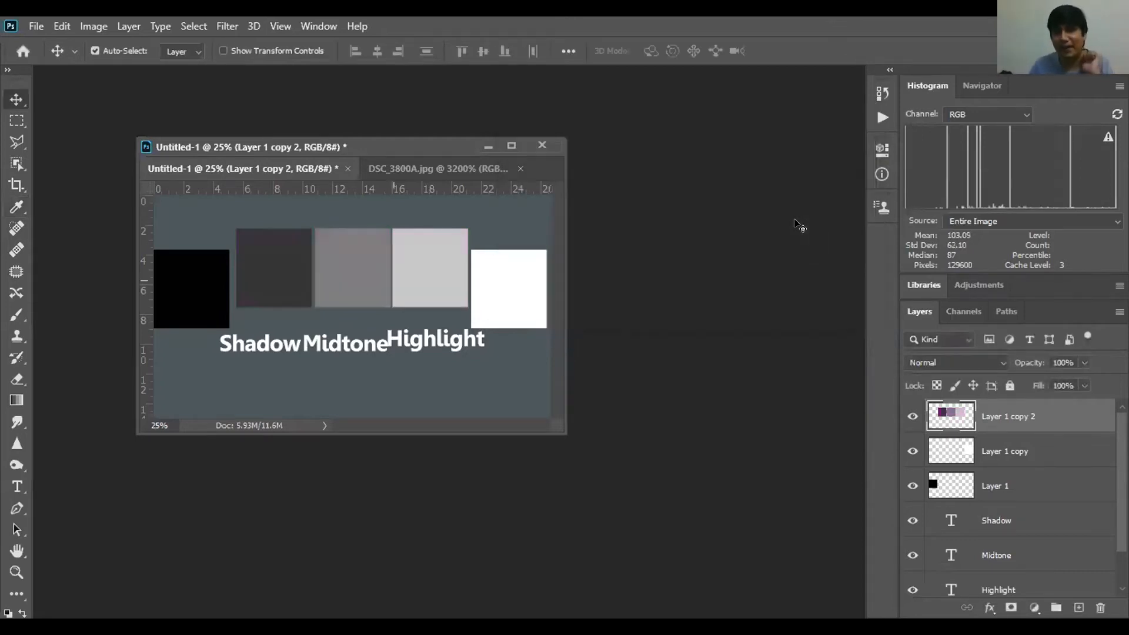
Cut the middle gray square out of the merged strip with the Magic Wand, delete the strip's layer and paste the square back
left_click_drag(425, 275, 418, 293)
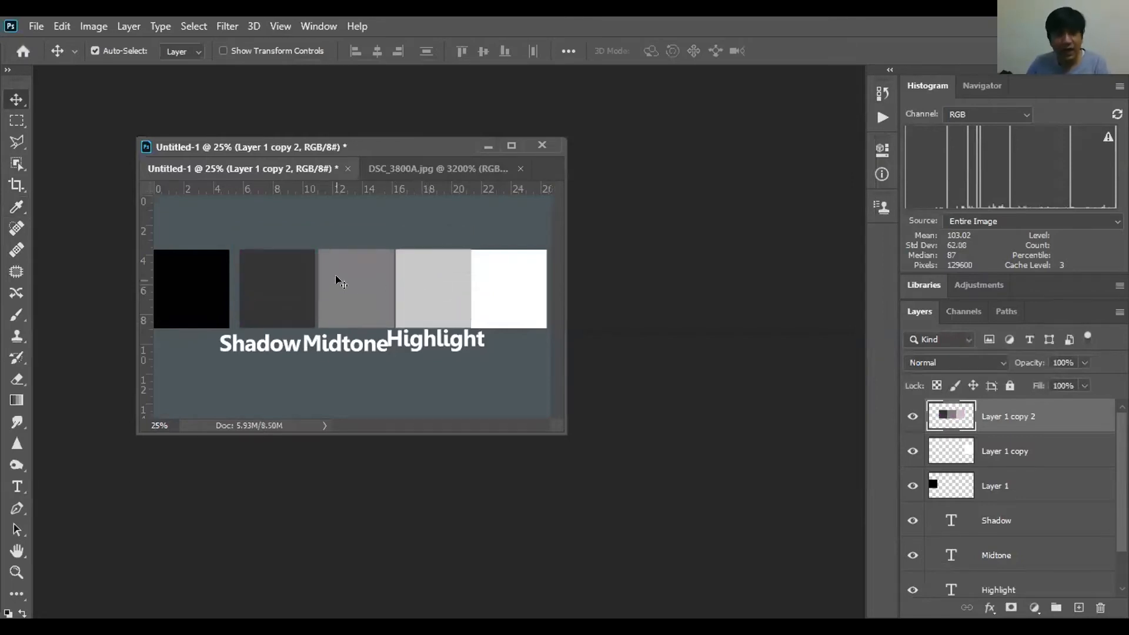
key("w")
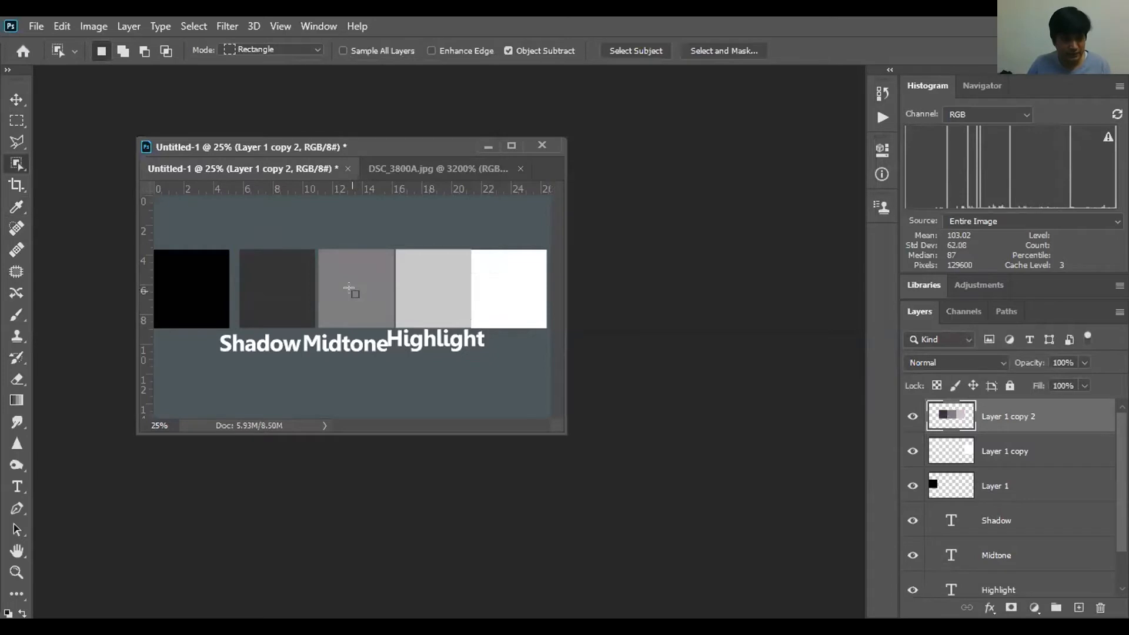
key("shift+w")
key("shift+w")
left_click(344, 279)
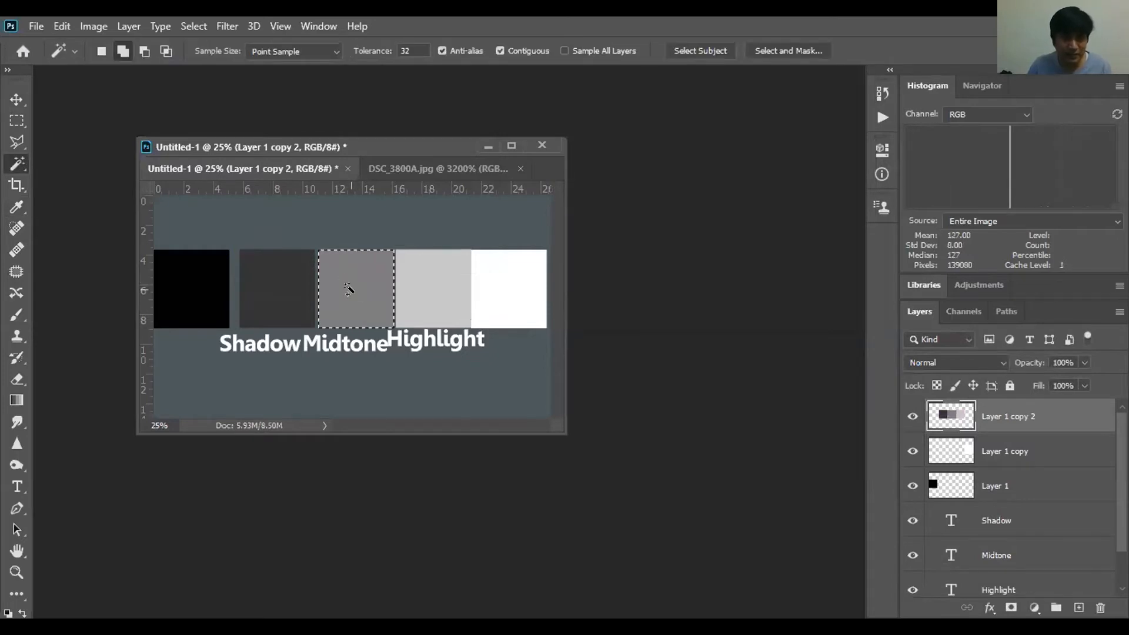
key("Delete")
key("v")
key("Delete")
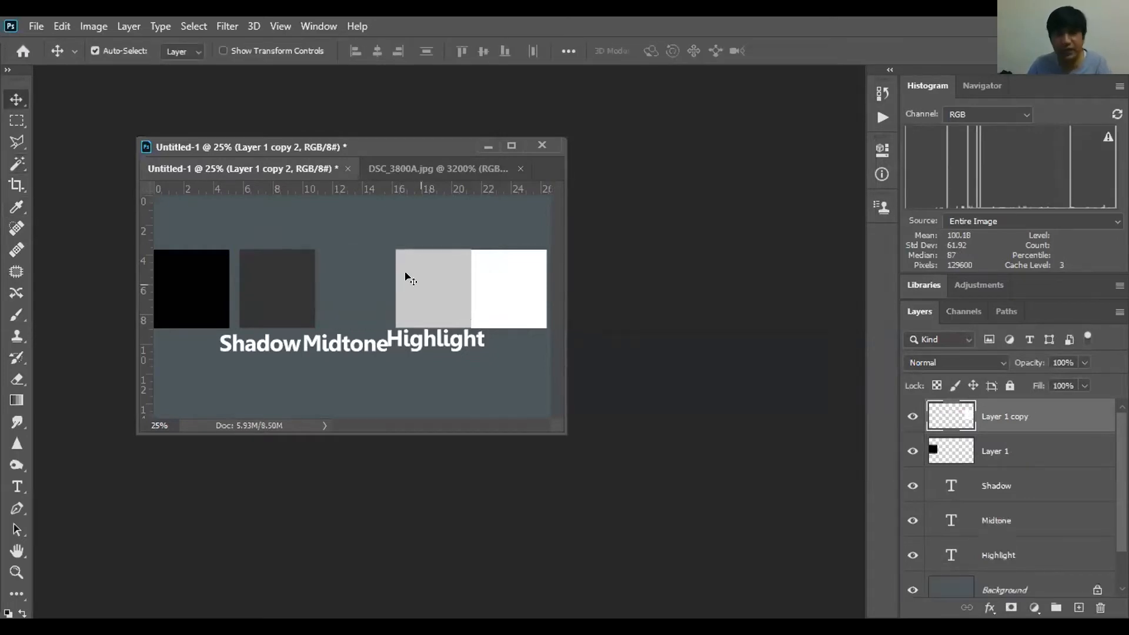
key("ctrl+v")
Line up the black, gray and white squares above the Shadow, Midtone and Highlight labels and merge them into one layer
left_click_drag(371, 314, 381, 274)
left_click_drag(224, 314, 310, 292)
left_click_drag(472, 275, 419, 275)
left_click(276, 269)
left_click(346, 274, "shift")
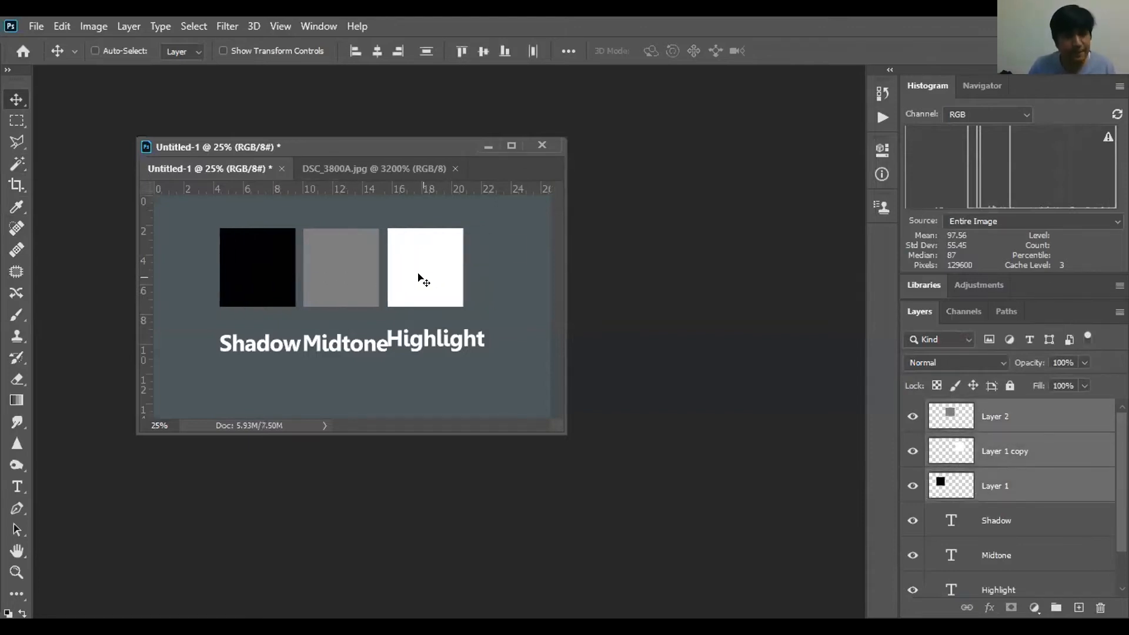
key("ctrl+e")
left_click(426, 254)
Select all three squares with the Magic Wand, apply the Average blur filter to them, and clear the selection
key("w")
left_click(276, 269)
left_click(341, 271, "shift")
left_click(409, 273, "shift")
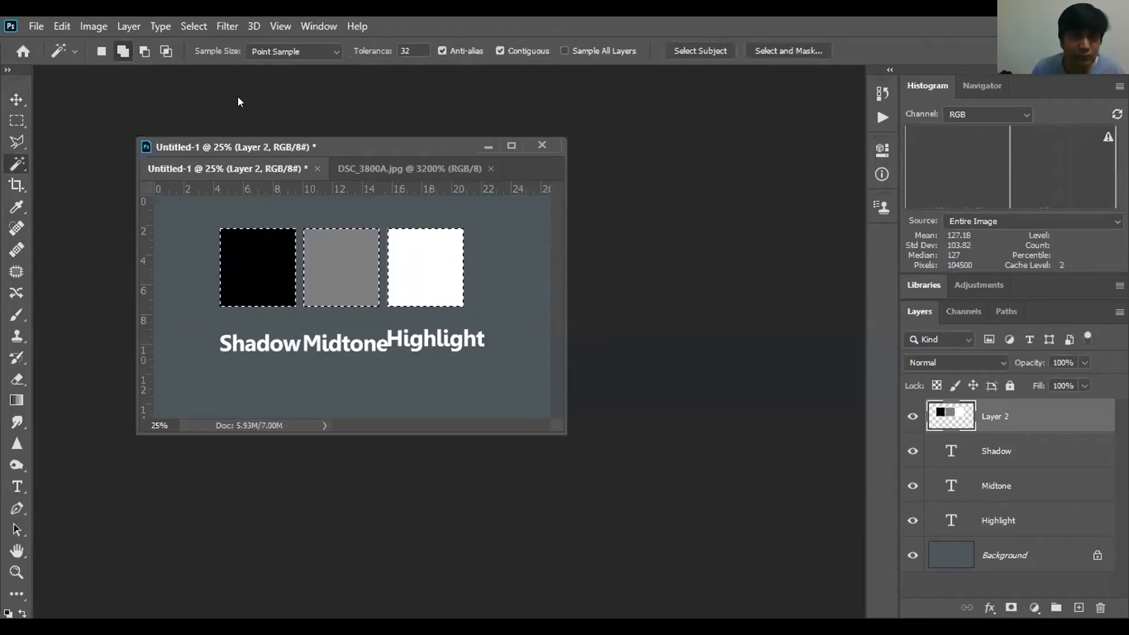
left_click(227, 26)
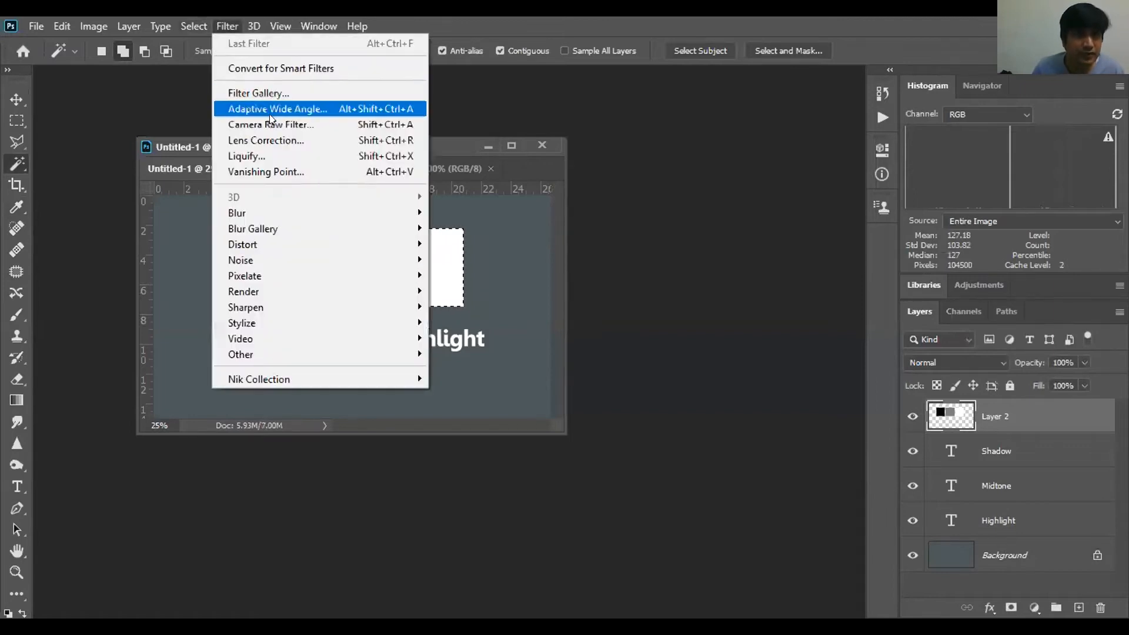
mouse_move(269, 211)
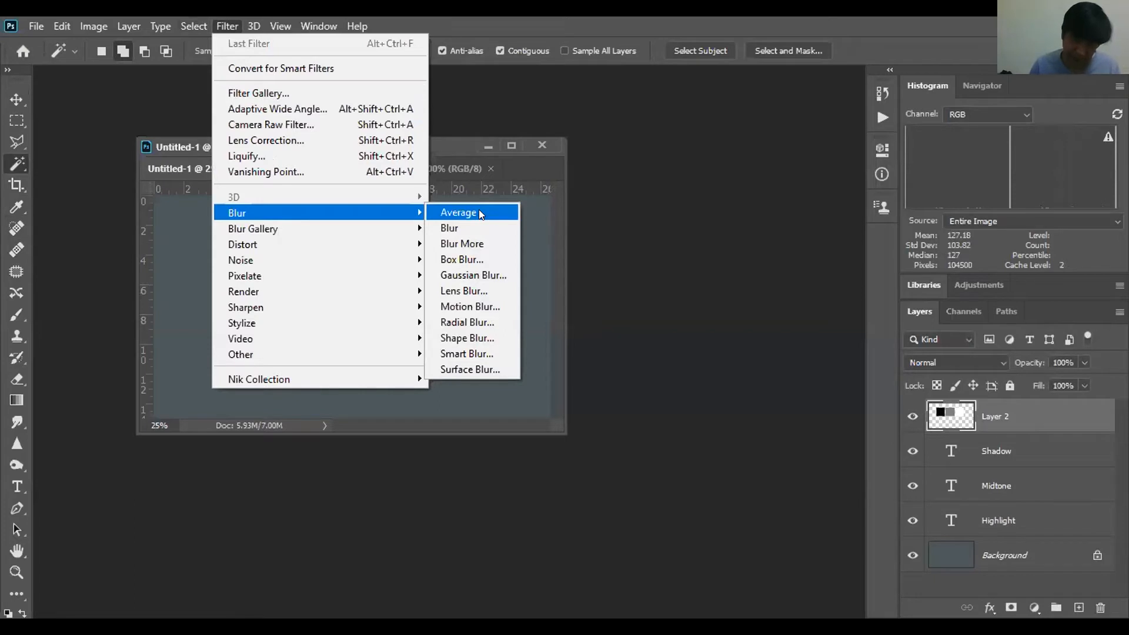
left_click(478, 211)
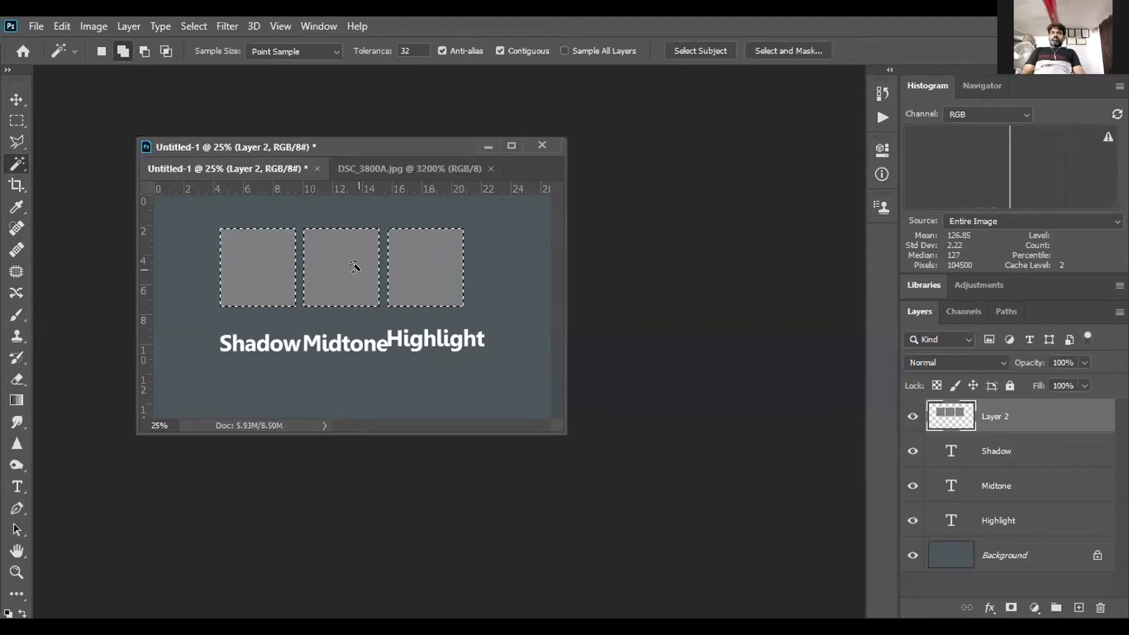
key("ctrl+d")
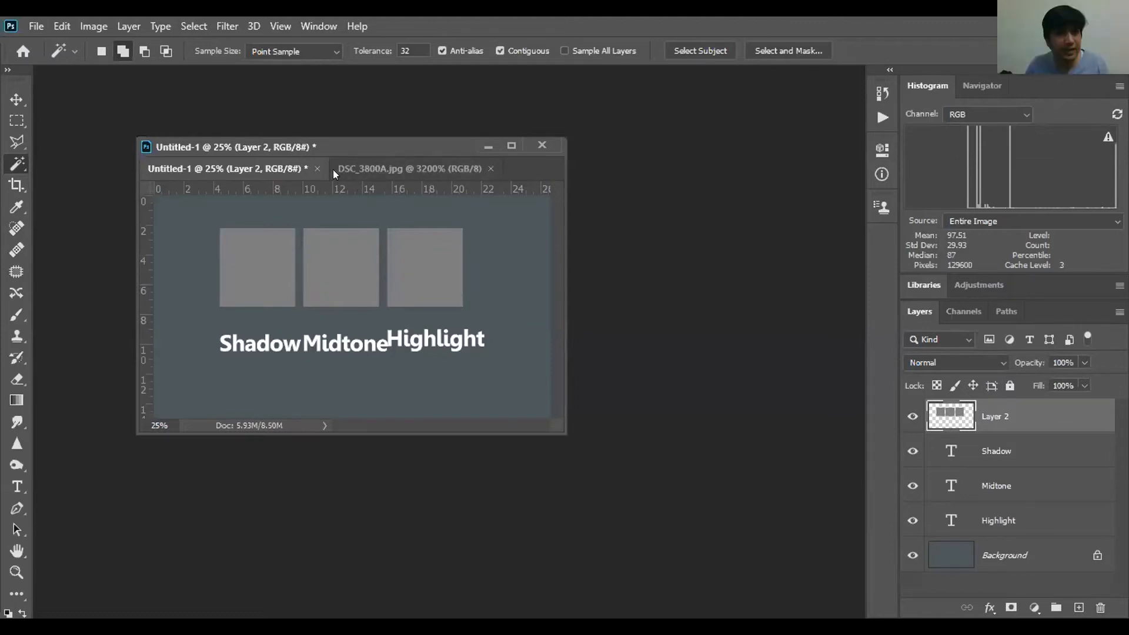
Close the Untitled-1 document without saving its changes and fit the DSC_3800A.jpg photo in its window
left_click(317, 169)
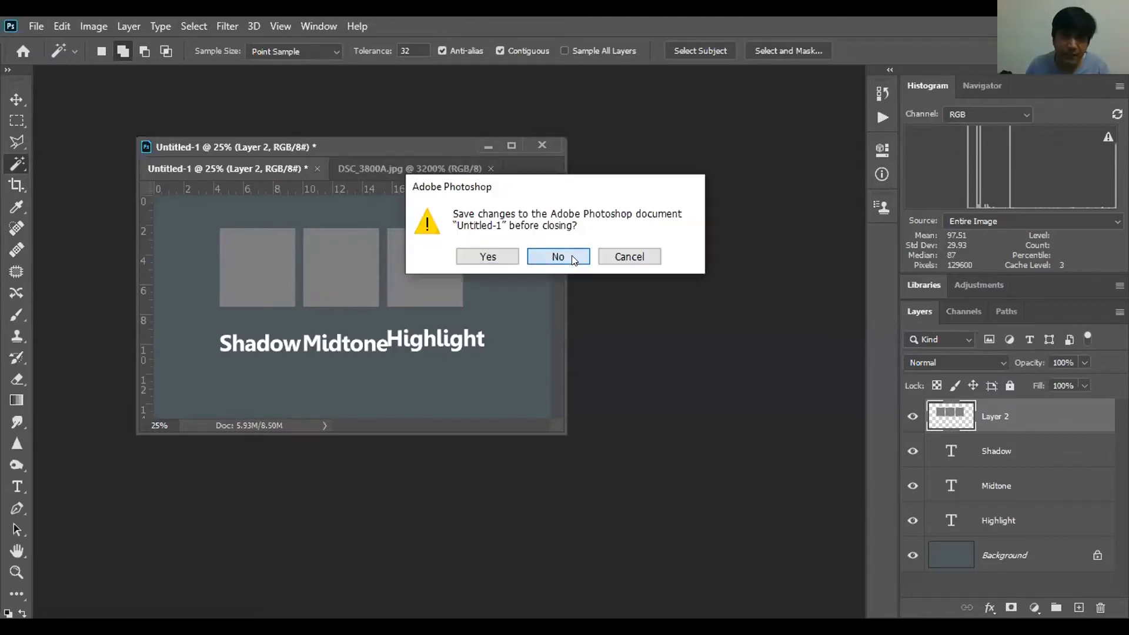
left_click(571, 255)
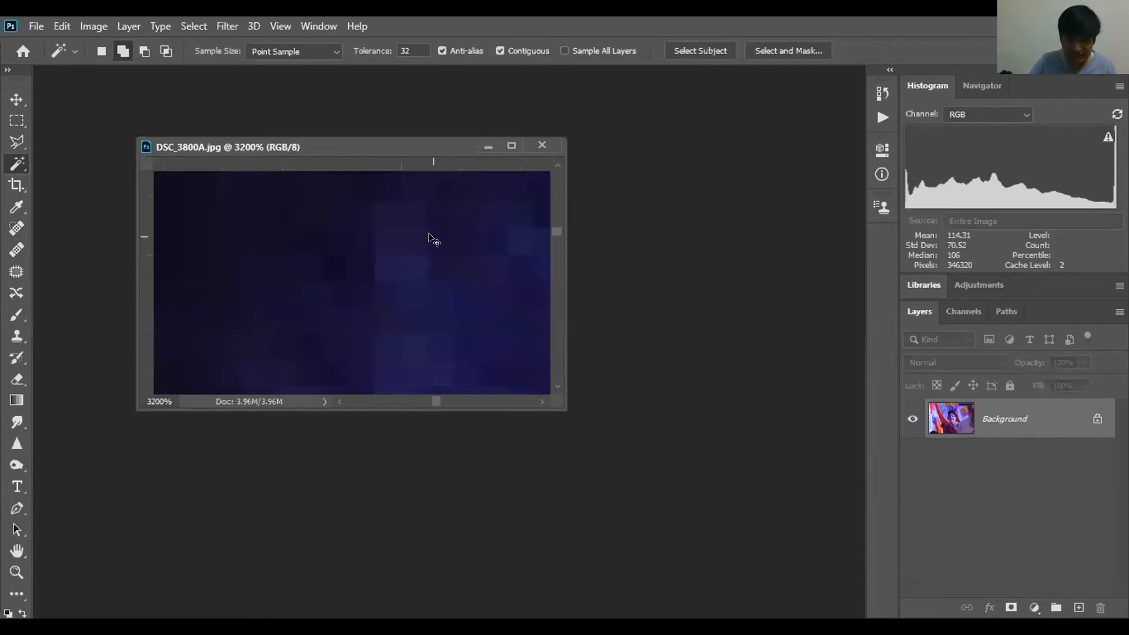
key("ctrl+0")
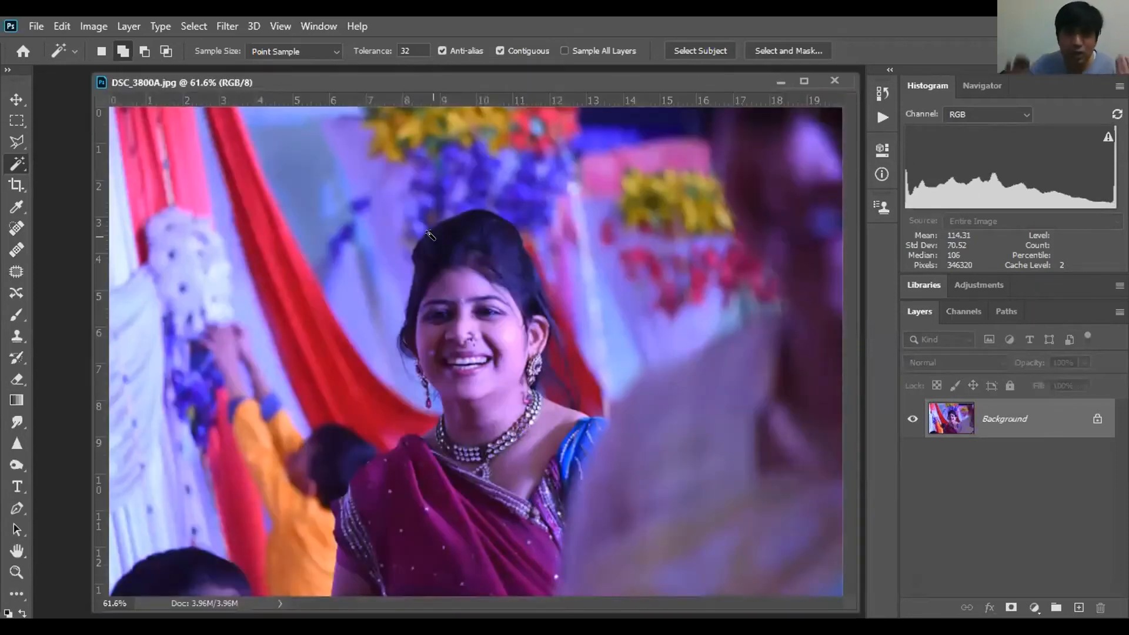
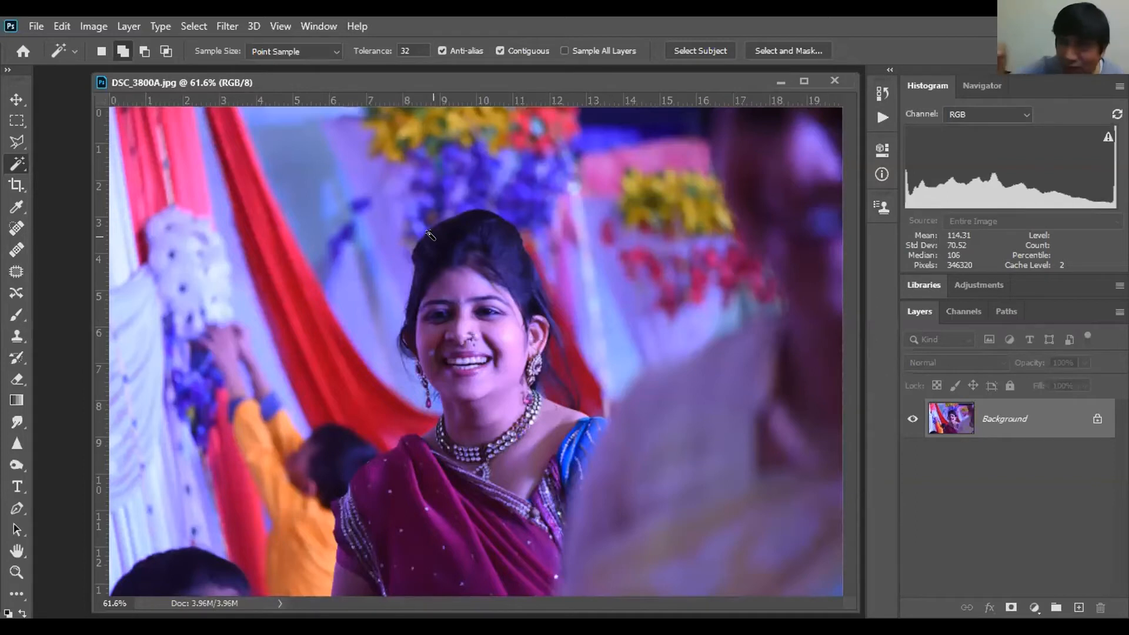
Examine the color of the individual pixels in the woman's dark hair at up to 3200% magnification
key("z")
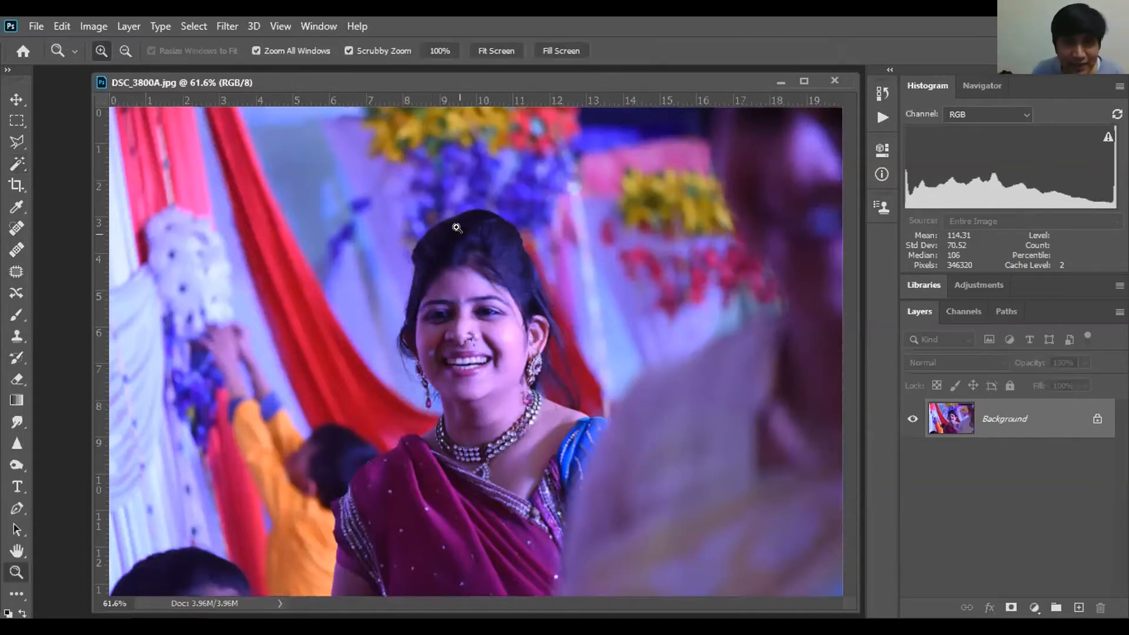
left_click(457, 229)
left_click(510, 315)
left_click(442, 332)
left_click(341, 383)
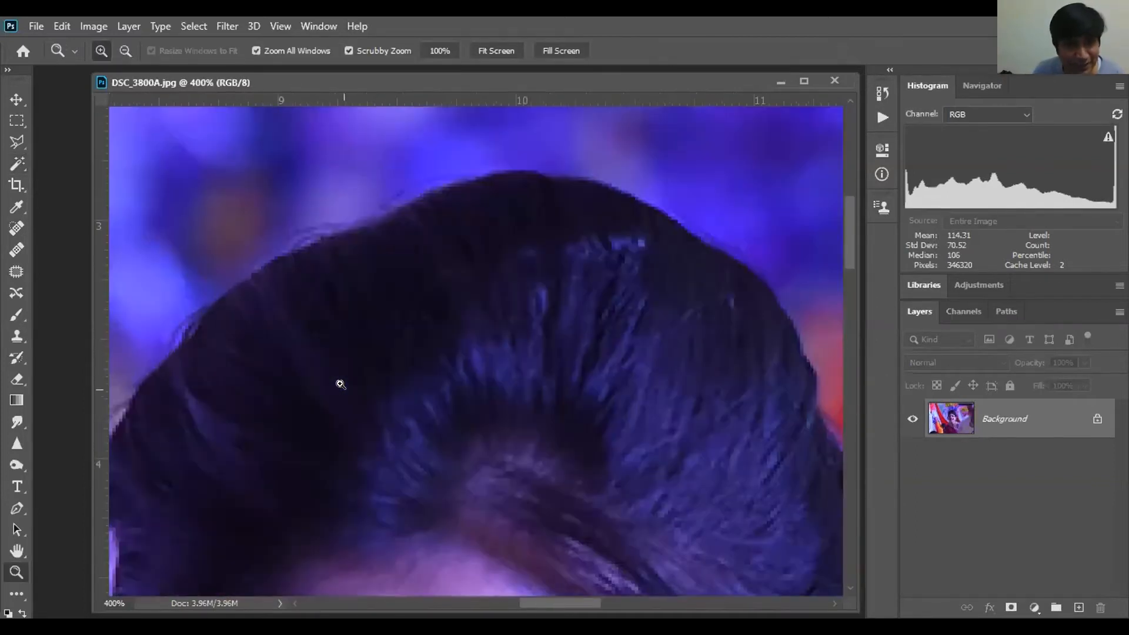
left_click(376, 393)
left_click(631, 318)
left_click(488, 385)
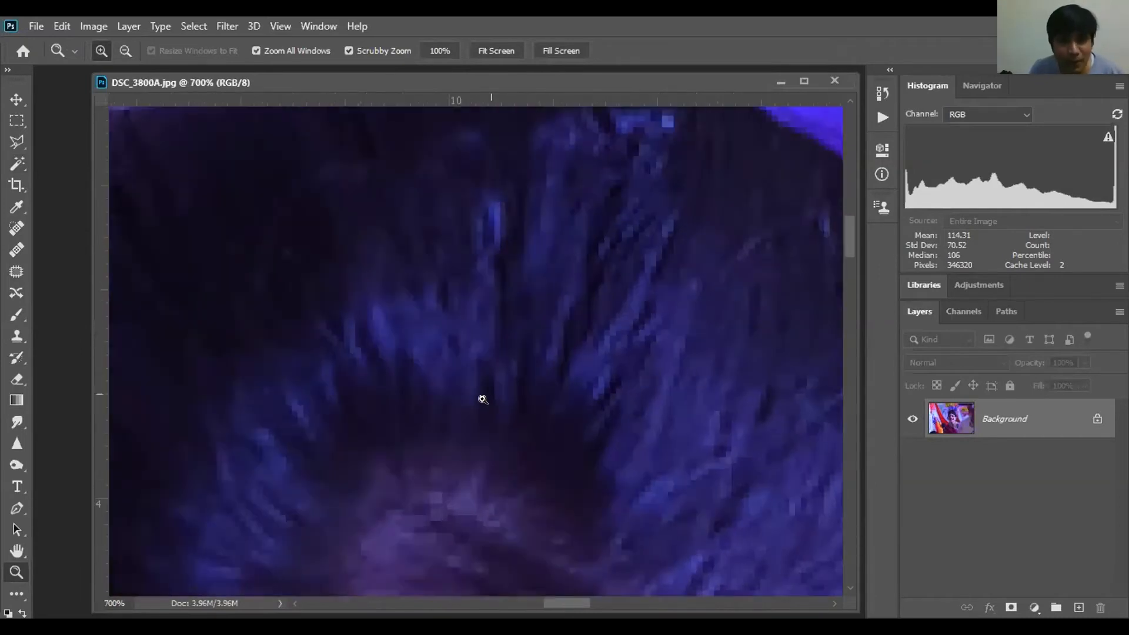
left_click(396, 360)
left_click(471, 323)
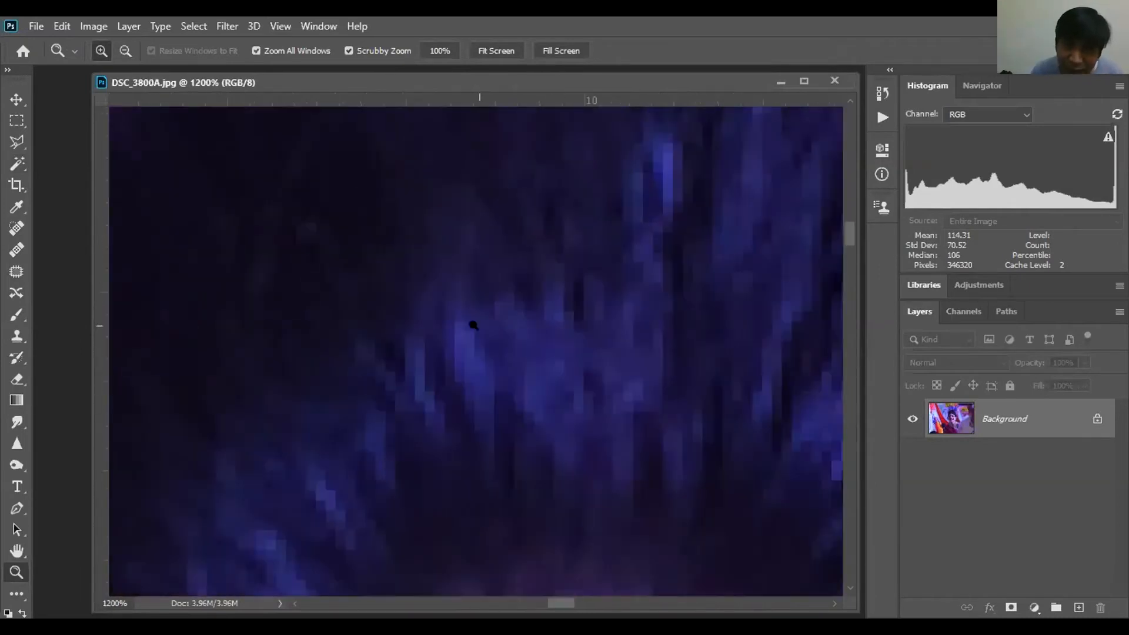
left_click(440, 340)
left_click(496, 423)
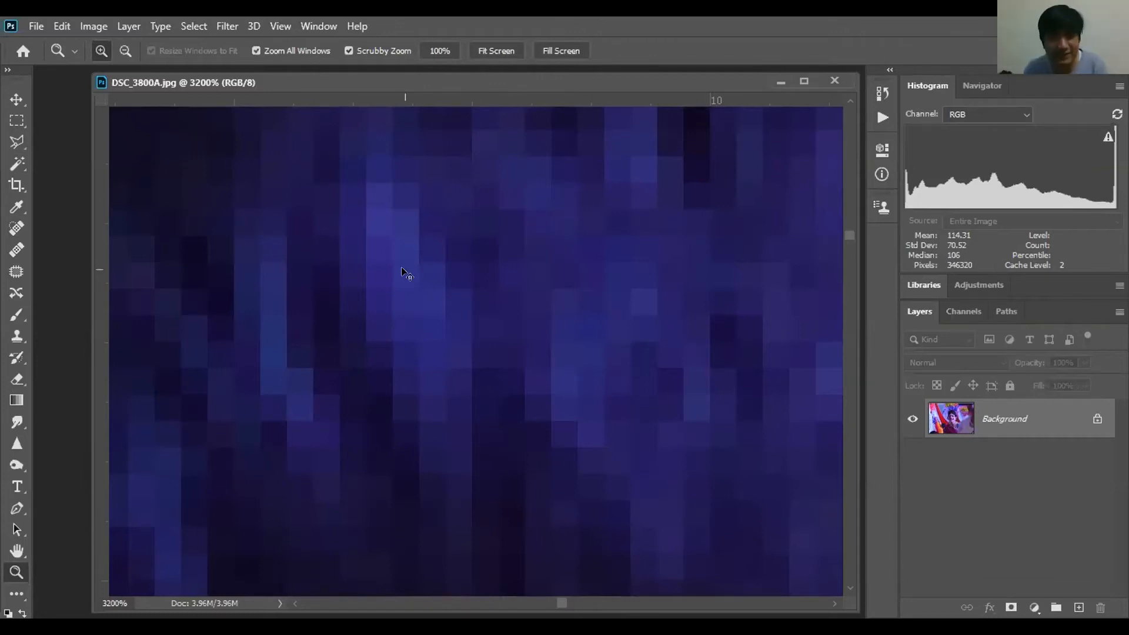
scroll(435, 270, "down", 5)
scroll(483, 322, "down", 10)
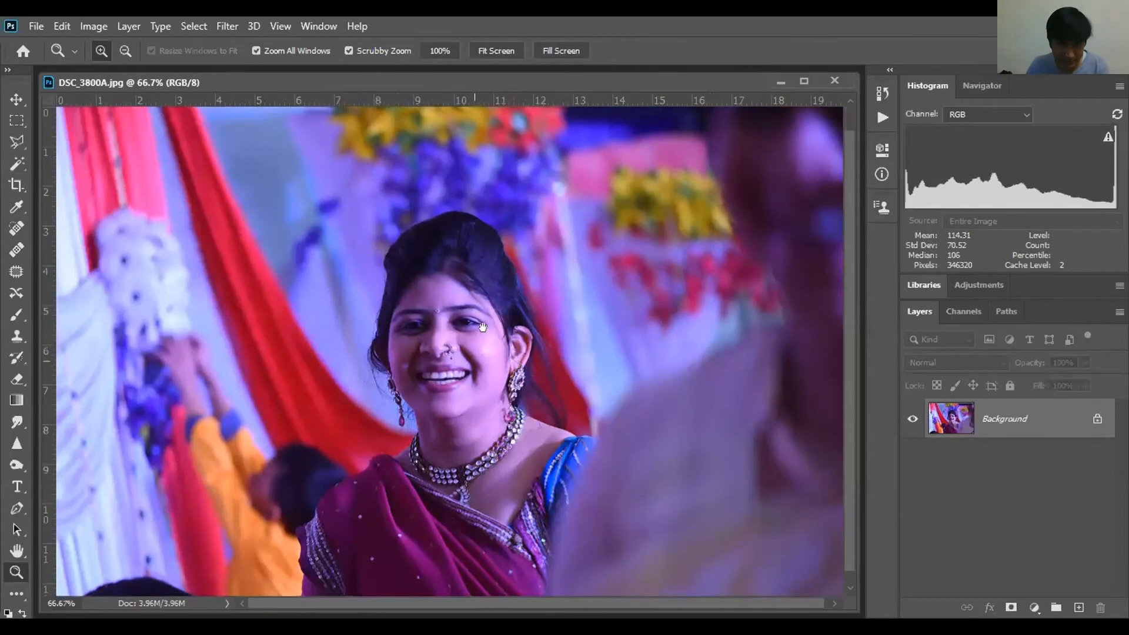
left_click_drag(483, 327, 474, 291)
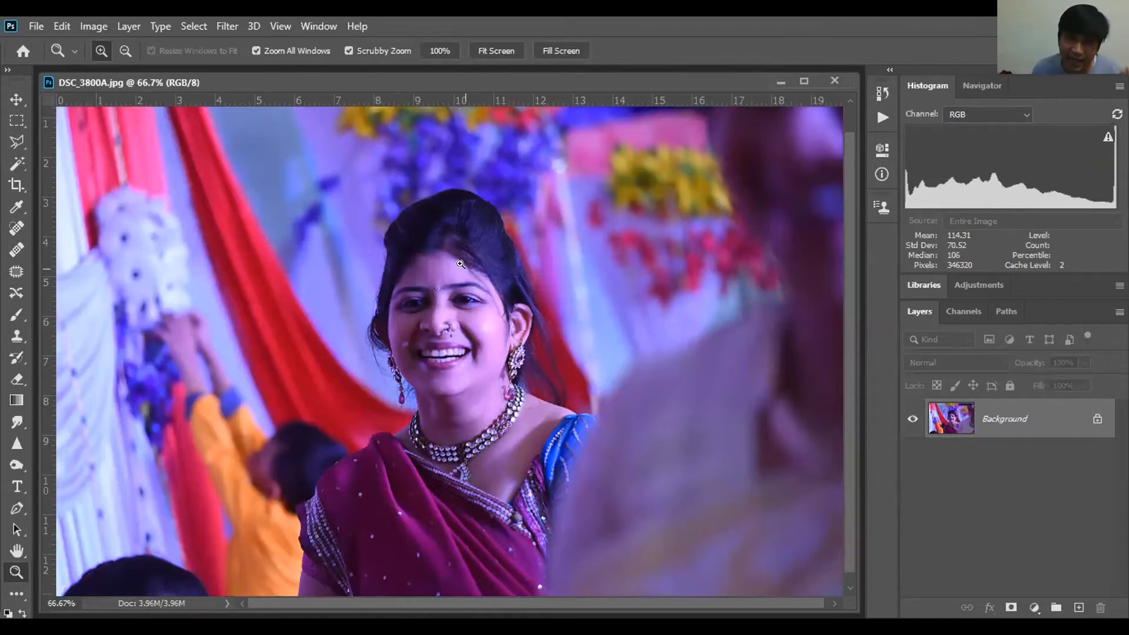
Duplicate the Background layer and outline a large area of the woman's dark hair with the lasso
left_click(430, 216)
left_click(443, 315)
left_click(430, 328)
left_click(469, 361)
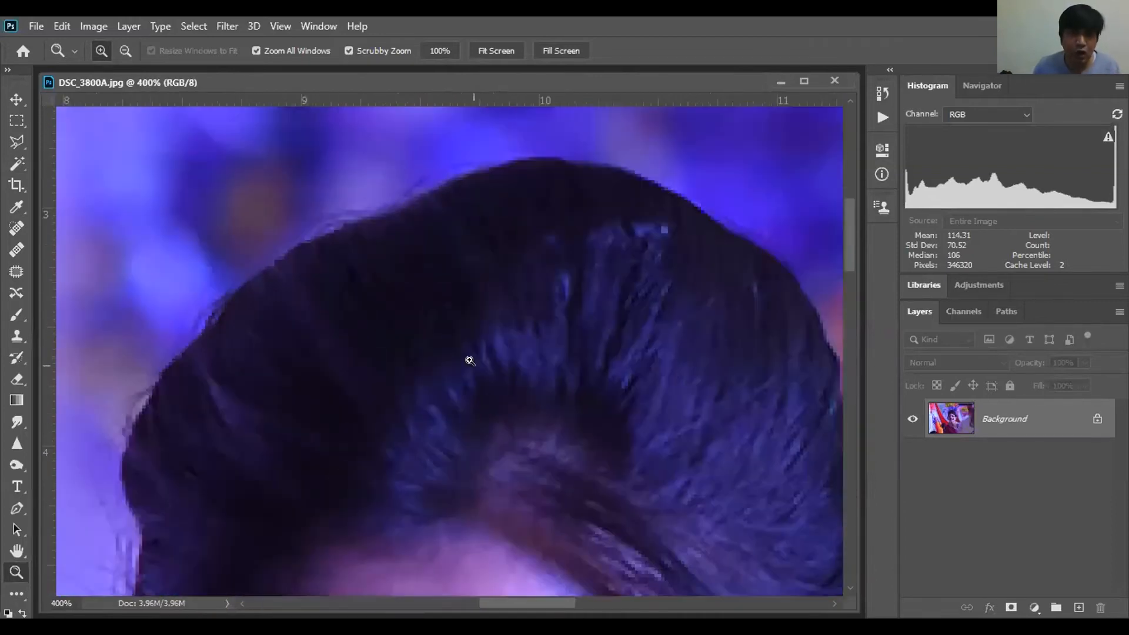
left_click(470, 361)
left_click(417, 315)
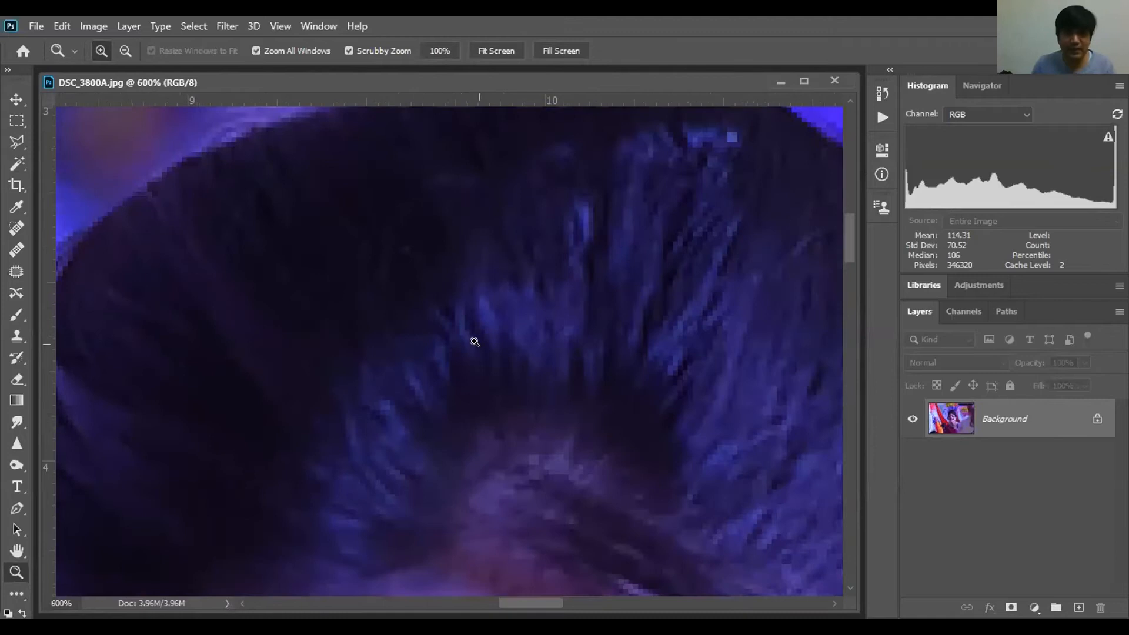
left_click(474, 340)
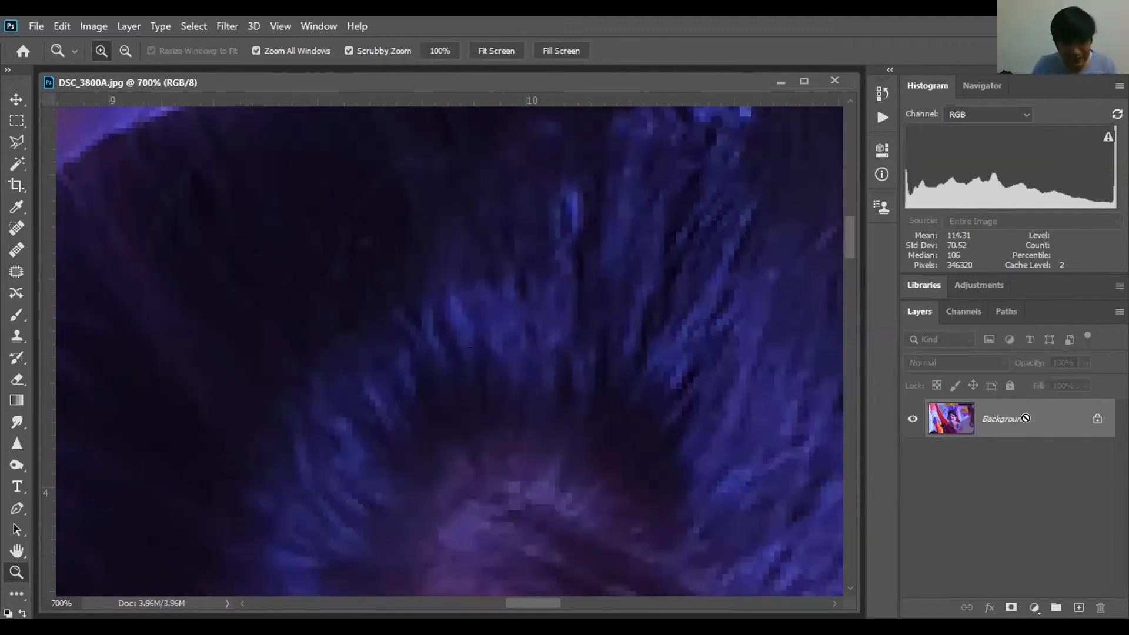
key("ctrl+j")
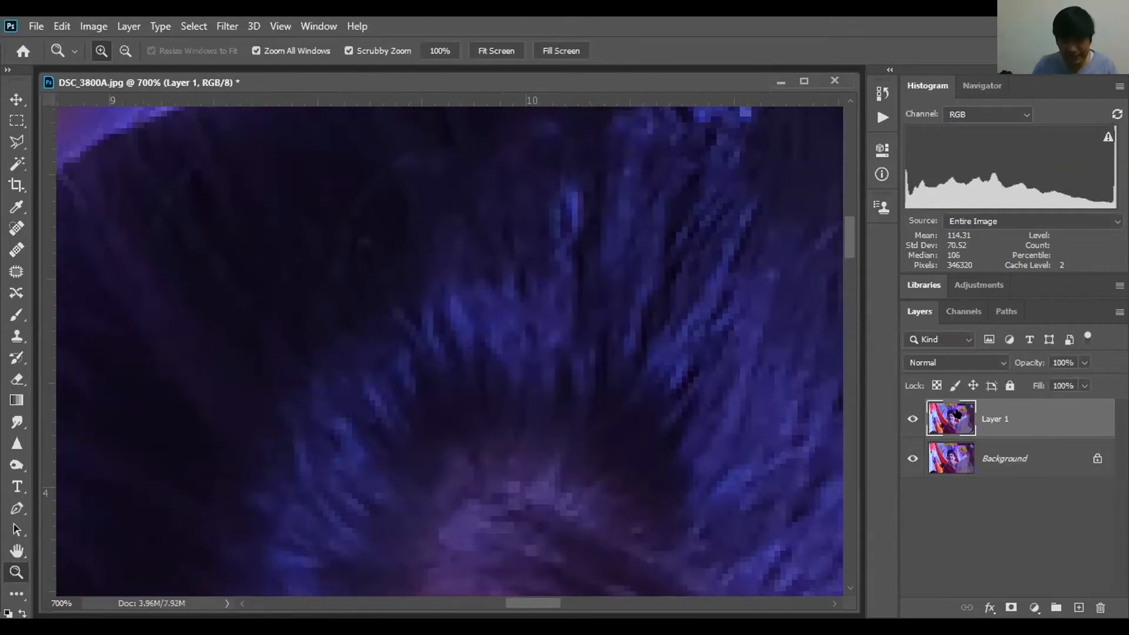
key("l")
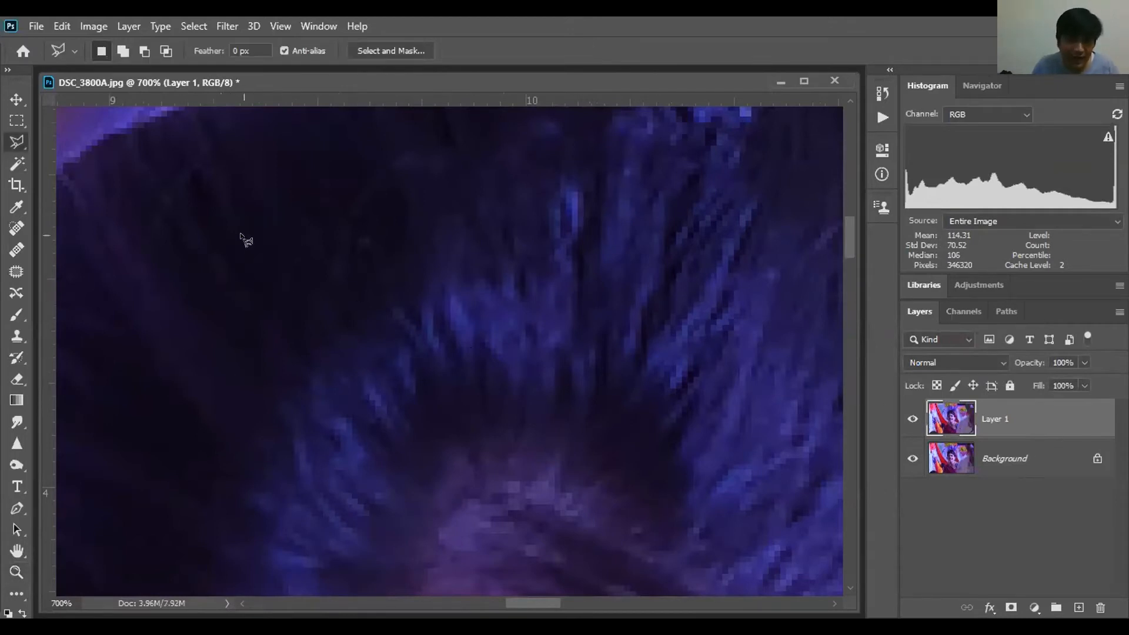
mouse_move(189, 221)
left_mouse_down()
mouse_move(244, 166)
mouse_move(309, 132)
mouse_move(420, 110)
mouse_move(634, 128)
mouse_move(787, 179)
mouse_move(821, 274)
mouse_move(822, 369)
mouse_move(808, 429)
mouse_move(747, 458)
mouse_move(495, 449)
mouse_move(414, 471)
mouse_move(242, 552)
mouse_move(178, 535)
mouse_move(108, 415)
mouse_move(119, 325)
mouse_move(162, 227)
left_mouse_up()
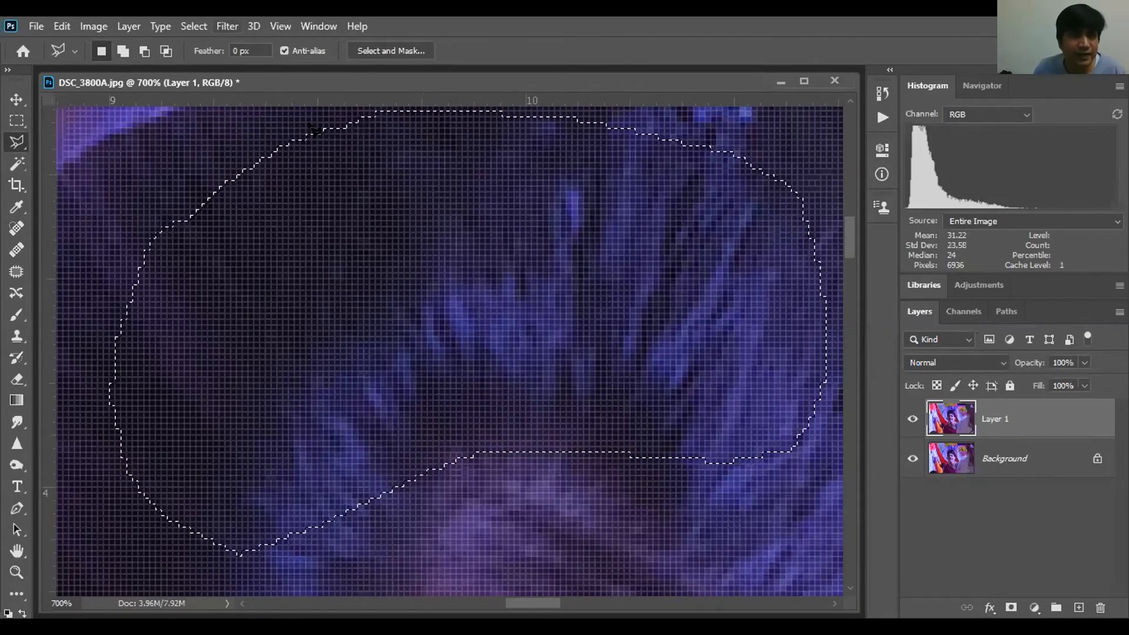
Apply the Average blur filter to the selected hair area and clear the selection
left_click(226, 26)
mouse_move(267, 212)
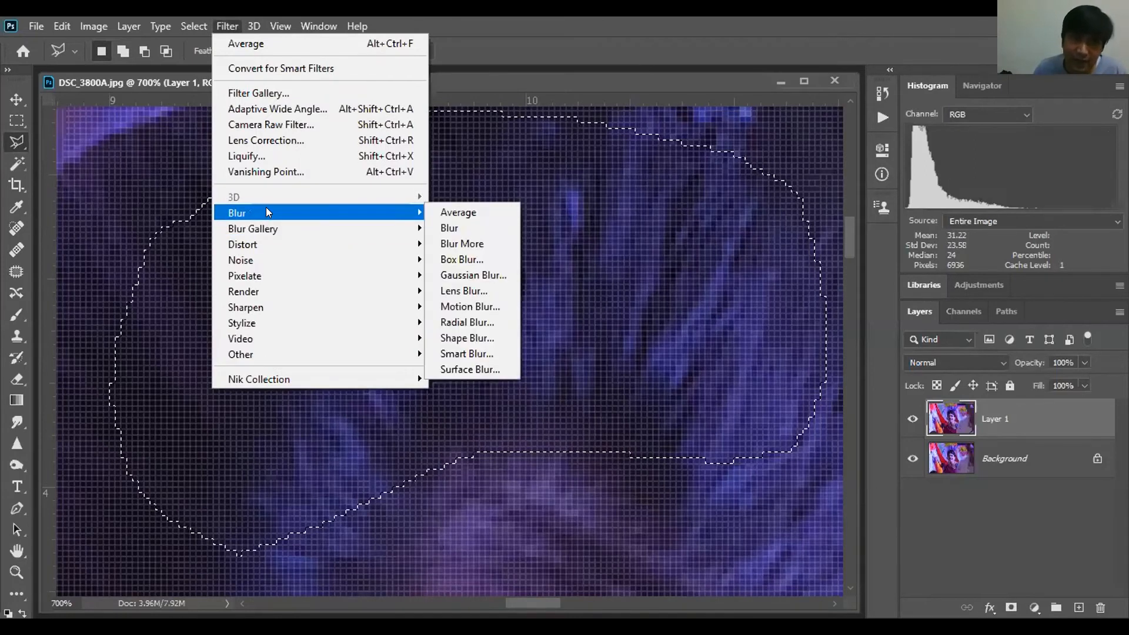
left_click(476, 212)
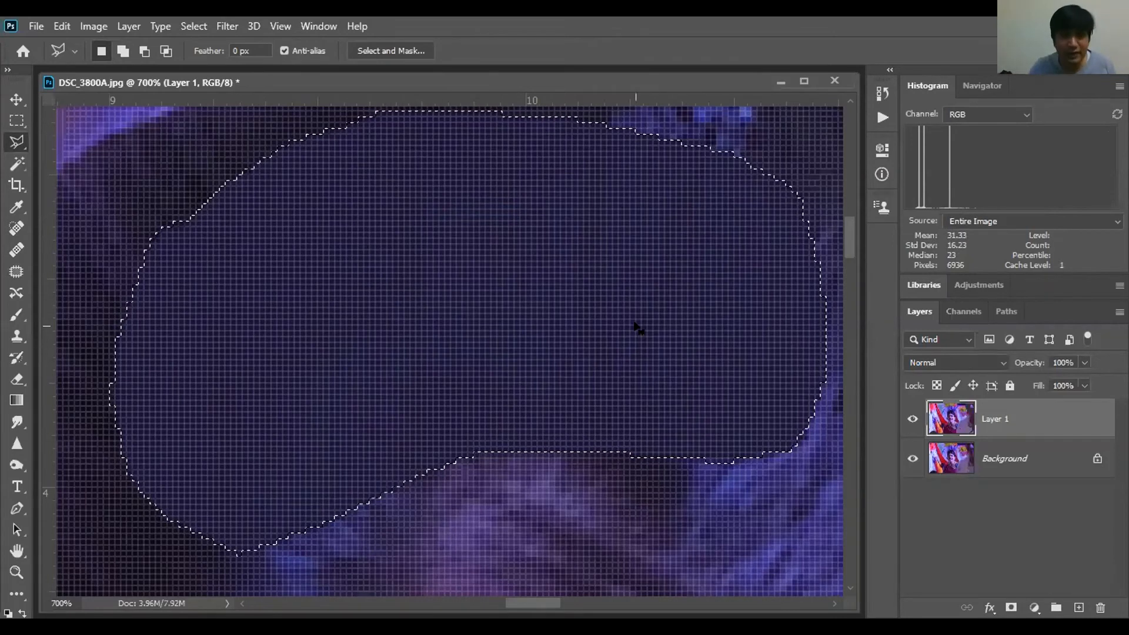
key("ctrl+d")
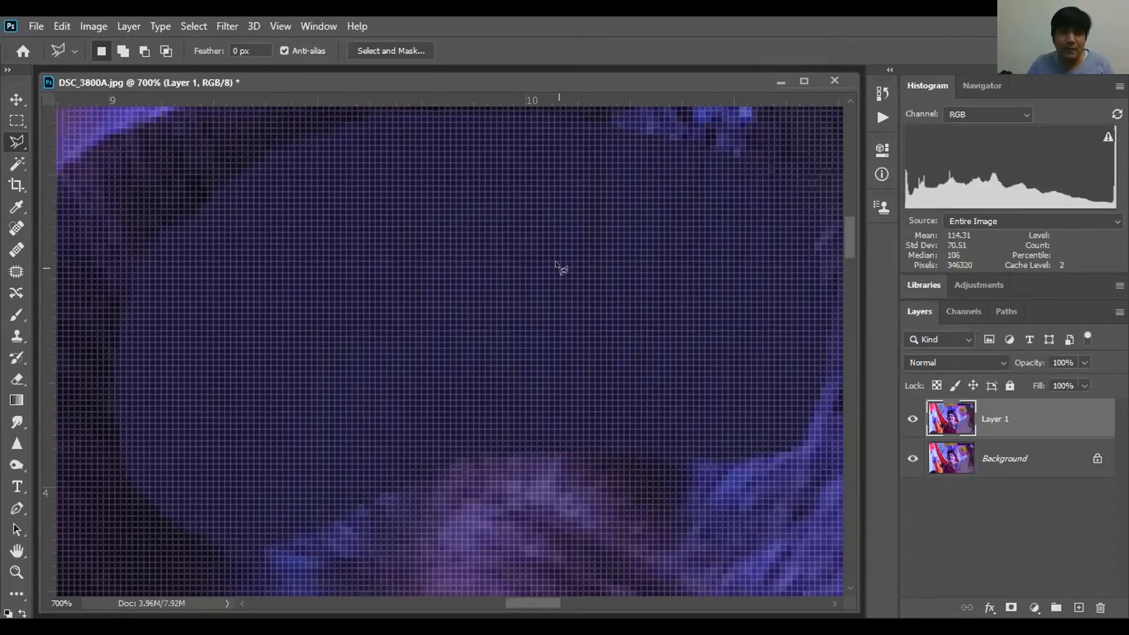
Neutralize the blue cast in Levels by sampling the averaged hair area as the gray point
left_click(18, 208)
right_click(19, 208)
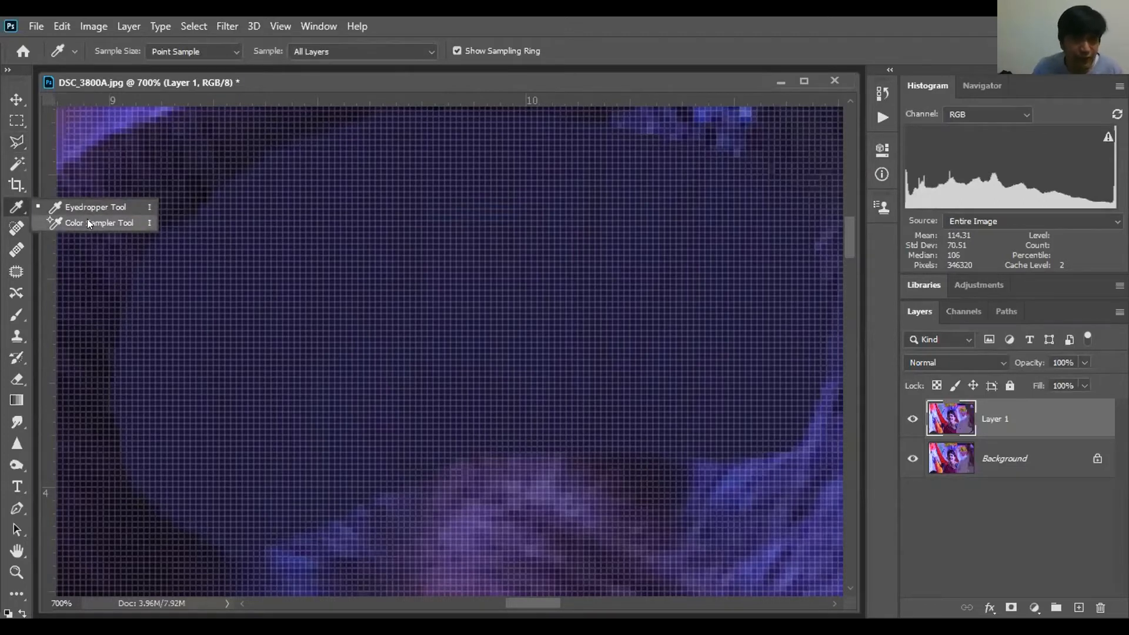
left_click(15, 207)
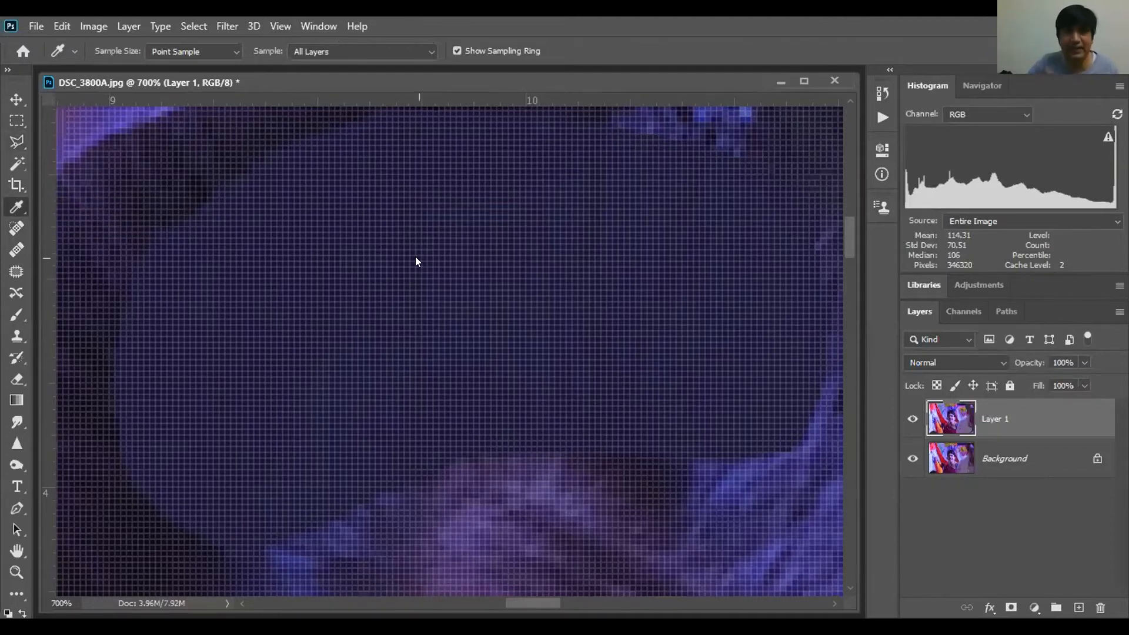
key("ctrl+l")
left_click_drag(691, 91, 841, 87)
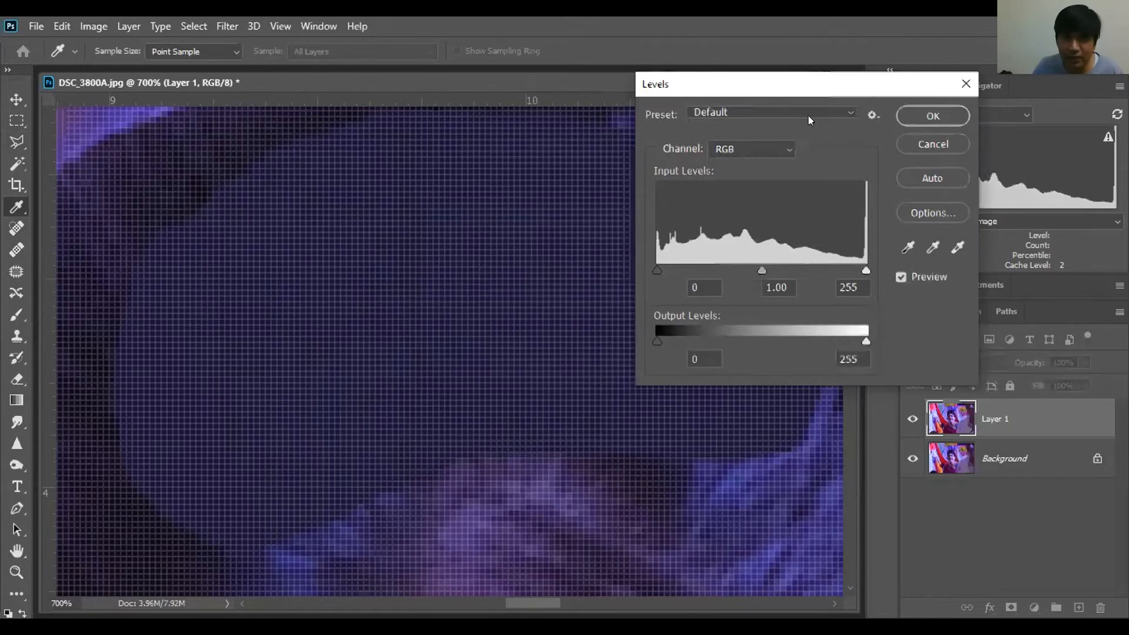
left_click(932, 248)
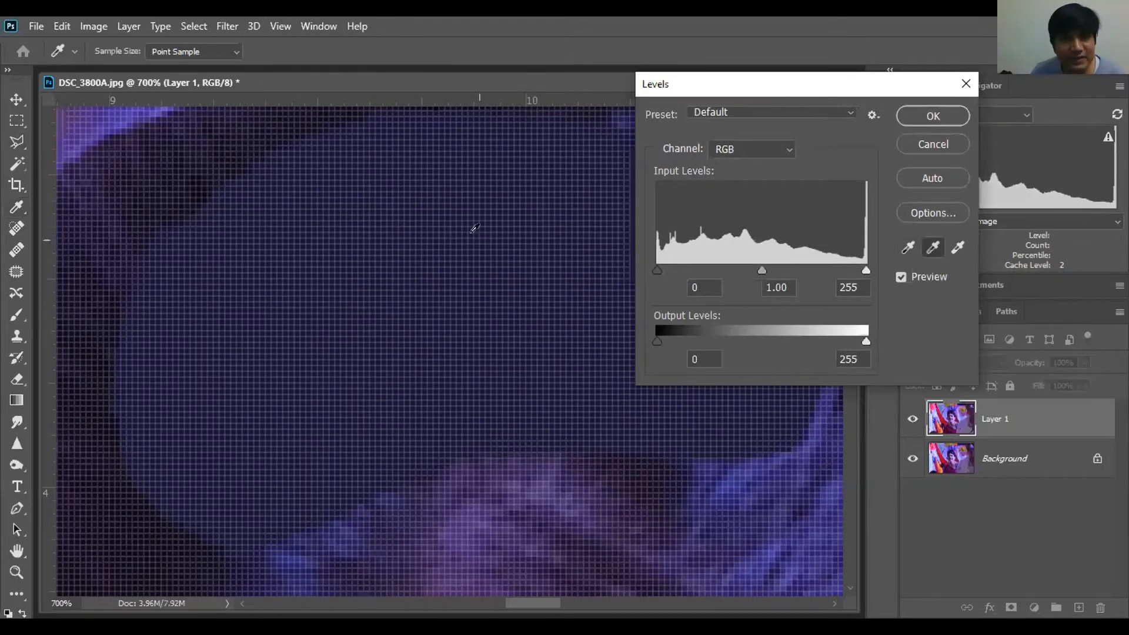
left_click(443, 268)
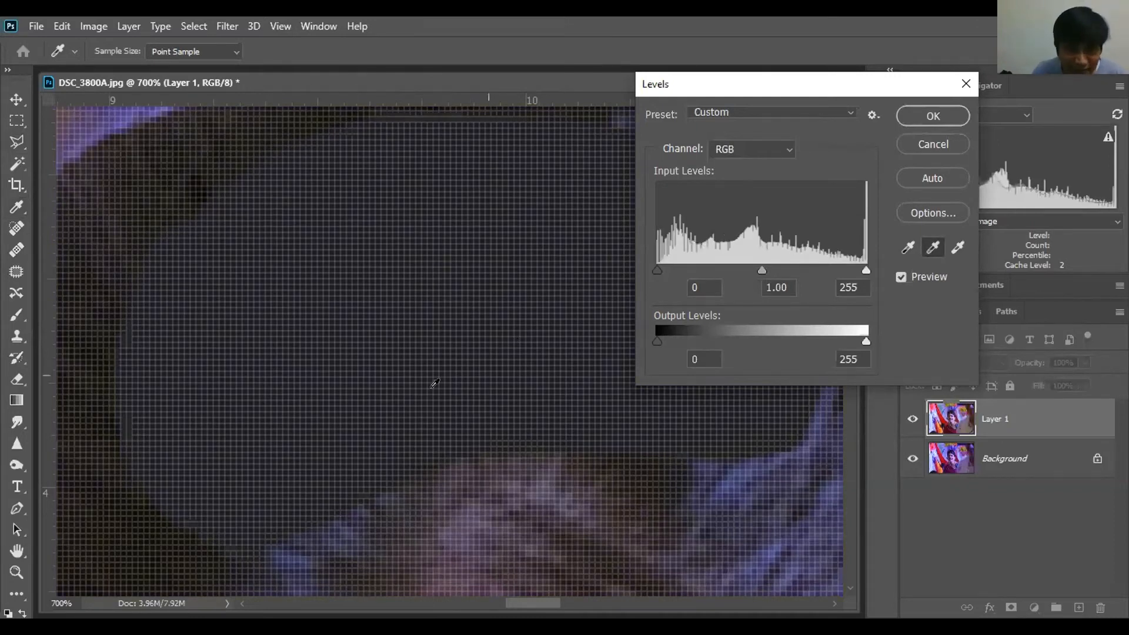
Compare the averaged hair color with and without the Levels preview at 3200% magnification
key("ctrl+plus")
key("ctrl+plus")
key("ctrl+plus")
key("ctrl+plus")
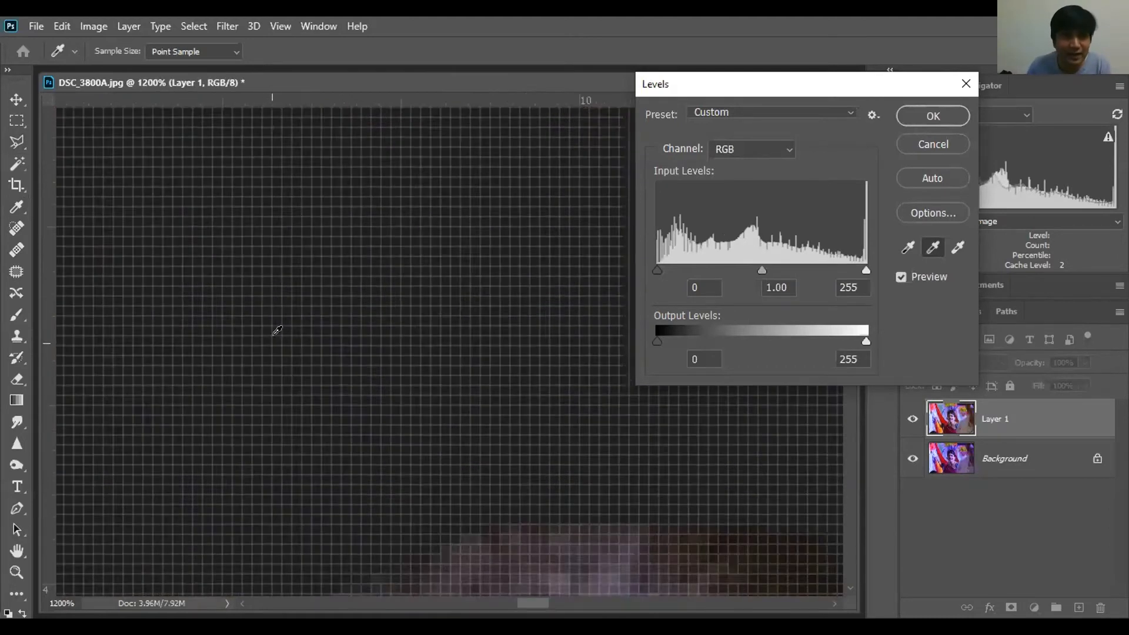
left_click(902, 277)
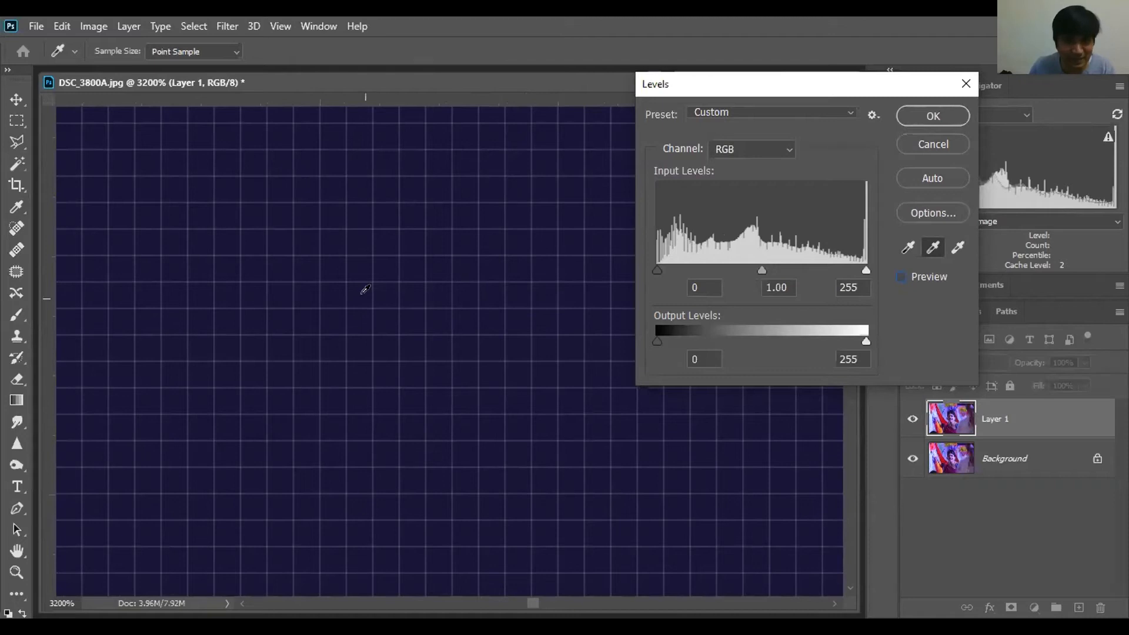
left_click(901, 276)
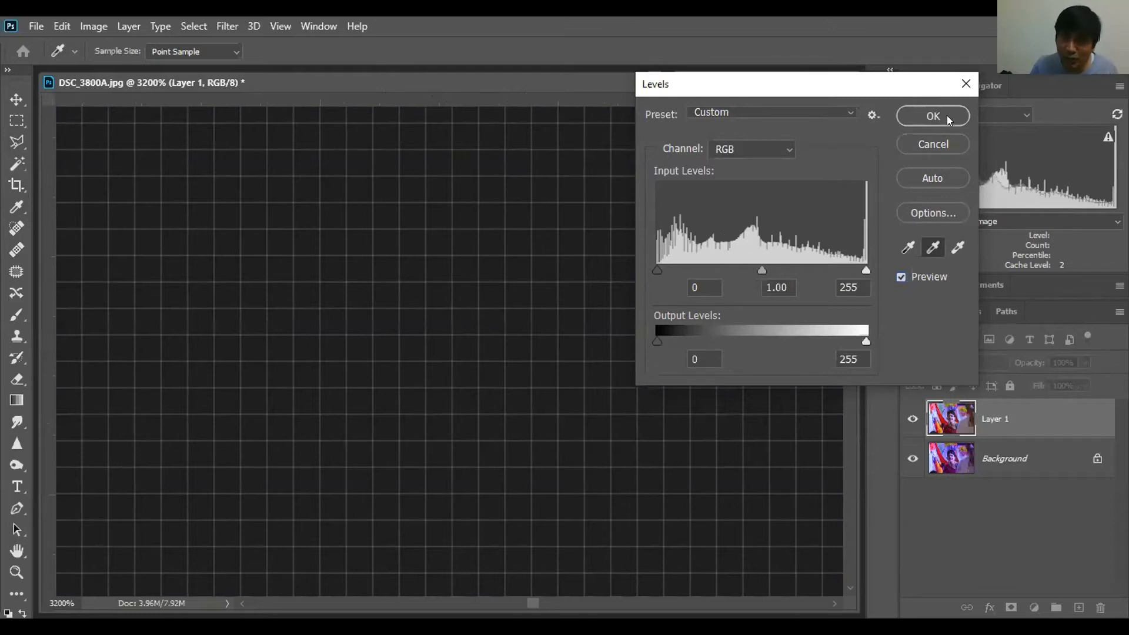
Save the current Levels settings as a preset named "MPA - For Blue Tone Photos"
left_click(872, 114)
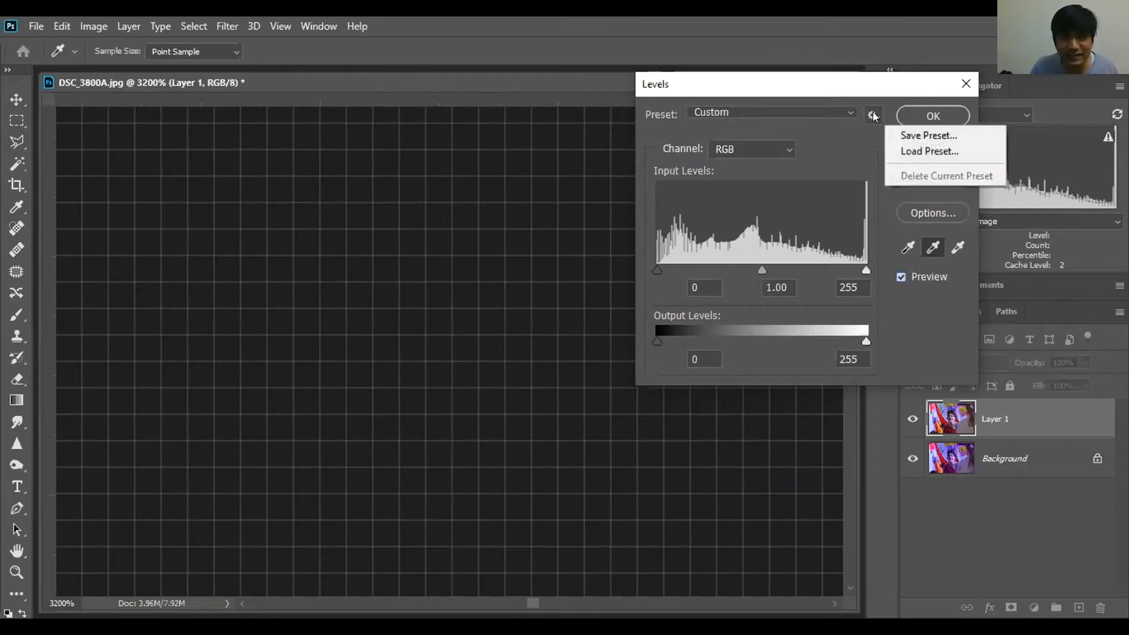
left_click(930, 138)
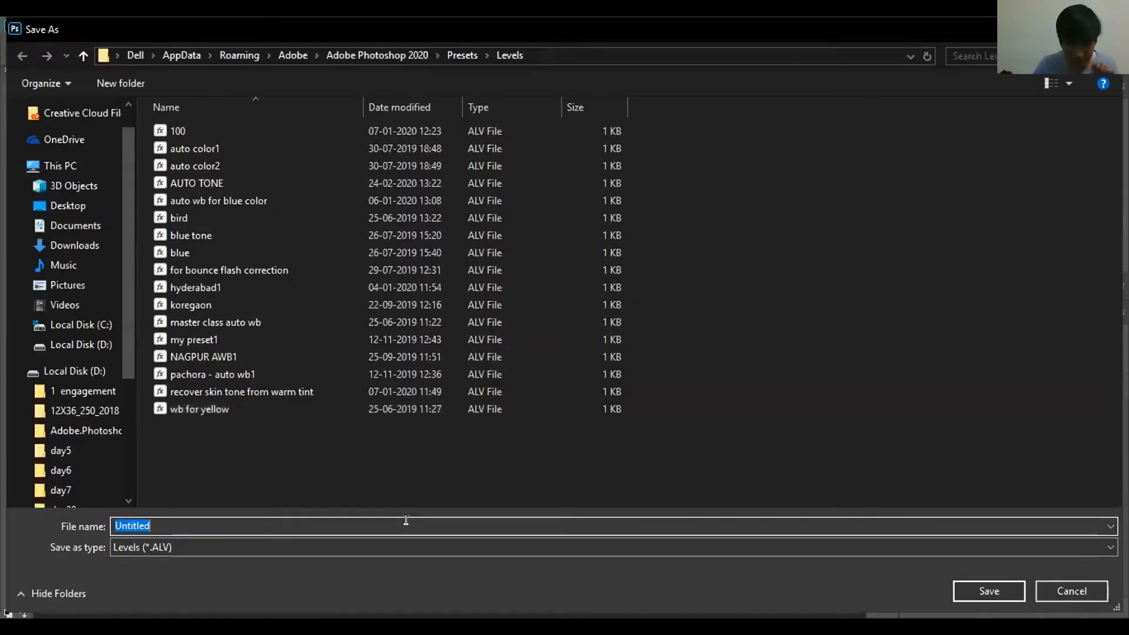
type("MPA ")
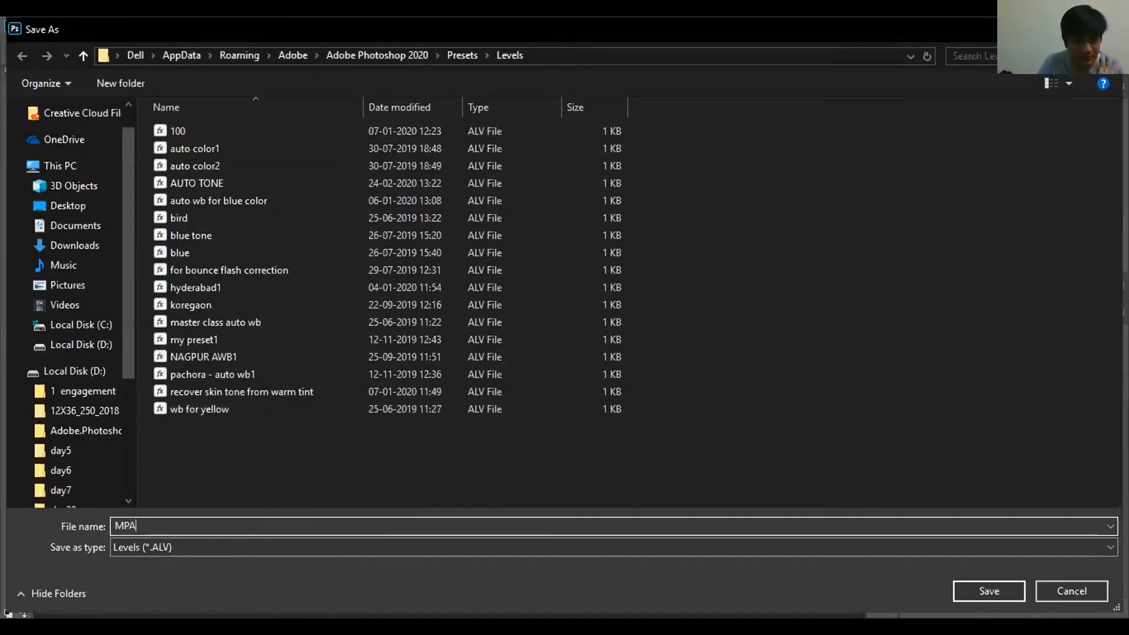
type("-")
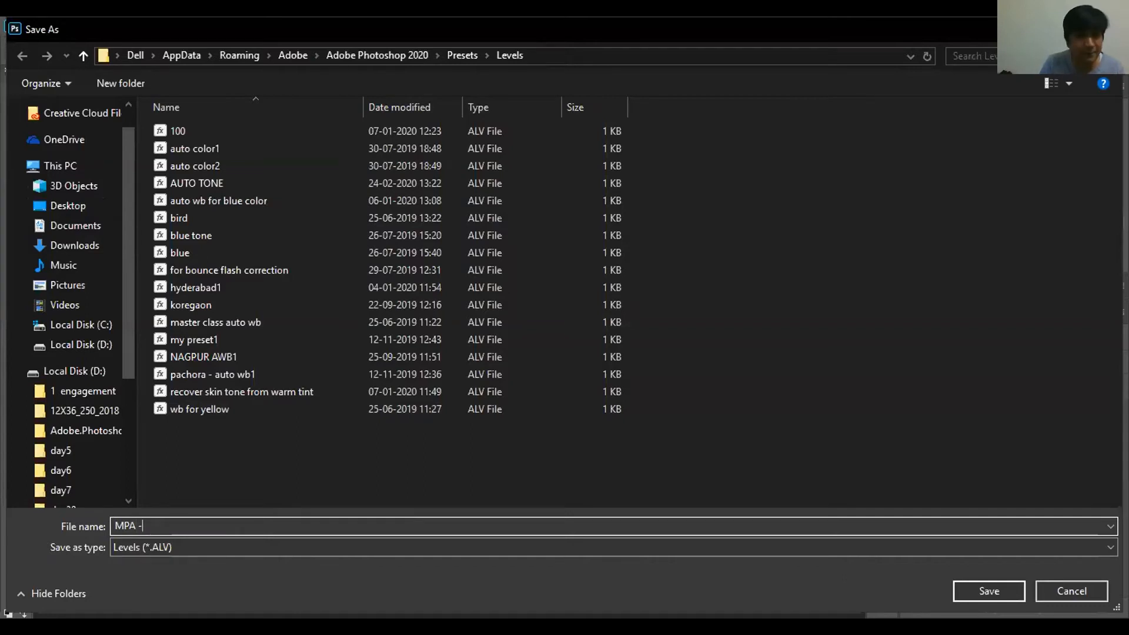
type(" For Blue Tone Ph")
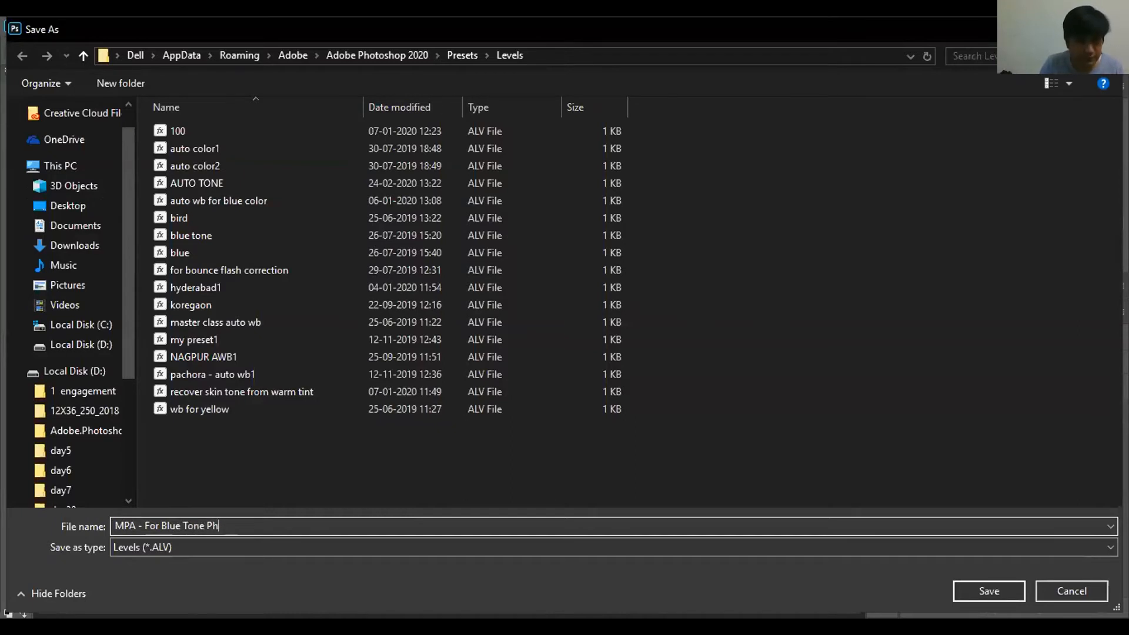
type("otos")
key("Return")
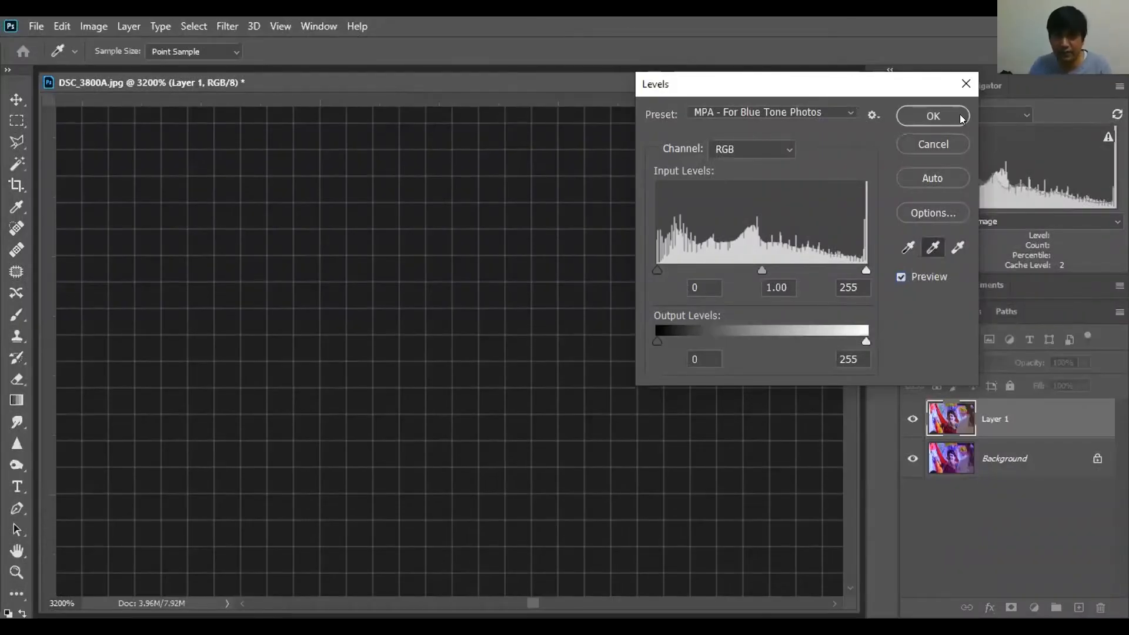
Apply the Levels correction to the duplicate layer and merge it down into the Background
left_click(945, 109)
key("ctrl+e")
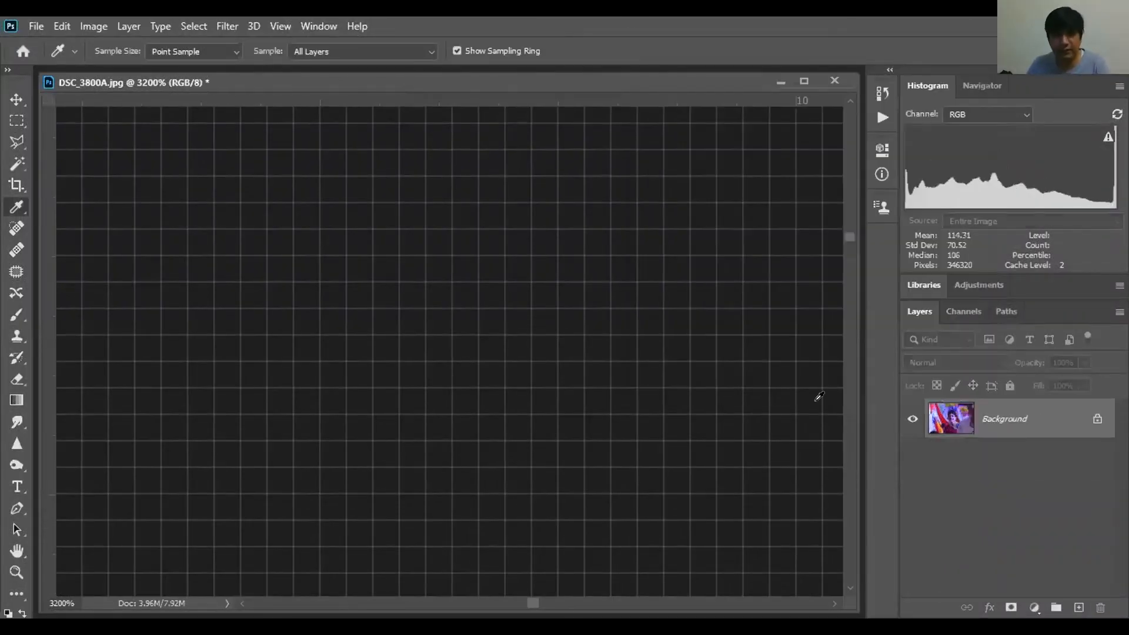
Try the Levels preset "MPA - For Blue Tone Photos" on the whole photo, compare it with the unadjusted image, and cancel
key("ctrl+0")
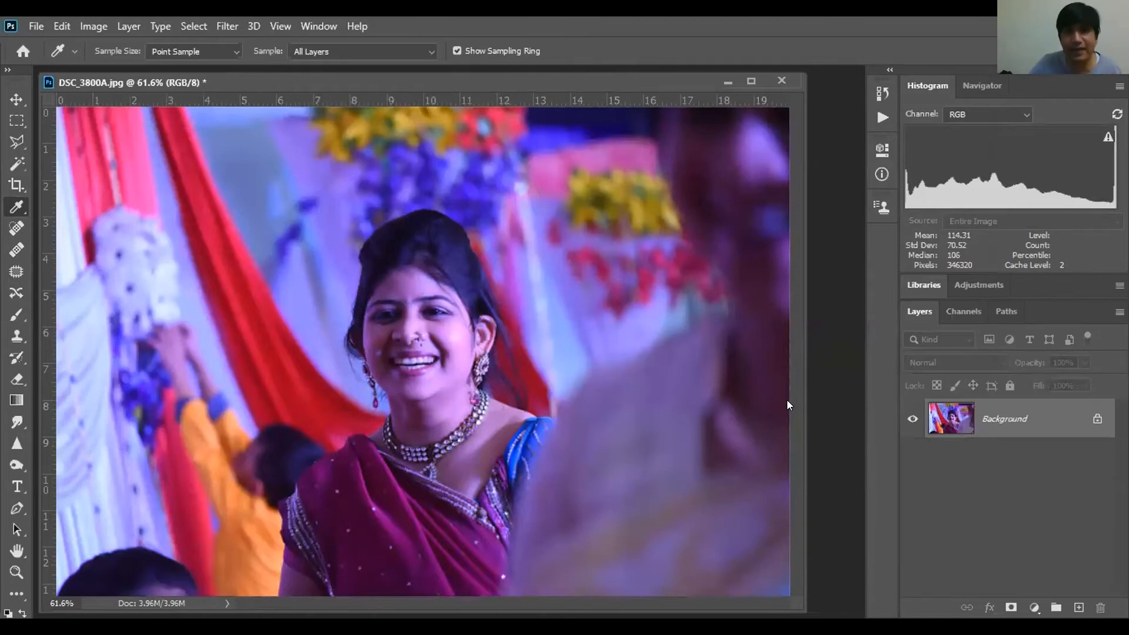
key("ctrl+l")
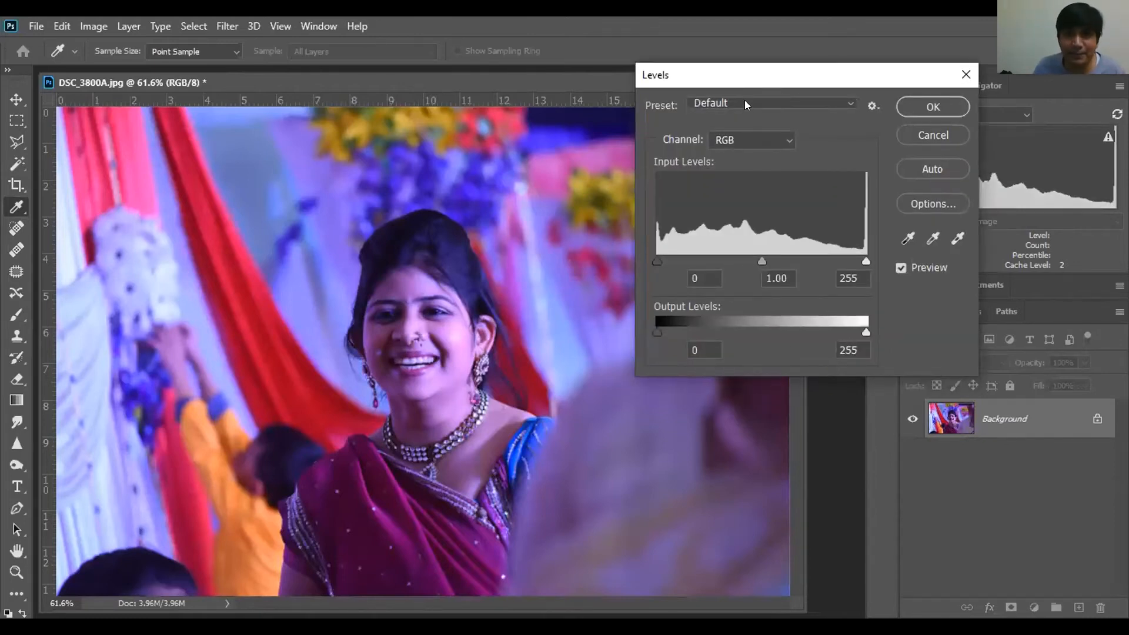
left_click(744, 101)
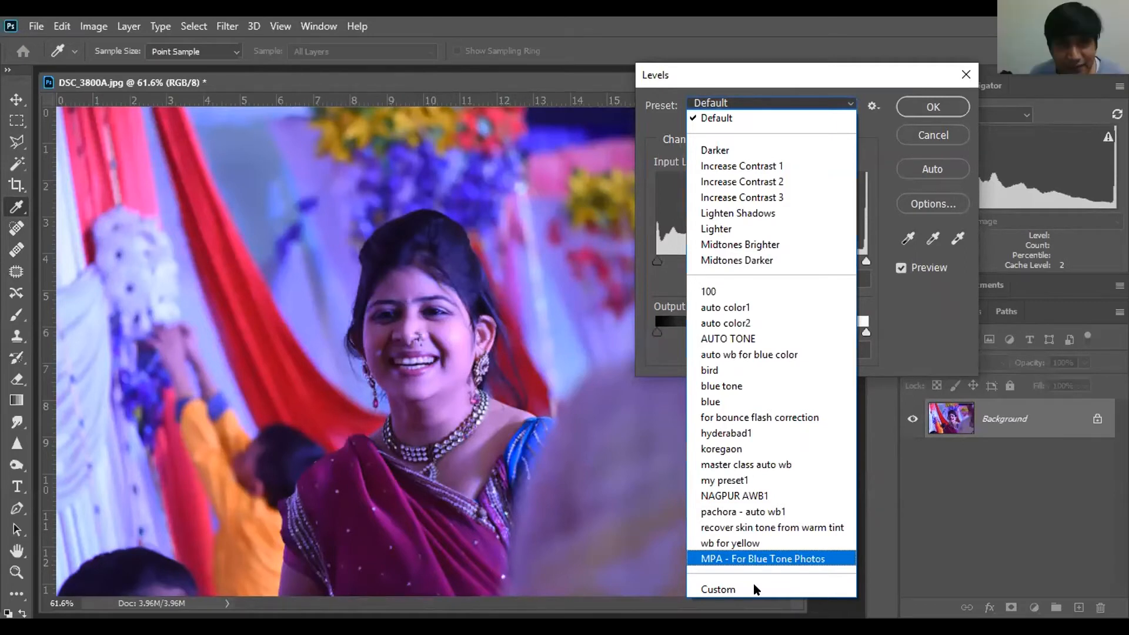
key("Return")
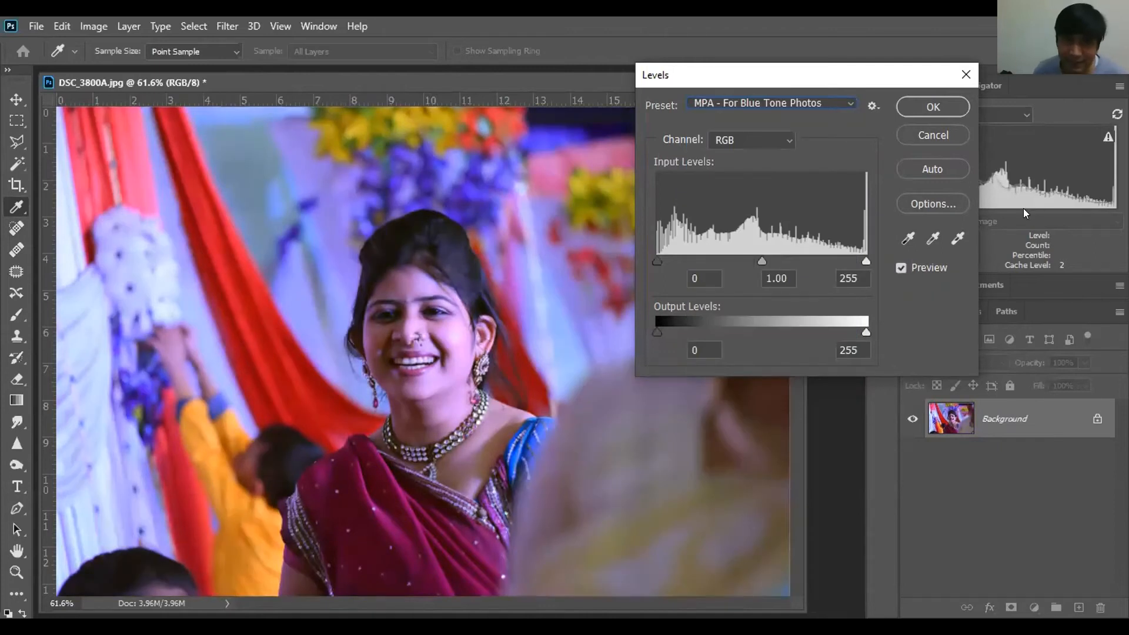
left_click(906, 262)
left_click(906, 262)
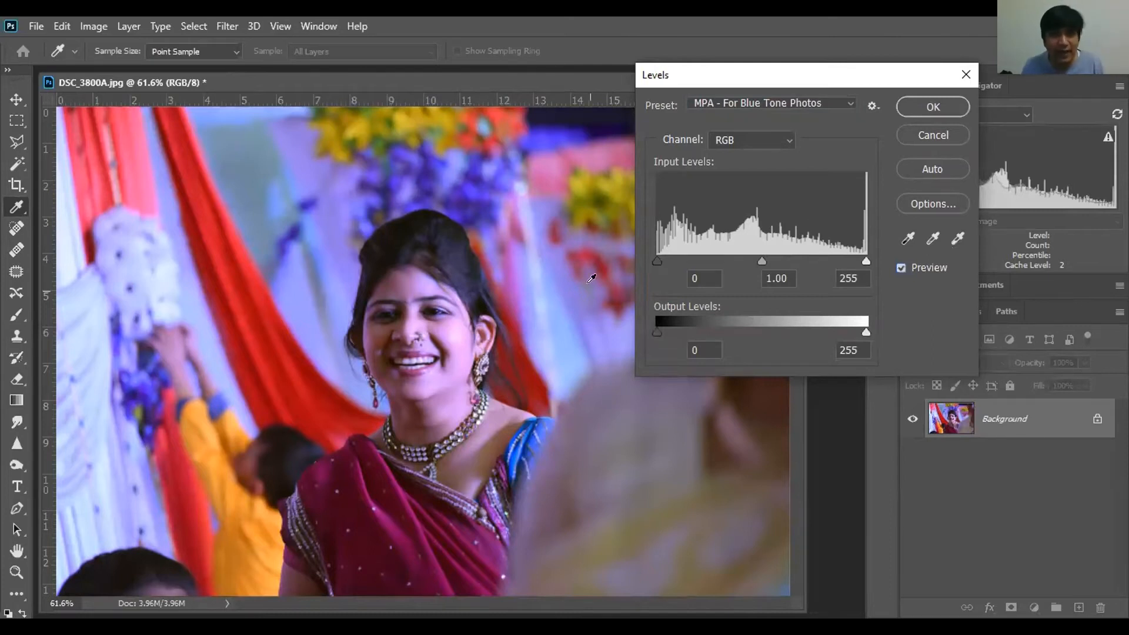
left_click(931, 136)
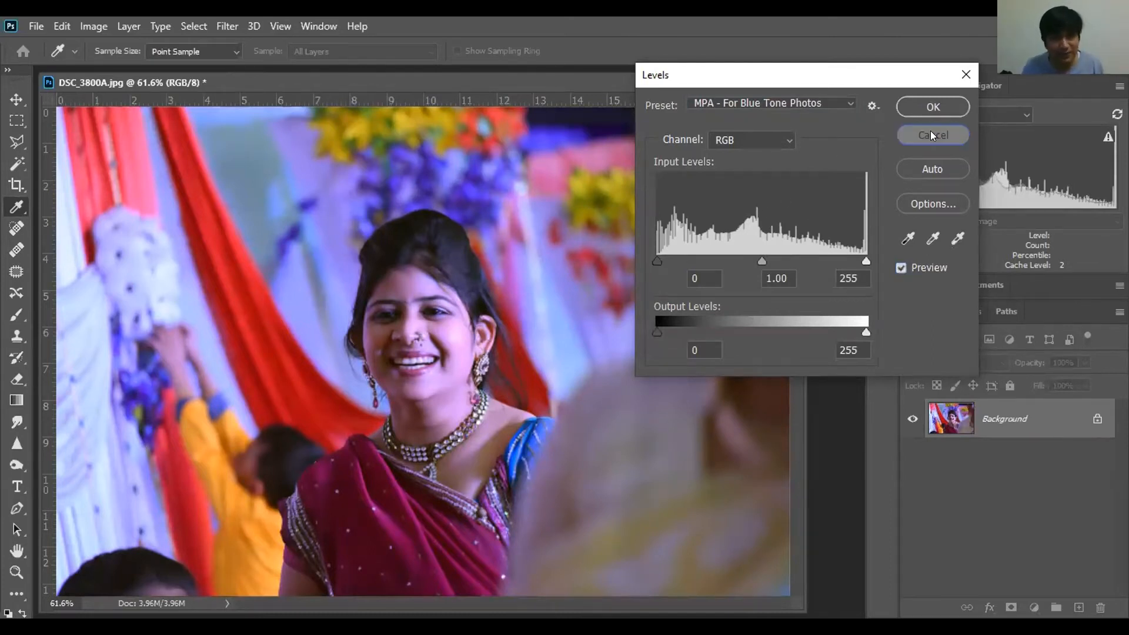
Close DSC_3800A.jpg without saving and open DSC_0837 from the "color cast & WB problem" folder
key("ctrl+w")
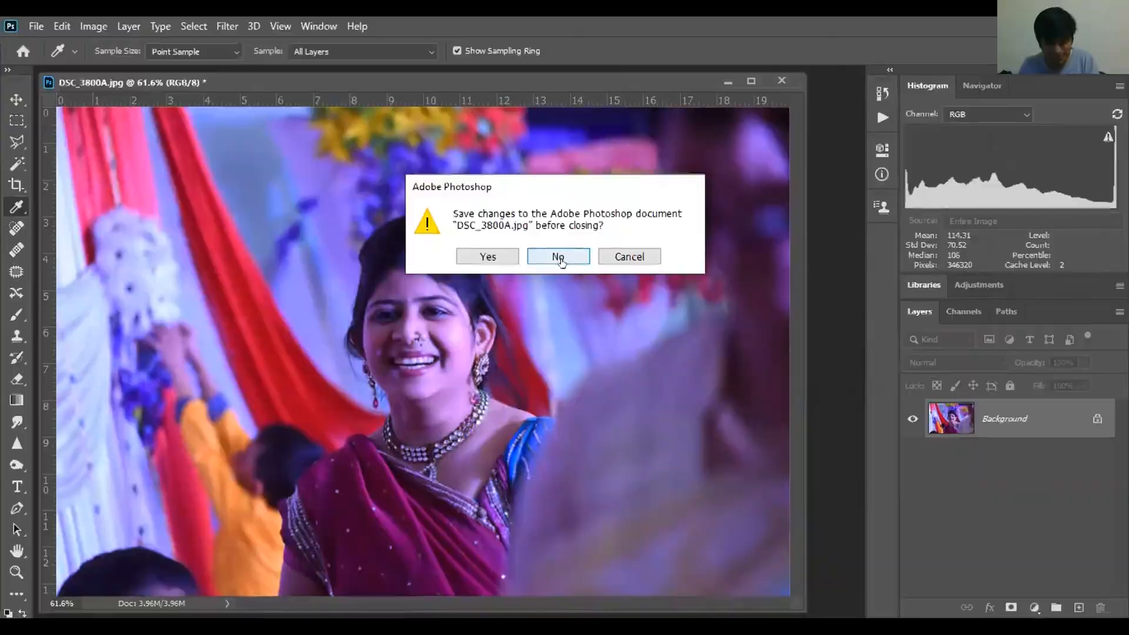
left_click(575, 251)
key("ctrl+o")
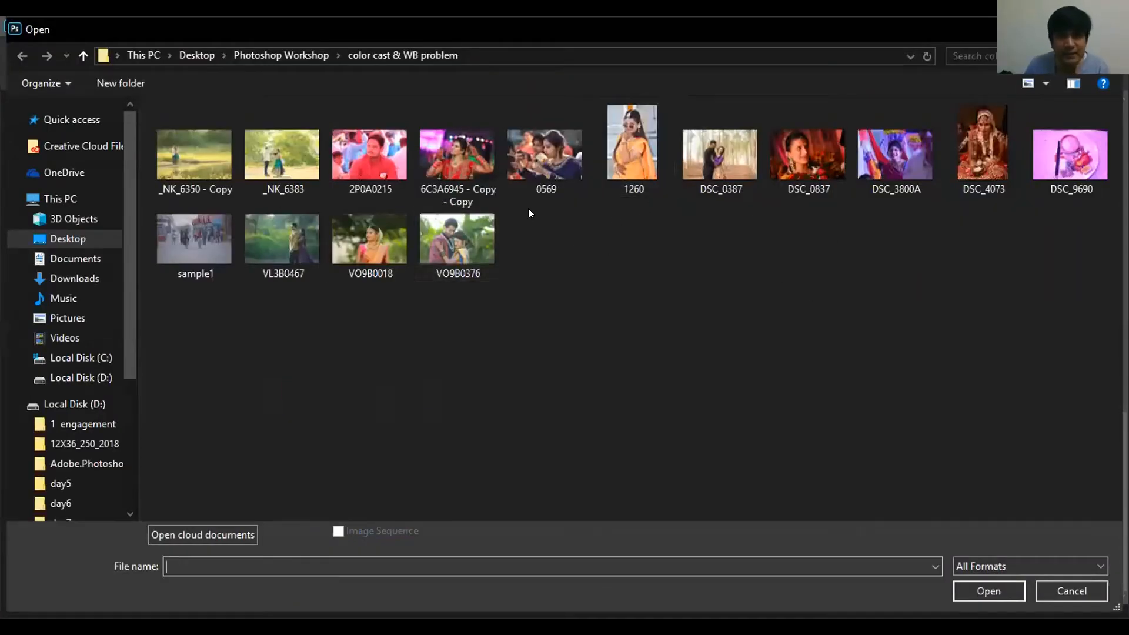
left_click(826, 140)
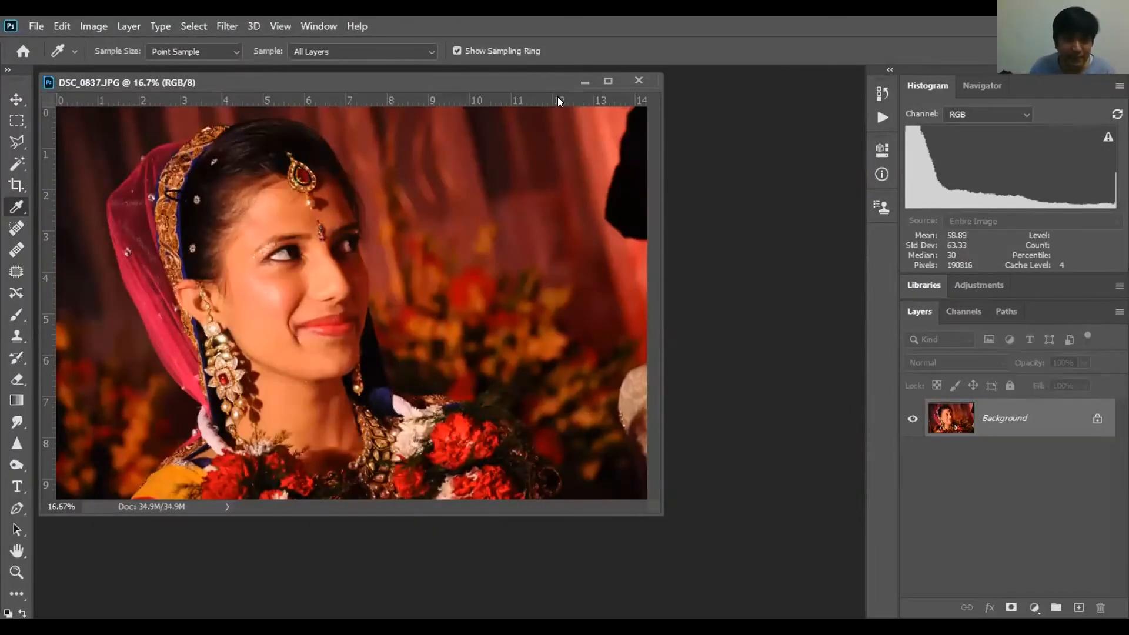
left_click_drag(523, 82, 630, 144)
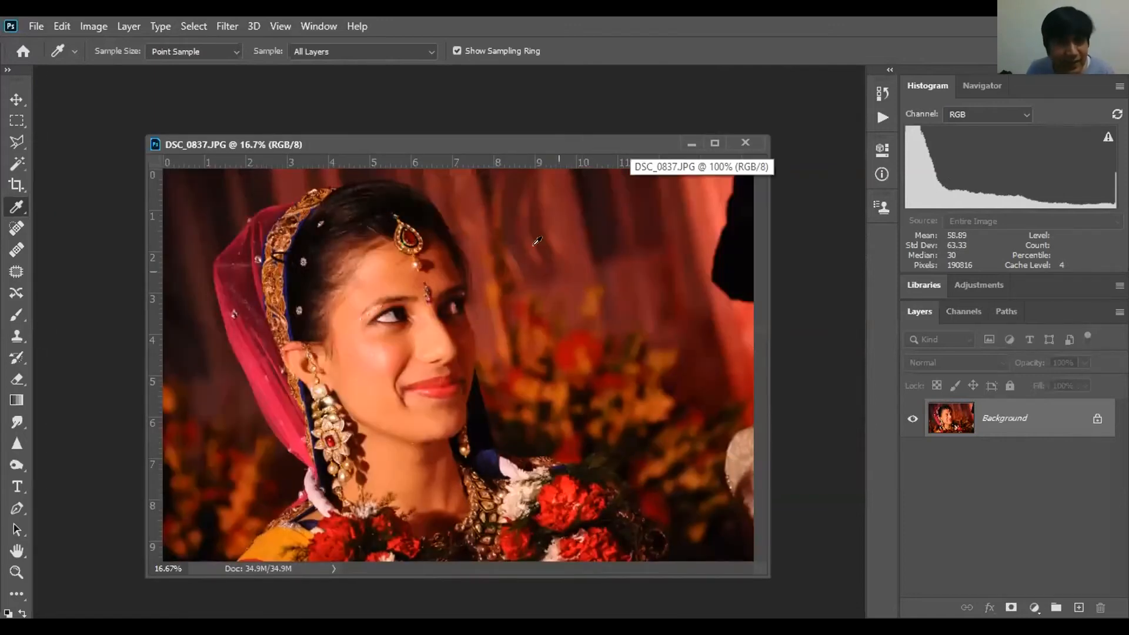
left_click_drag(535, 140, 534, 132)
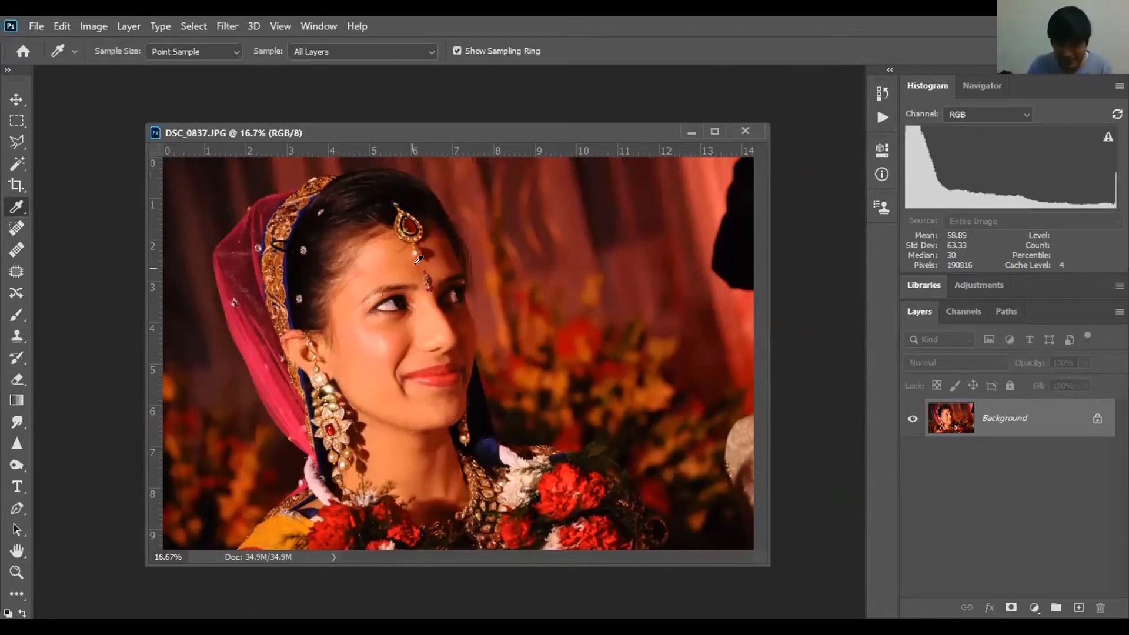
Duplicate the Background layer and lasso a large patch of the woman's dark hair above the forehead
key("ctrl+j")
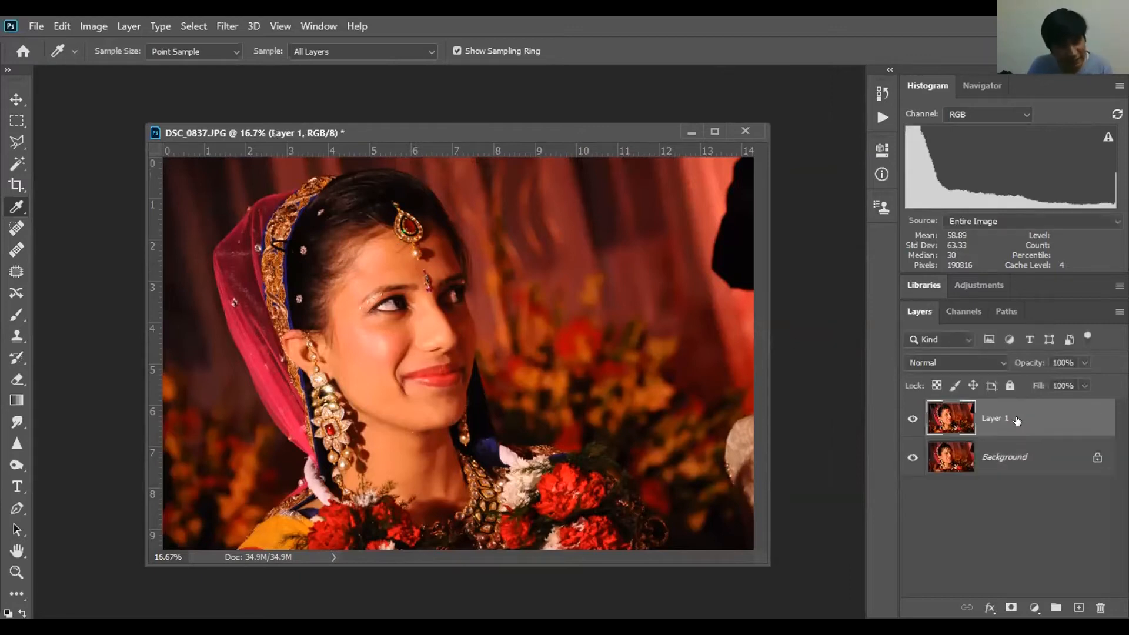
key("ctrl+plus")
key("ctrl+plus")
key("ctrl+plus")
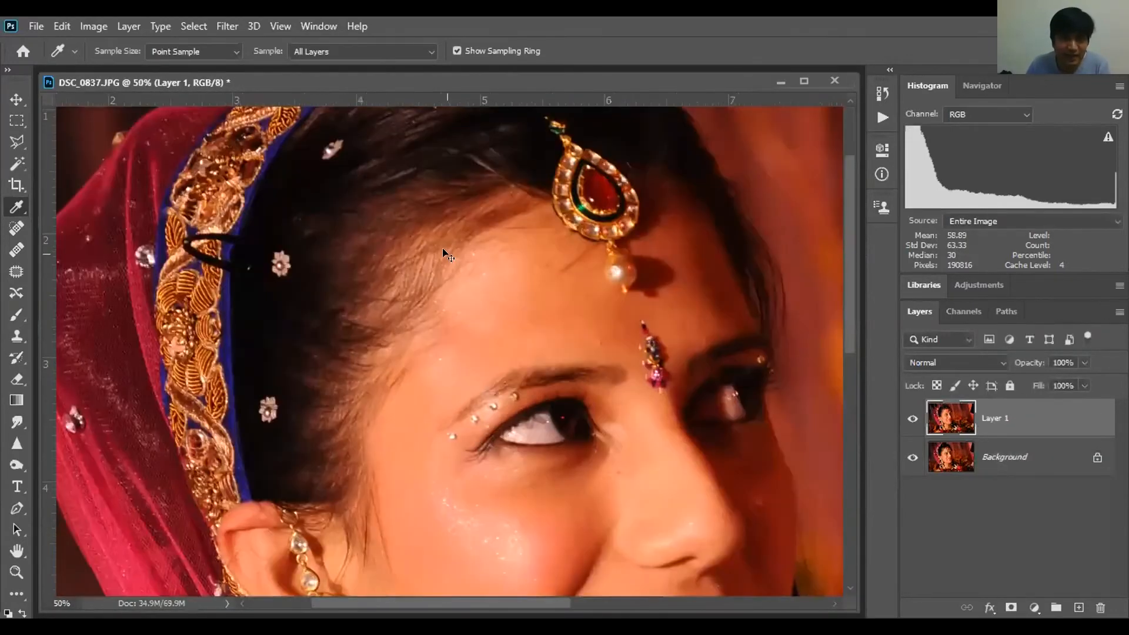
key("ctrl+plus")
left_click_drag(445, 253, 505, 432)
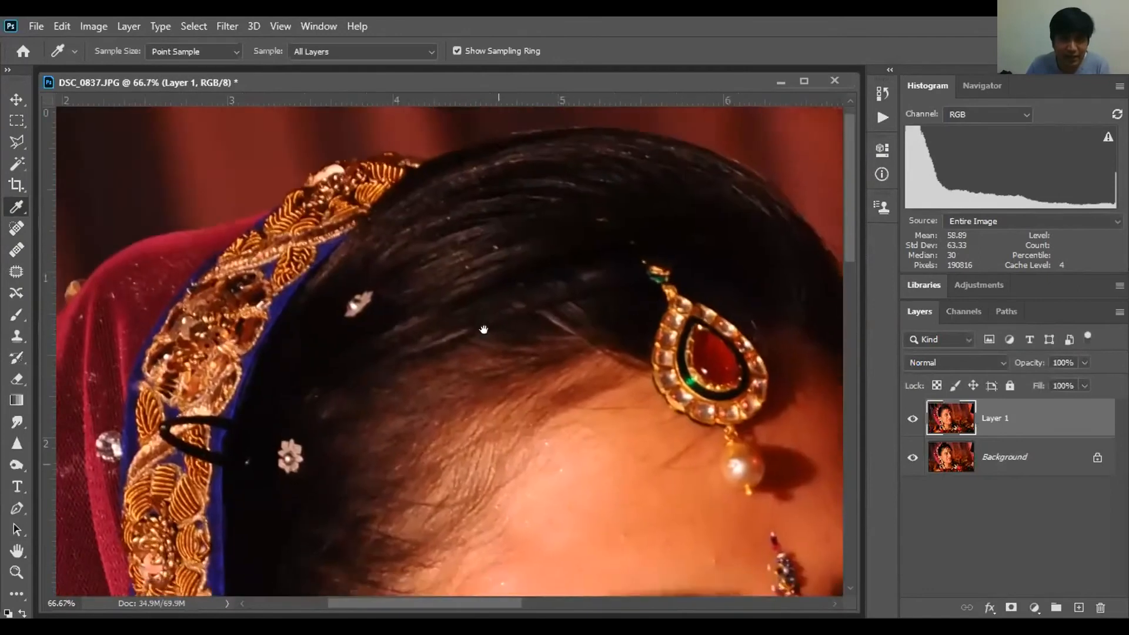
key("ctrl+plus")
left_click_drag(464, 231, 479, 442)
key("ctrl+plus")
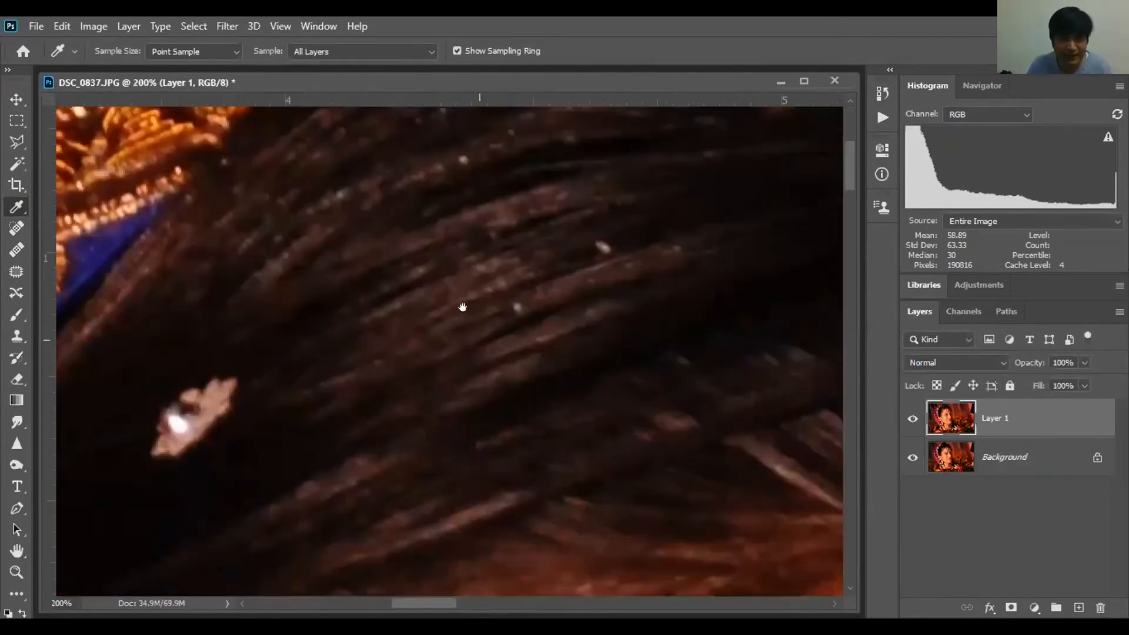
left_click_drag(462, 299, 460, 367)
key("l")
mouse_move(213, 324)
left_mouse_down()
mouse_move(279, 208)
mouse_move(336, 144)
mouse_move(406, 115)
mouse_move(530, 102)
mouse_move(758, 171)
mouse_move(800, 330)
mouse_move(789, 417)
mouse_move(771, 282)
mouse_move(798, 393)
mouse_move(632, 569)
left_mouse_up()
mouse_move(370, 590)
left_mouse_down()
mouse_move(231, 447)
mouse_move(201, 376)
mouse_move(212, 326)
left_mouse_up()
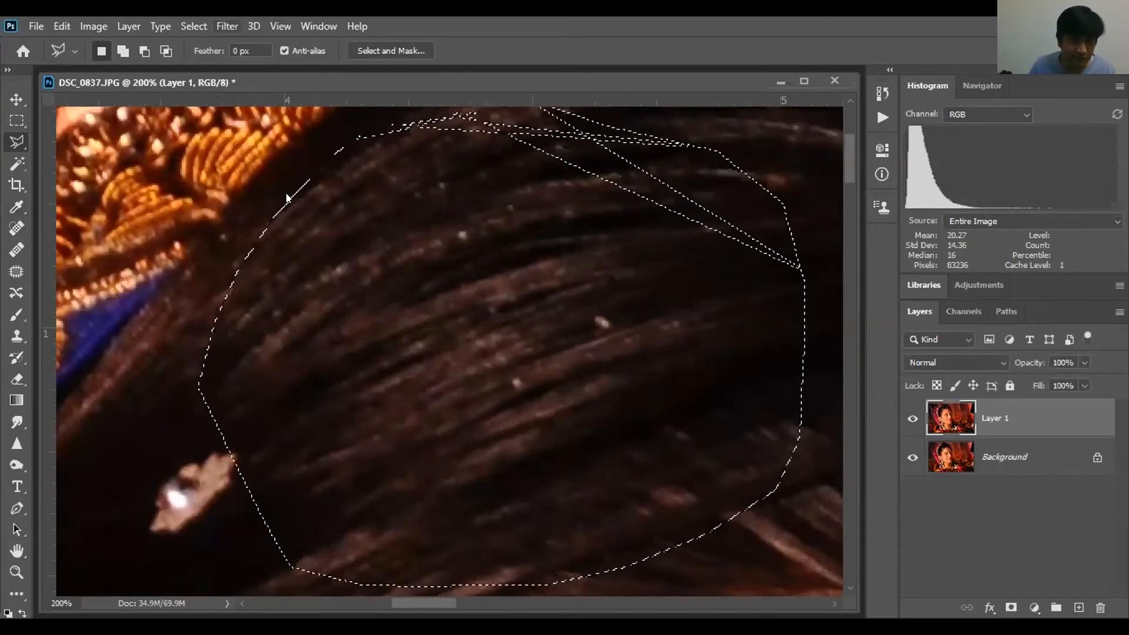
Apply the Average blur to the selected hair patch and deselect it
left_click(227, 26)
mouse_move(282, 215)
left_click(465, 214)
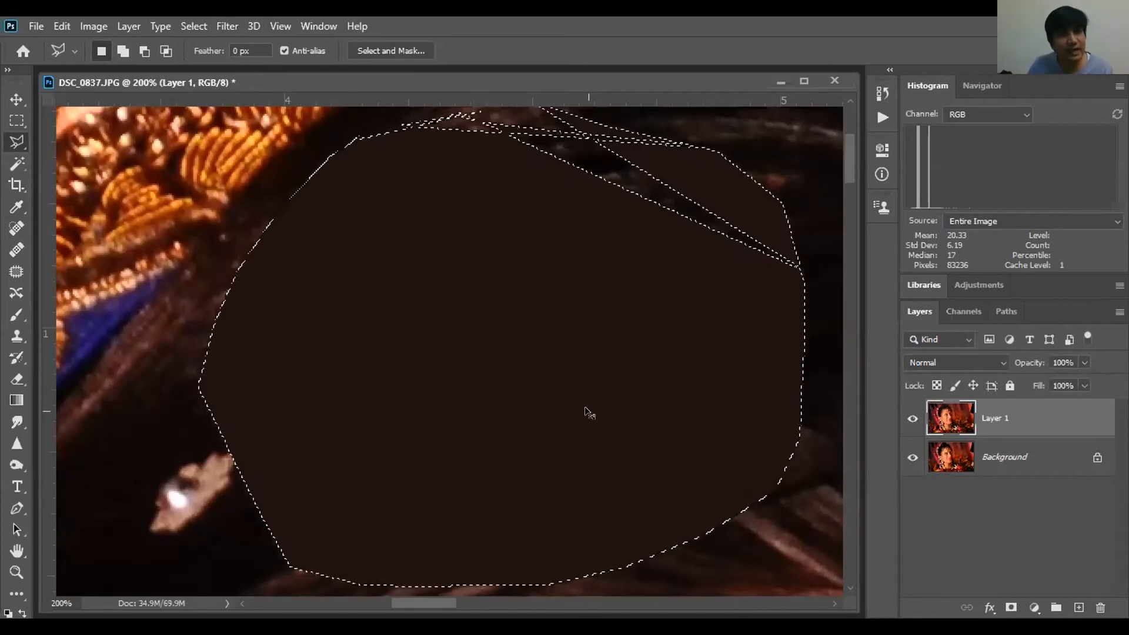
key("ctrl+d")
Outline a patch of the white flower petals beside the necklace with the Polygonal Lasso
key("ctrl+minus")
key("ctrl+minus")
key("ctrl+minus")
key("ctrl+minus")
key("ctrl+minus")
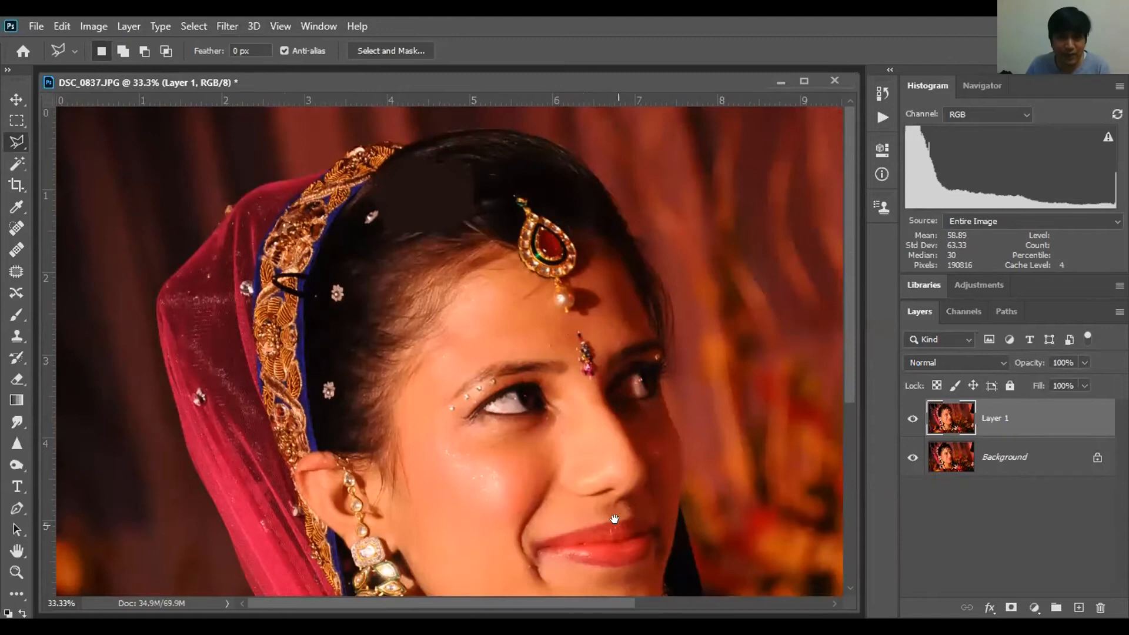
key("ctrl+plus")
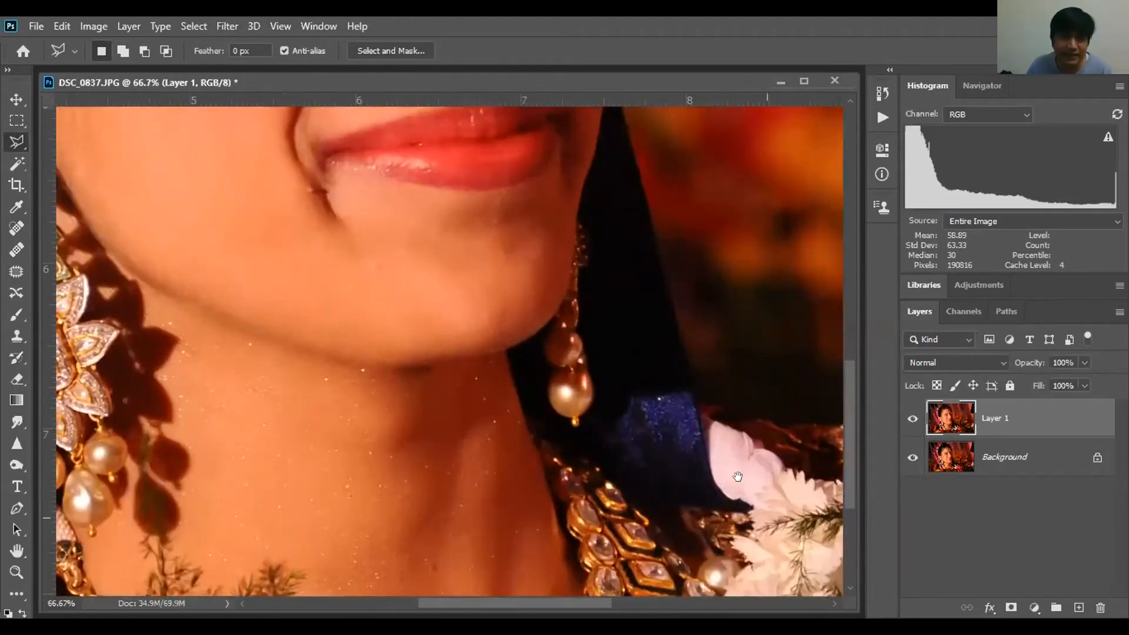
left_click_drag(737, 476, 422, 181)
left_click(430, 188)
left_click(482, 286)
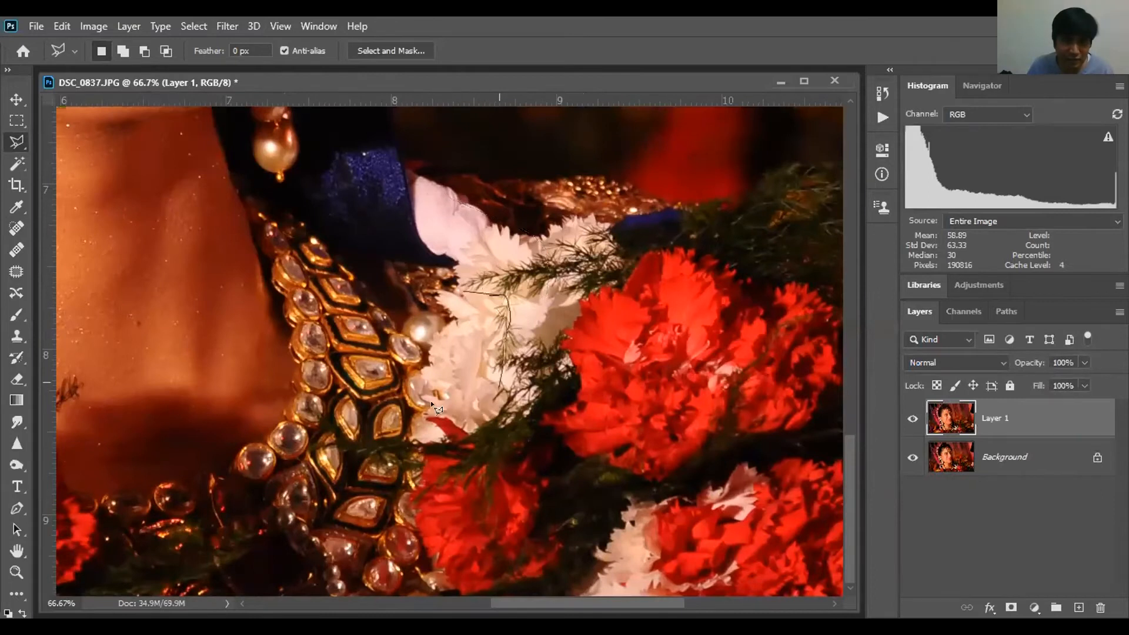
left_click(432, 402)
left_click(414, 380)
left_click(419, 360)
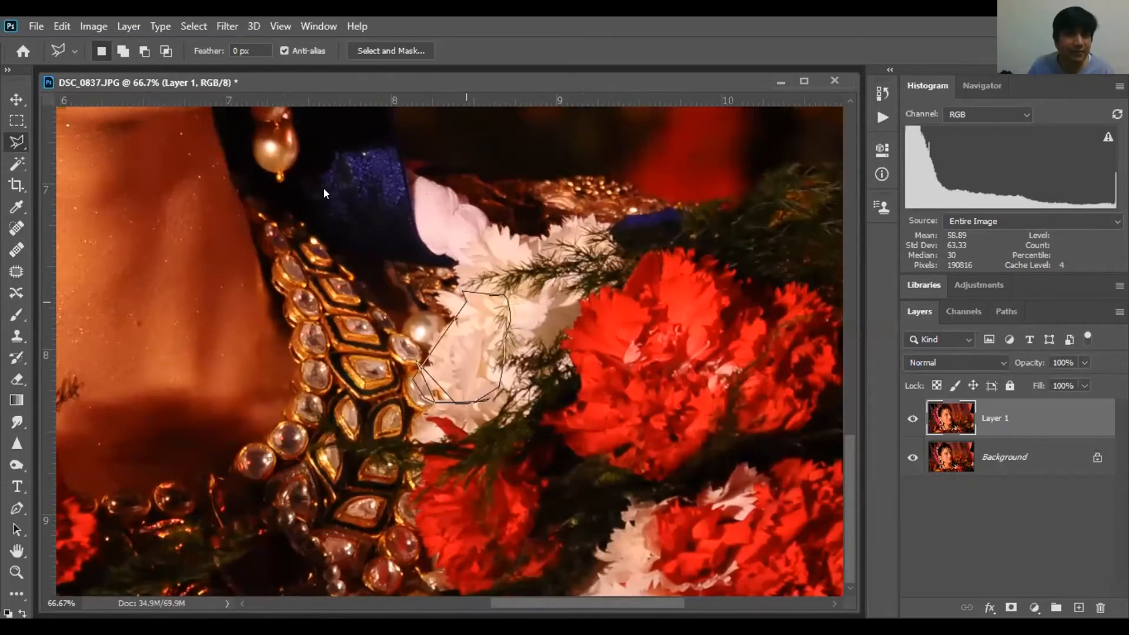
key("Return")
Fill the selected white petals with their average color and clear the selection
left_click(254, 25)
mouse_move(227, 26)
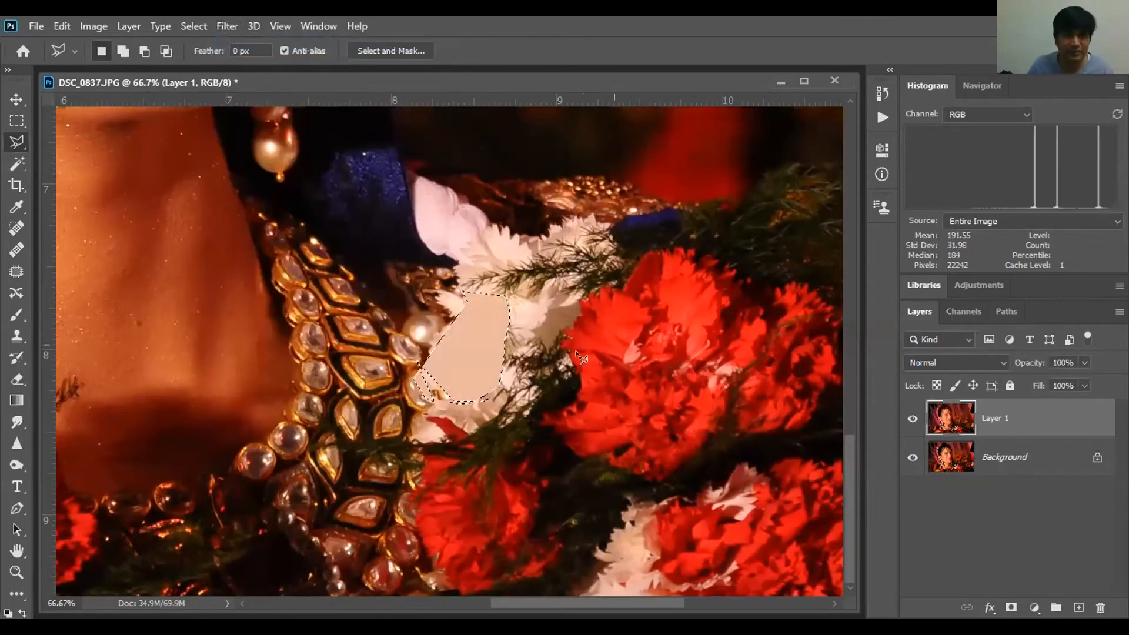
key("ctrl+d")
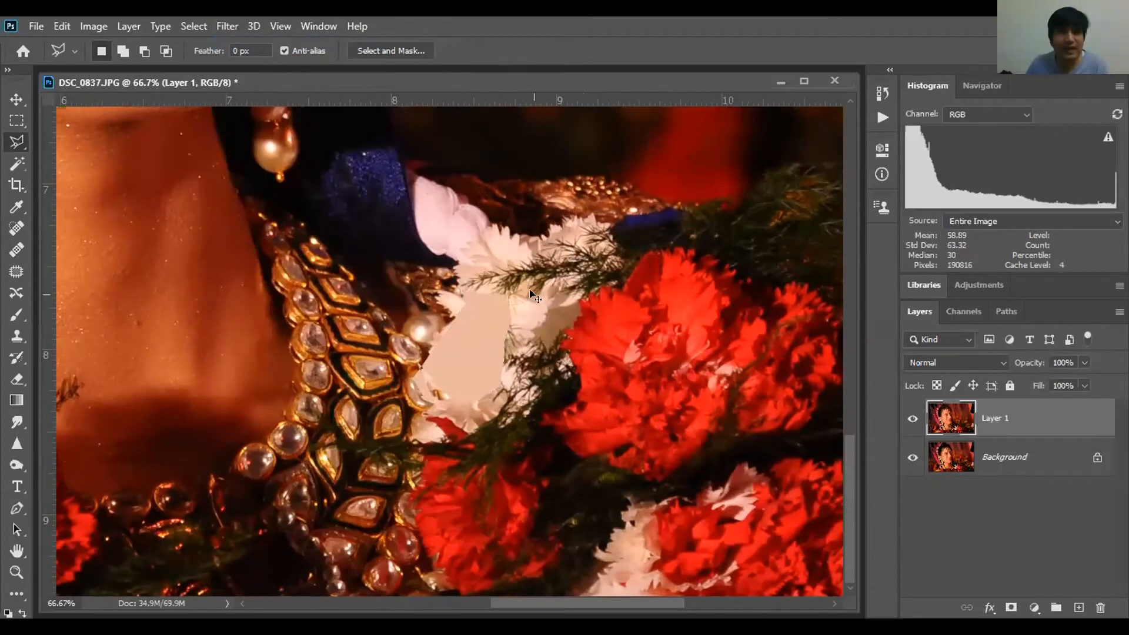
Outline the dark shadow area between the veil's border and the hanging earring with the Polygonal Lasso
key("ctrl+minus")
key("ctrl+minus")
left_click_drag(286, 189, 563, 506)
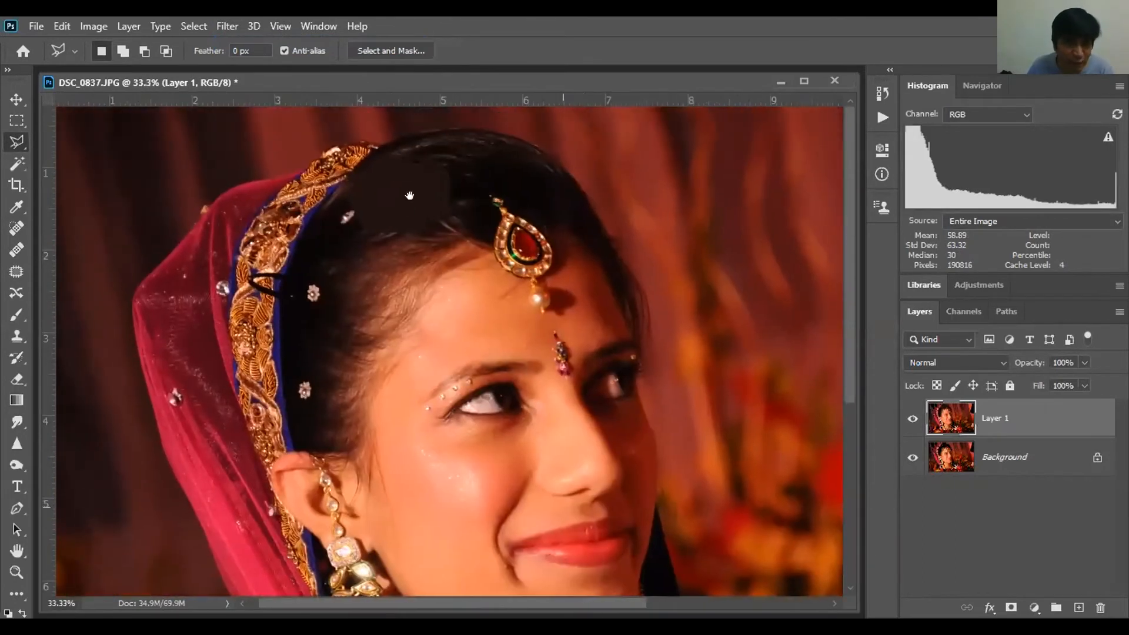
key("ctrl+plus")
key("ctrl+plus")
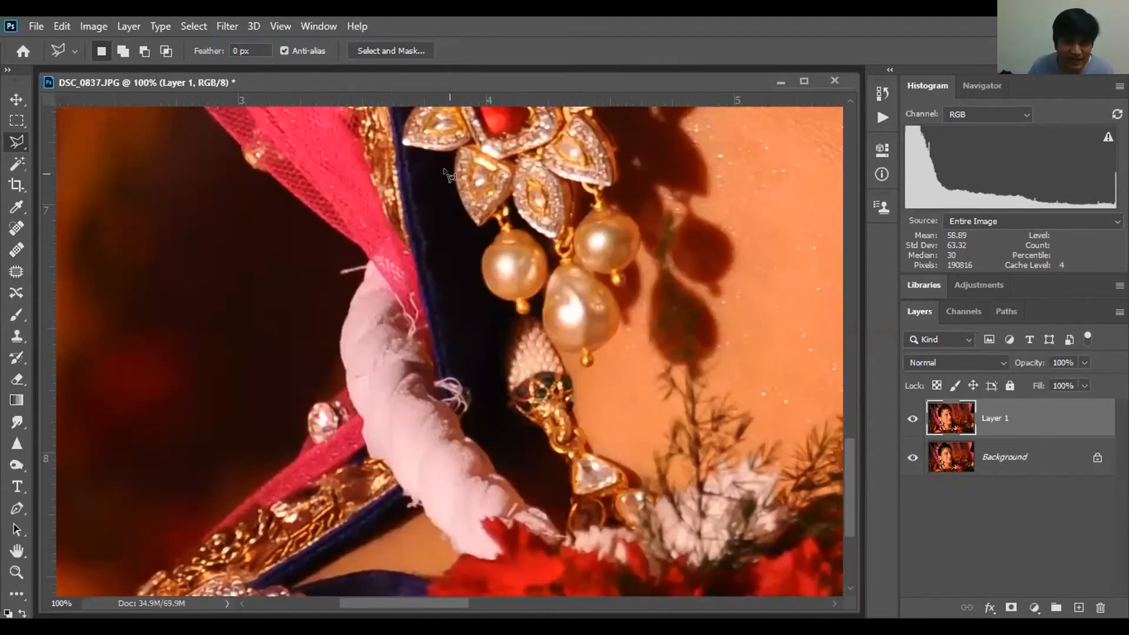
left_click(450, 173)
left_click(485, 261)
left_click(498, 347)
left_click(488, 362)
left_click(452, 364)
left_click(417, 325)
left_click(411, 297)
left_click(426, 174)
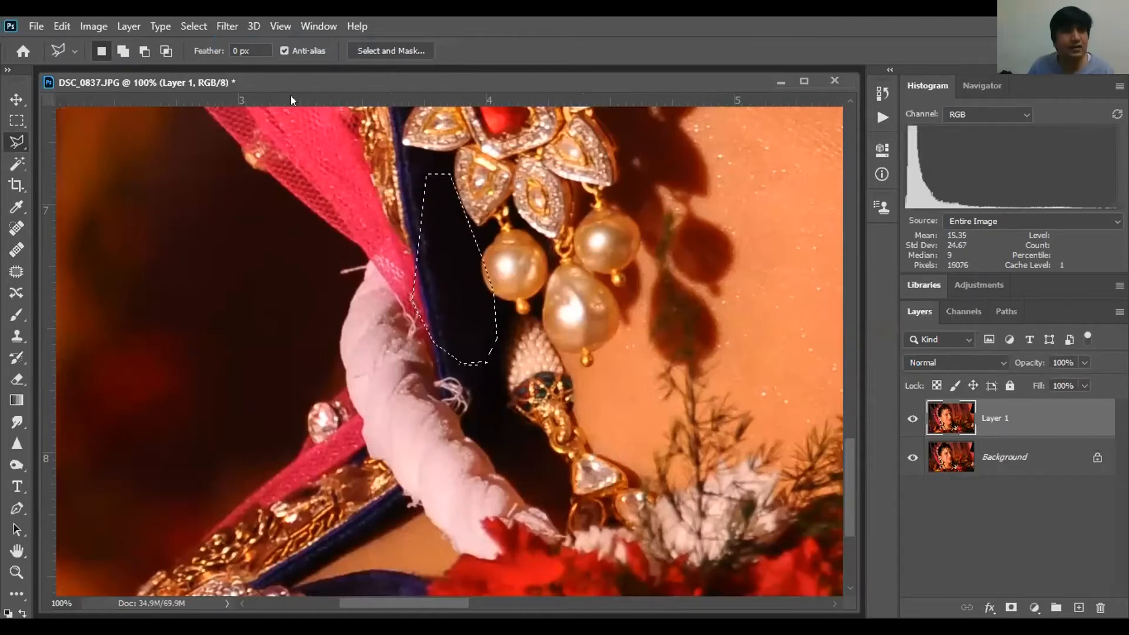
Average the color of the selected dark area beside the earring and deselect it
left_click(409, 192, "alt")
left_click(431, 233)
left_click(456, 335)
left_click(464, 400)
left_click(452, 419)
left_click(347, 348)
double_click(316, 274)
left_click(228, 27)
left_click(256, 42)
key("ctrl+d")
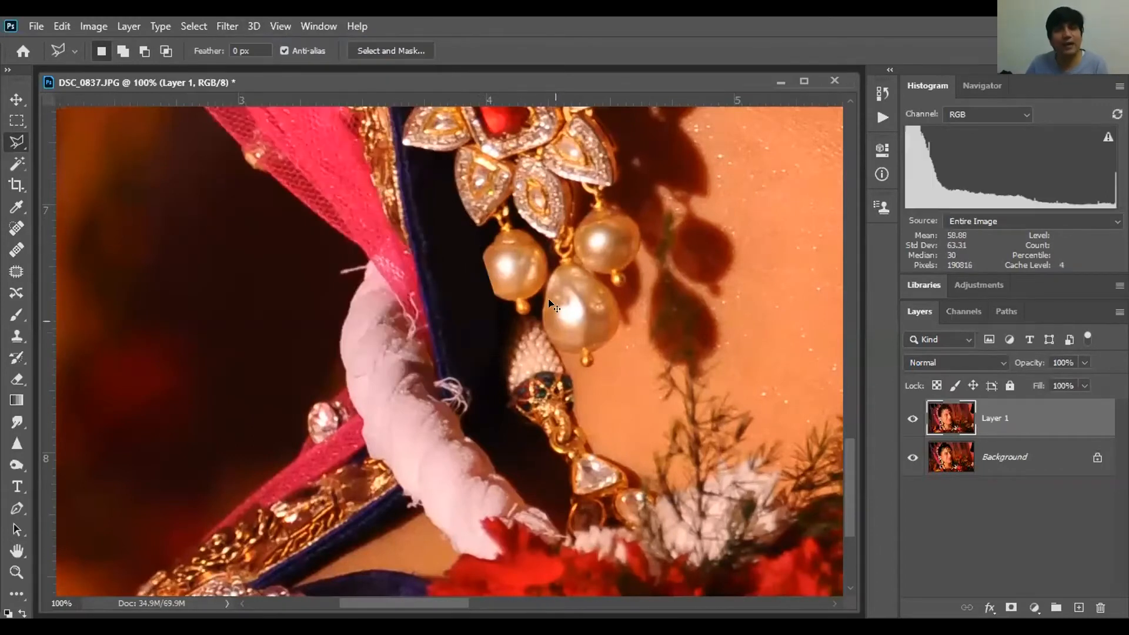
Place color samplers on the averaged dark area beside the earring, the averaged hair and the averaged white petals
key("ctrl+minus")
left_click_drag(16, 206, 85, 209)
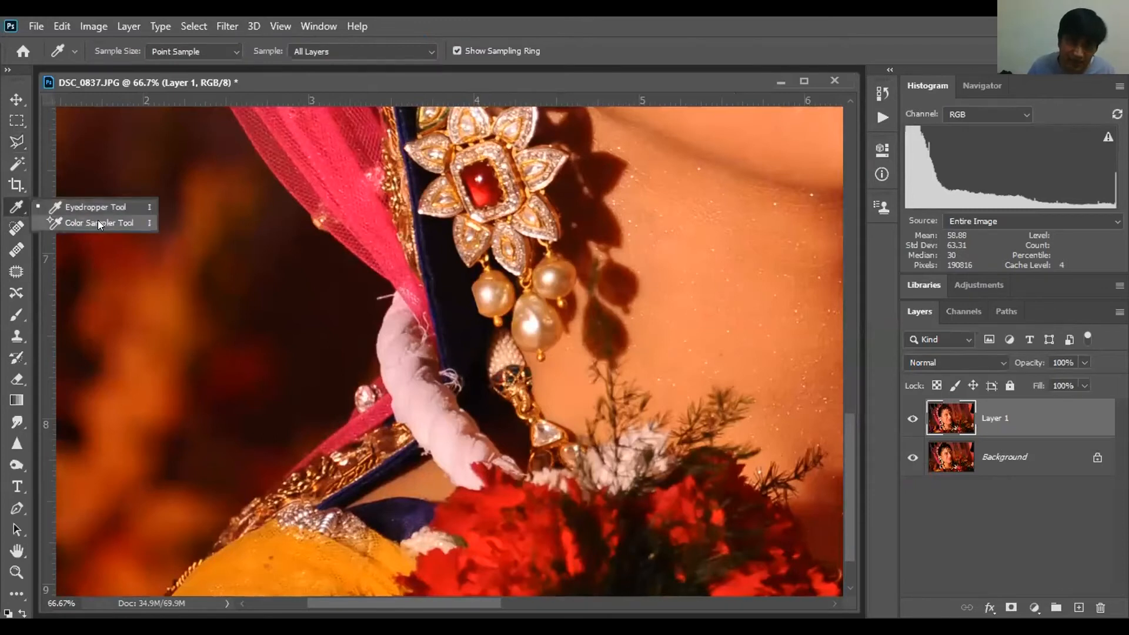
left_click(99, 222)
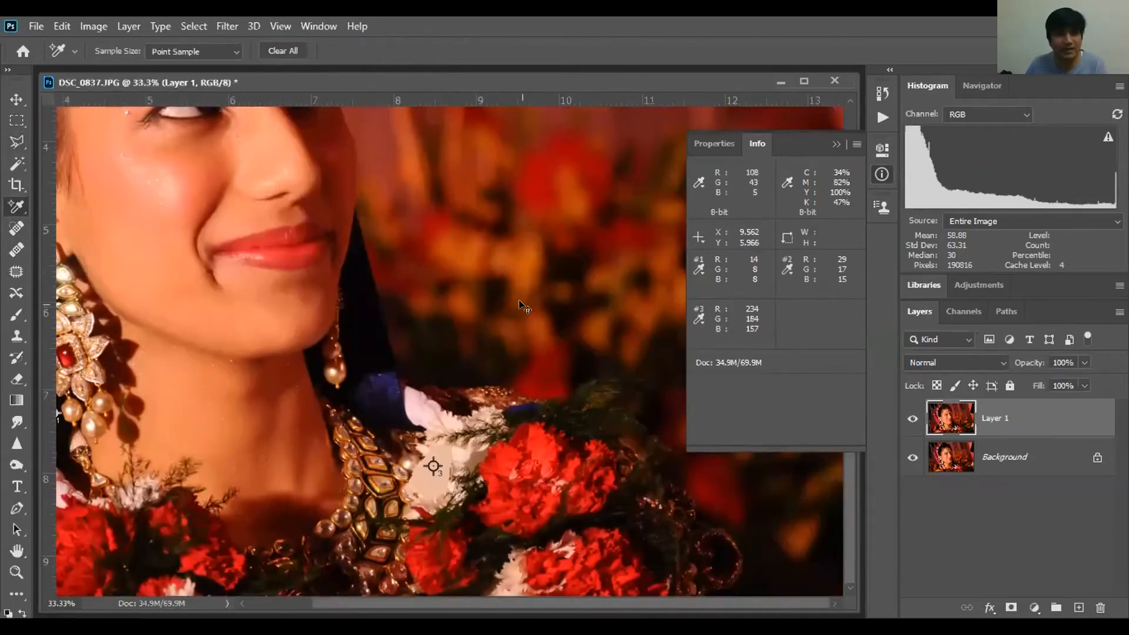
key("ctrl+minus")
key("ctrl+minus")
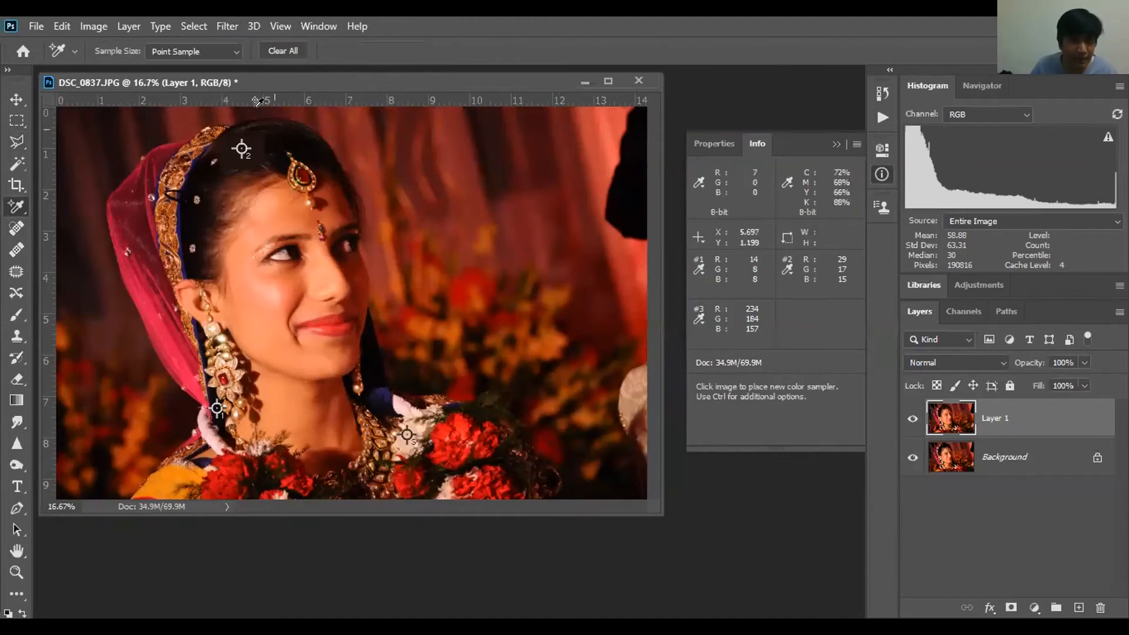
key("v")
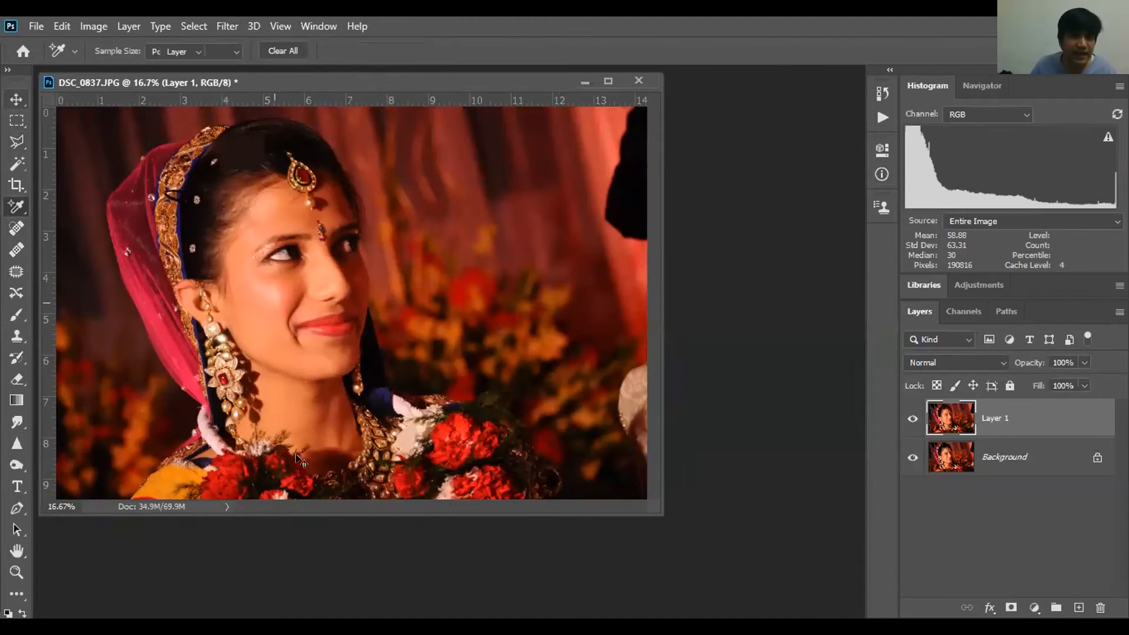
key("i")
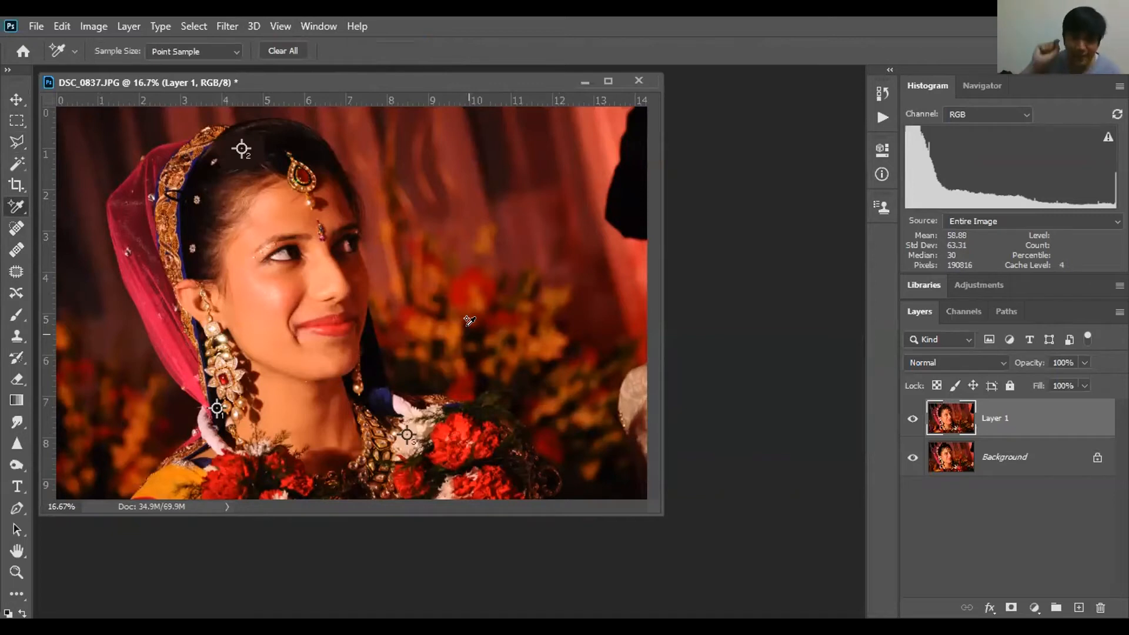
Set the black point in Levels by sampling the averaged dark area at color sampler 1
key("ctrl+l")
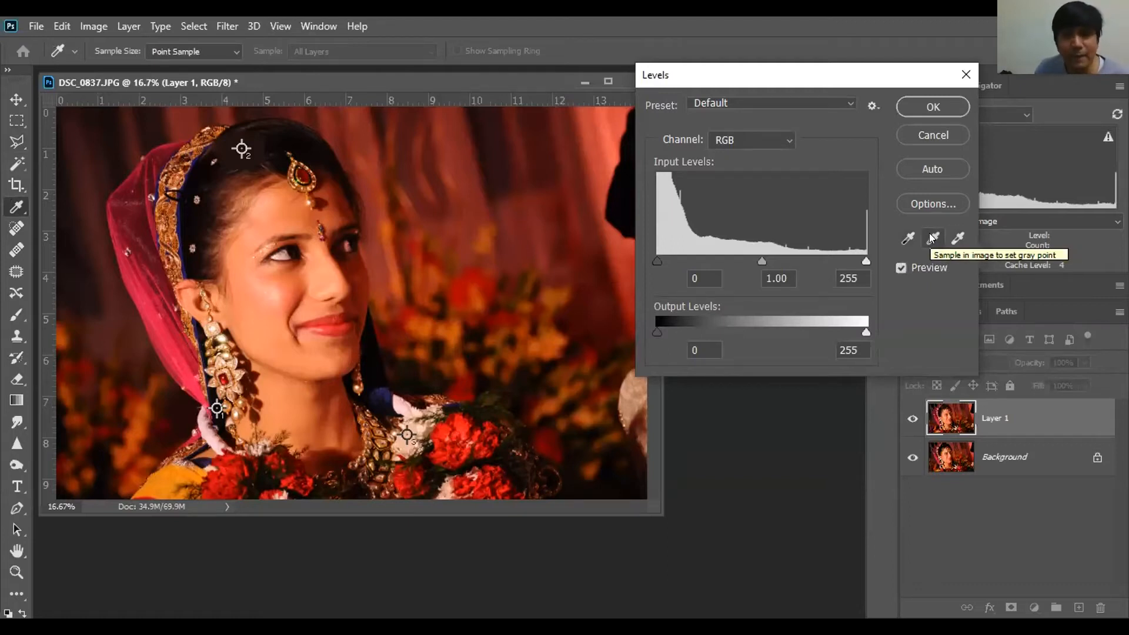
left_click(908, 238)
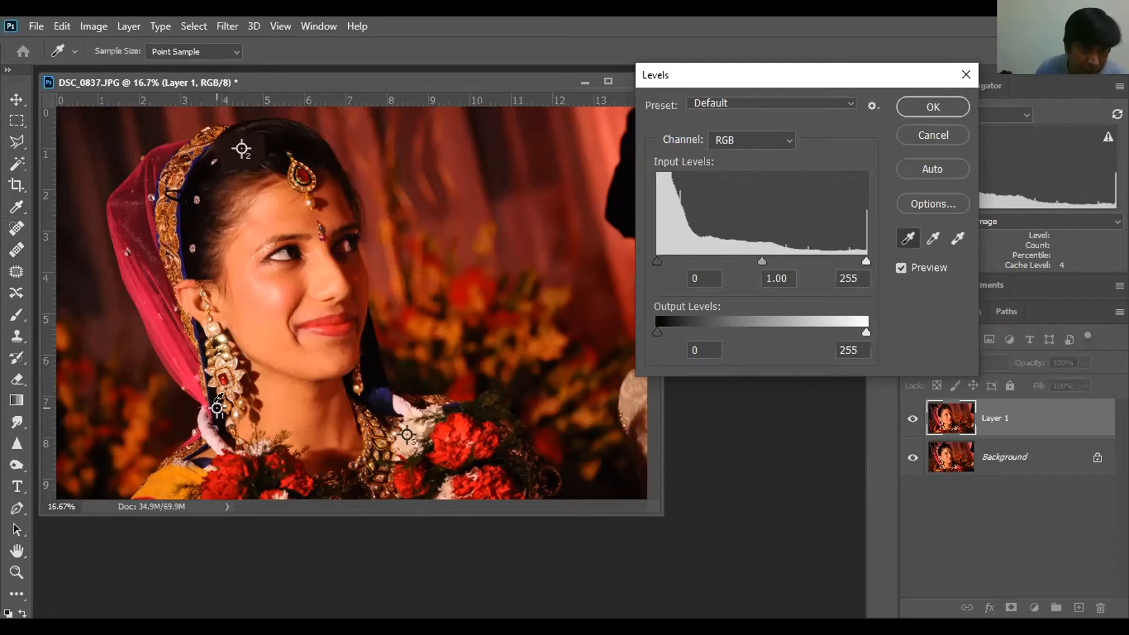
left_click(217, 400)
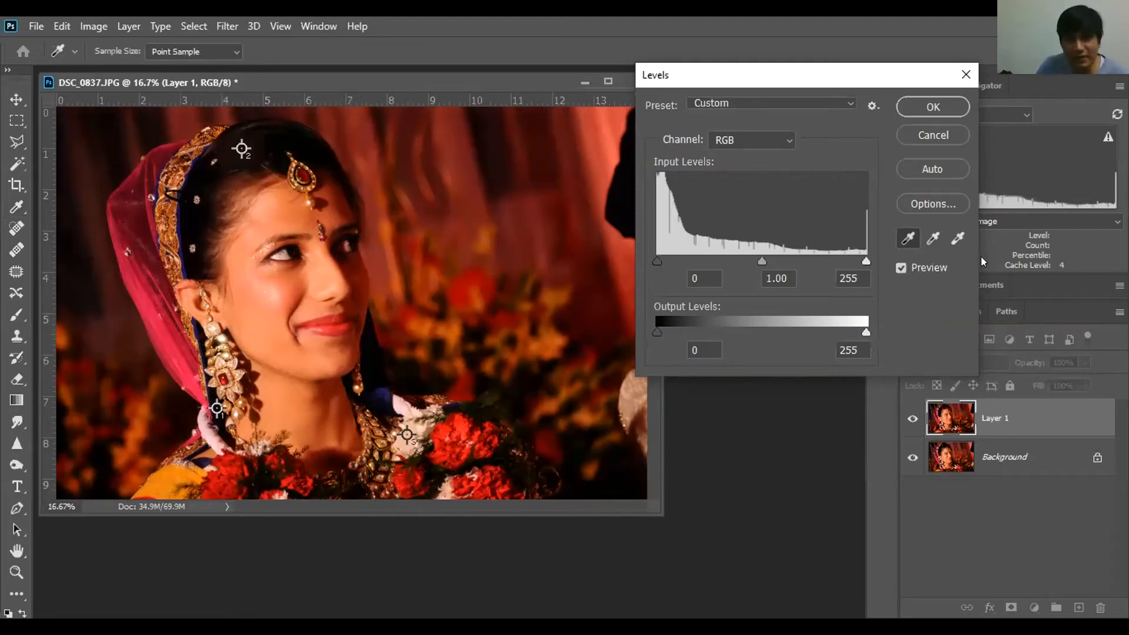
Sample the white point at the averaged petals (sampler 3) and the gray point at the averaged hair (sampler 2) in Levels
left_click(957, 237)
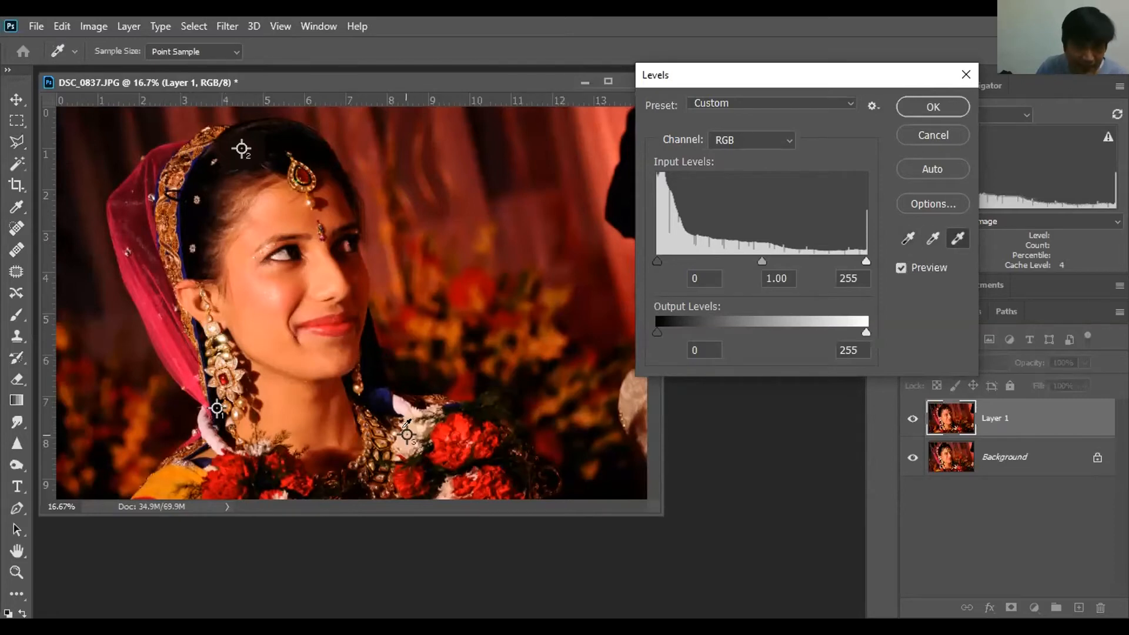
left_click(403, 426)
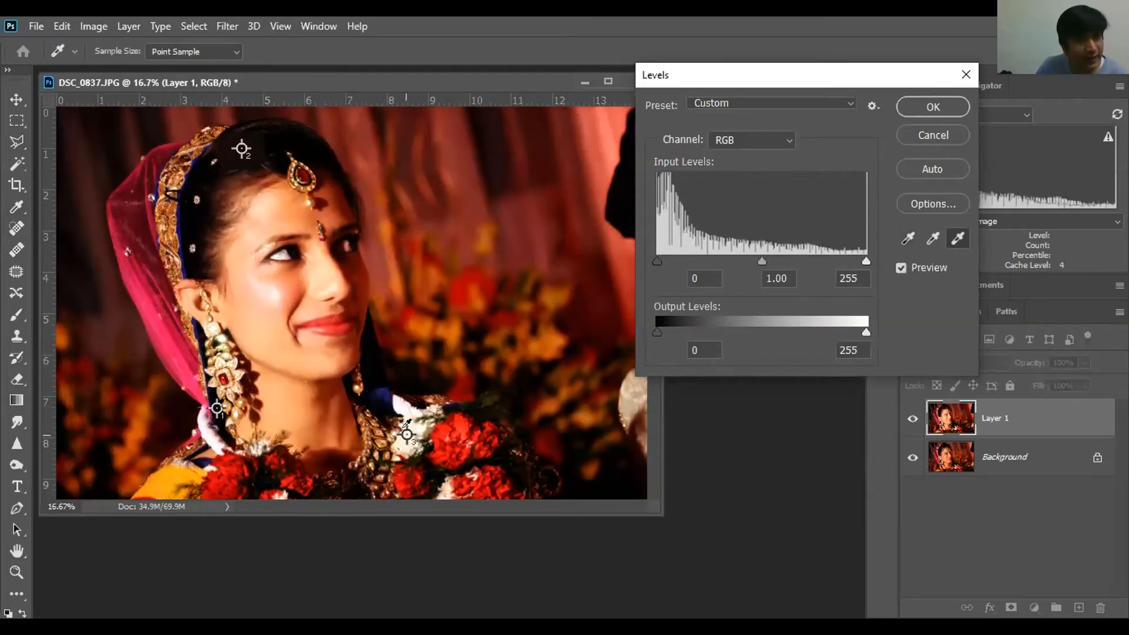
left_click(932, 238)
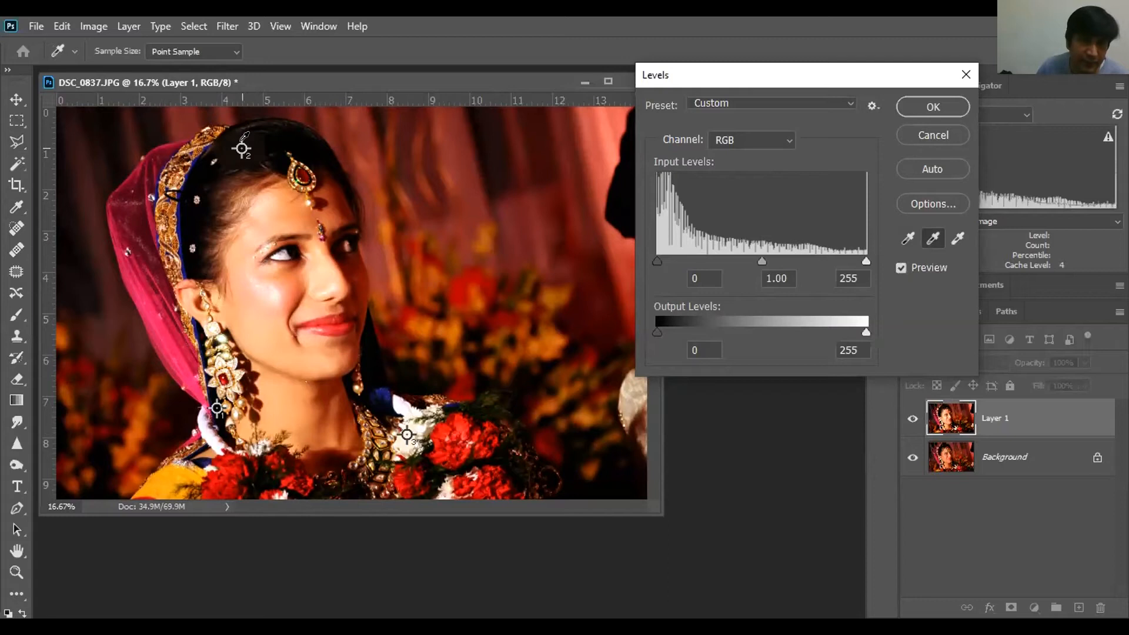
left_click(241, 139)
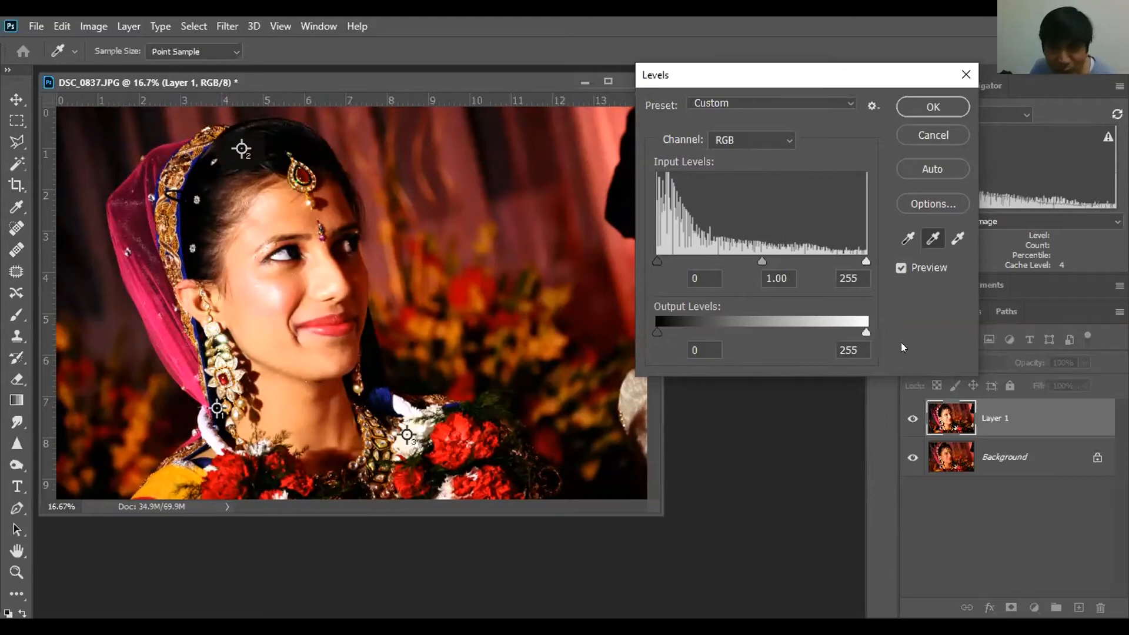
Lower the white output level to 234, compare the photo with and without the preview, and apply the Levels correction
scroll(858, 347, "down", 2)
scroll(866, 347, "down", 8)
scroll(867, 346, "down", 10)
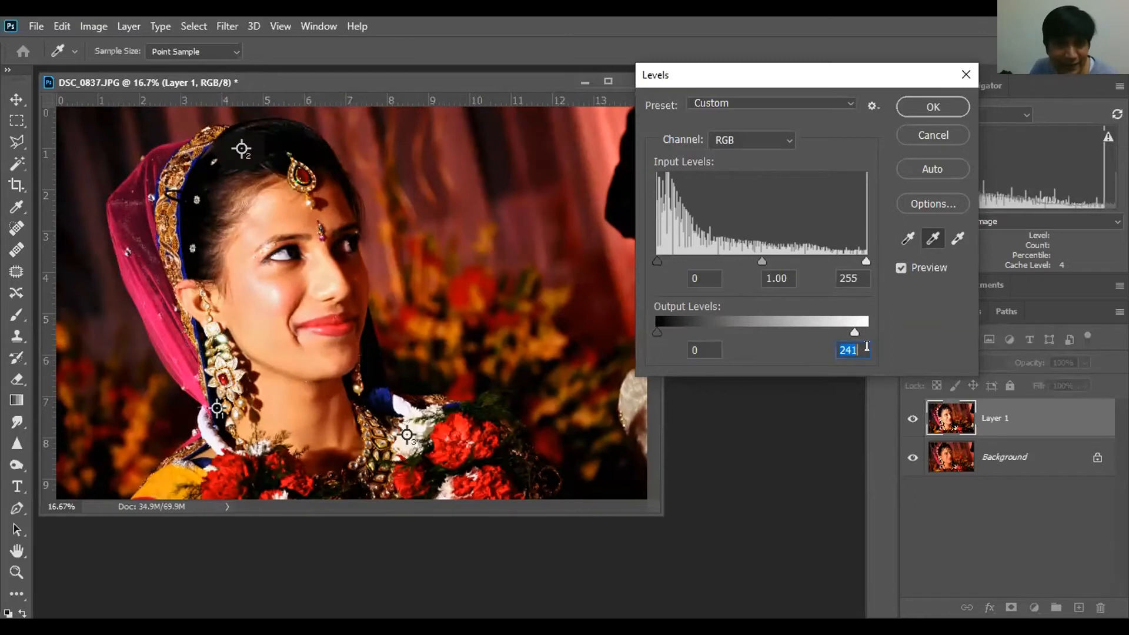
scroll(867, 346, "down", 1)
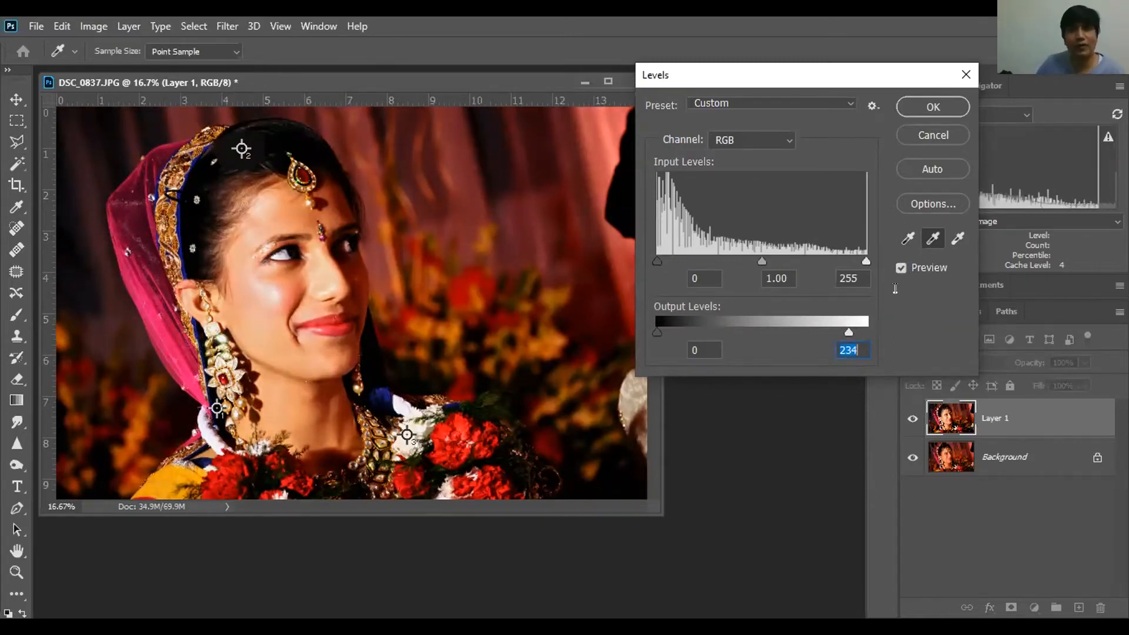
left_click(913, 266)
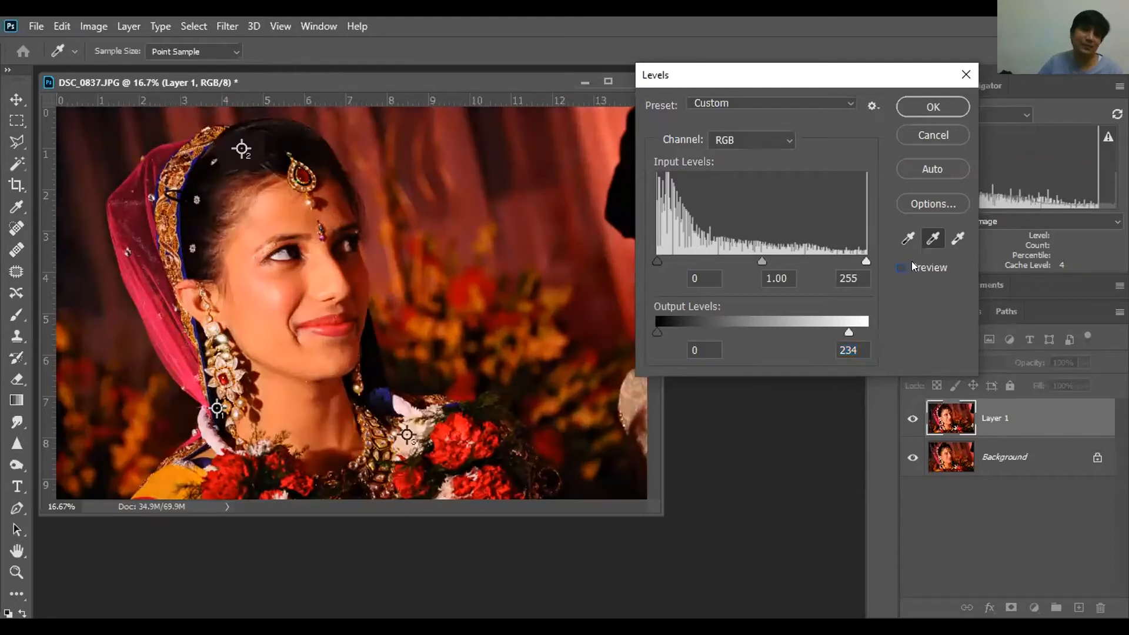
left_click(913, 264)
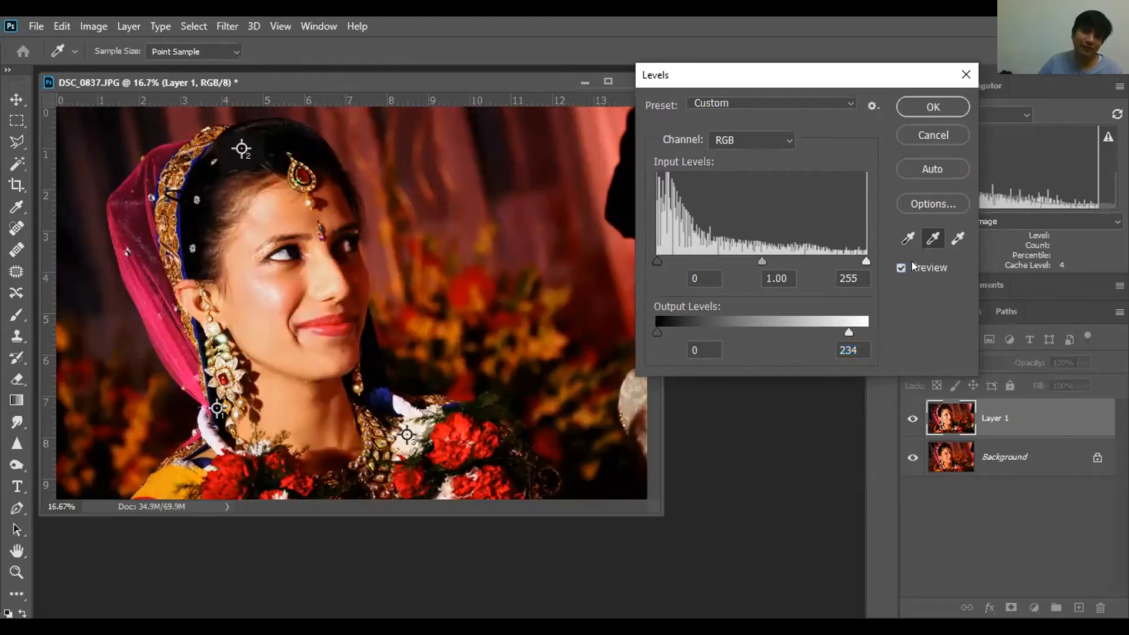
left_click(932, 107)
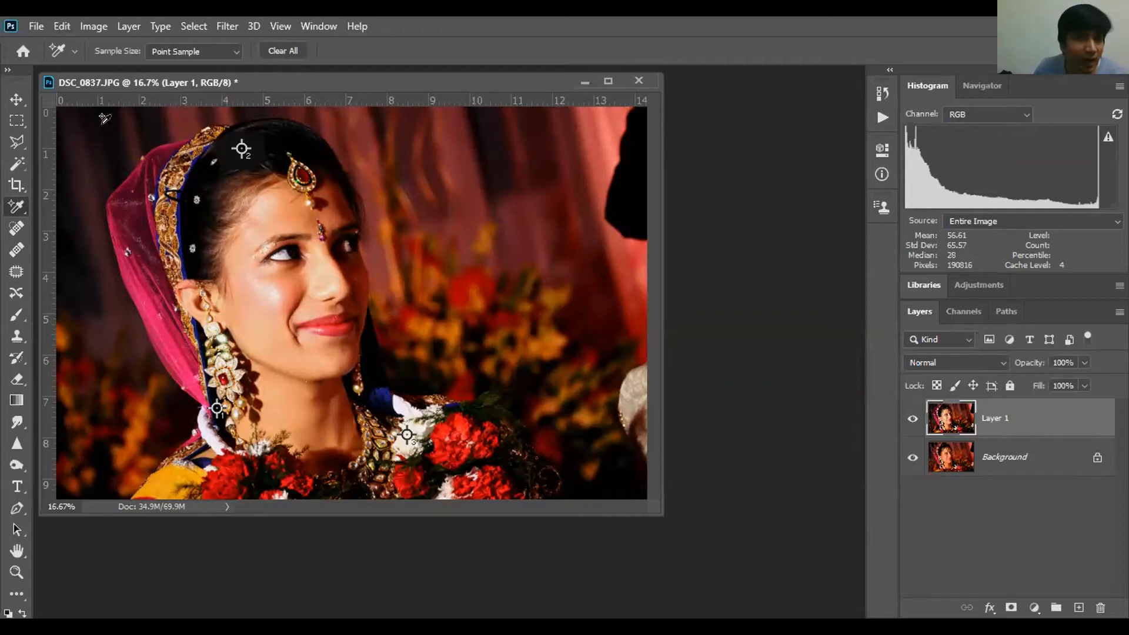
Fade the Levels correction to 85% opacity in Normal mode and compare Layer 1 with the original background
key("alt+e")
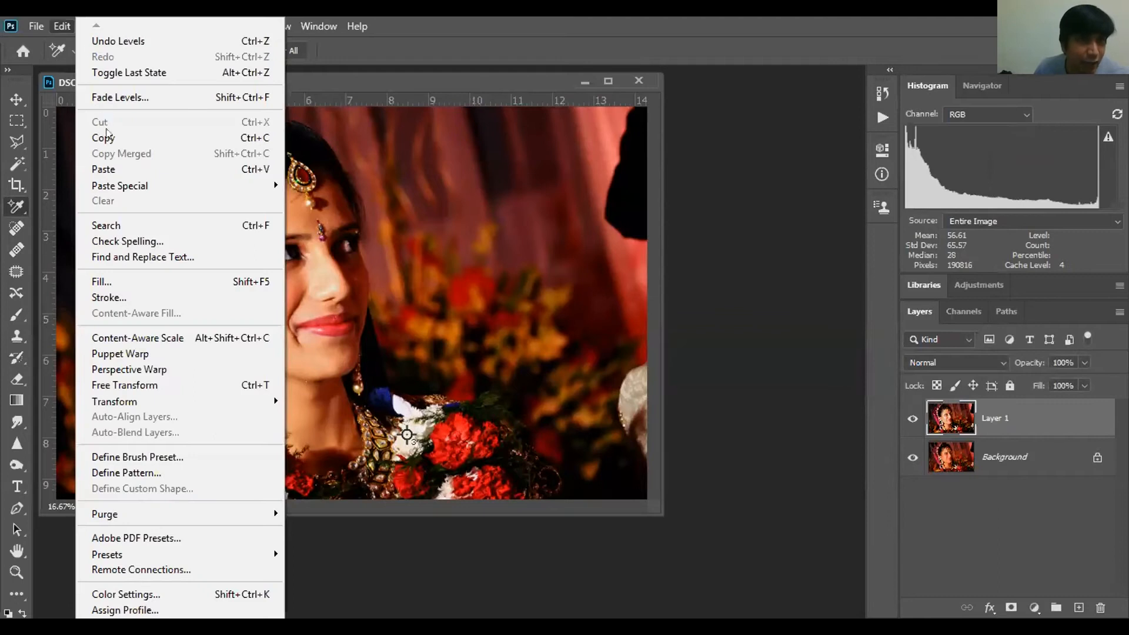
left_click(125, 98)
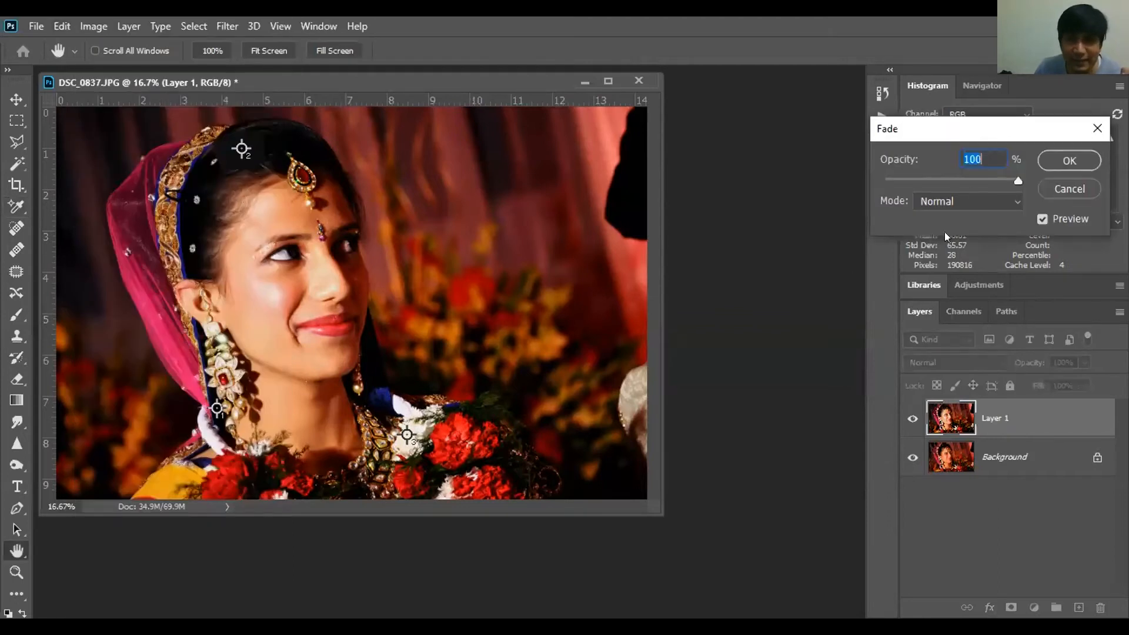
left_click_drag(1017, 181, 994, 177)
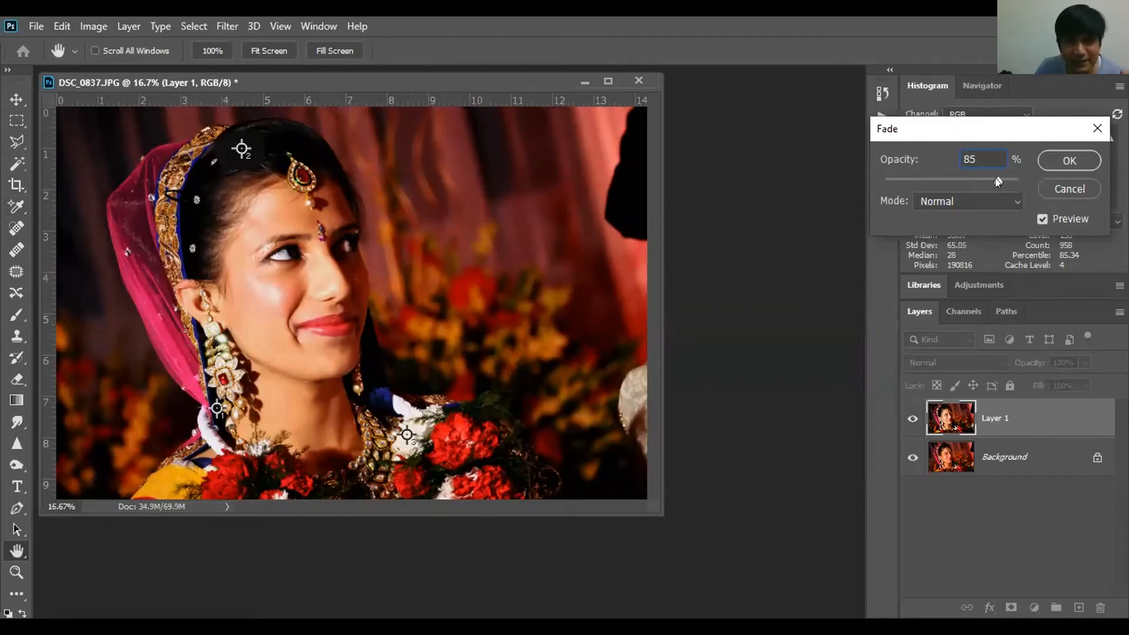
left_click(1063, 159)
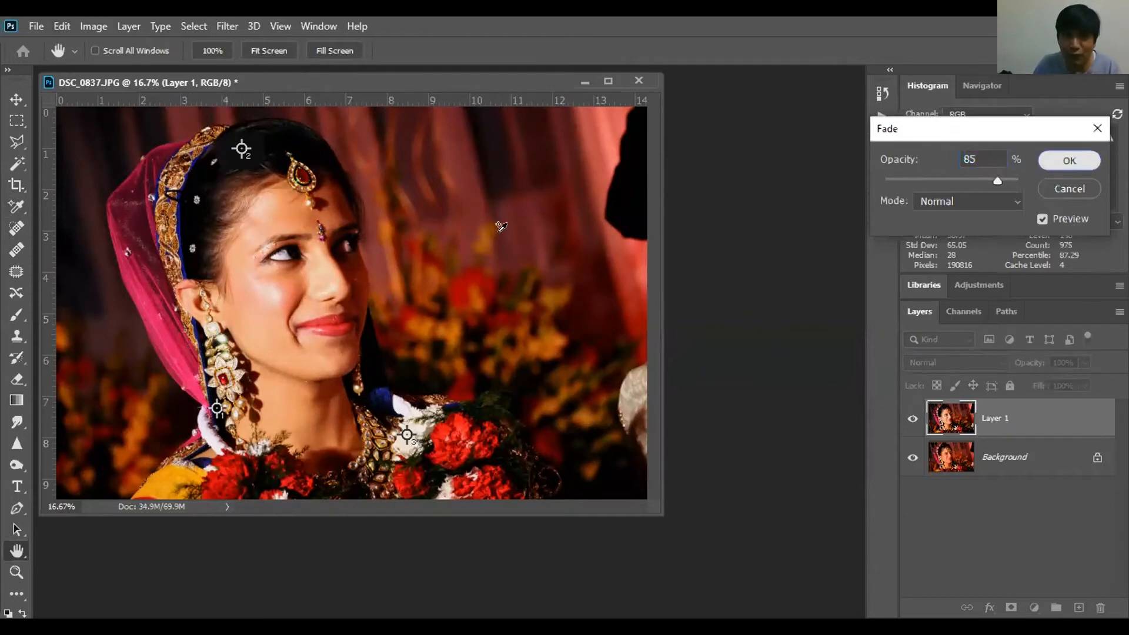
left_click(908, 418)
left_click(909, 419)
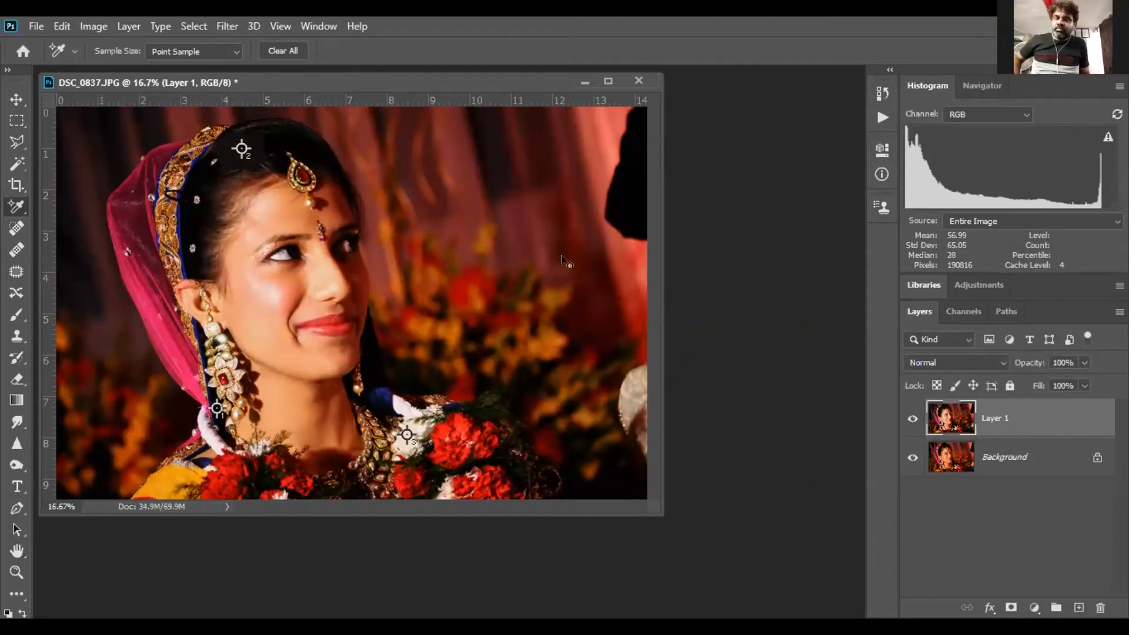
Compare Layer 1 with the original photo, and undo its last tonal correction
key("ctrl+comma")
key("ctrl+comma")
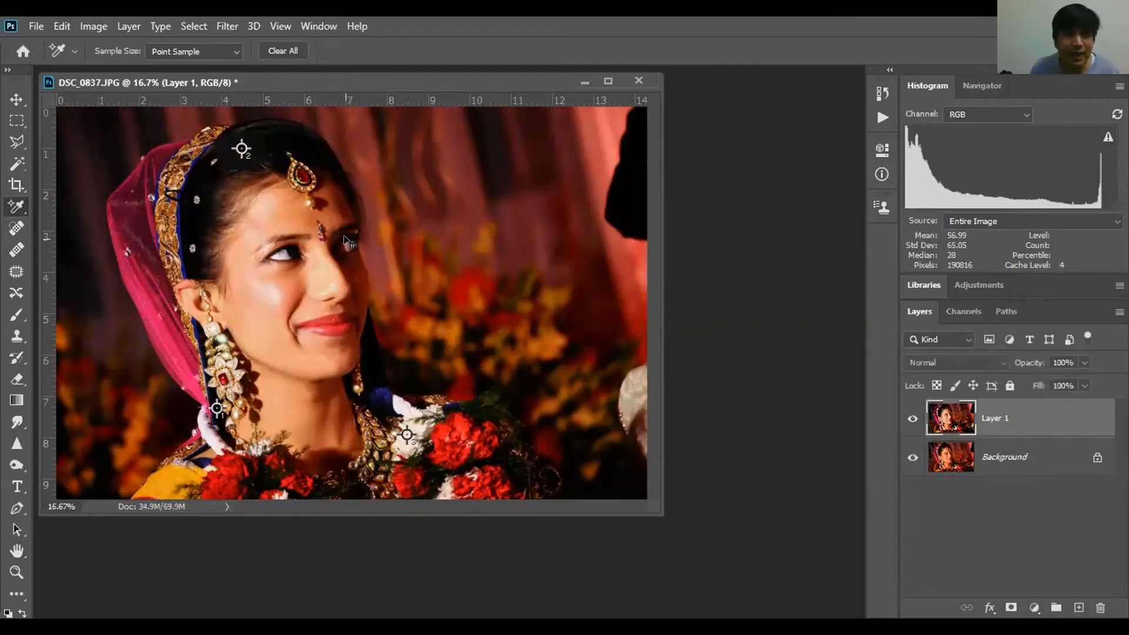
key("ctrl+z")
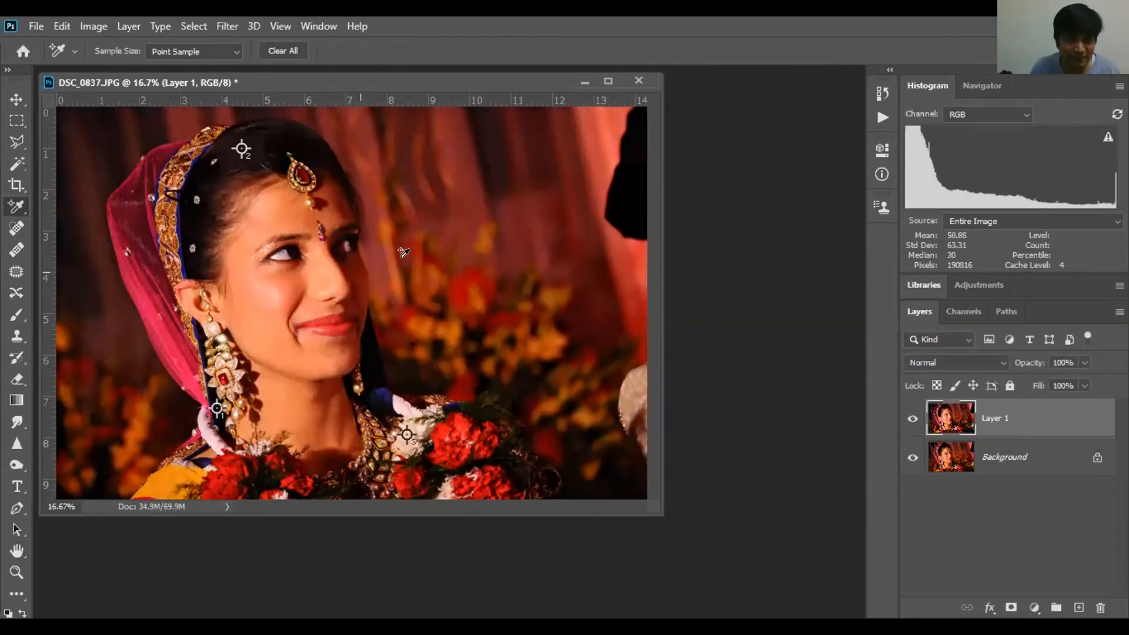
Correct Layer 1 with Levels, sampling the black point at marker 1, white point at marker 3 and gray point at marker 2
key("ctrl+l")
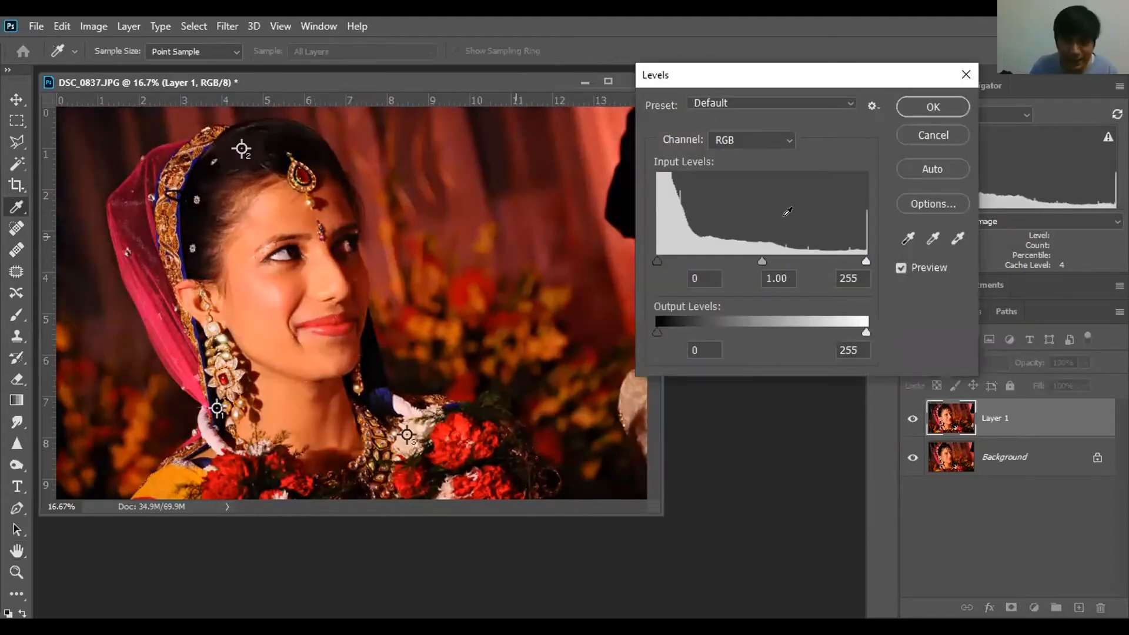
left_click(907, 238)
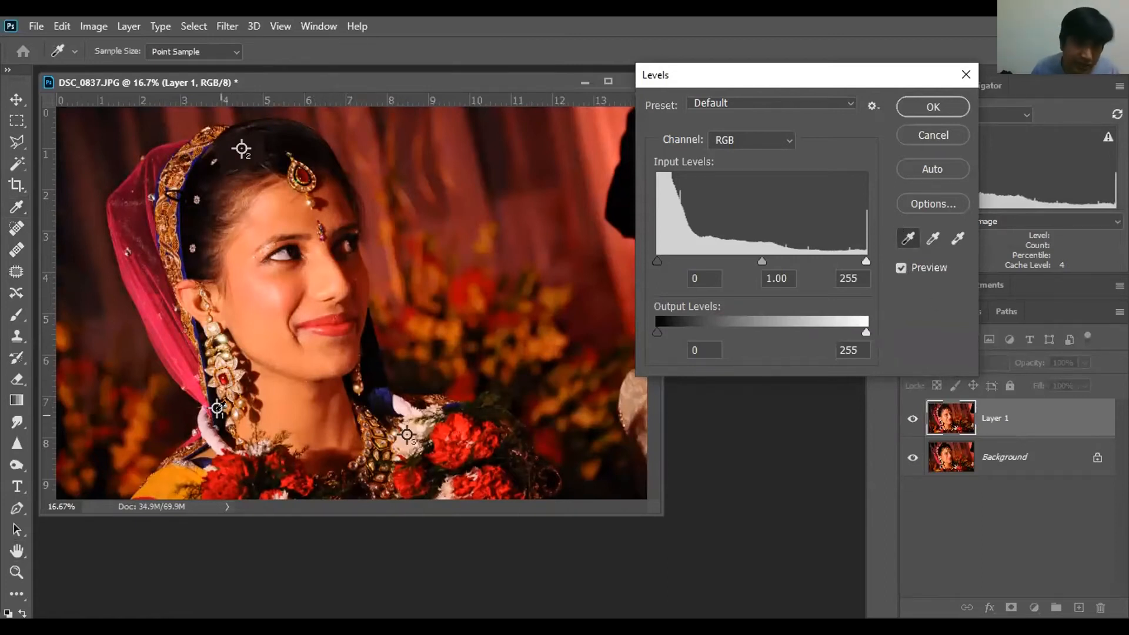
left_click(216, 402)
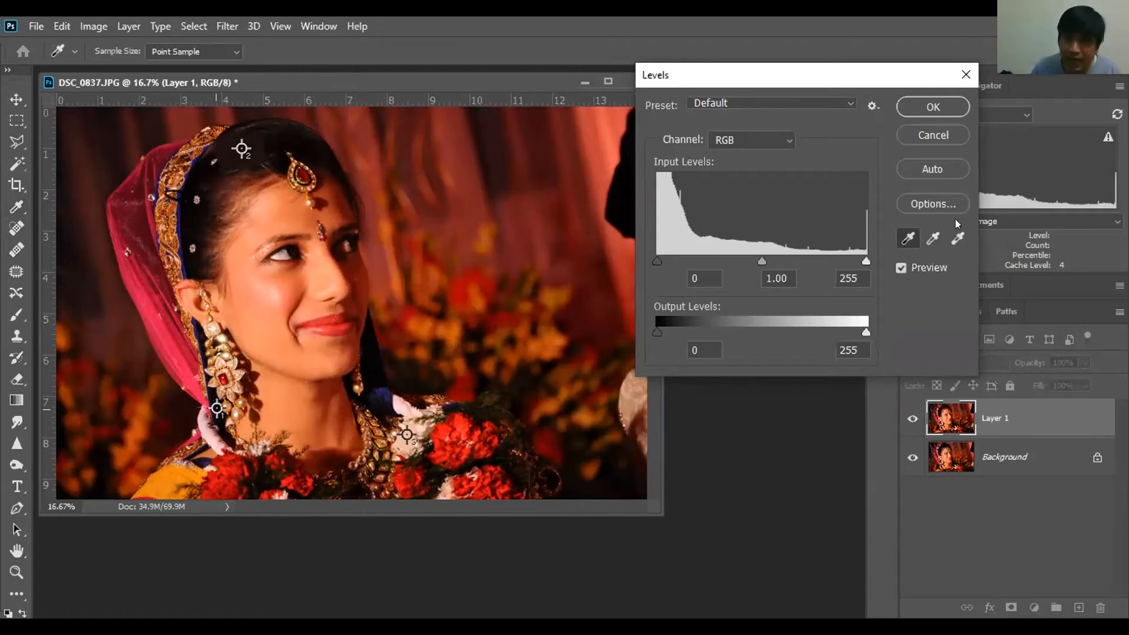
left_click(957, 238)
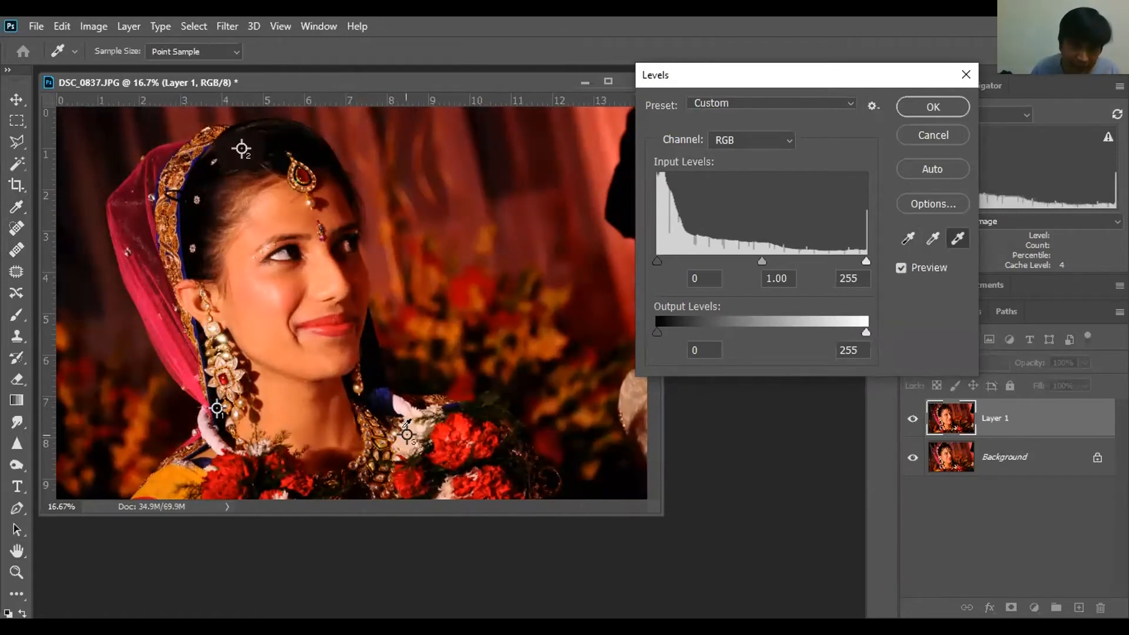
left_click(407, 424)
left_click(933, 238)
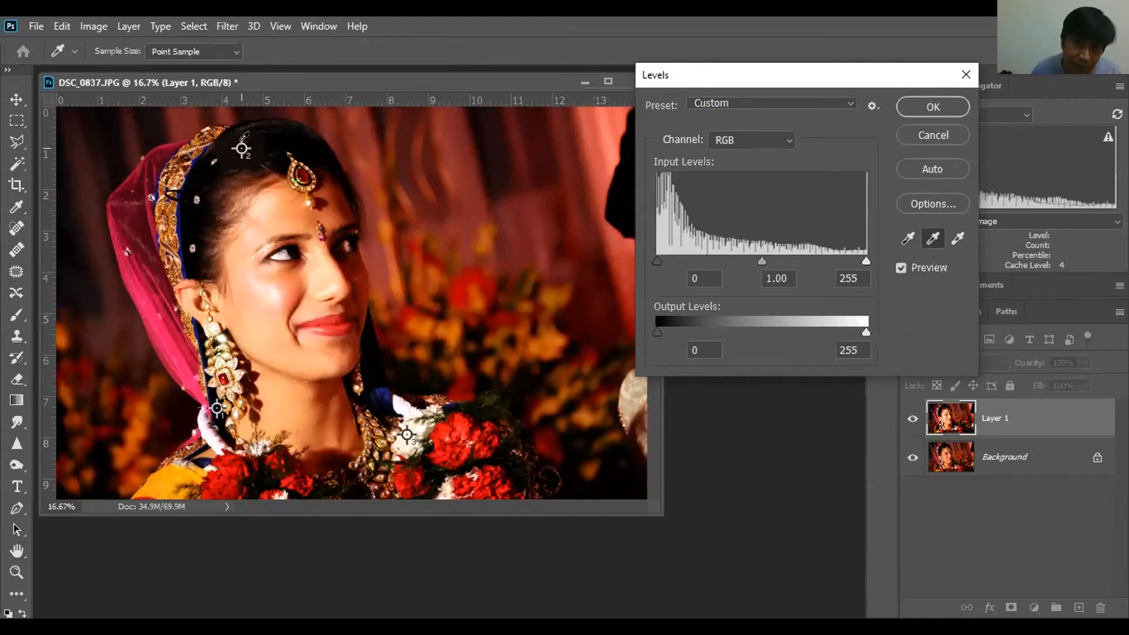
left_click(241, 143)
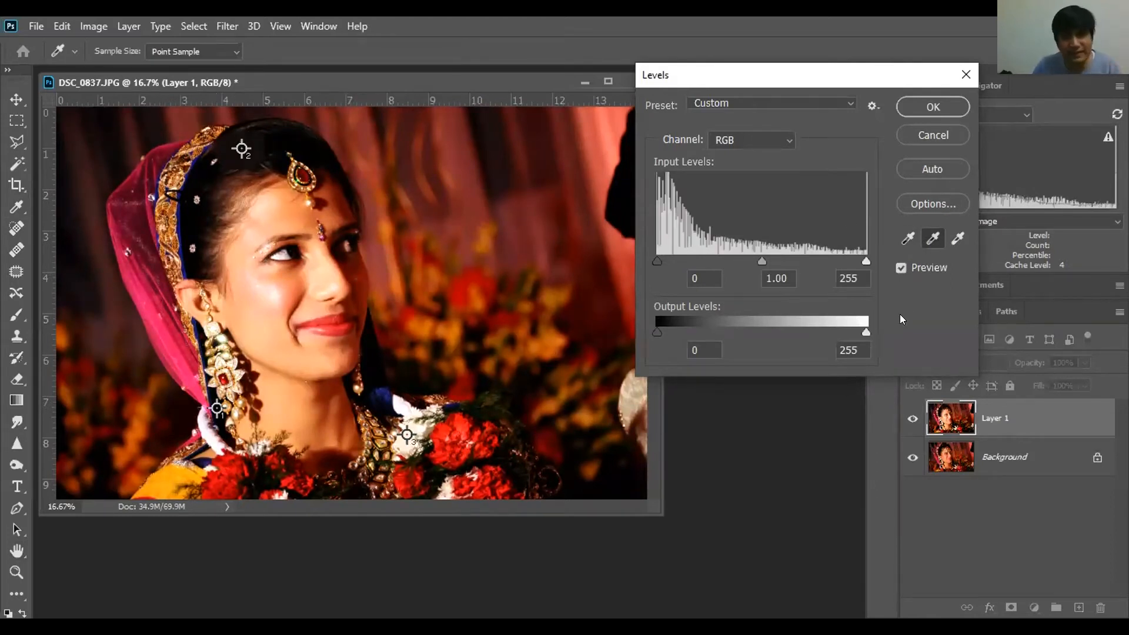
Lower the white output level in Levels to 247
left_click_drag(863, 335, 859, 343)
key("Down")
key("Down")
key("Down")
key("Down")
key("Down")
key("Down")
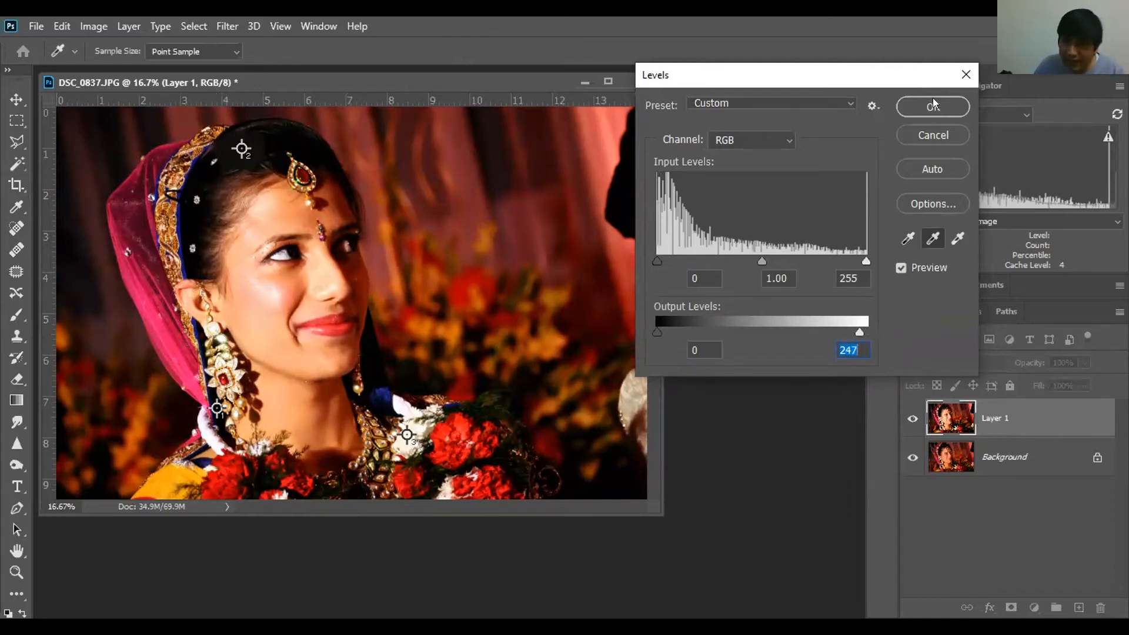
Save the Levels settings as a preset named "mpa- for red" and merge Layer 1 into the Background
left_click(872, 106)
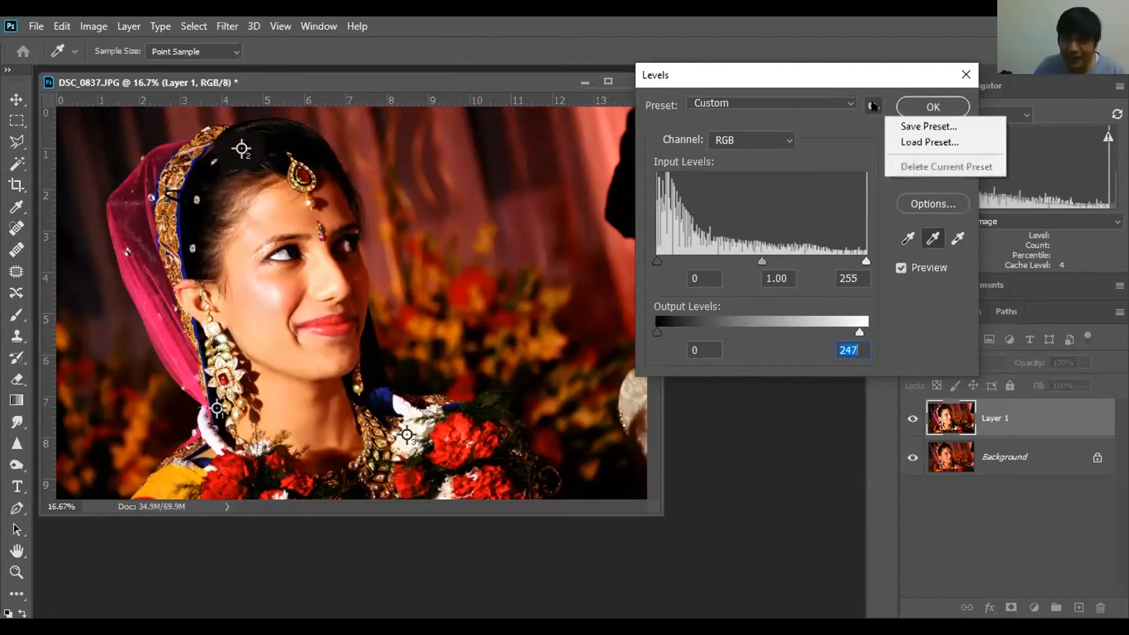
left_click(929, 127)
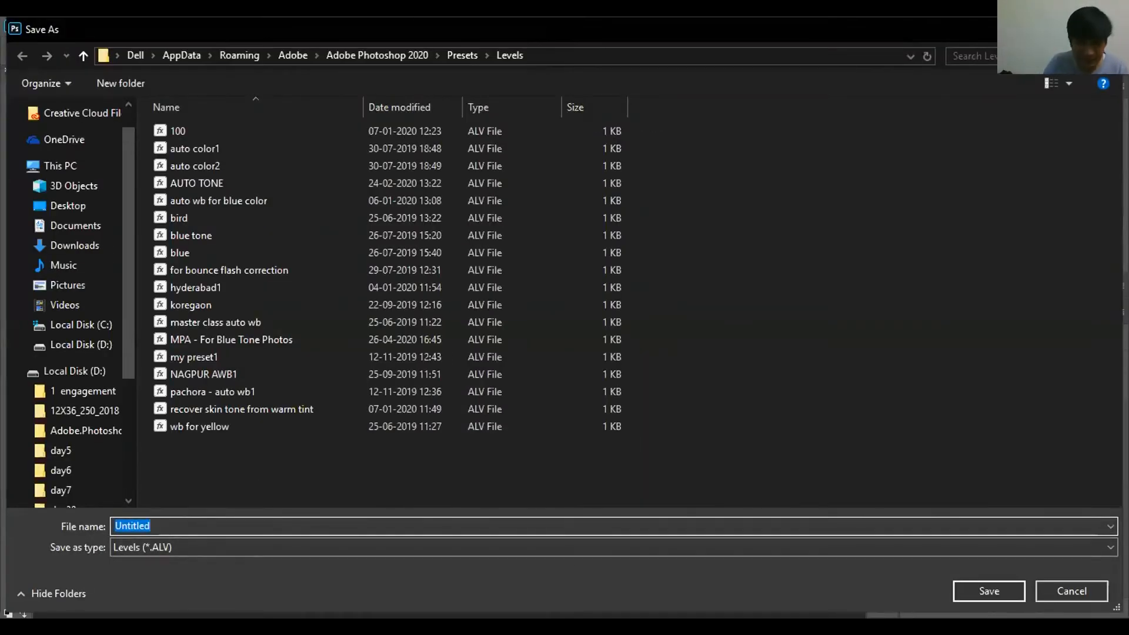
type("mpa- for red")
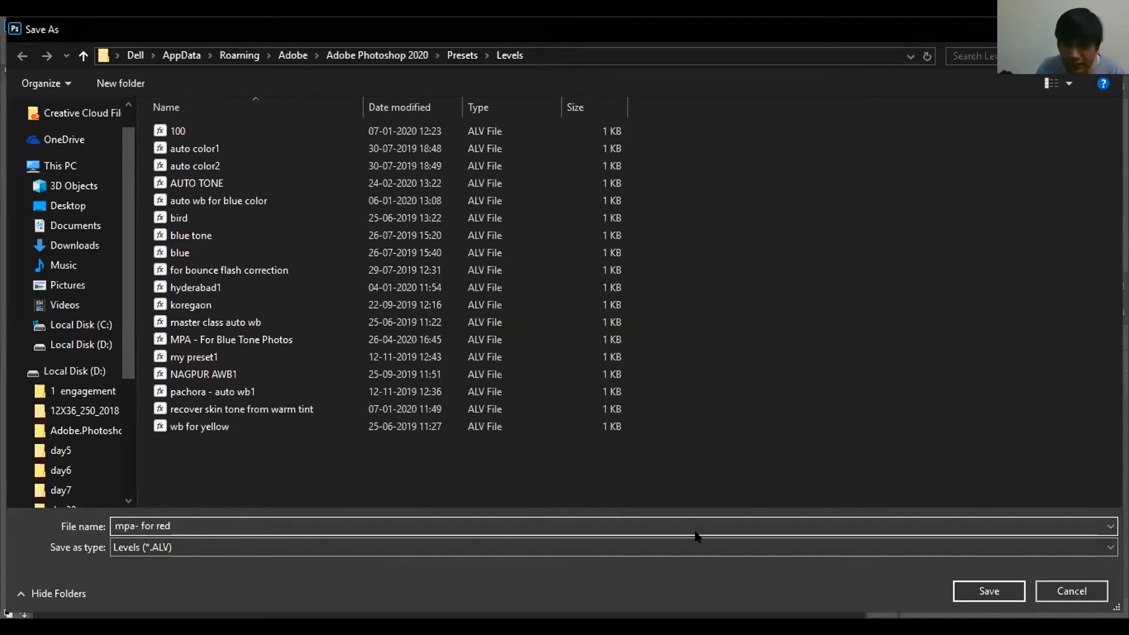
key("Return")
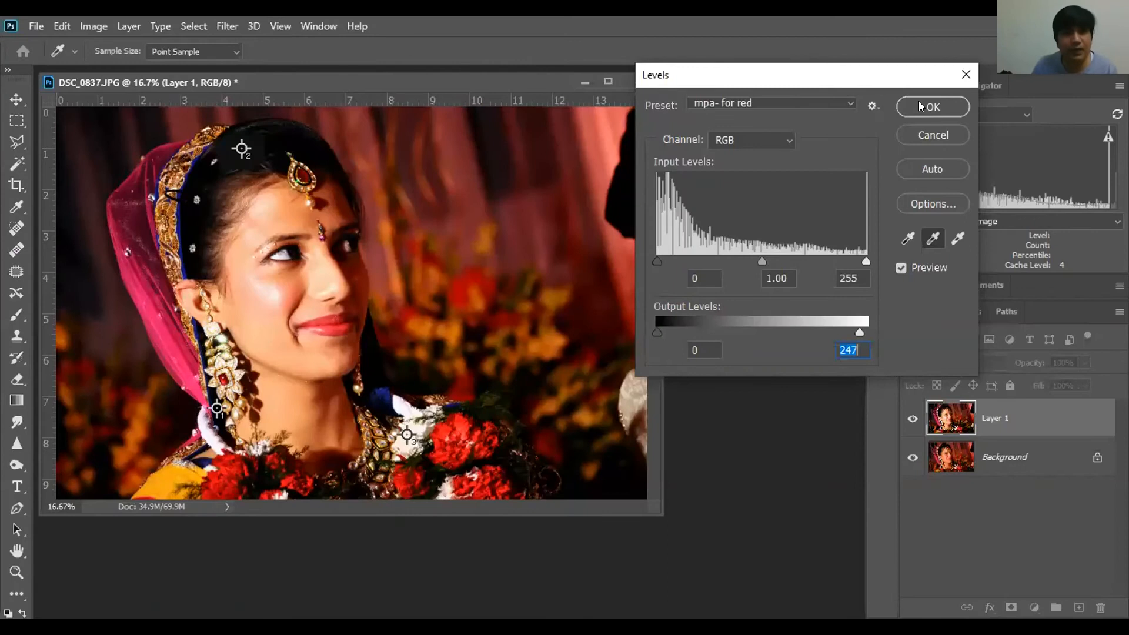
left_click(921, 106)
key("ctrl+e")
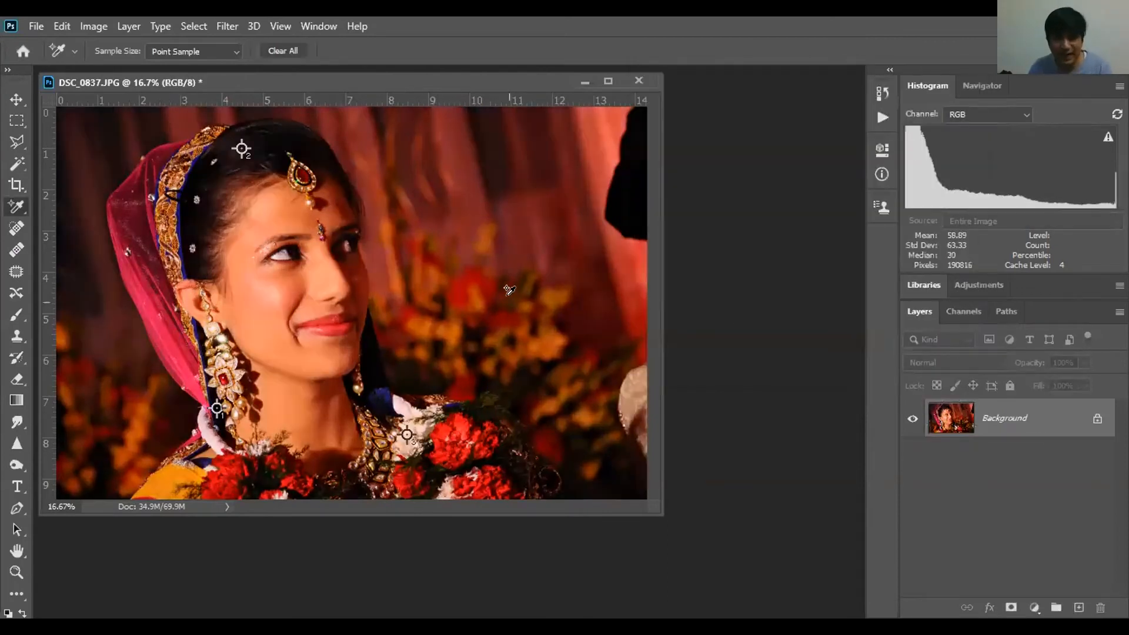
Try the "mpa- for red" Levels preset on the merged photo
key("ctrl+l")
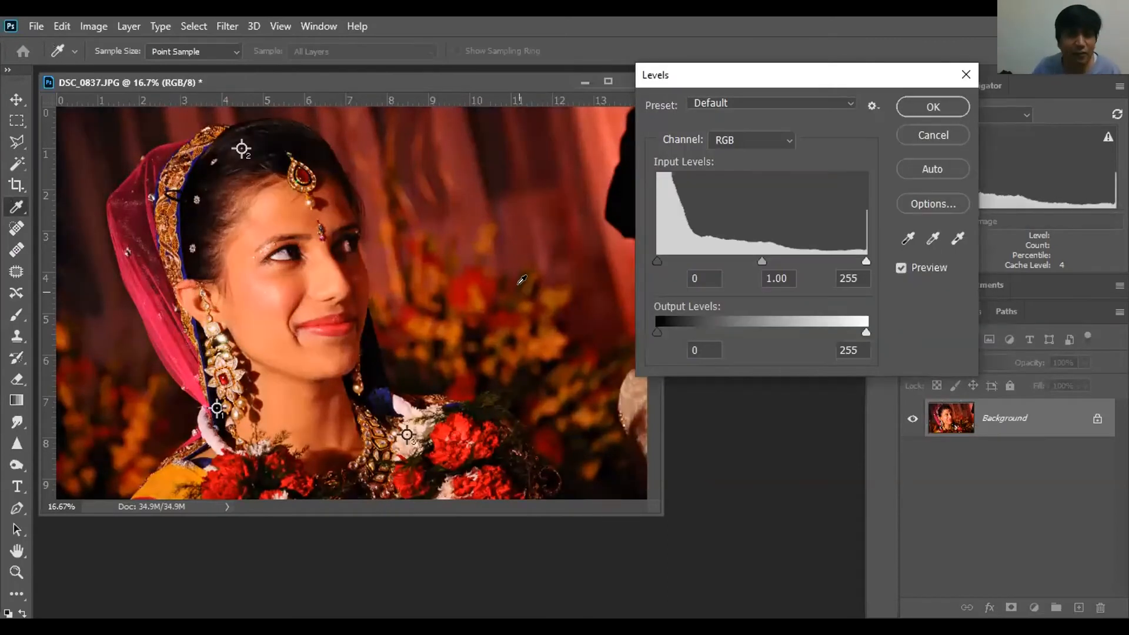
left_click(758, 98)
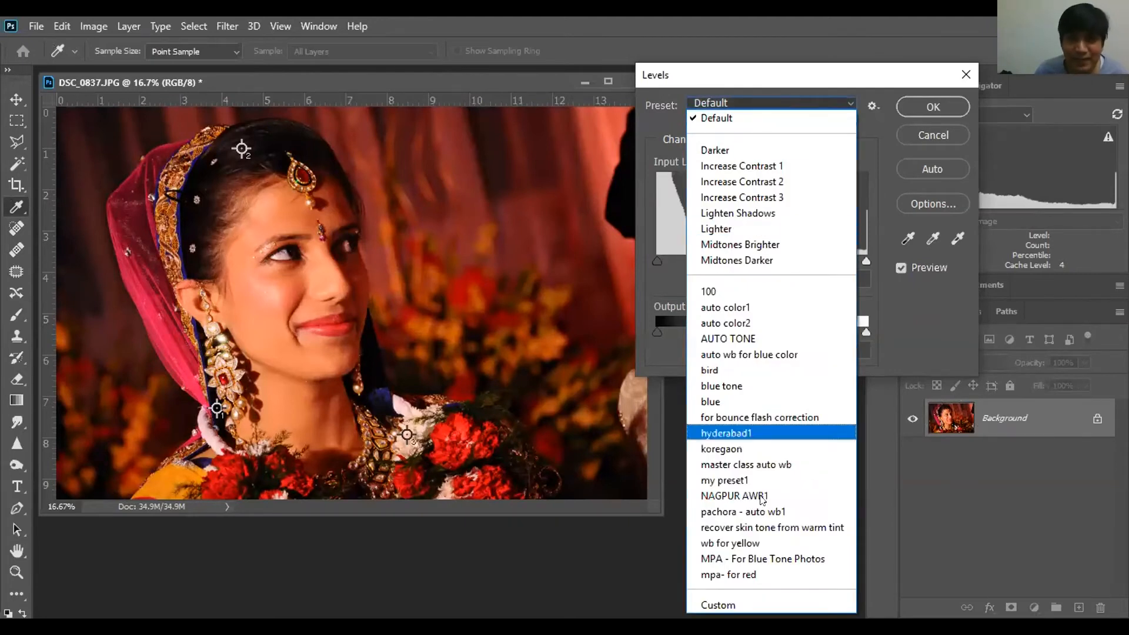
left_click(744, 573)
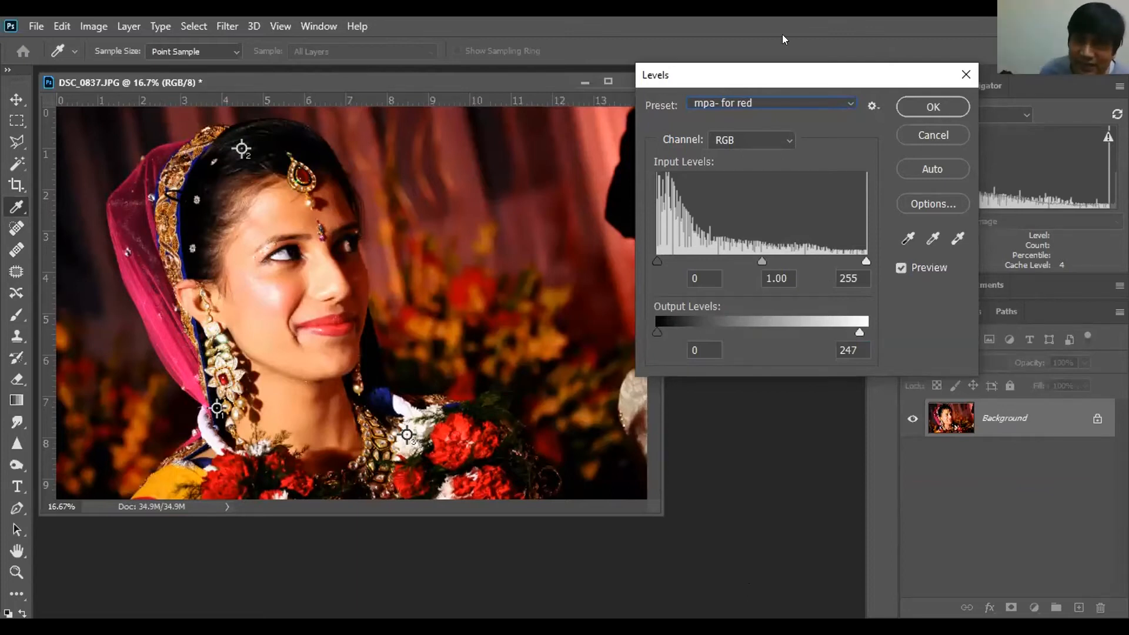
Examine the folder where Levels presets are saved, and leave Levels without applying anything
left_click(848, 104)
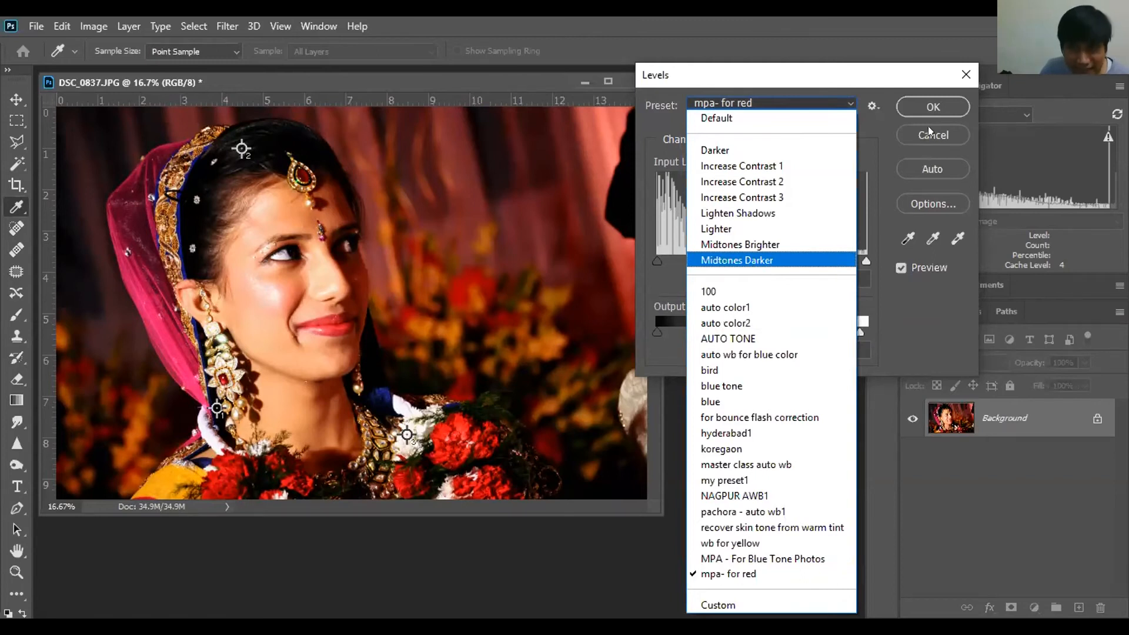
left_click(875, 103)
left_click(872, 106)
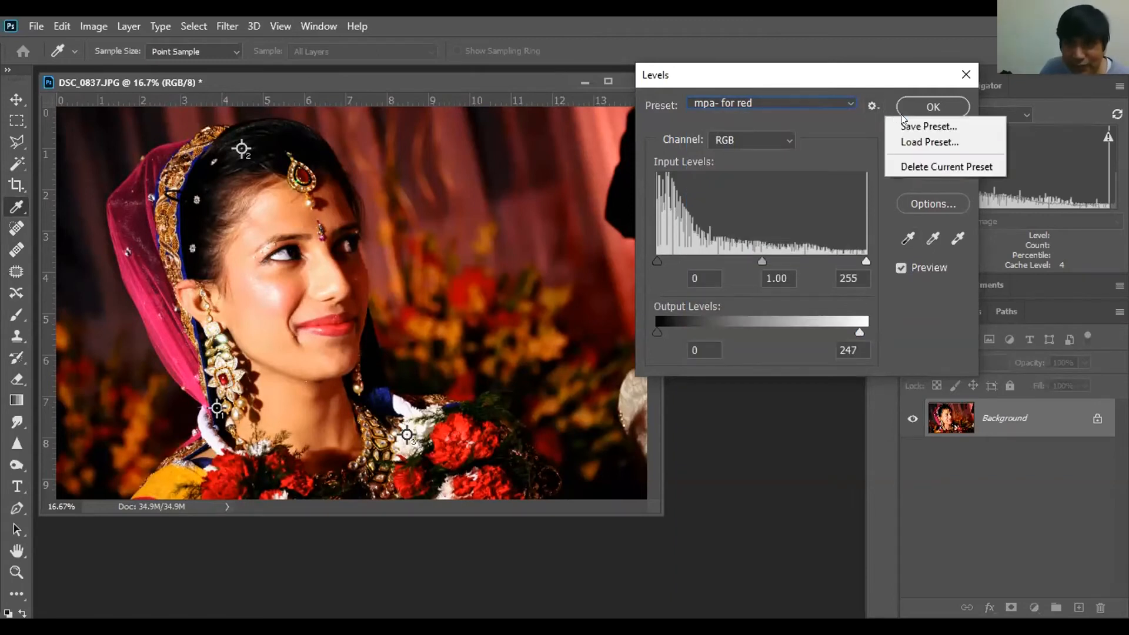
left_click(904, 123)
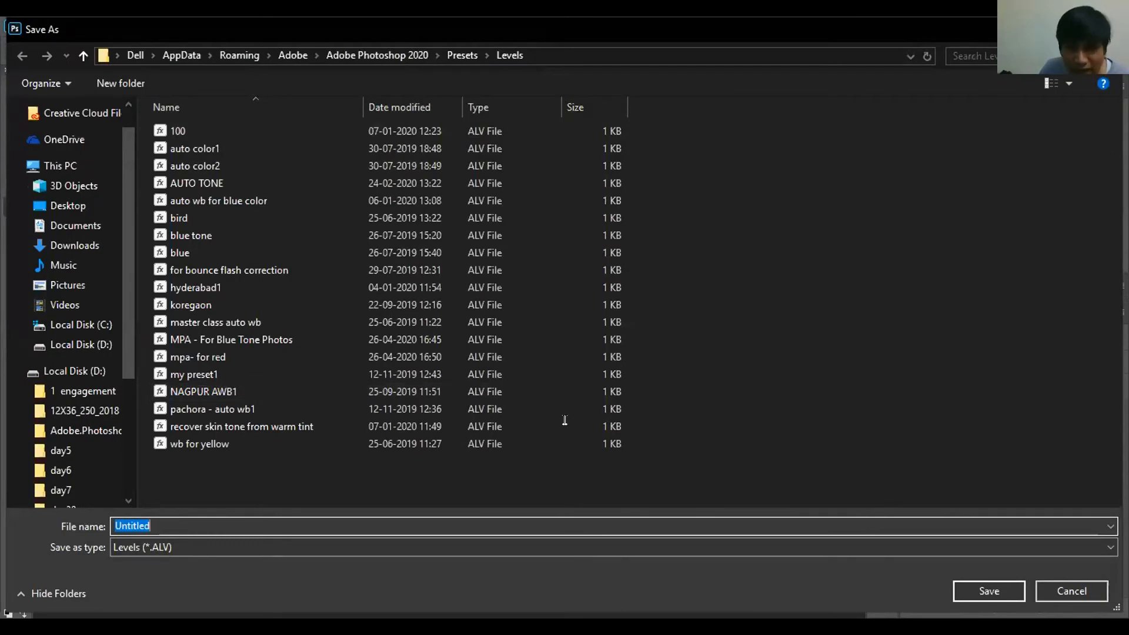
key("Escape")
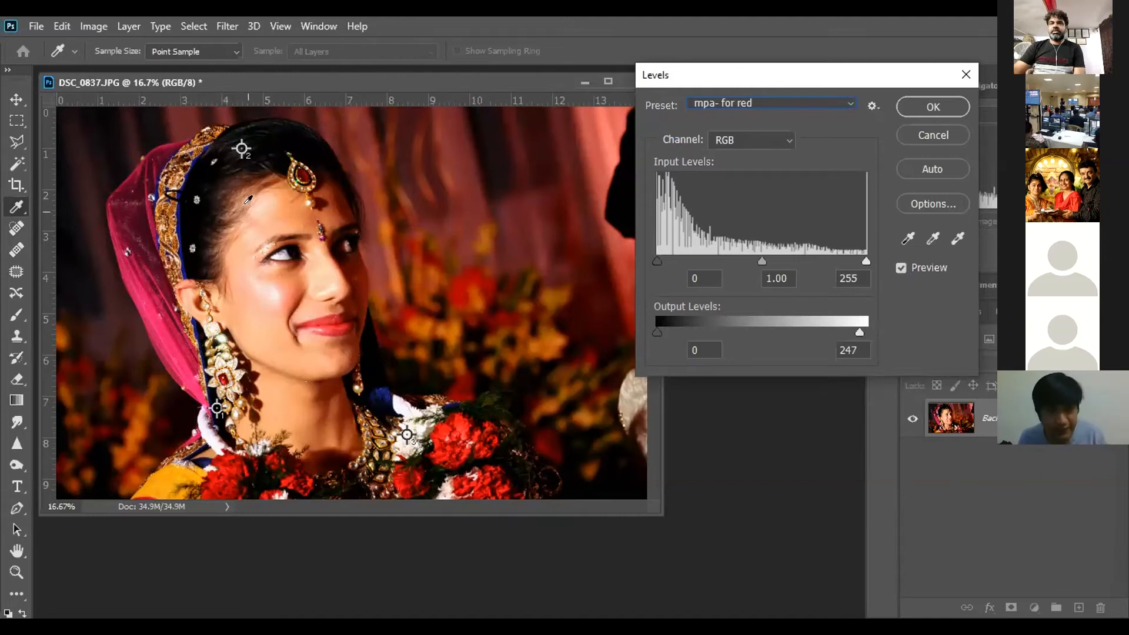
left_click(926, 132)
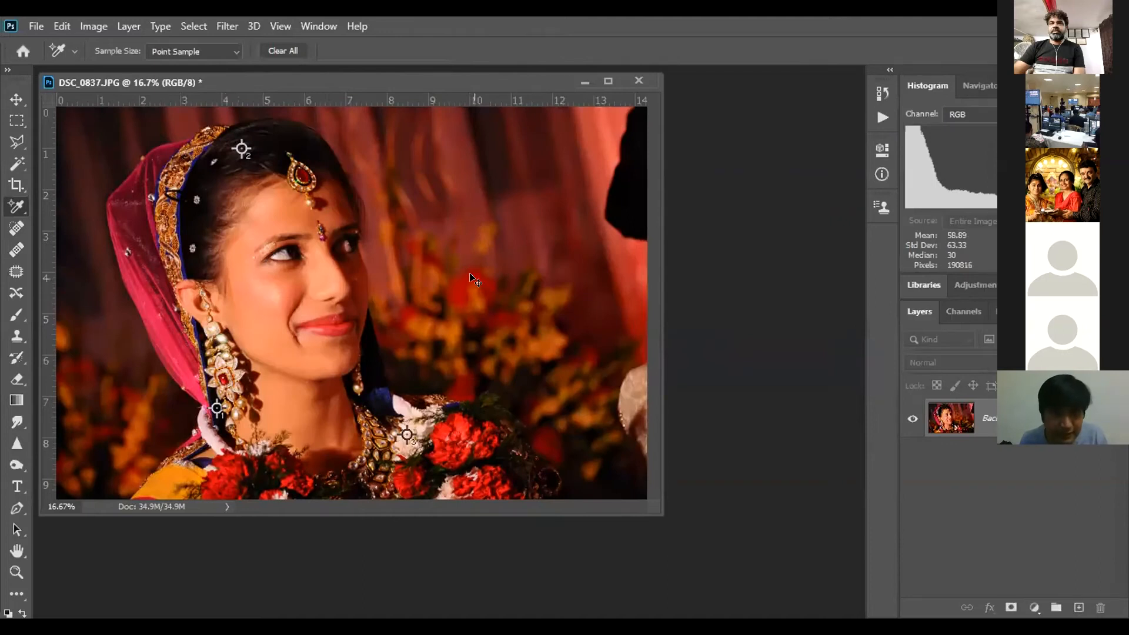
Create a blank white 1920 x 1080 px document and select a square area about 4 inches wide in its upper-left part
key("ctrl+n")
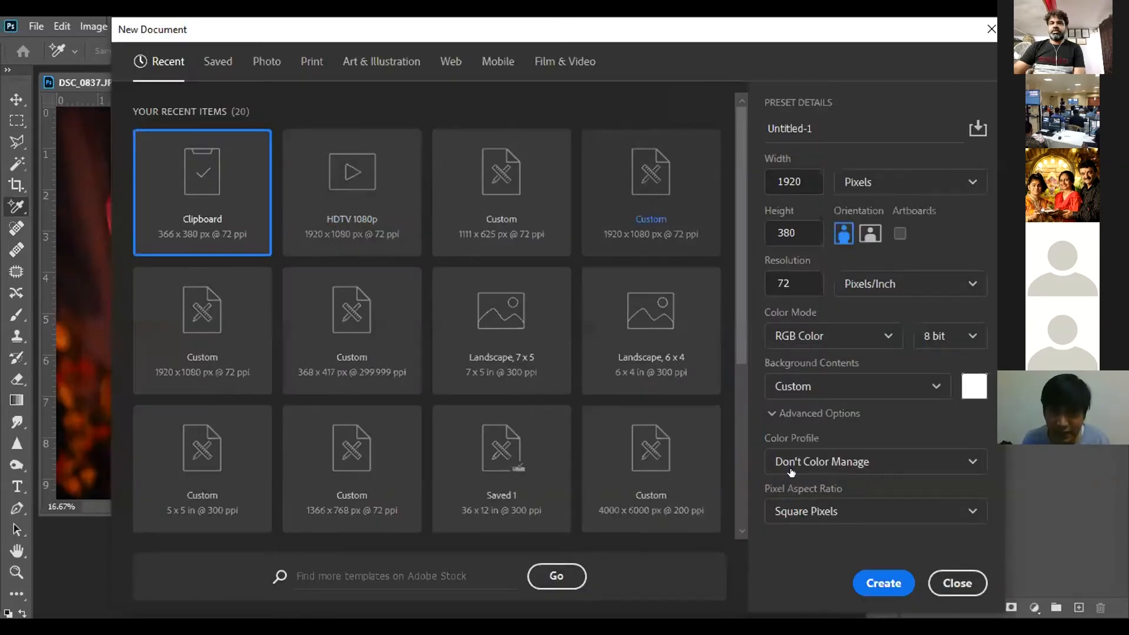
key("Return")
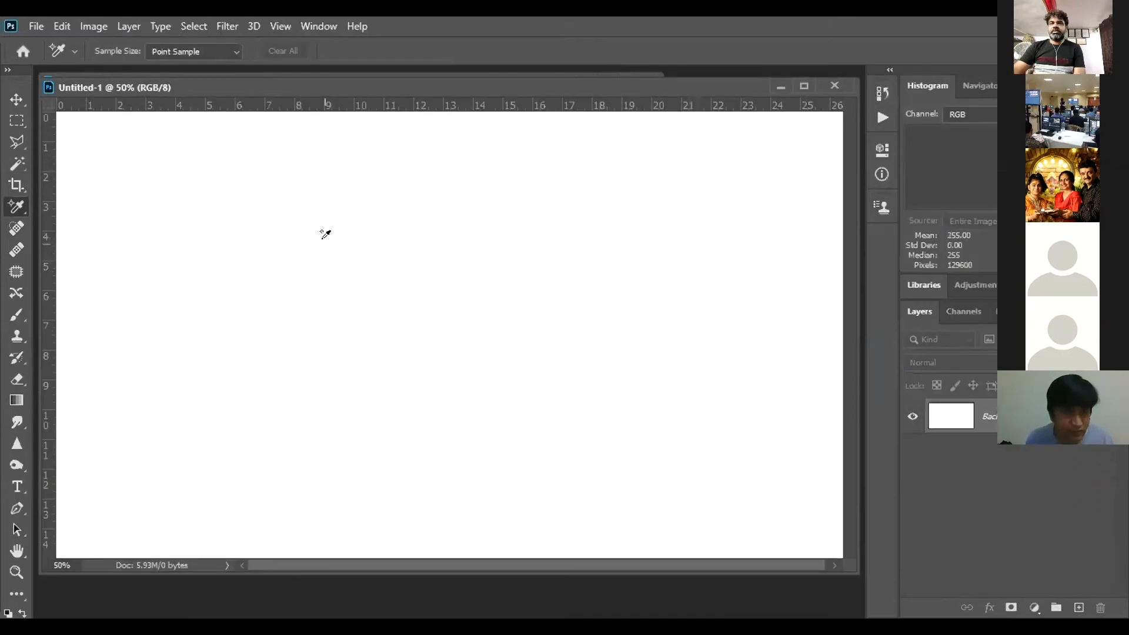
key("m")
left_click_drag(136, 202, 259, 327)
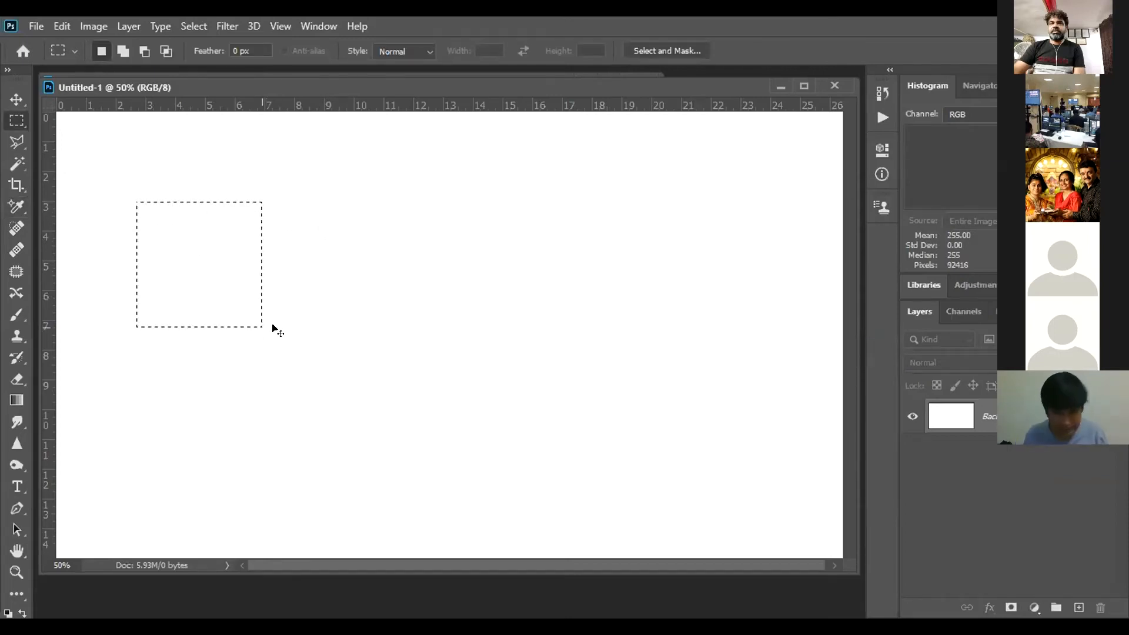
Copy the selected square to a new layer and turn it black with Hue/Saturation at Lightness -100
key("ctrl+j")
key("i")
key("ctrl+u")
left_click_drag(828, 229, 674, 208)
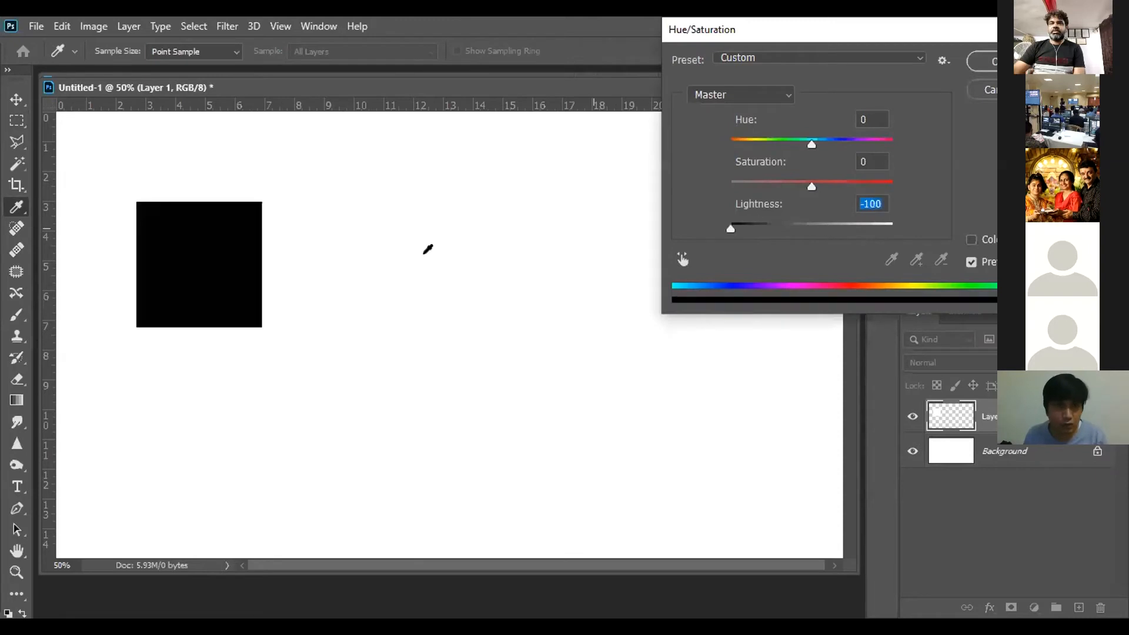
key("Return")
Duplicate the black square to its right and make the copy mid-gray with Lightness +50
key("v")
left_click_drag(202, 286, 407, 286)
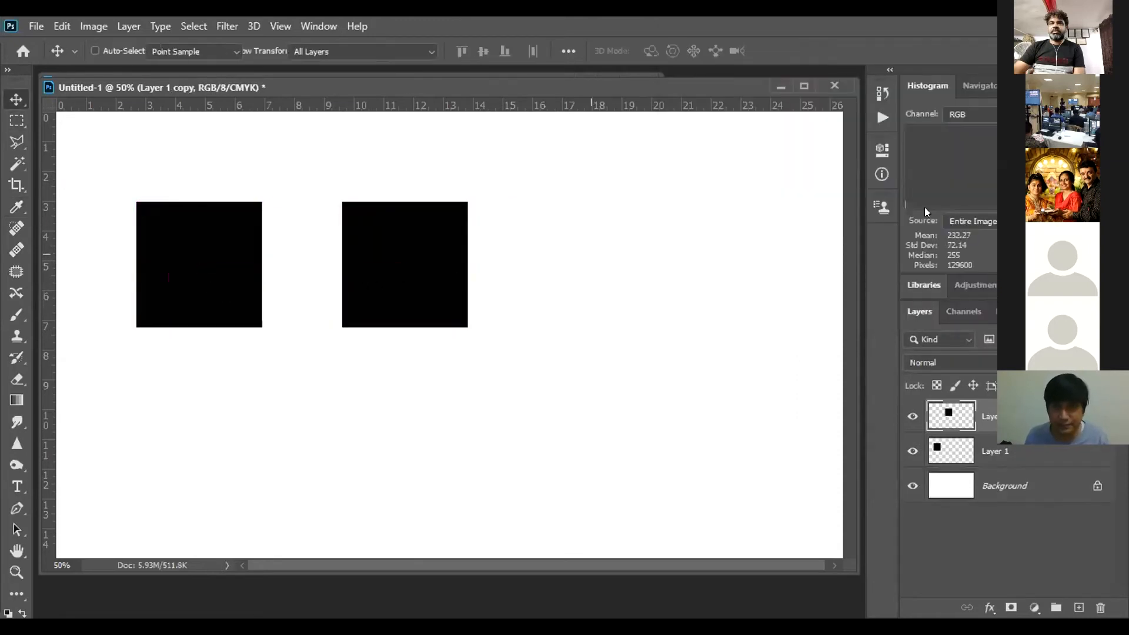
key("i")
key("ctrl+u")
left_click(870, 204)
type("50")
key("Return")
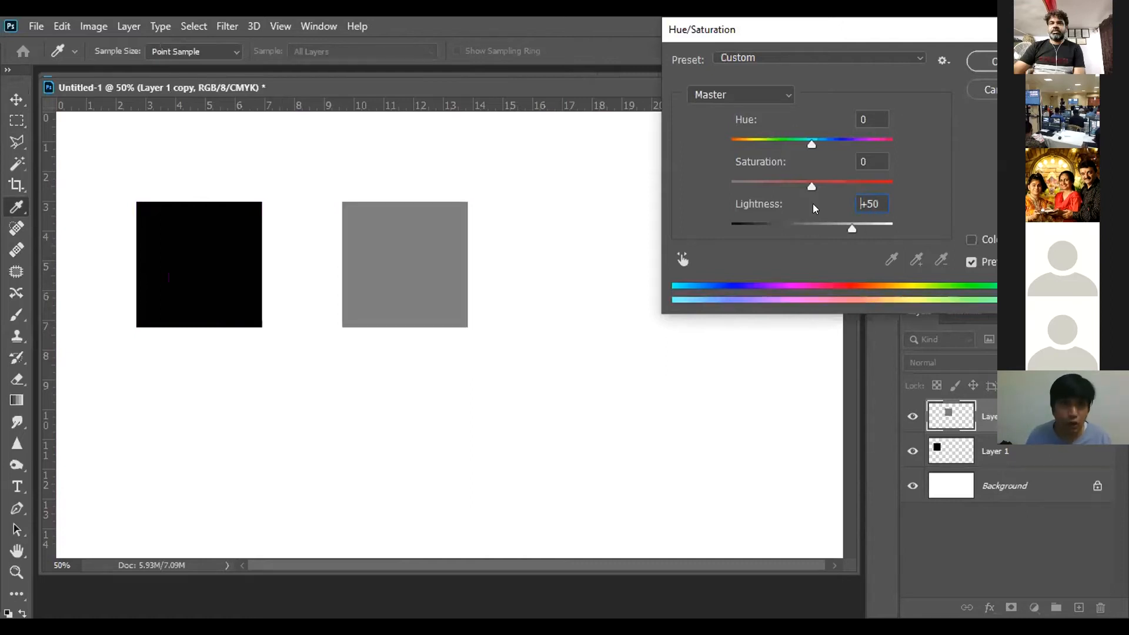
Duplicate the gray square to its right and brighten the copy to light gray with Lightness +85
left_click_drag(386, 315, 578, 285)
key("i")
key("ctrl+u")
left_click_drag(873, 223, 877, 222)
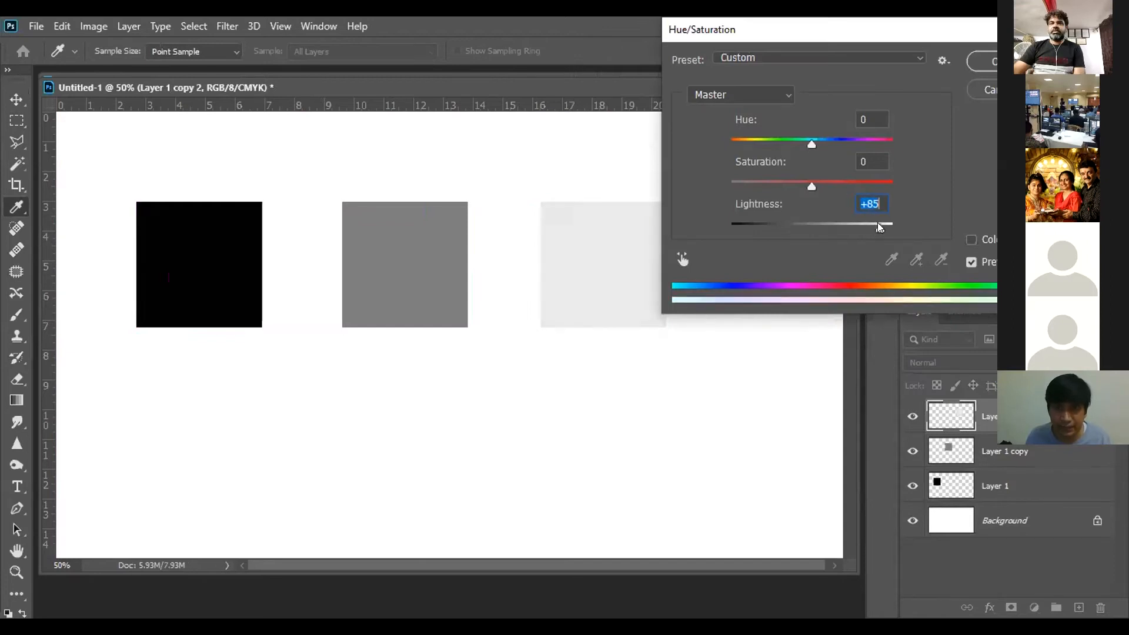
key("Return")
Move the gray and light-gray squares toward the black one, leaving narrow, even gaps in the row
left_click_drag(413, 277, 341, 277)
left_click_drag(605, 275, 470, 275)
left_click(326, 286)
key("Left")
key("Left")
key("Left")
key("Left")
key("Left")
key("Left")
left_click(480, 277)
key("Left")
key("Left")
key("Left")
key("Left")
key("Left")
key("Left")
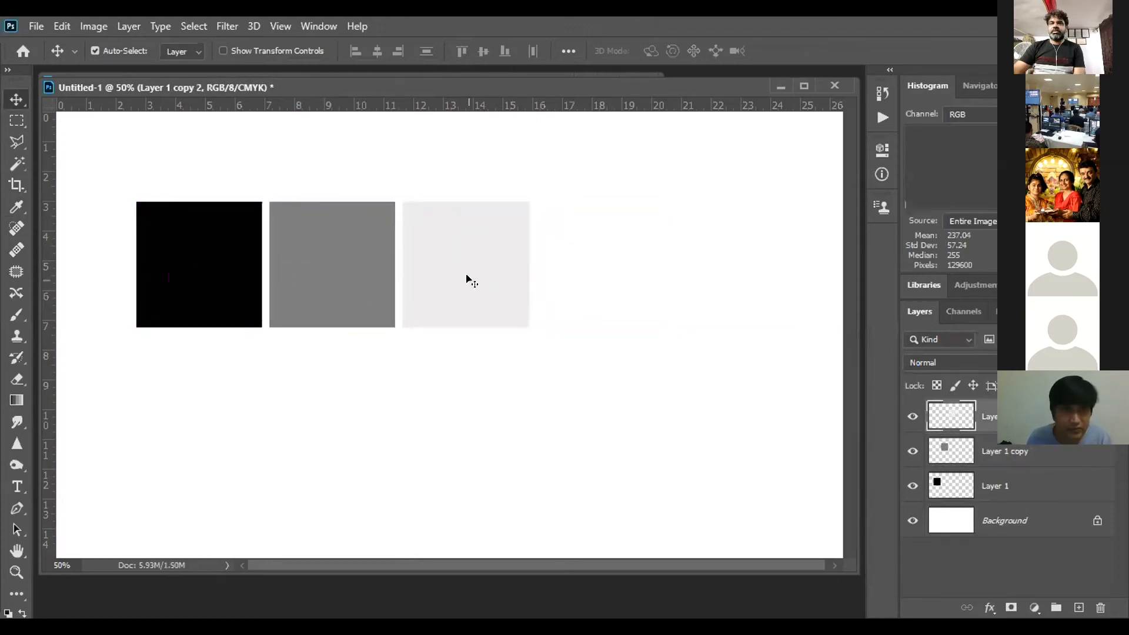
Move all three squares together toward the canvas's upper-left corner and merge them into one layer
left_click(364, 275, "shift")
left_click(220, 297, "shift")
left_click_drag(223, 285, 193, 234)
key("ctrl+e")
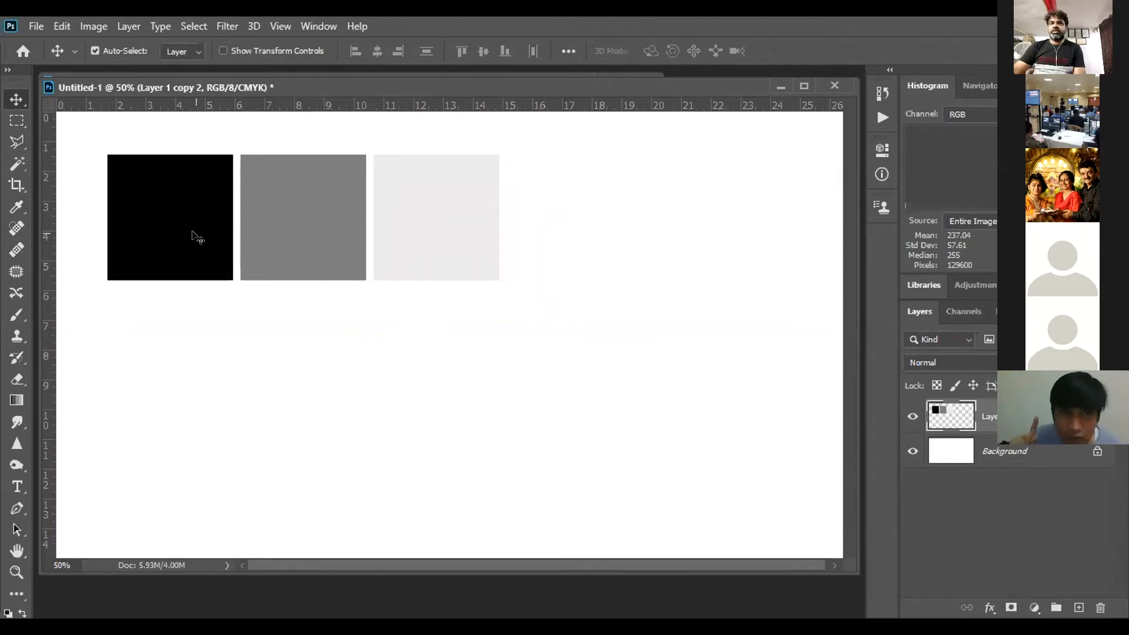
Duplicate the merged row of squares to fill the canvas with a grid of three rows by two columns
left_click_drag(335, 194, 296, 431)
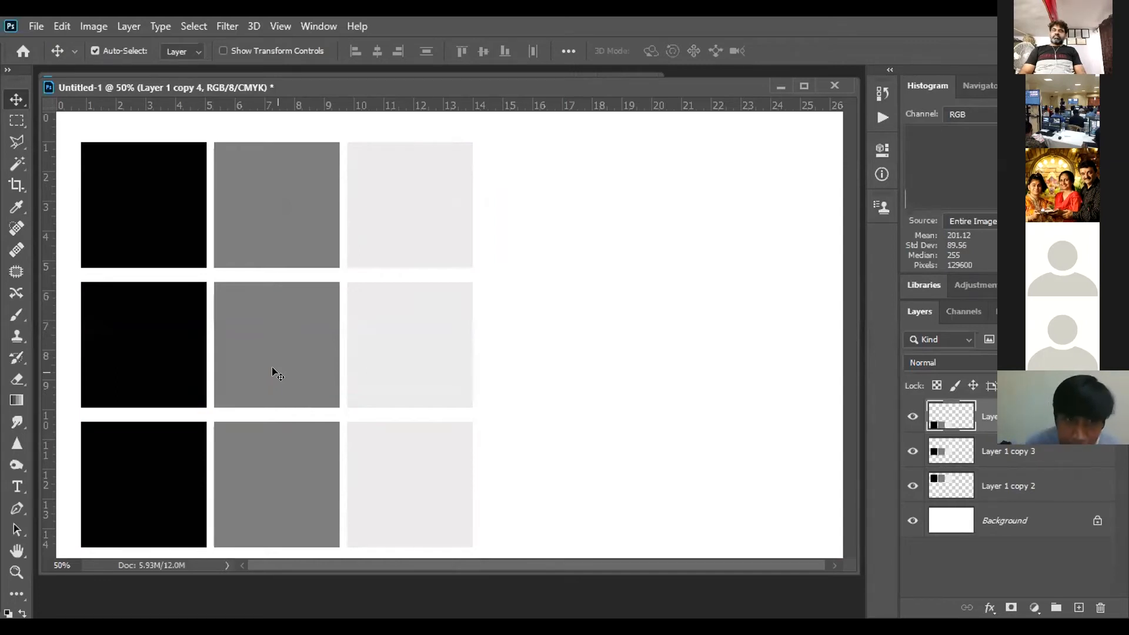
left_click_drag(259, 218, 679, 322)
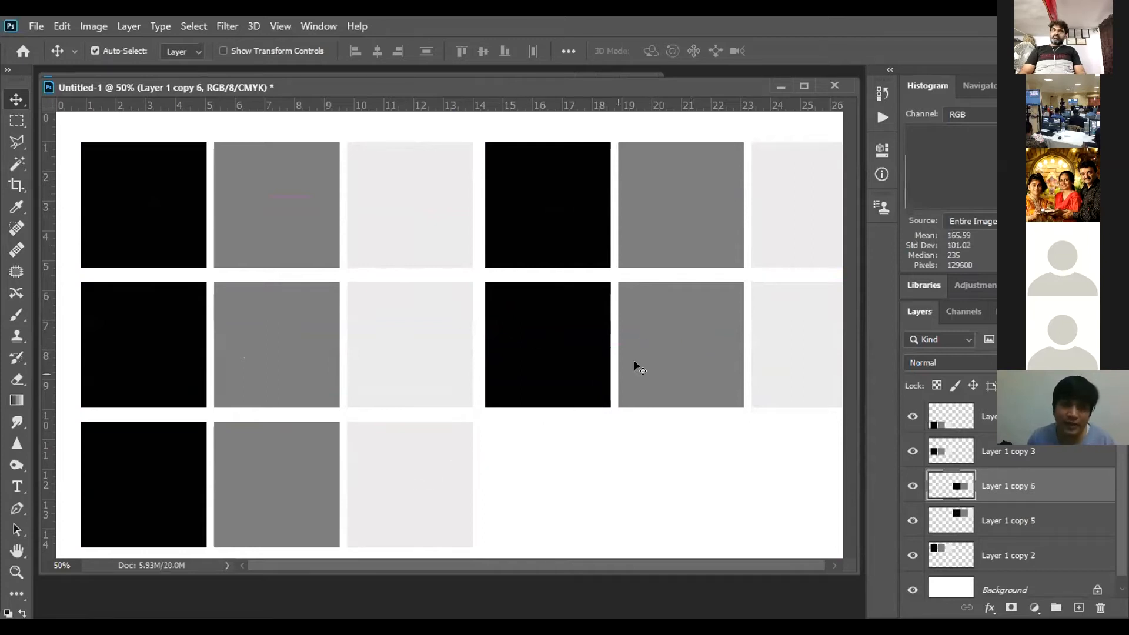
left_click_drag(685, 315, 681, 468)
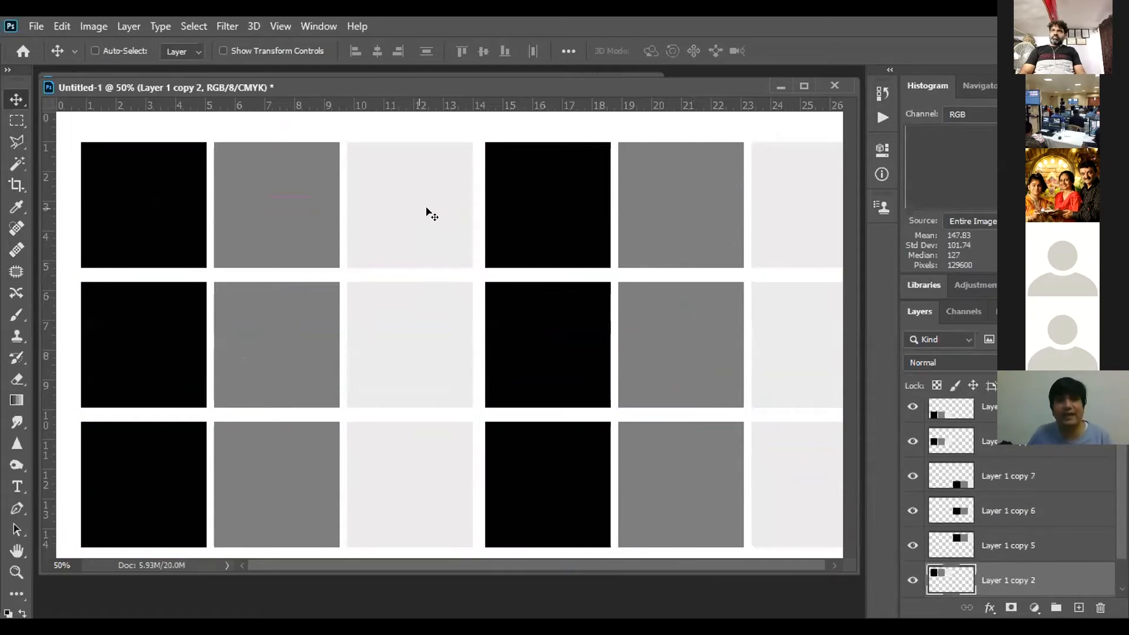
Shift the upper-left set of squares toward red with Color Balance, and select the set directly beneath it
key("ctrl+b")
left_click_drag(656, 188, 792, 189)
key("Return")
left_click(468, 328)
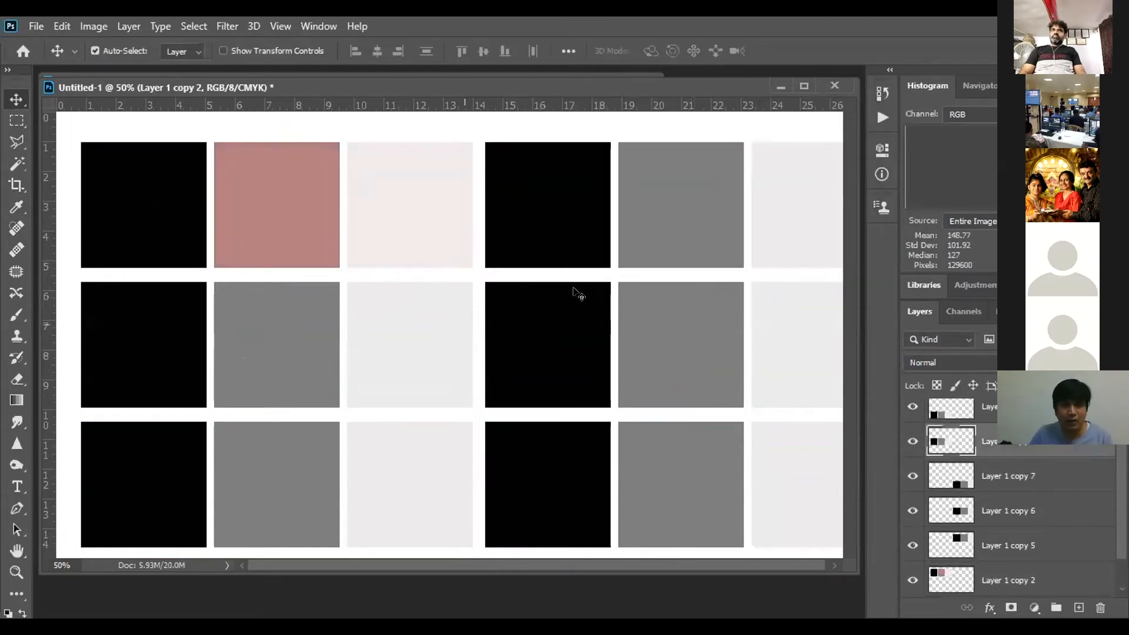
Shift the middle-left set of squares toward green and the bottom-left set toward blue with Color Balance, at +100 each
key("ctrl+b")
left_click_drag(656, 208, 736, 207)
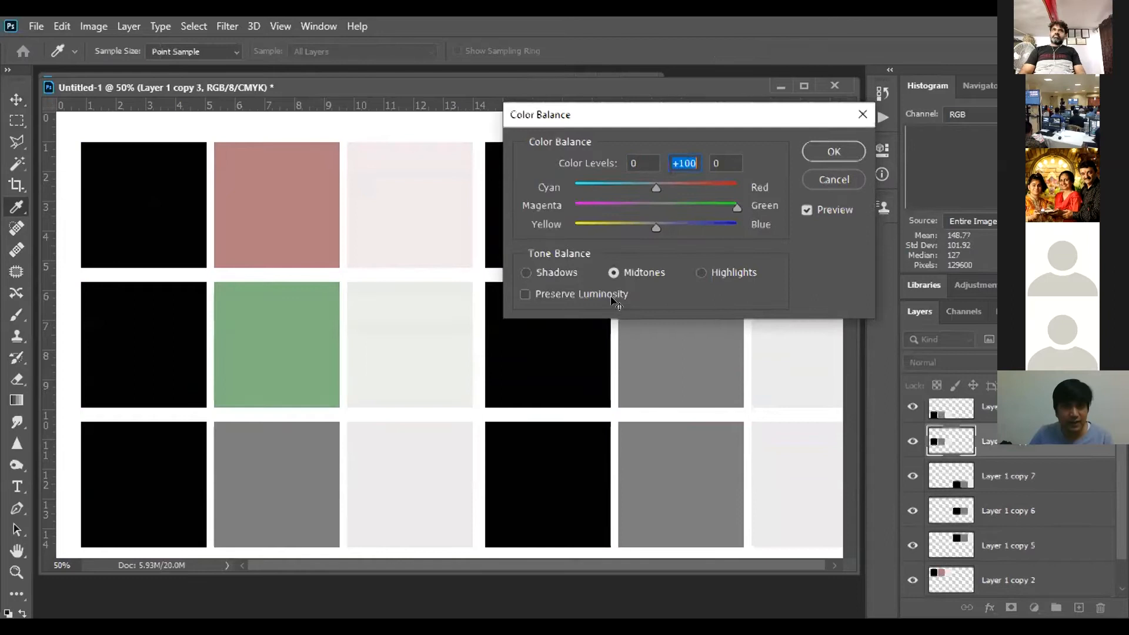
key("Return")
left_click(615, 278, "ctrl")
key("ctrl+b")
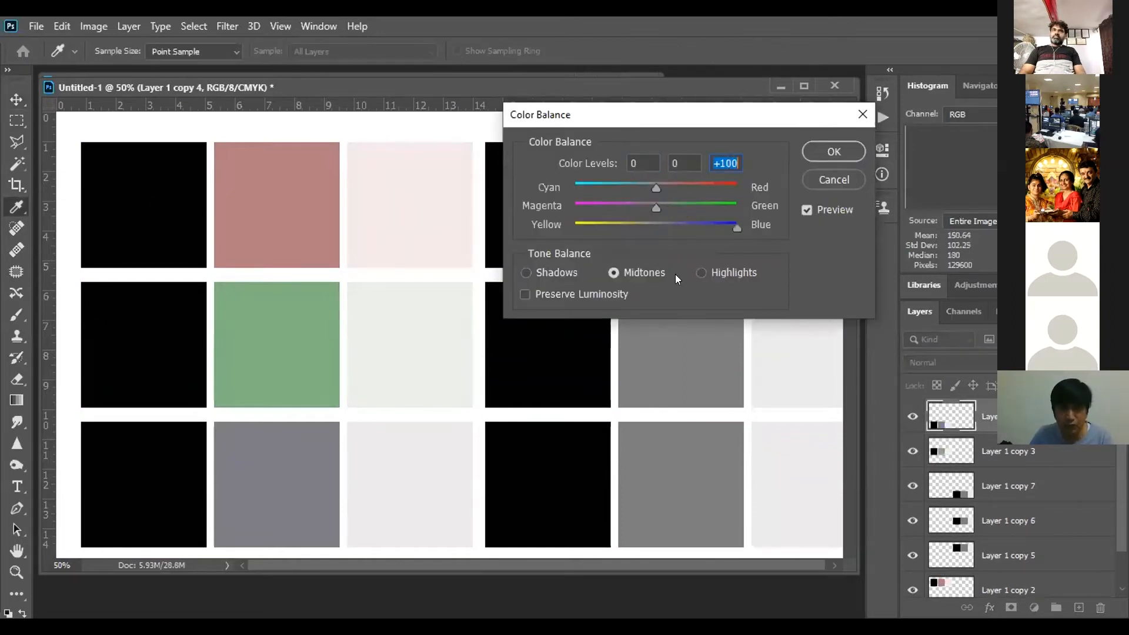
key("Return")
Shift the top-right set of squares toward cyan and the middle-right set toward magenta with Color Balance, at -100 each
left_click(676, 241)
key("ctrl+b")
left_click_drag(656, 188, 478, 191)
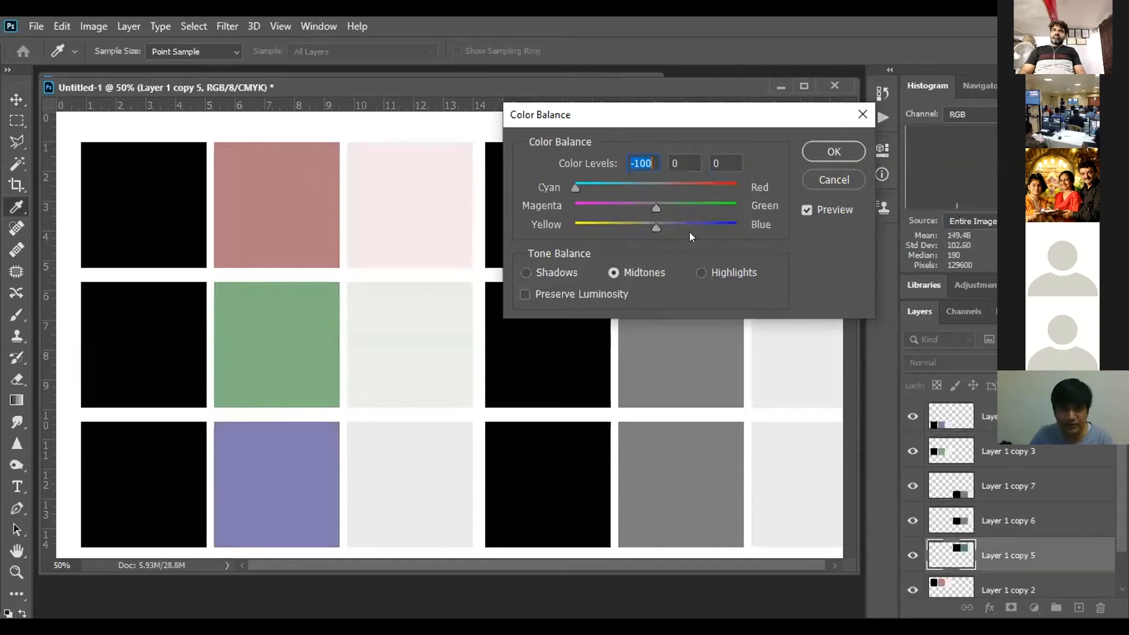
key("Return")
left_click(690, 326)
key("ctrl+b")
left_click_drag(656, 207, 547, 208)
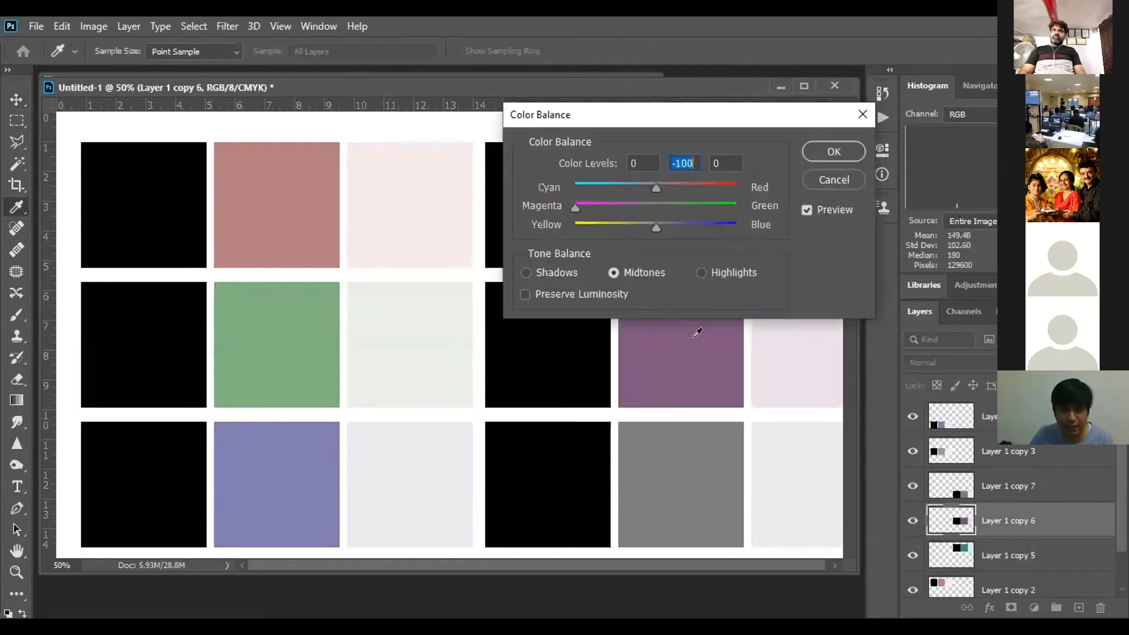
key("Return")
Shift the bottom-right set of squares toward yellow with Color Balance
left_click(696, 436)
key("ctrl+b")
left_click_drag(656, 227, 400, 238)
key("Return")
key("v")
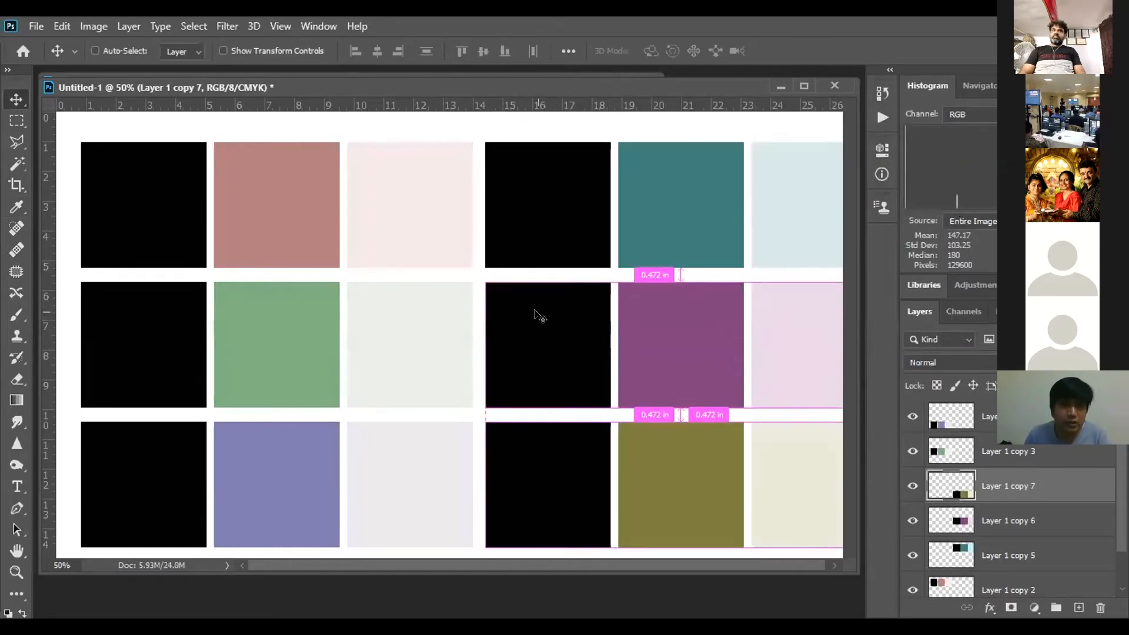
Check the swatch grid in full screen, and reposition and enlarge its document window over the photo at 25% zoom
key("ctrl+minus")
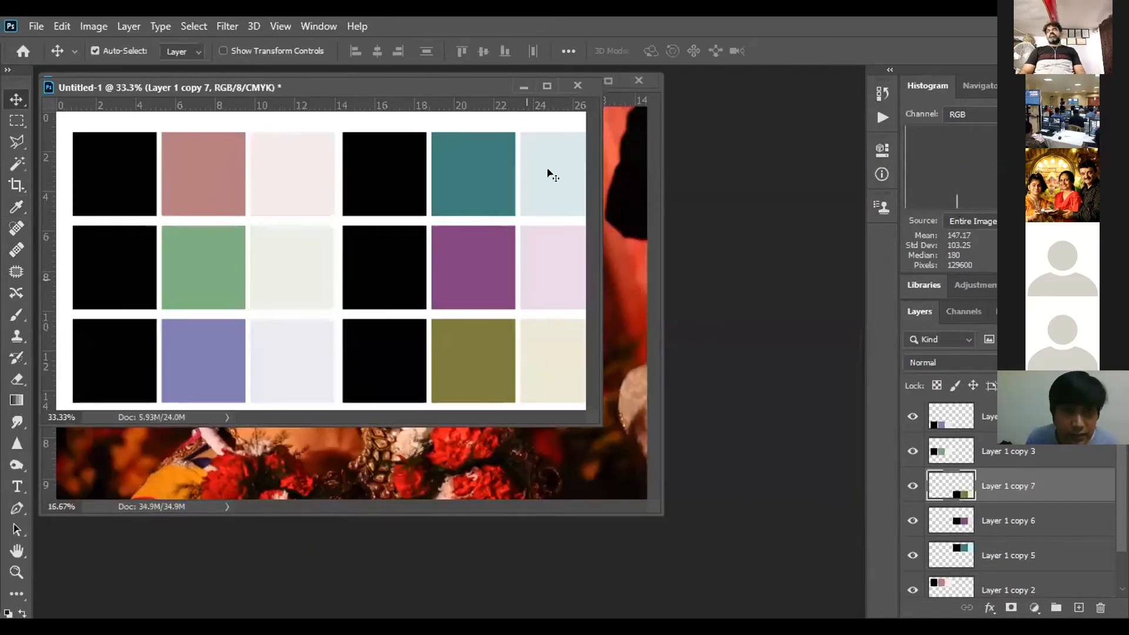
key("f")
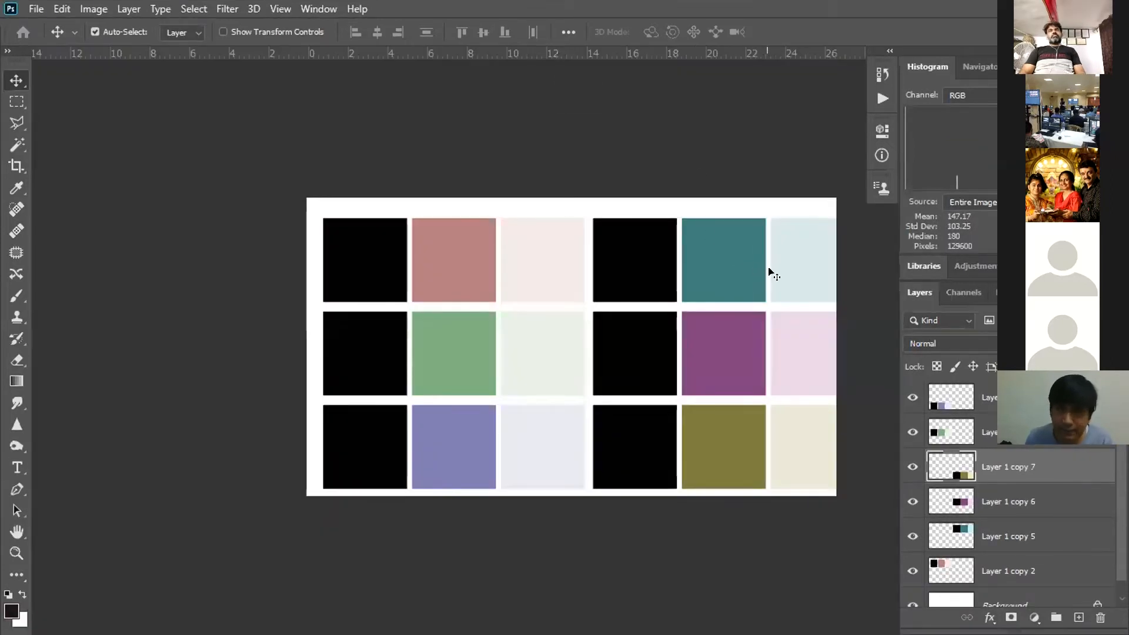
key("f")
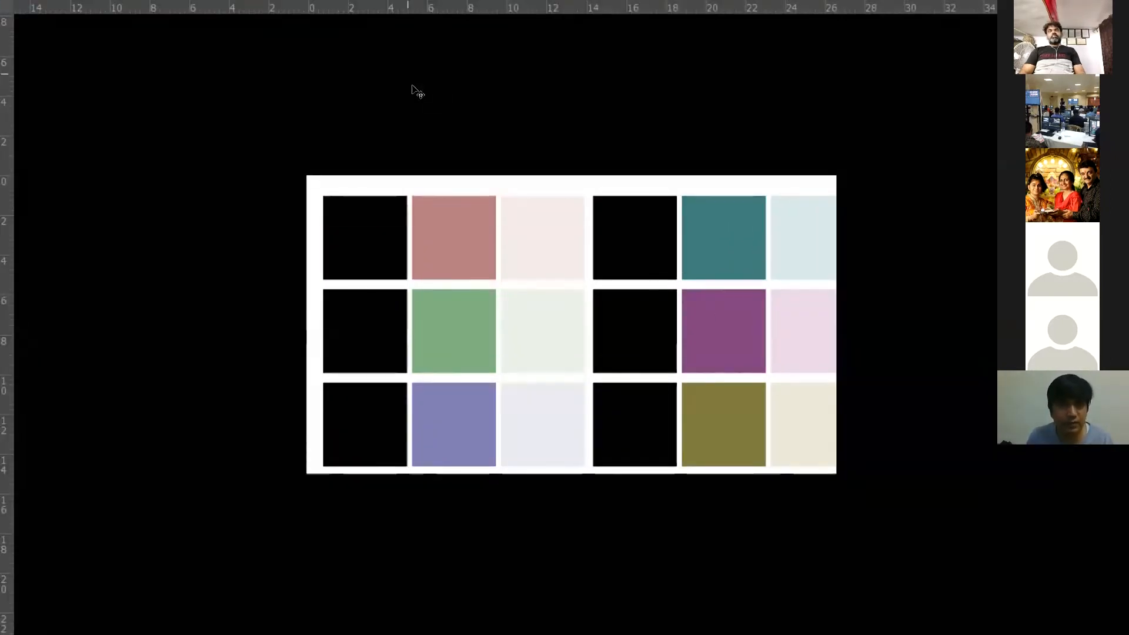
key("f")
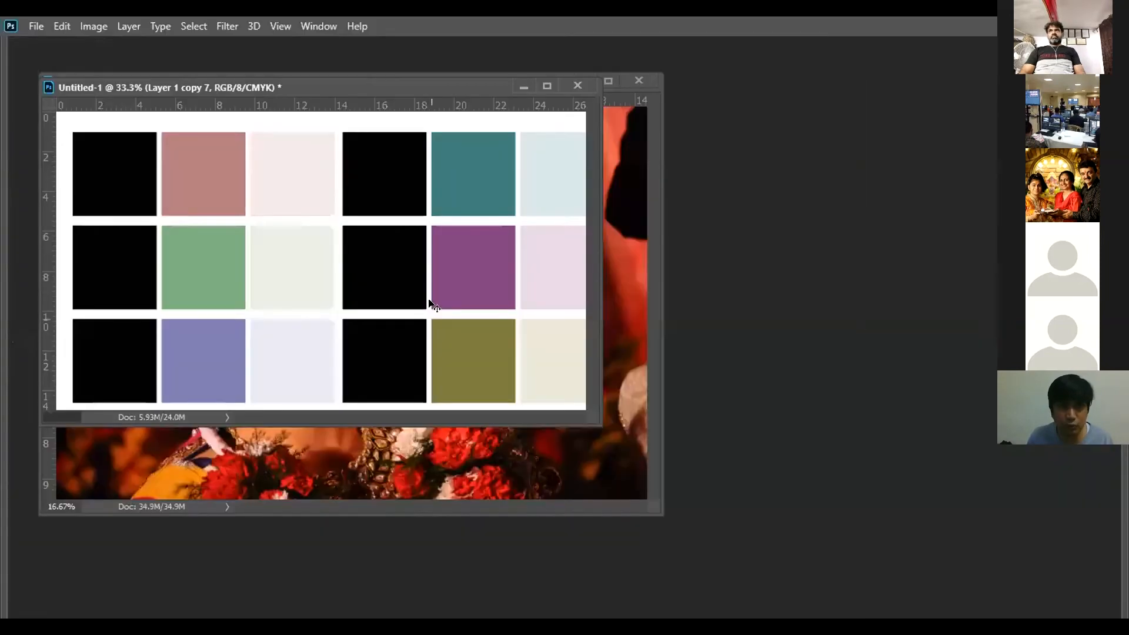
left_click_drag(304, 91, 449, 151)
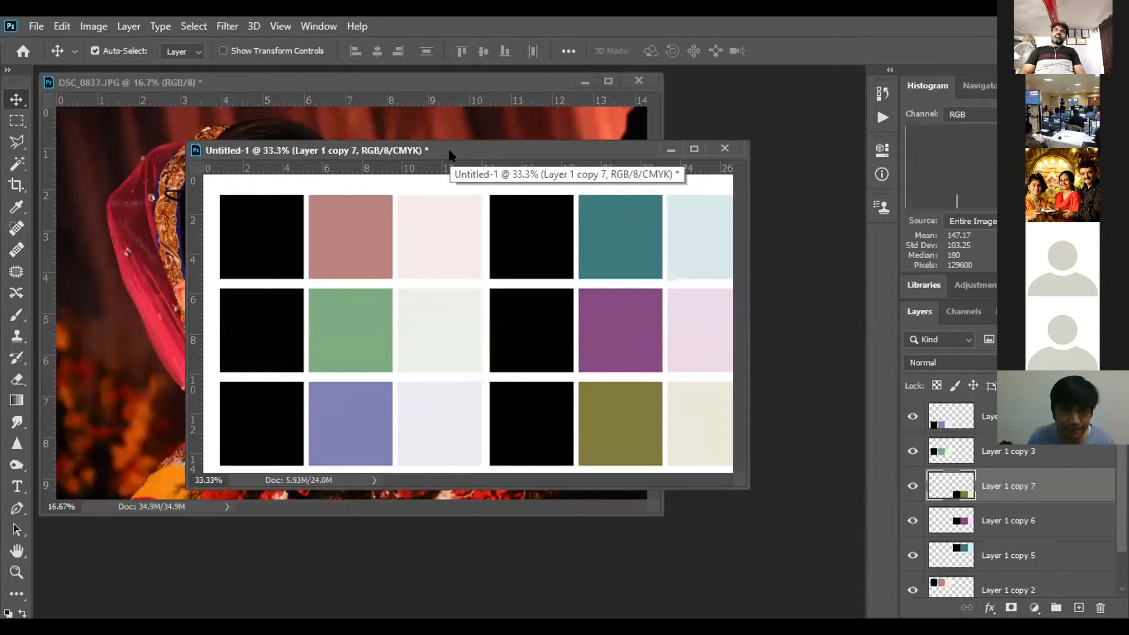
left_click(534, 257)
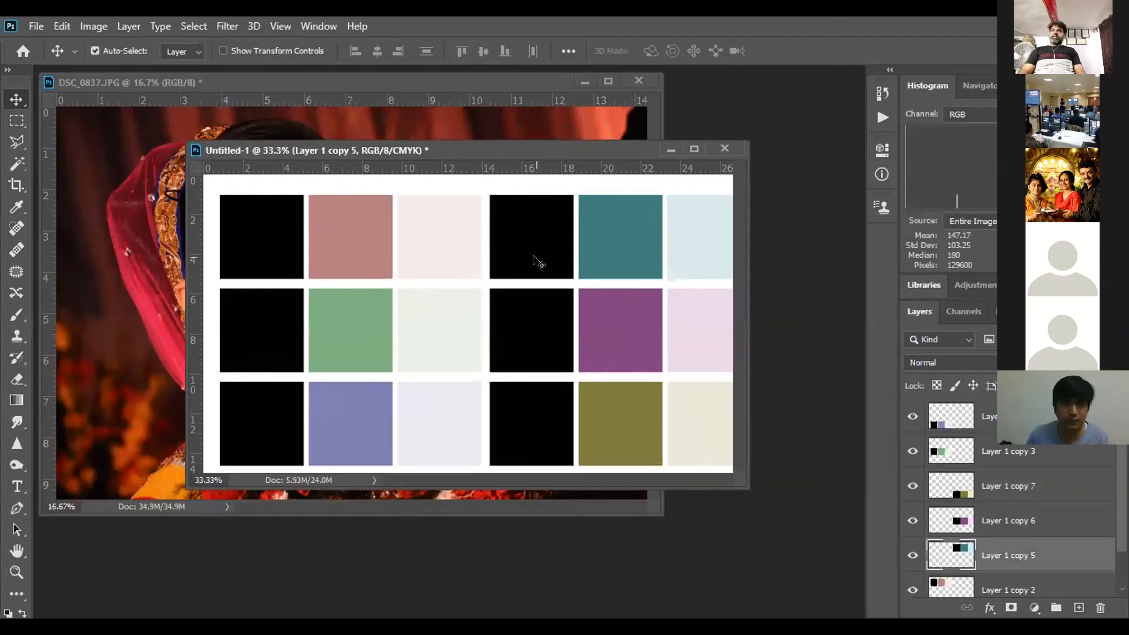
key("ctrl+minus")
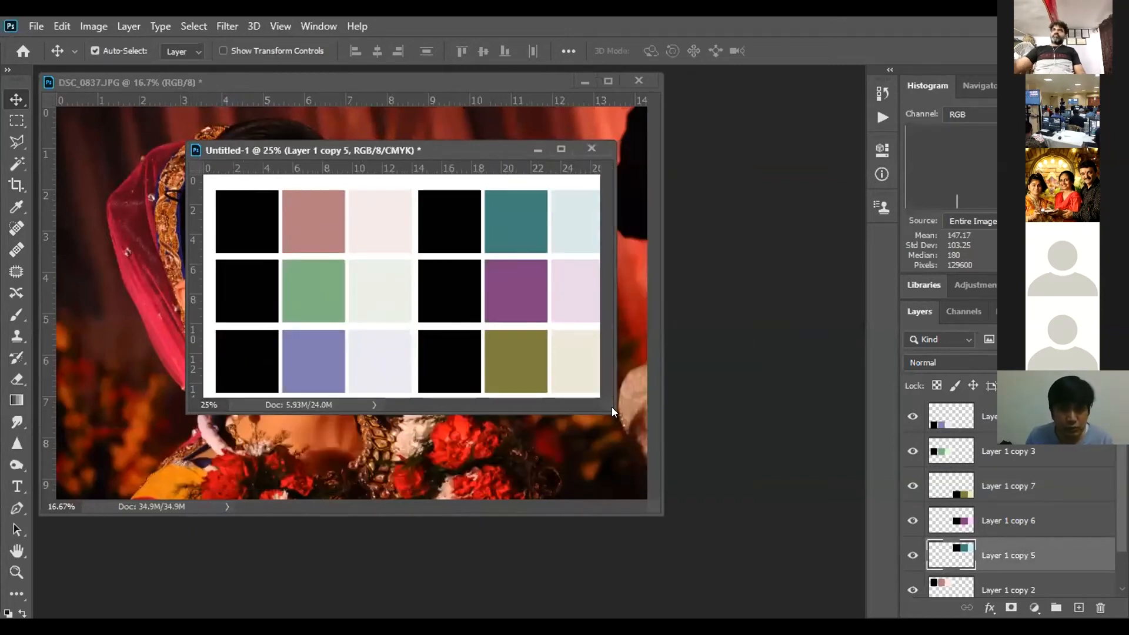
left_click_drag(615, 414, 740, 501)
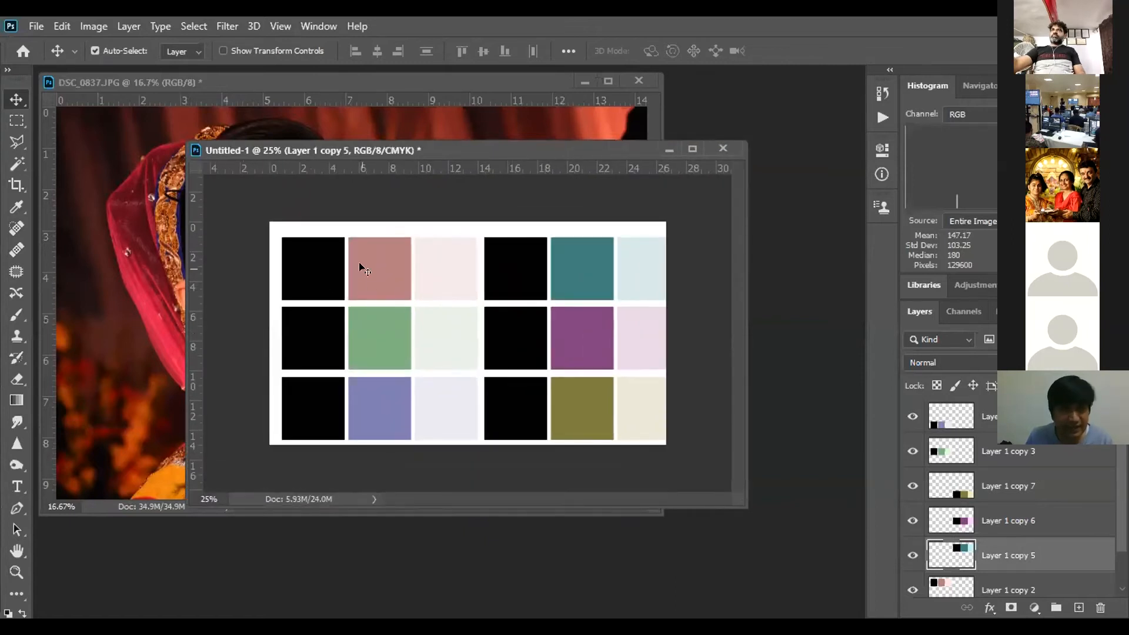
Desaturate the red-tinted set of squares in the grid's upper-left corner
left_click(300, 267)
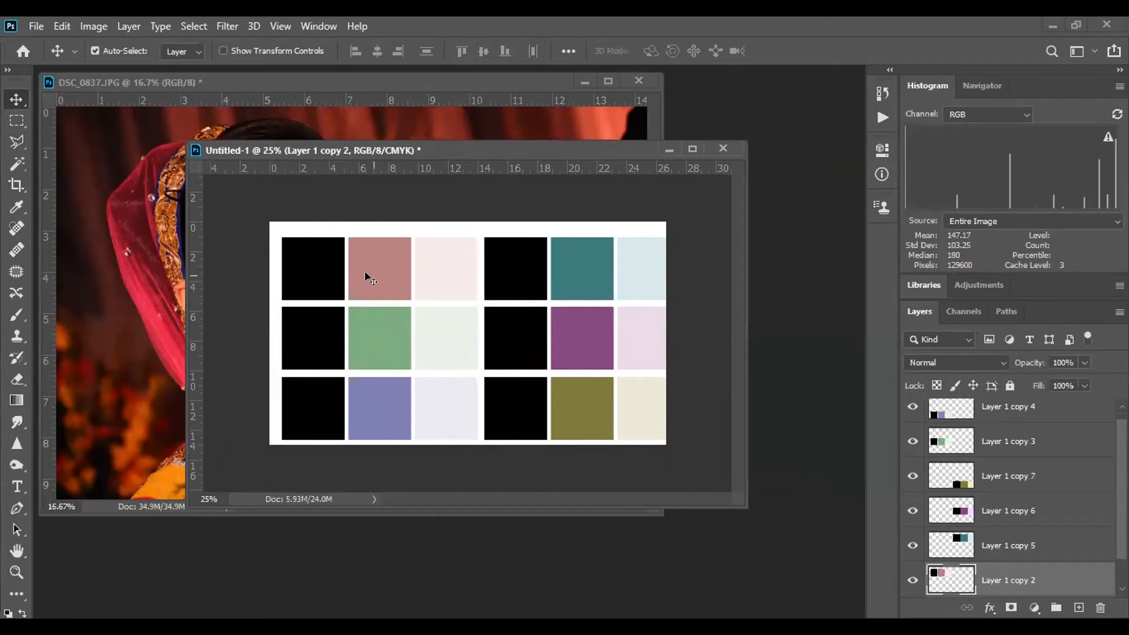
key("ctrl")
key("ctrl+shift+u")
Desaturate the other five tinted sets of squares in the grid
left_click(388, 331)
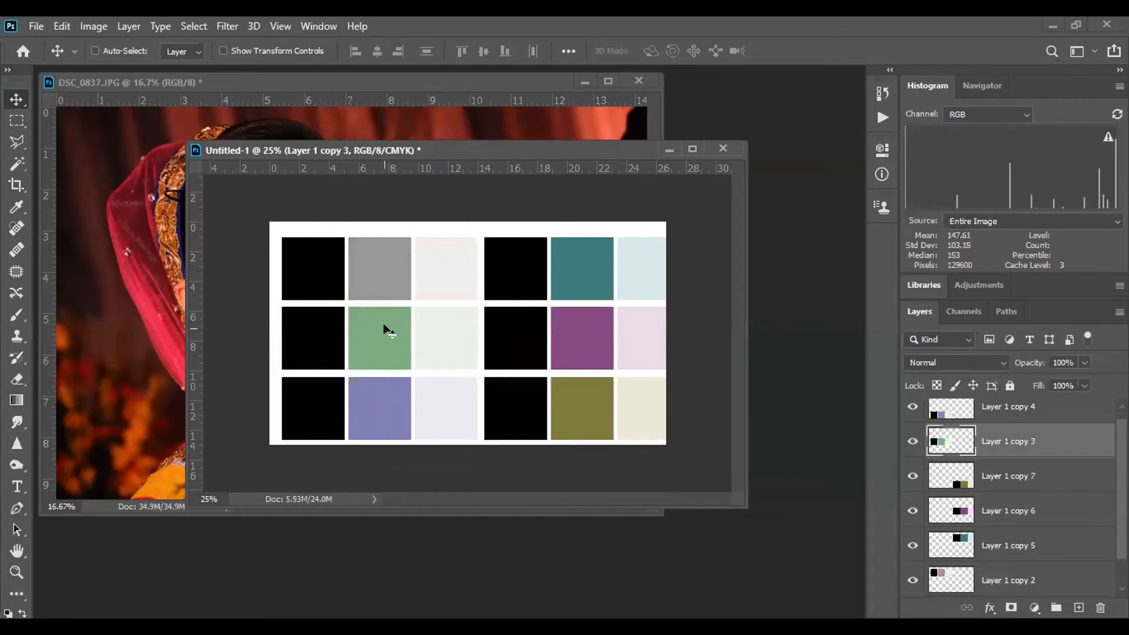
key("ctrl+shift+u")
left_click(391, 391)
left_click(515, 274)
key("ctrl+shift+u")
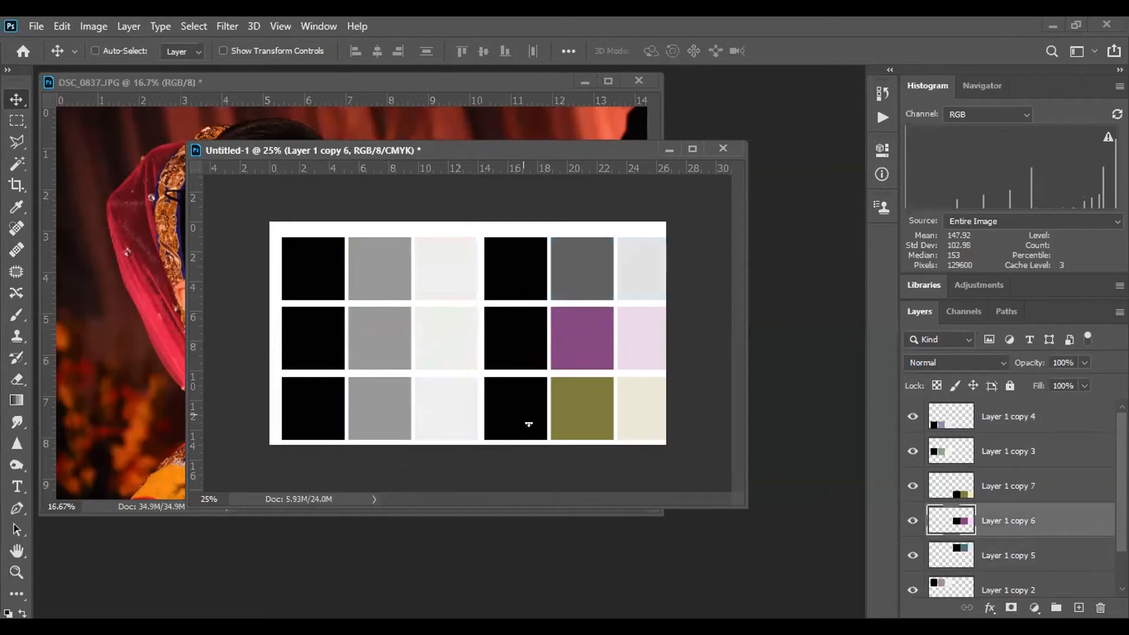
left_click(525, 421, "ctrl")
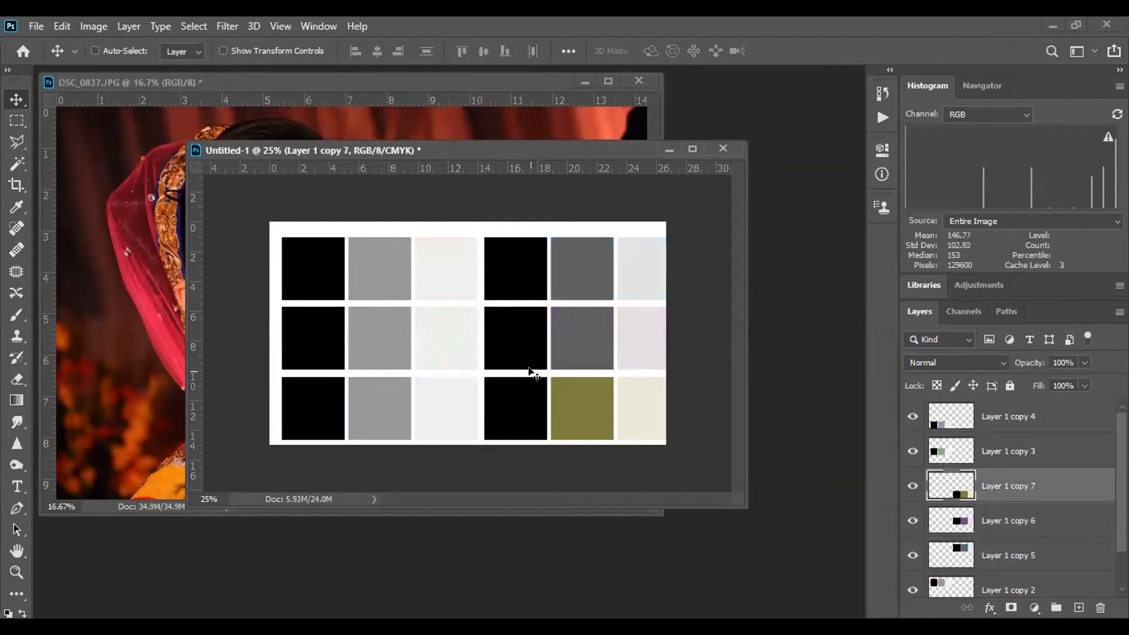
key("ctrl+shift+u")
Lighten the upper-left set of squares with Hue/Saturation, setting Lightness to +21
left_click(388, 259, "ctrl")
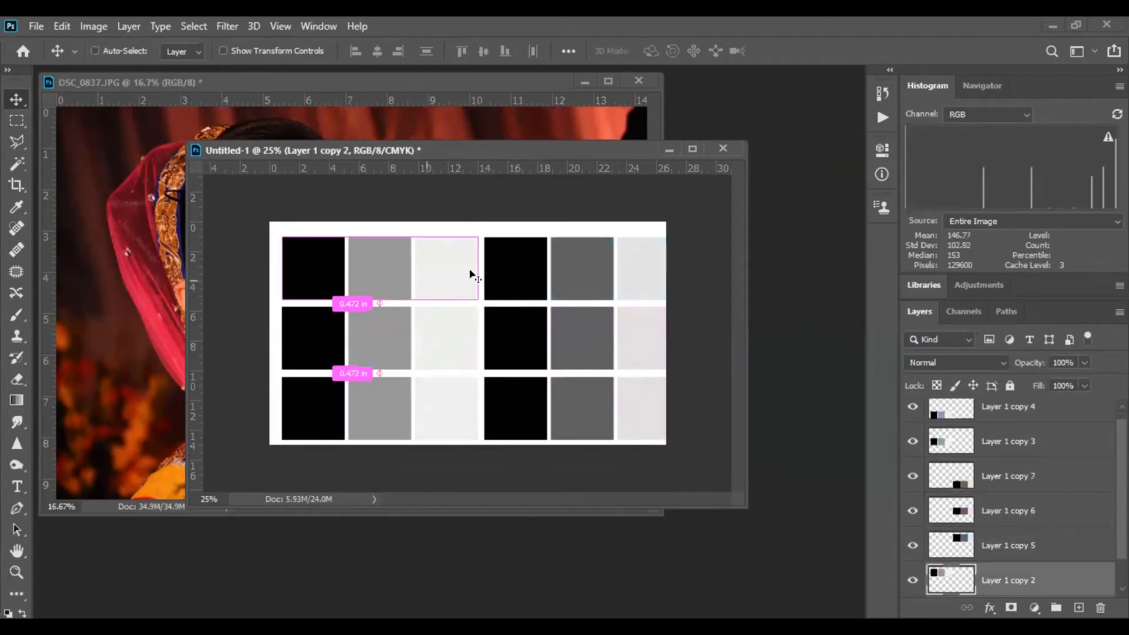
key("ctrl+b")
left_click_drag(810, 221, 826, 221)
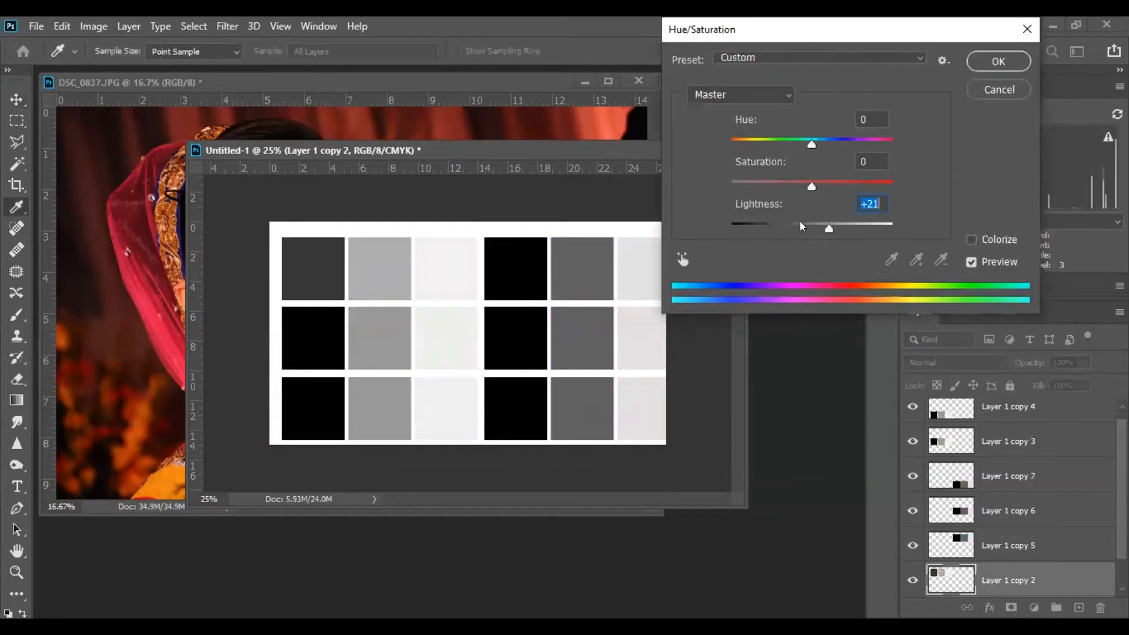
key("Return")
Delete the other five sets of squares, keeping only the lightened upper-left row
left_click(432, 341, "ctrl")
key("Delete")
left_click(422, 399)
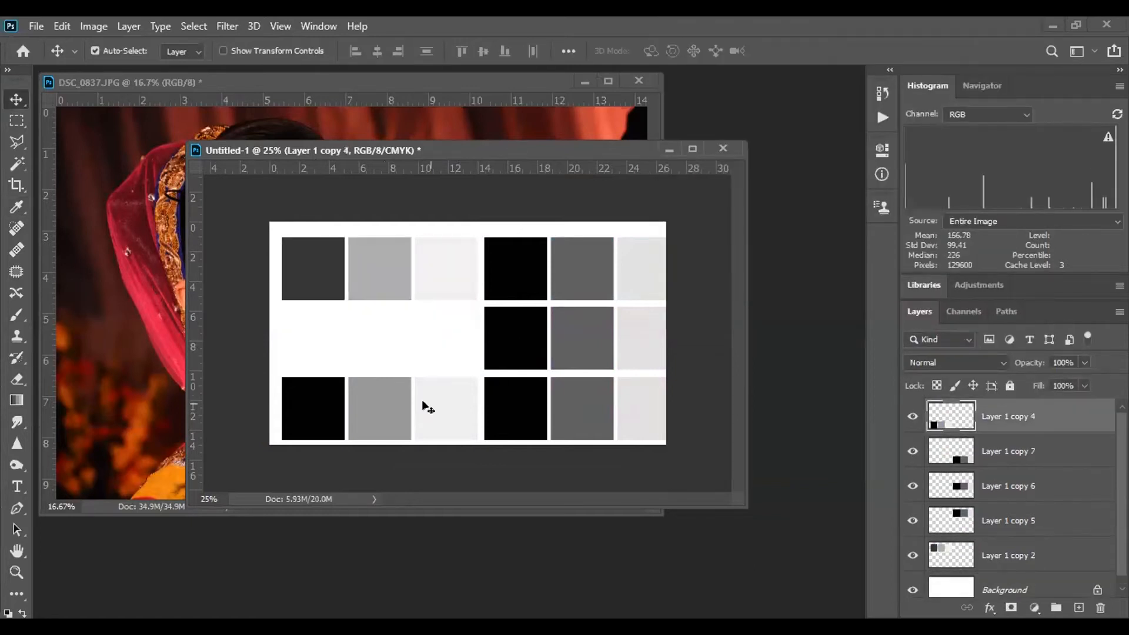
key("Delete")
key("Delete")
key("Delete")
key("Delete")
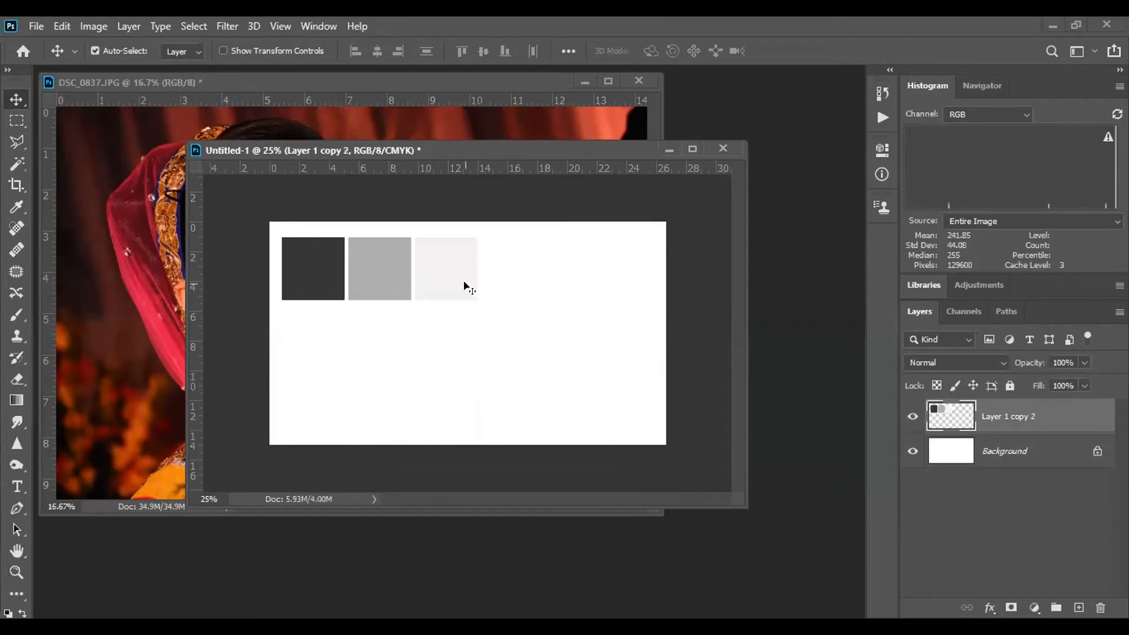
Select the area around the row's lightest square and darken it with Hue/Saturation
key("m")
left_click_drag(411, 233, 563, 357)
key("ctrl+u")
left_click_drag(810, 228, 799, 229)
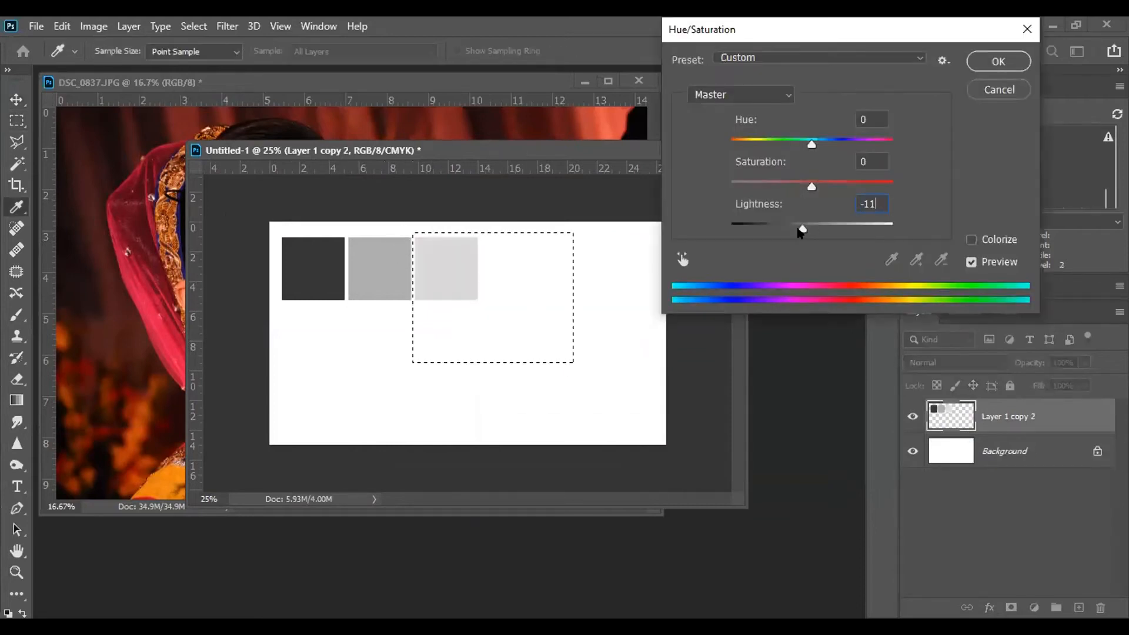
key("Return")
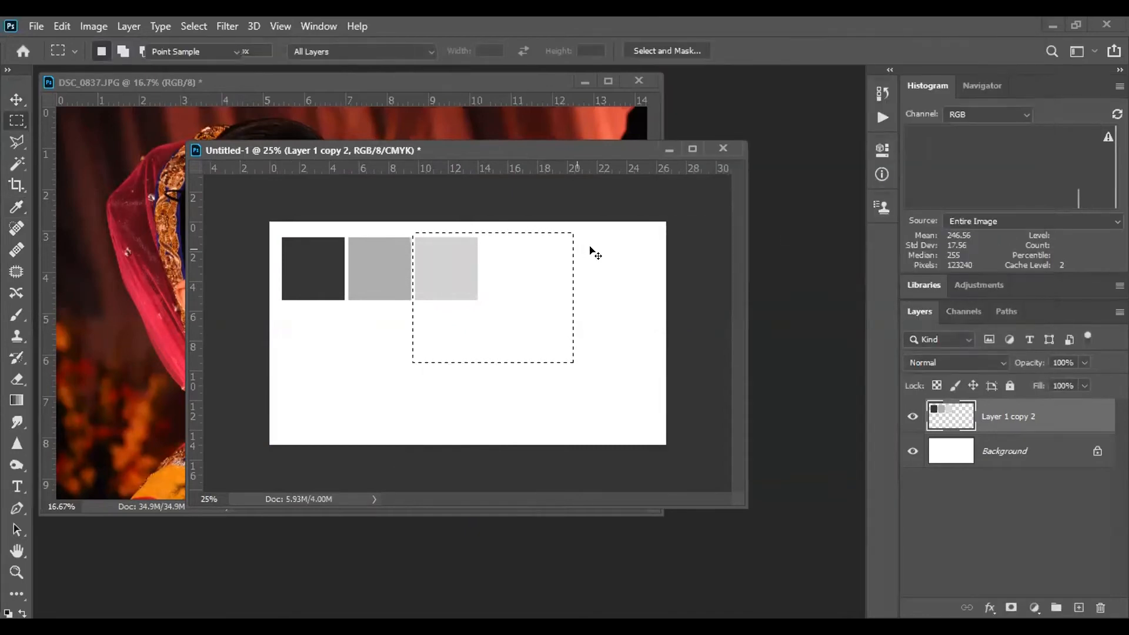
Brighten the selected light-gray square slightly with Hue/Saturation at Lightness +14, and remove the selection
key("ctrl+u")
left_click(872, 201)
scroll(872, 200, "up", 20)
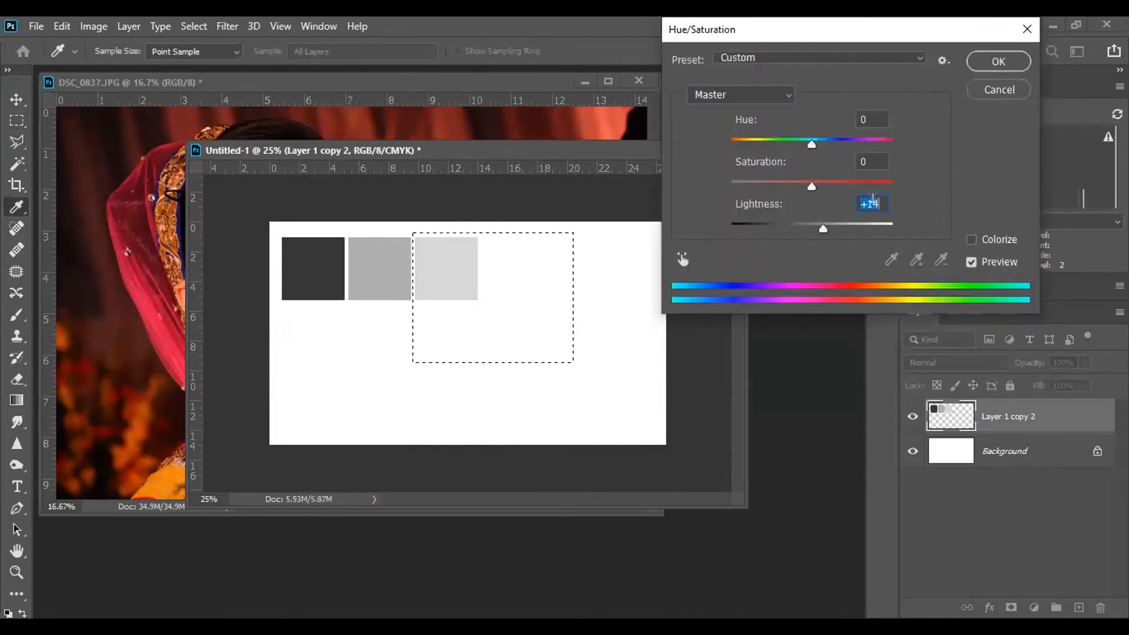
key("Return")
key("ctrl+d")
key("ctrl+b")
key("Escape")
Duplicate the gray row directly beneath itself, and shift the top row toward red with Color Balance at +100
left_click_drag(401, 252, 399, 320)
left_click(390, 274)
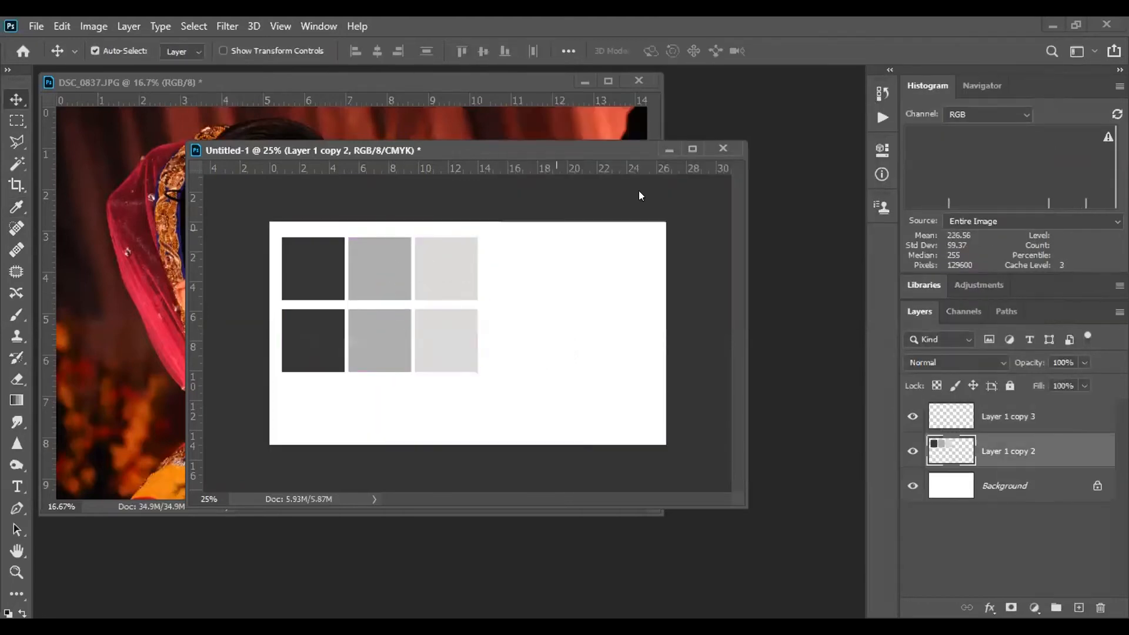
key("ctrl+b")
left_click(734, 187)
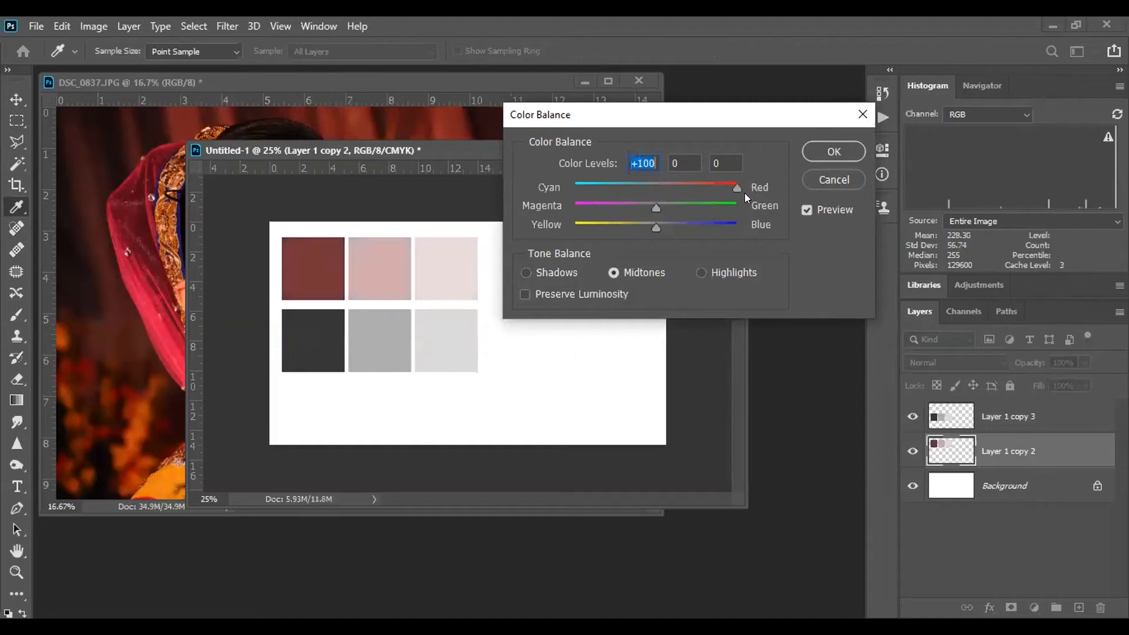
key("Return")
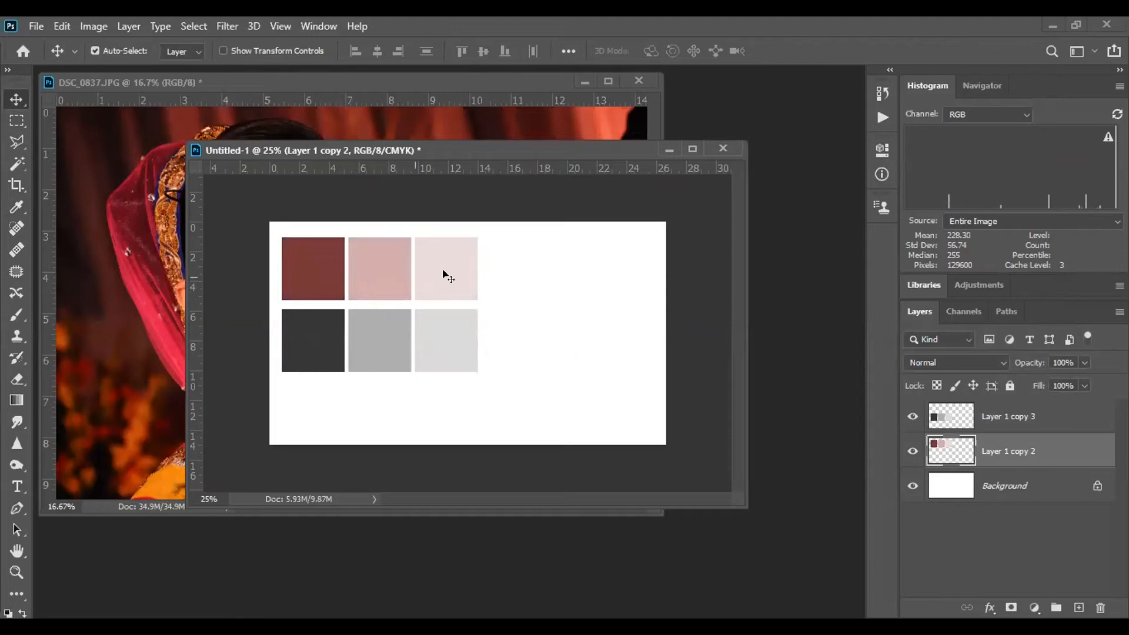
Shift the second row of squares toward green with Color Balance at +100
left_click(370, 347)
key("ctrl+b")
left_click_drag(676, 205, 825, 190)
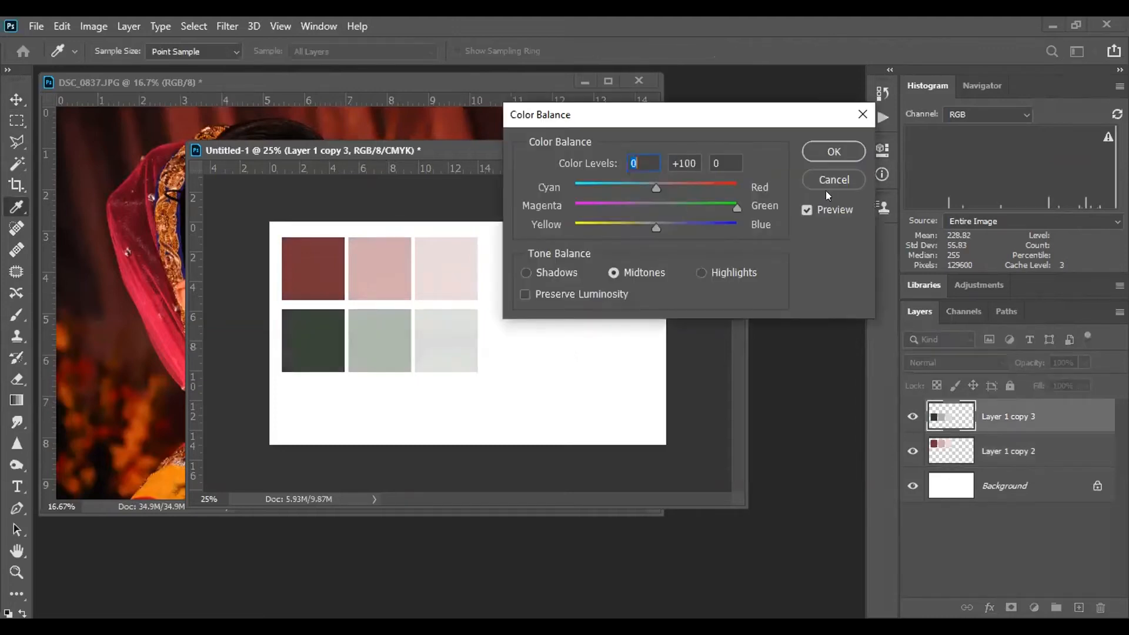
key("Return")
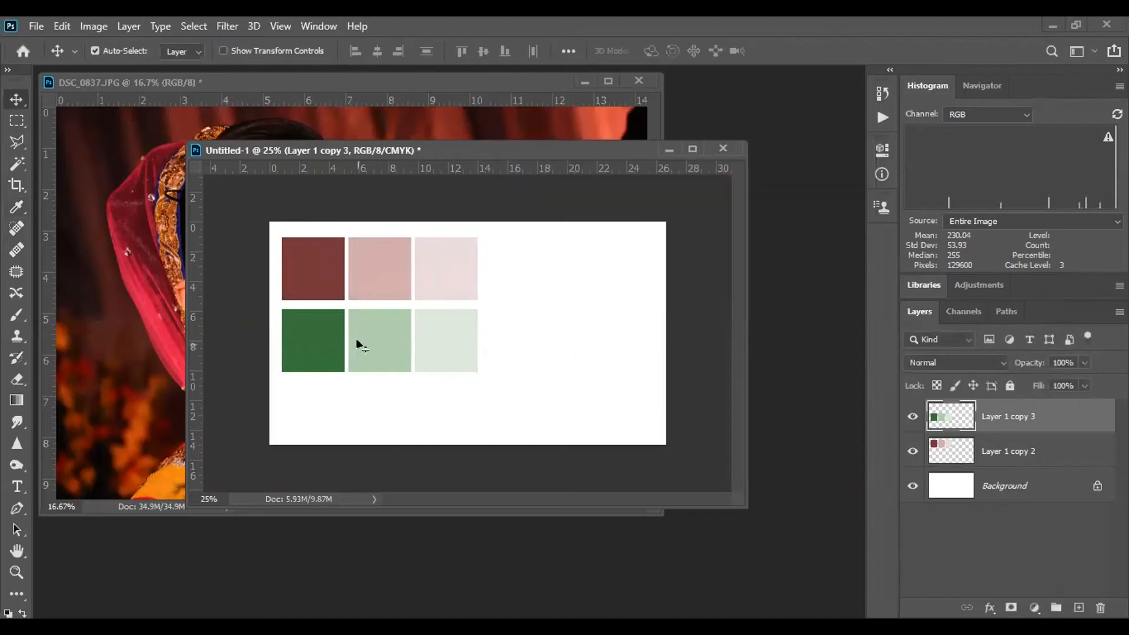
Move the green row slightly closer to the red one, and add a desaturated copy of it beneath
left_click_drag(456, 342, 452, 337)
left_click_drag(382, 325, 388, 399)
key("ctrl+shift+u")
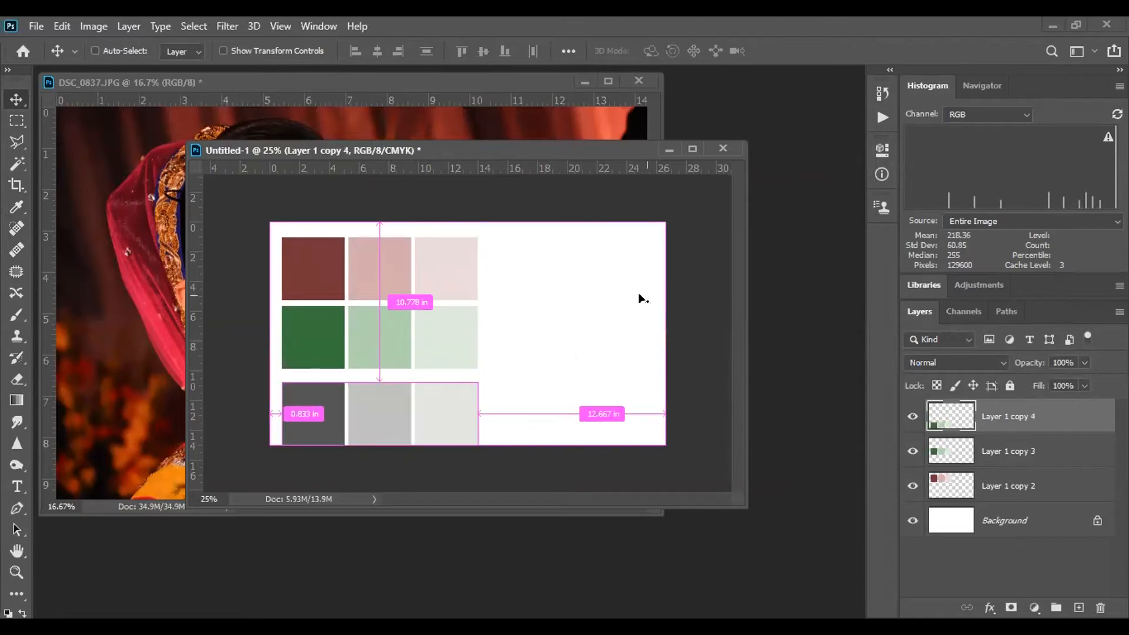
Shift the bottom row toward blue with Color Balance at +100, and nudge it upward to even out the gaps
key("ctrl+b")
left_click_drag(668, 228, 737, 228)
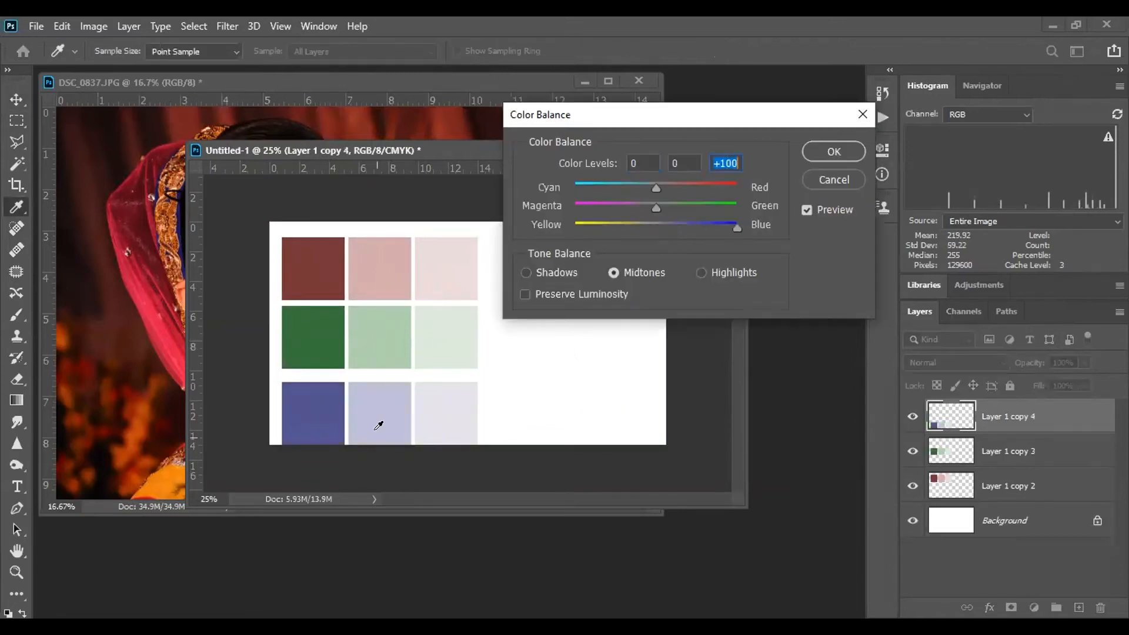
key("Return")
key("v")
key("shift+Up")
key("shift+Up")
key("shift+Up")
key("shift+Up")
key("shift+Up")
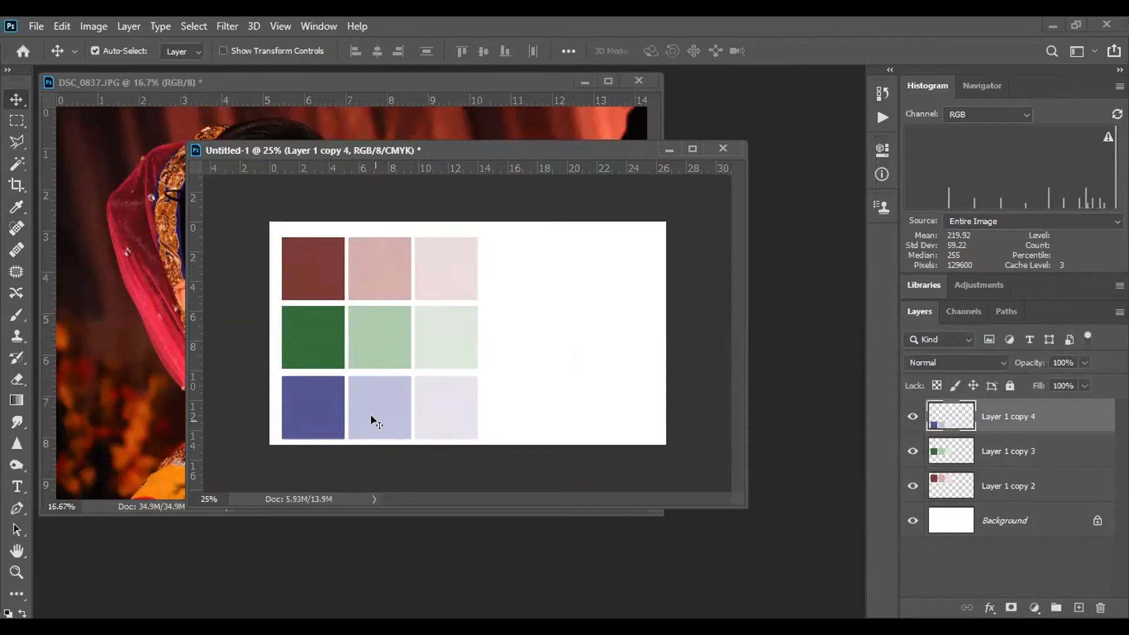
key("shift+Up")
Place desaturated copies of the three colored rows in the canvas's right half, lined up with the originals
left_click_drag(389, 279, 573, 392)
key("ctrl+shift+u")
key("shift+Up")
left_click(556, 338)
key("shift+Up")
key("shift+Up")
key("shift+Up")
left_click(575, 277)
key("shift+Up")
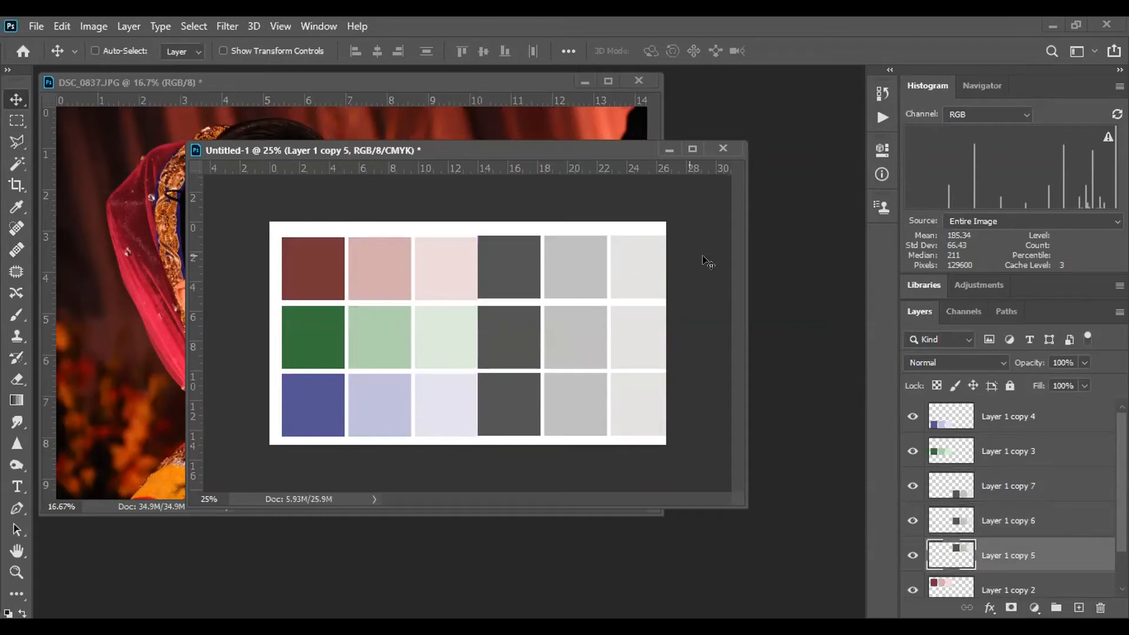
Shift the right-hand rows toward cyan, magenta and yellow from top to bottom with Color Balance, using -100 for yellow
key("ctrl+b")
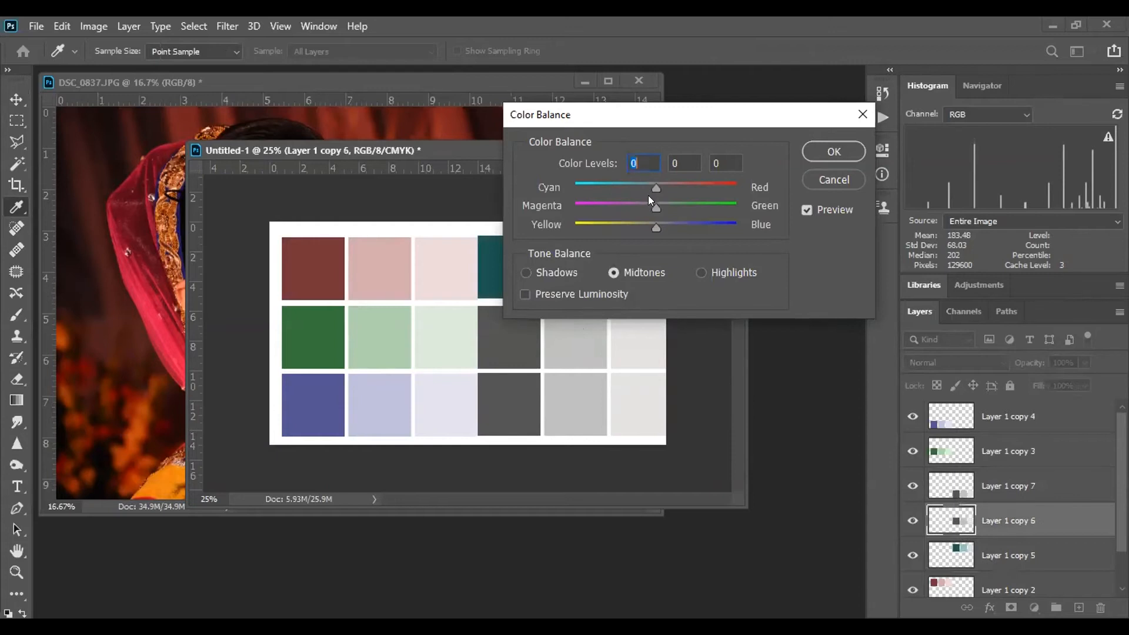
left_click_drag(653, 206, 573, 207)
key("Return")
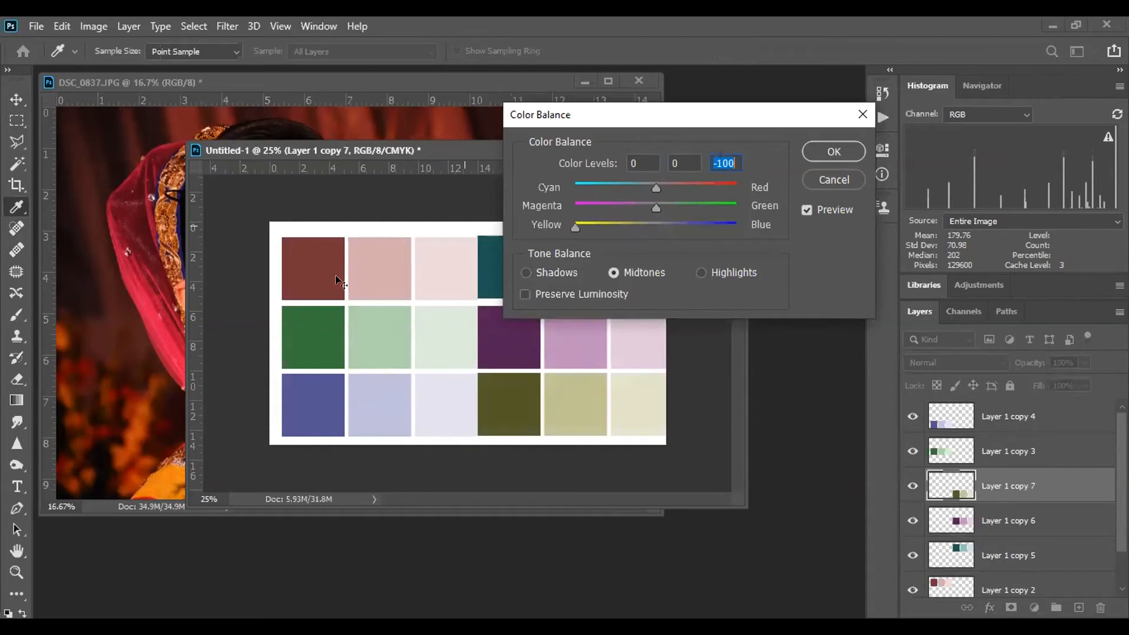
Apply the yellow shift and delete every swatch row except the red one
key("Return")
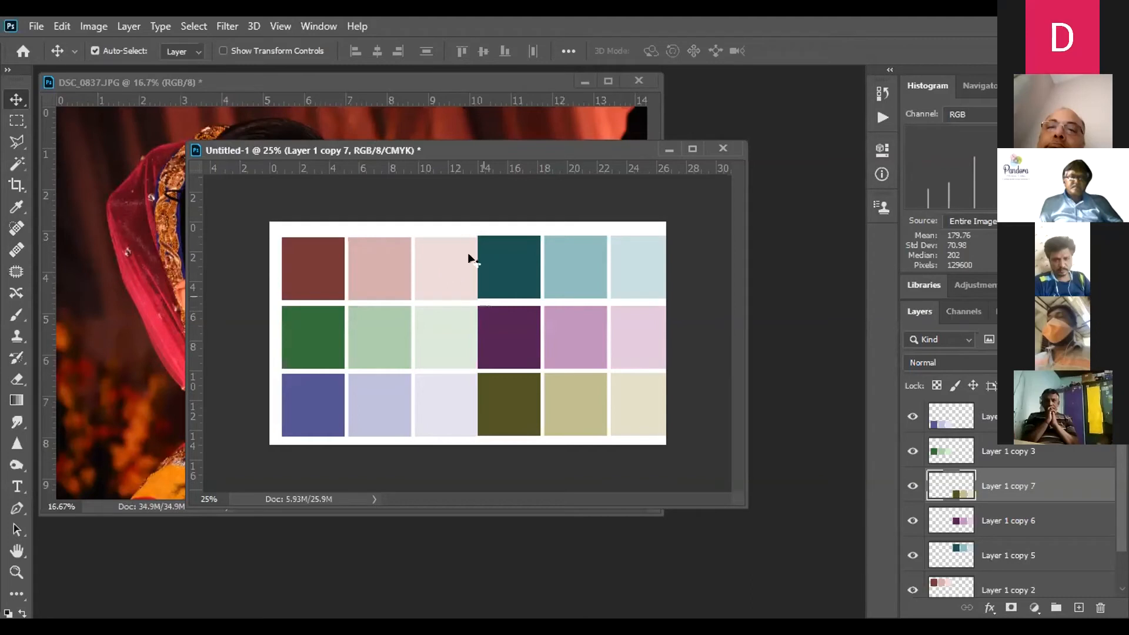
left_click(450, 332)
key("Delete")
left_click(445, 406)
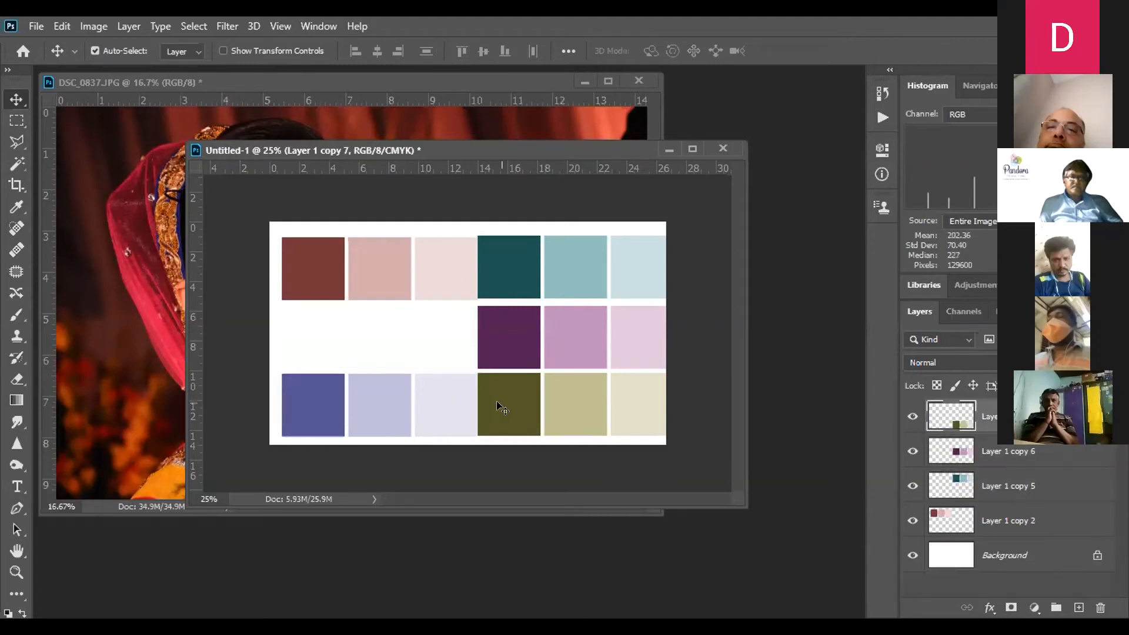
key("Delete")
key("Delete")
key("Delete")
key("Delete")
Move the red row slightly inward, place a copy of it directly beneath, and desaturate both rows
left_click_drag(453, 273, 477, 289)
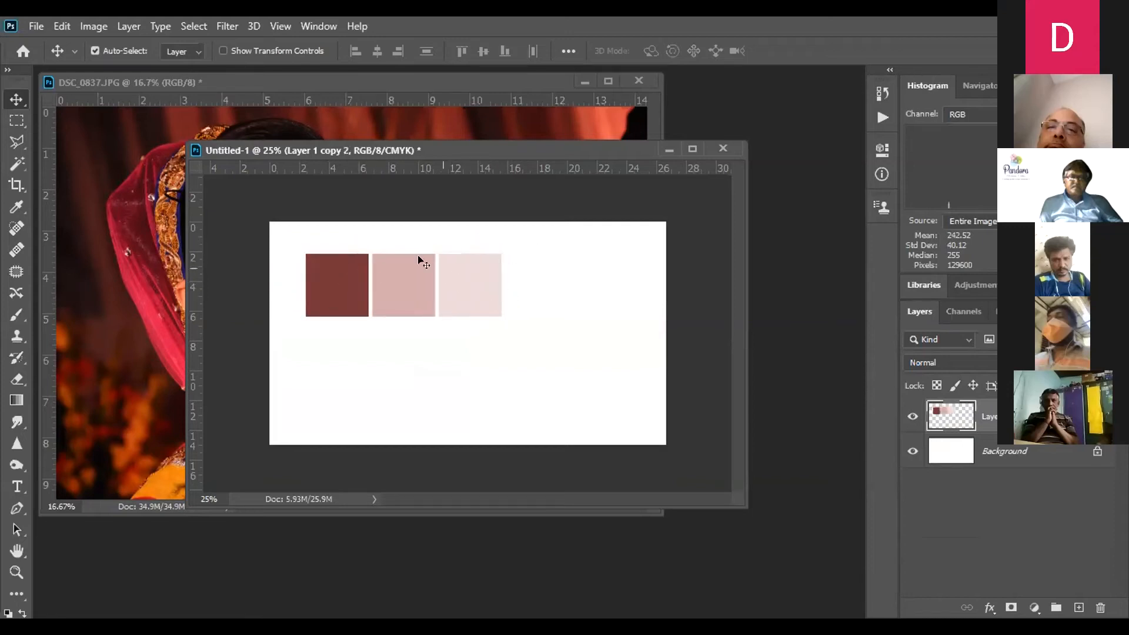
left_click_drag(472, 279, 480, 353)
left_click(466, 273, "ctrl")
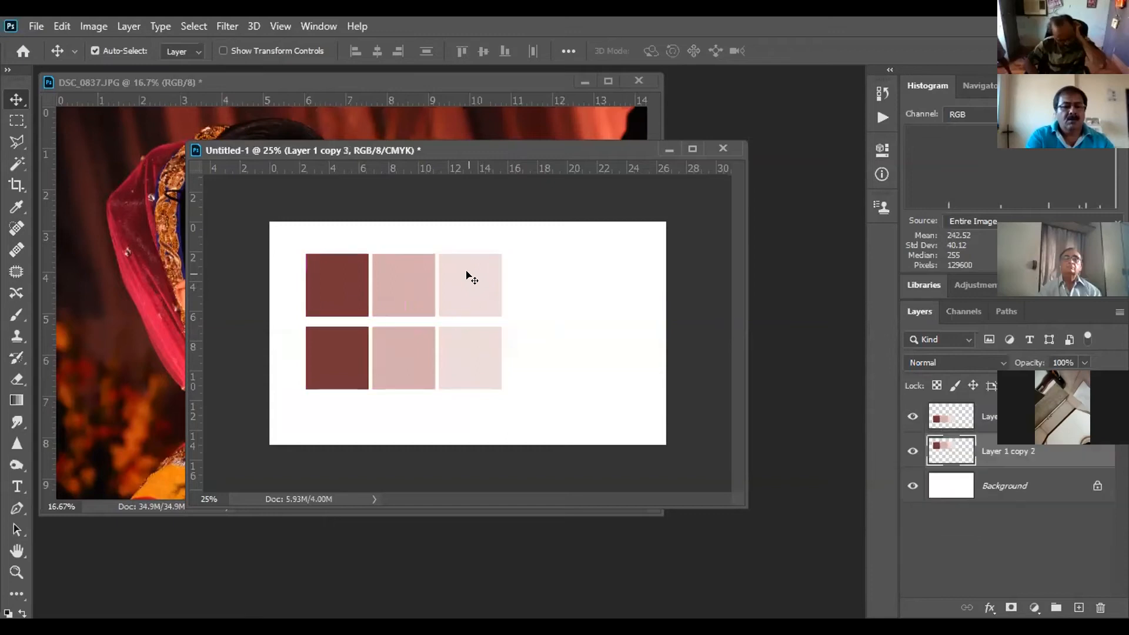
key("ctrl+shift+u")
left_click(470, 338, "ctrl")
key("ctrl+shift+u")
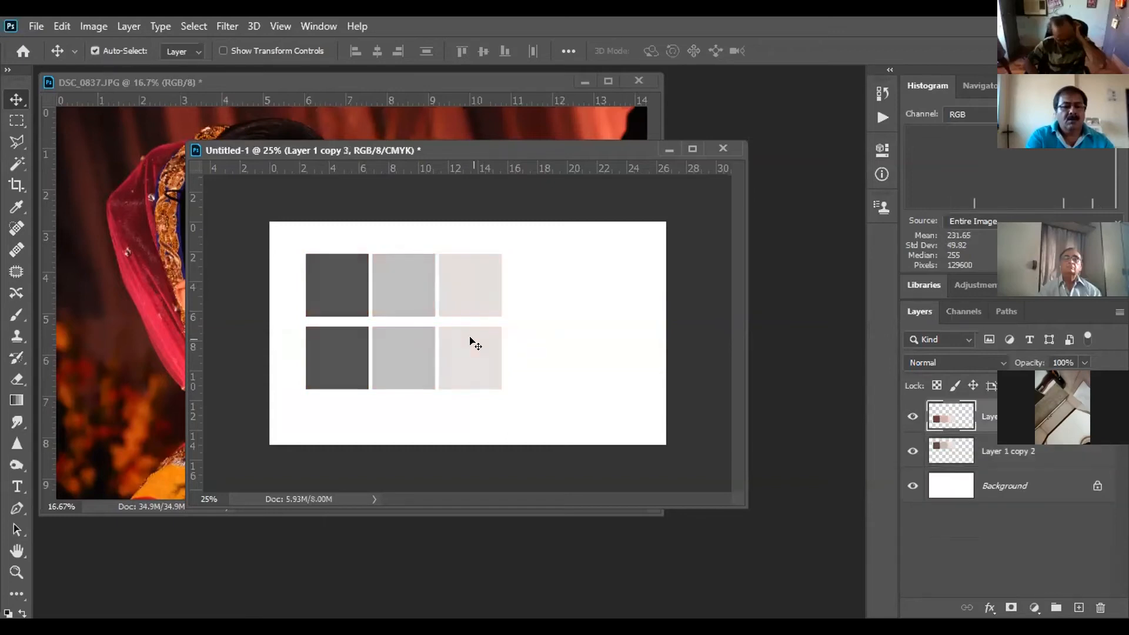
Select the three upper swatches with the Magic Wand, reapply the last filter to average them into one gray, and deselect
left_click(411, 291, "ctrl")
key("w")
left_click(336, 288)
left_click(405, 288, "shift")
left_click(470, 289, "shift")
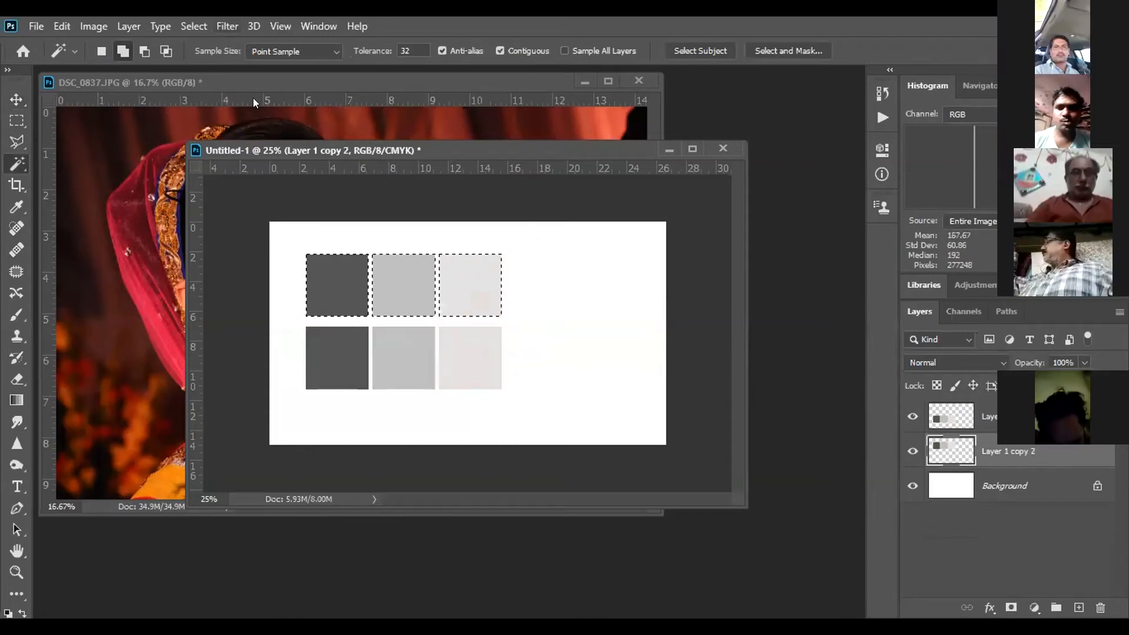
left_click(227, 26)
left_click(244, 43)
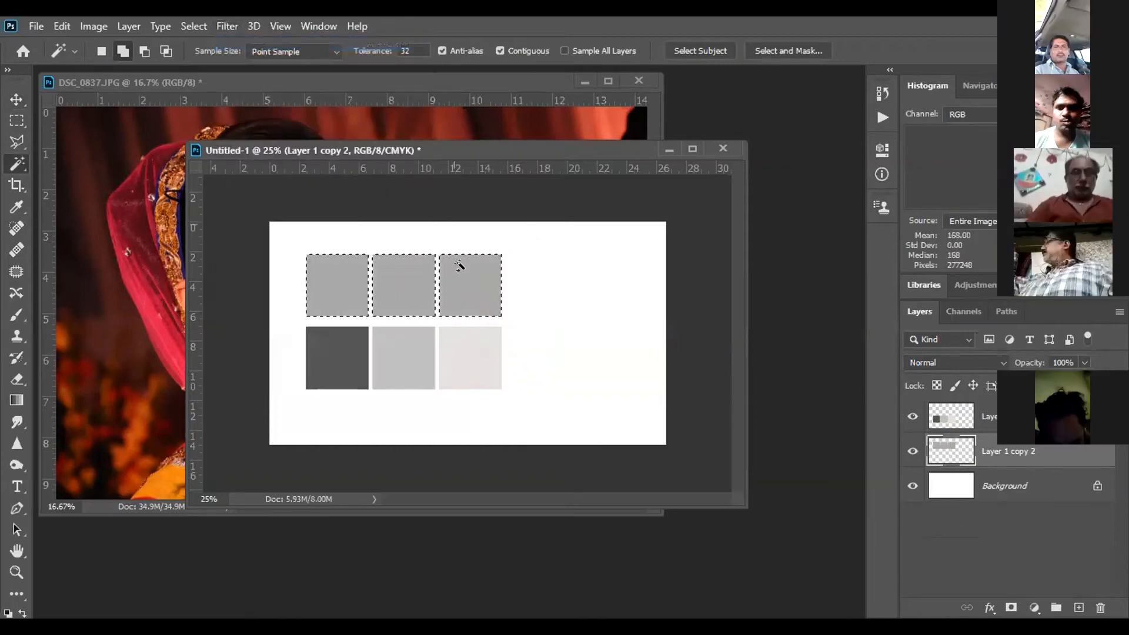
key("ctrl+d")
key("v")
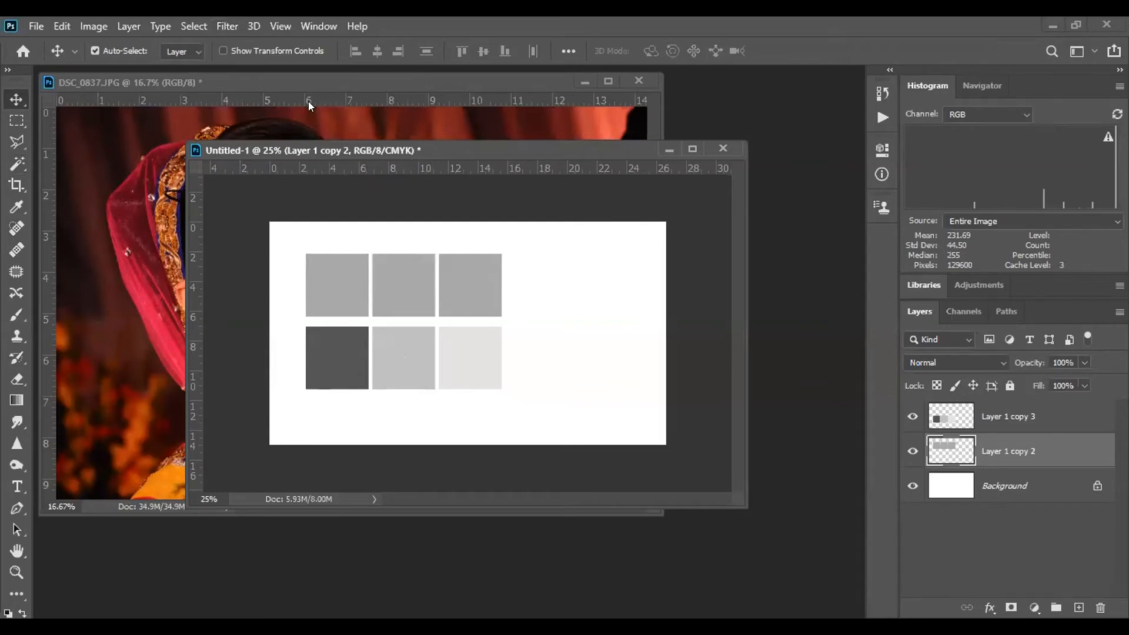
left_click(93, 26)
mouse_move(119, 69)
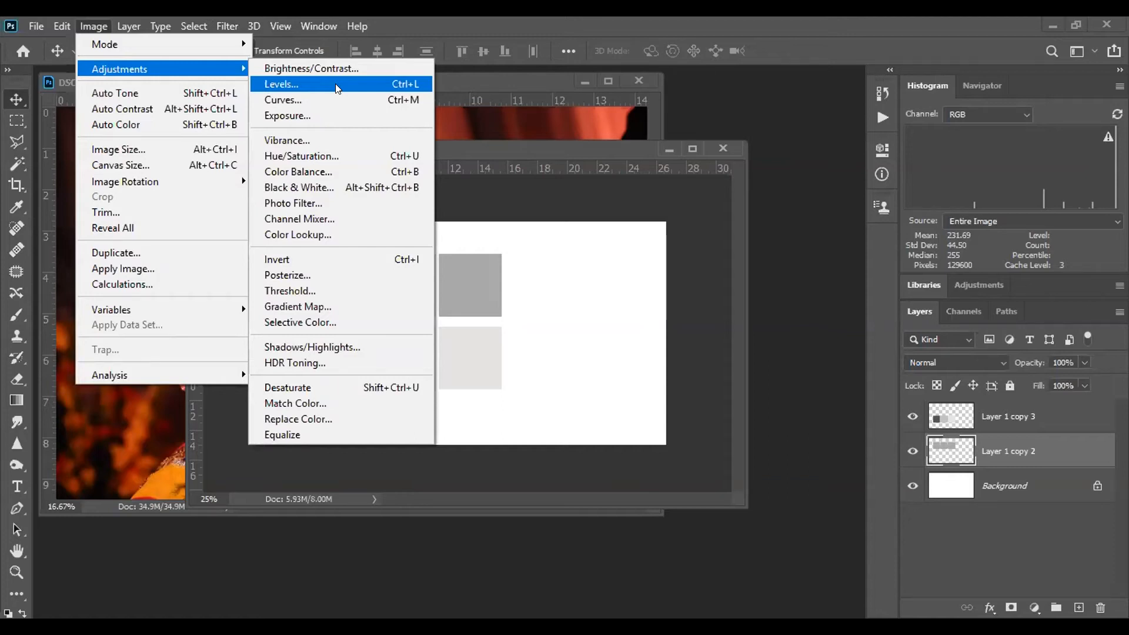
left_click(588, 284)
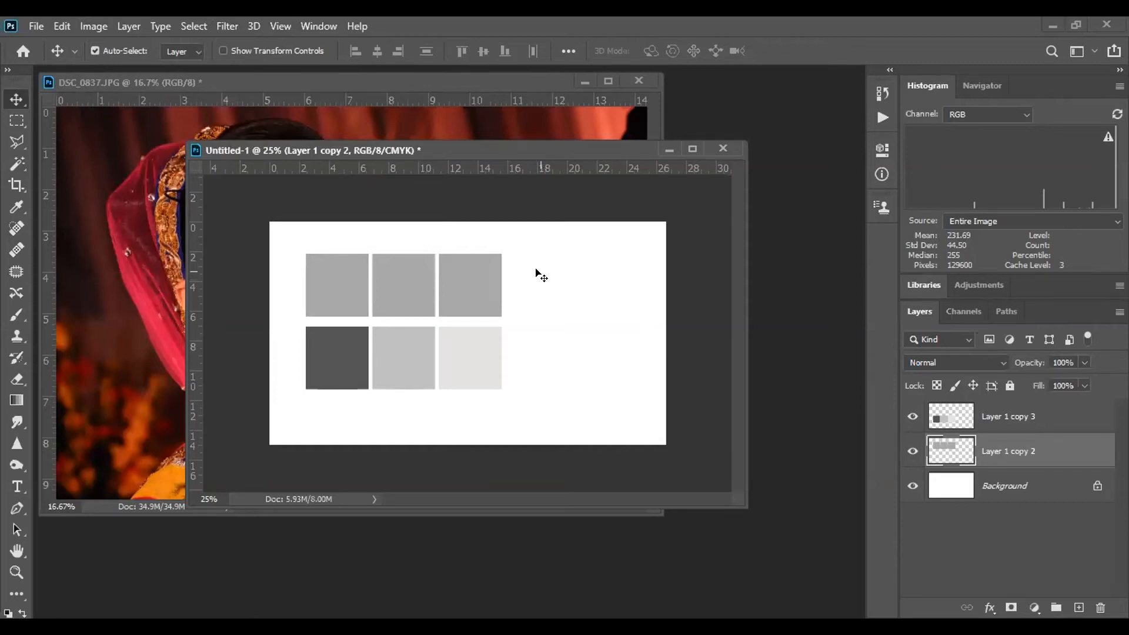
Close both open documents without saving and open the photo 2P0A0215 from the color cast & WB problem folder
left_click(534, 256)
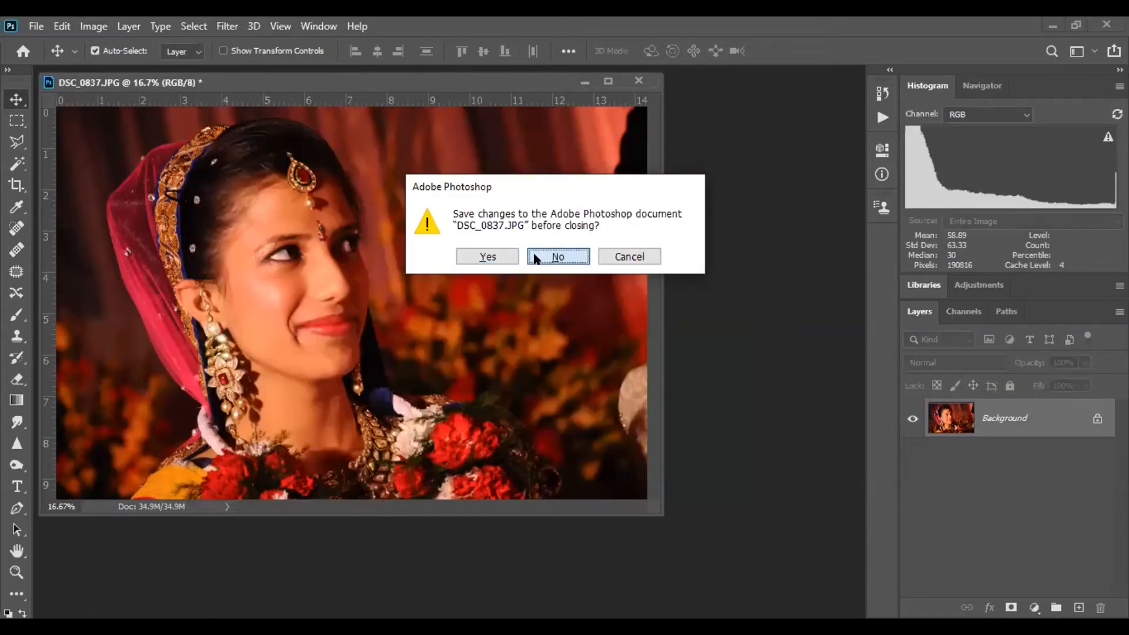
left_click(532, 259)
left_click(36, 26)
left_click(56, 53)
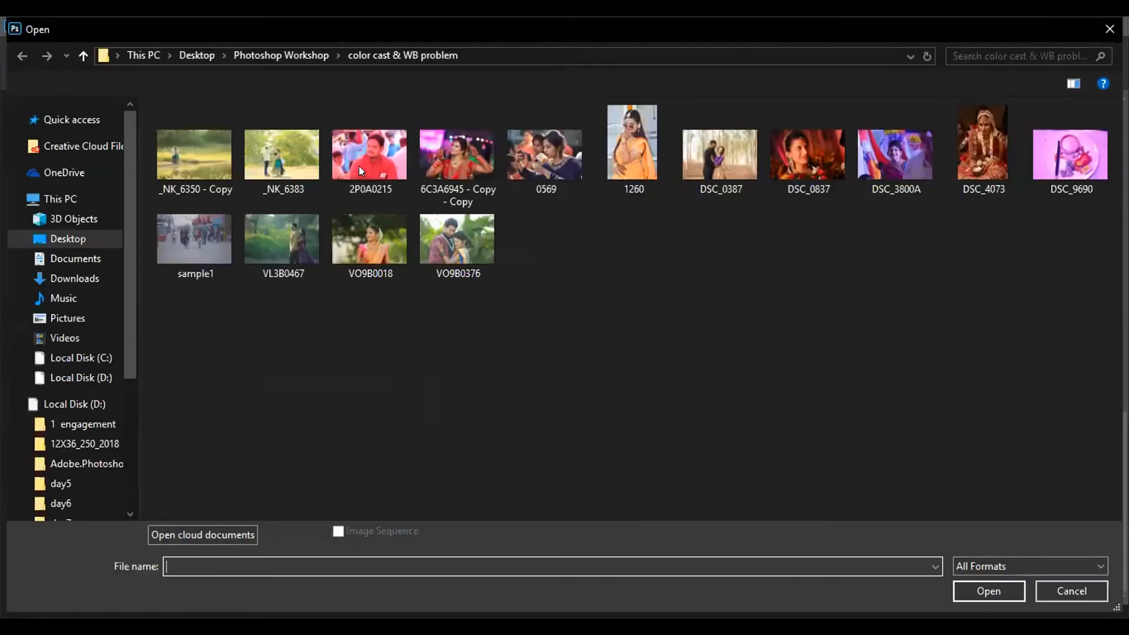
double_click(357, 150)
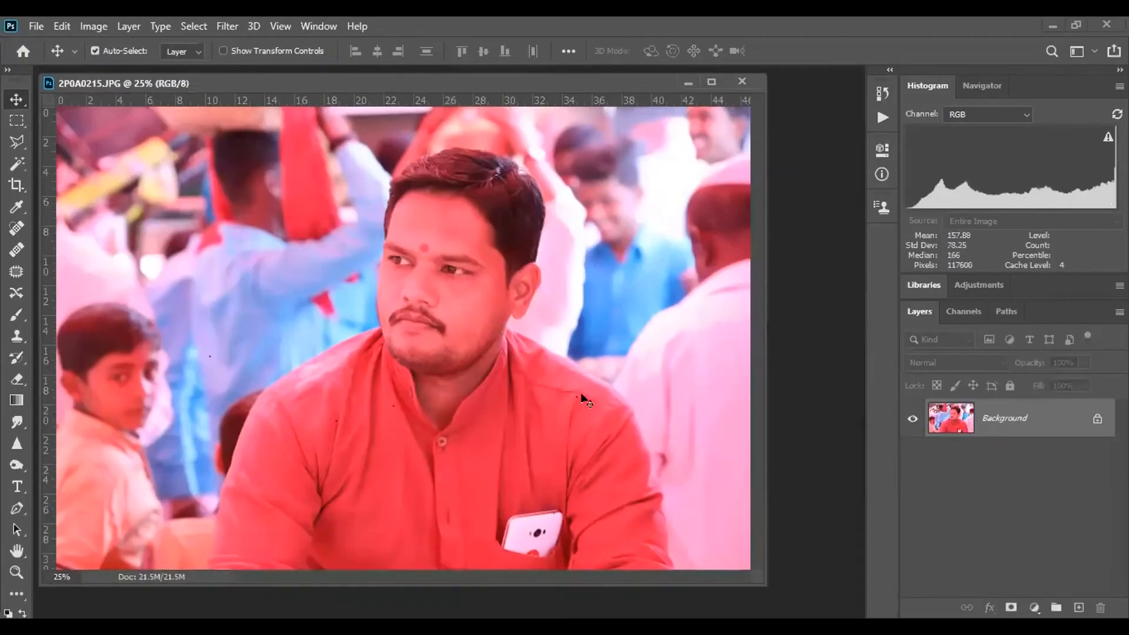
left_click_drag(603, 82, 651, 98)
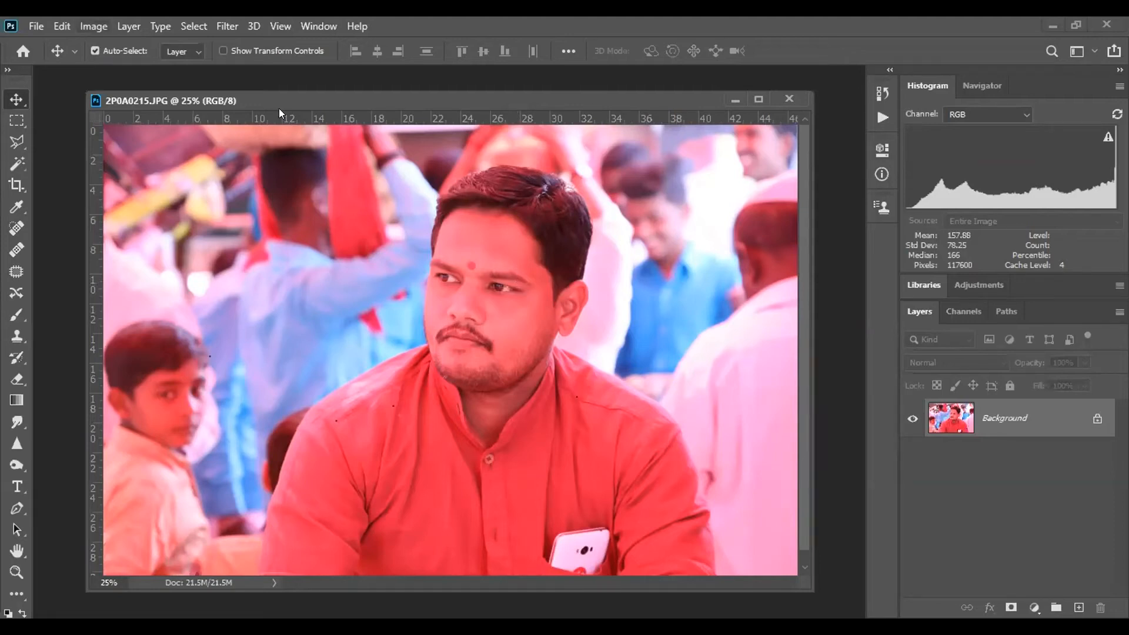
left_click(128, 25)
mouse_move(93, 26)
mouse_move(118, 69)
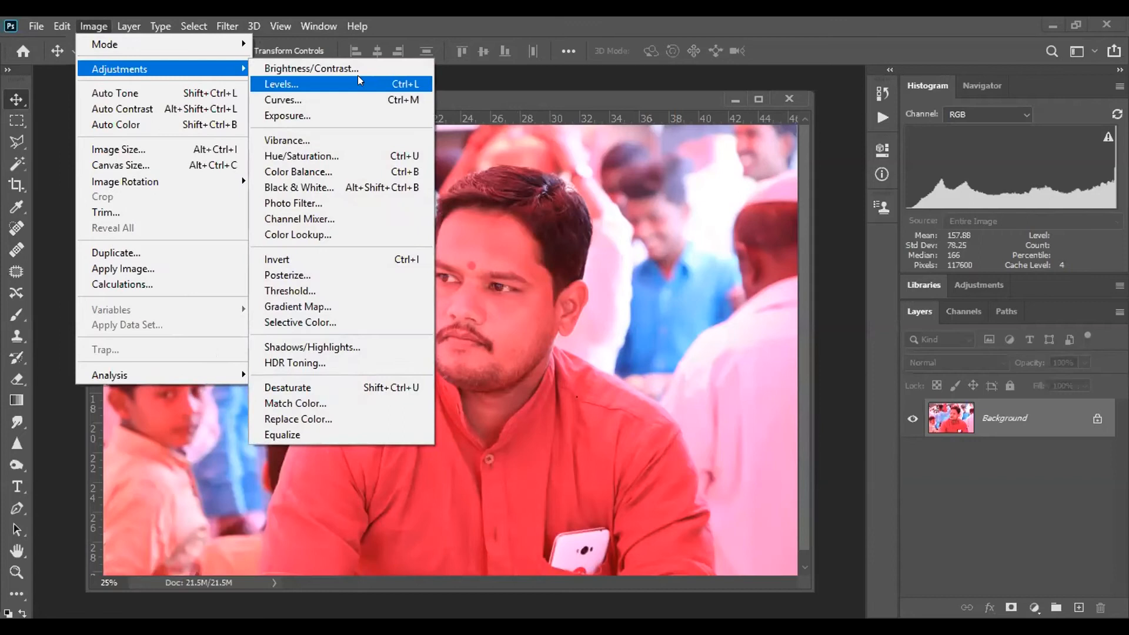
left_click(305, 101)
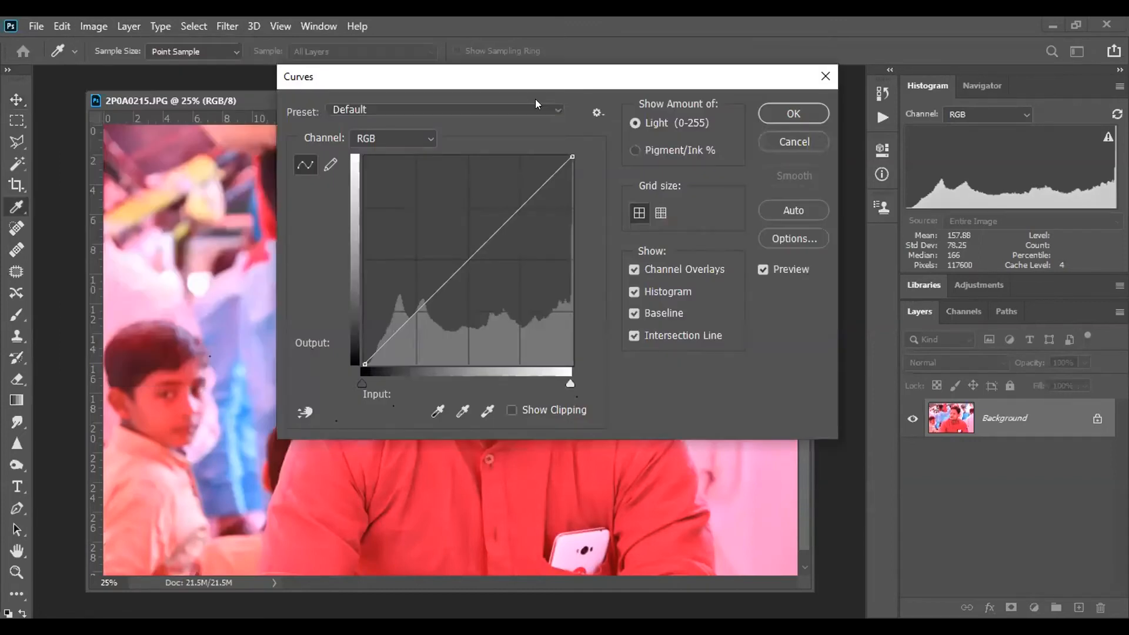
left_click_drag(535, 76, 871, 144)
mouse_move(791, 341)
left_mouse_down()
mouse_move(791, 304)
mouse_move(811, 333)
left_mouse_up()
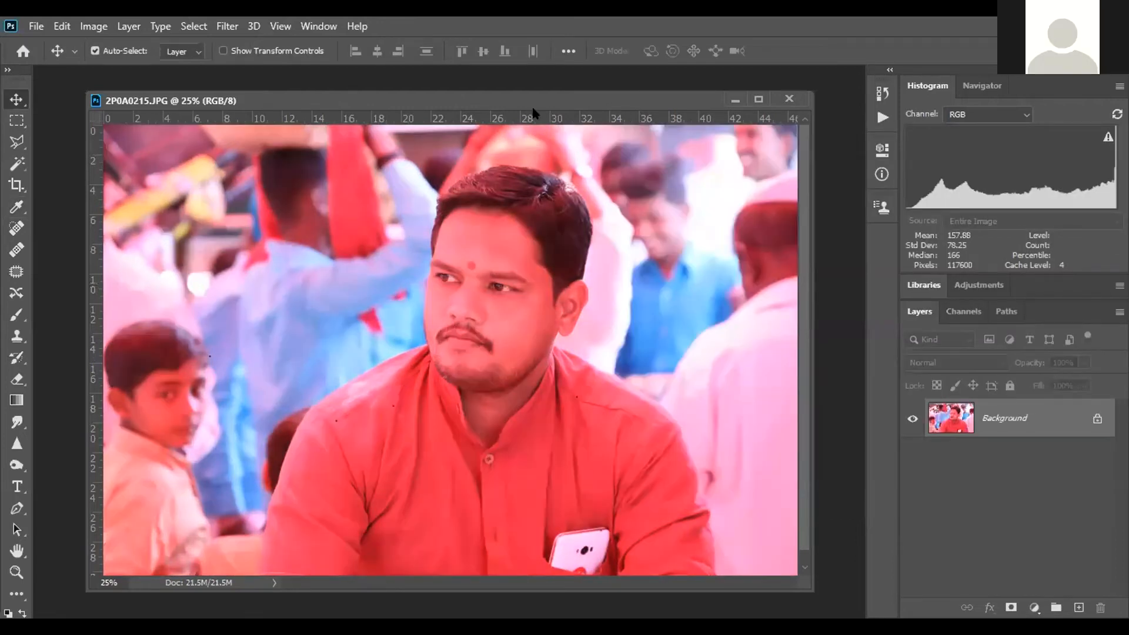
Start a Curves adjustment on the photo, with the Red channel chosen and on-image curve adjustment turned on
left_click_drag(535, 102, 508, 99)
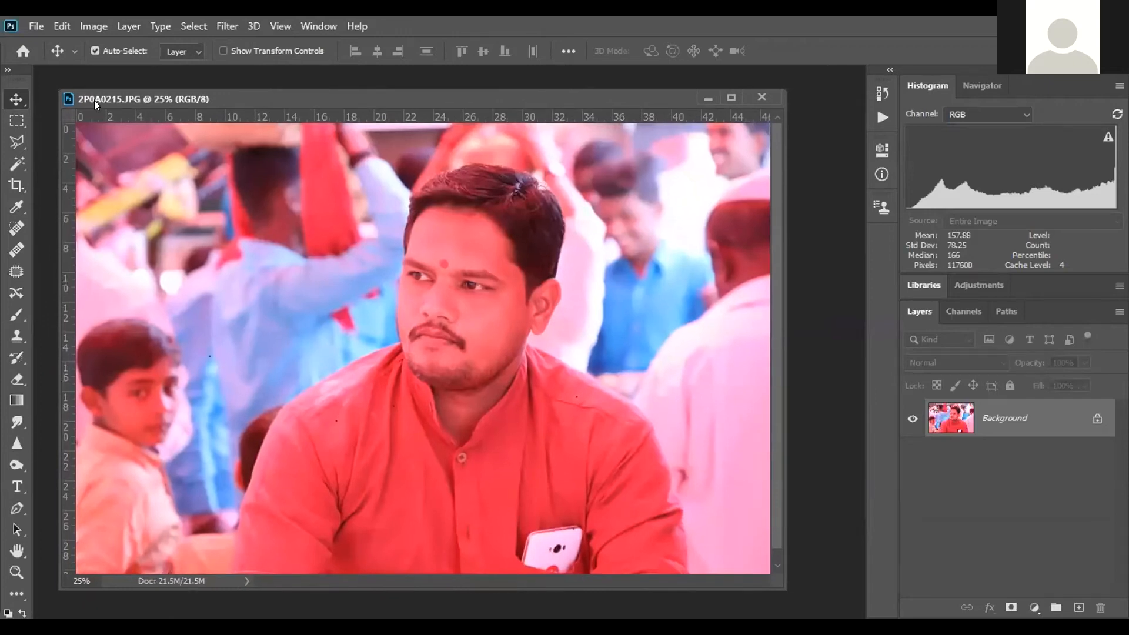
key("alt+i")
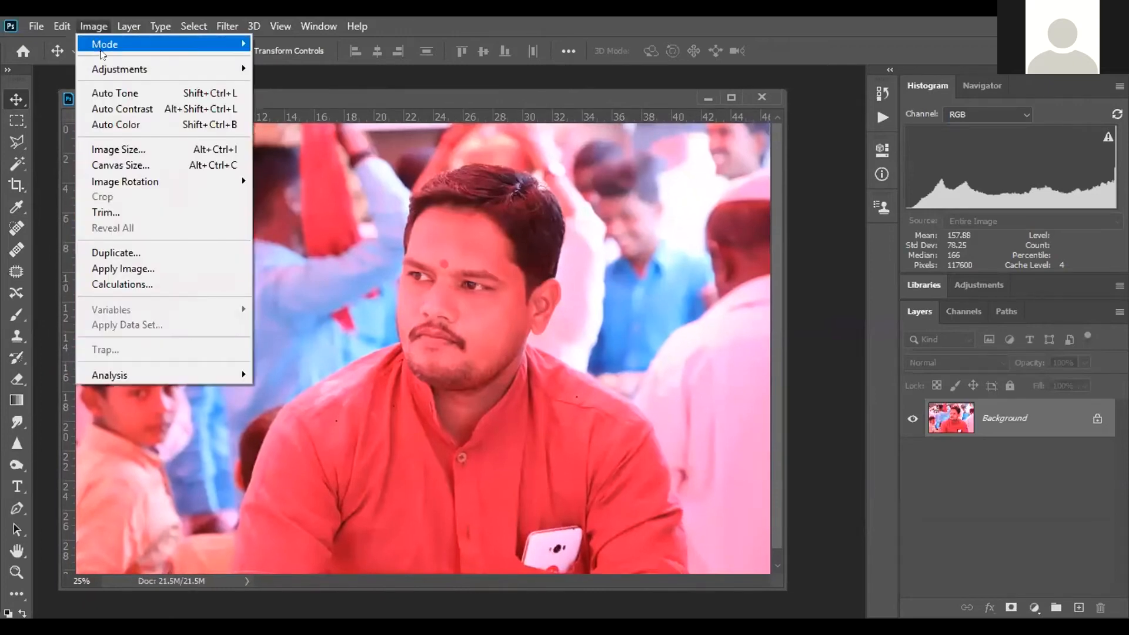
mouse_move(112, 67)
left_click(347, 99)
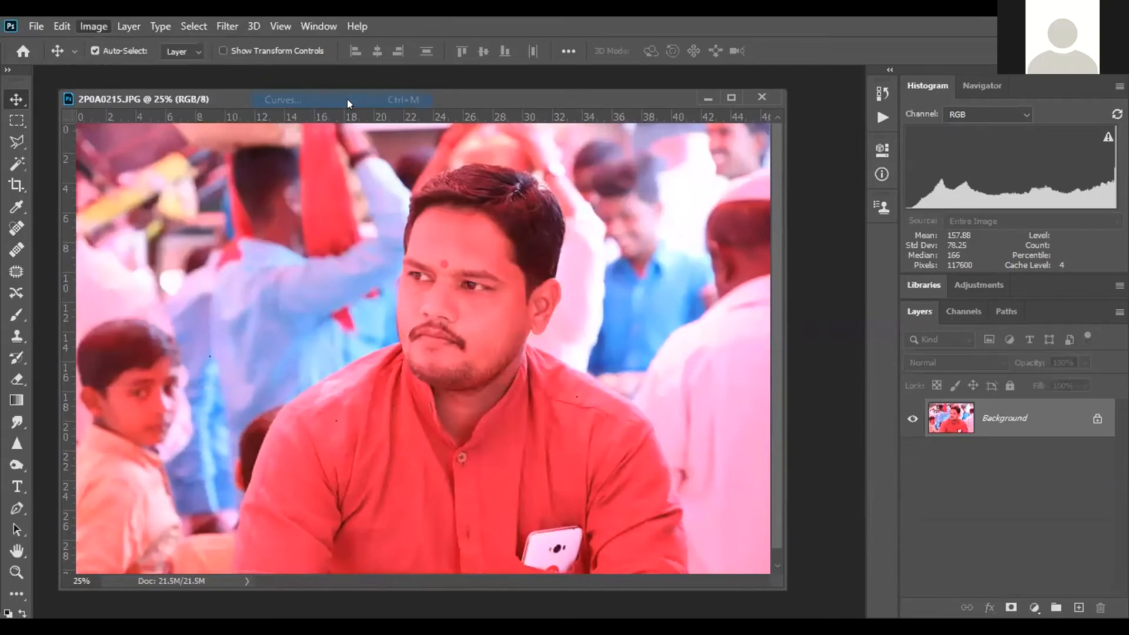
left_click_drag(388, 76, 764, 110)
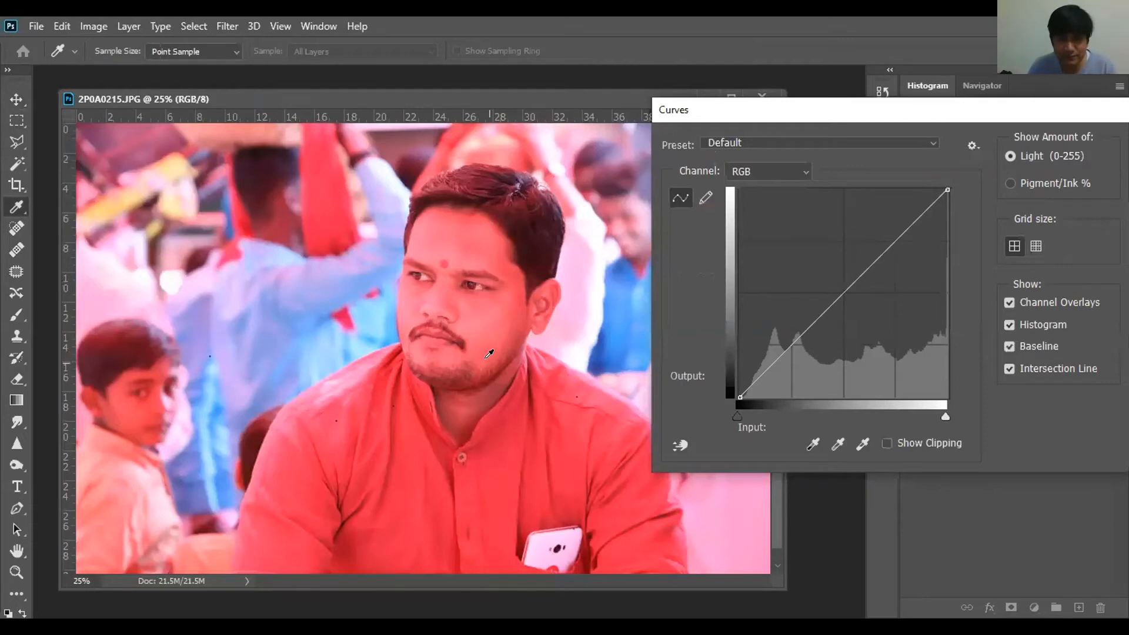
left_click(770, 170)
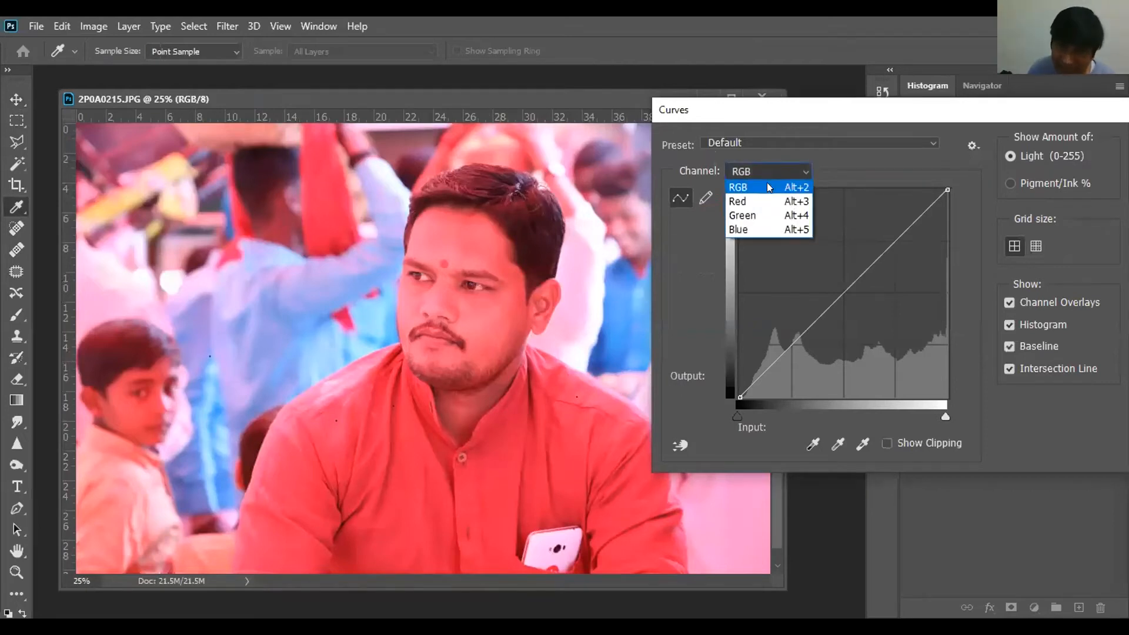
left_click(759, 200)
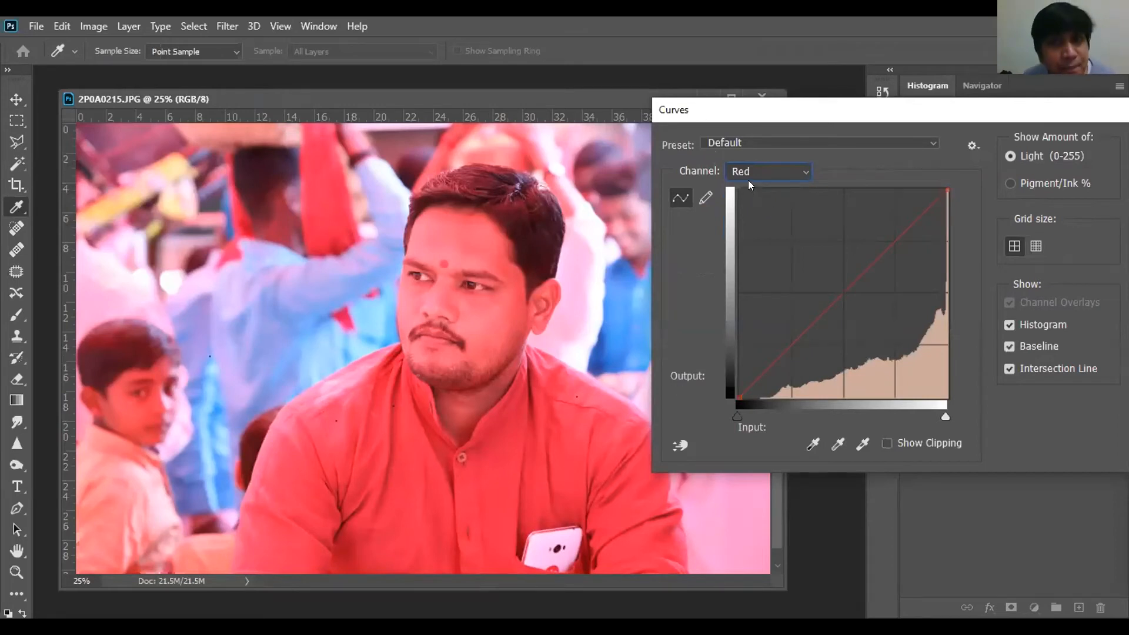
left_click(680, 444)
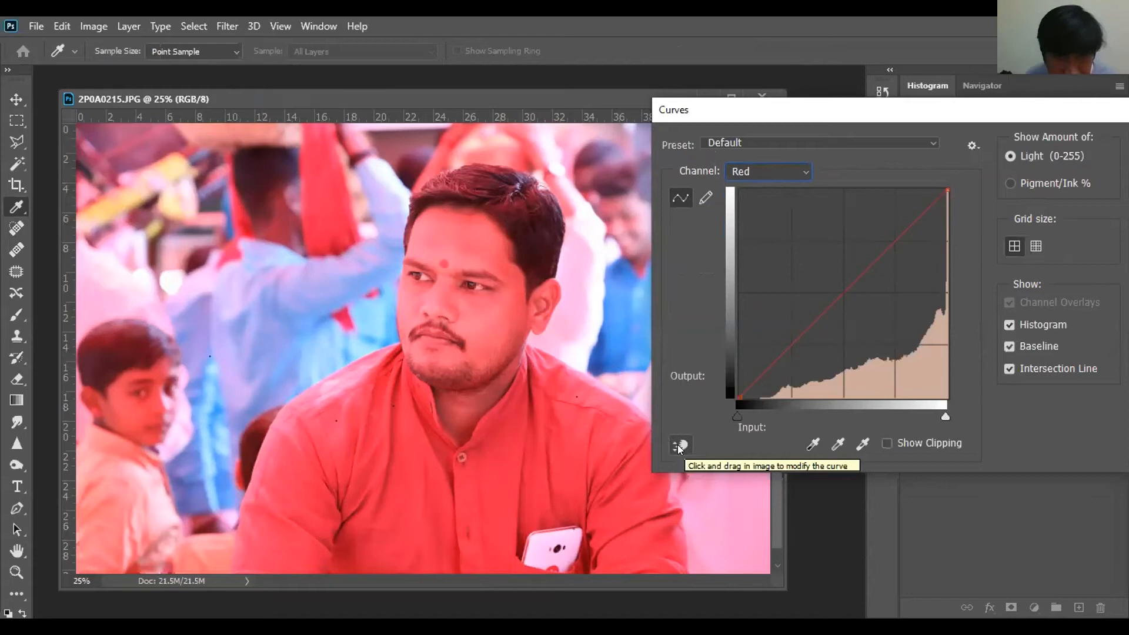
left_click(677, 444)
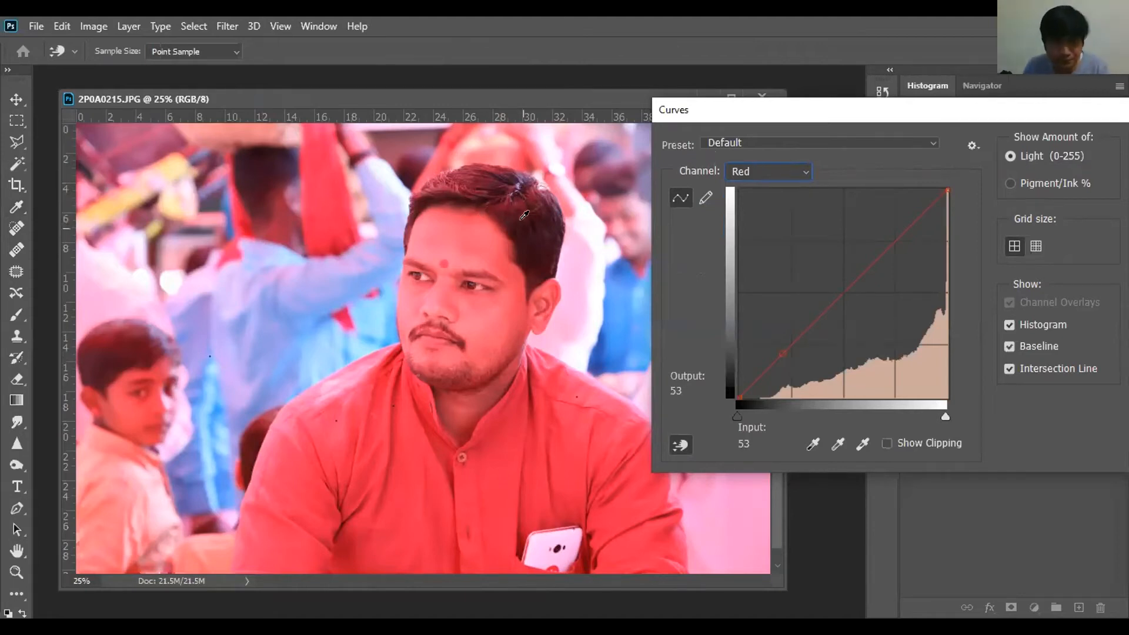
Add a red curve point at input 34 from a dark shadow in the man's hair and lower its output to 15
key("ctrl+plus")
key("ctrl+plus")
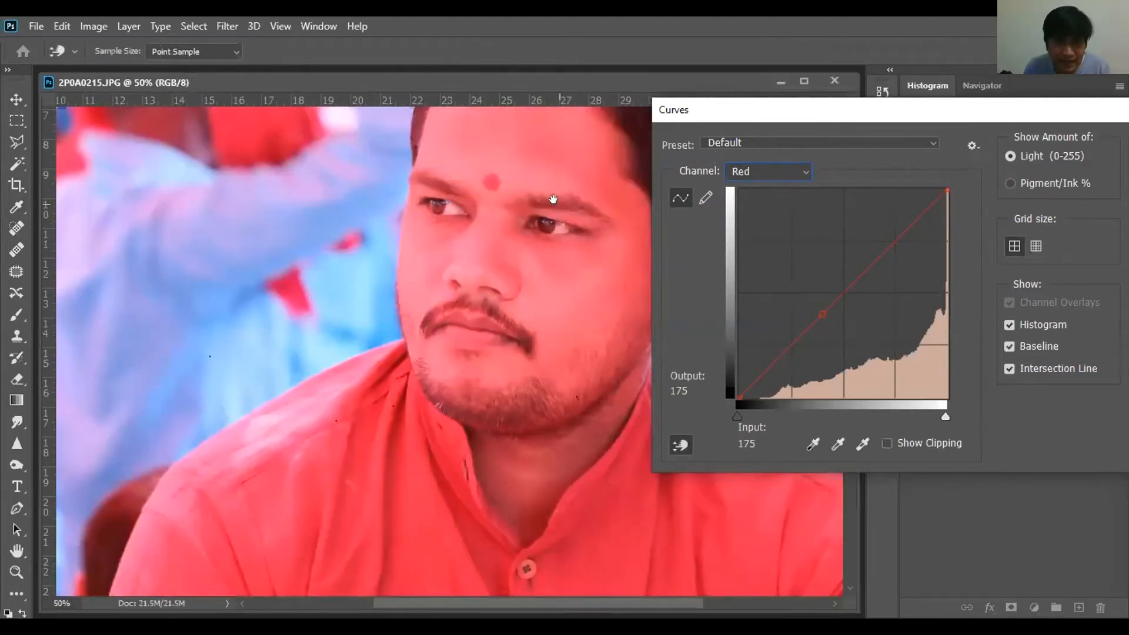
left_click_drag(553, 198, 435, 374)
key("ctrl+plus")
key("ctrl+plus")
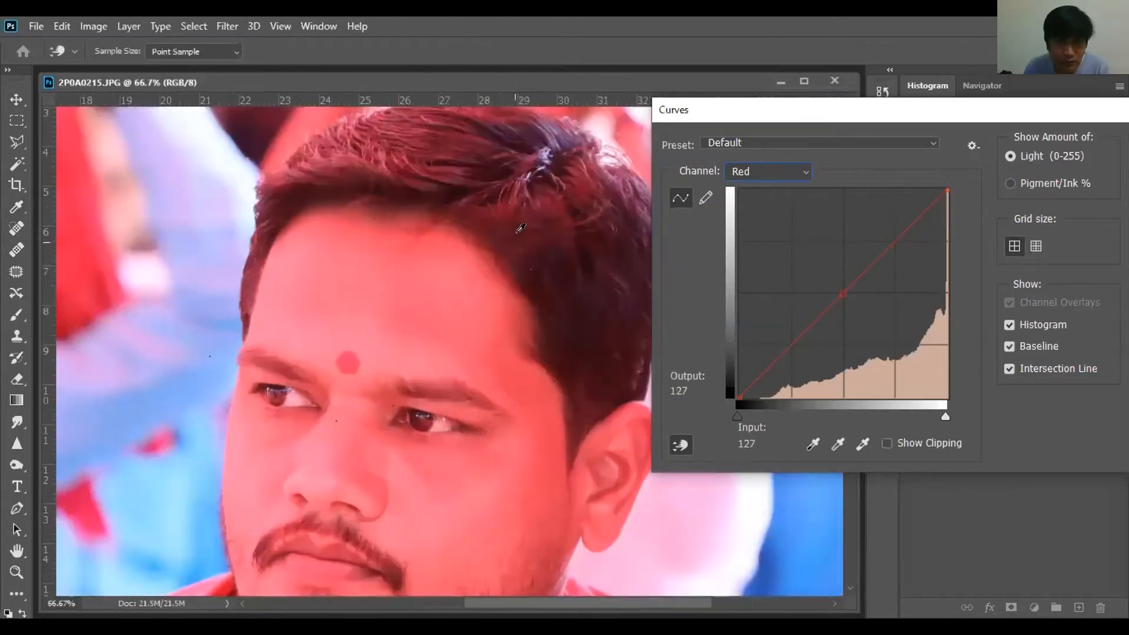
key("ctrl+plus")
key("ctrl+plus")
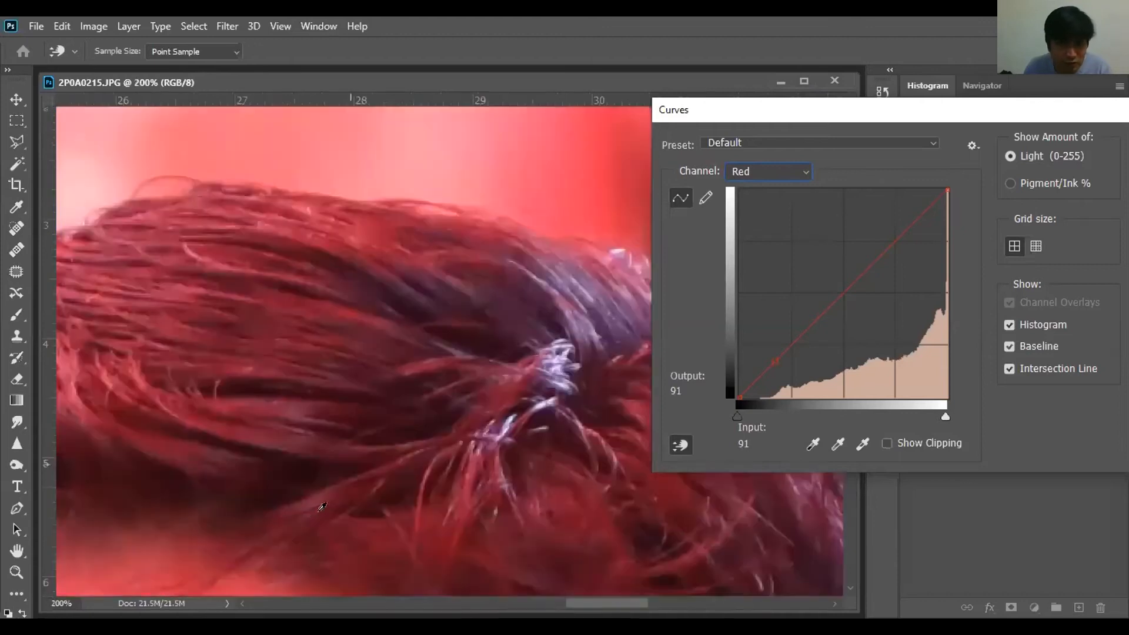
key("ctrl+plus")
key("ctrl+plus")
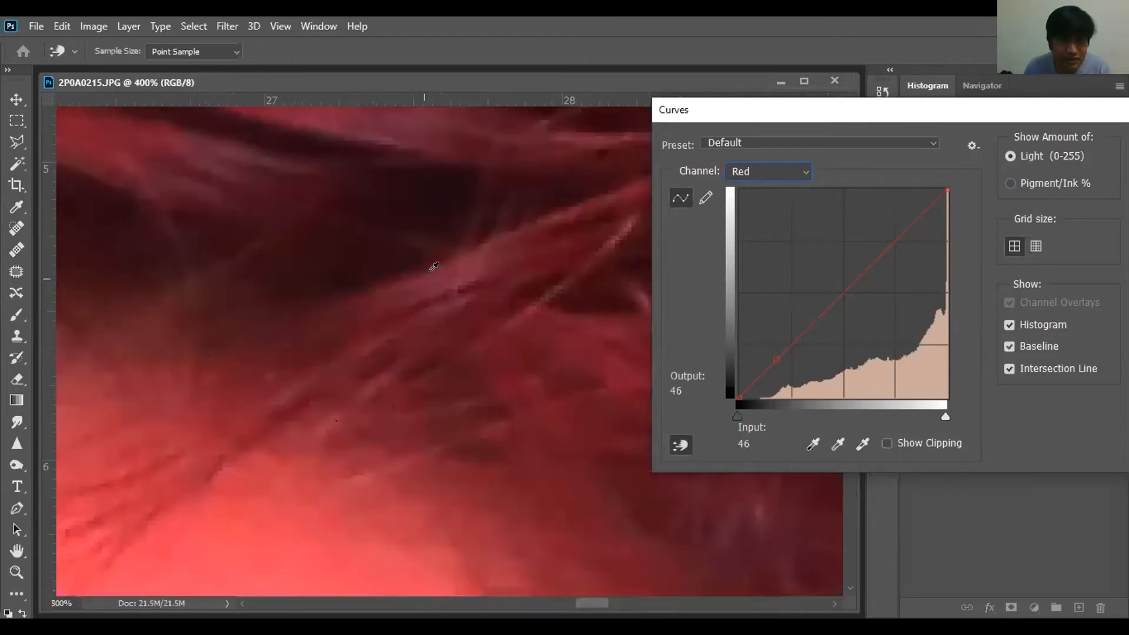
scroll(382, 272, "up", 3)
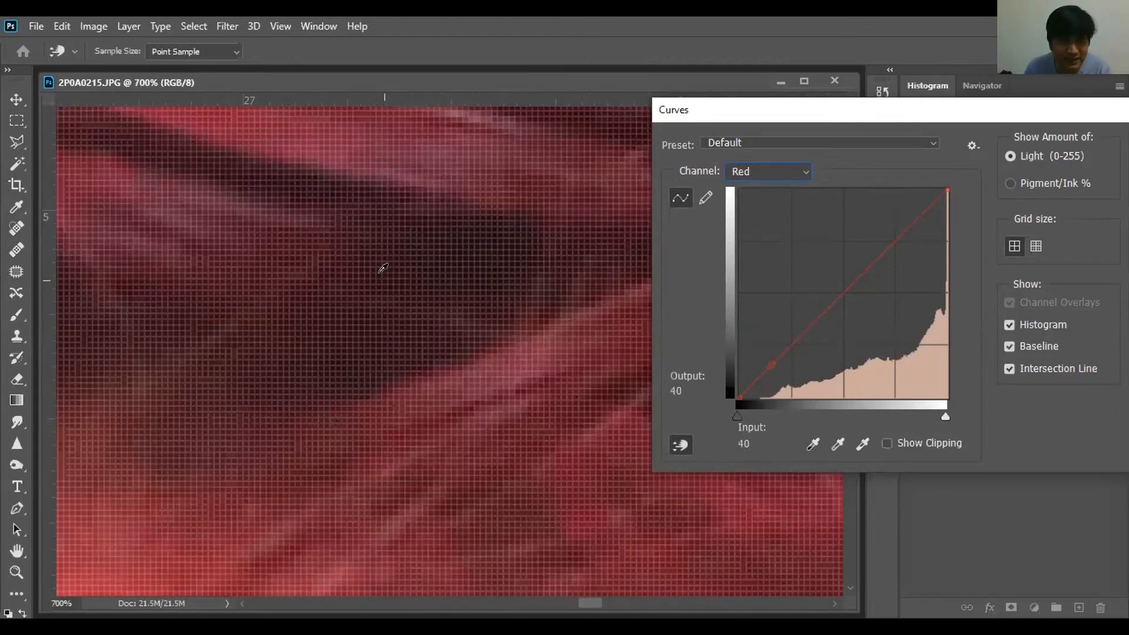
left_click_drag(381, 271, 370, 320)
scroll(523, 315, "up", 2)
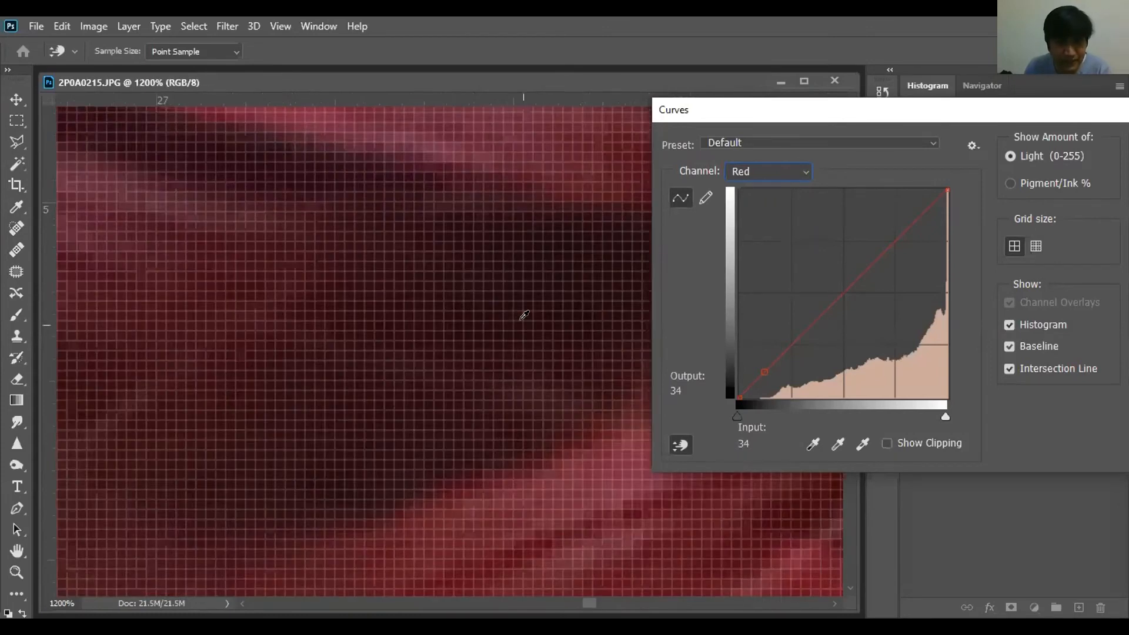
left_click_drag(481, 347, 473, 397)
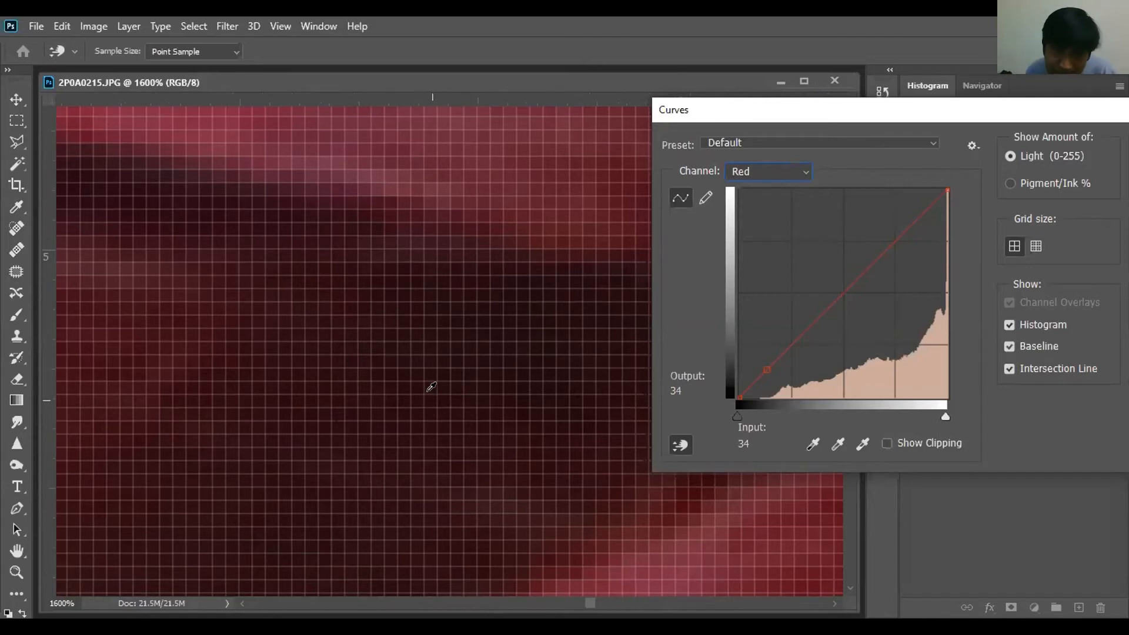
left_click(430, 387)
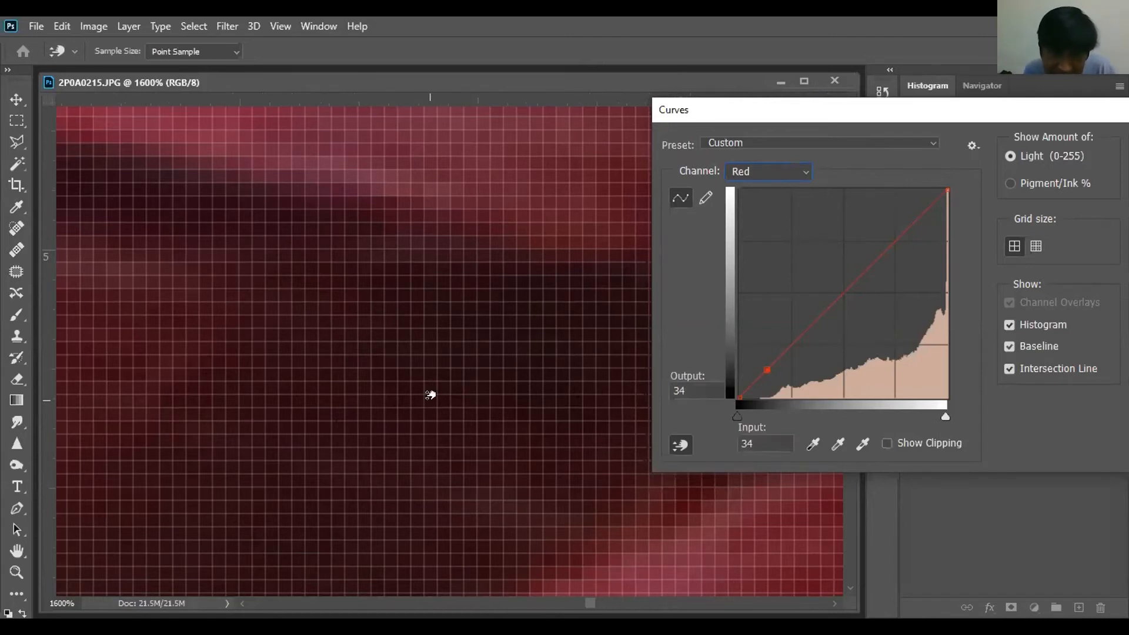
left_click_drag(431, 393, 432, 411)
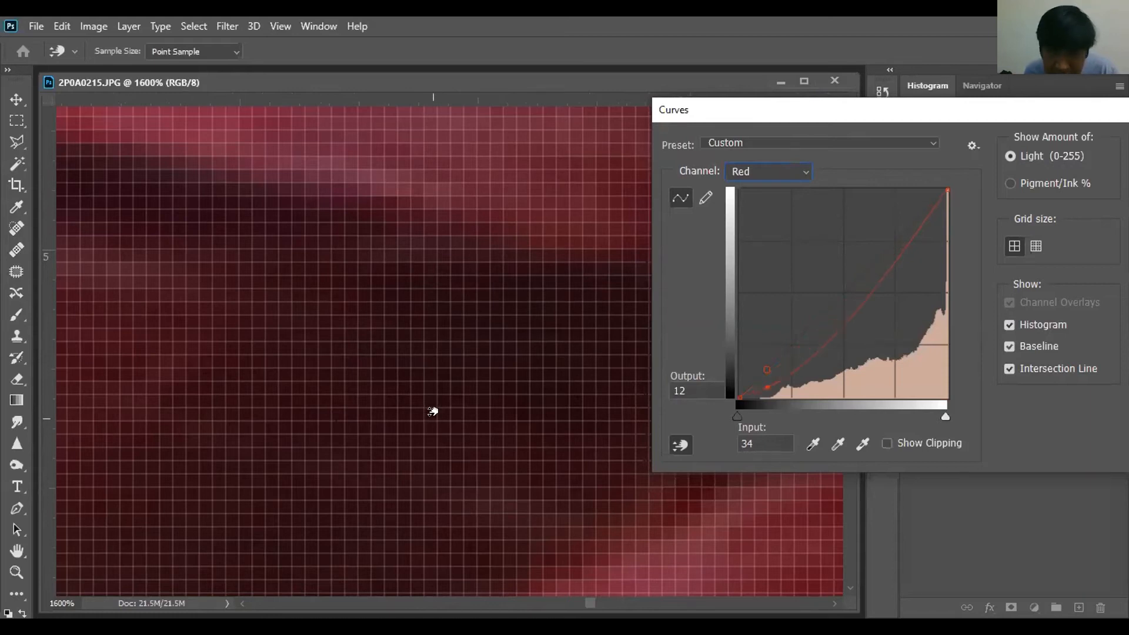
left_click_drag(433, 413, 436, 410)
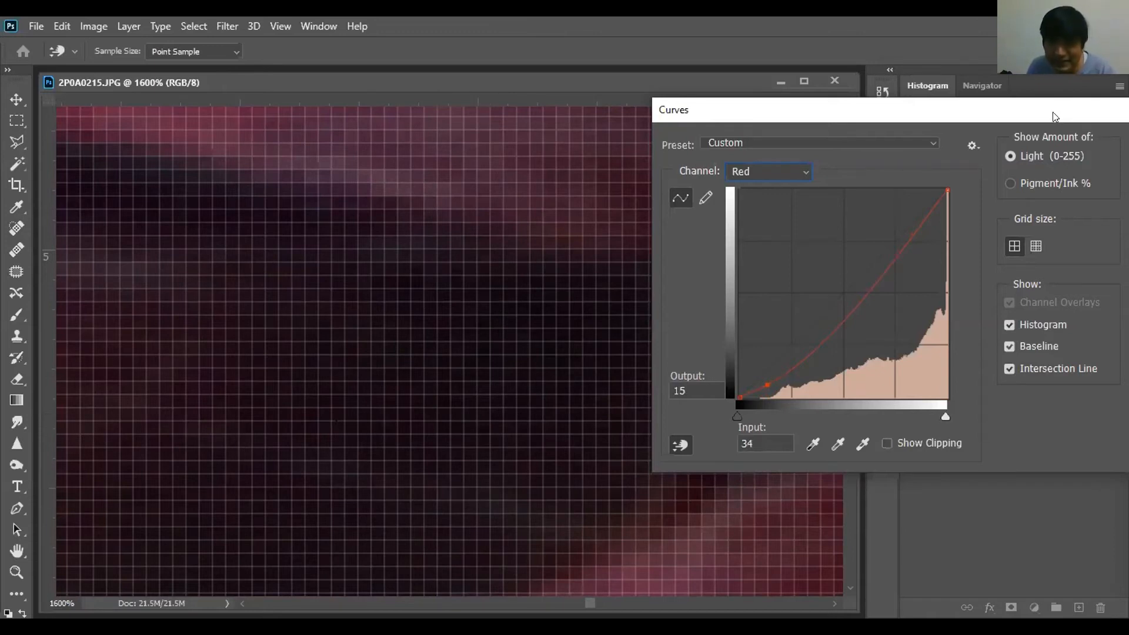
Compare the dark hair area with and without the red shadow correction
left_click_drag(1052, 110, 976, 77)
left_click(1071, 269)
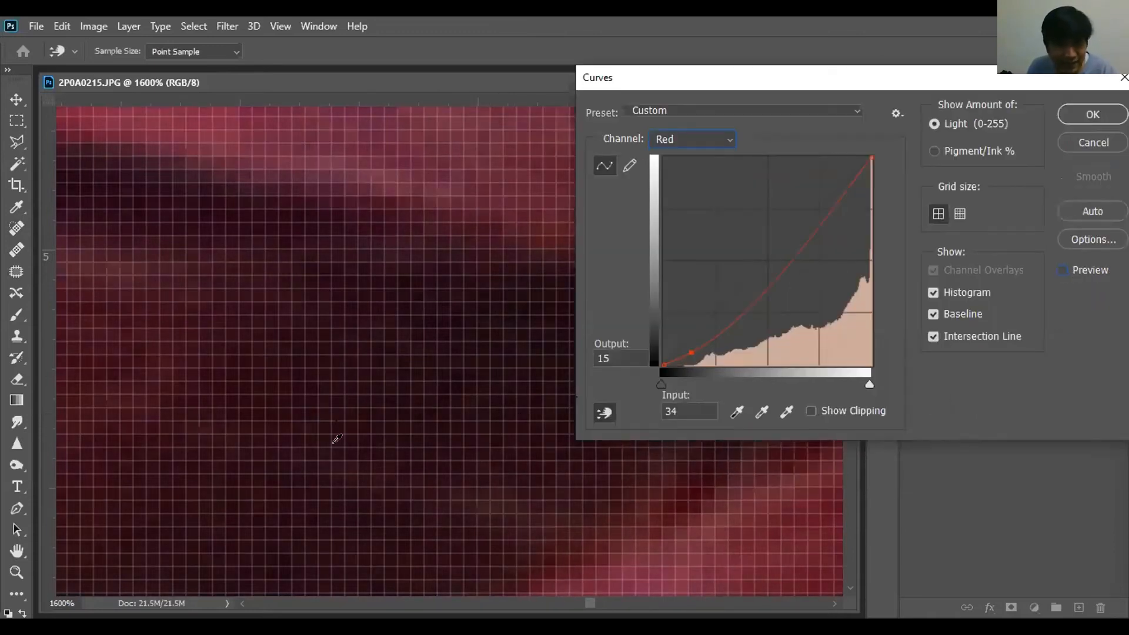
left_click(1064, 269)
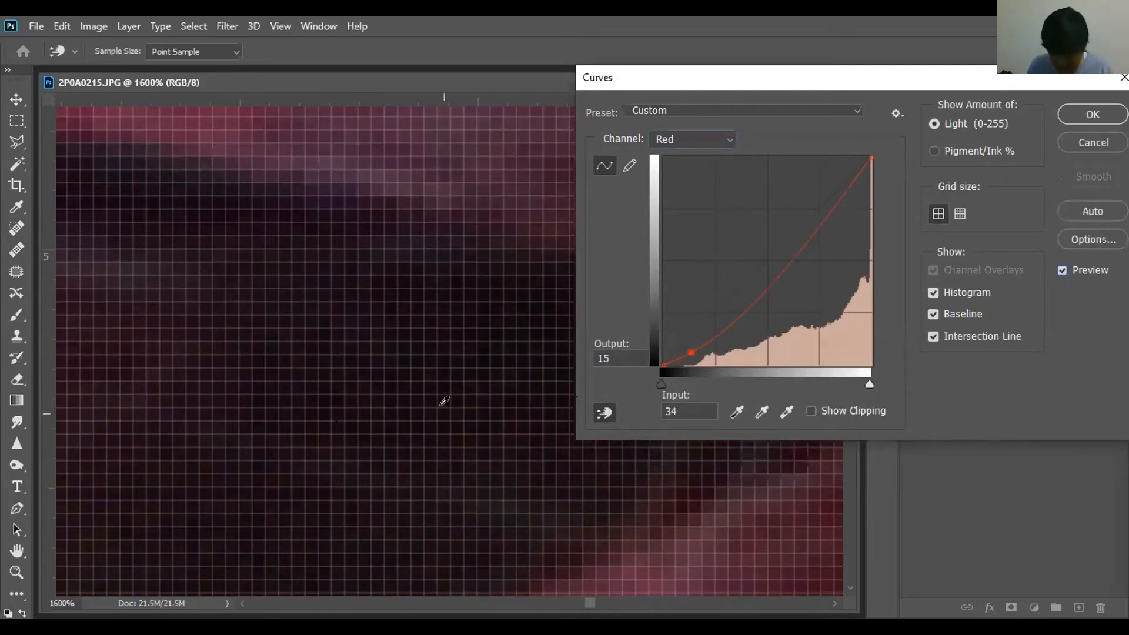
Lower the red curve's highlight end at input 255 to output 190 and compare the photo before and after
key("ctrl+0")
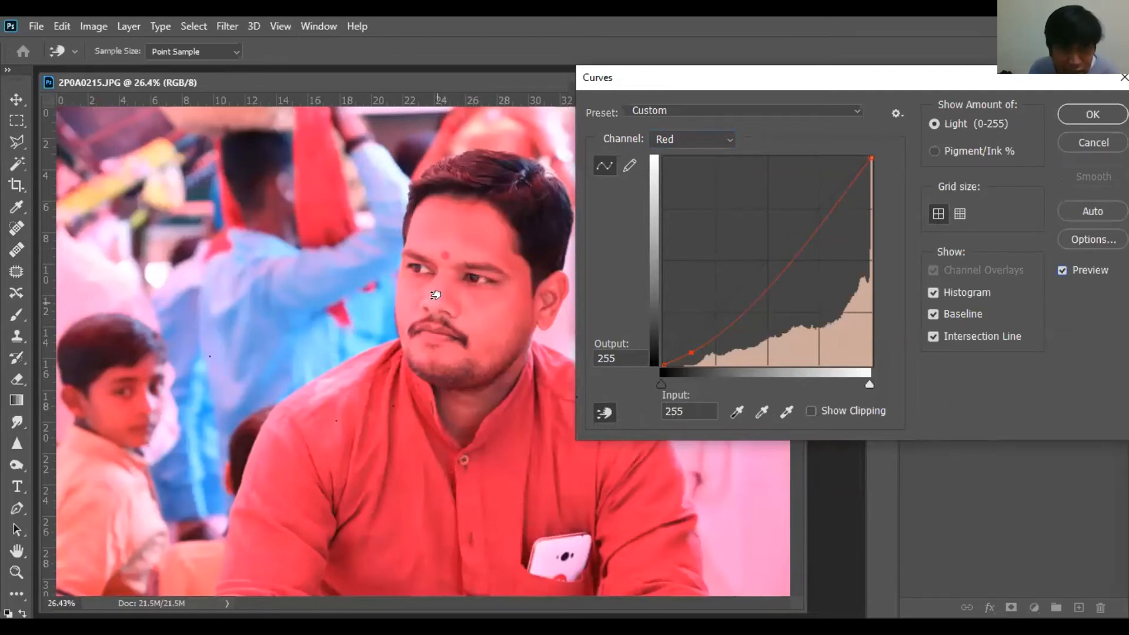
left_click_drag(441, 301, 471, 350)
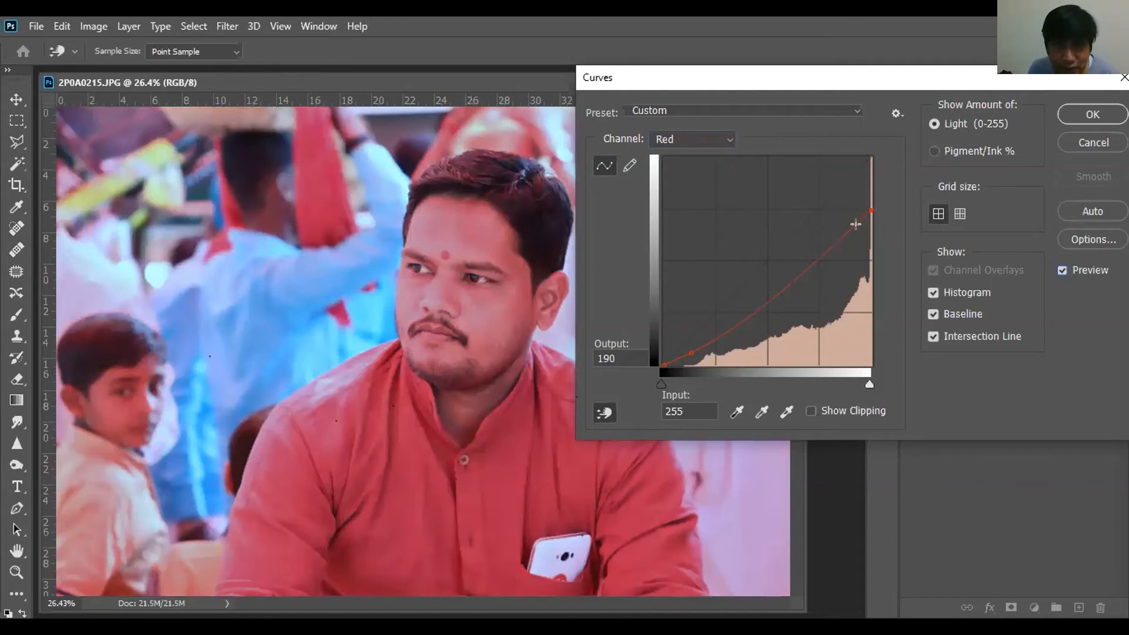
left_click(1074, 271)
left_click(1074, 272)
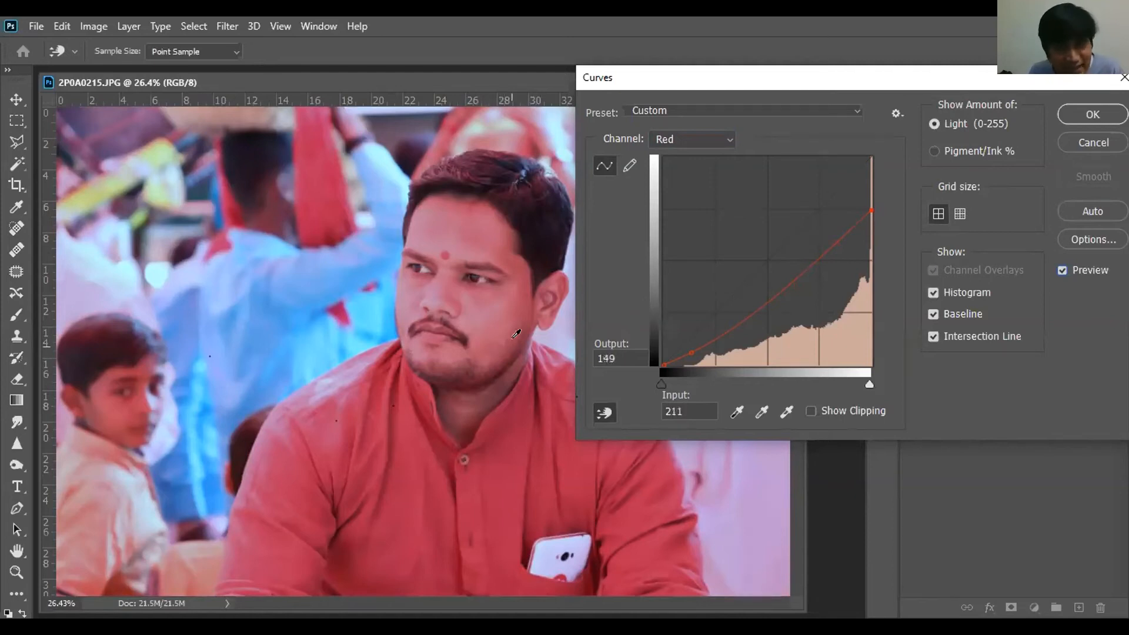
Add a green curve point at input 115 from the man's cheek and raise its output to 128
left_click(691, 135)
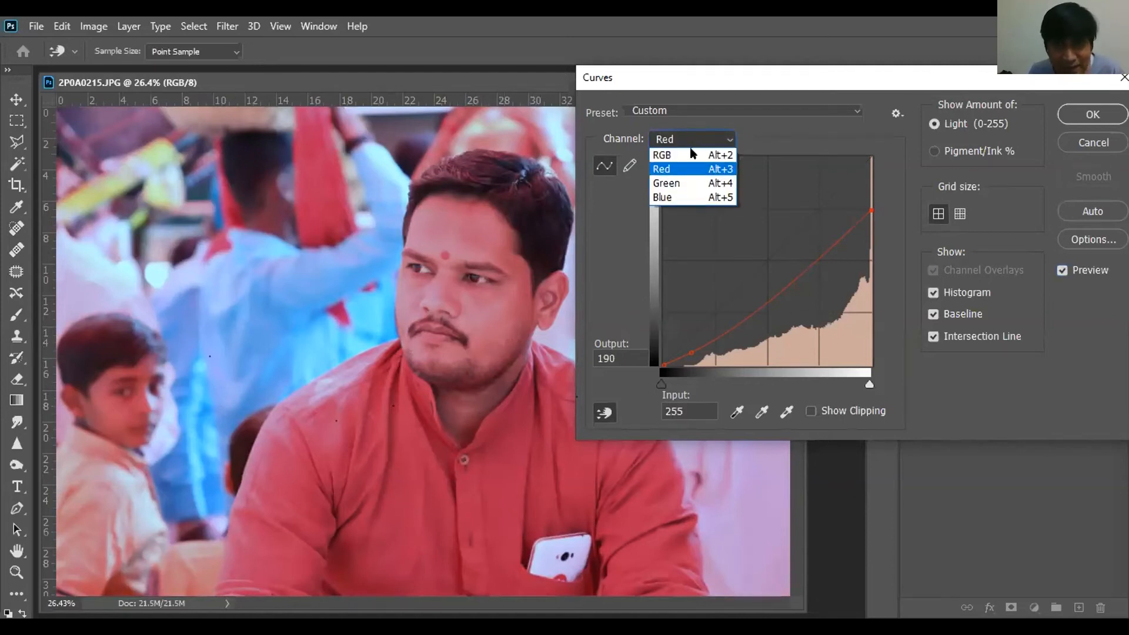
left_click(687, 184)
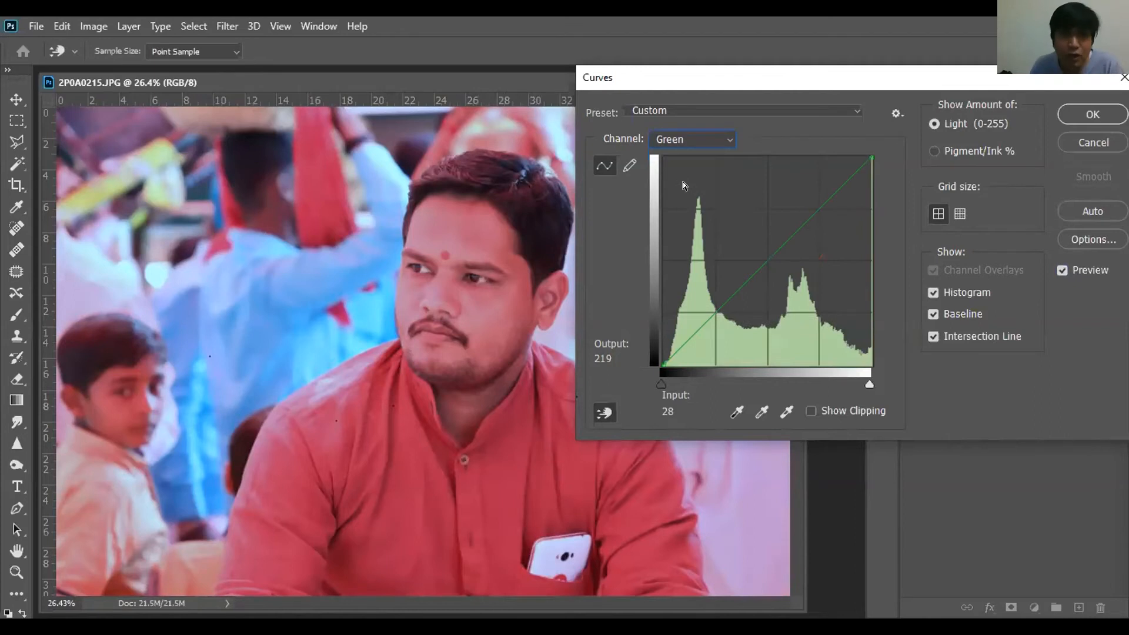
left_click(485, 308)
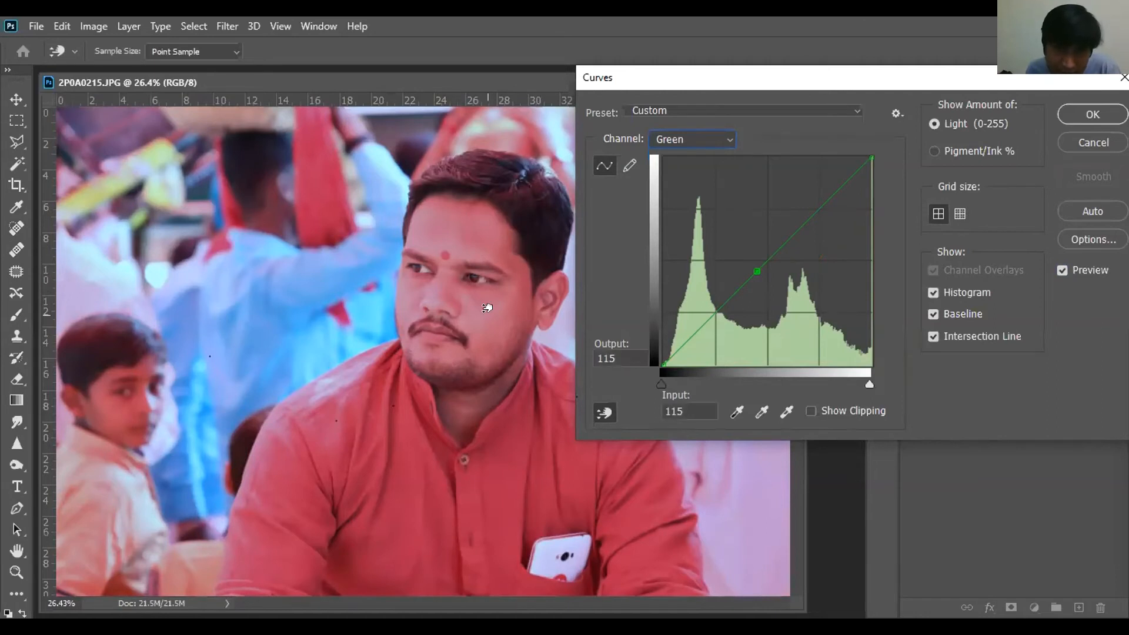
left_click_drag(486, 308, 485, 300)
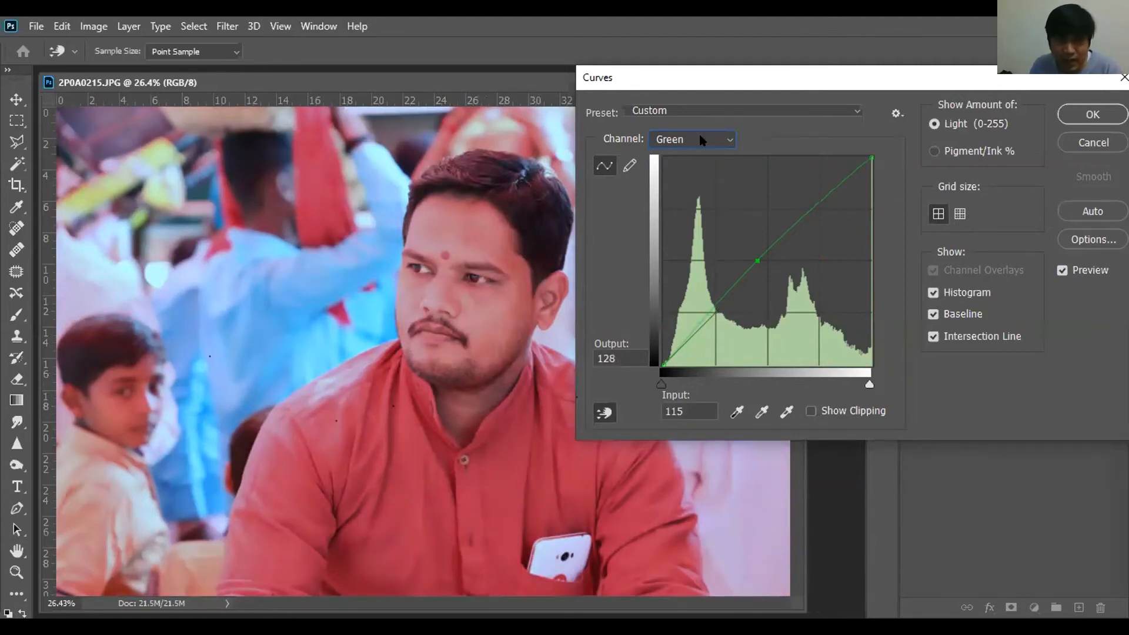
On the composite RGB curve, slightly darken the hair shadows and raise the face tone at input 167 to output 173
left_click(679, 137)
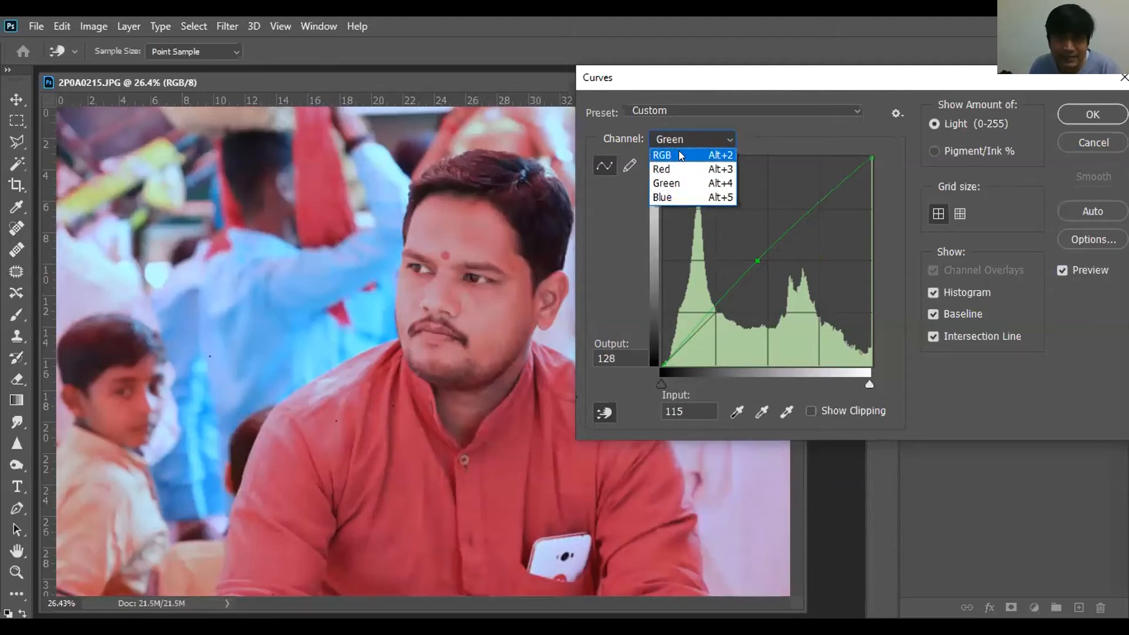
left_click(678, 151)
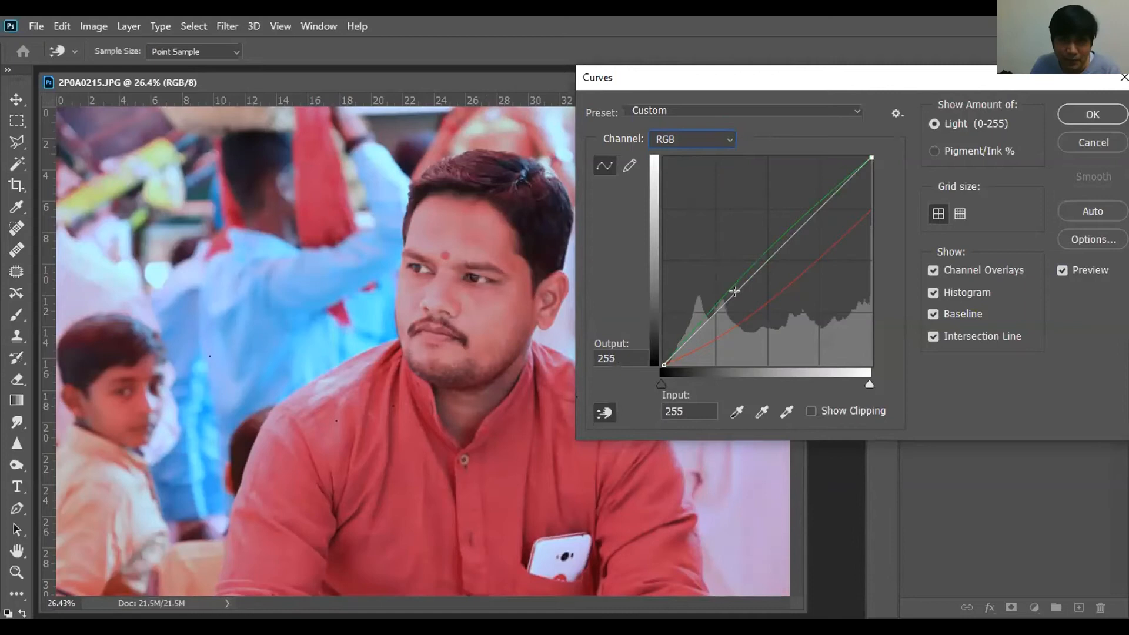
left_click(602, 413)
left_click_drag(496, 173, 500, 175)
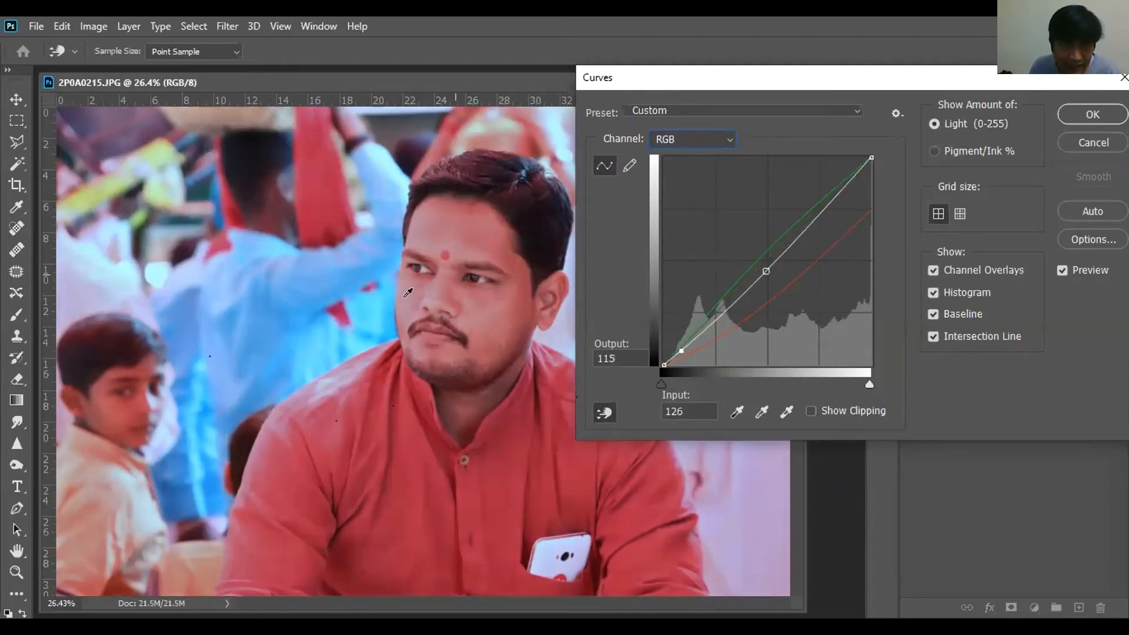
left_click_drag(437, 290, 434, 280)
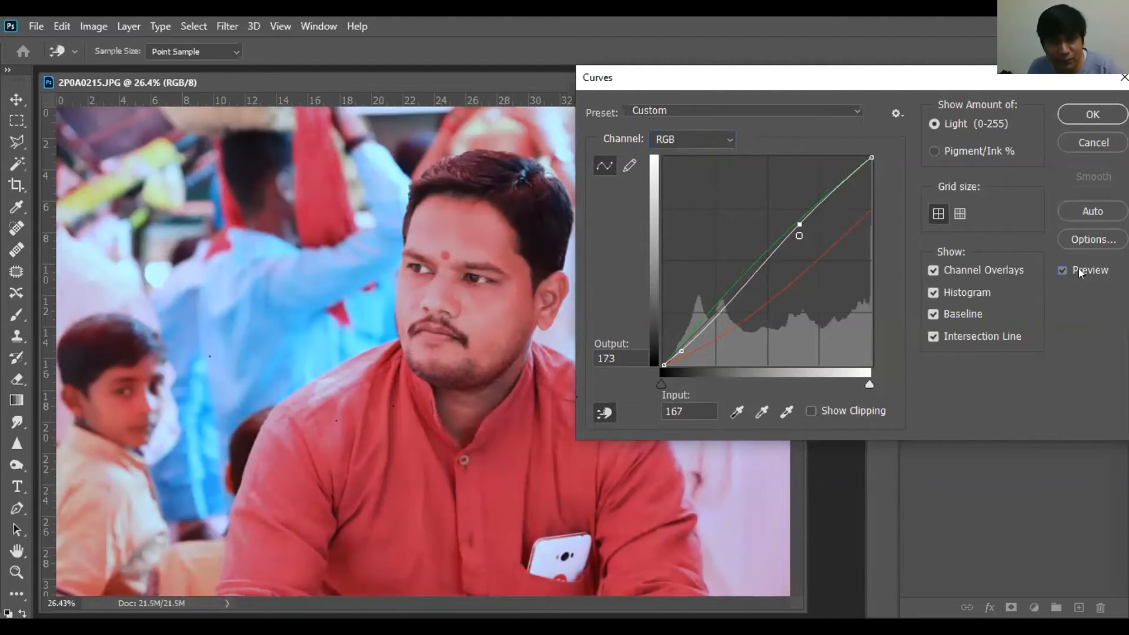
Compare the photo before and after the combined channel corrections and apply the Curves adjustment
left_click(1078, 268)
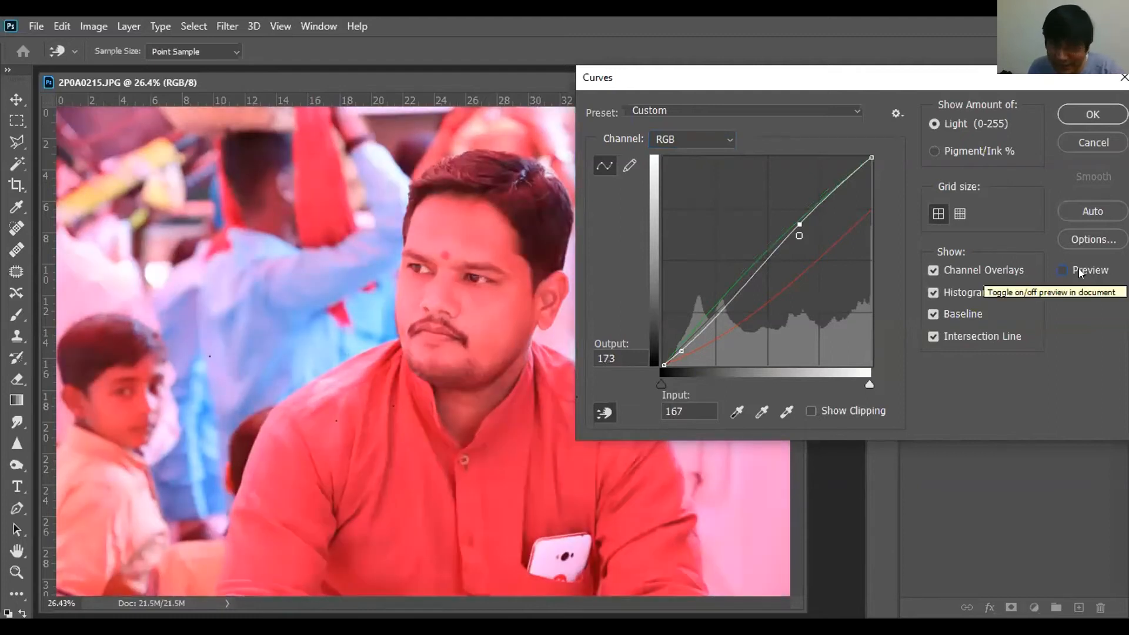
left_click(1078, 268)
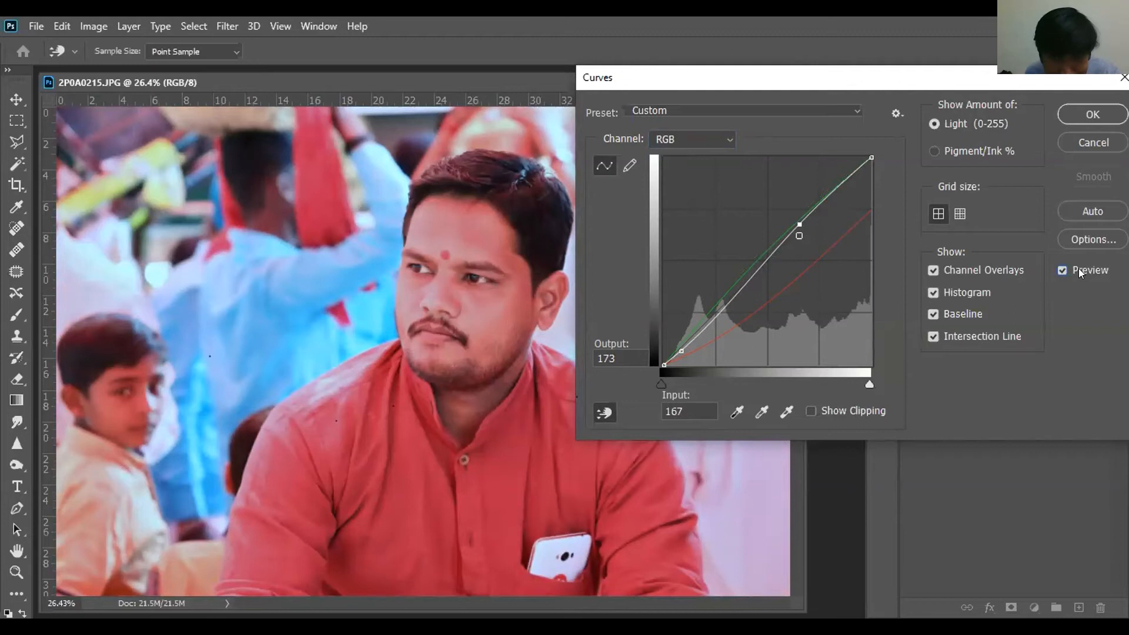
left_click(1078, 268)
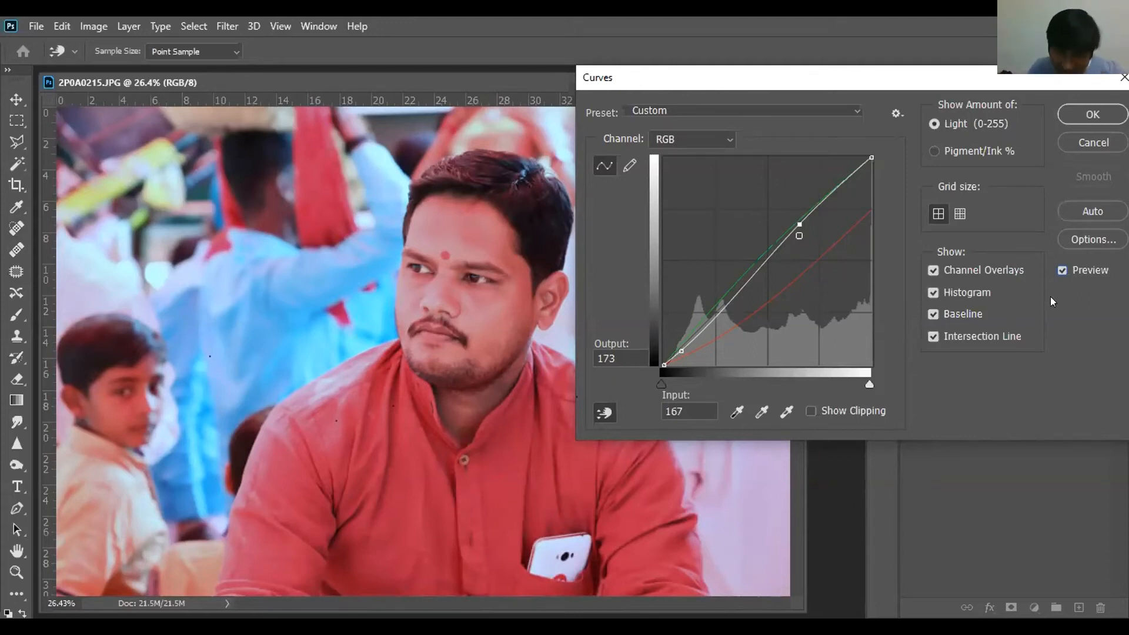
left_click(1064, 271)
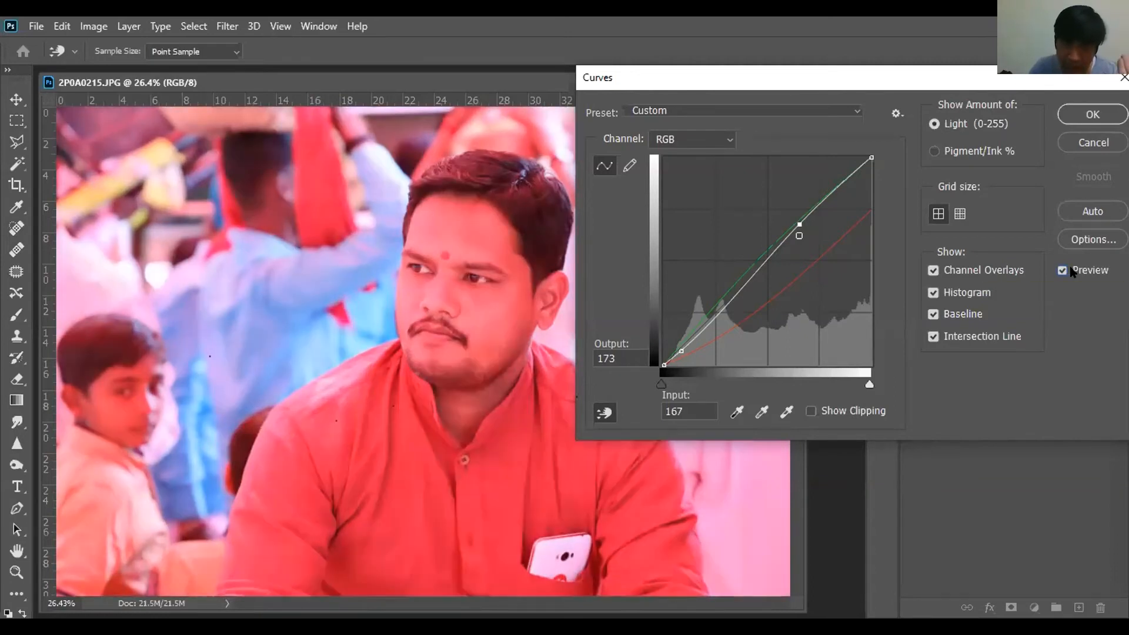
left_click(1071, 271)
left_click(1075, 114)
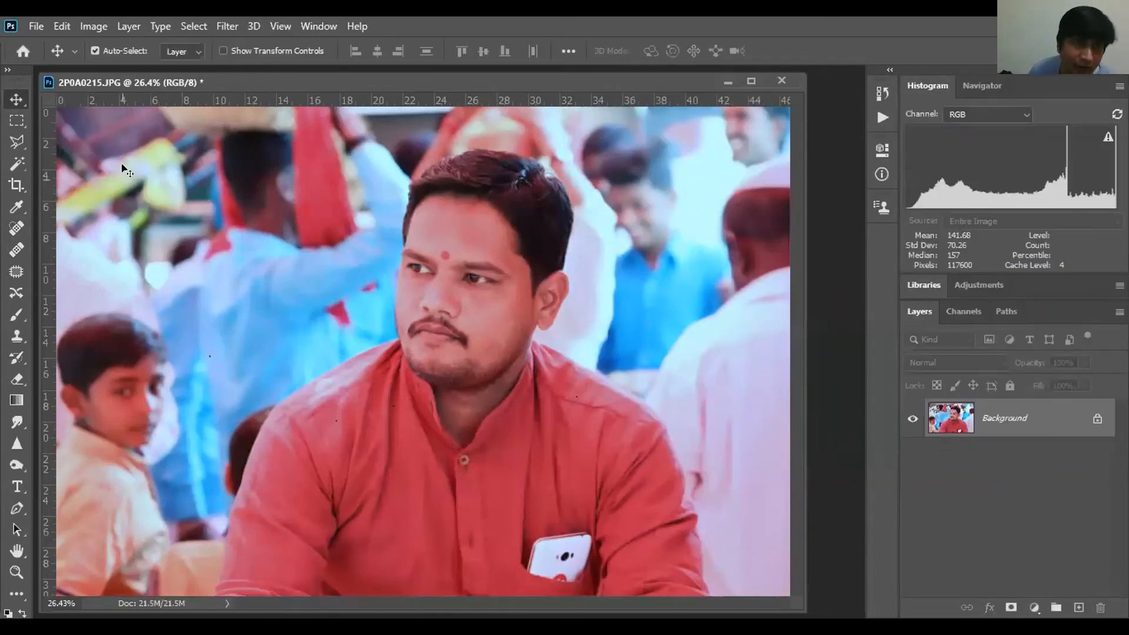
Start a Match Color adjustment on the photo and turn on Neutralize, keeping the man's face in view
left_click(93, 26)
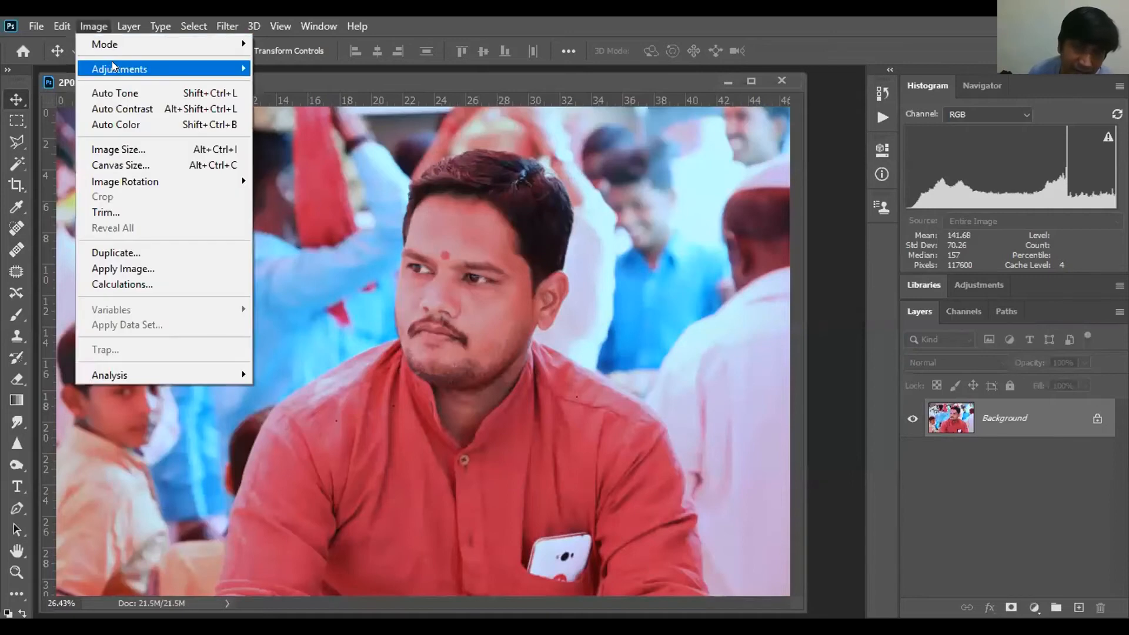
mouse_move(118, 69)
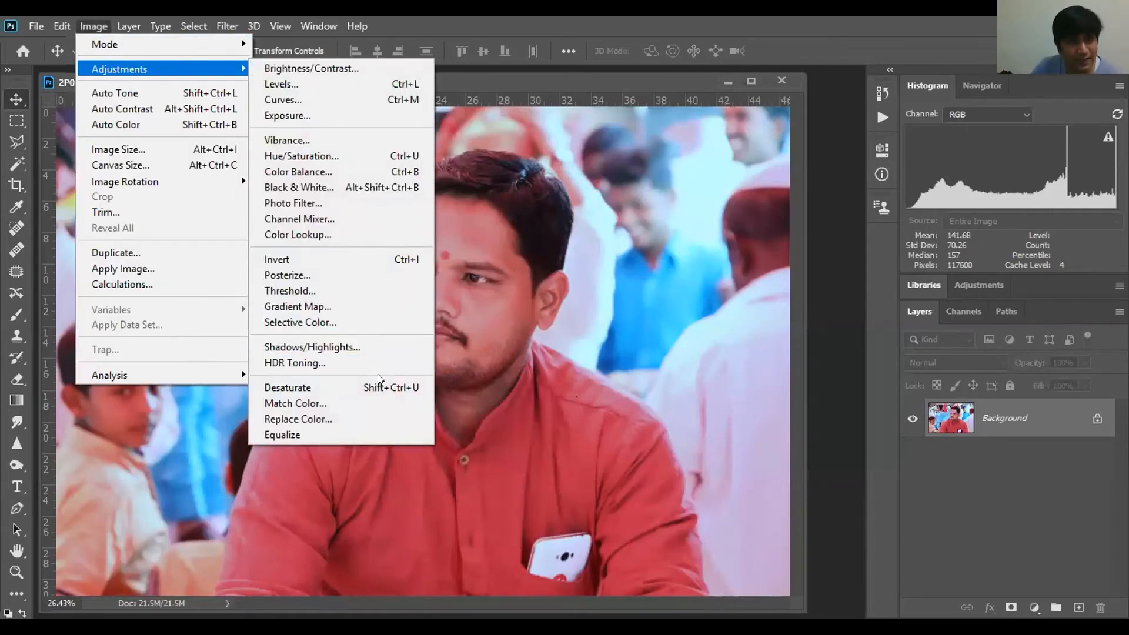
left_click(321, 403)
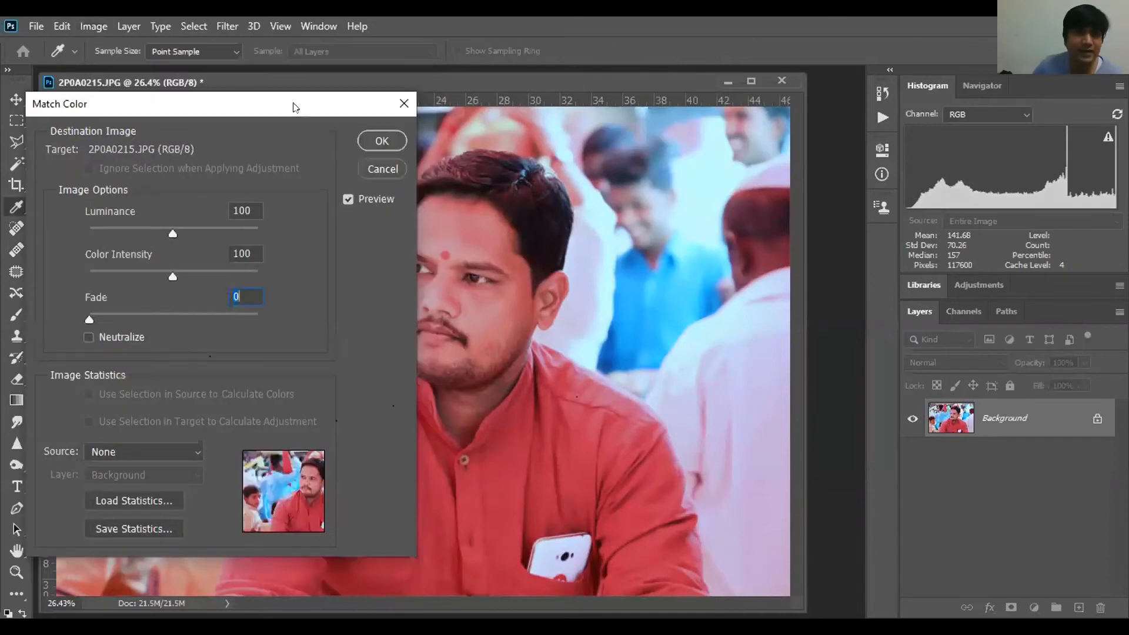
left_click_drag(221, 104, 861, 107)
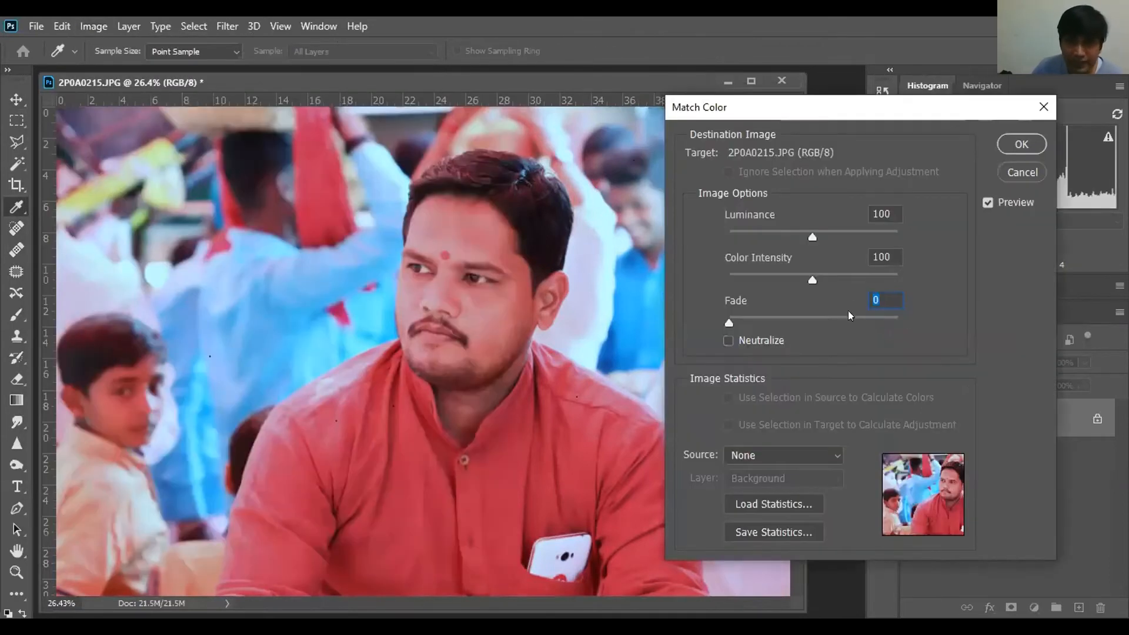
left_click(740, 337)
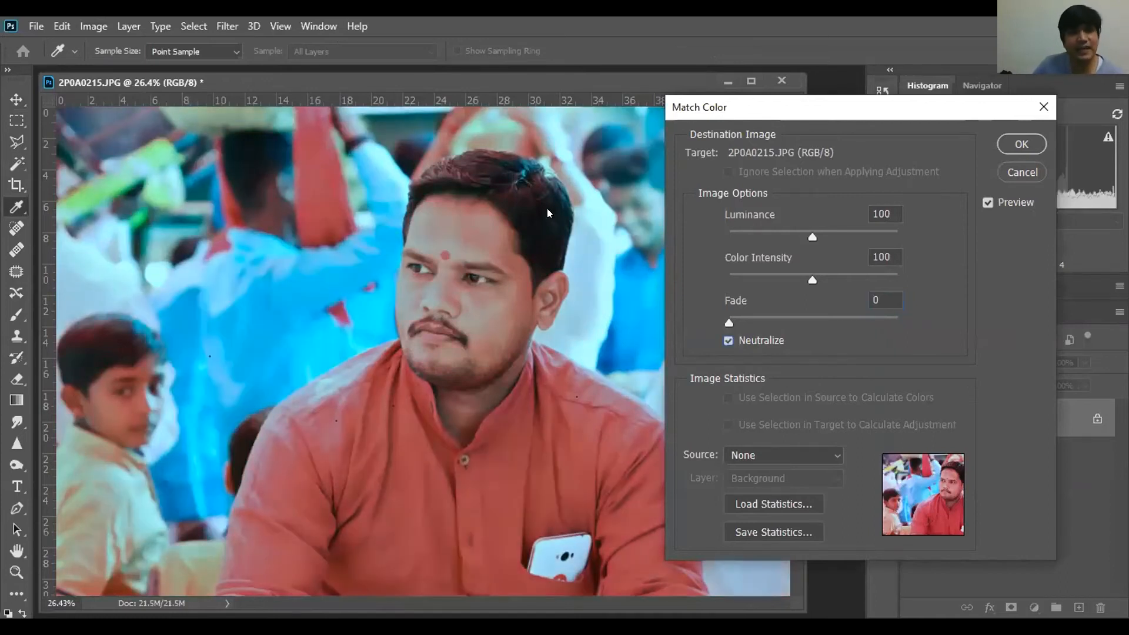
Set the Match Color color intensity to 125
left_click(822, 273)
left_click(859, 274)
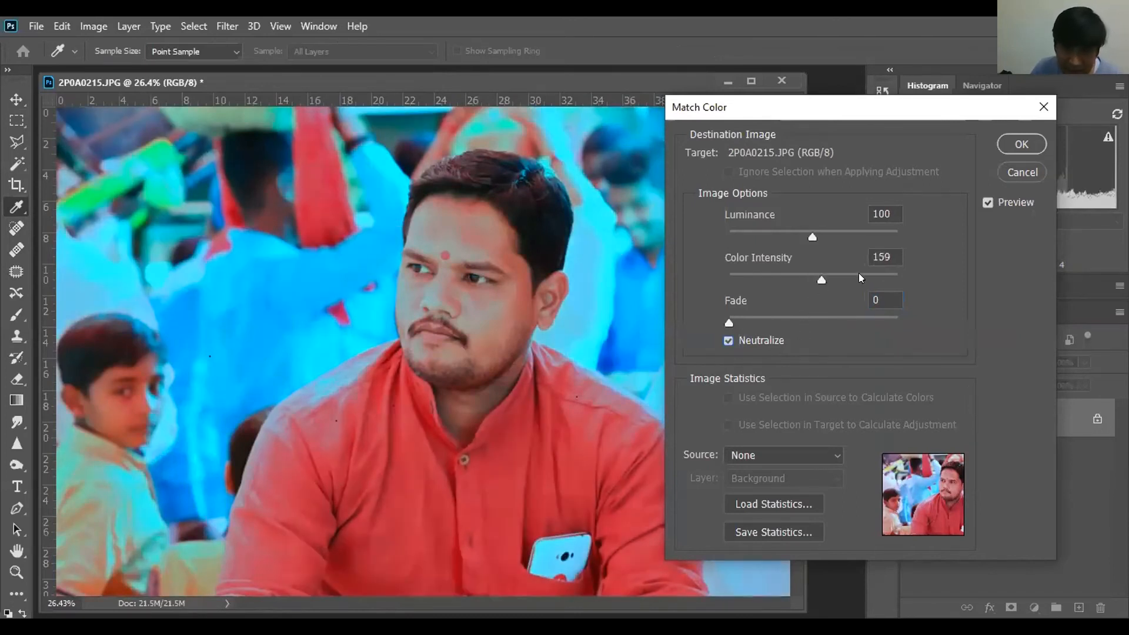
left_click(836, 272)
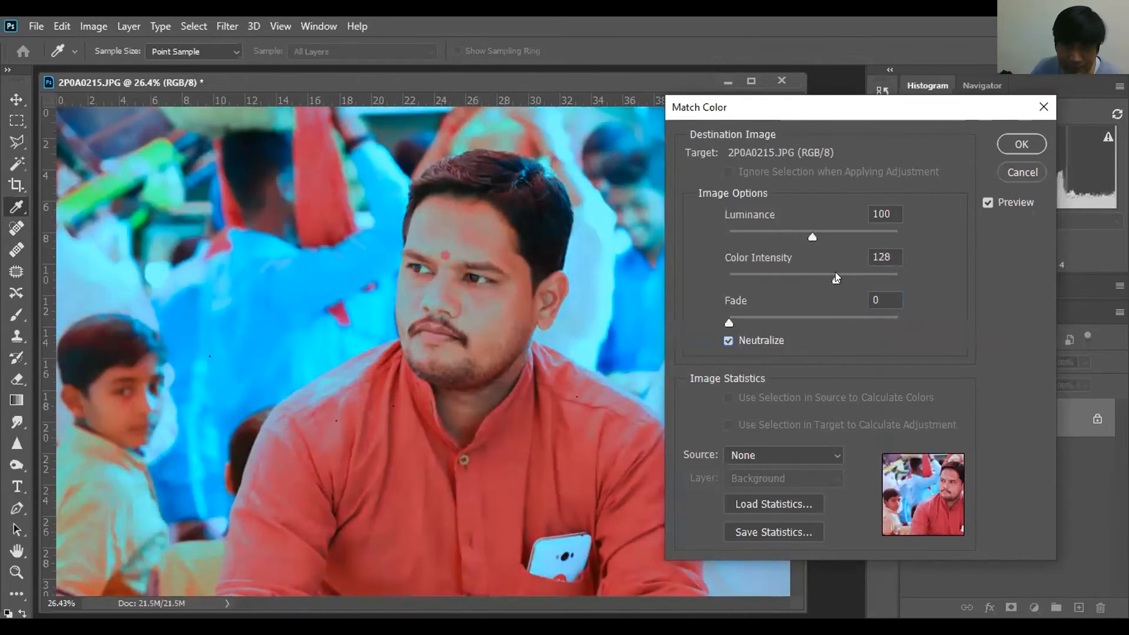
left_click_drag(834, 272, 833, 272)
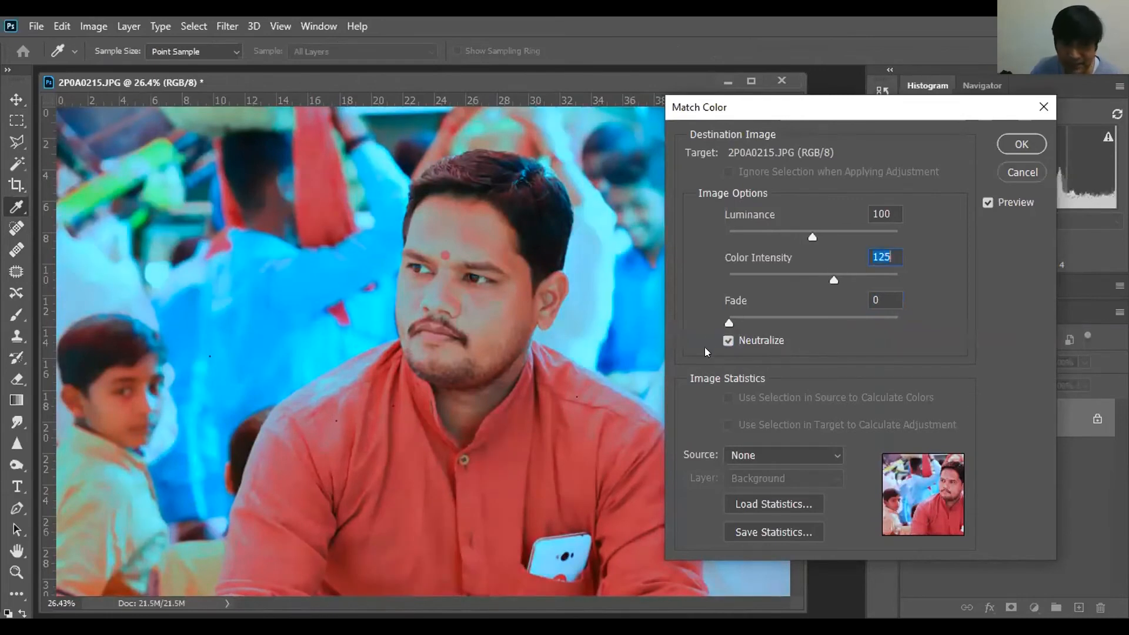
Set the Match Color fade to 55, compare before and after, and apply the adjustment
left_click_drag(745, 316, 822, 315)
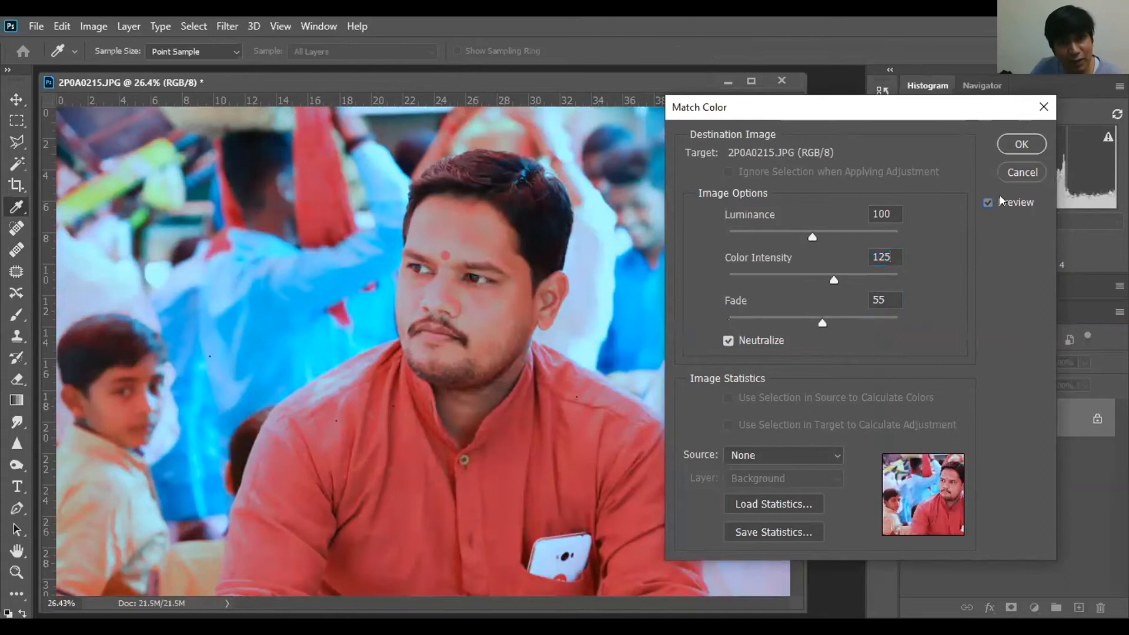
left_click(999, 200)
left_click(999, 203)
left_click(1034, 140)
Duplicate the corrected photo under the default copy name and move the copy's window so both documents show
left_click_drag(536, 76, 584, 164)
right_click(586, 165)
left_click(611, 172)
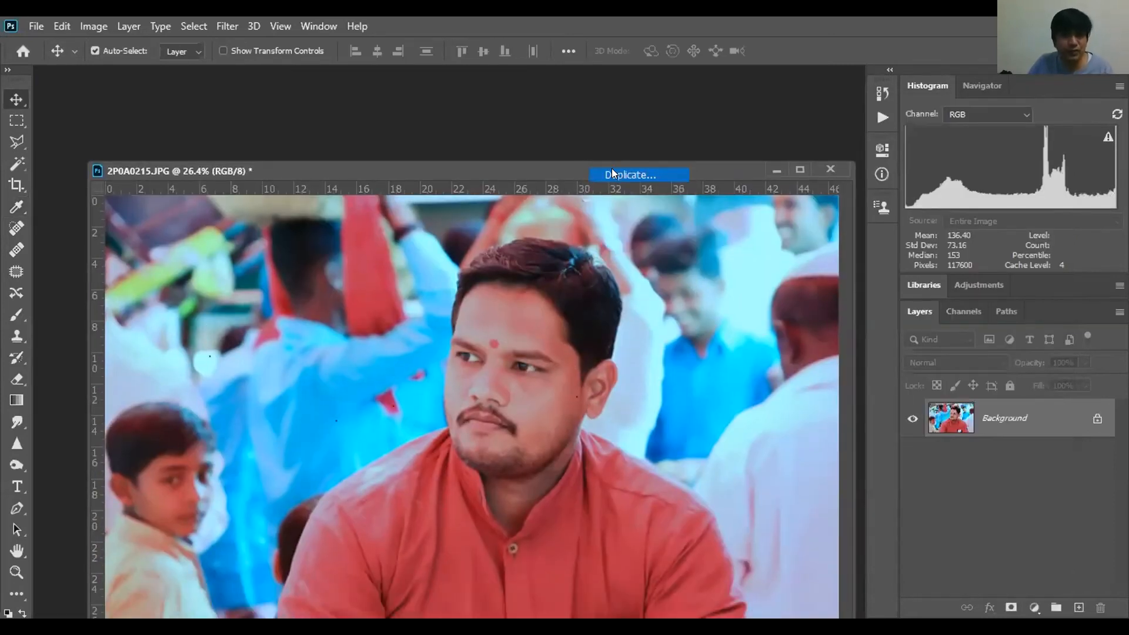
key("Return")
left_click_drag(421, 86, 411, 141)
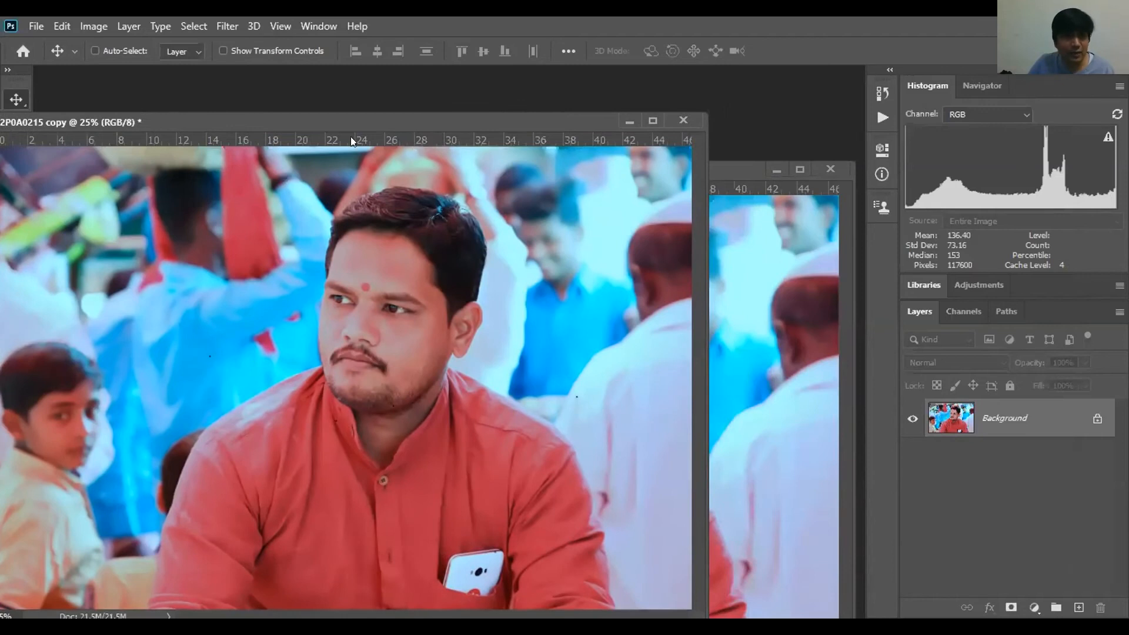
Arrange the copy and the original photo side by side and zoom both documents out to 12.5%
left_click(743, 206)
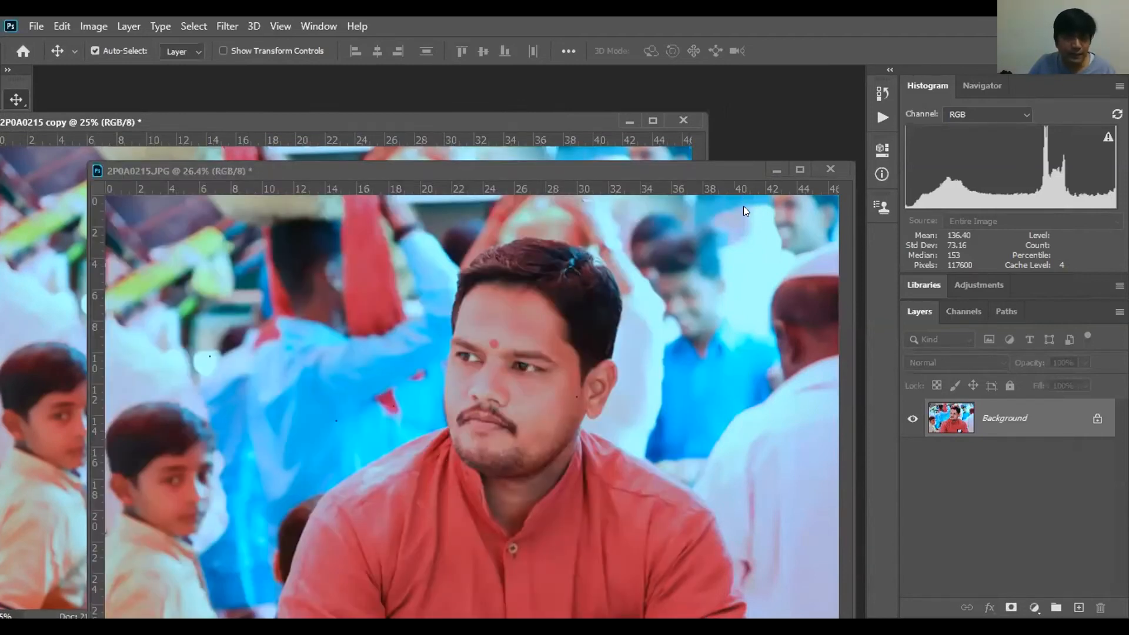
left_click(318, 26)
mouse_move(376, 42)
left_click(653, 226)
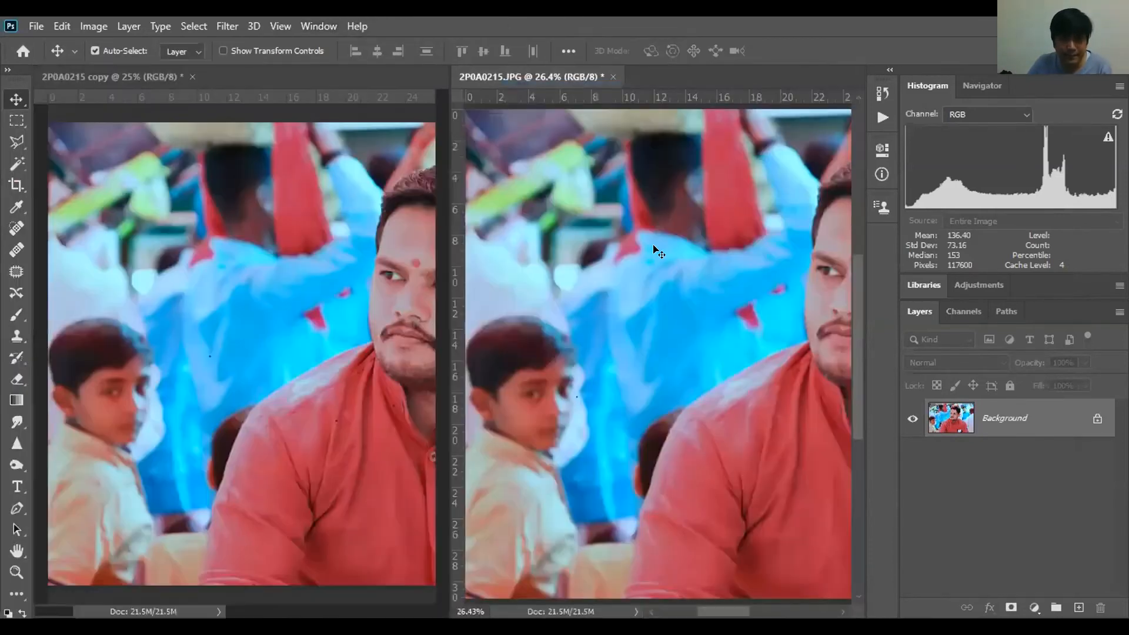
key("ctrl+minus")
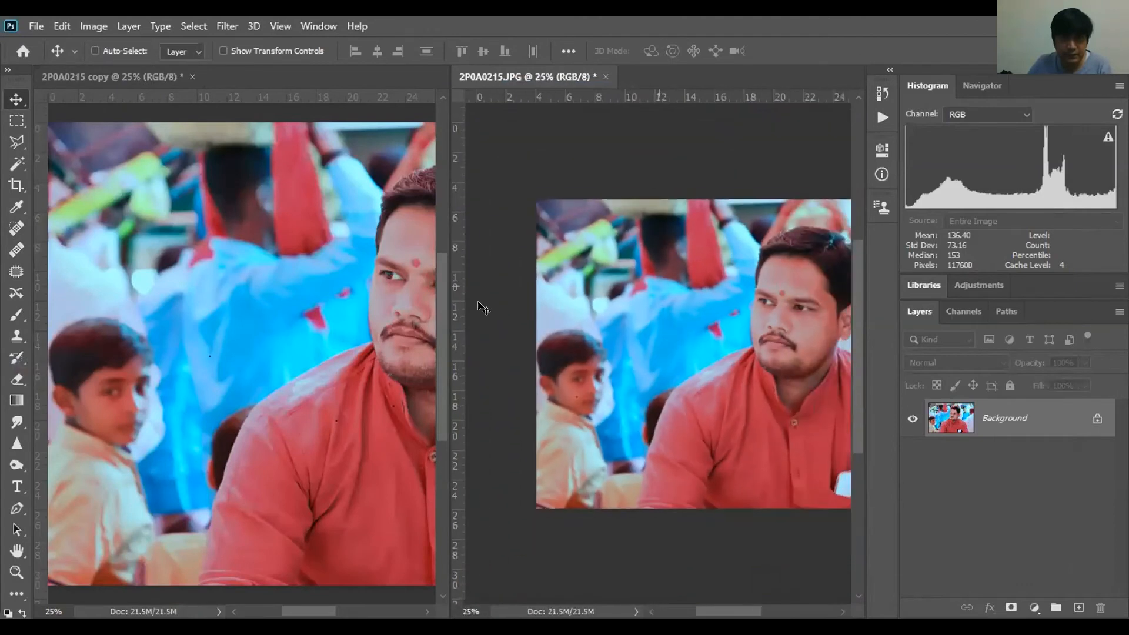
left_click(333, 273)
key("ctrl+minus")
key("ctrl+minus")
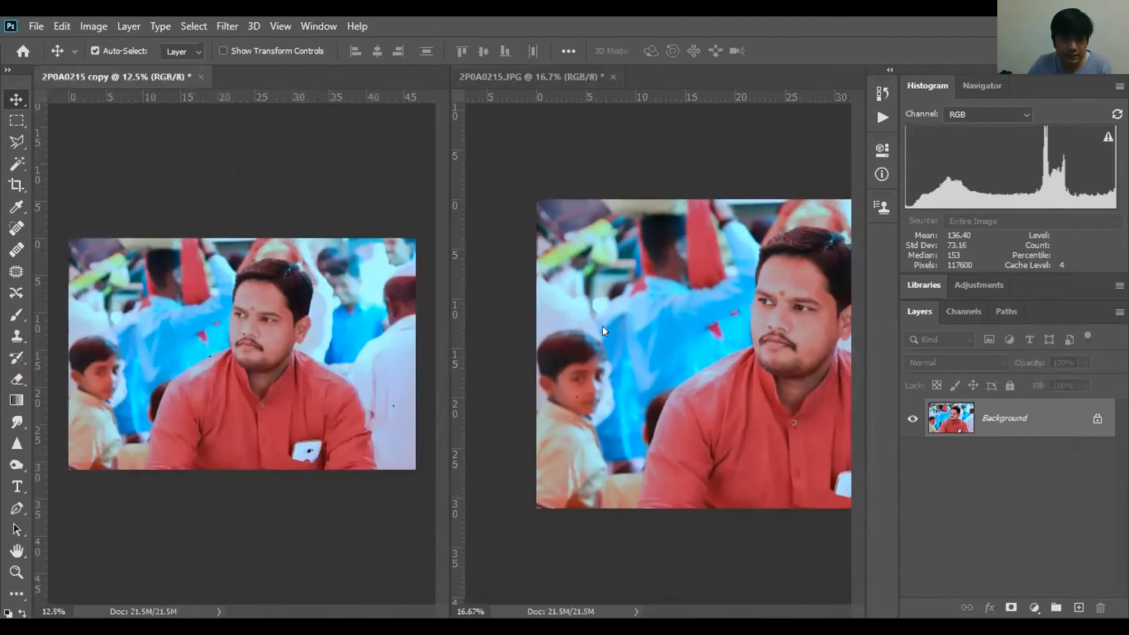
left_click(640, 322)
key("ctrl+minus")
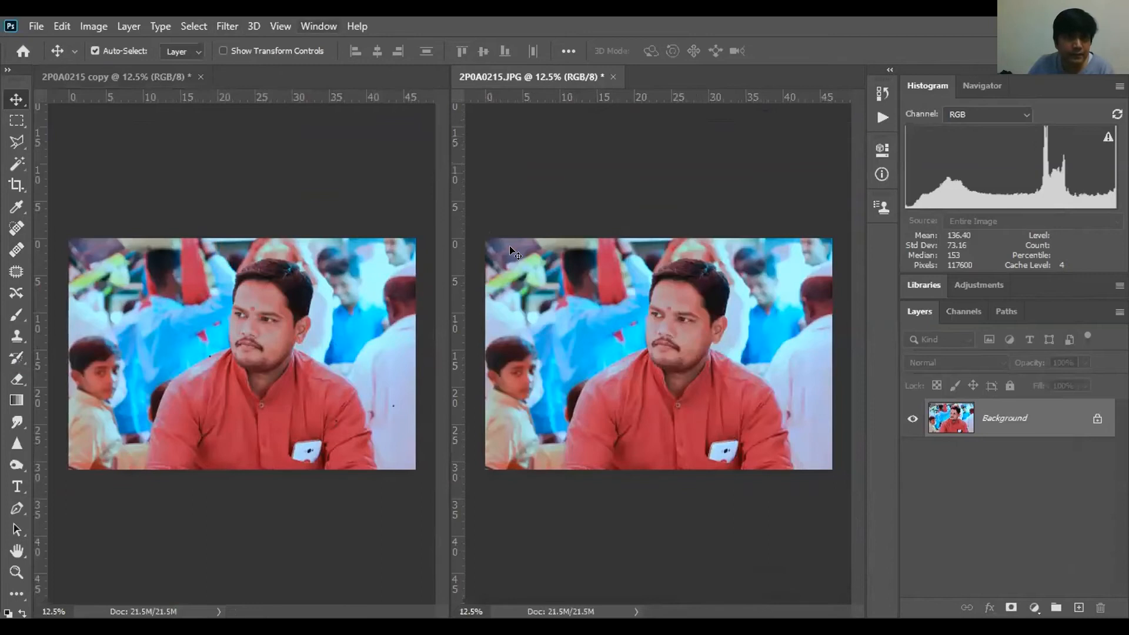
Tile the two documents 2-up vertically and revert the original photo to its opening snapshot in the history
left_click(318, 26)
mouse_move(412, 42)
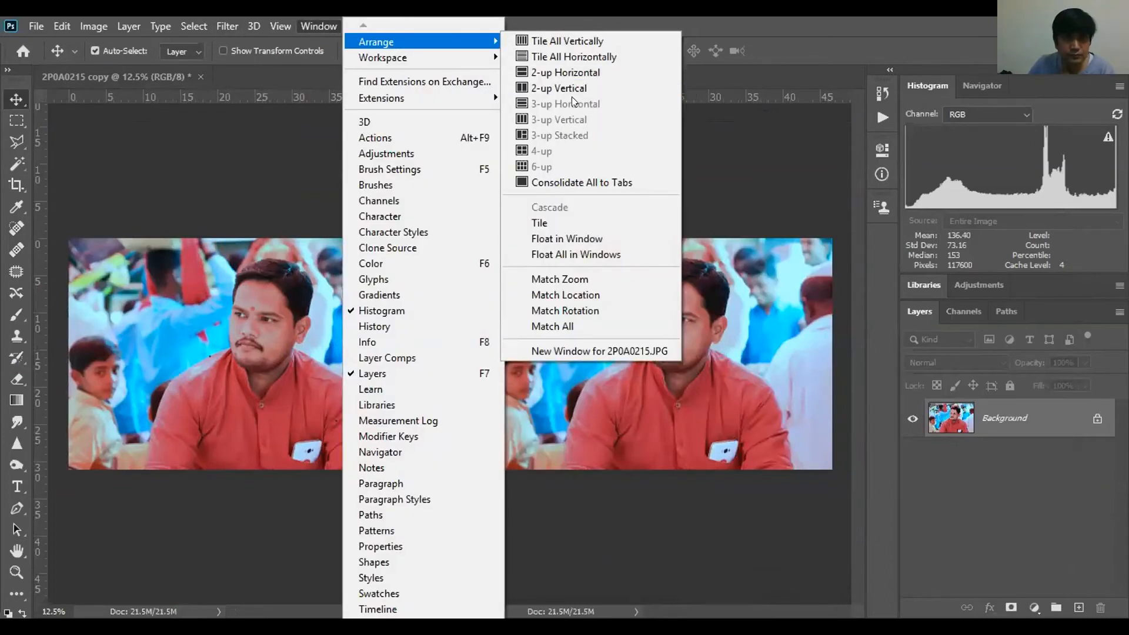
left_click(564, 88)
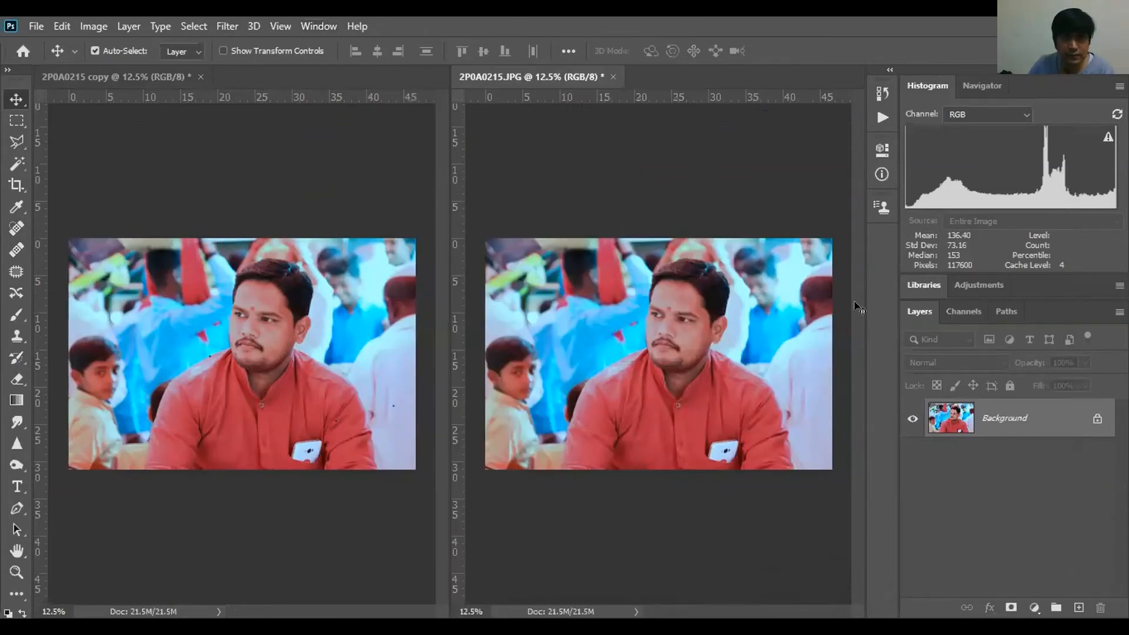
left_click(328, 291)
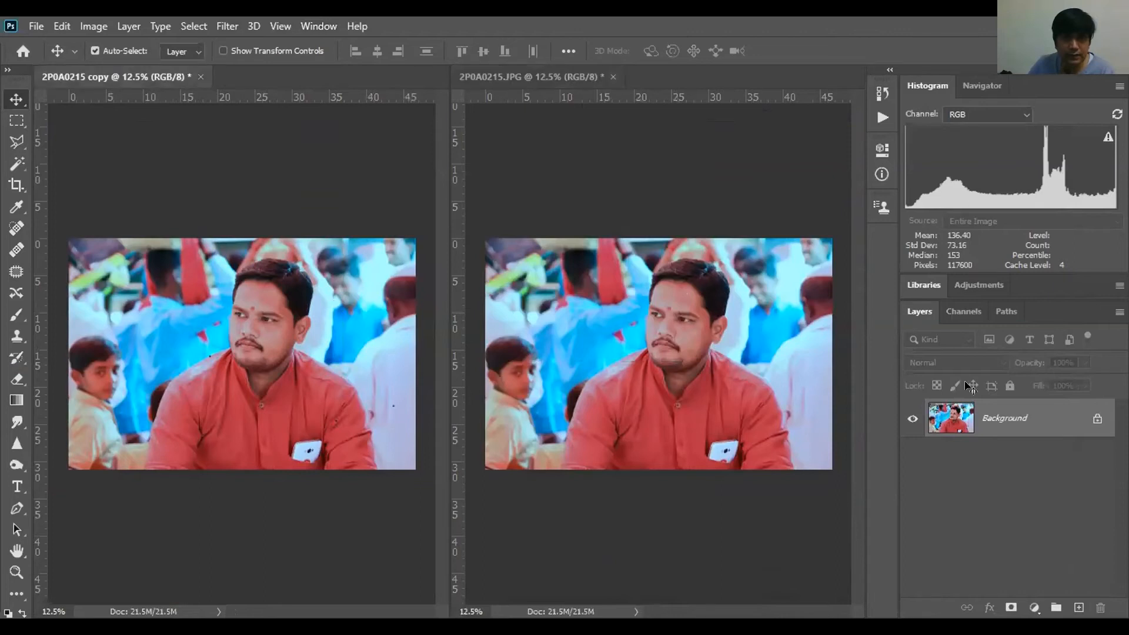
left_click(318, 26)
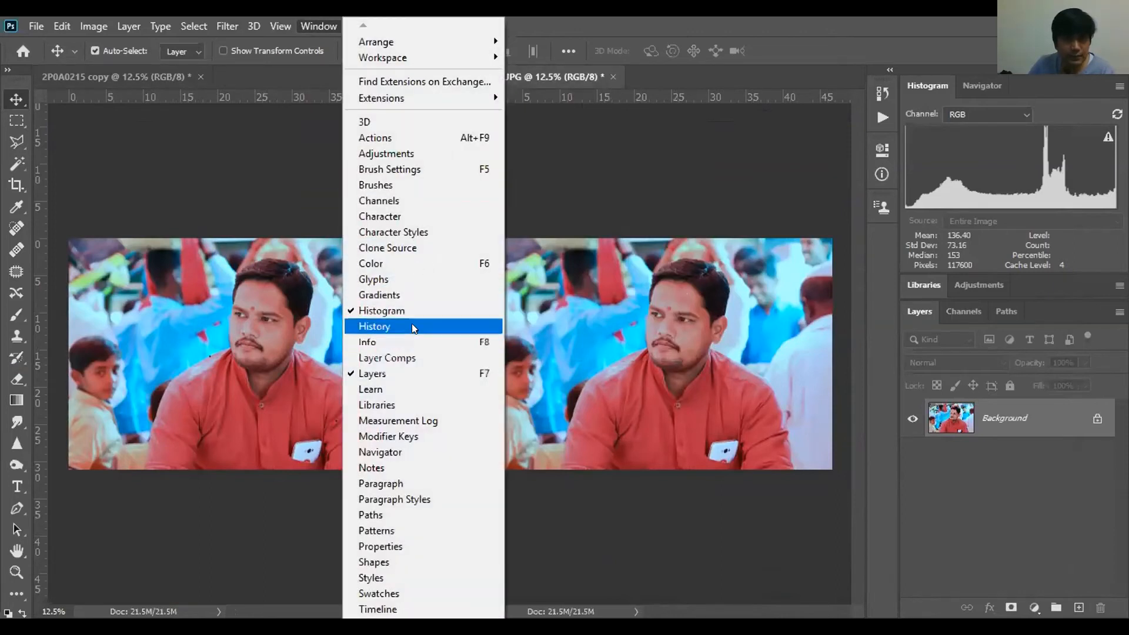
left_click(413, 327)
left_click(748, 114)
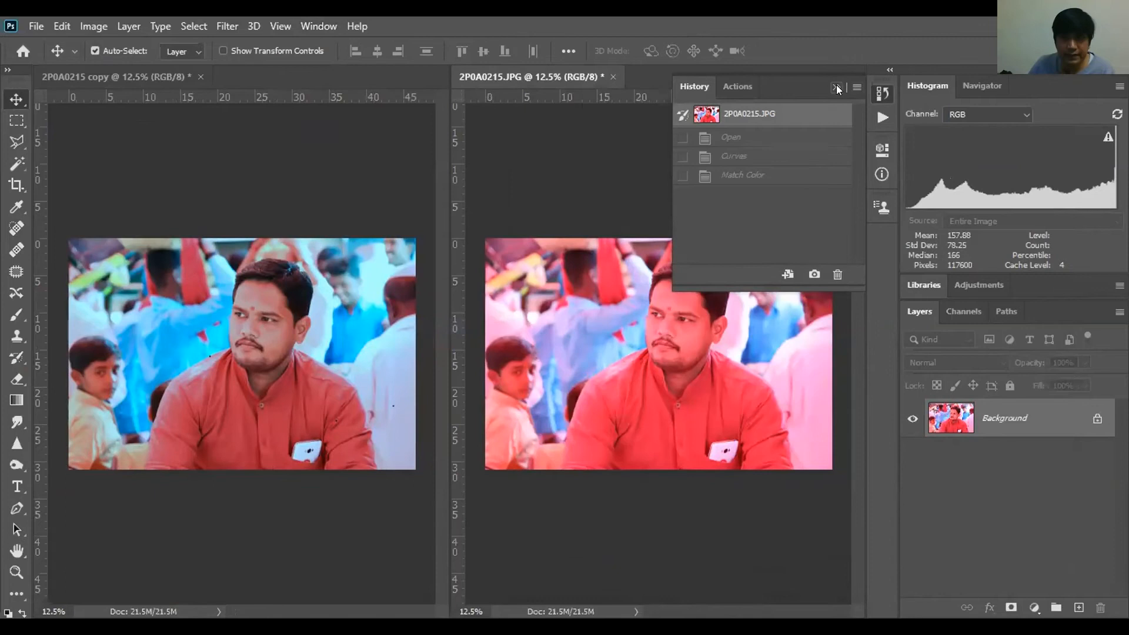
left_click(837, 89)
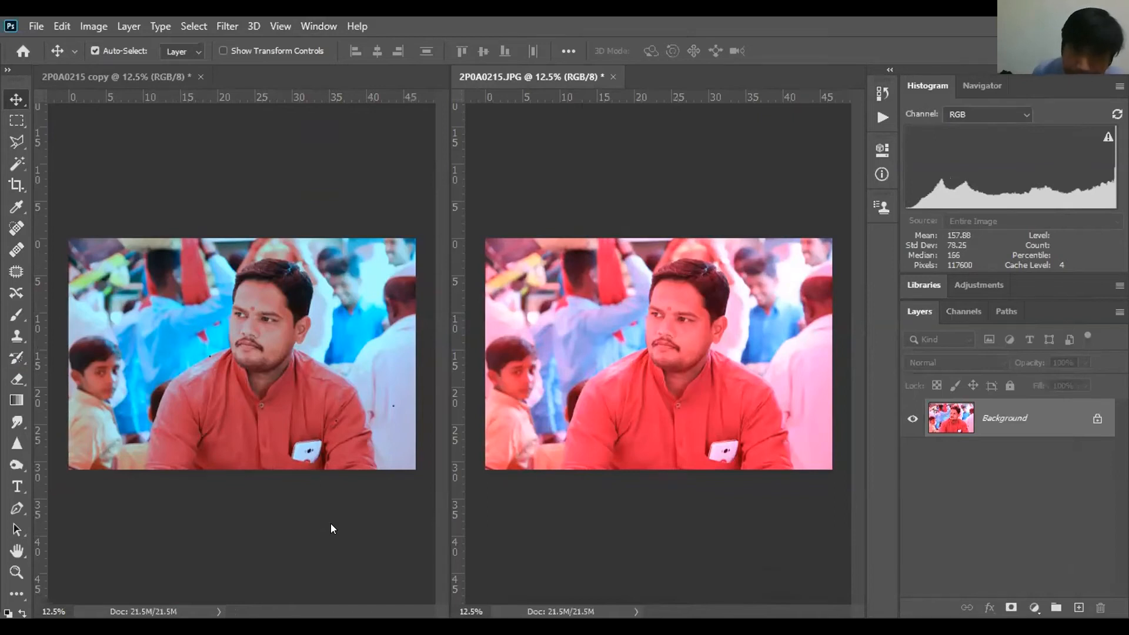
Zoom both documents in to 100% on the man's eyes for a before-and-after comparison
left_click(16, 572)
left_click(246, 334)
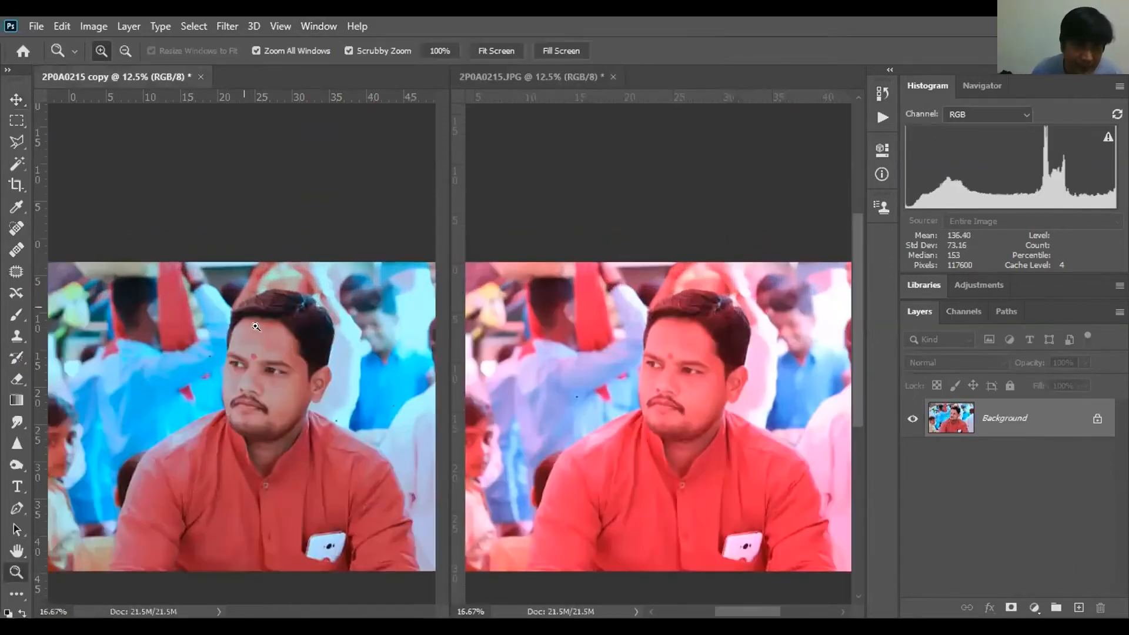
left_click(286, 383)
left_click(256, 360)
left_click(260, 367)
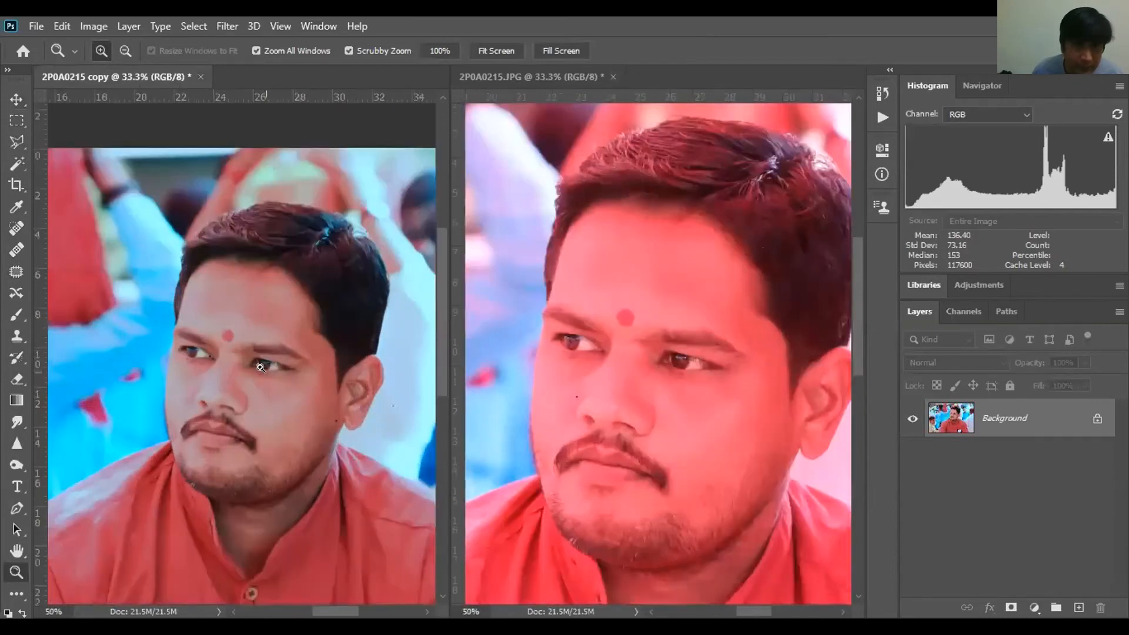
left_click(268, 356)
left_click(268, 356)
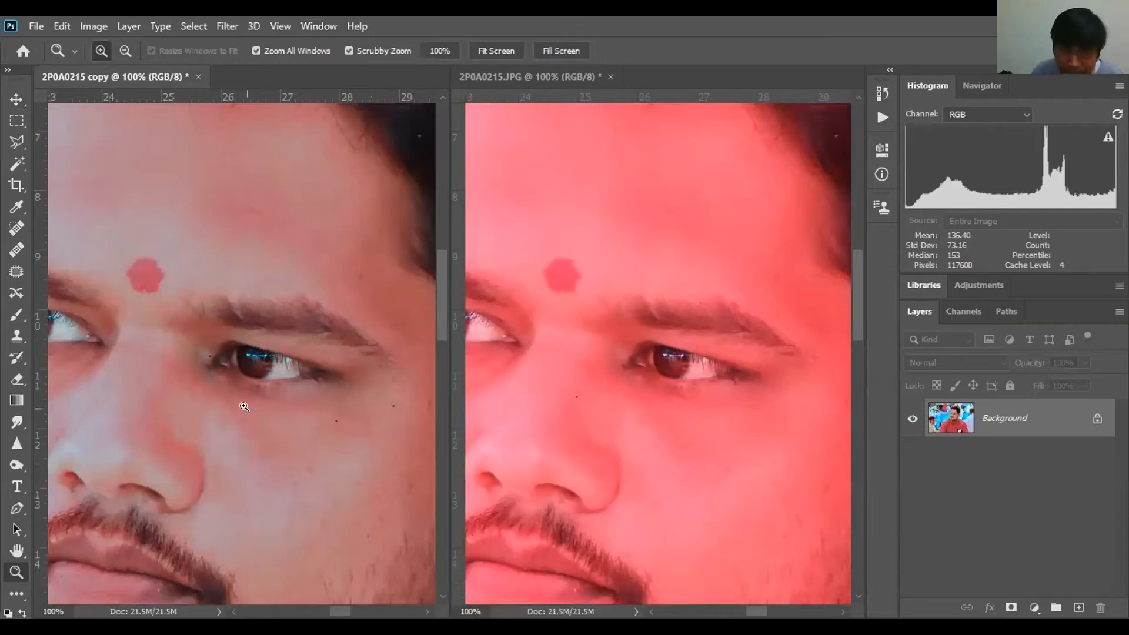
Pan both documents to the man's mouth, chin and beard to compare skin tones between the corrected copy and original
left_click(18, 101)
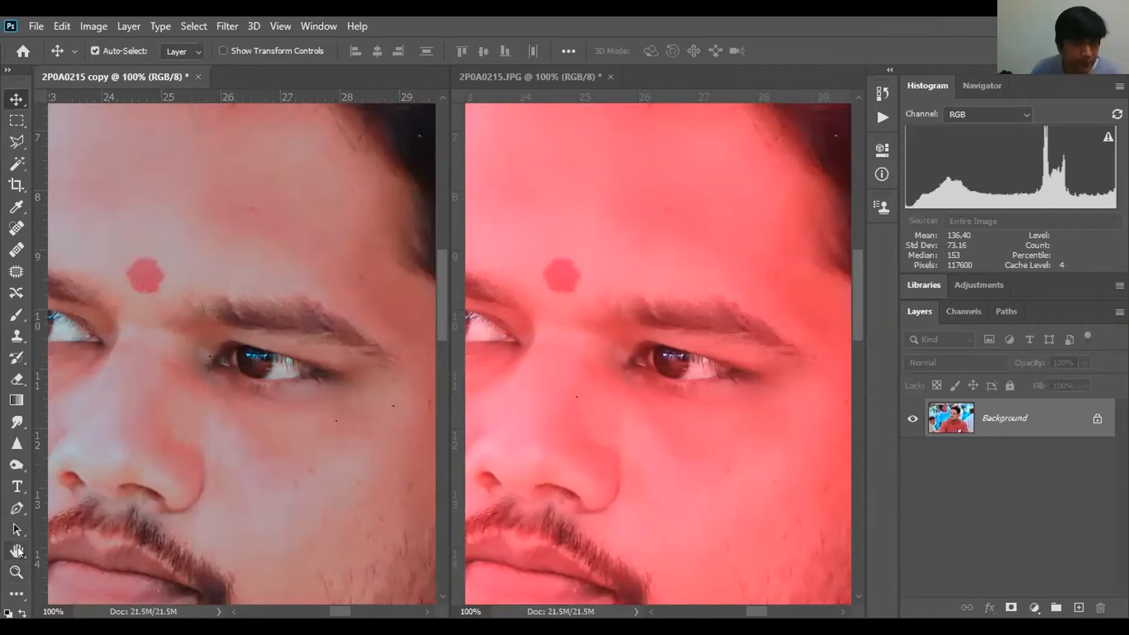
left_click(17, 551)
left_click_drag(121, 537, 225, 392)
mouse_move(564, 496)
left_mouse_down()
mouse_move(629, 340)
mouse_move(464, 447)
left_mouse_up()
left_click_drag(563, 459, 570, 437)
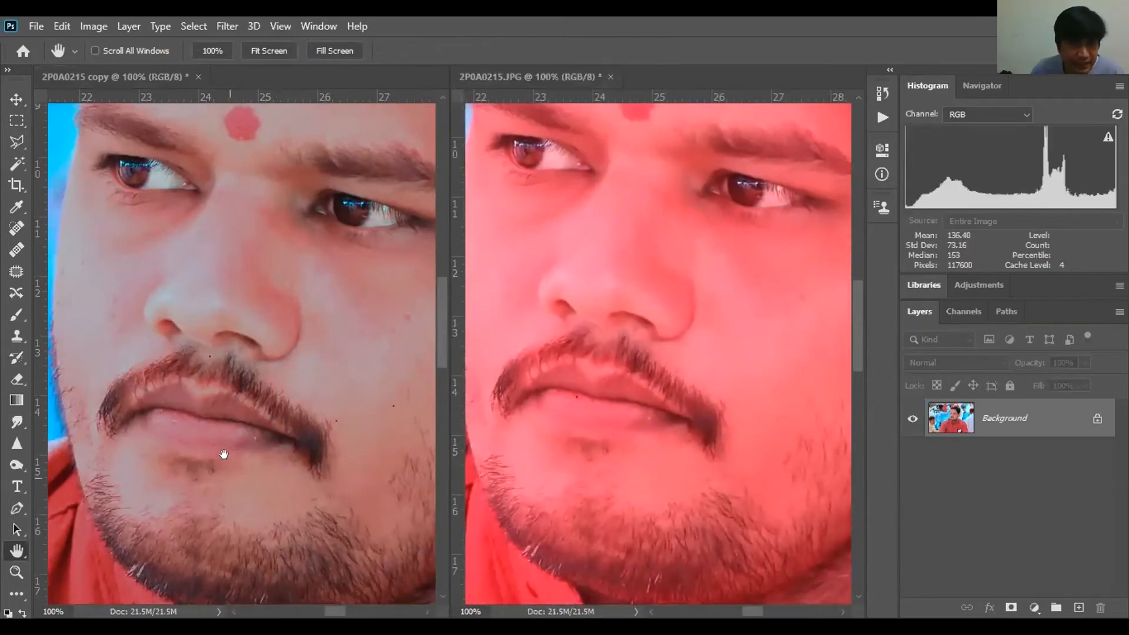
left_click_drag(227, 456, 222, 439)
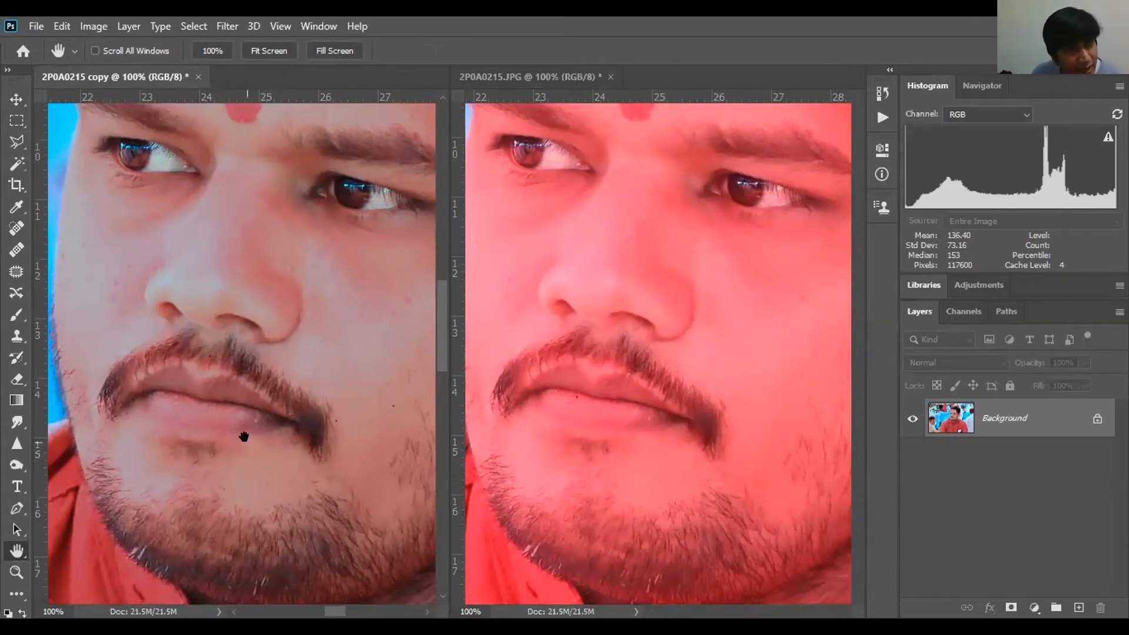
left_click_drag(244, 490, 239, 397)
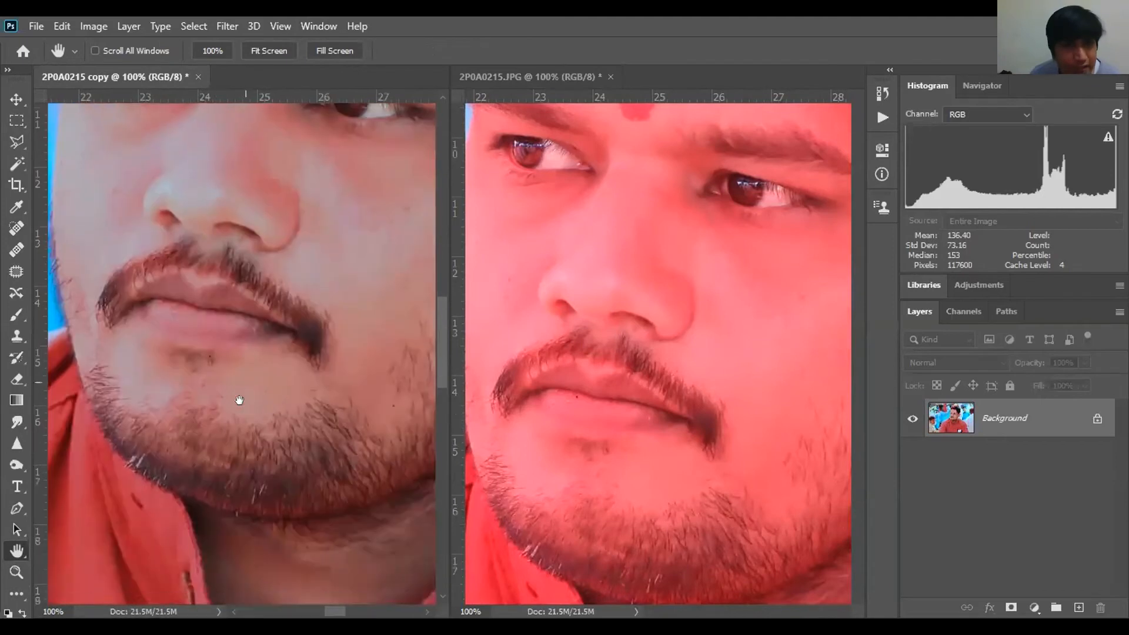
left_click(617, 557)
left_click_drag(617, 557, 611, 440)
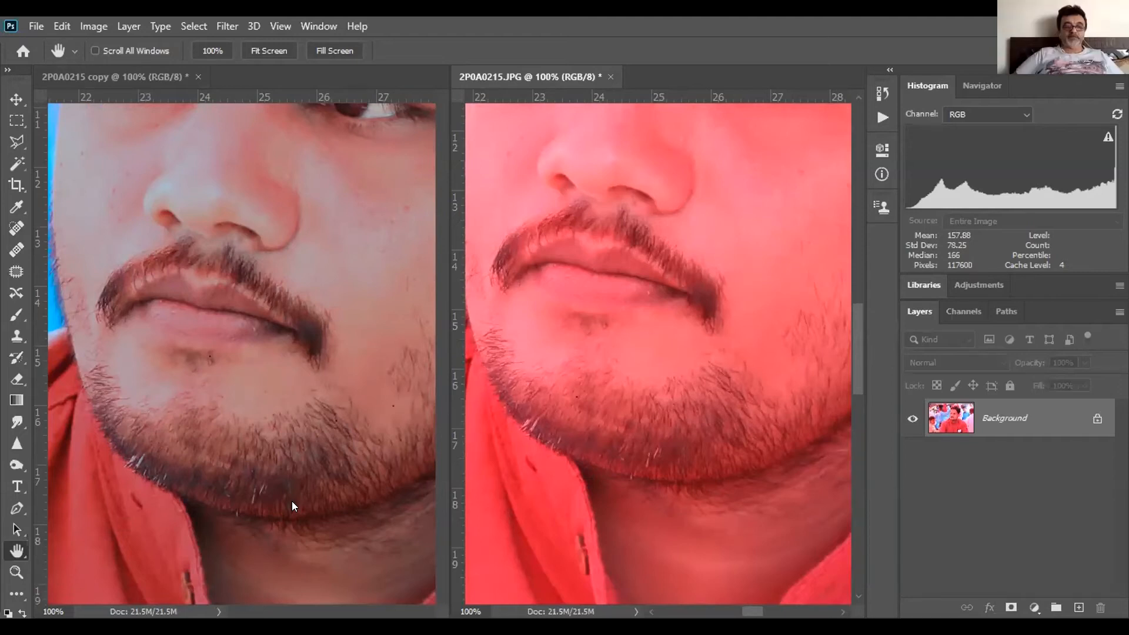
Zoom both documents out to 33.3% and frame the two portraits alike for comparison
left_click(294, 366)
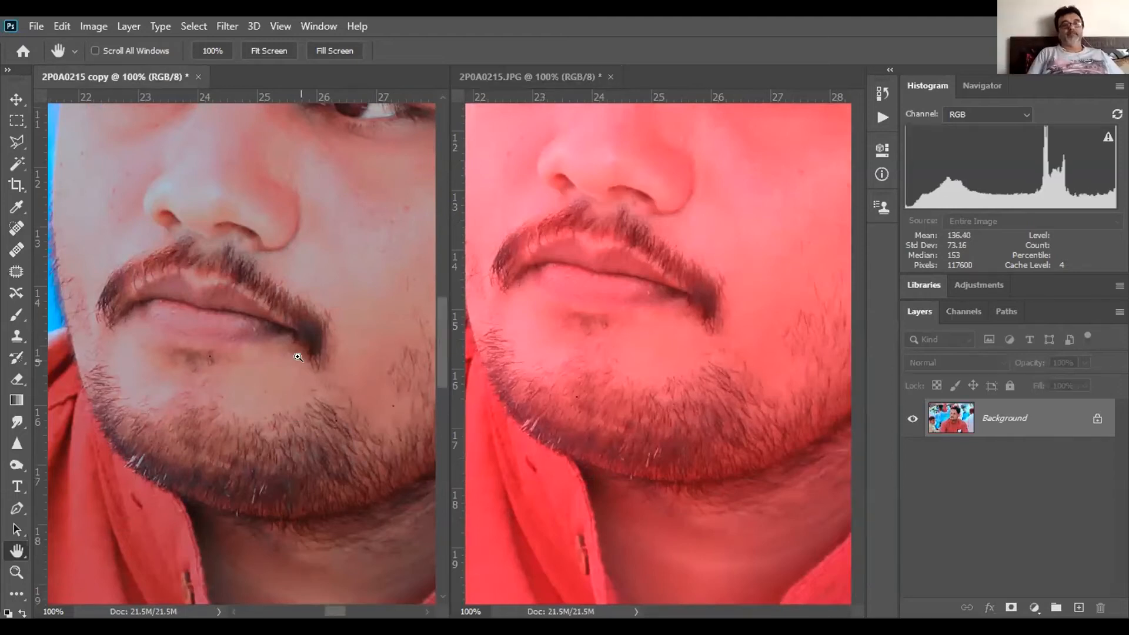
key("ctrl+minus")
key("ctrl+minus")
key("ctrl+minus")
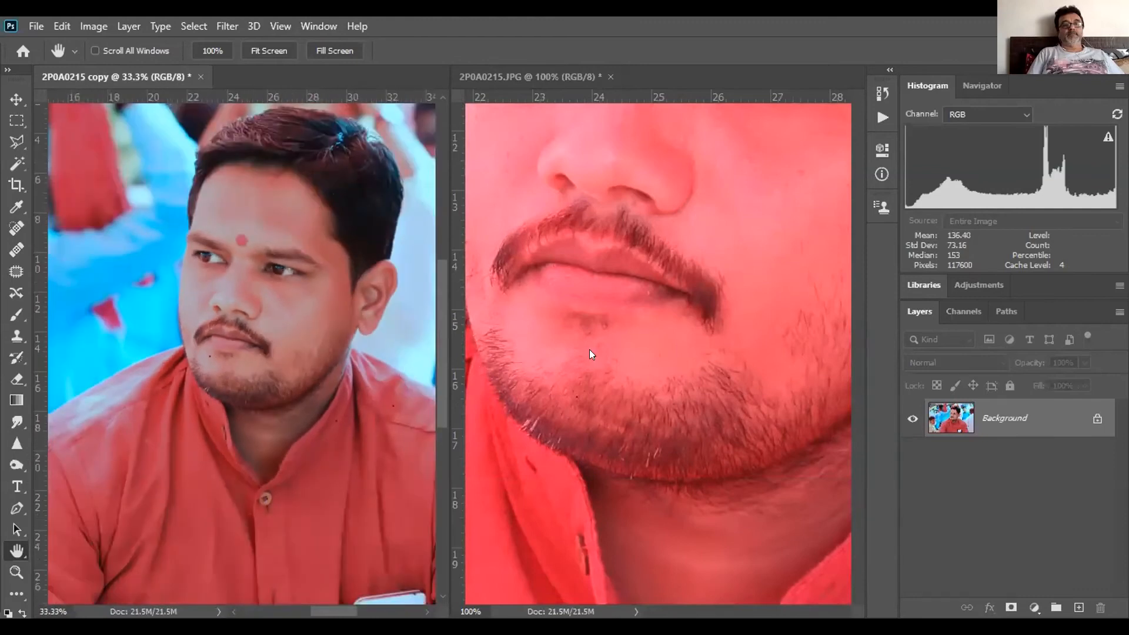
scroll(590, 353, "down", 3)
left_click(640, 331)
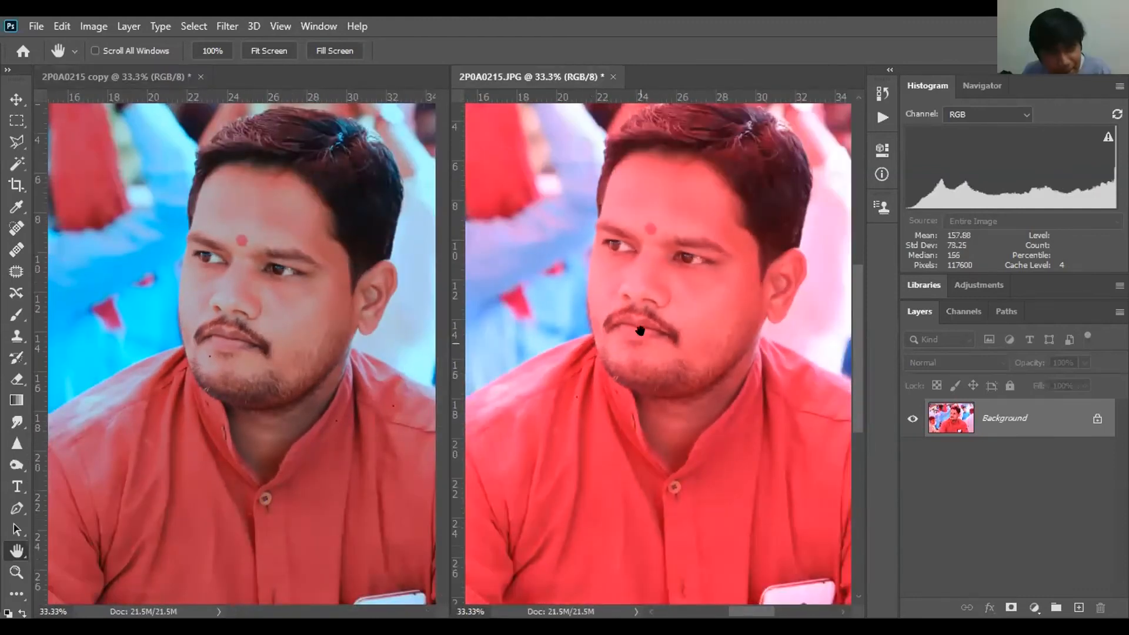
left_click_drag(659, 298, 643, 318)
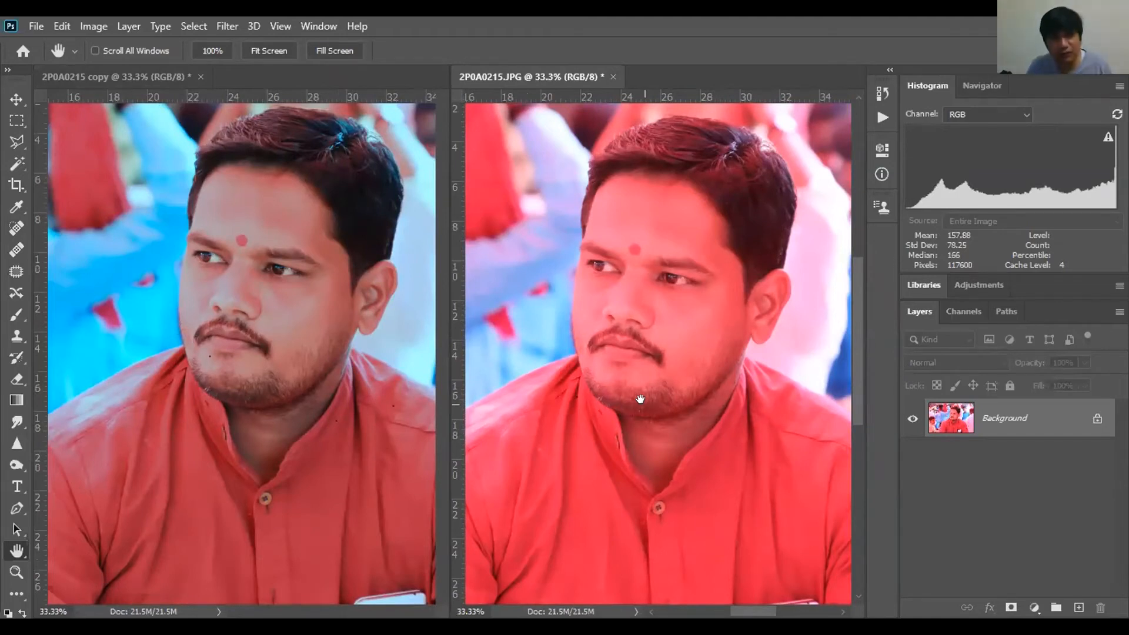
Close the corrected copy without saving it and centre the original photo in the view
left_click(375, 298)
key("v")
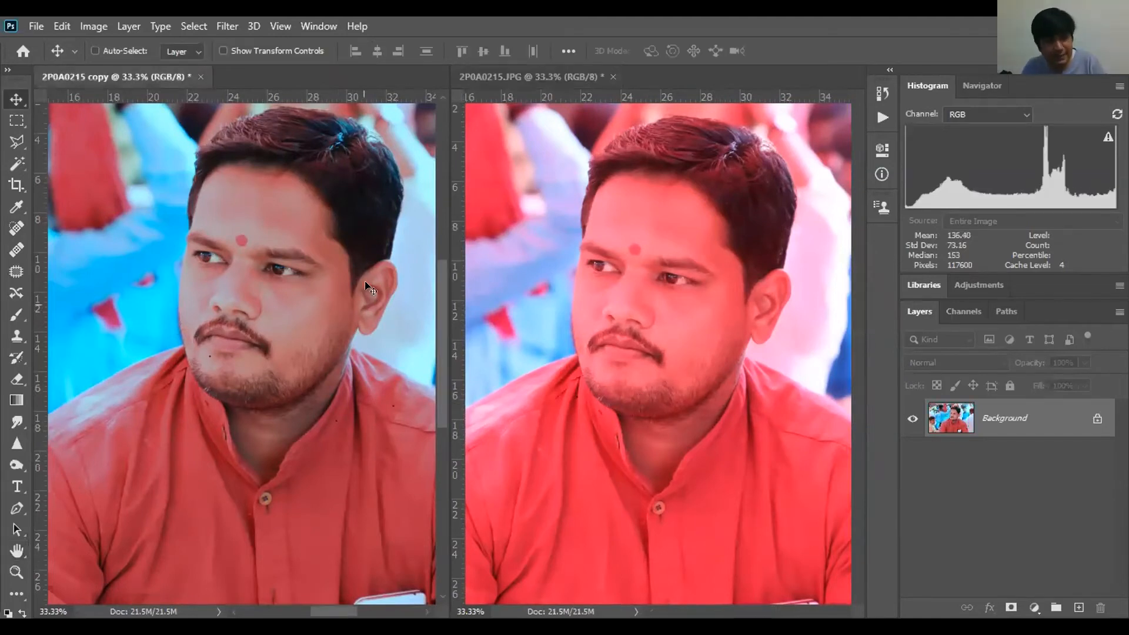
key("ctrl+w")
left_click(559, 256)
left_click_drag(447, 325, 466, 338)
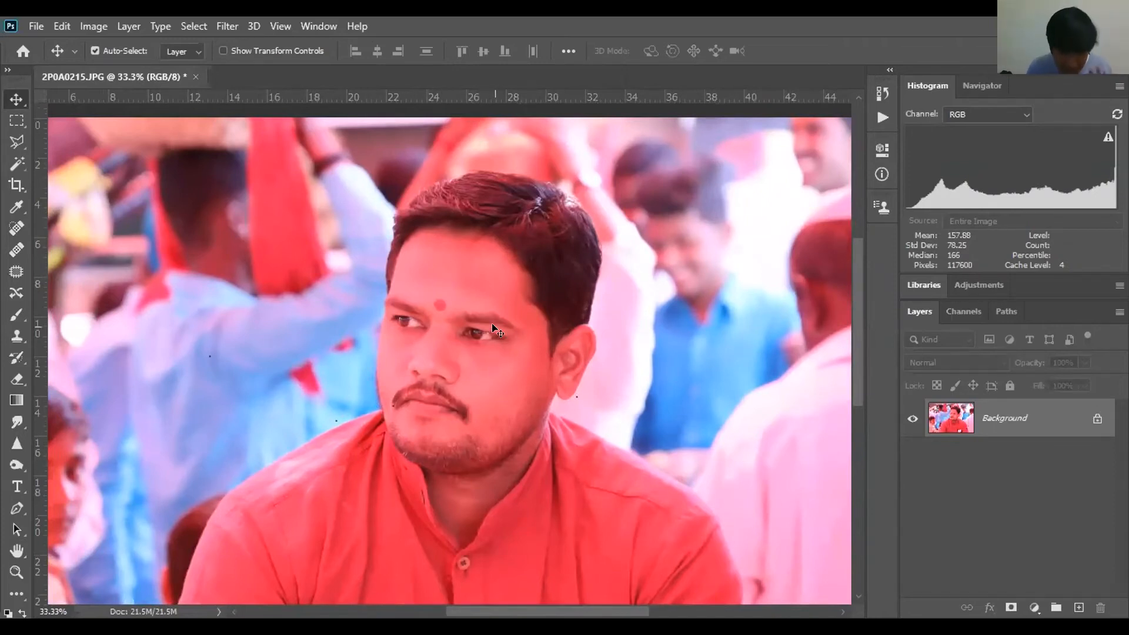
Start a Levels adjustment on the original photo and open its auto color correction options
key("ctrl+l")
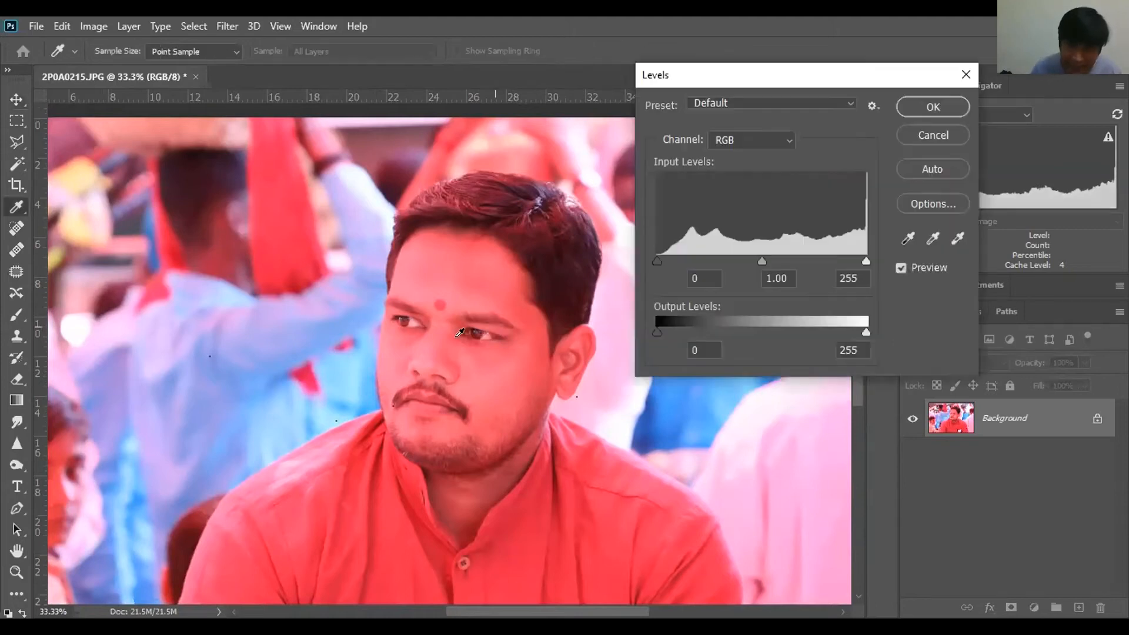
left_click_drag(747, 76, 766, 80)
left_click_drag(878, 77, 873, 103)
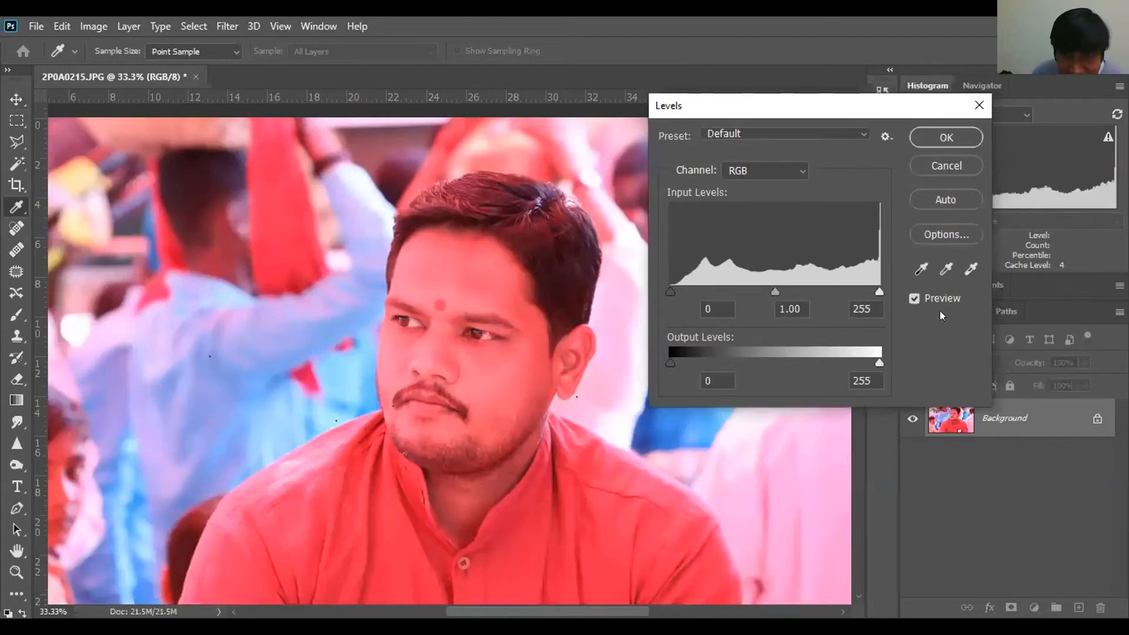
left_click(942, 231)
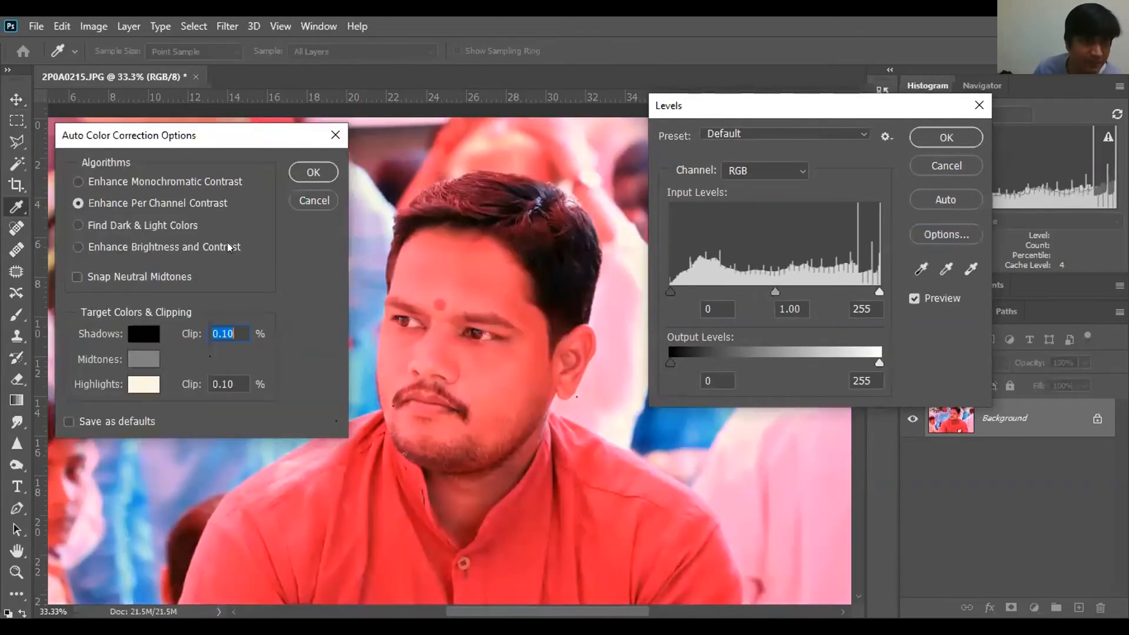
Try the Enhance Monochromatic Contrast algorithm and review the shadows and highlights clip fields
left_click(107, 180)
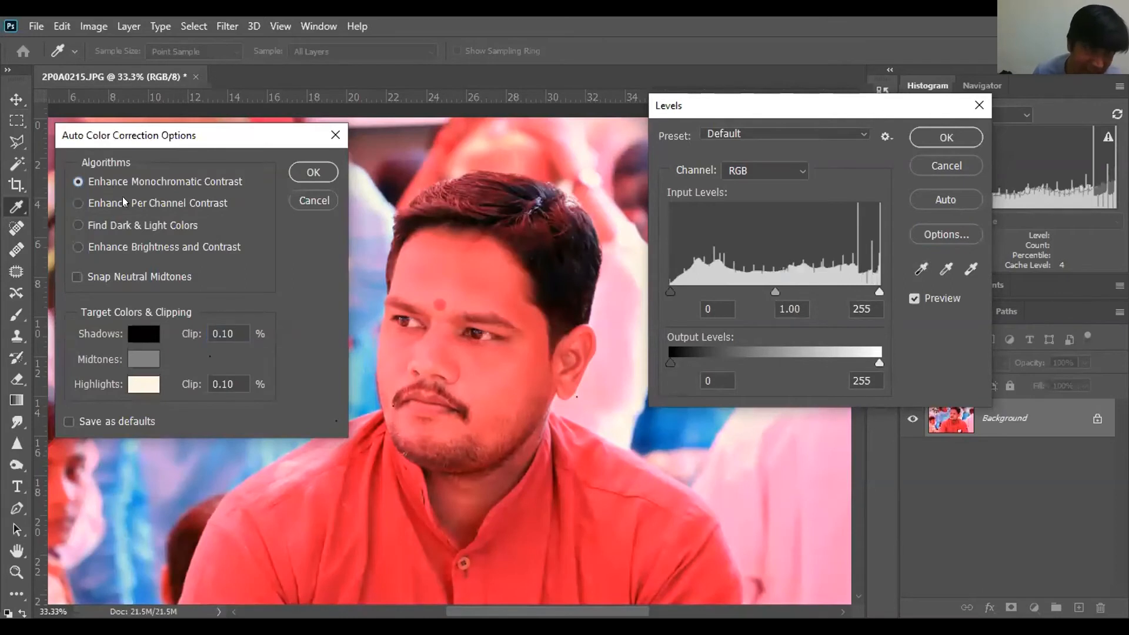
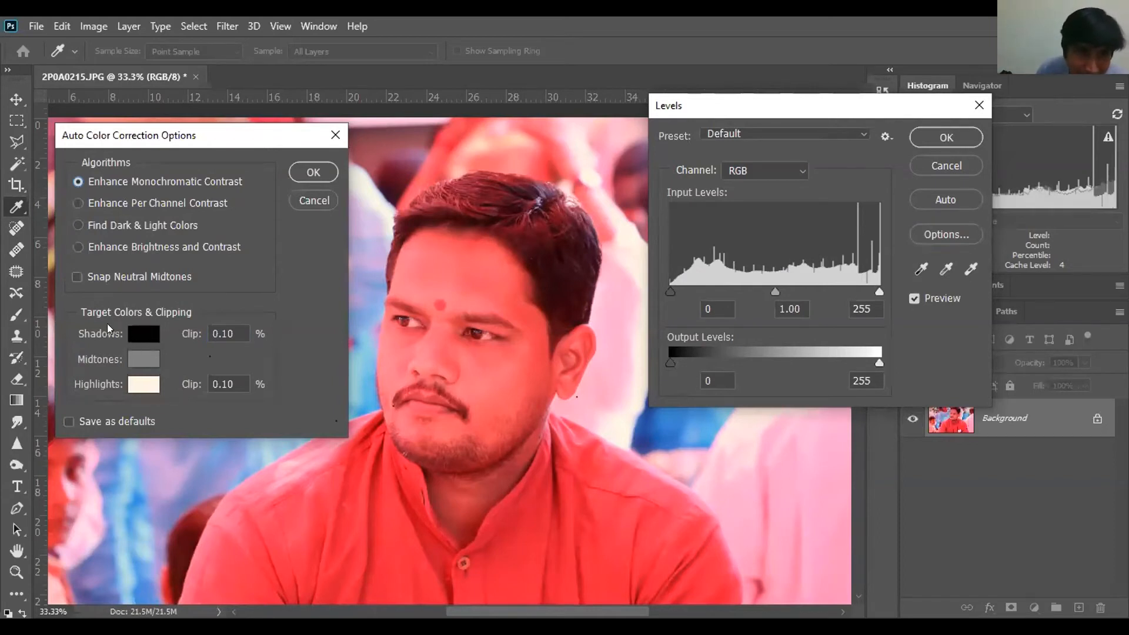
left_click(234, 333)
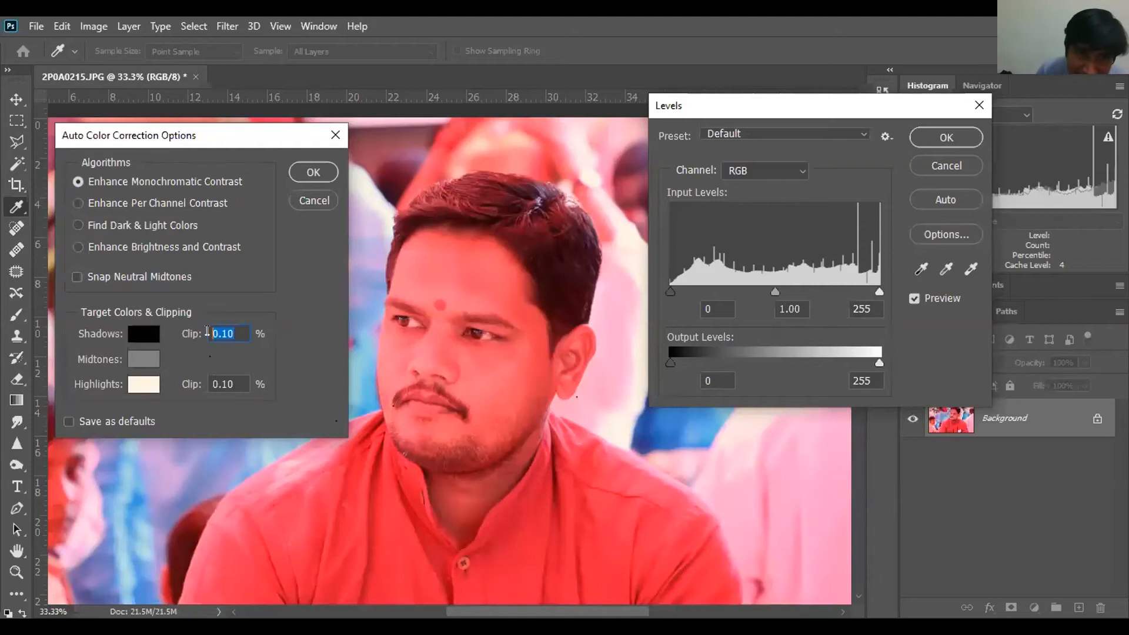
left_click(244, 382)
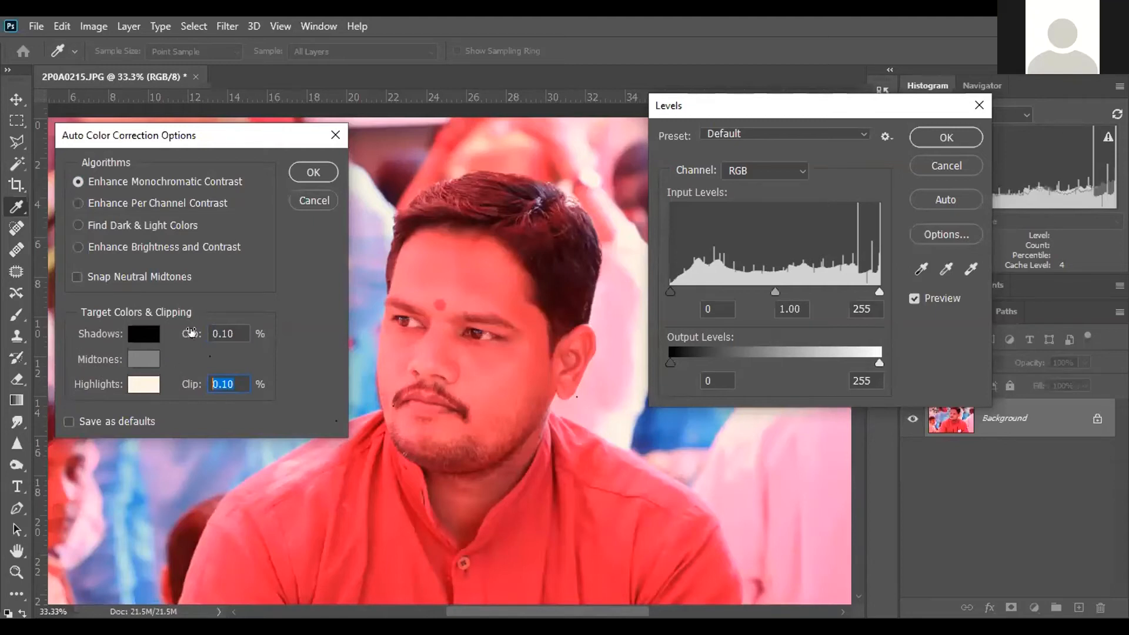
key("Tab")
key("Tab")
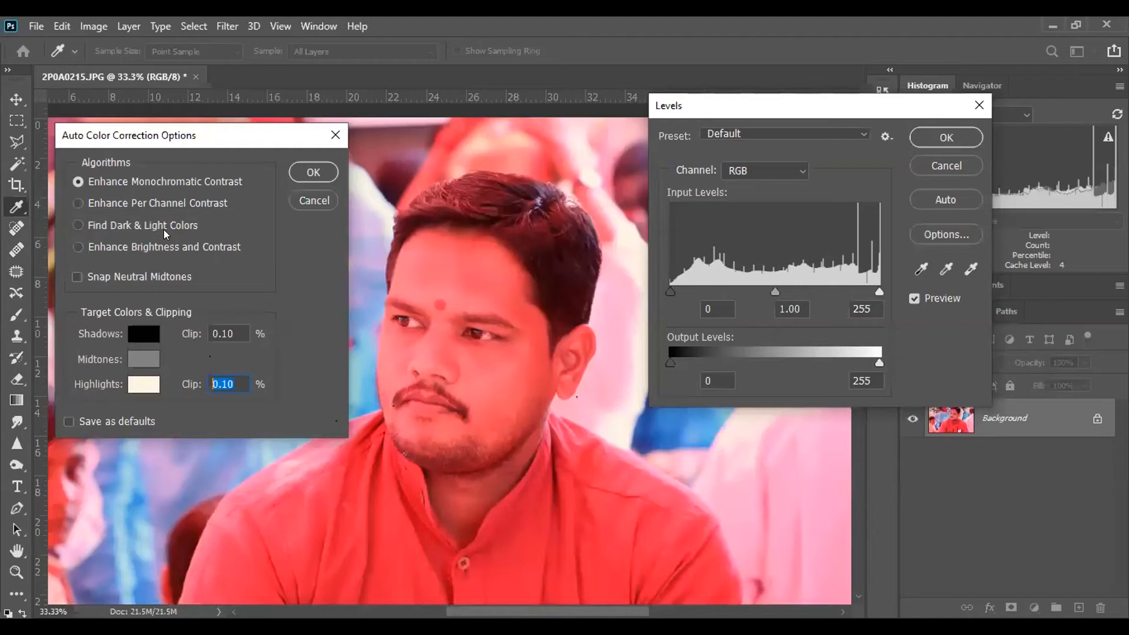
Choose the Find Dark & Light Colors algorithm, compare before and after, and apply the Levels adjustment
left_click(81, 224)
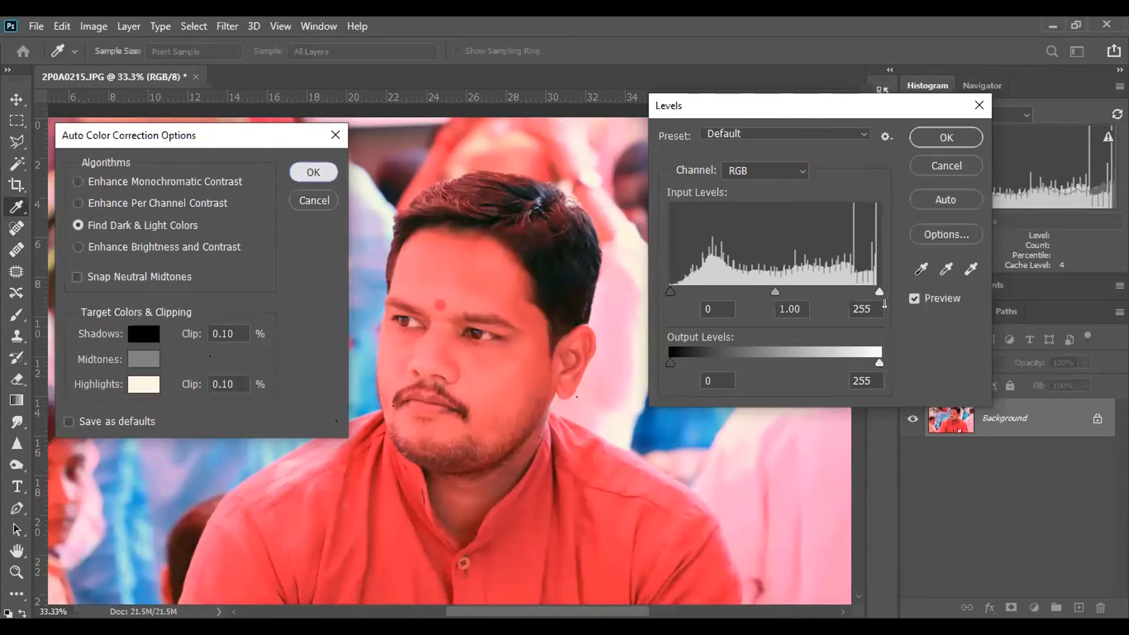
left_click(304, 166)
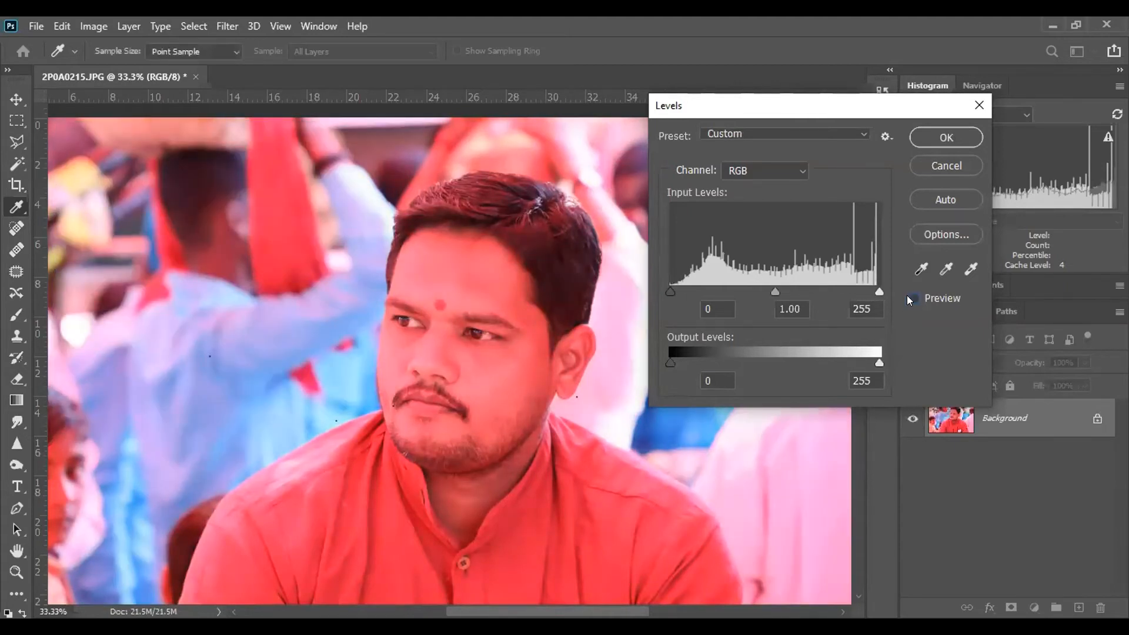
left_click(910, 299)
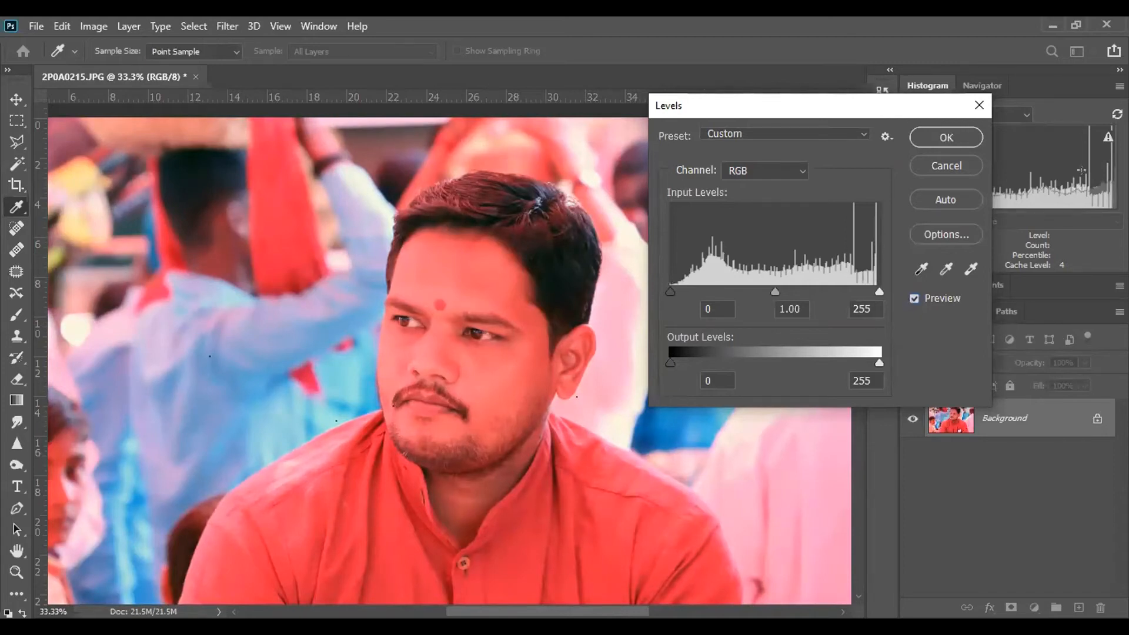
left_click(959, 138)
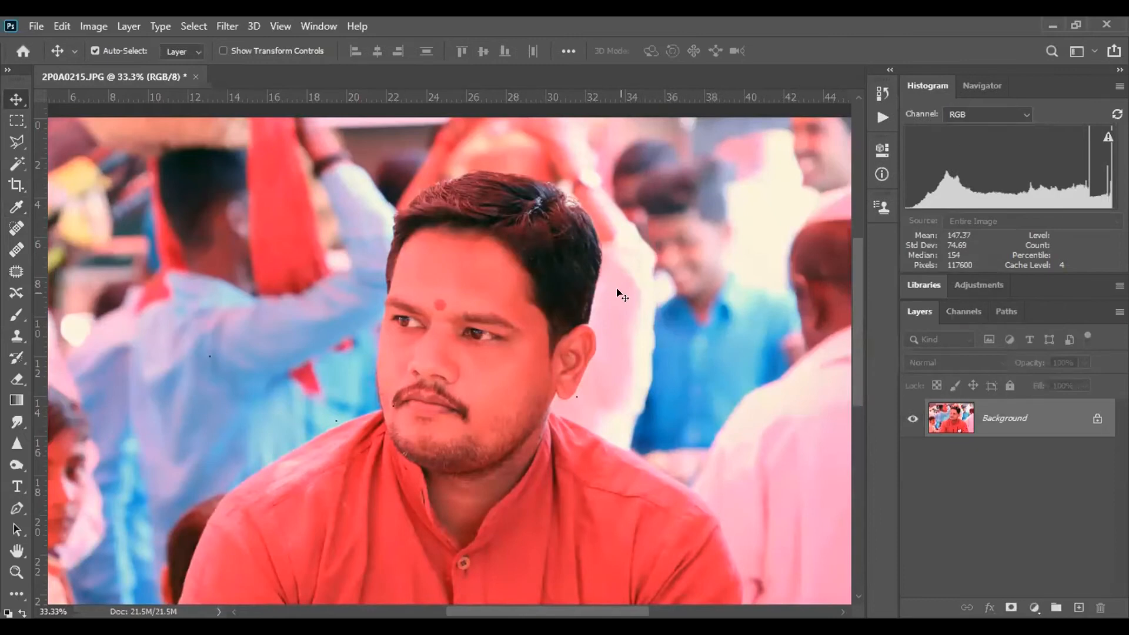
Start a Match Color adjustment on the photo, enable Neutralize and set Color Intensity to 119
left_click(93, 26)
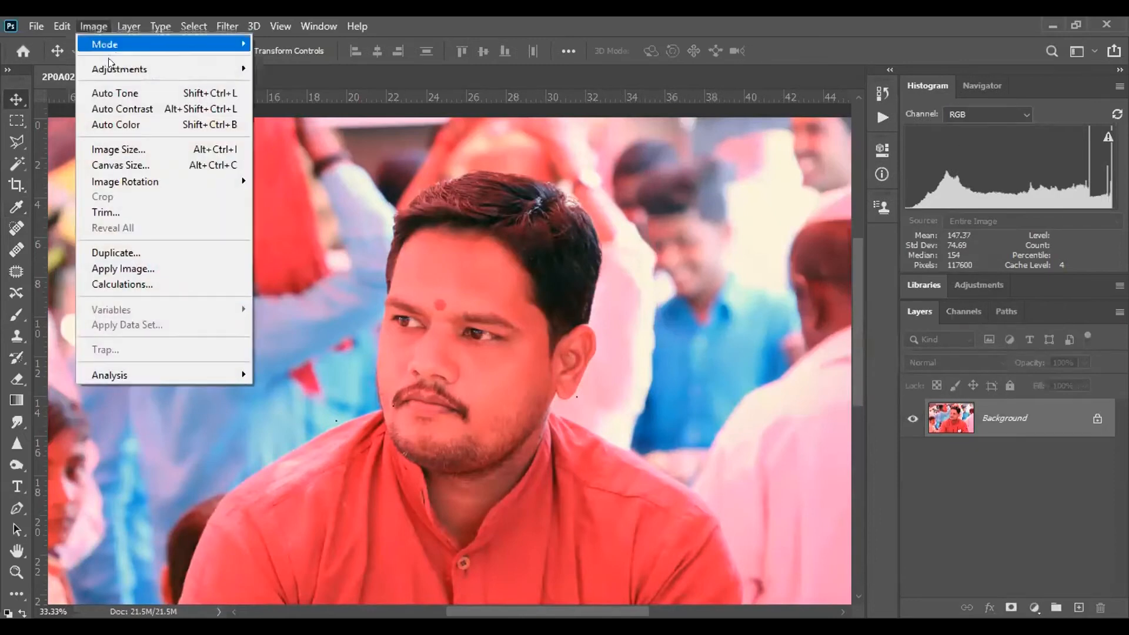
mouse_move(135, 69)
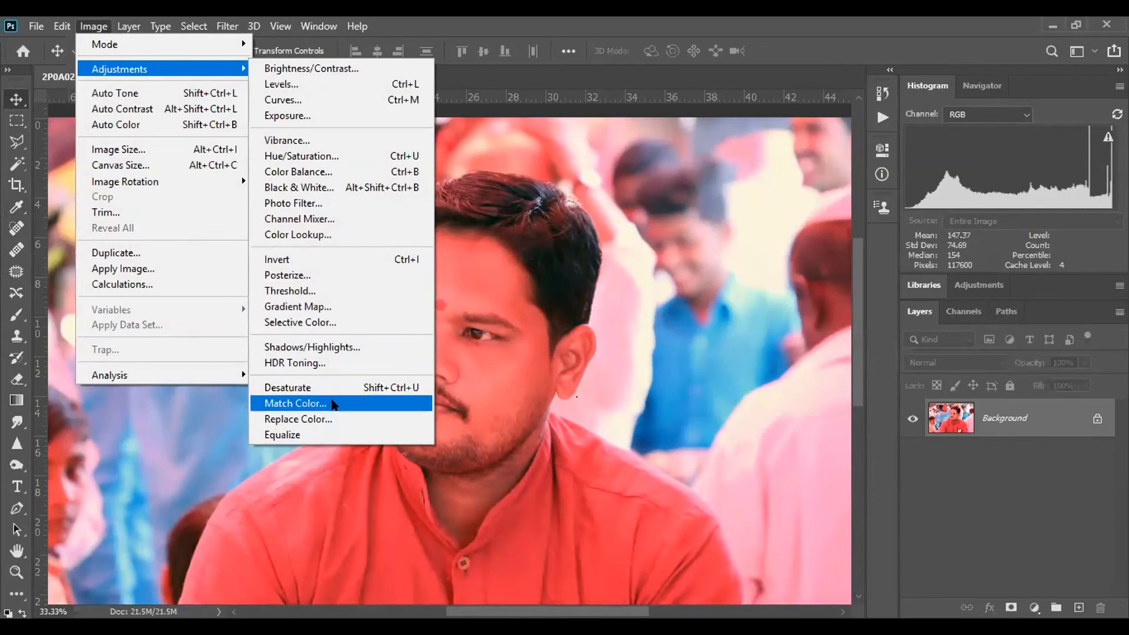
left_click(295, 403)
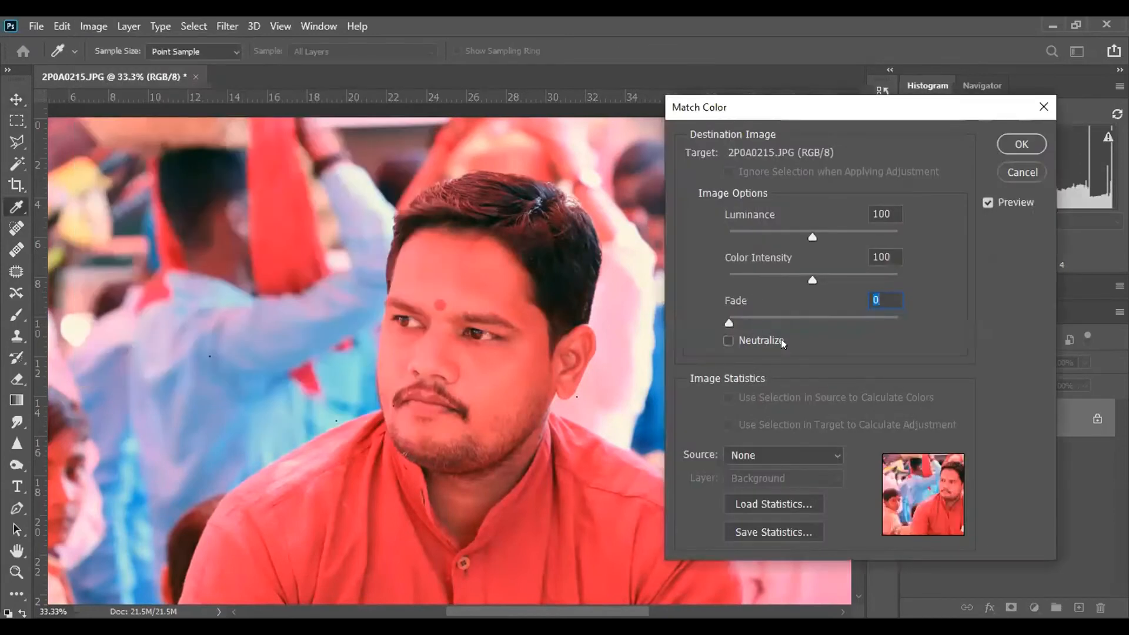
left_click(759, 339)
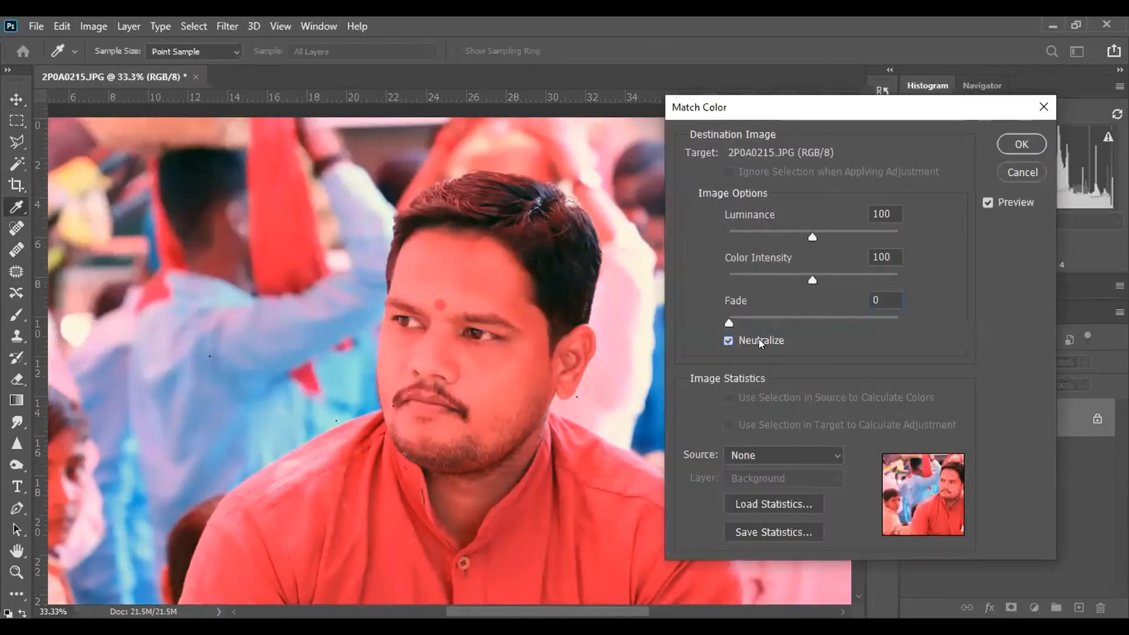
left_click(810, 278)
left_click(841, 274)
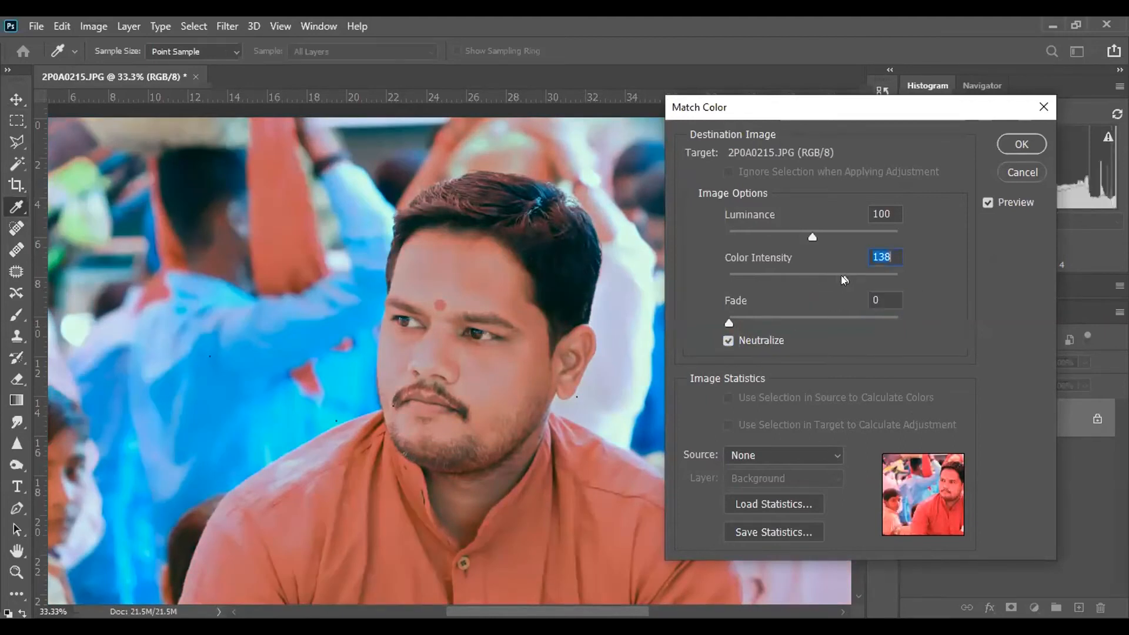
left_click_drag(839, 275, 824, 276)
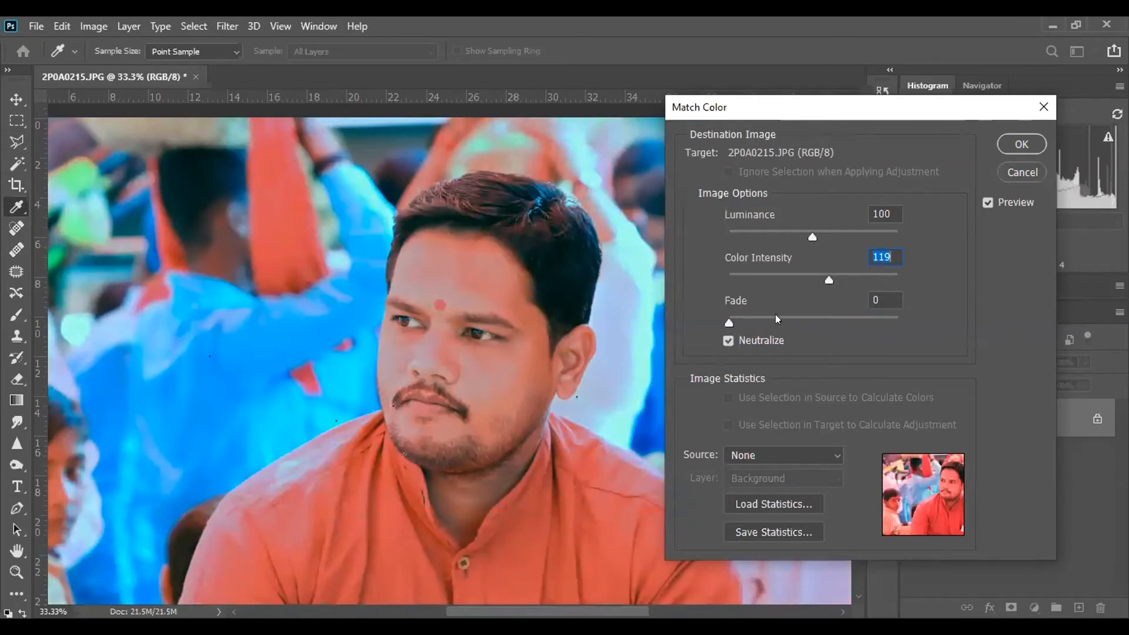
Set the Match Color Fade to 63 and apply the adjustment
left_click(799, 316)
left_click(827, 316)
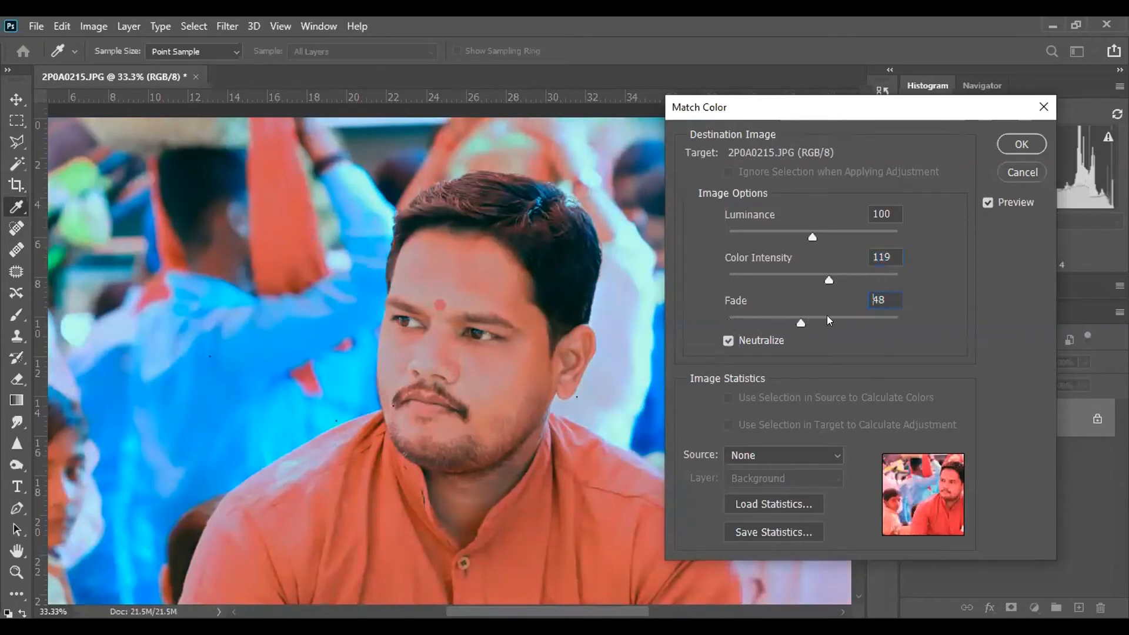
left_click_drag(828, 315, 833, 315)
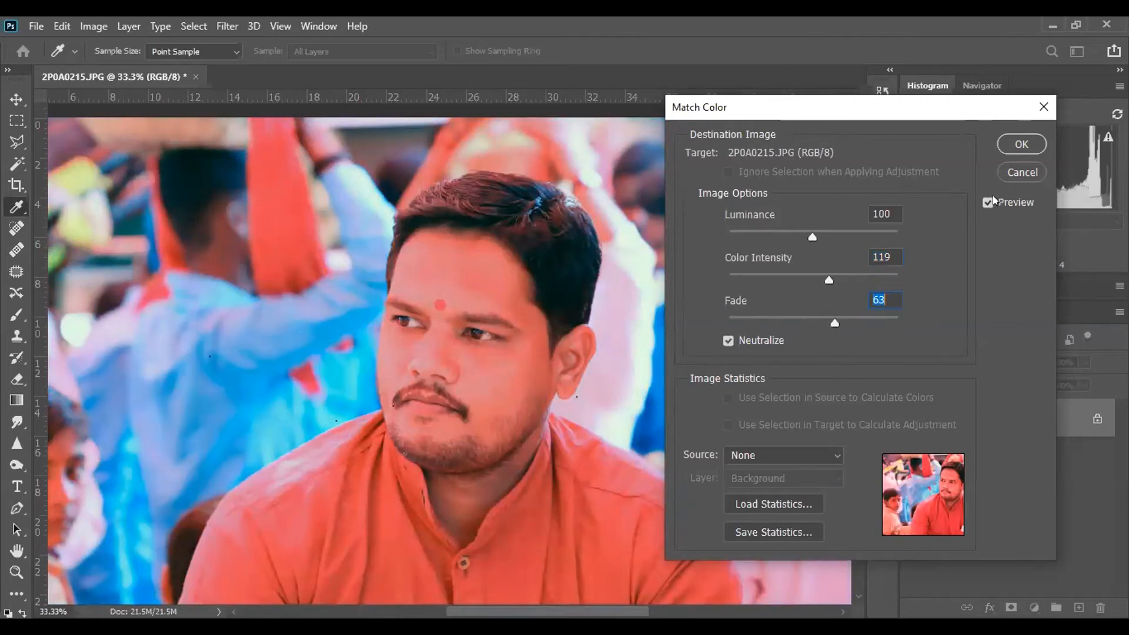
left_click(1021, 144)
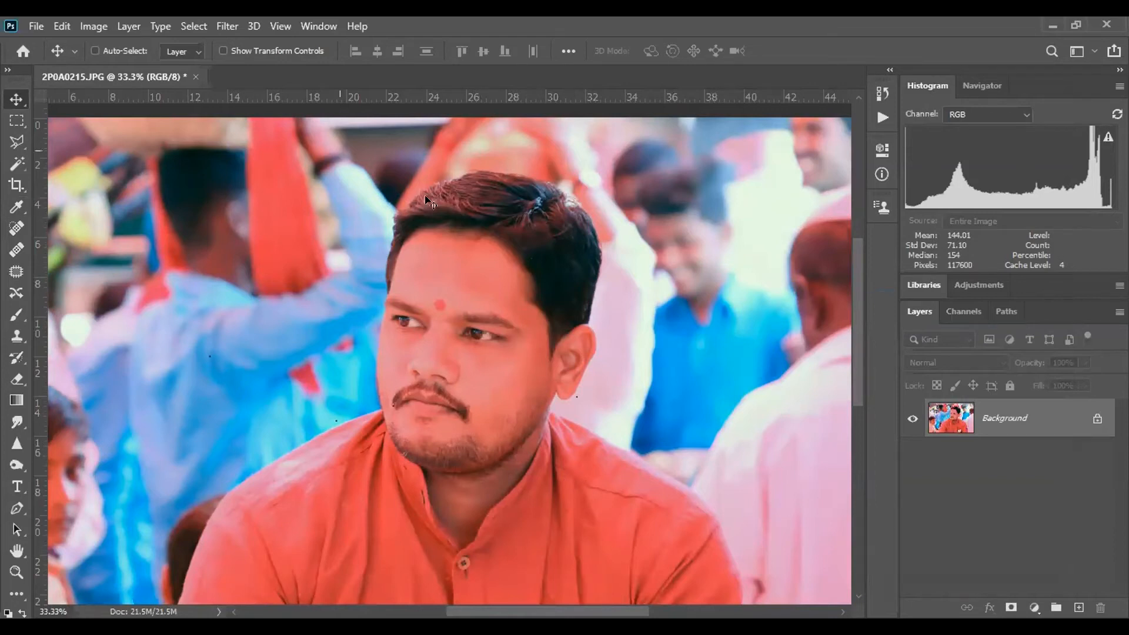
Undo the Match Color adjustment
key("ctrl+z")
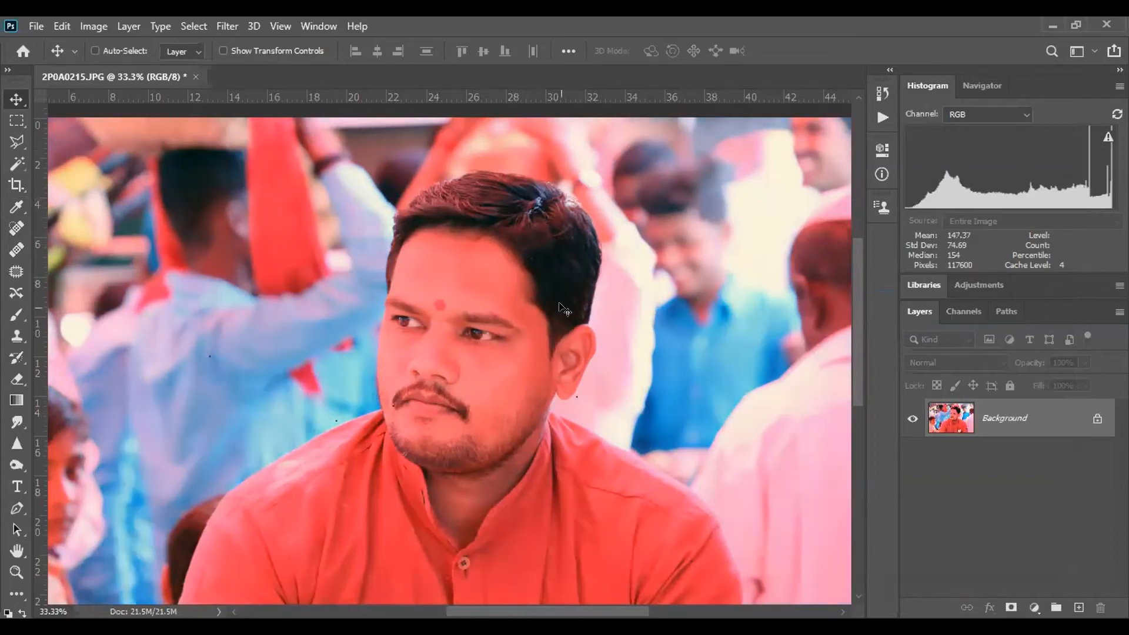
key("ctrl+z")
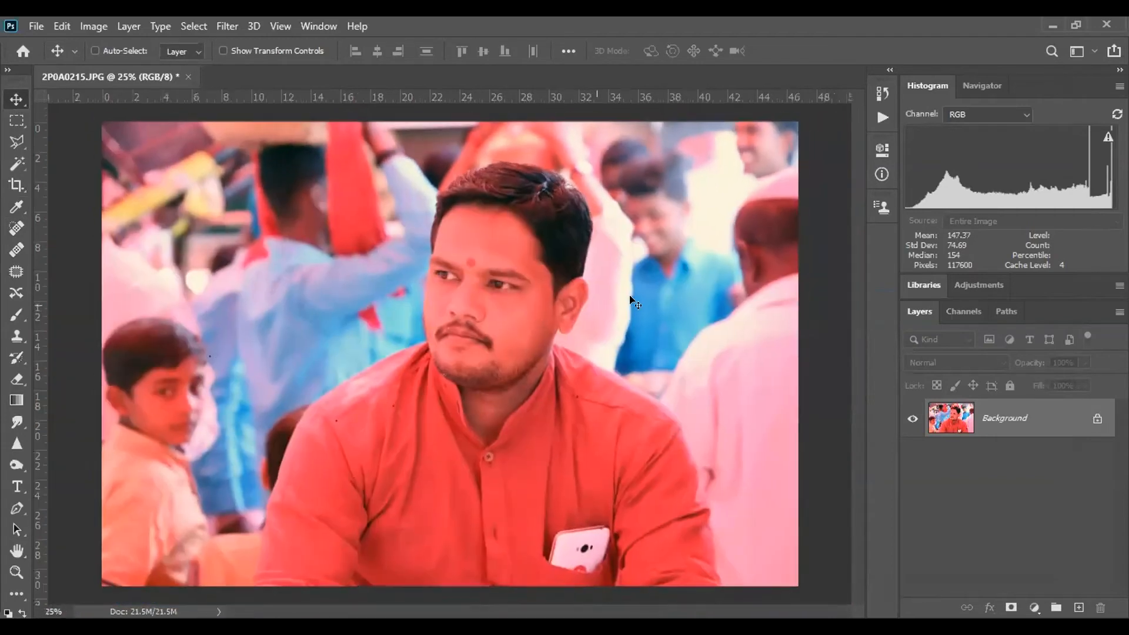
key("ctrl+plus")
left_click_drag(626, 236, 595, 266)
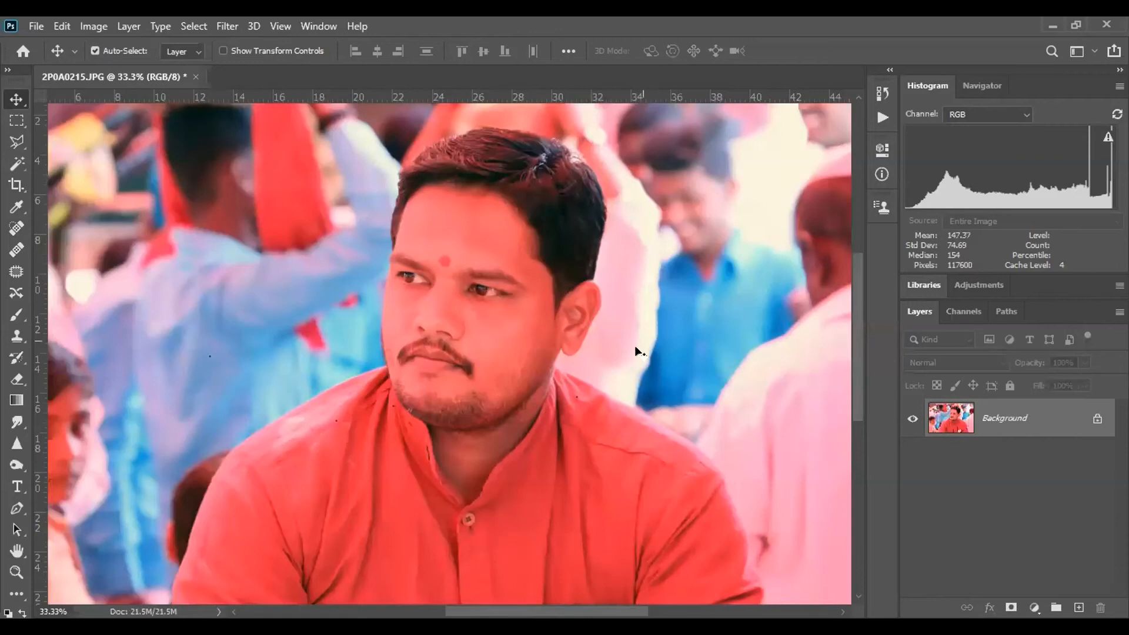
Lasso a patch on the shoulder of the background man's pale shirt and blend it into one color with the Average filter
key("ctrl+plus")
left_click_drag(760, 427, 331, 382)
key("ctrl+plus")
key("ctrl+plus")
left_click_drag(624, 370, 469, 306)
key("ctrl+plus")
left_click_drag(453, 239, 424, 306)
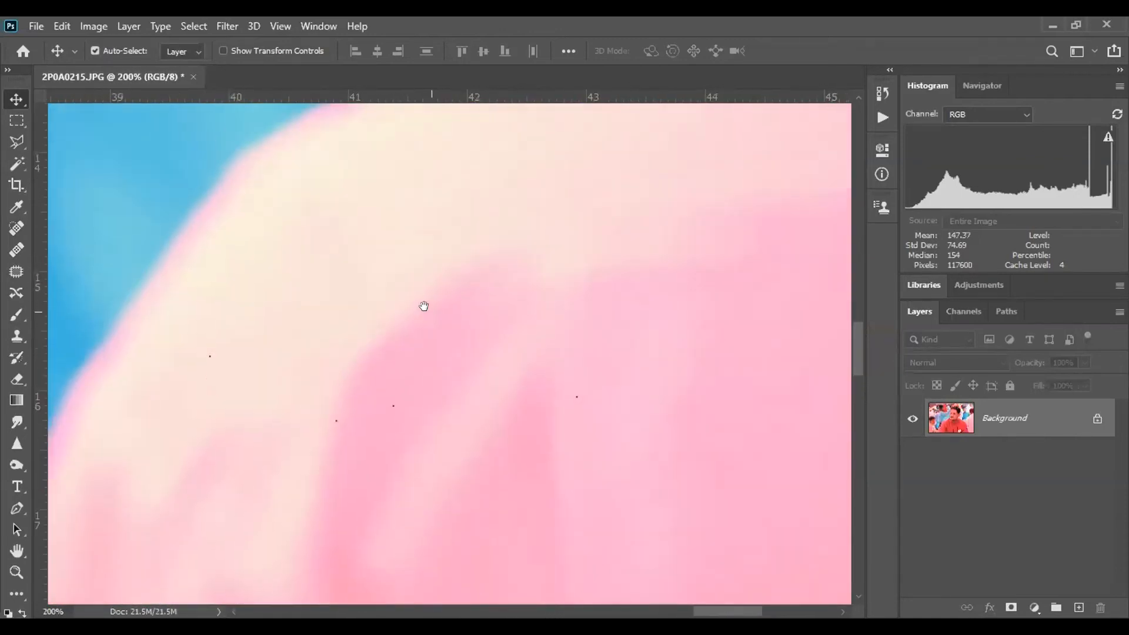
mouse_move(461, 187)
left_mouse_down()
mouse_move(393, 305)
mouse_move(640, 327)
mouse_move(438, 384)
mouse_move(403, 323)
mouse_move(605, 369)
mouse_move(392, 347)
mouse_move(584, 249)
left_mouse_up()
key("l")
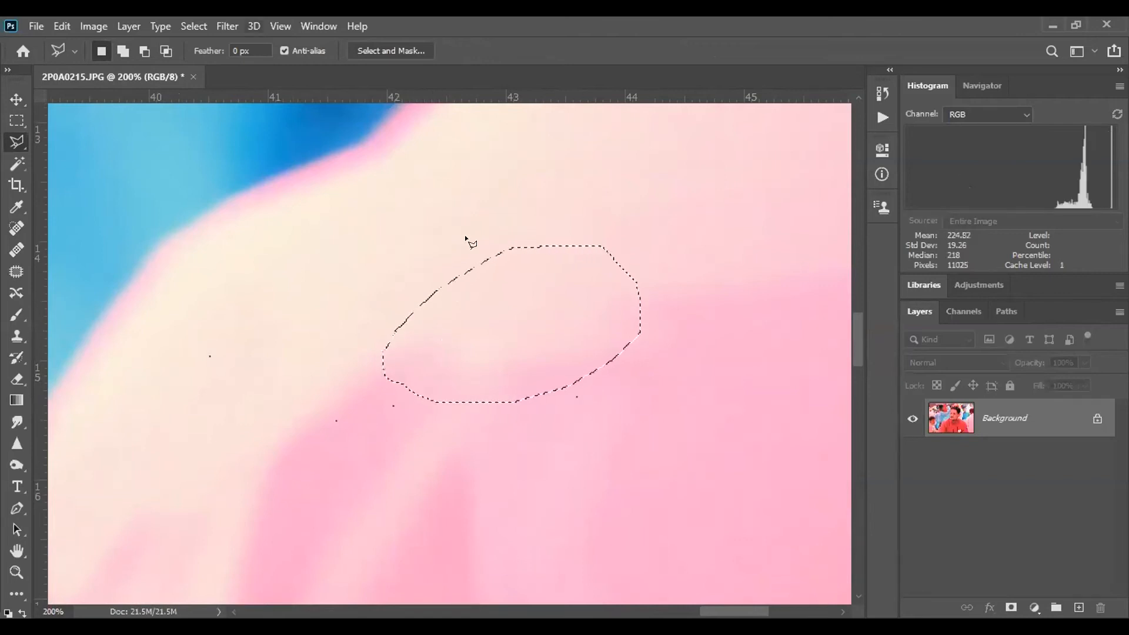
key("alt+t")
left_click(232, 40)
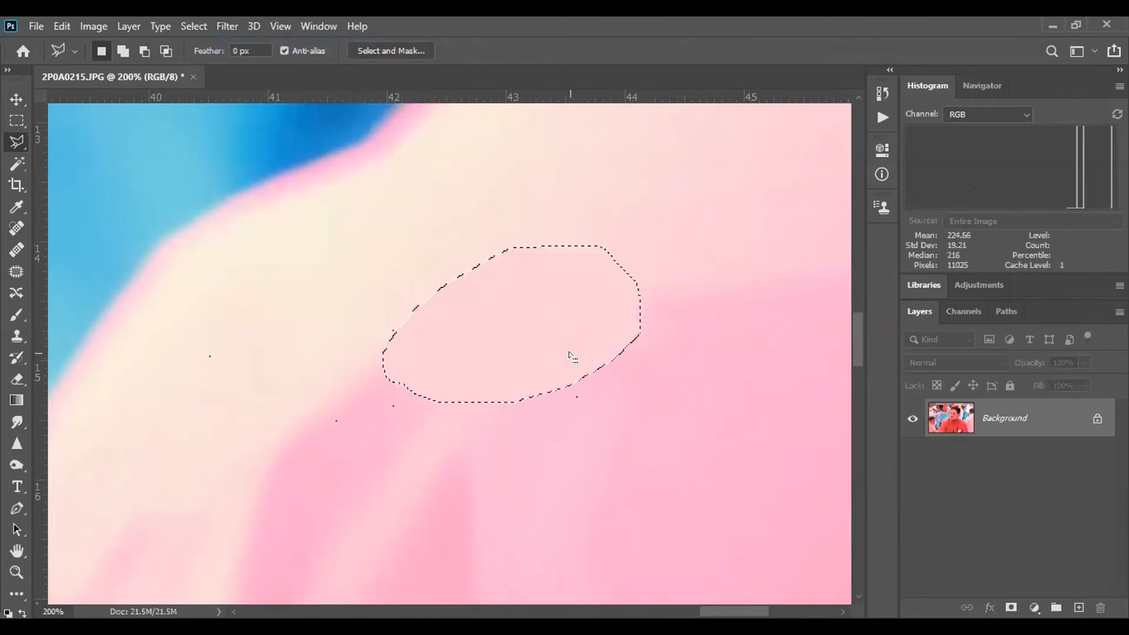
Place a color sampler point inside the averaged shirt patch and clear the selection
left_click(17, 207)
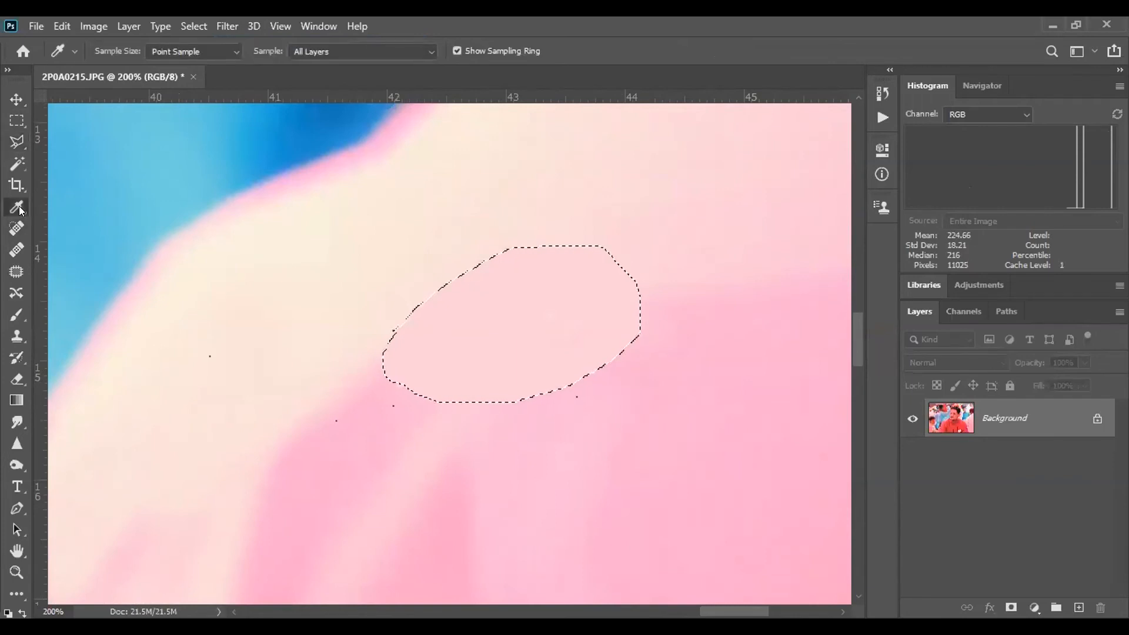
right_click(18, 208)
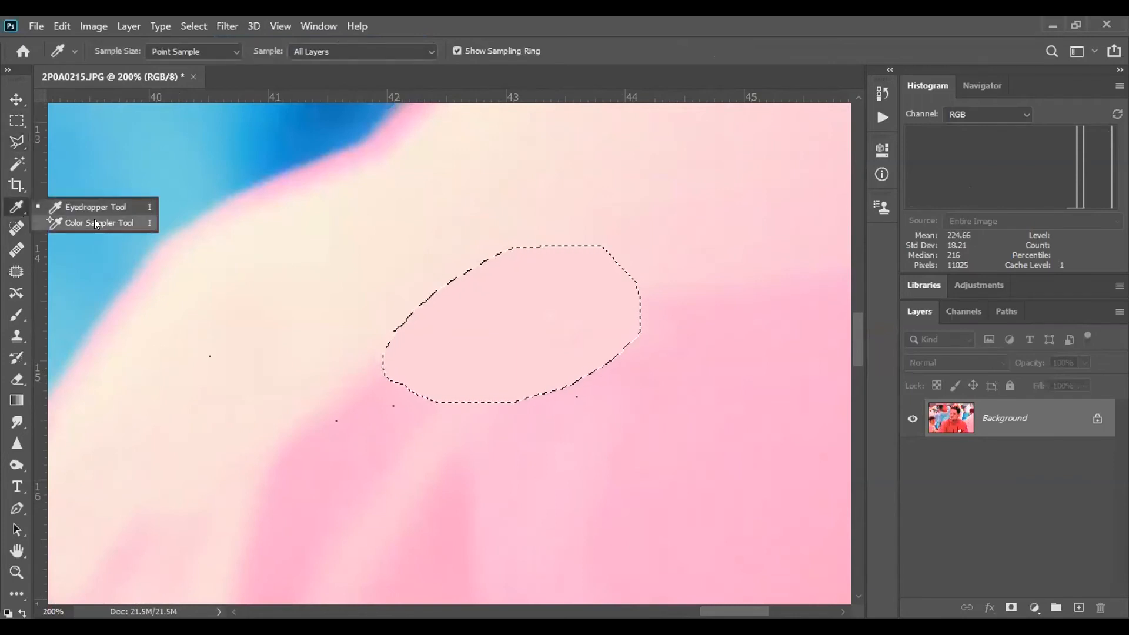
left_click(96, 223)
left_click(511, 331)
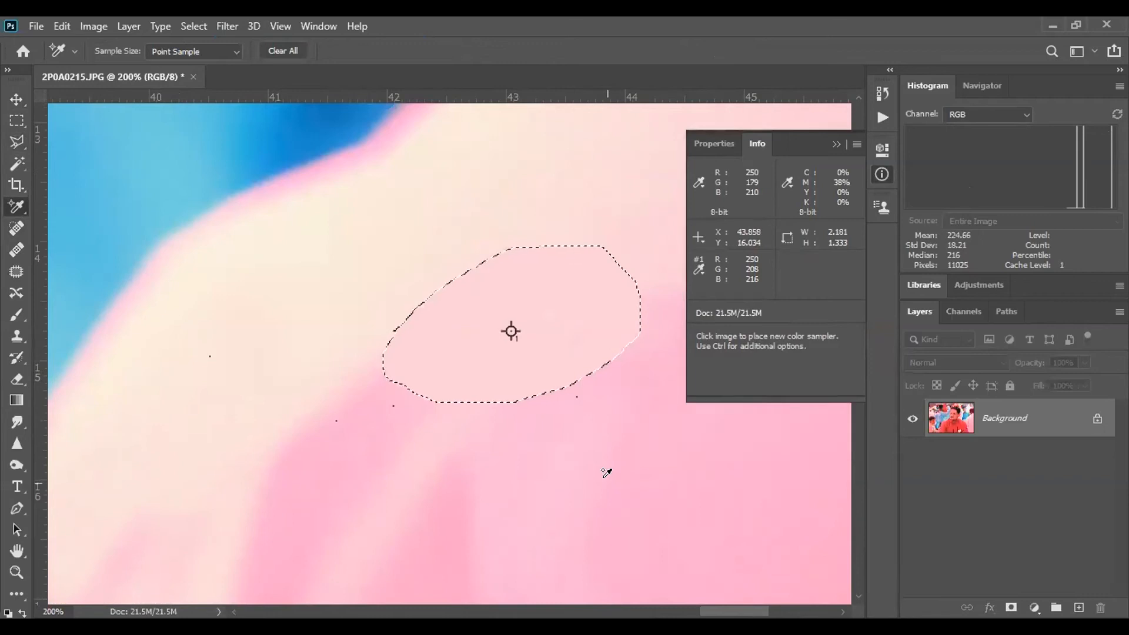
key("ctrl+d")
Lasso a small black patch in the seated man's hair above the forehead and average its color with the last filter
key("ctrl+minus")
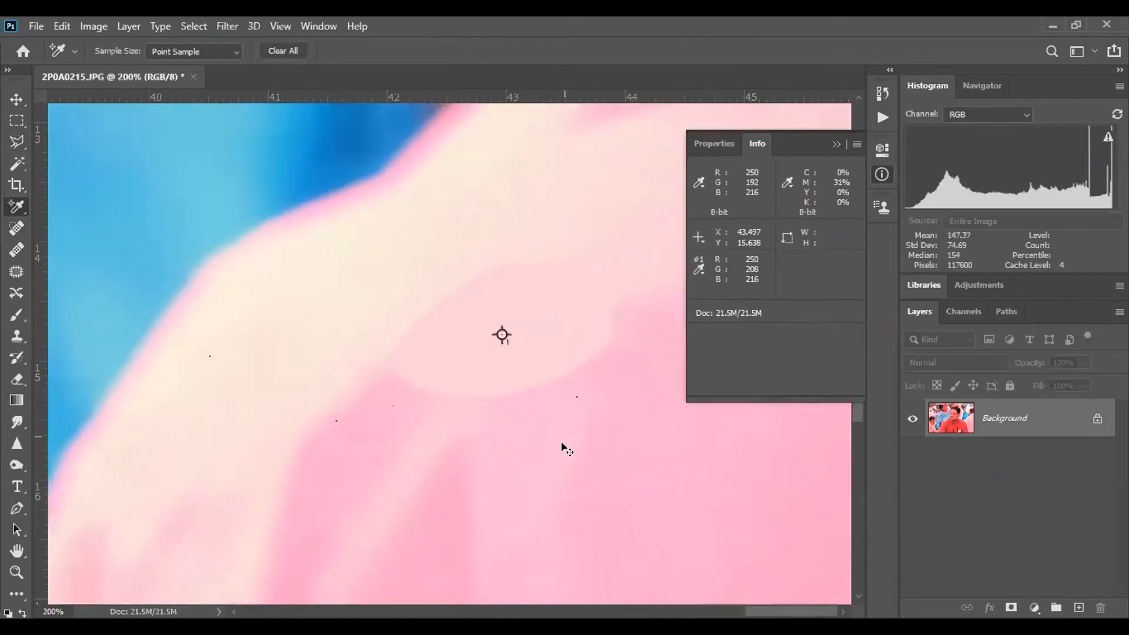
key("ctrl+minus")
key("ctrl+minus")
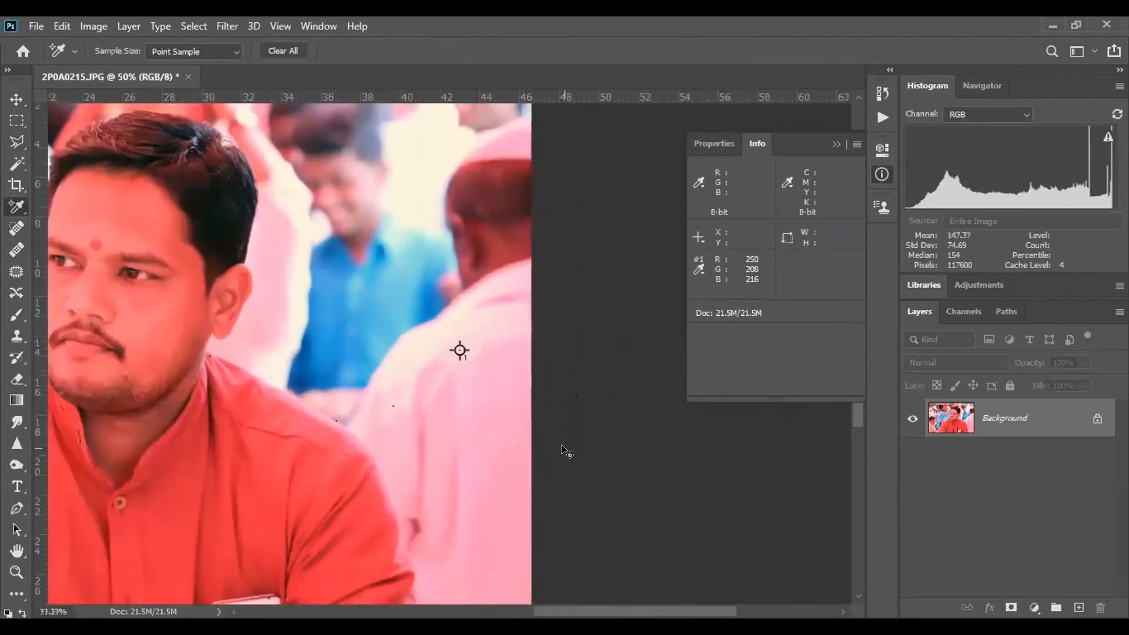
key("ctrl+plus")
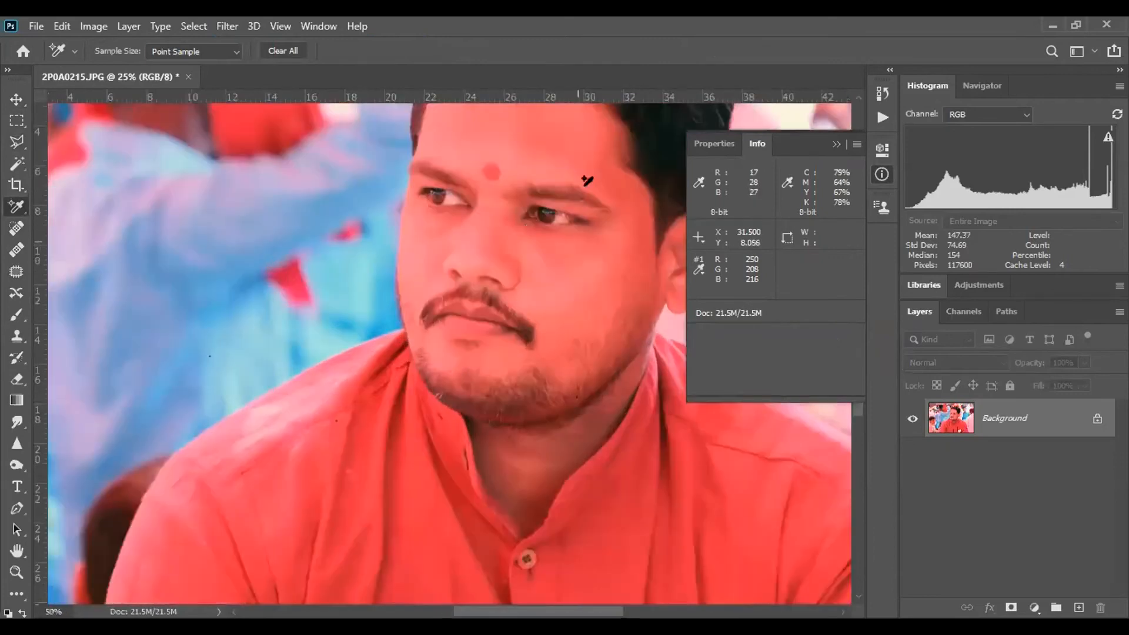
key("F8")
left_click_drag(494, 291, 482, 336)
key("ctrl+plus")
key("ctrl+plus")
left_click_drag(523, 158, 469, 326)
key("ctrl+plus")
left_click_drag(555, 129, 524, 342)
left_click_drag(550, 383, 449, 252)
key("ctrl+plus")
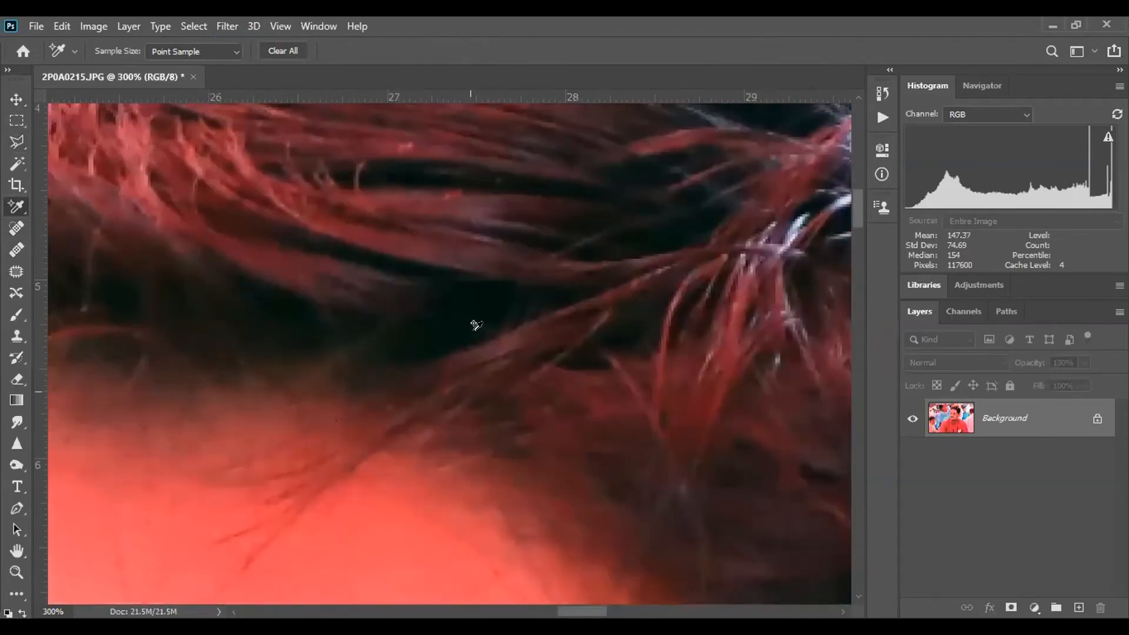
key("ctrl+plus")
mouse_move(462, 299)
left_mouse_down()
mouse_move(396, 386)
mouse_move(338, 424)
left_mouse_up()
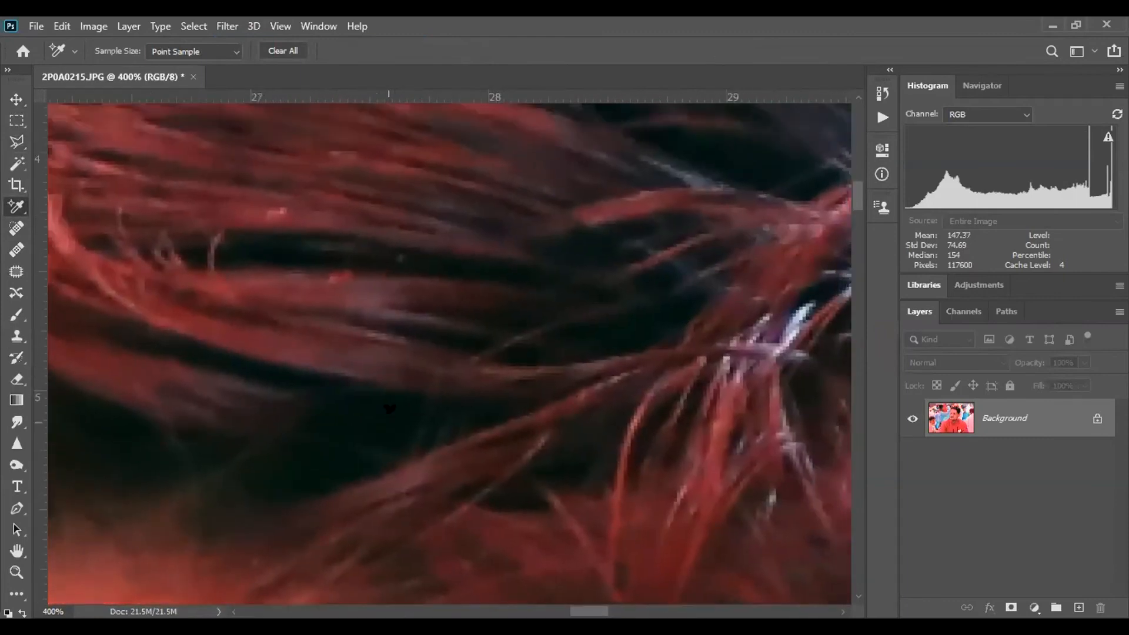
key("l")
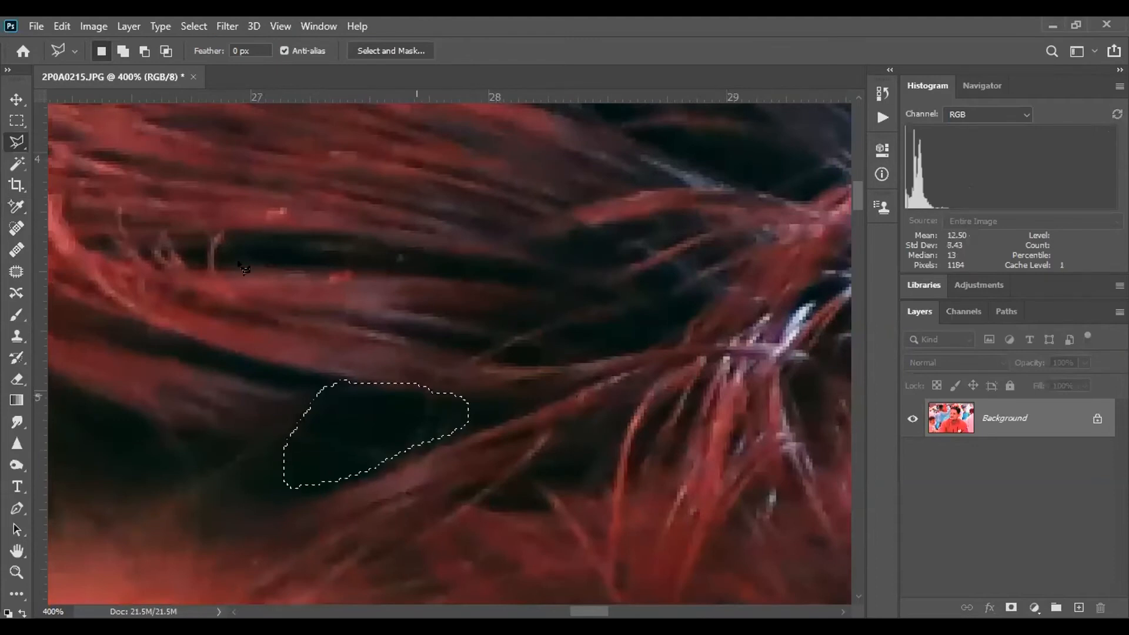
left_click(227, 26)
left_click(253, 36)
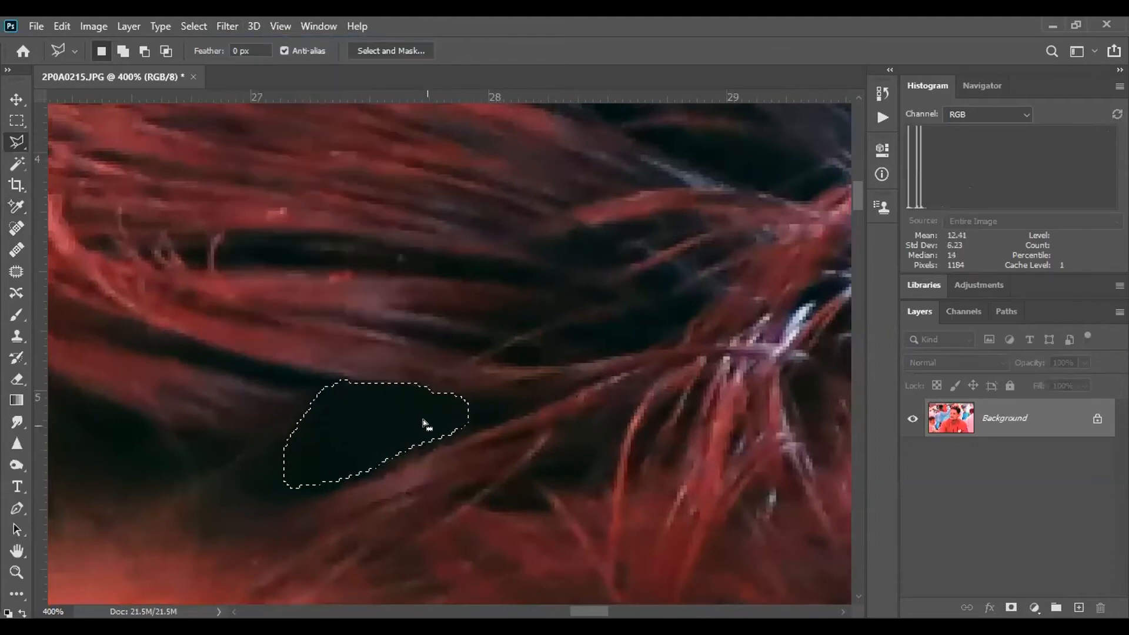
Place a second color sampler point inside the averaged dark hair patch and clear the selection
left_click(17, 207)
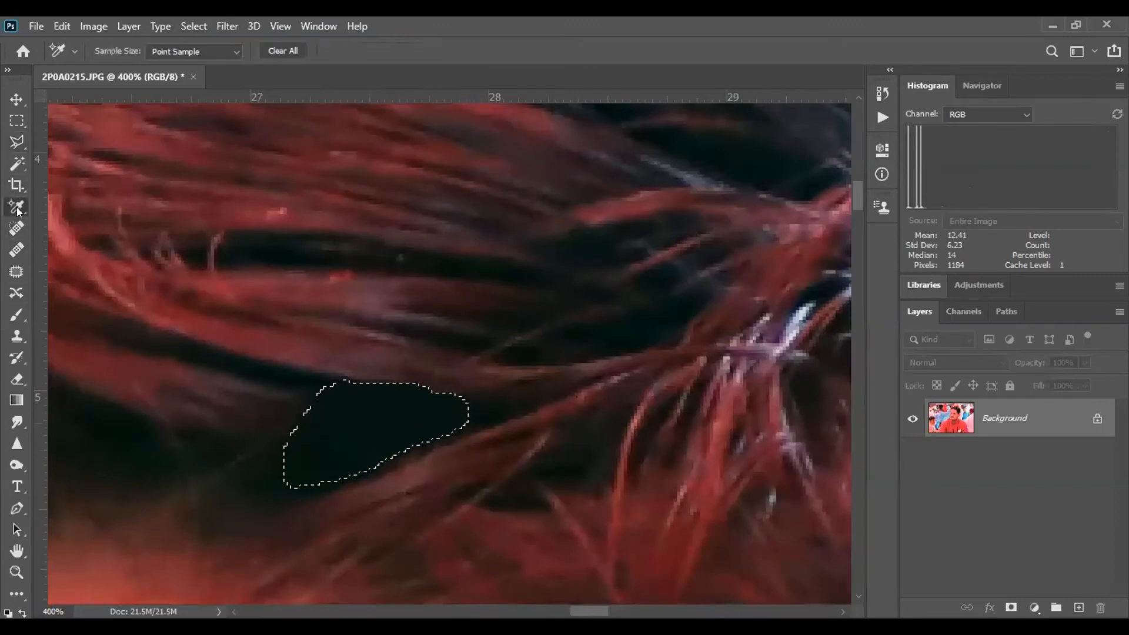
left_click(368, 424)
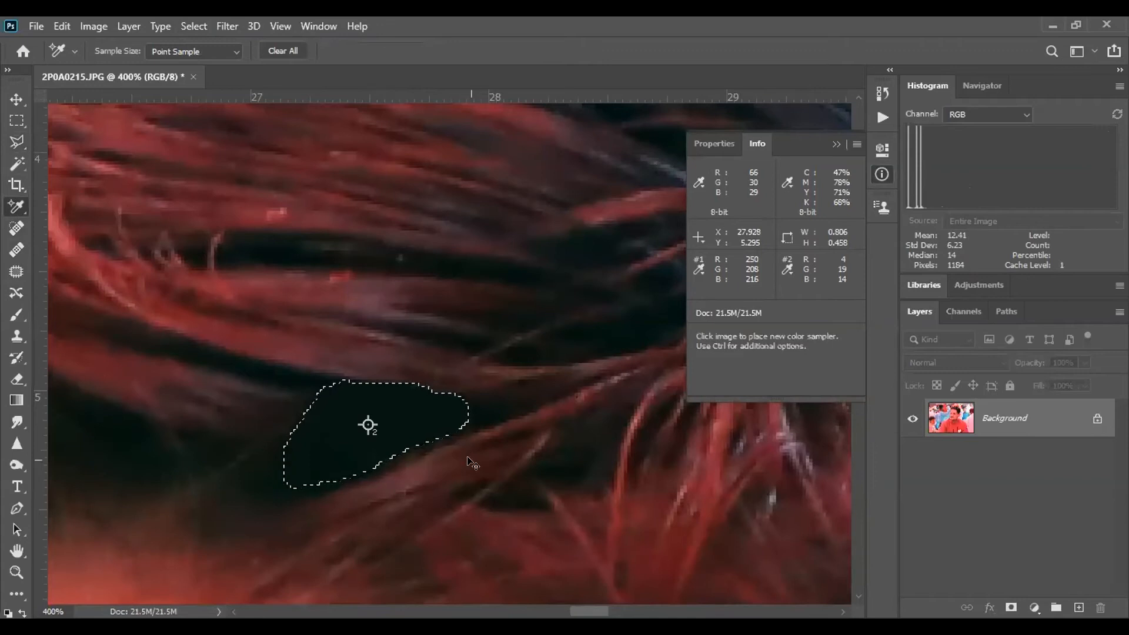
key("ctrl+d")
key("ctrl+minus")
key("ctrl+minus")
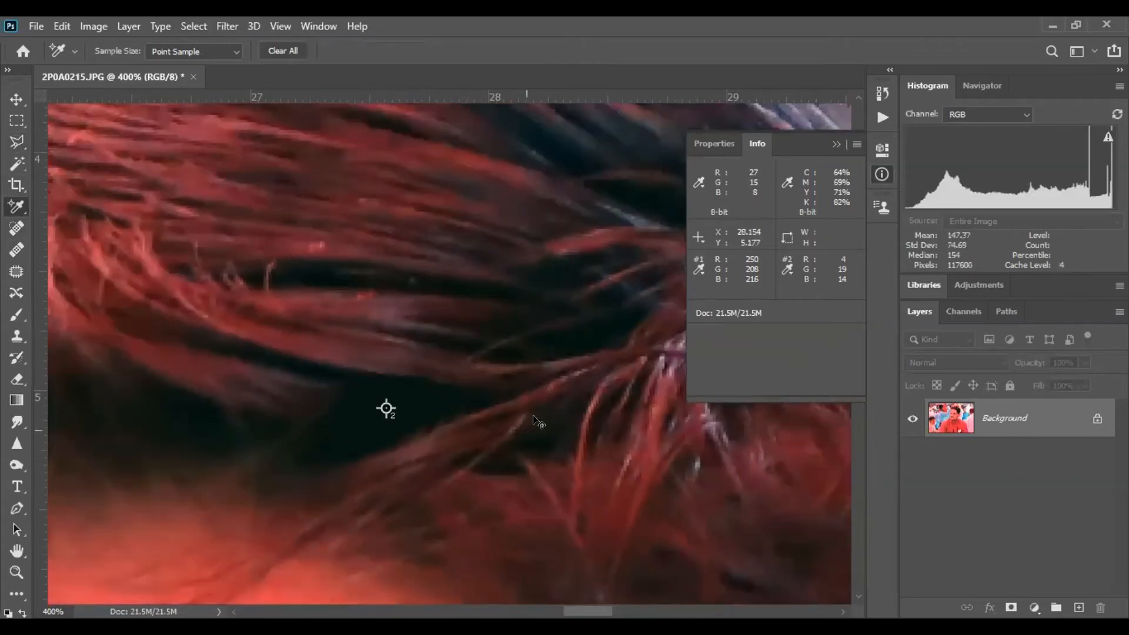
key("l")
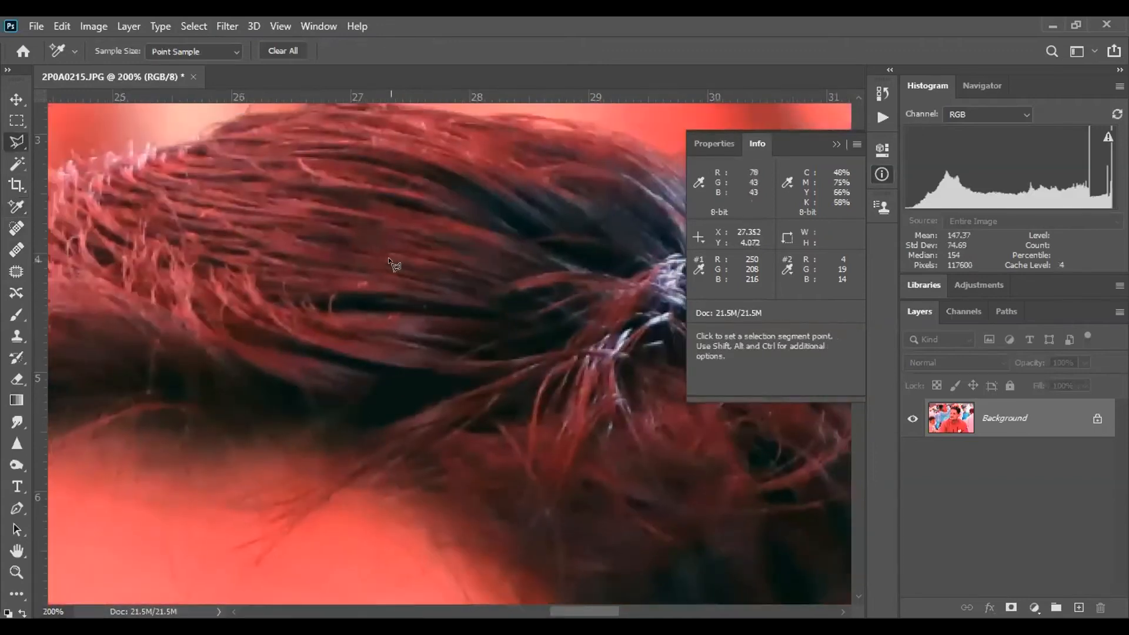
key("ctrl+minus")
left_click(299, 262)
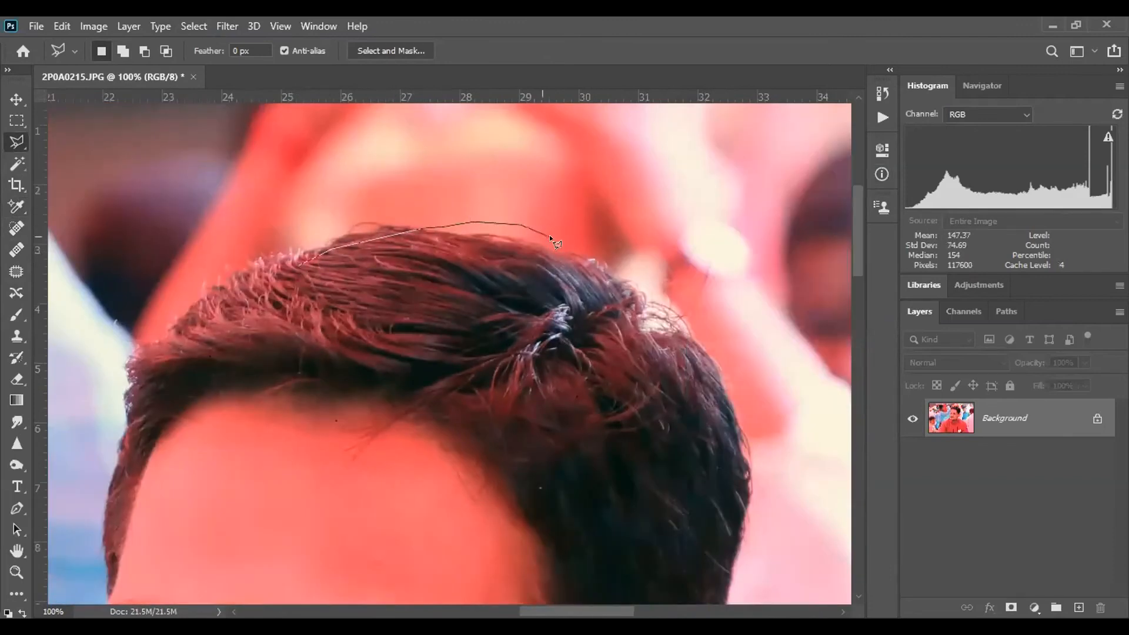
key("Escape")
key("i")
left_click(429, 371)
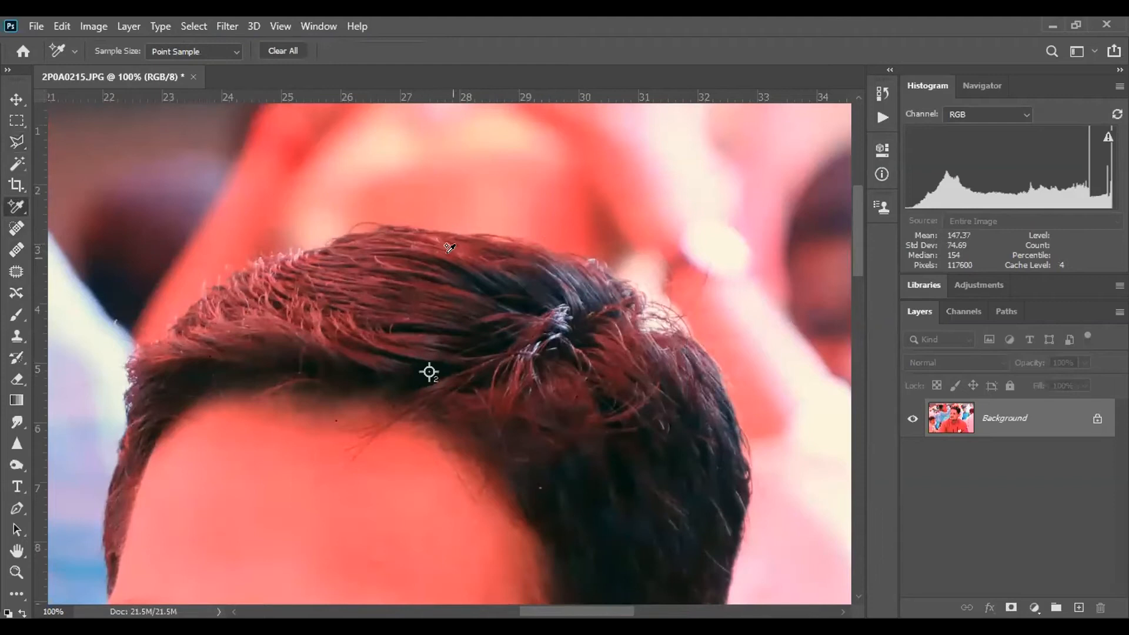
Lasso a large area of the hair around the second sampler, ready the Color Sampler tool and average the area with the last filter
key("l")
mouse_move(263, 270)
left_mouse_down()
mouse_move(398, 229)
mouse_move(544, 234)
mouse_move(665, 321)
mouse_move(689, 354)
mouse_move(683, 409)
mouse_move(560, 431)
mouse_move(503, 410)
mouse_move(452, 342)
mouse_move(267, 364)
mouse_move(251, 307)
mouse_move(299, 267)
mouse_move(457, 244)
mouse_move(611, 299)
mouse_move(688, 354)
mouse_move(722, 408)
mouse_move(599, 496)
mouse_move(467, 439)
mouse_move(446, 302)
left_mouse_up()
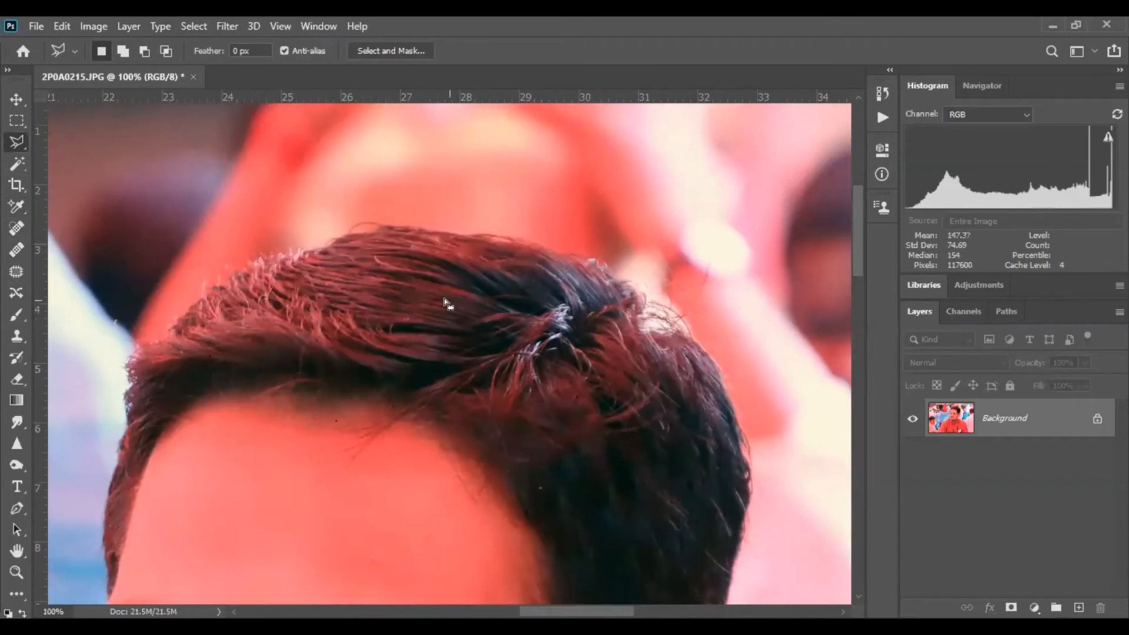
left_click(16, 216)
right_click(16, 216)
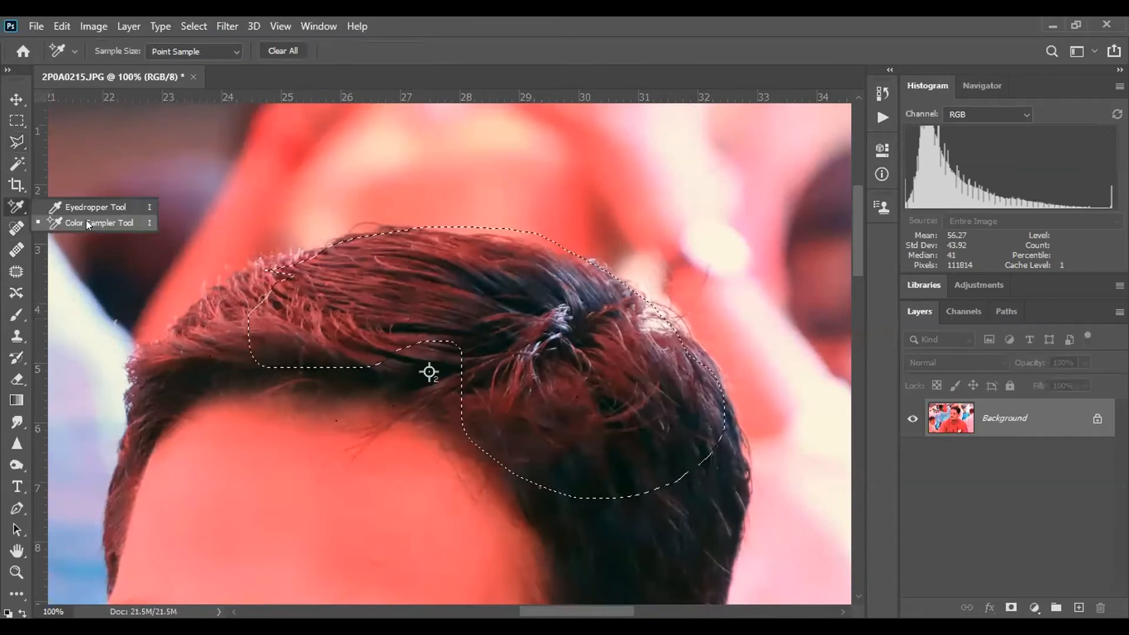
left_click(38, 222)
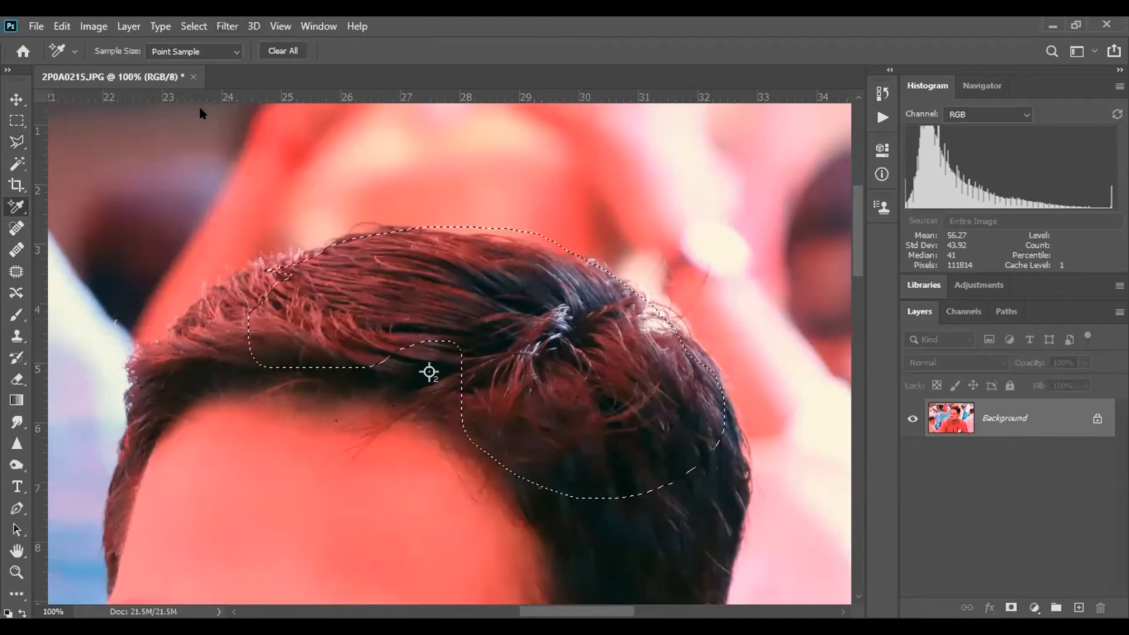
left_click(227, 26)
left_click(243, 43)
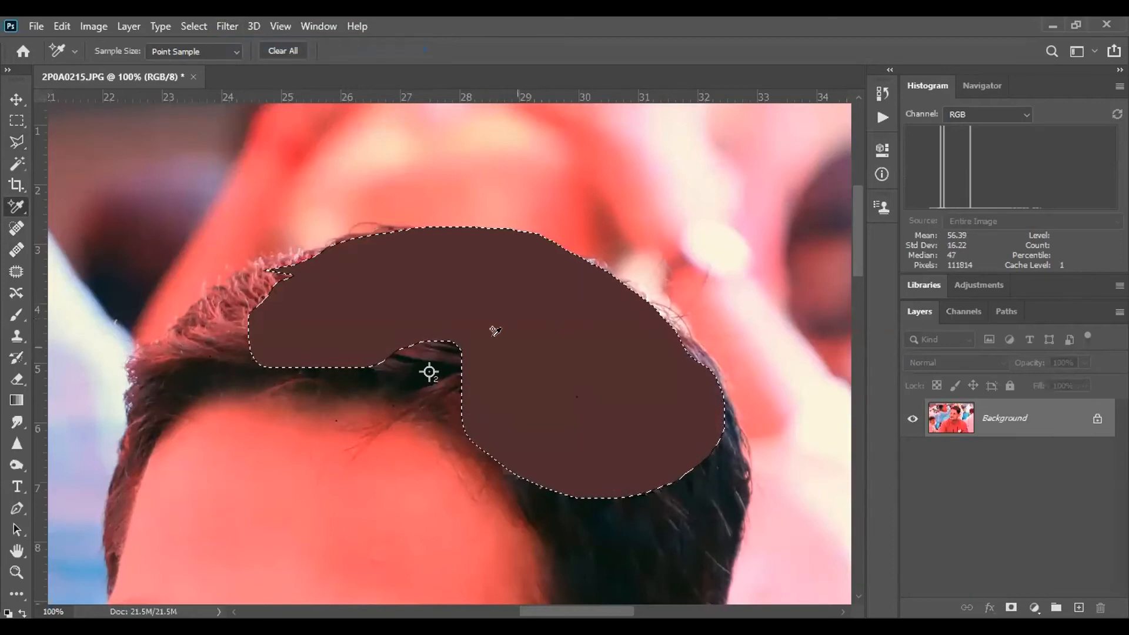
Place a third color sampler point inside the large averaged hair area and clear the selection
left_click(520, 356)
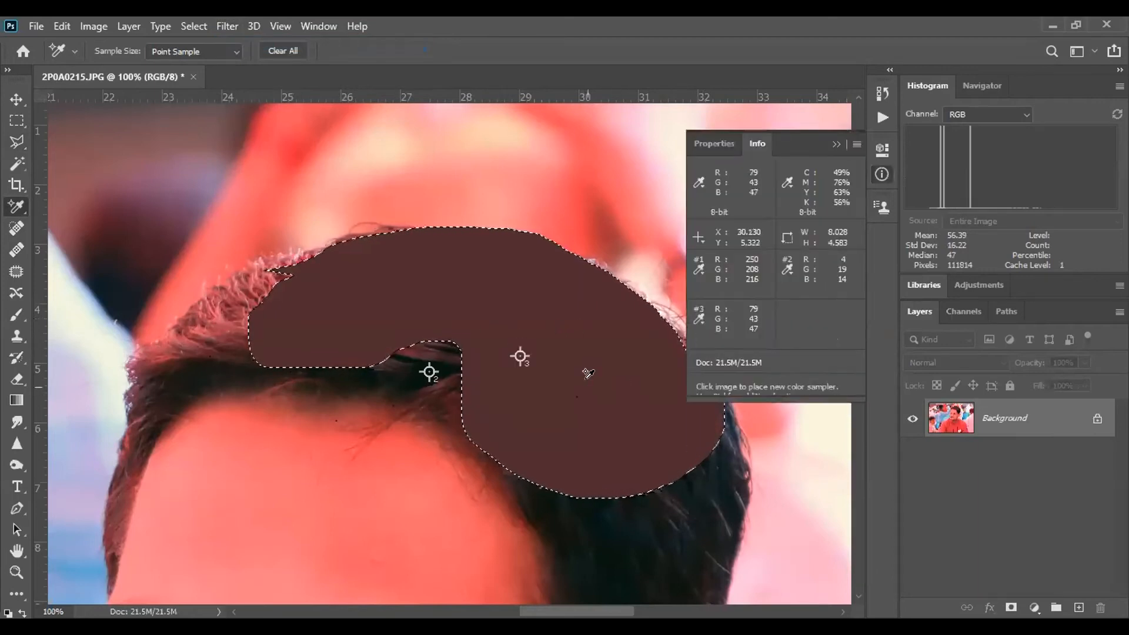
key("ctrl+d")
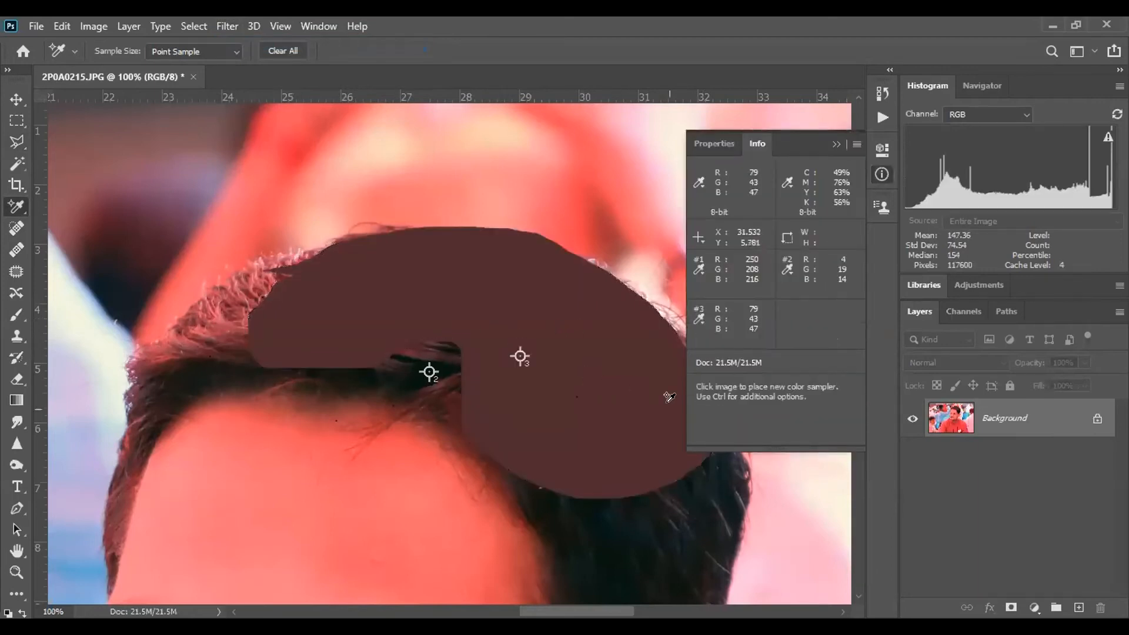
key("Tab")
key("ctrl+minus")
key("ctrl+minus")
left_click_drag(755, 382, 592, 220)
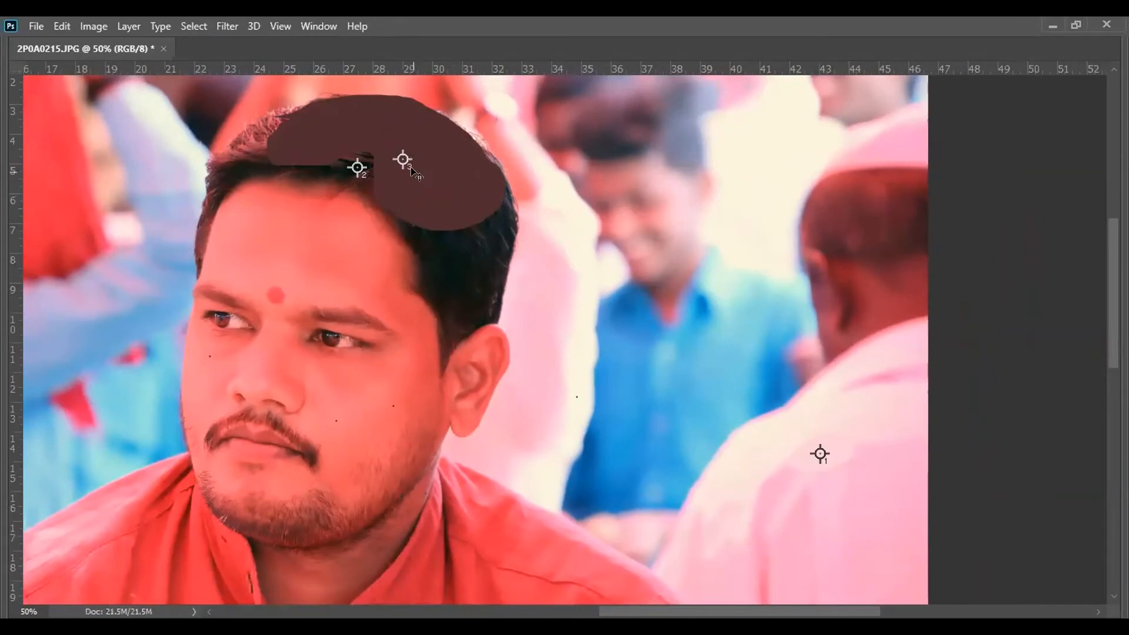
In Levels, sample the black point at sampler 2, the white point at sampler 1 and the gray point at sampler 3
key("ctrl+l")
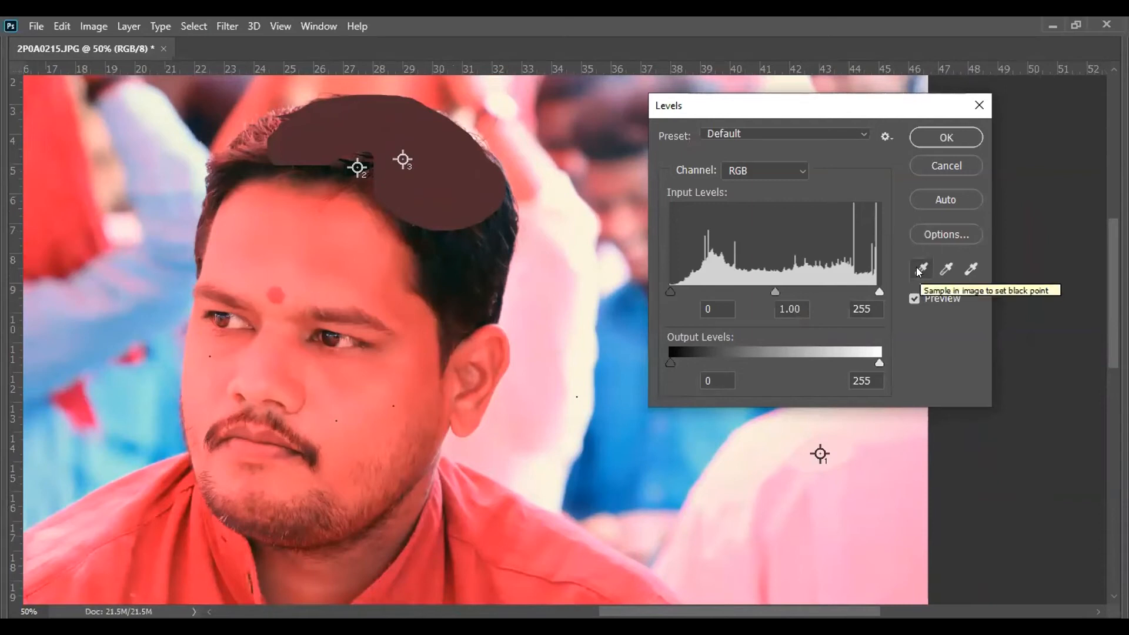
left_click(920, 267)
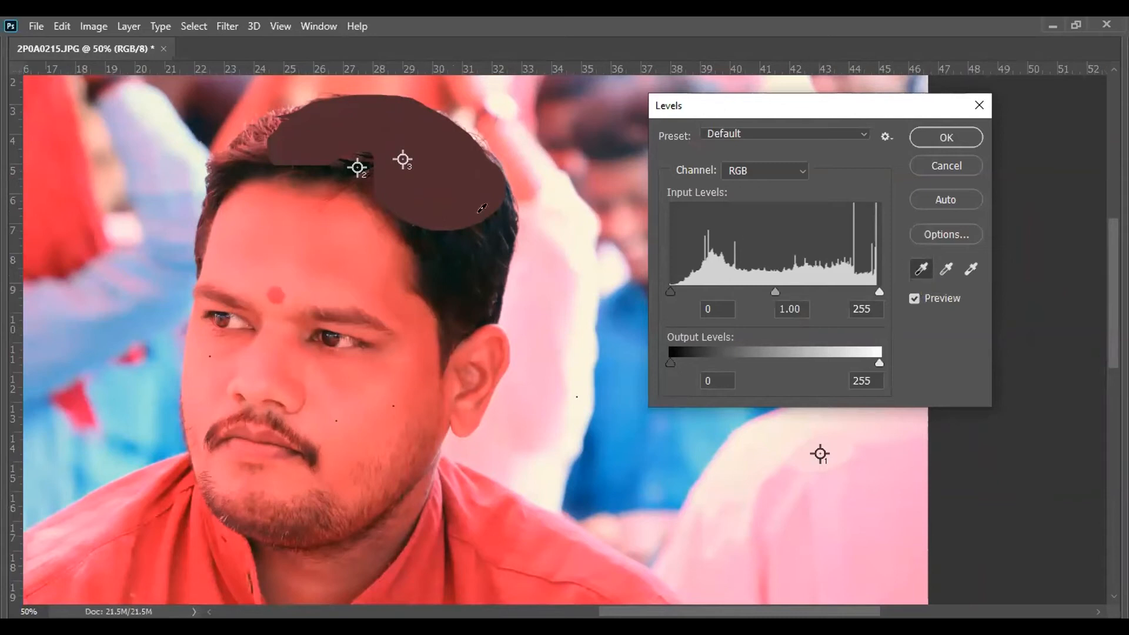
left_click(356, 160)
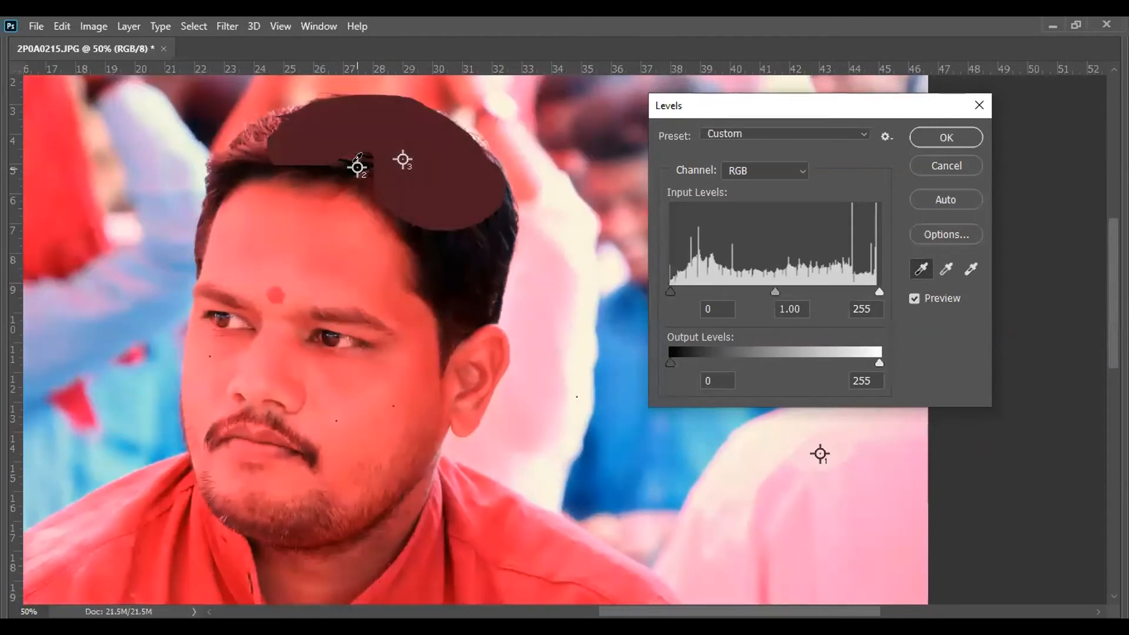
left_click(971, 270)
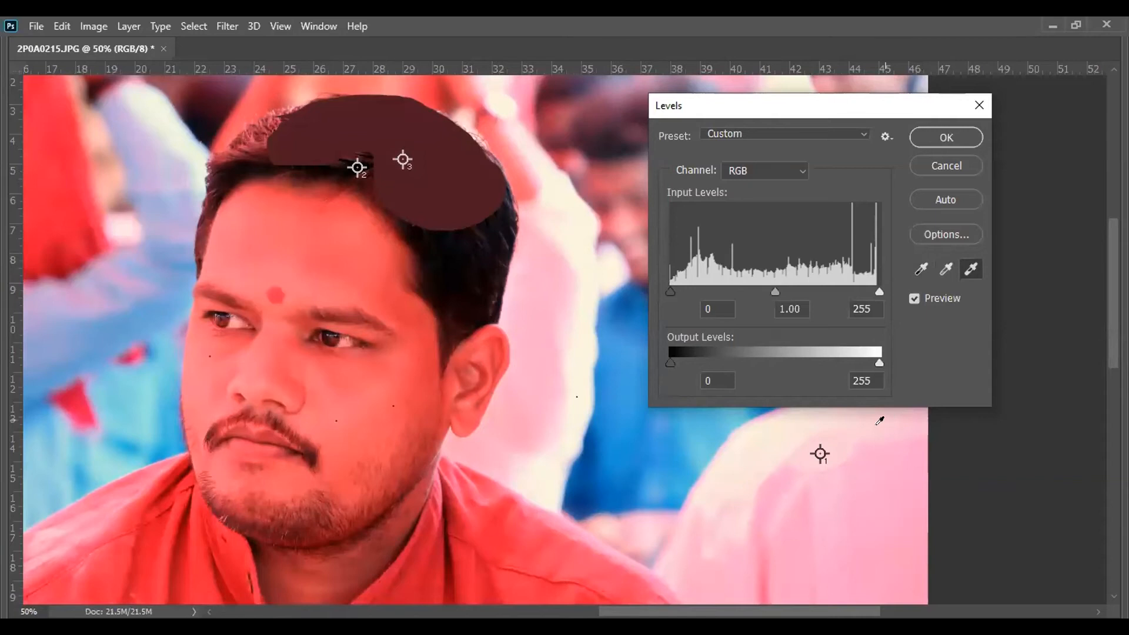
left_click(820, 452)
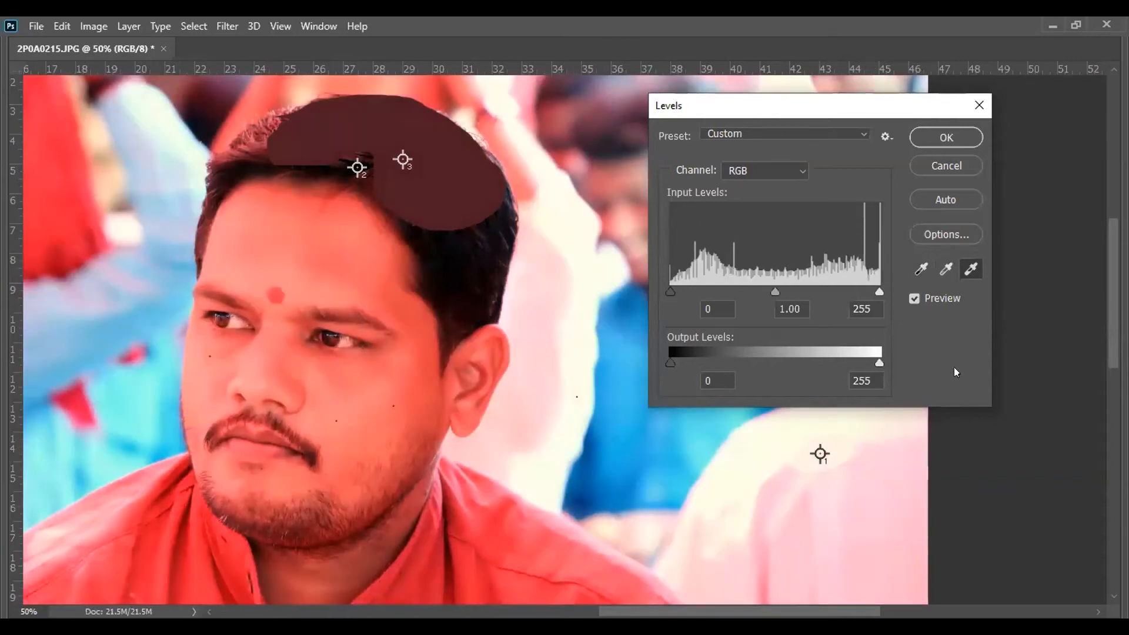
left_click(945, 269)
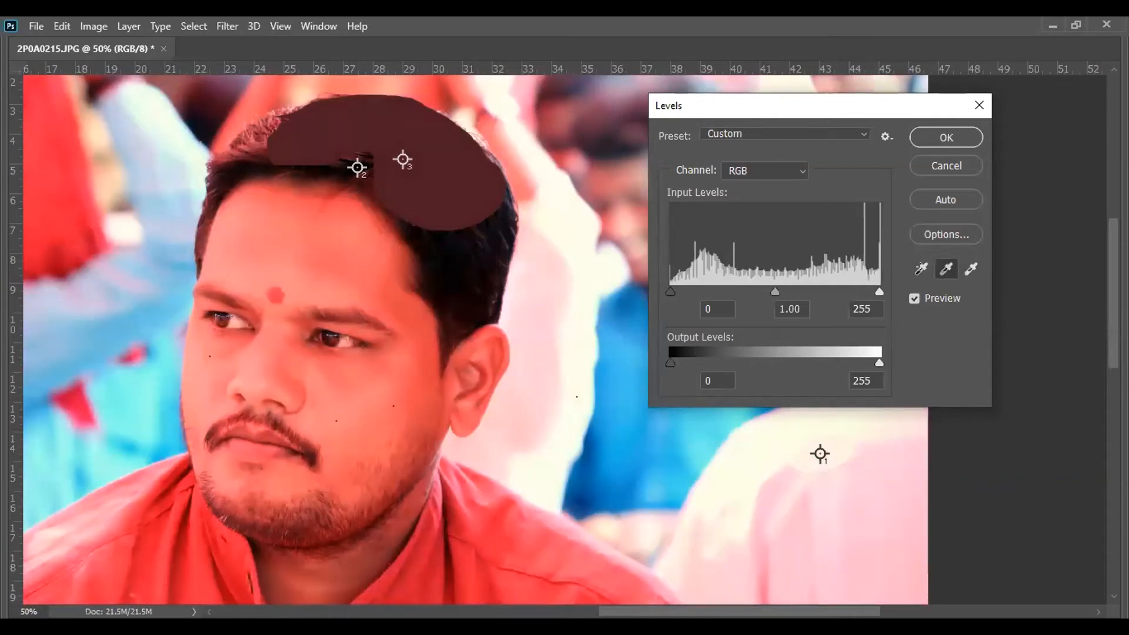
left_click(404, 148)
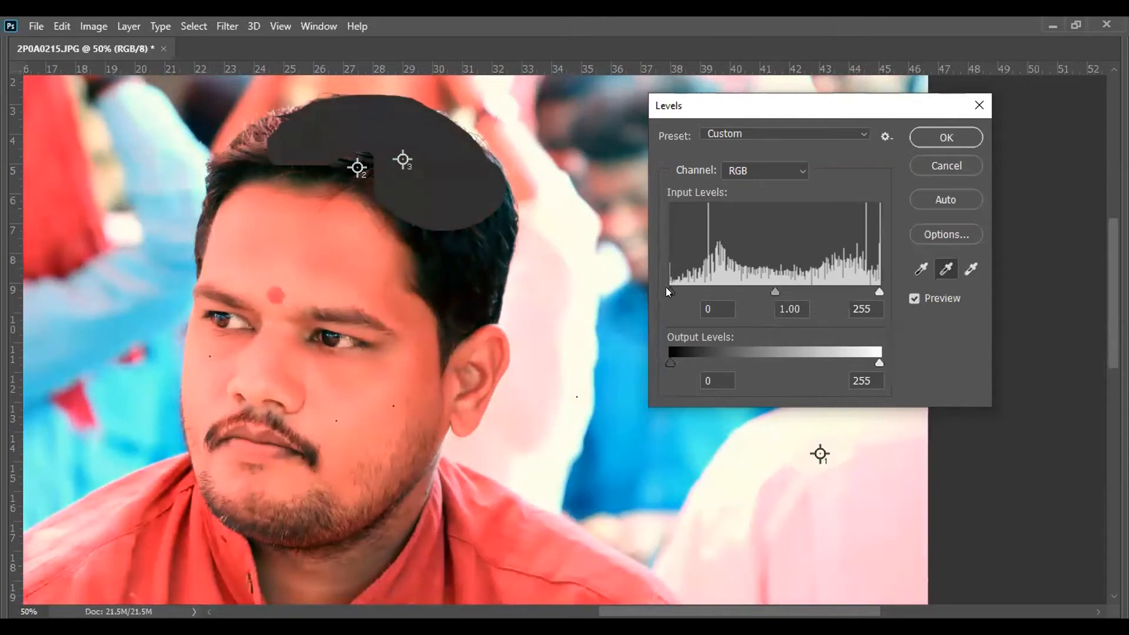
Set the Levels shadow input to 9 and the highlight input to 251
left_click_drag(675, 289, 679, 290)
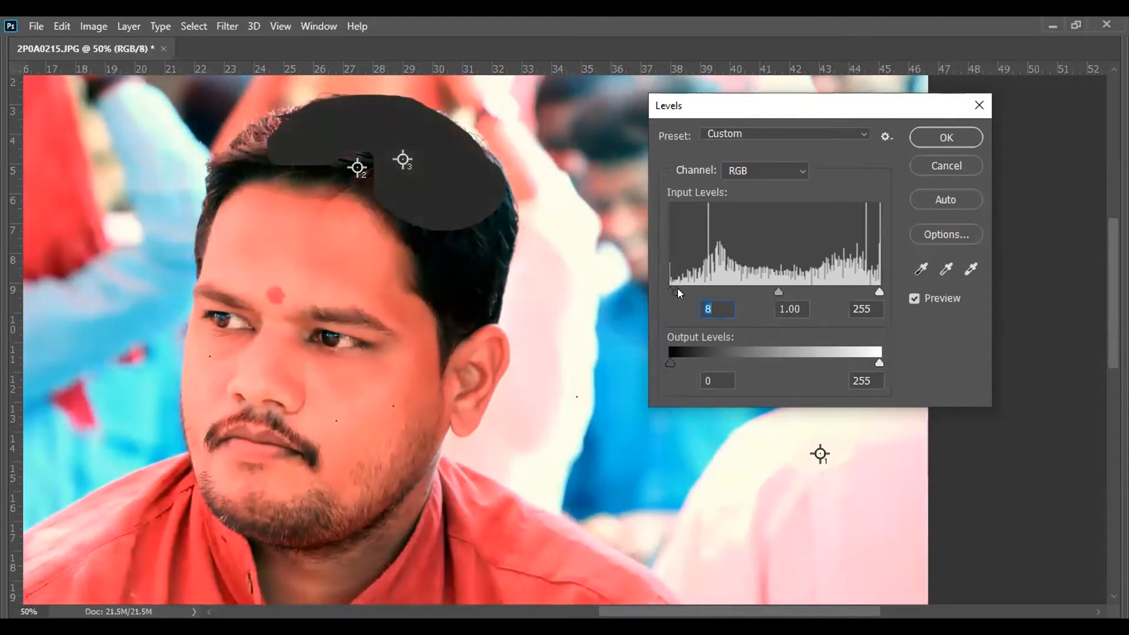
key("Down")
left_click_drag(874, 289, 874, 287)
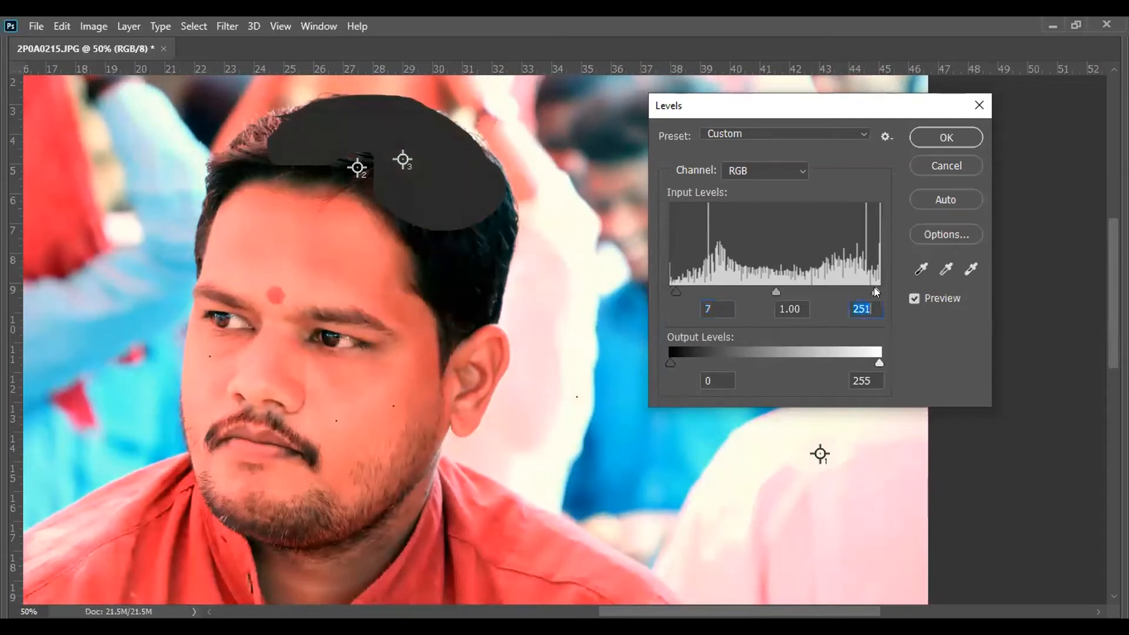
left_click(677, 290)
Save the Levels settings as a preset named "red color cast" and apply the adjustment
left_click(888, 139)
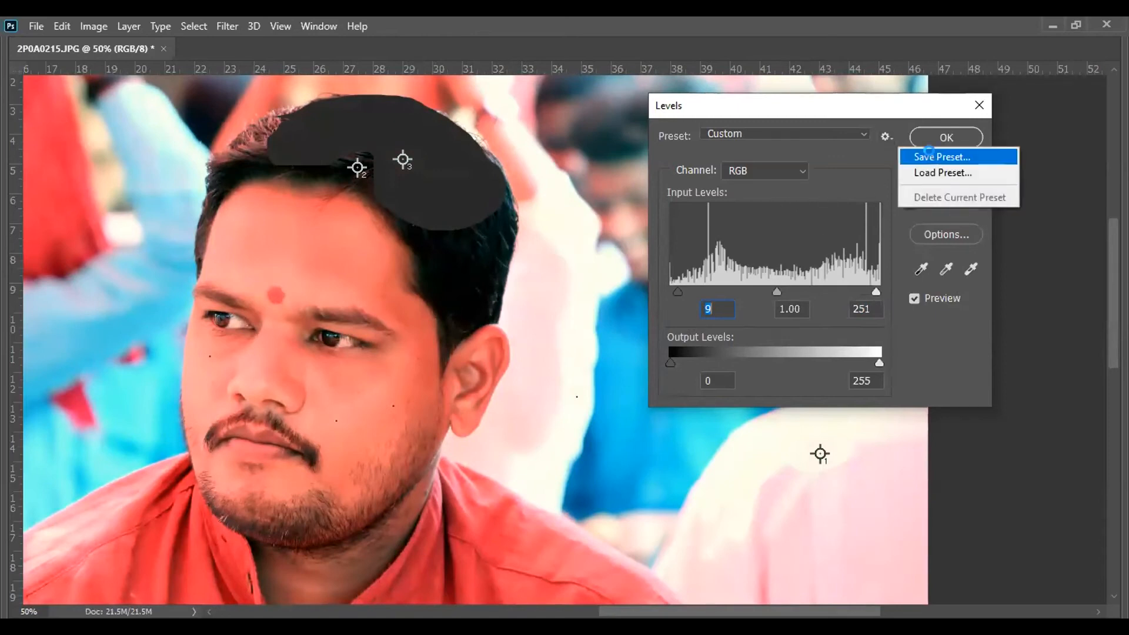
left_click(635, 286)
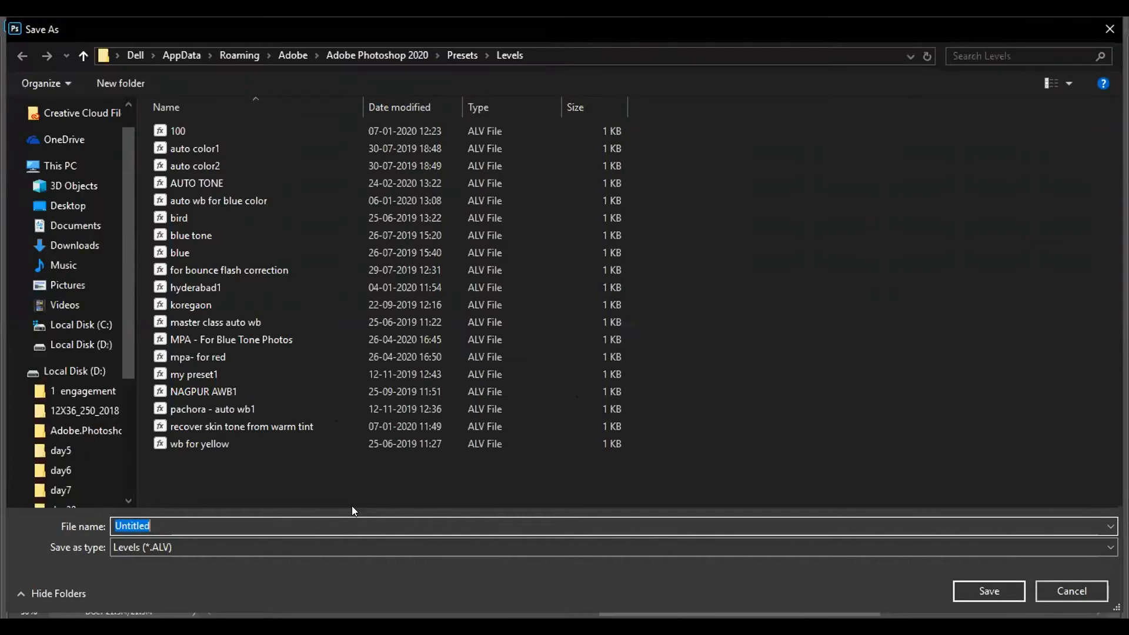
type("red color cast")
left_click(986, 589)
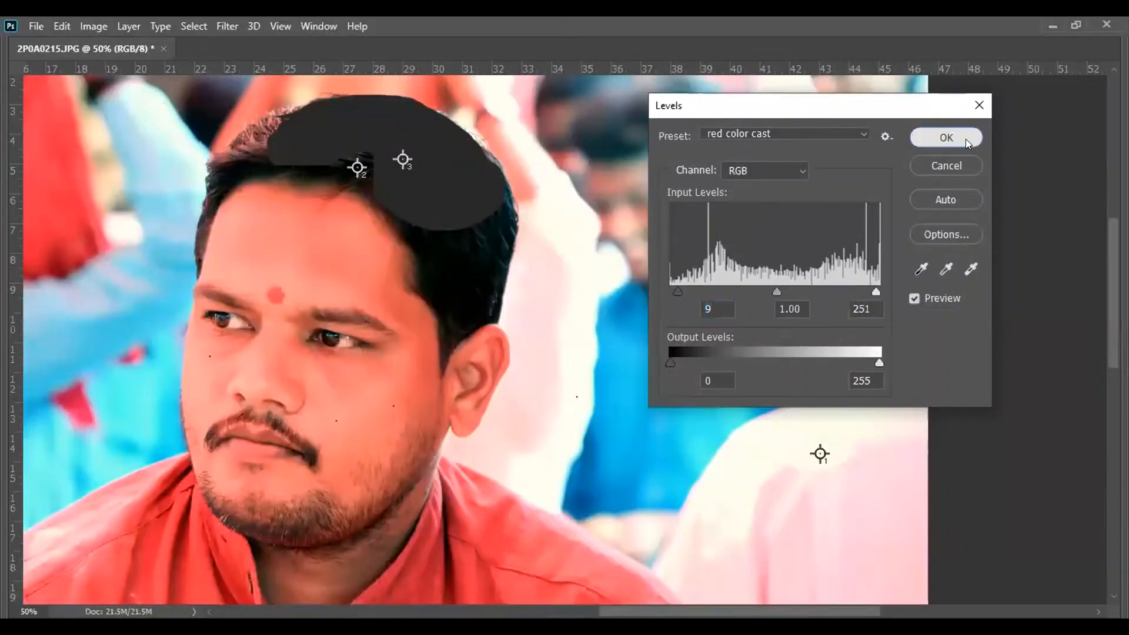
left_click(964, 139)
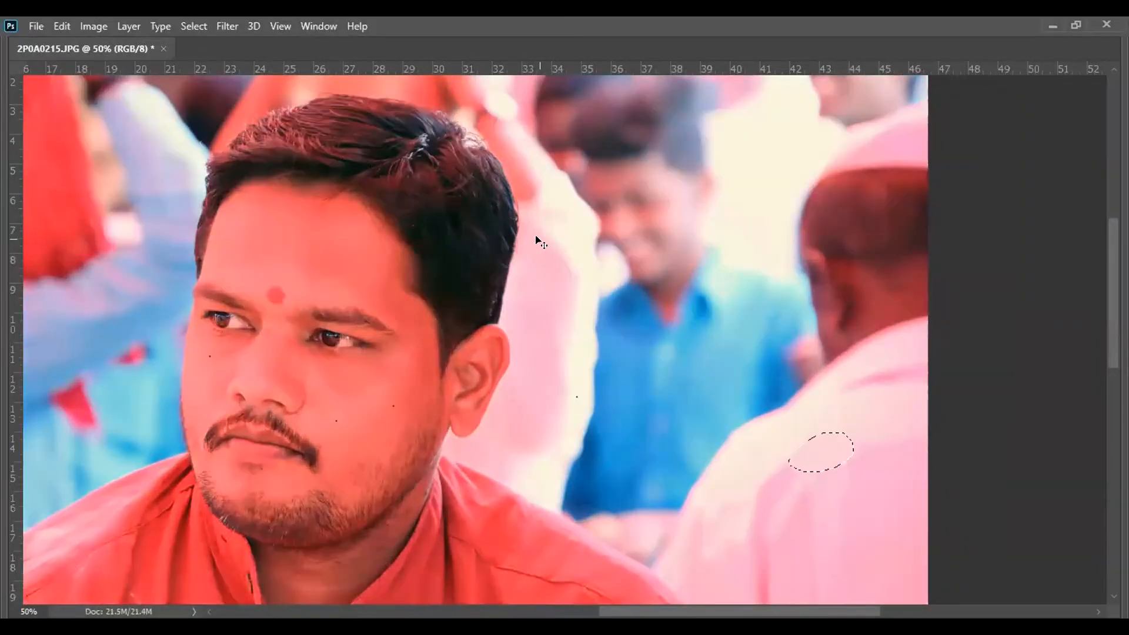
Clear the shirt selection and apply Levels to the whole photo with the saved "red color cast" preset
key("ctrl+d")
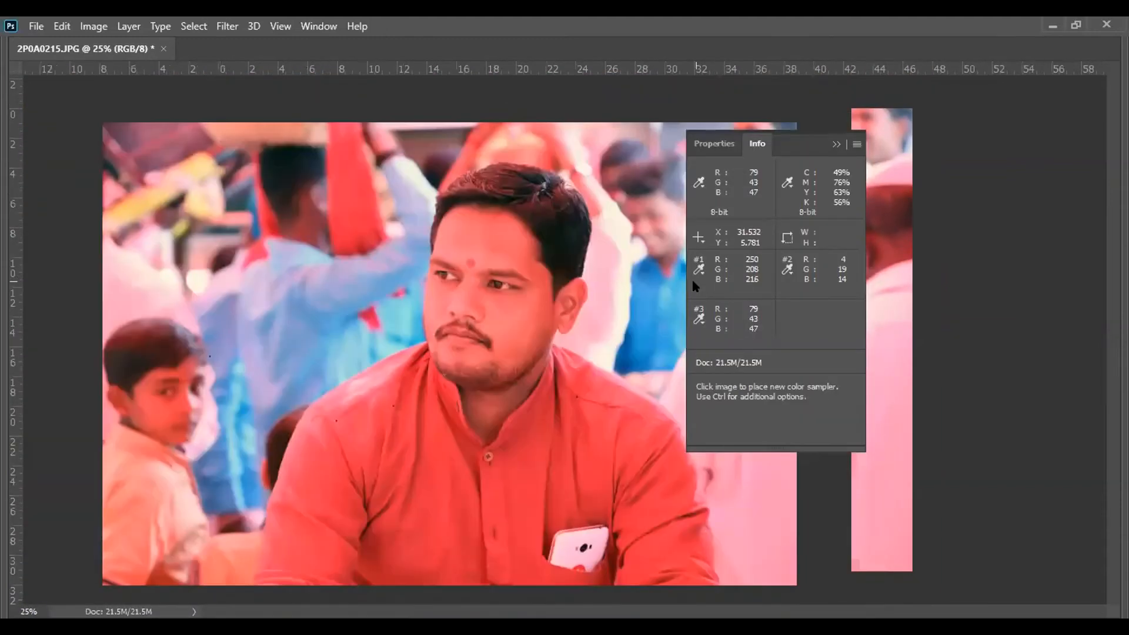
left_click(836, 144)
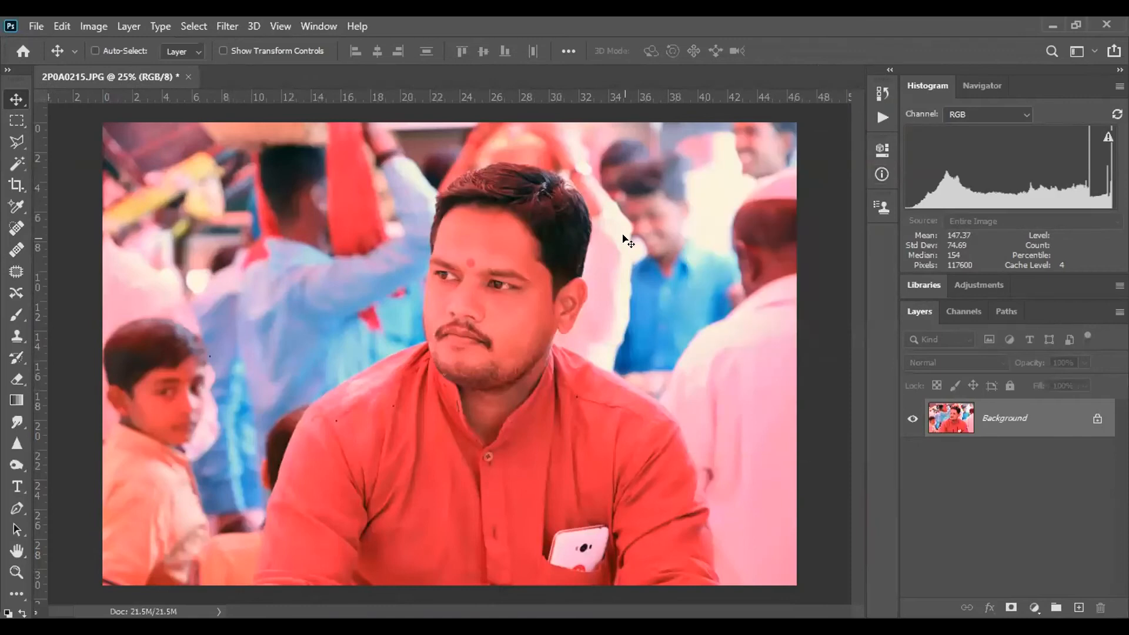
key("ctrl+l")
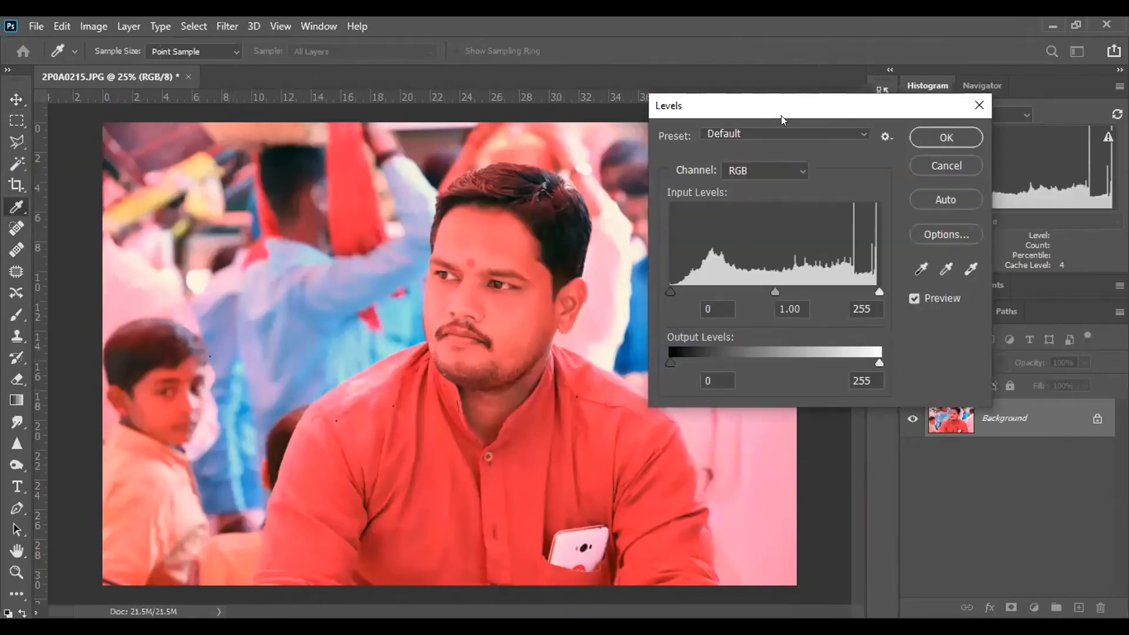
left_click_drag(781, 115, 811, 135)
left_click(865, 153)
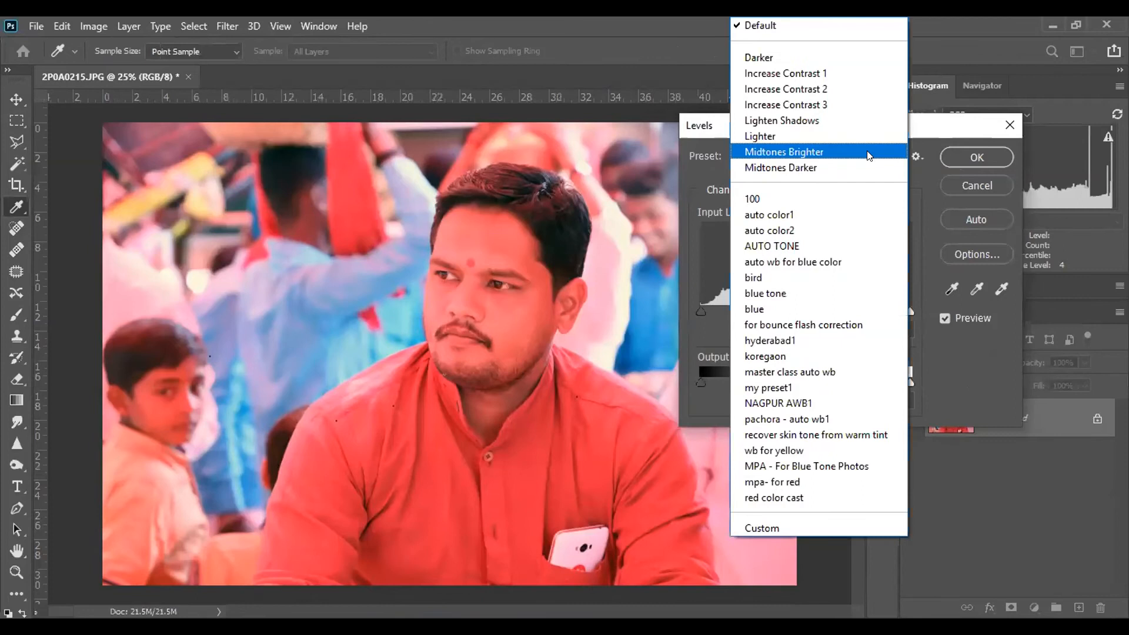
left_click(781, 498)
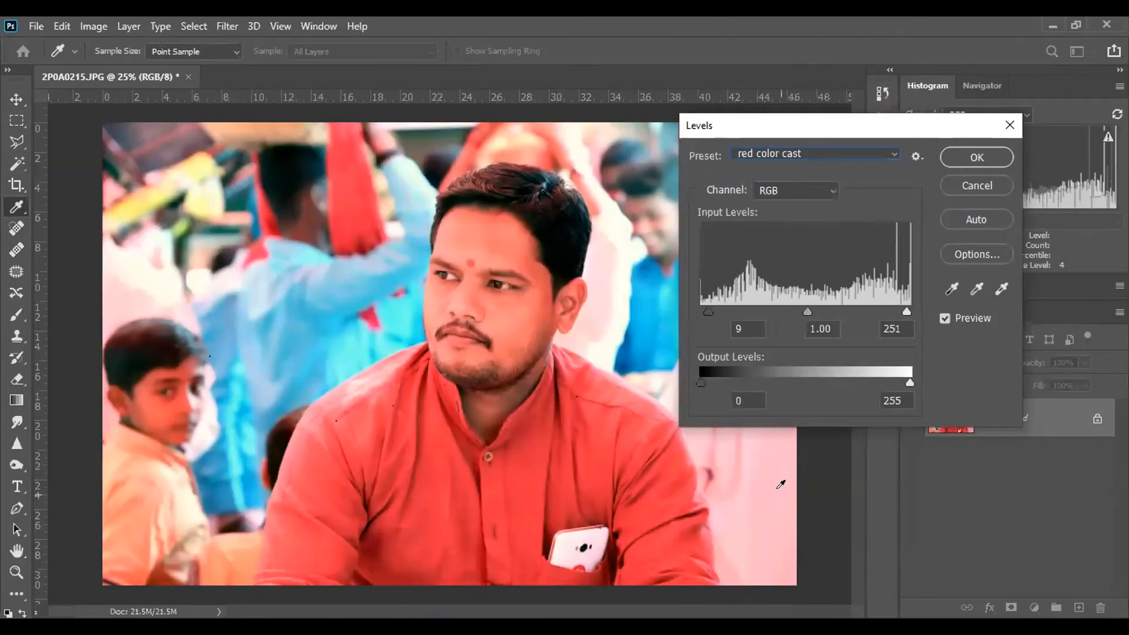
left_click(994, 155)
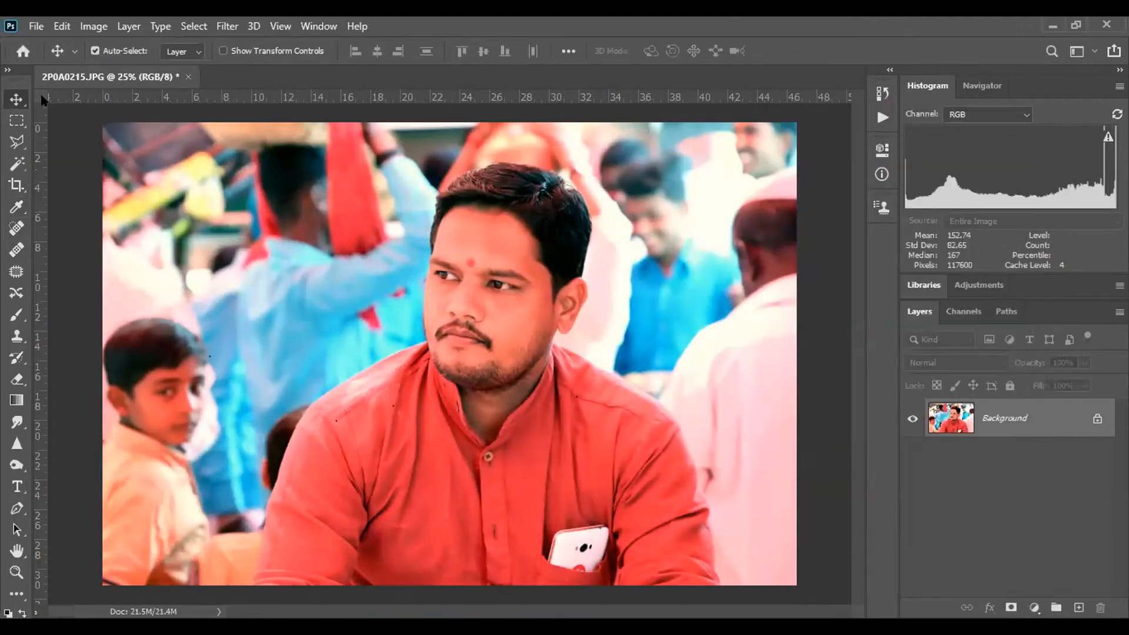
Fade the Levels adjustment to 83% opacity in Normal mode
left_click(62, 27)
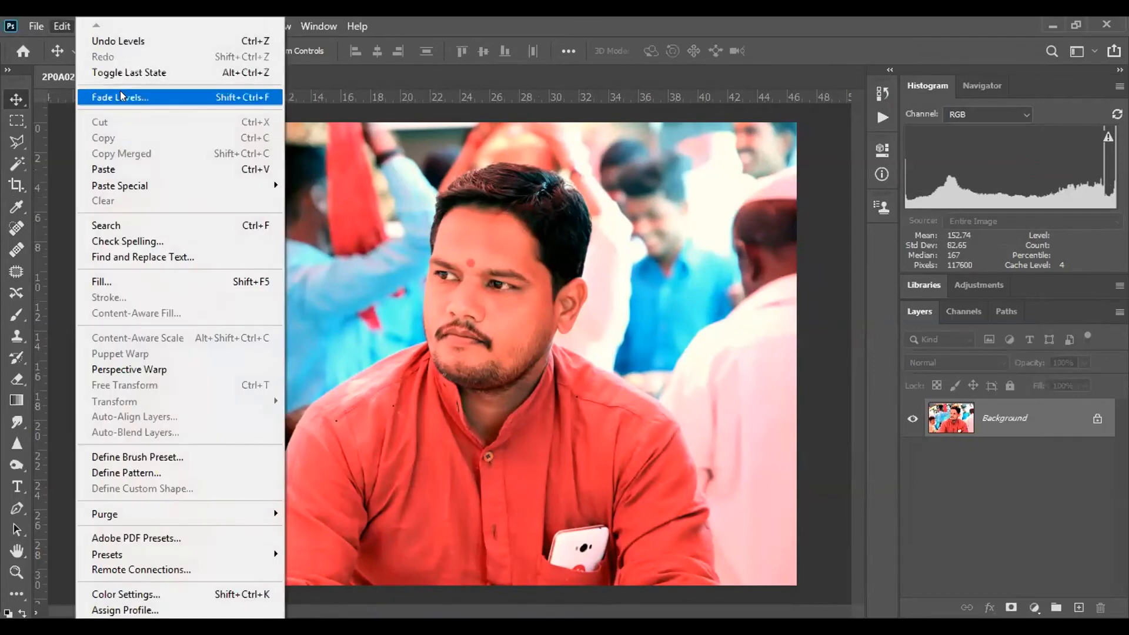
left_click(122, 95)
scroll(985, 157, "down", 8)
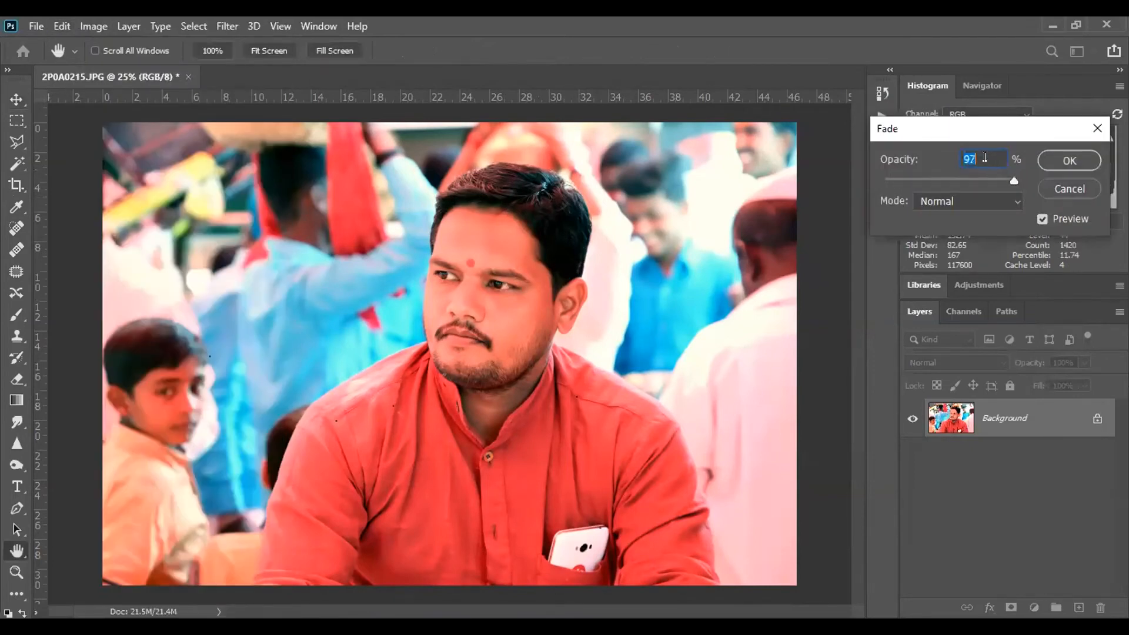
scroll(985, 156, "down", 7)
scroll(985, 157, "down", 2)
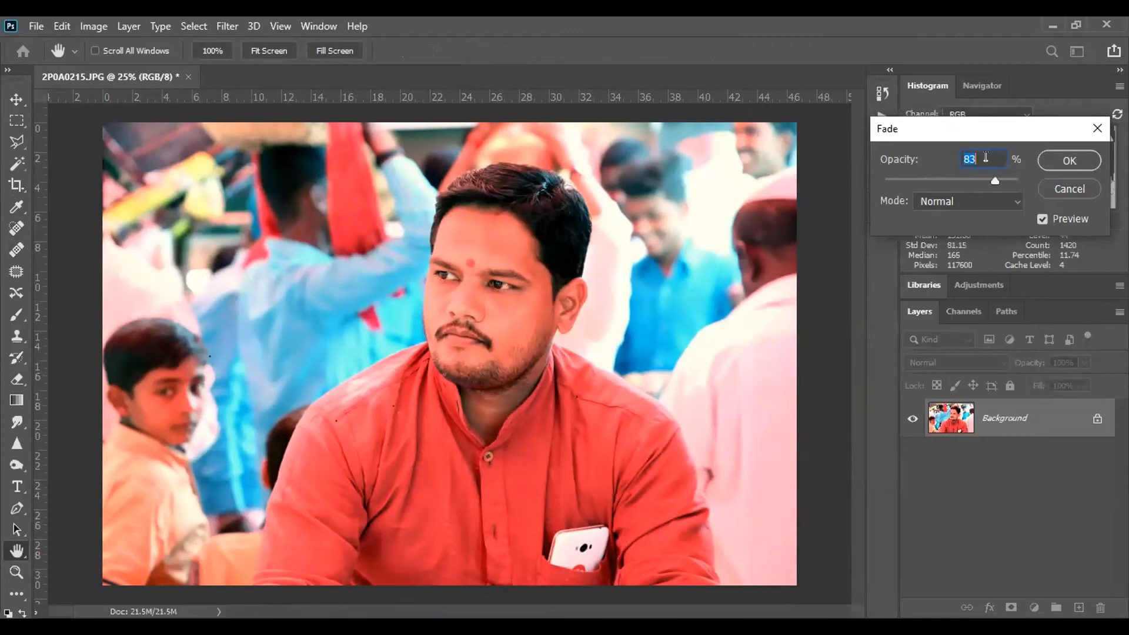
left_click(1070, 160)
key("v")
key("ctrl+plus")
key("ctrl+minus")
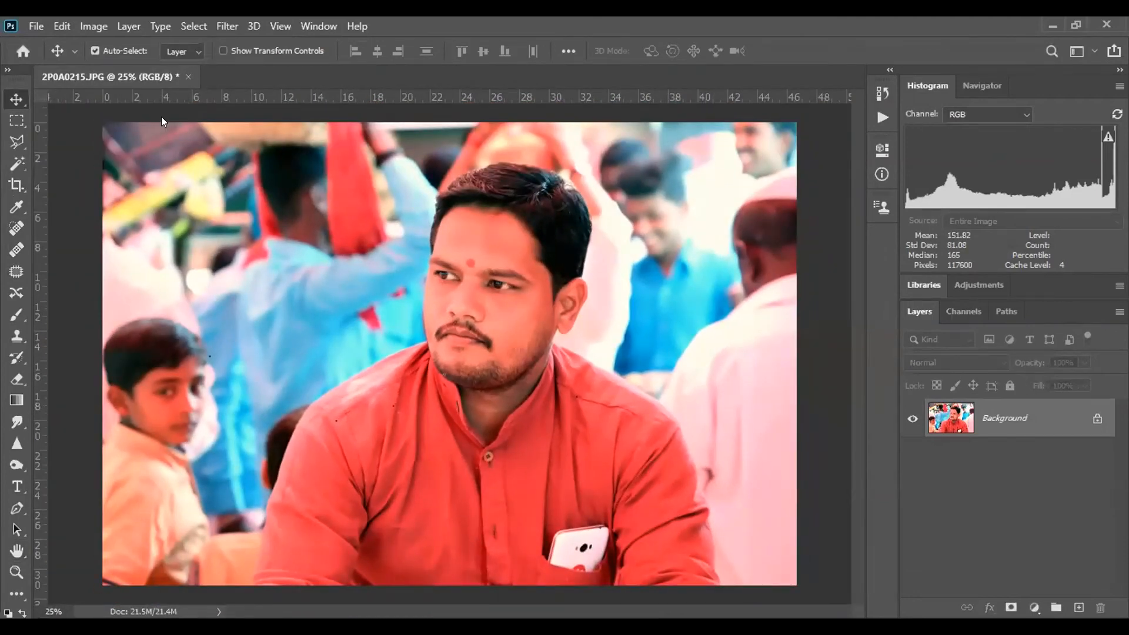
Duplicate the corrected image and arrange both documents side by side at 16.67% zoom with the seated man in view
right_click(290, 121)
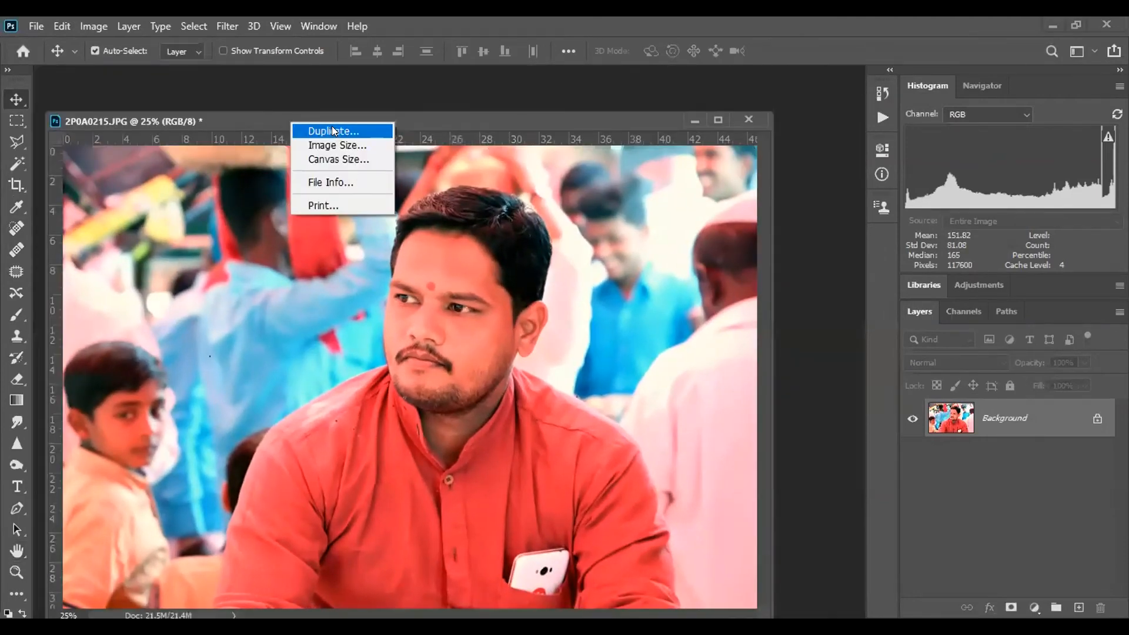
left_click(332, 130)
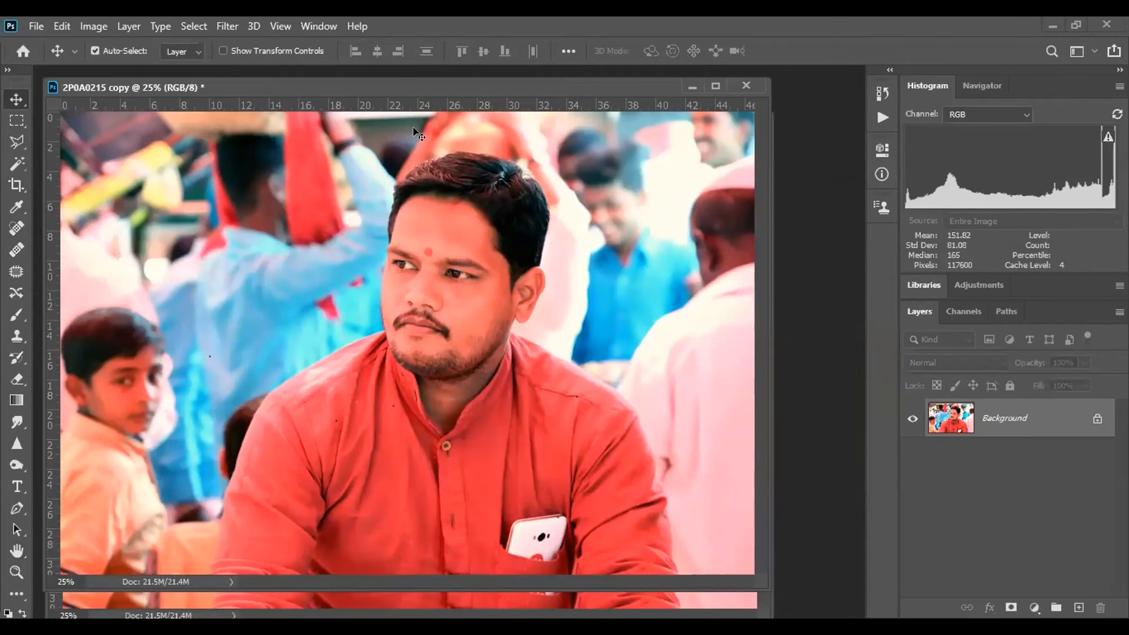
left_click(280, 26)
mouse_move(286, 38)
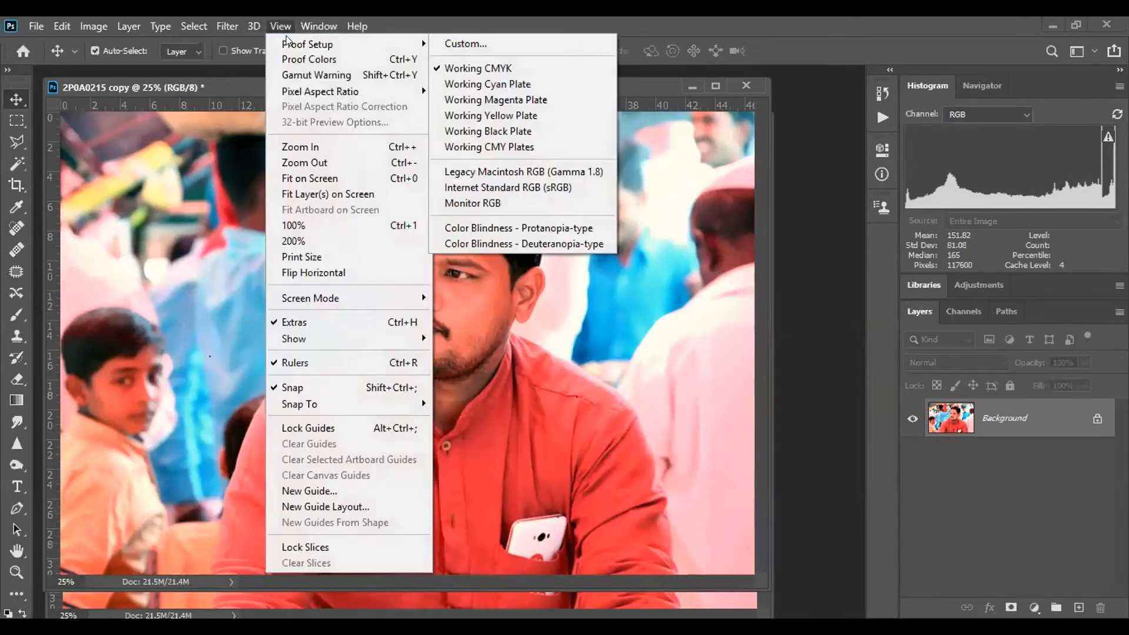
mouse_move(318, 26)
mouse_move(372, 40)
left_click(559, 87)
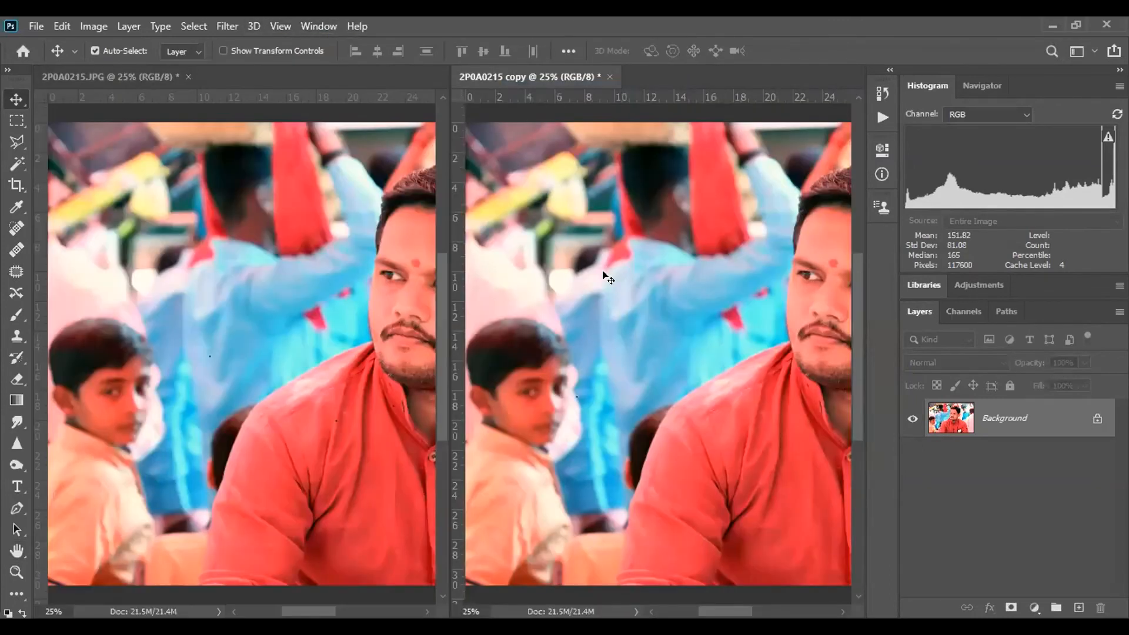
key("ctrl+minus")
left_click_drag(755, 337, 628, 329)
left_click(350, 330)
key("ctrl+minus")
left_click_drag(401, 364, 350, 358)
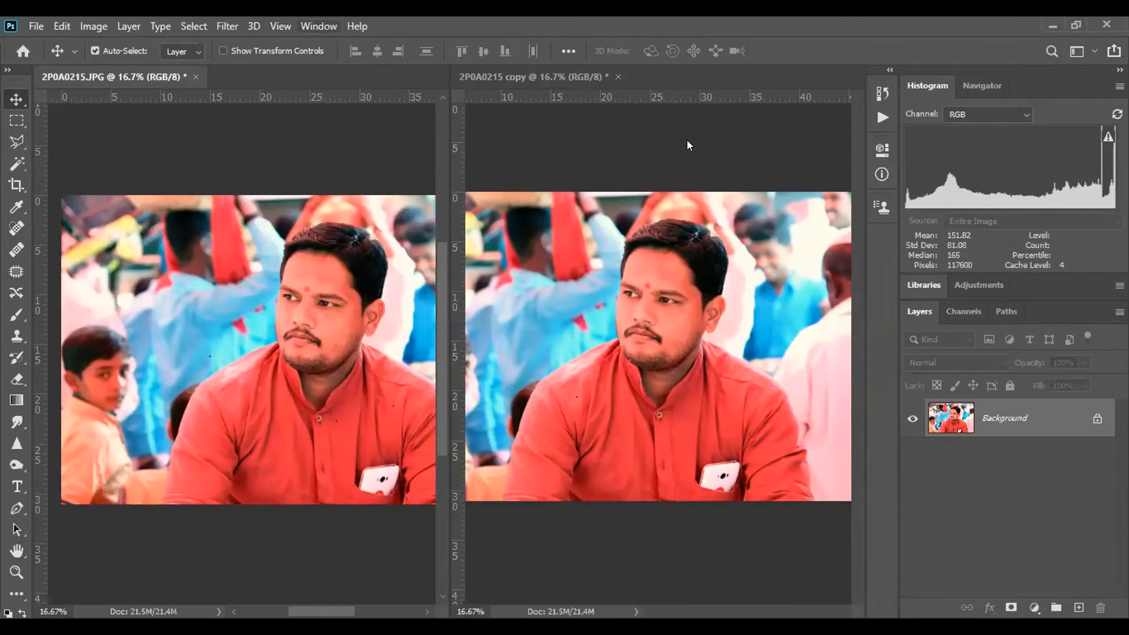
Revert 2P0A0215.JPG to its opening snapshot in the history, leaving the duplicate as the corrected version
left_click(318, 25)
left_click(391, 322)
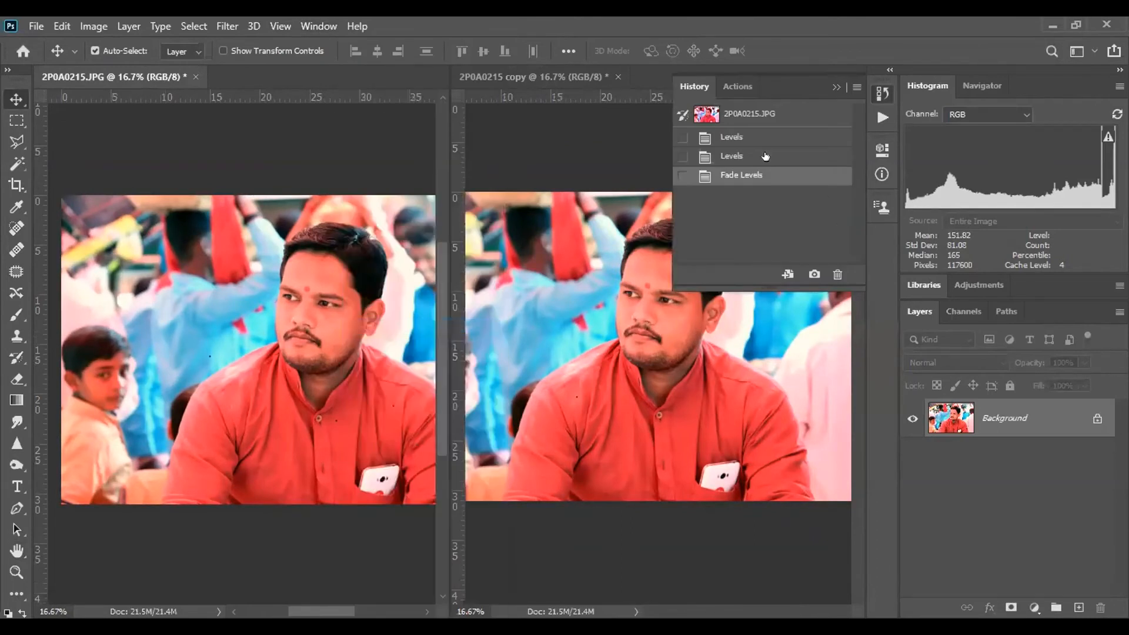
left_click(735, 115)
left_click(836, 86)
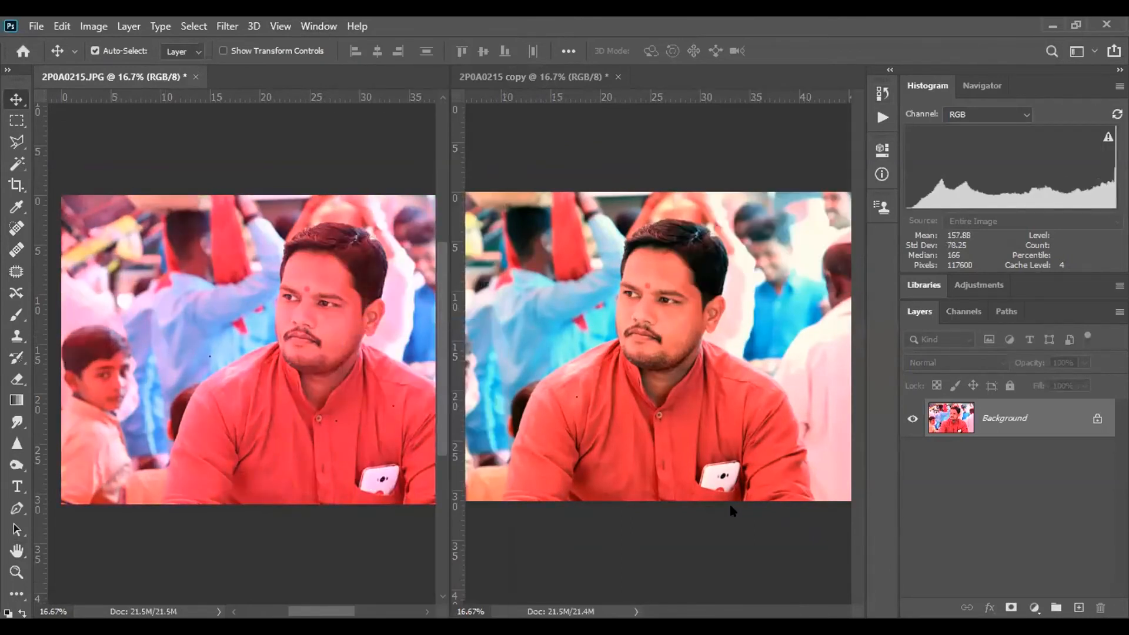
Compare the seated man's face in the original and the corrected copy at 33.33% zoom
left_click(678, 319)
key("ctrl+plus")
key("ctrl+plus")
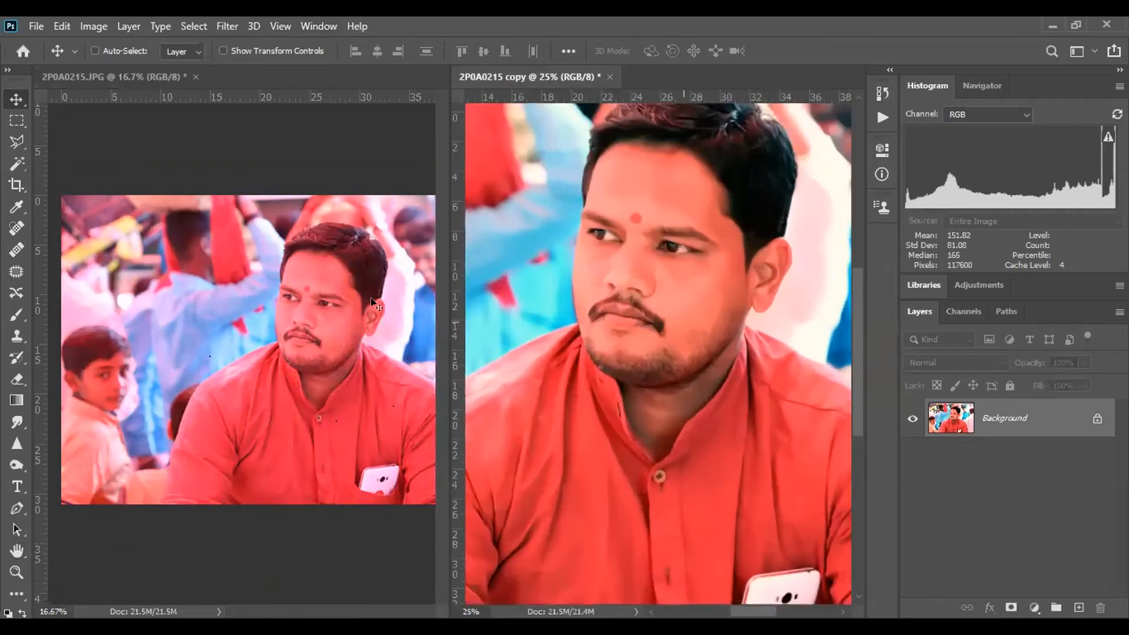
left_click(375, 304)
key("ctrl+plus")
key("ctrl+plus")
left_click_drag(378, 264, 271, 277)
left_click_drag(680, 261, 673, 289)
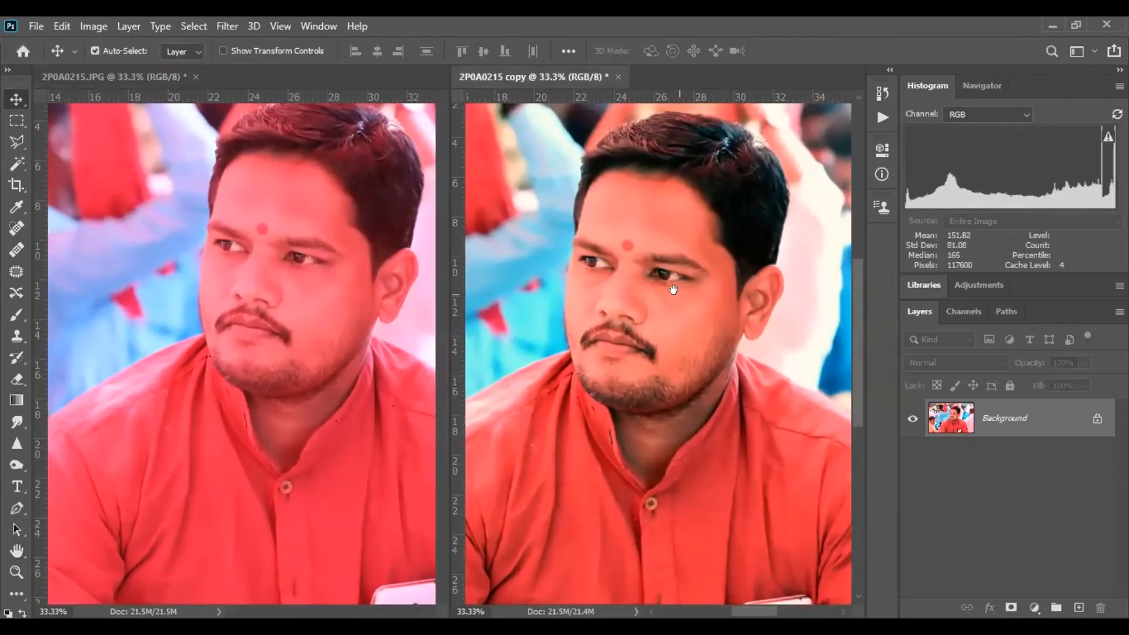
Open boat-3371428 from the download folder and maximize its document window
left_click_drag(296, 312, 290, 329)
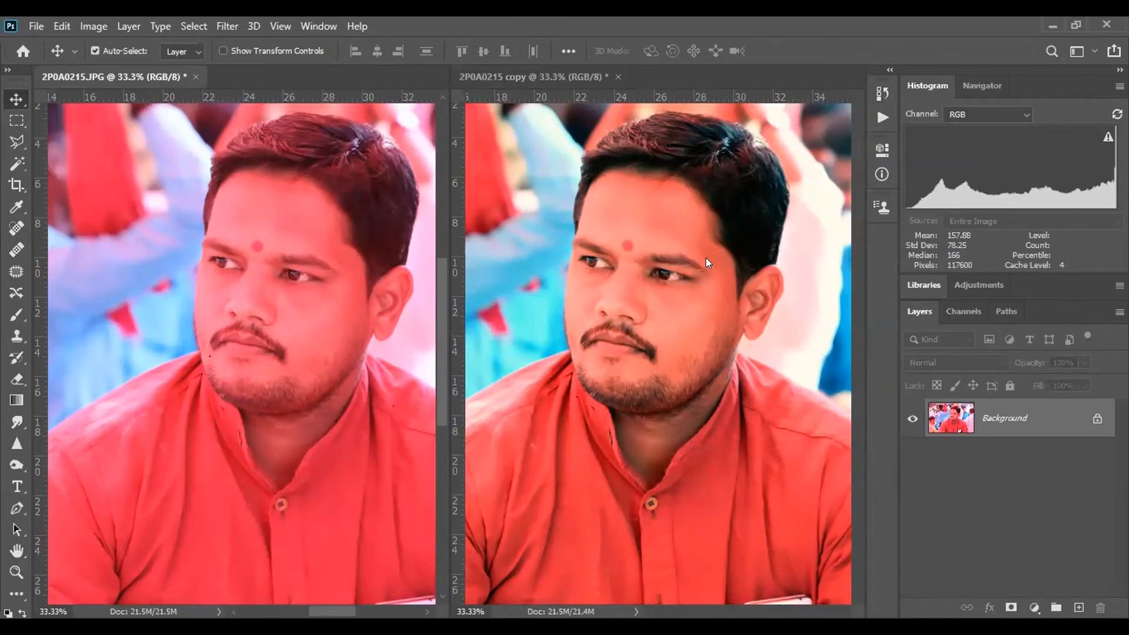
key("ctrl+o")
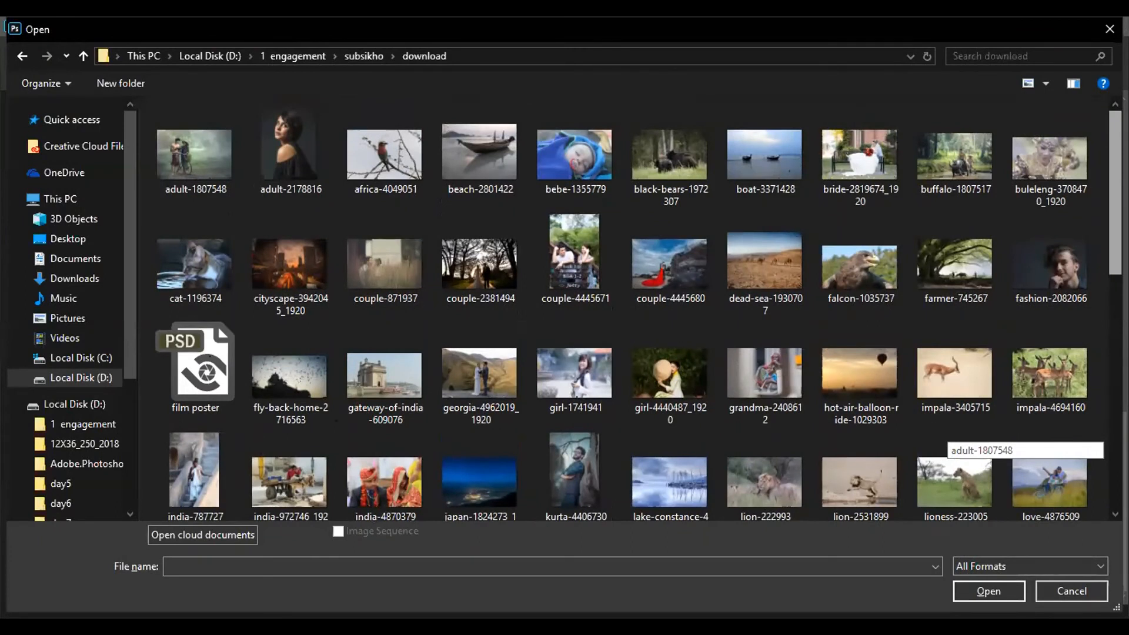
scroll(940, 438, "down", 5)
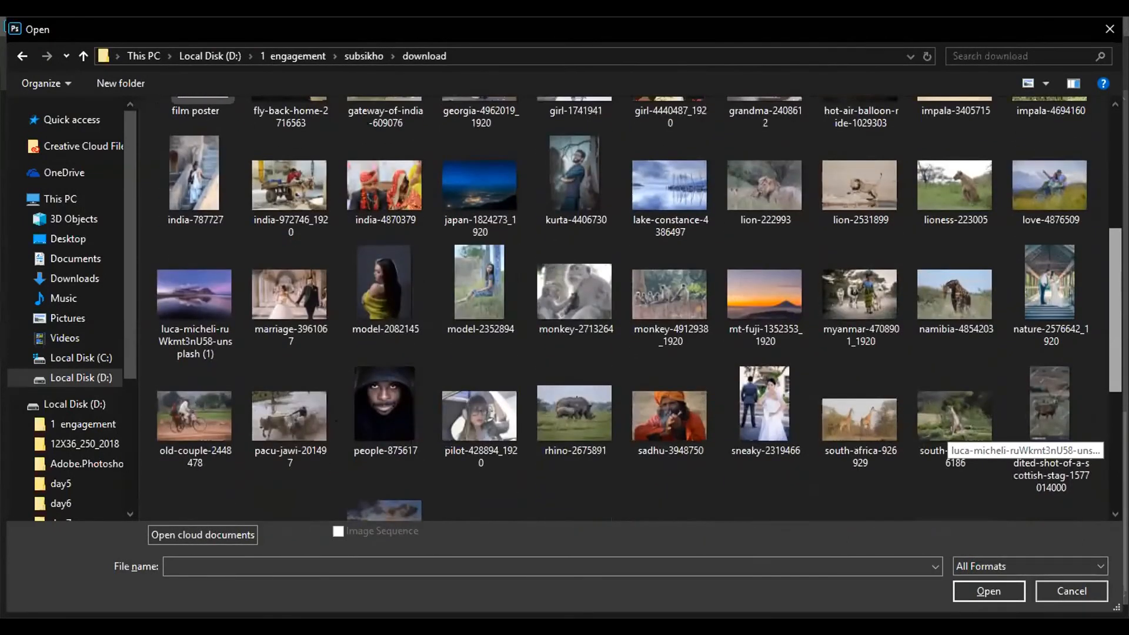
scroll(940, 438, "down", 4)
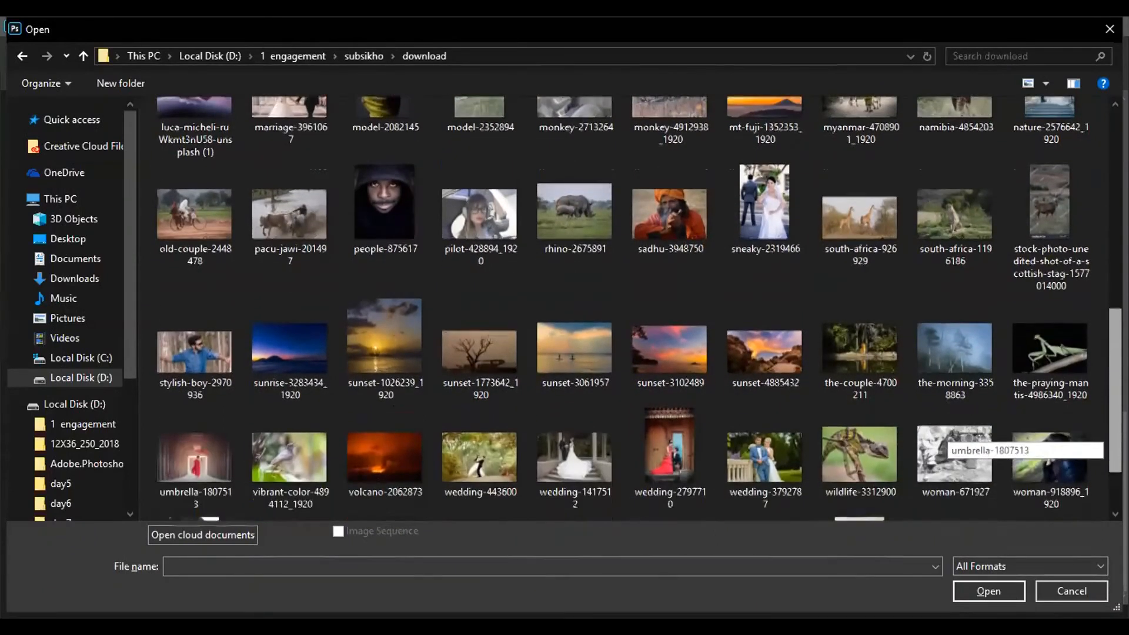
scroll(940, 438, "down", 2)
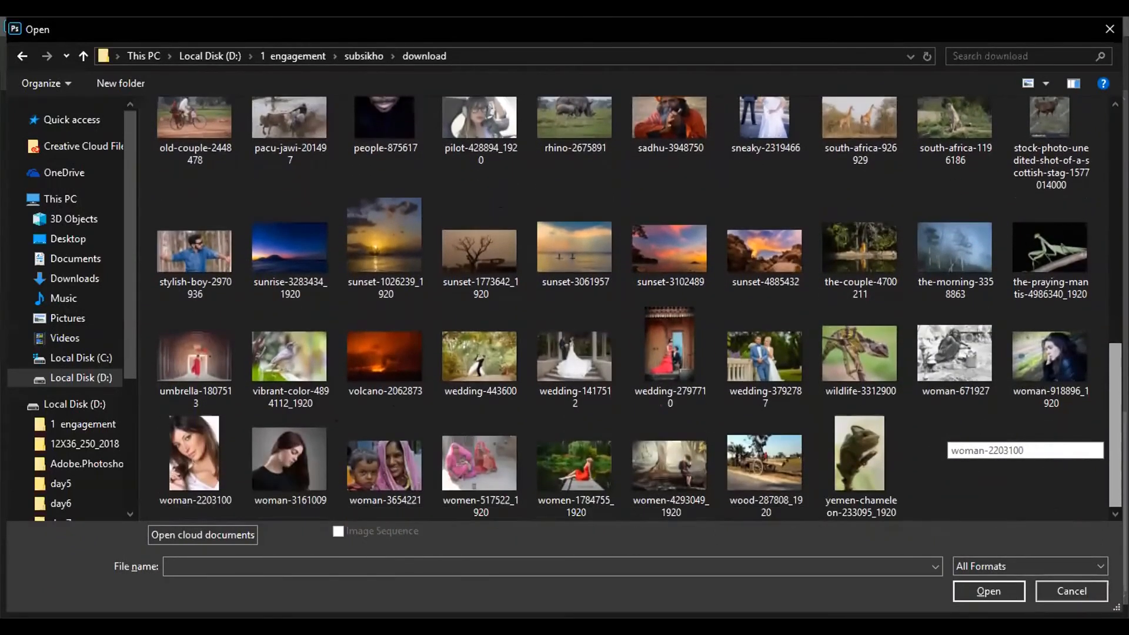
scroll(940, 438, "up", 10)
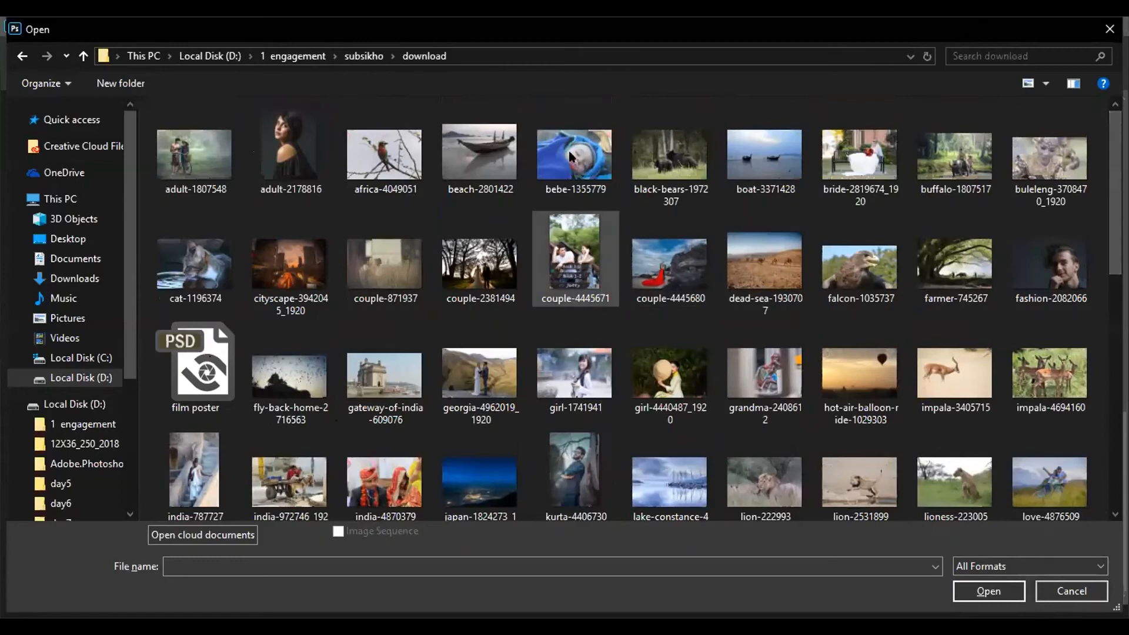
left_click(772, 155)
double_click(771, 156)
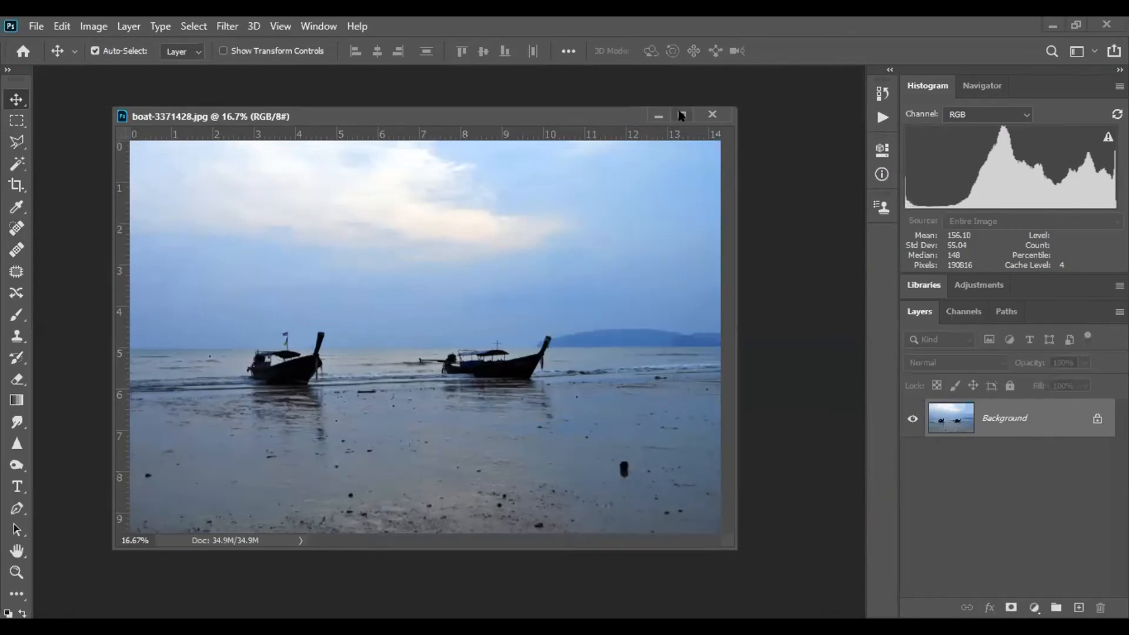
left_click(681, 115)
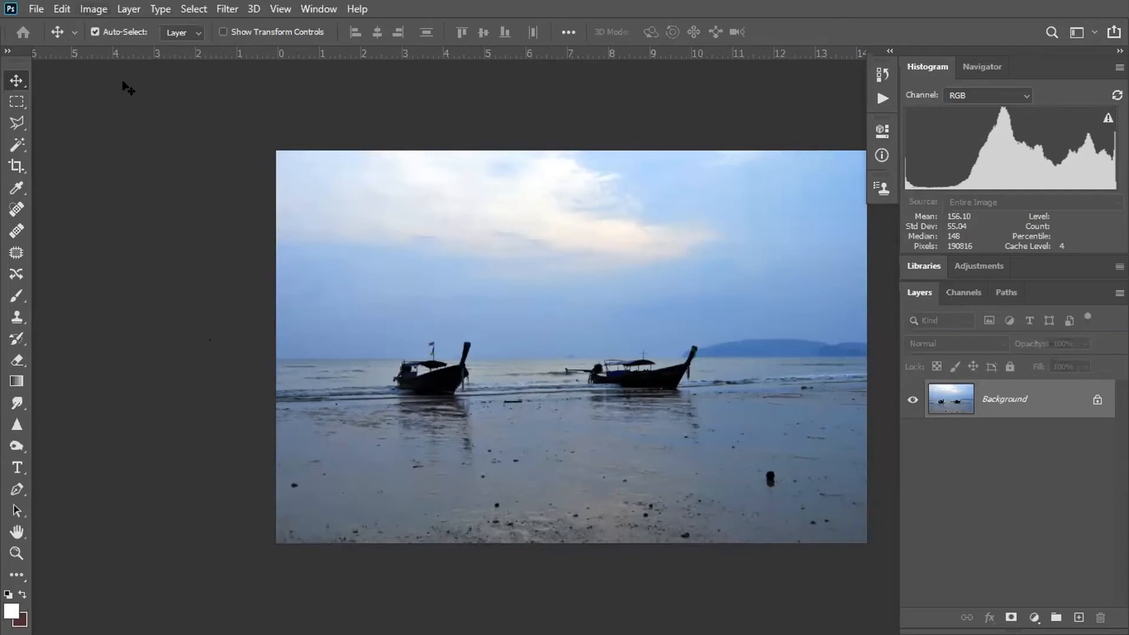
Display the boat image's channels and convert the image to Lab Color mode
key("alt+i")
mouse_move(101, 26)
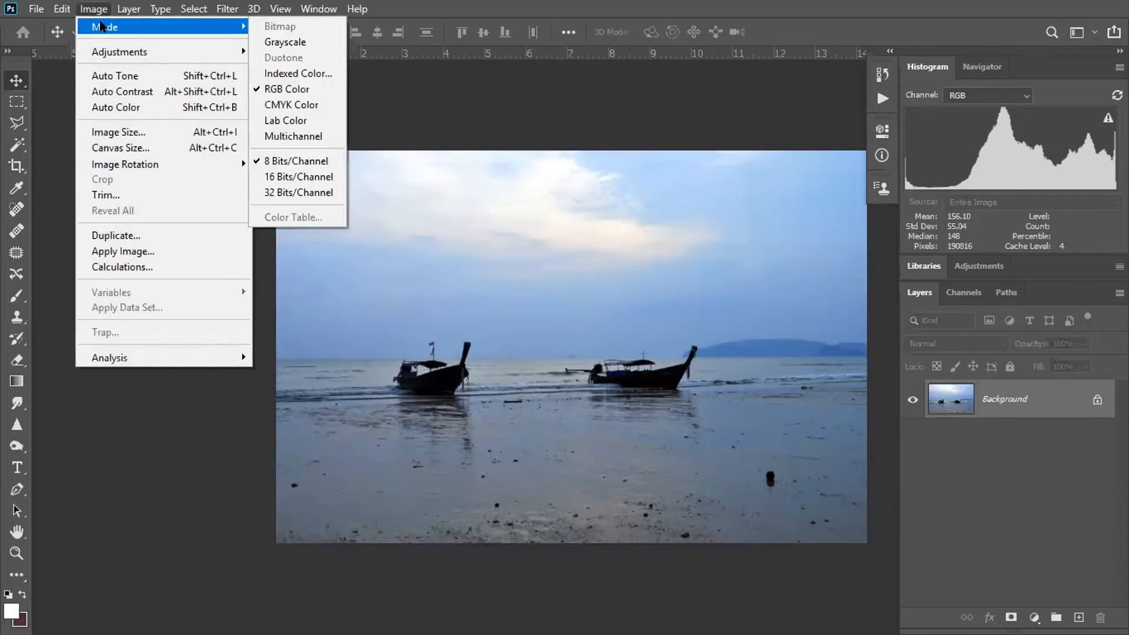
left_click(964, 291)
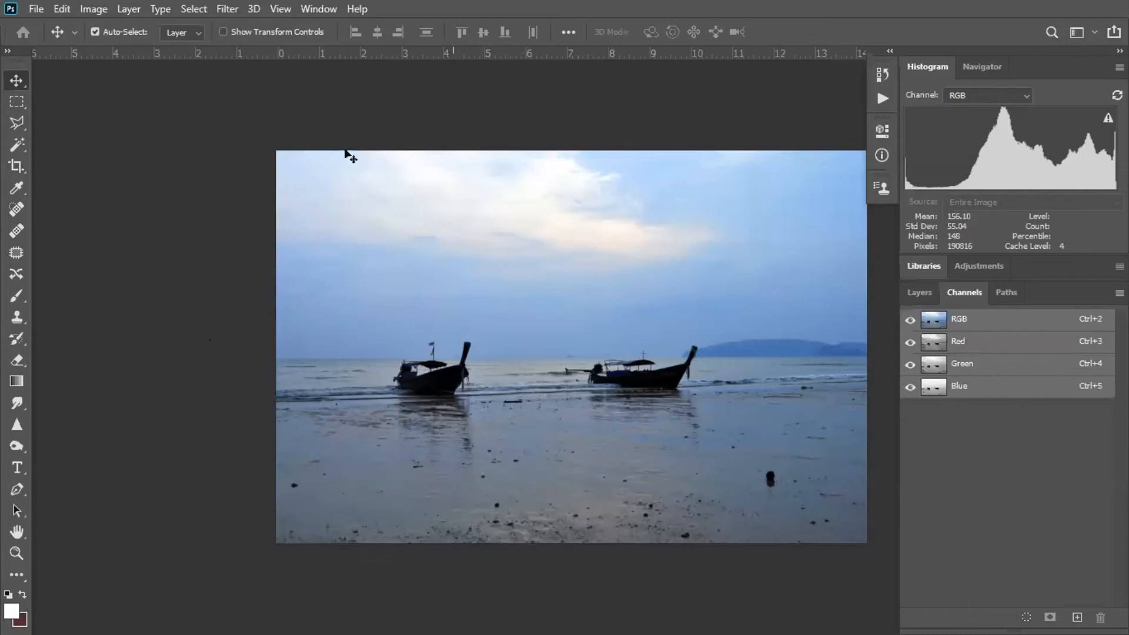
left_click(94, 8)
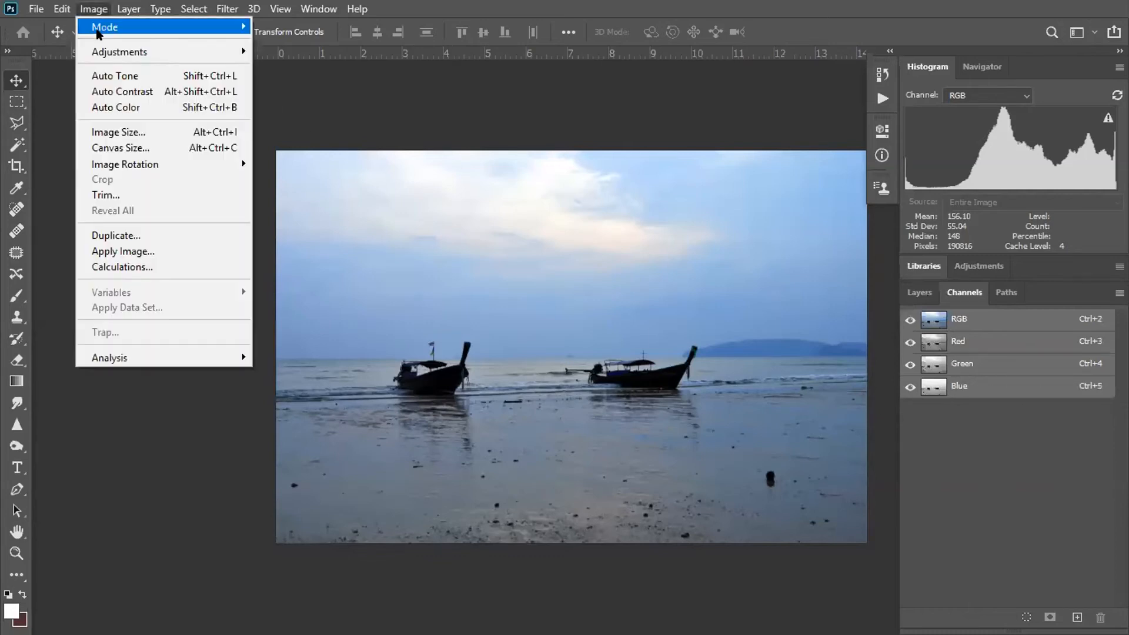
mouse_move(227, 8)
mouse_move(94, 8)
mouse_move(244, 27)
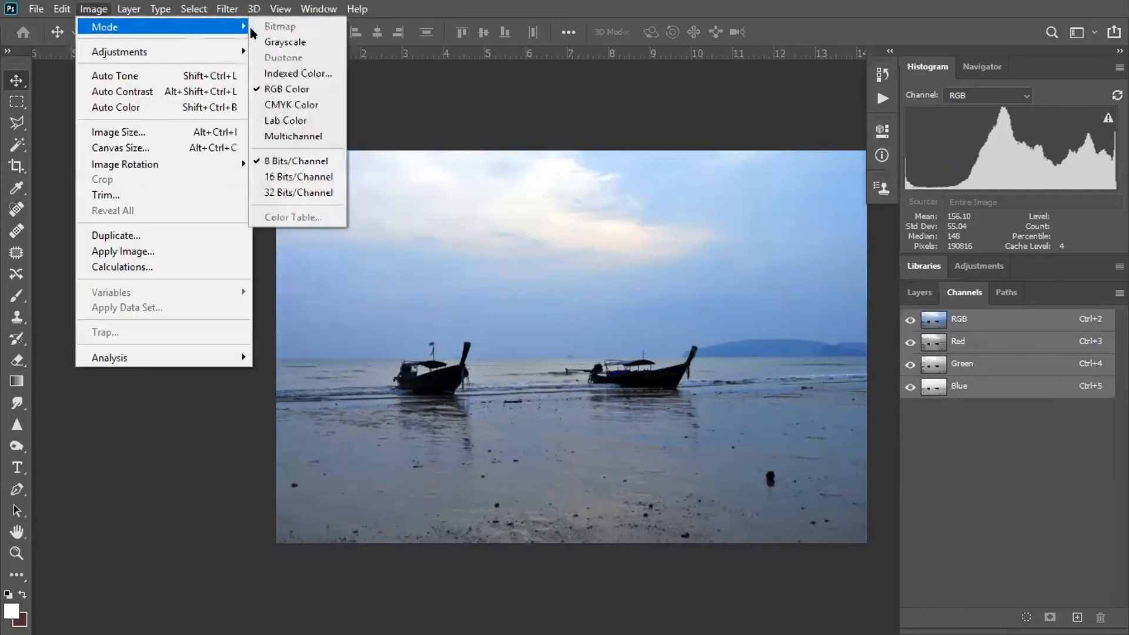
left_click(308, 123)
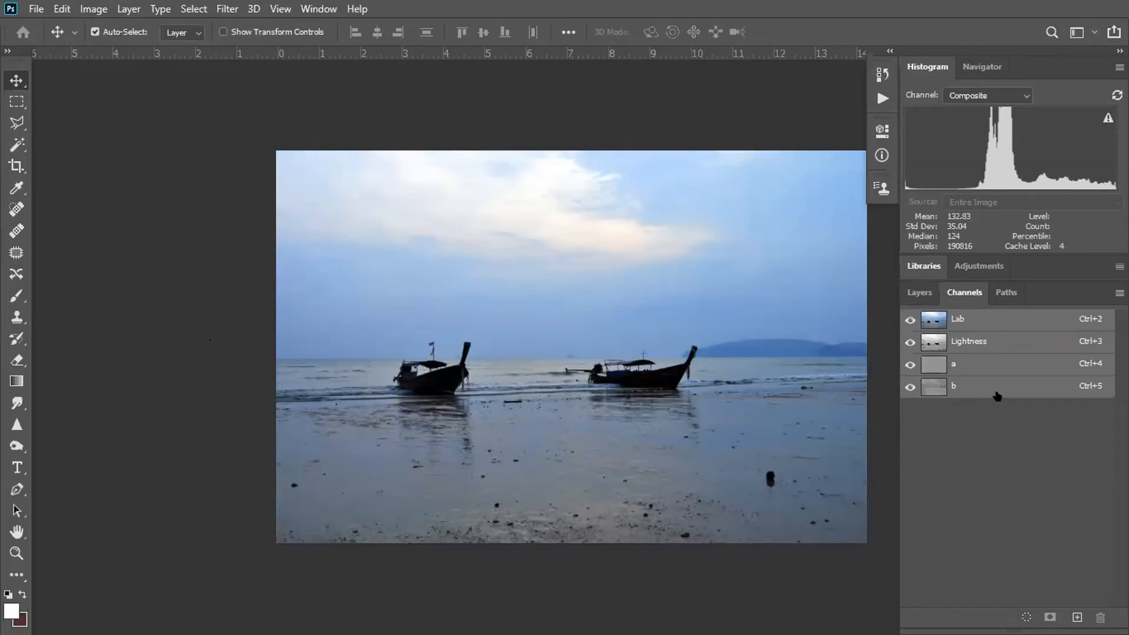
Inspect the Lightness, a and b channels of the boat image individually
left_click(985, 341)
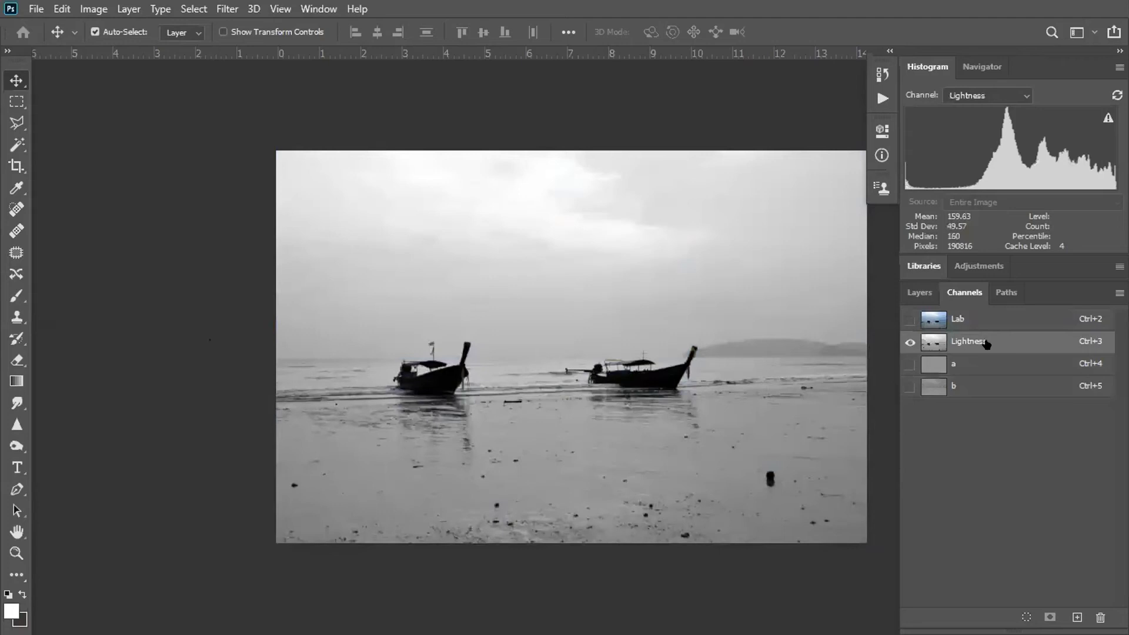
left_click(974, 368)
left_click(976, 389)
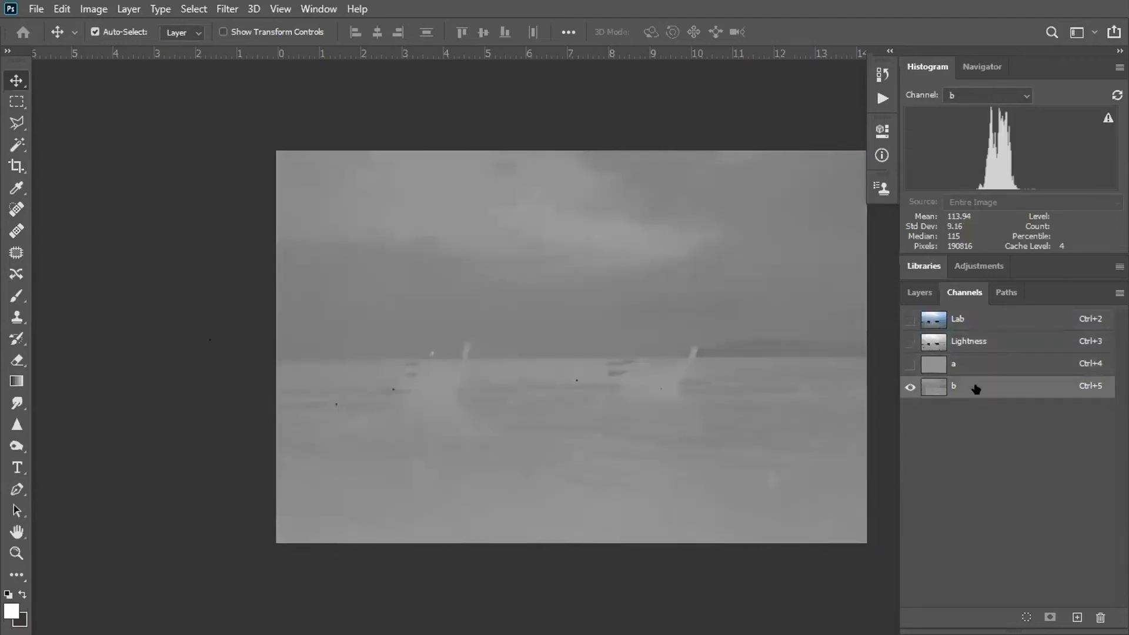
Start a Shadows/Highlights adjustment on the Lightness channel alone, with Shadows amount 0% and Highlights amount 34%, and compare the preview
left_click(976, 340)
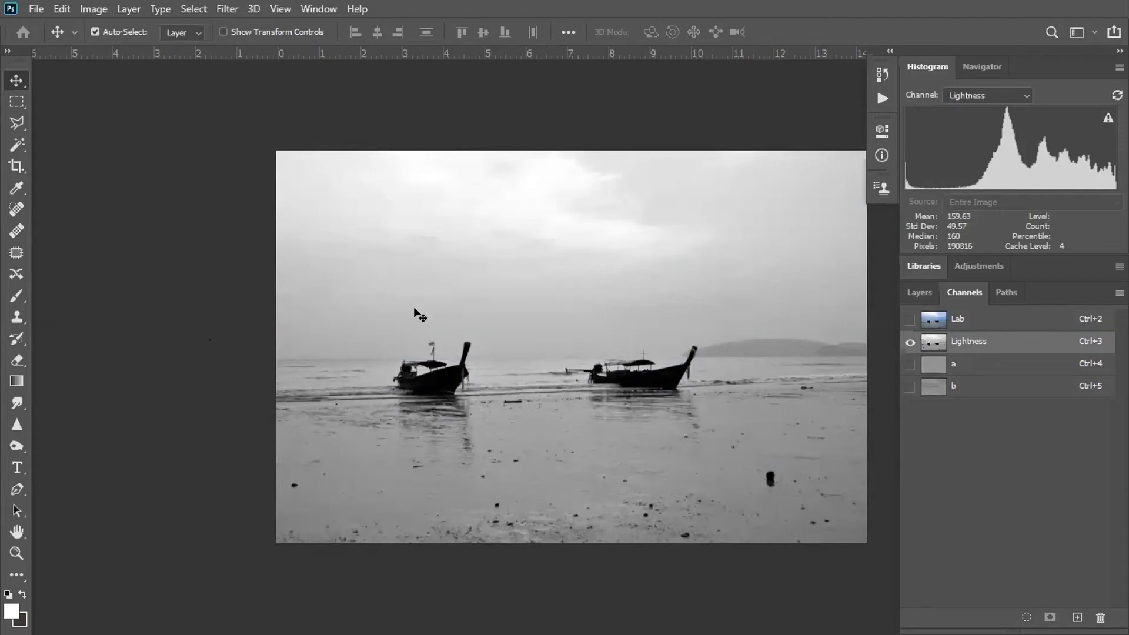
key("alt+i")
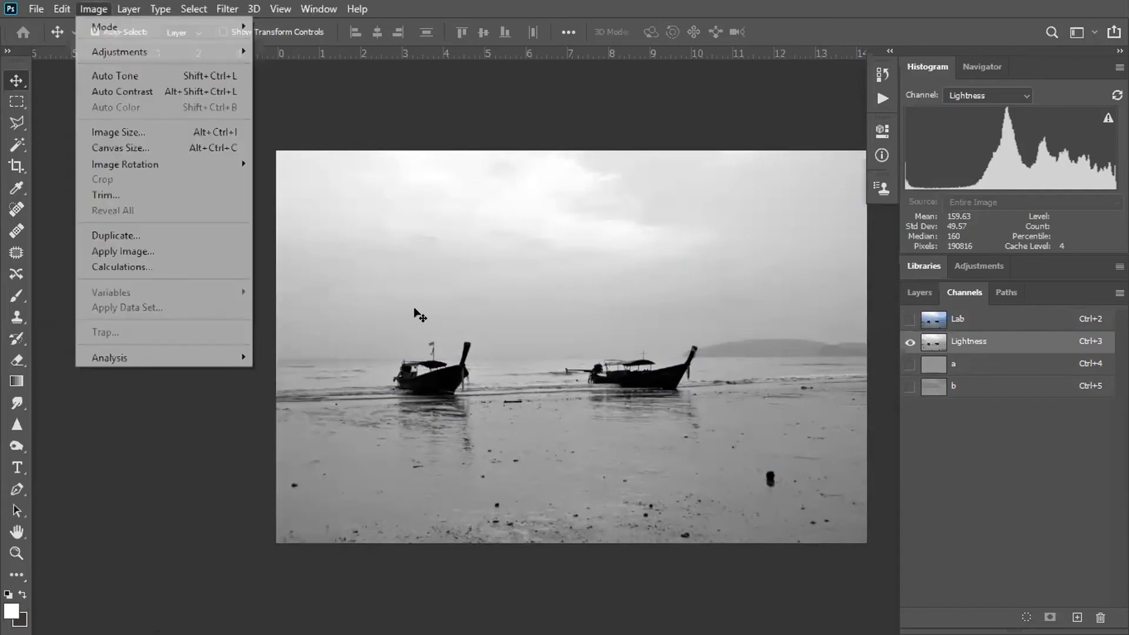
mouse_move(118, 54)
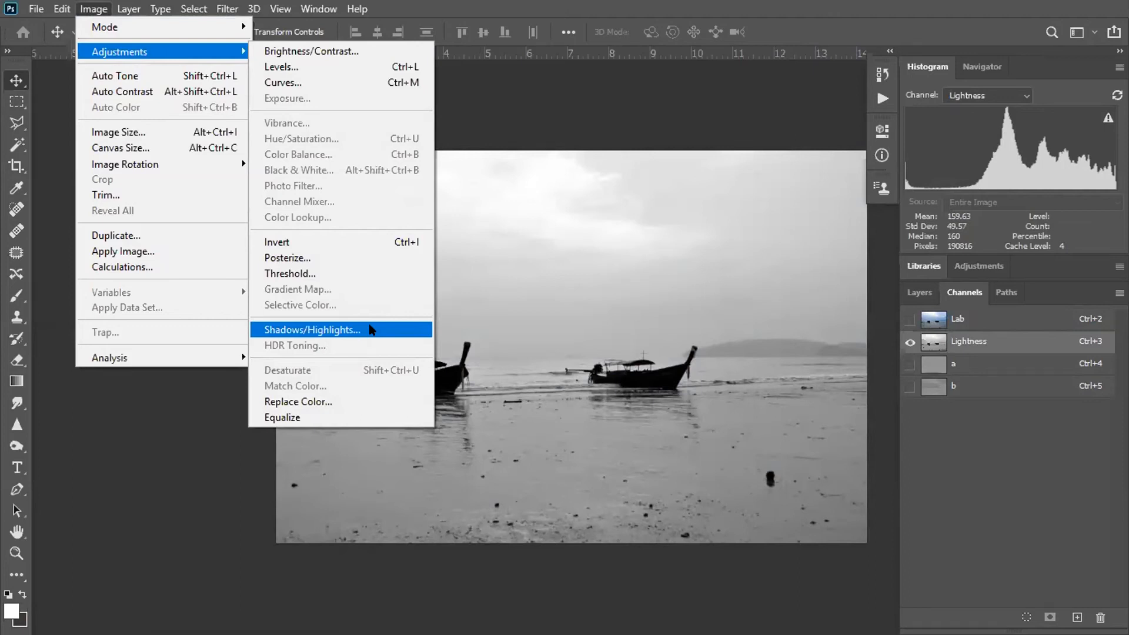
left_click(372, 330)
left_click_drag(829, 101, 972, 132)
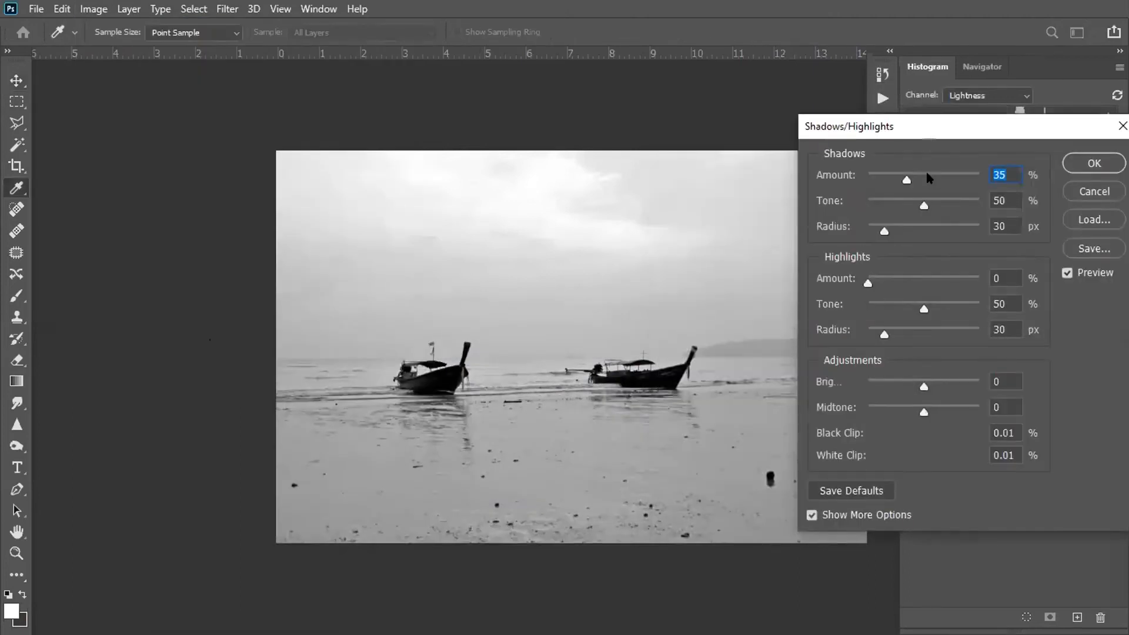
left_click_drag(917, 177, 848, 180)
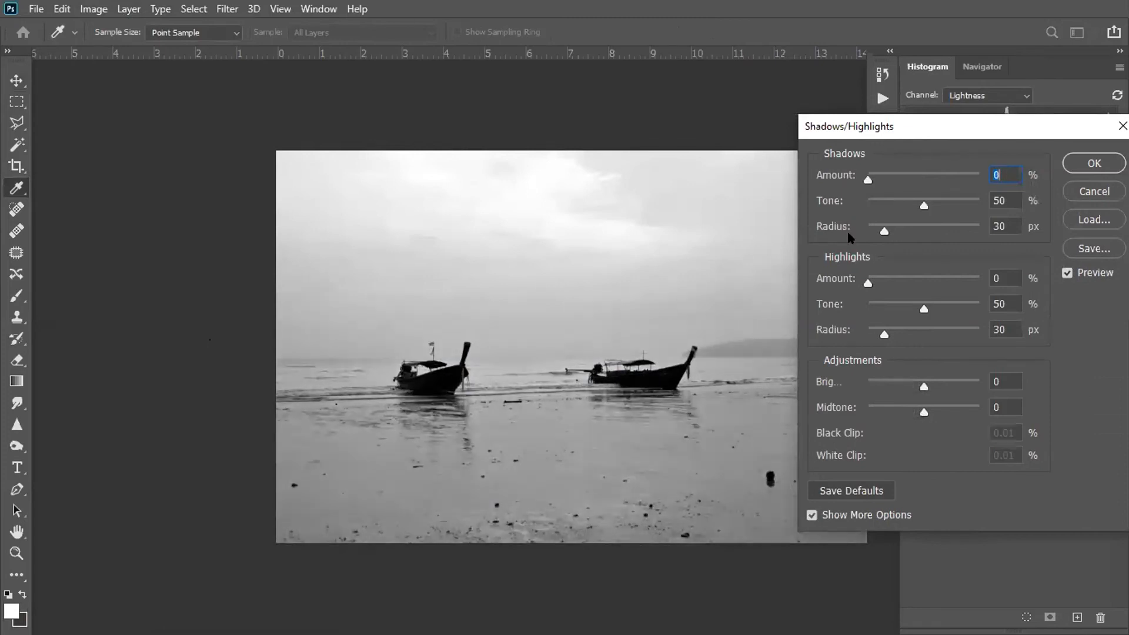
left_click_drag(866, 284, 905, 282)
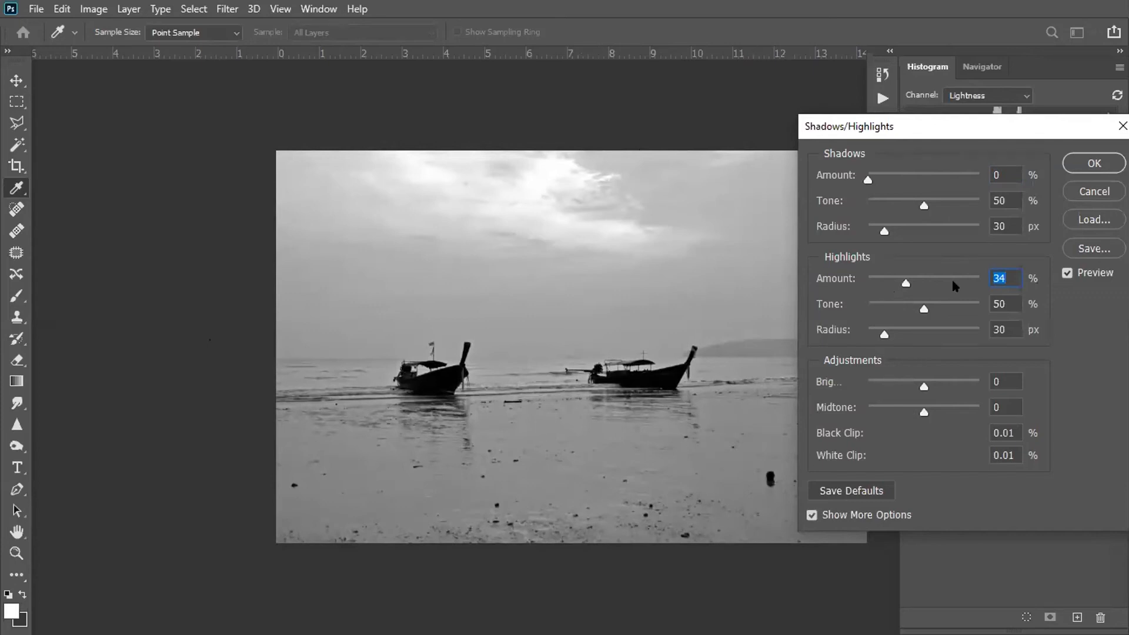
left_click(1069, 274)
left_click(1068, 273)
Set the Midtone adjustment to +56 and apply Shadows/Highlights to the Lightness channel
left_click_drag(920, 412, 951, 410)
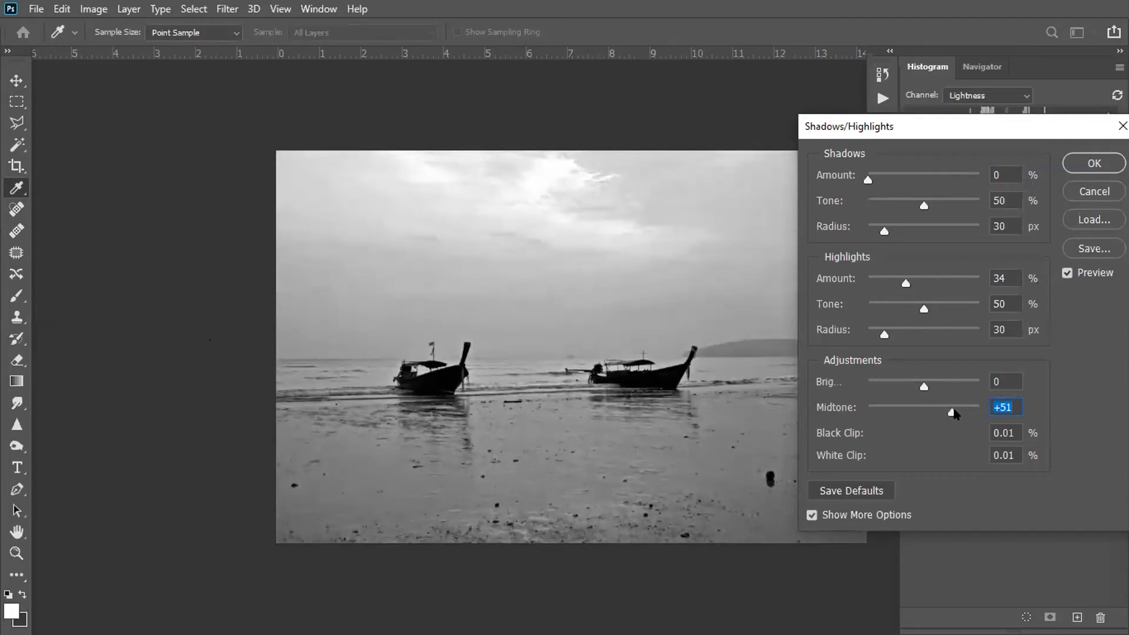
left_click_drag(952, 411, 955, 412)
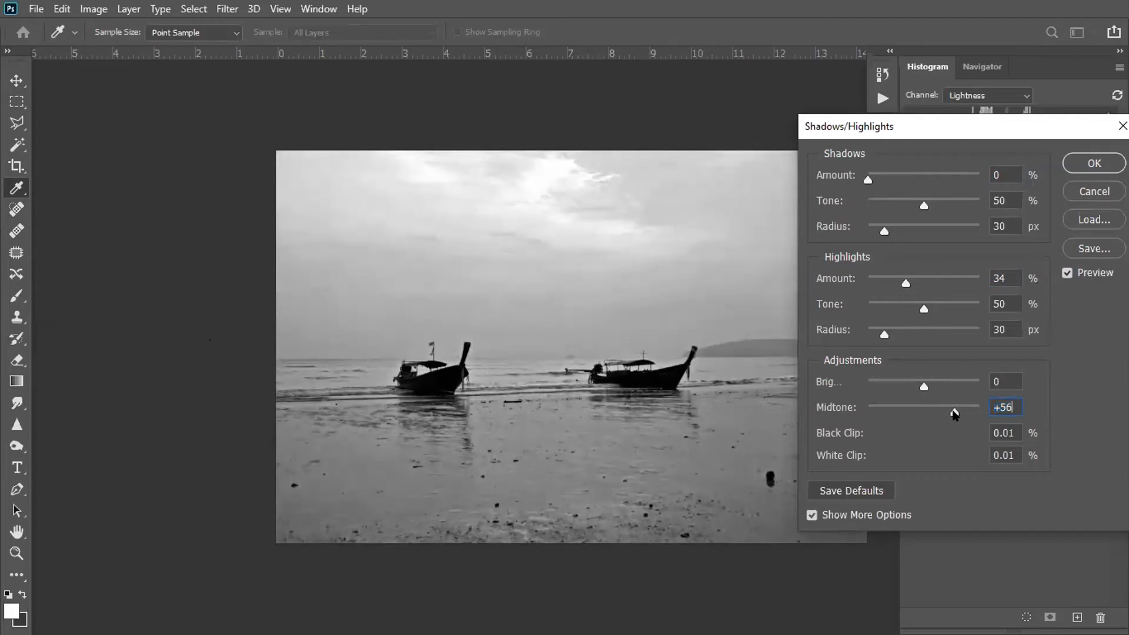
left_click(1101, 165)
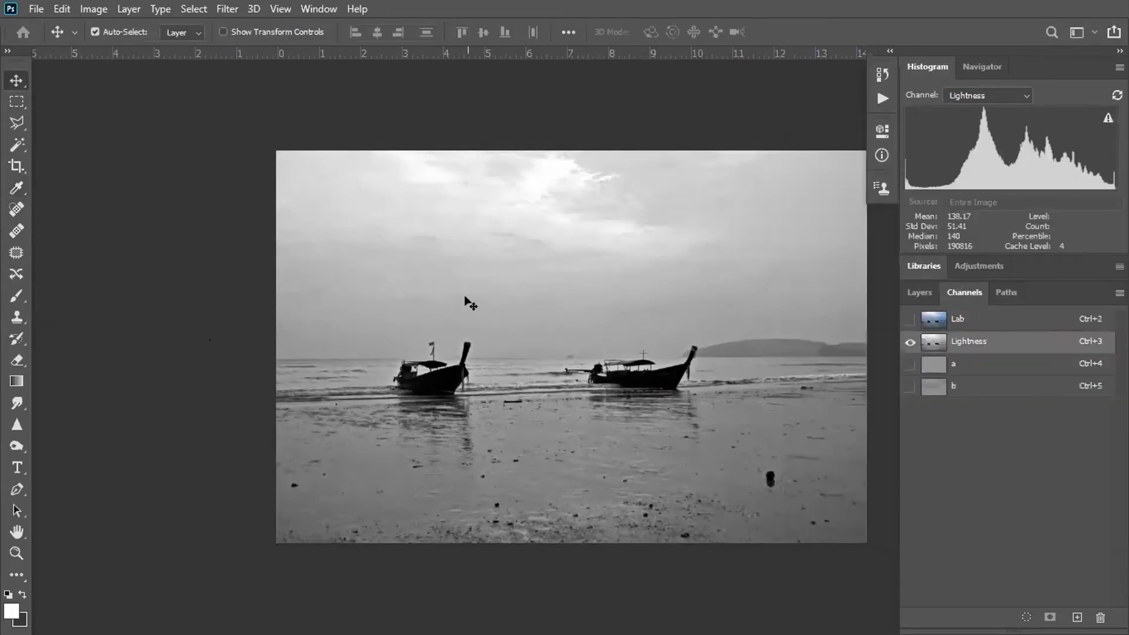
Reselect the composite Lab channel and convert the boat image back to RGB Color mode
left_click(960, 318)
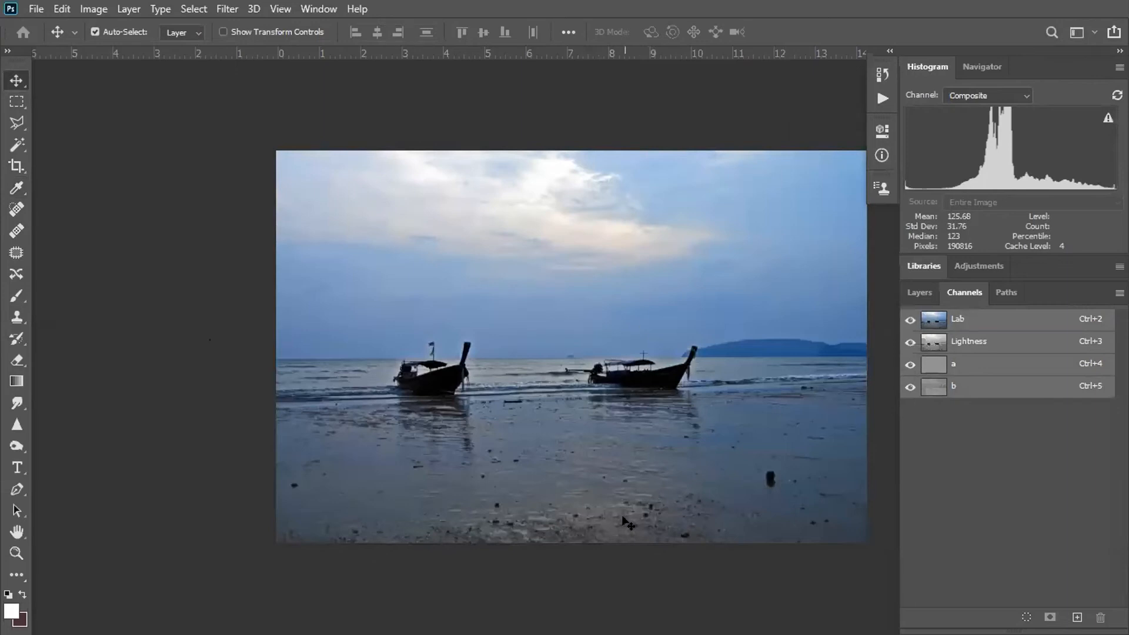
left_click(94, 9)
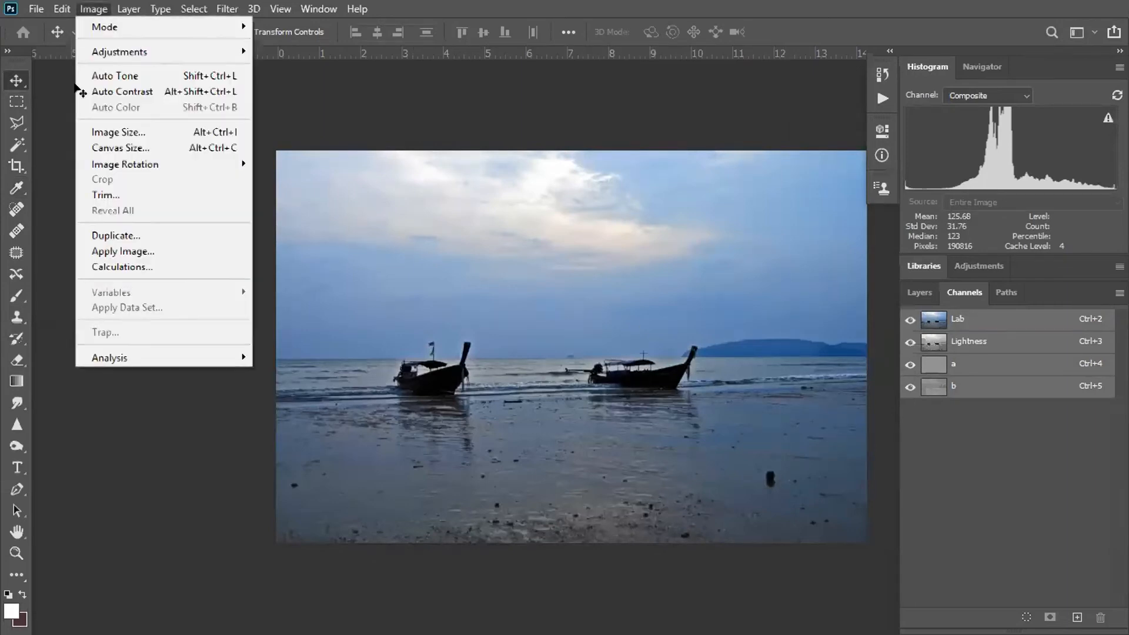
mouse_move(100, 27)
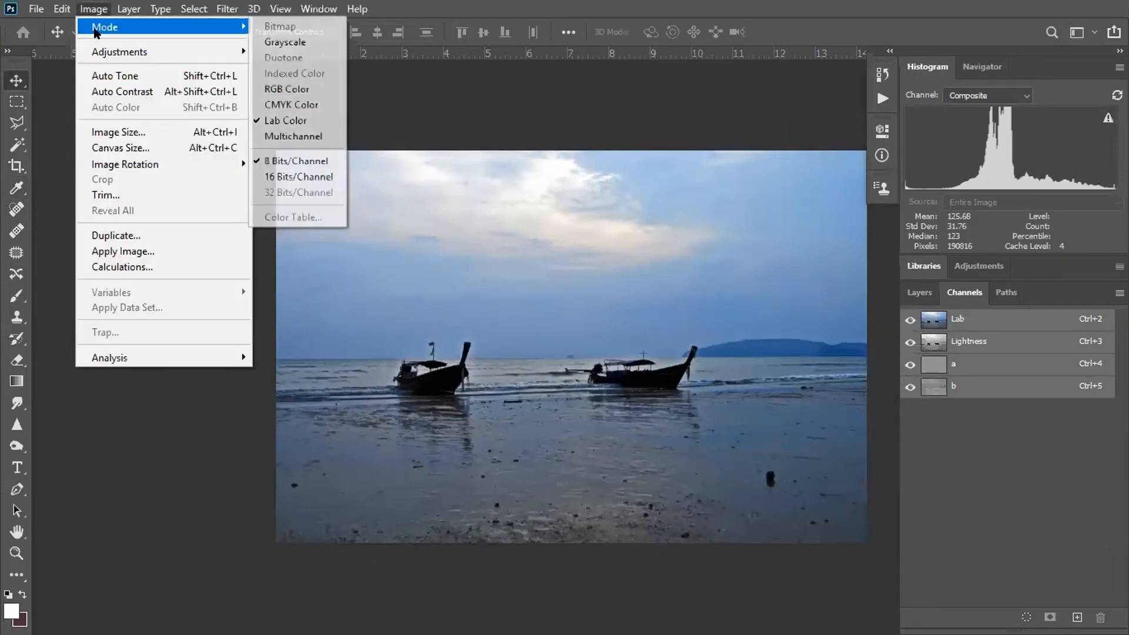
left_click(320, 88)
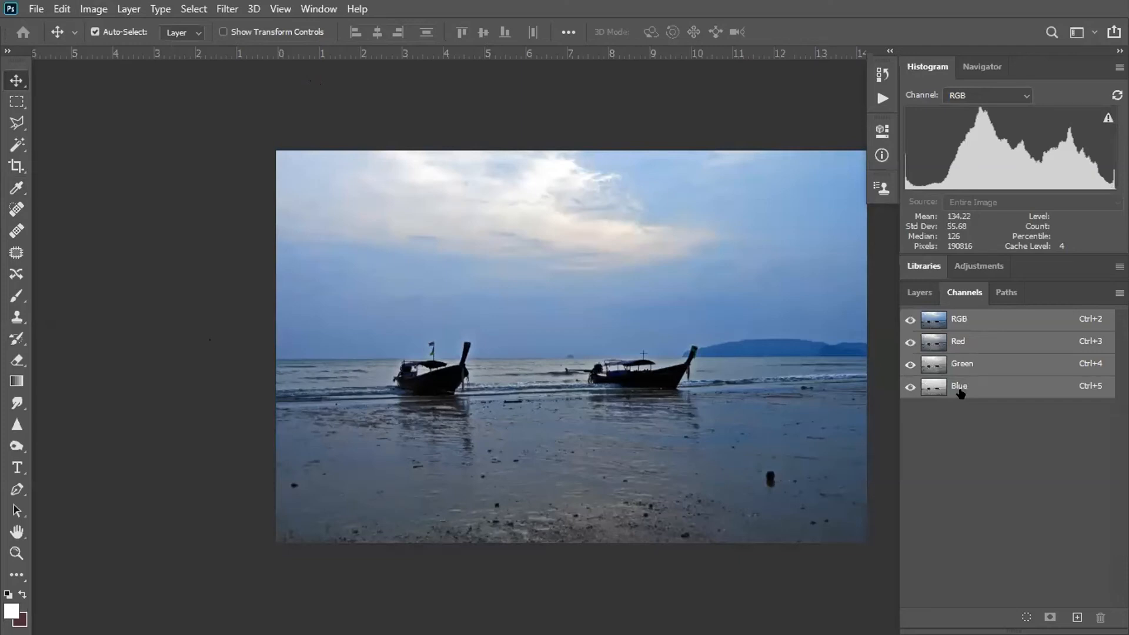
Apply Match Color to the boat image with Color Intensity set to 200
key("alt+i")
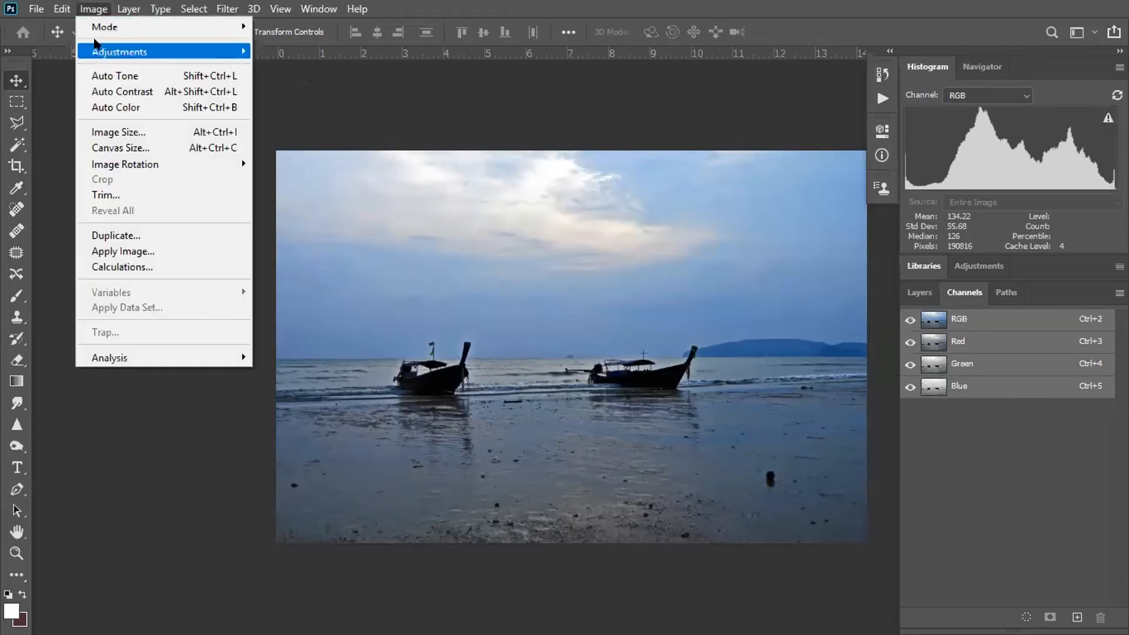
mouse_move(100, 51)
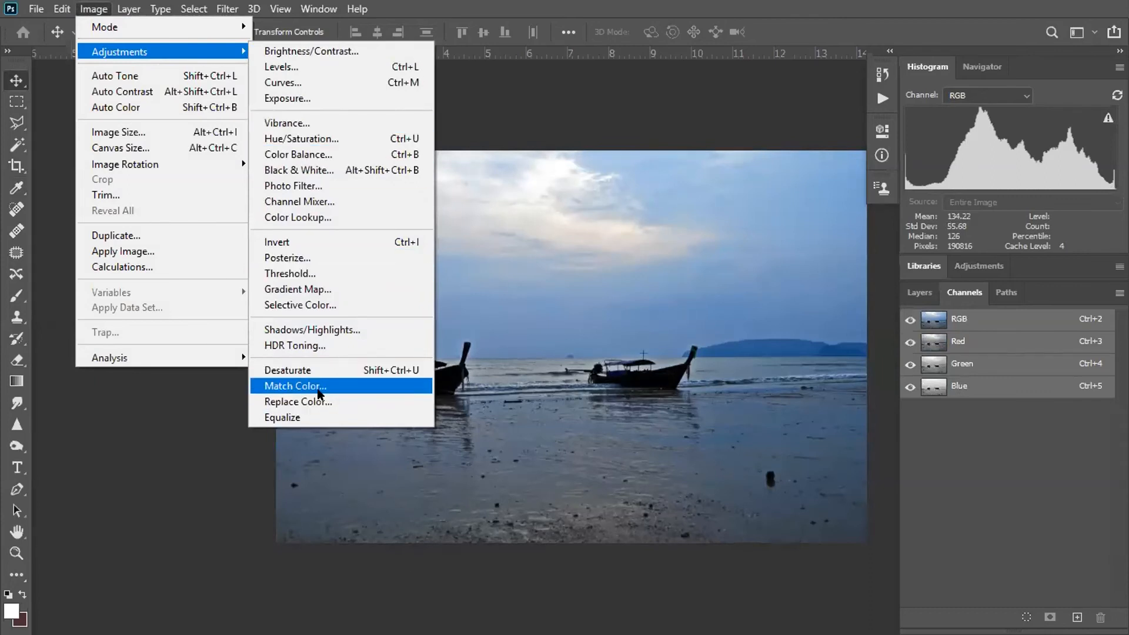
left_click(294, 386)
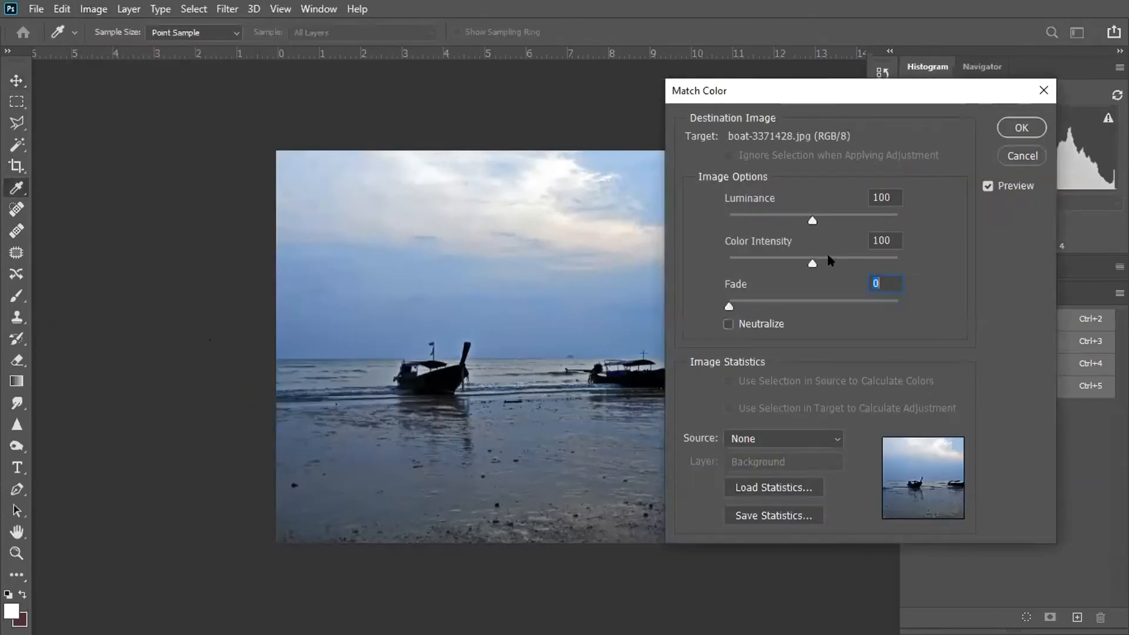
left_click_drag(825, 259, 910, 262)
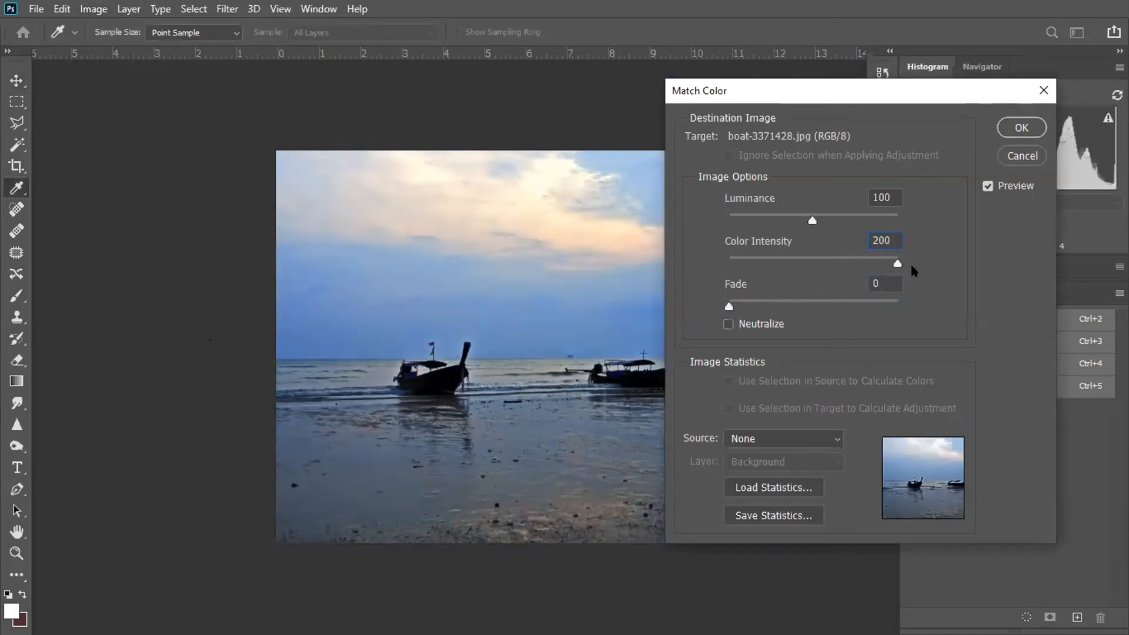
left_click(1020, 127)
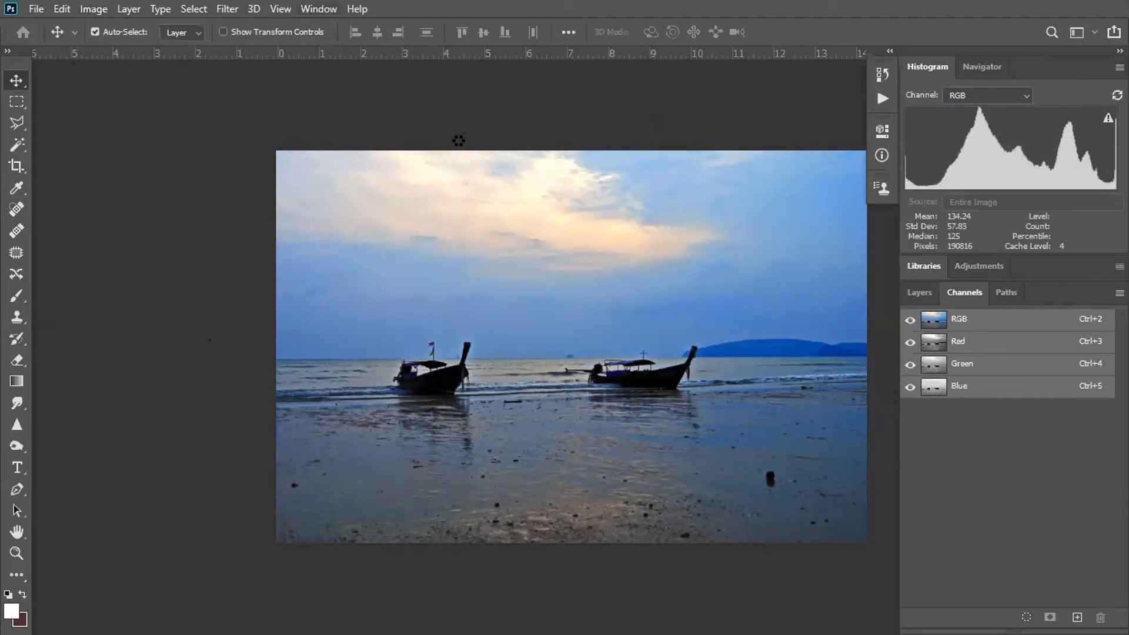
left_click(319, 8)
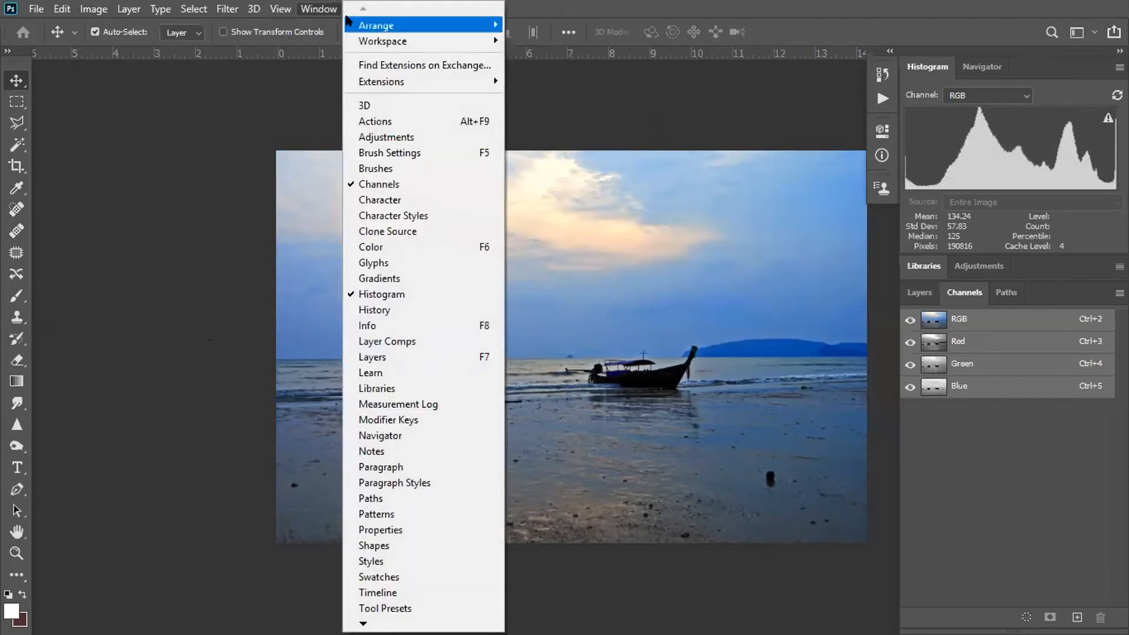
mouse_move(388, 25)
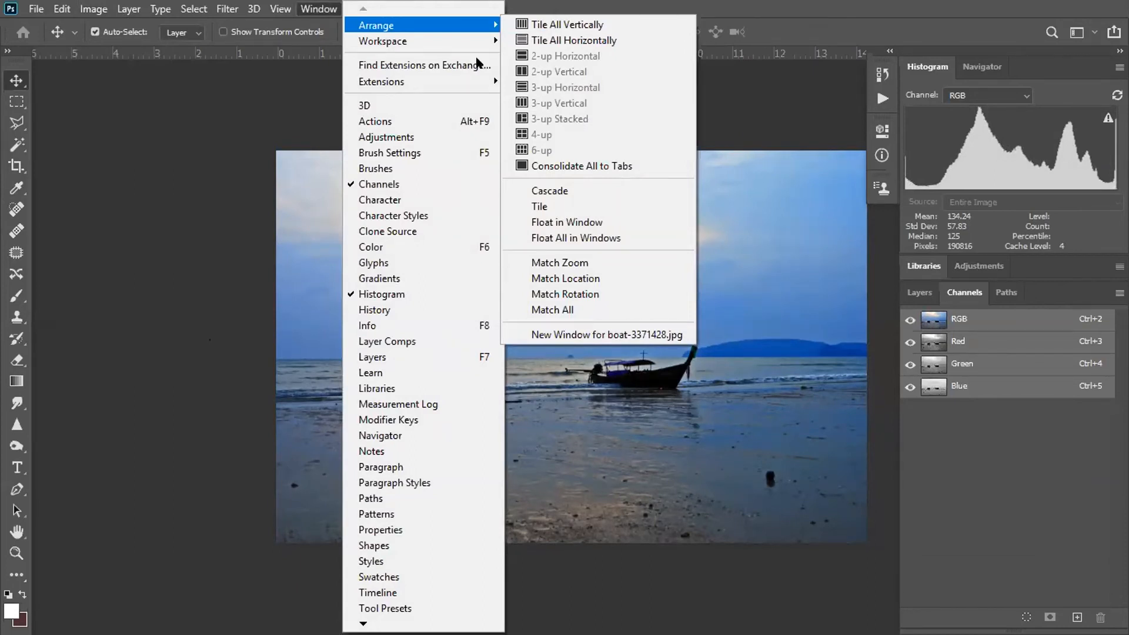
mouse_move(280, 9)
key("Escape")
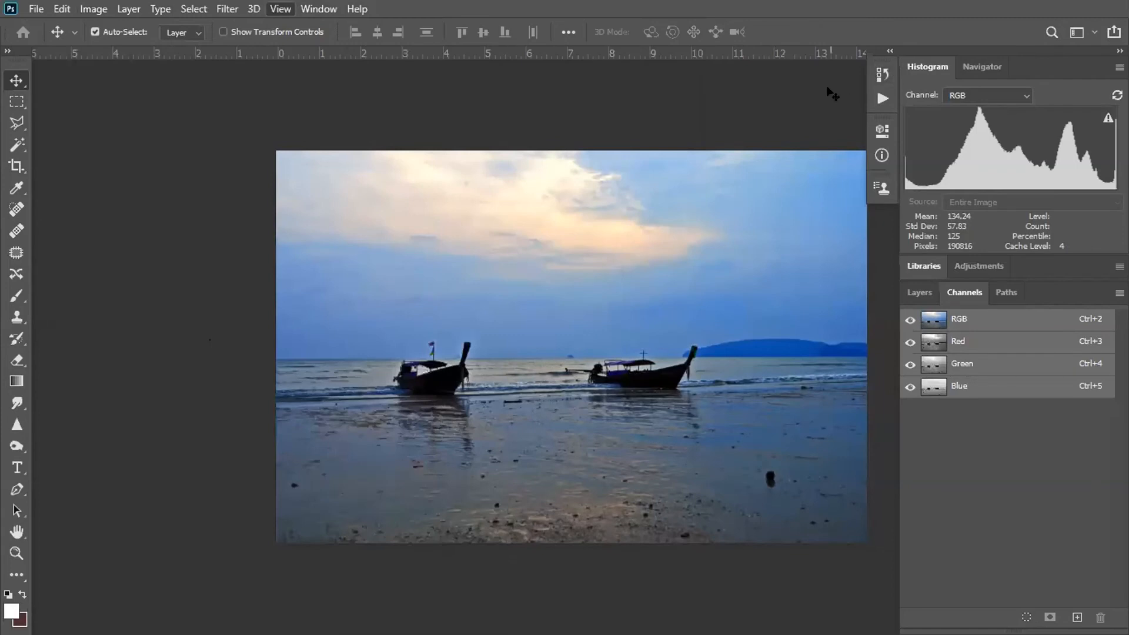
Return to the standard screen mode and duplicate the enhanced boat-3371428.jpg as a new document
key("f")
key("f")
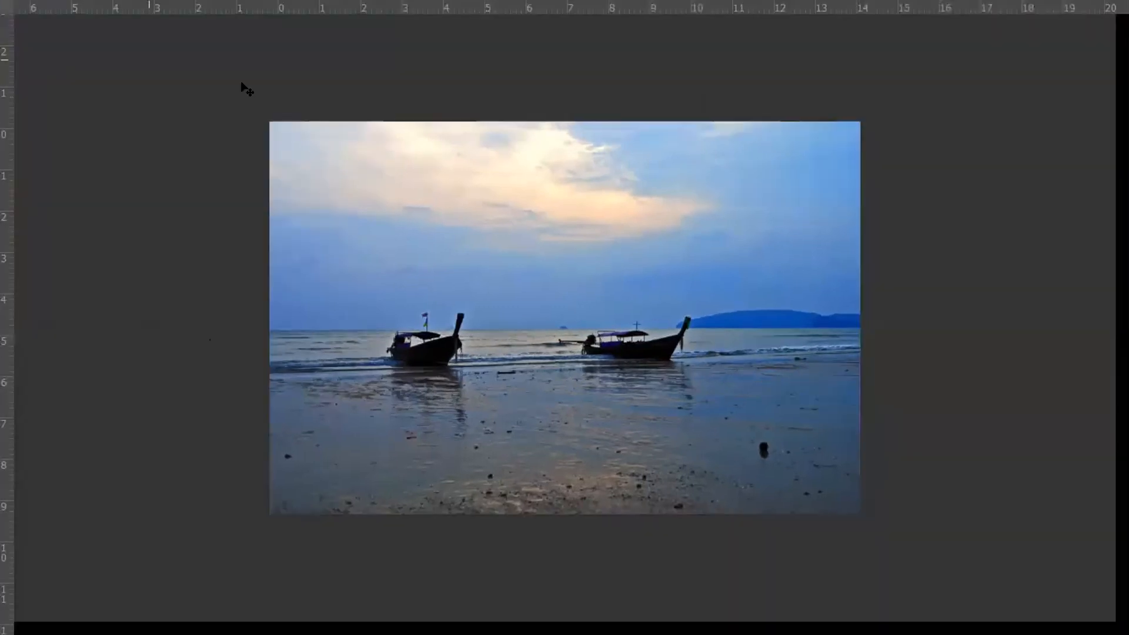
key("f")
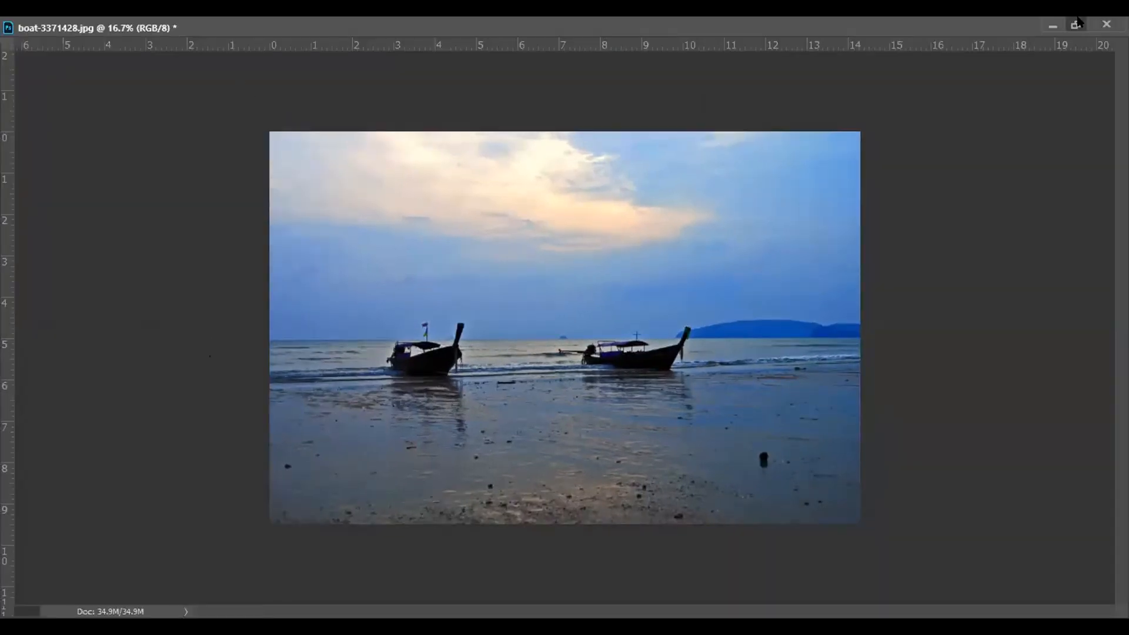
right_click(557, 116)
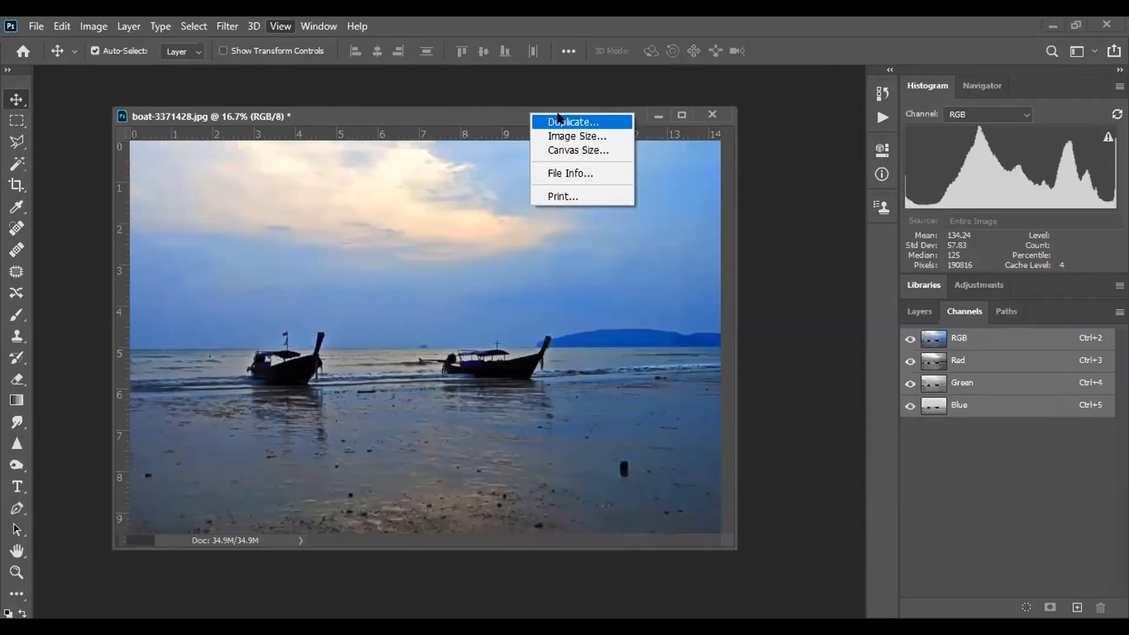
left_click(564, 121)
Arrange the boat image and its copy 2-up Vertical at 12.5% zoom each, with the side panels collapsed so both fit
left_click(319, 26)
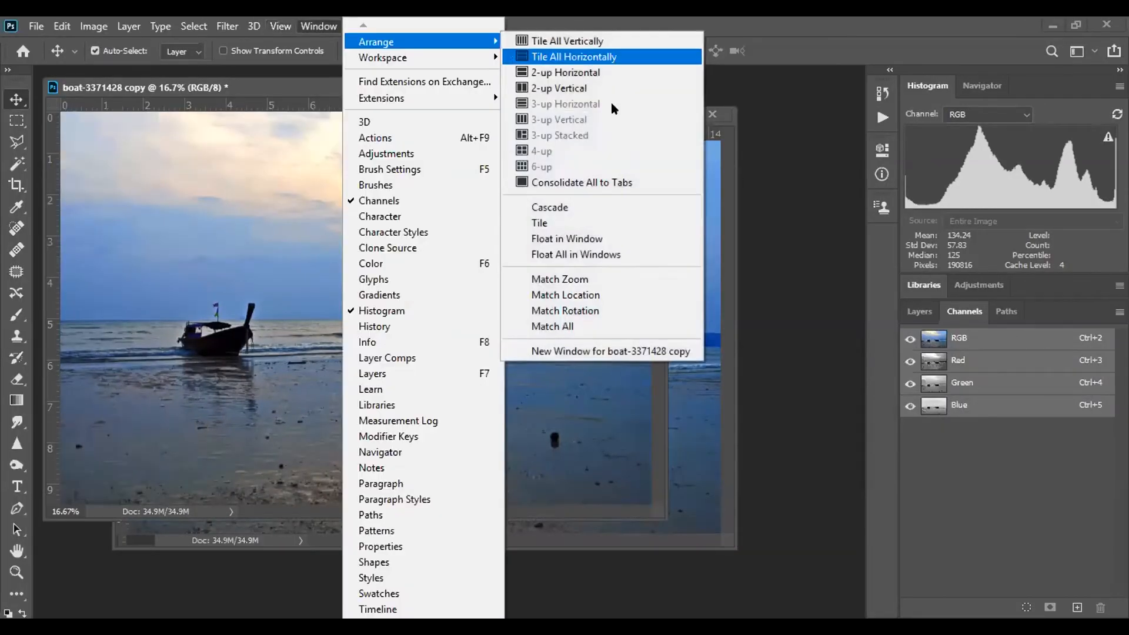
left_click(557, 88)
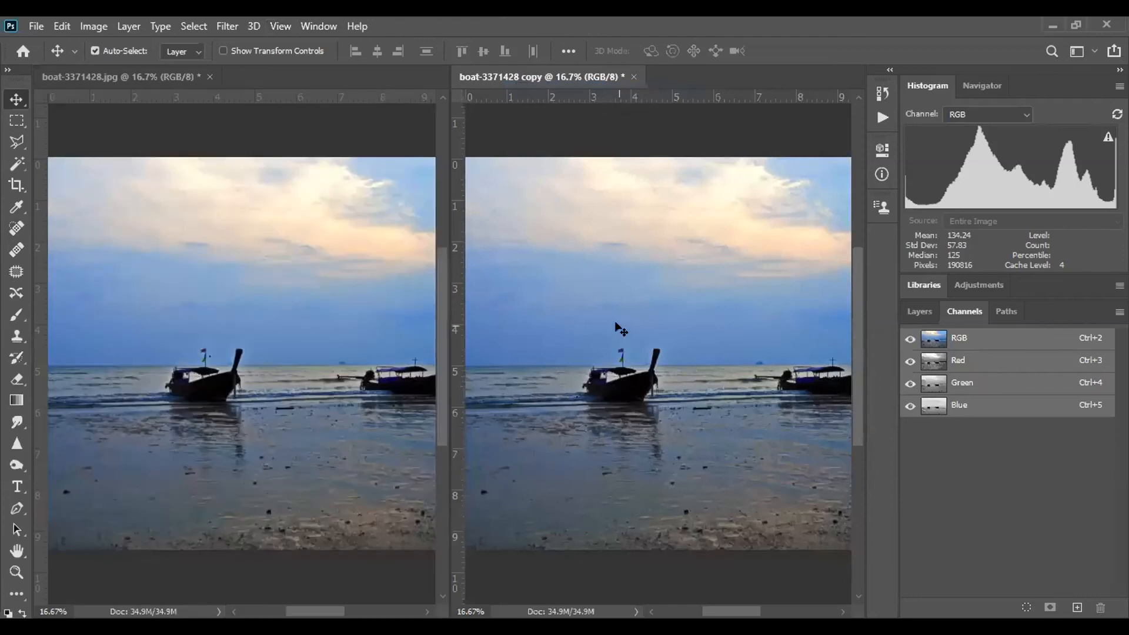
key("ctrl+minus")
left_click(357, 337)
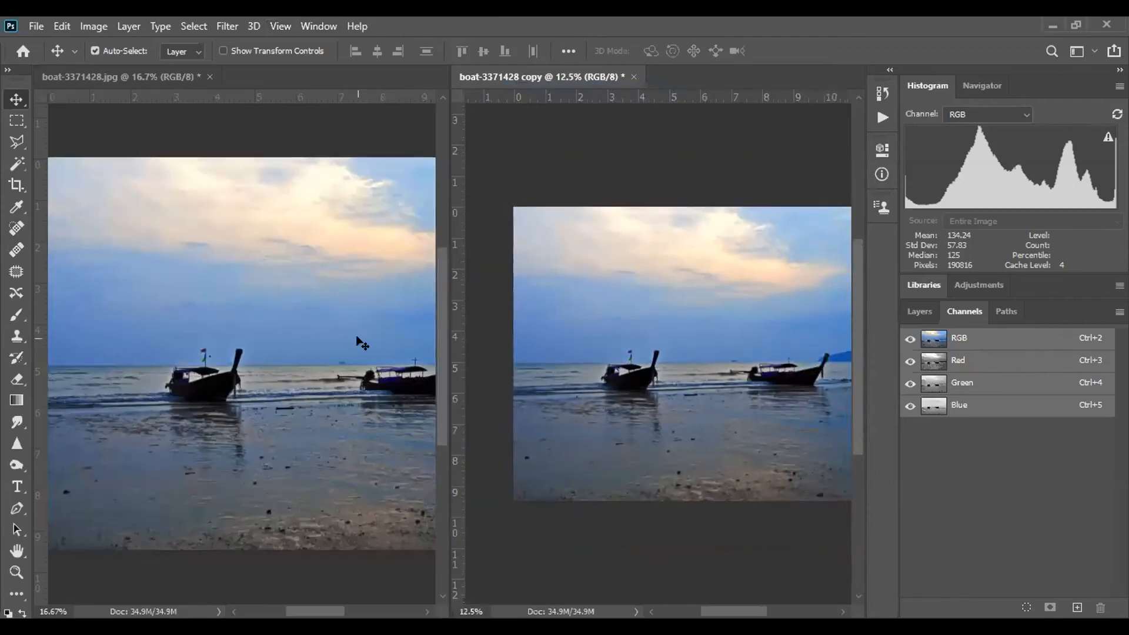
key("ctrl+minus")
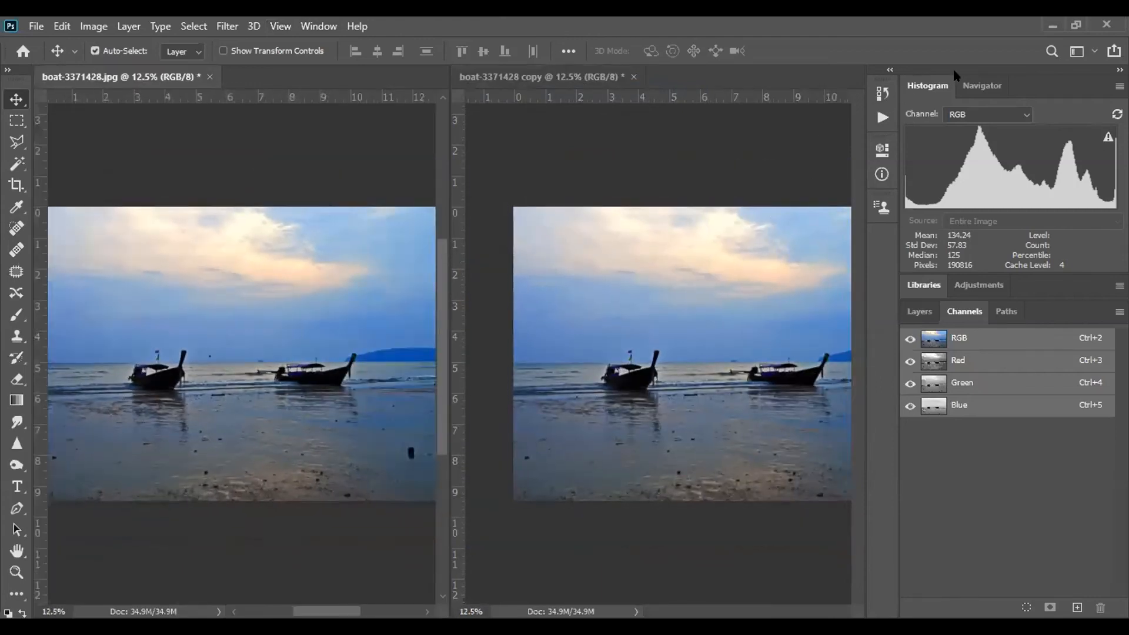
left_click(1118, 70)
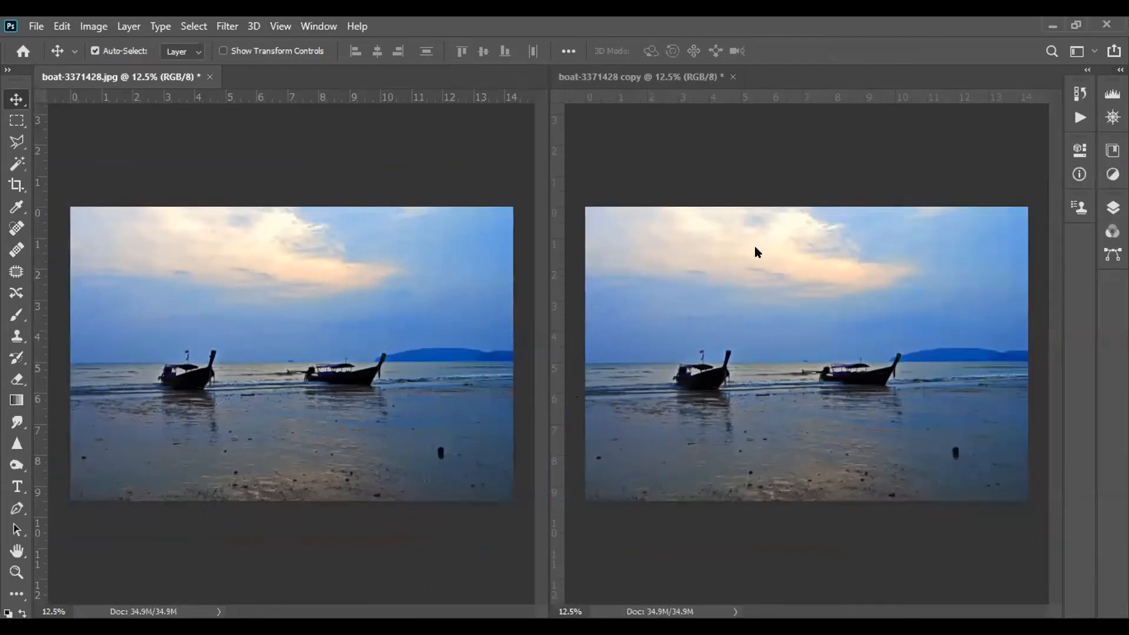
Revert boat-3371428.jpg to its original snapshot in the History for a before-and-after comparison with the enhanced copy
left_click(318, 26)
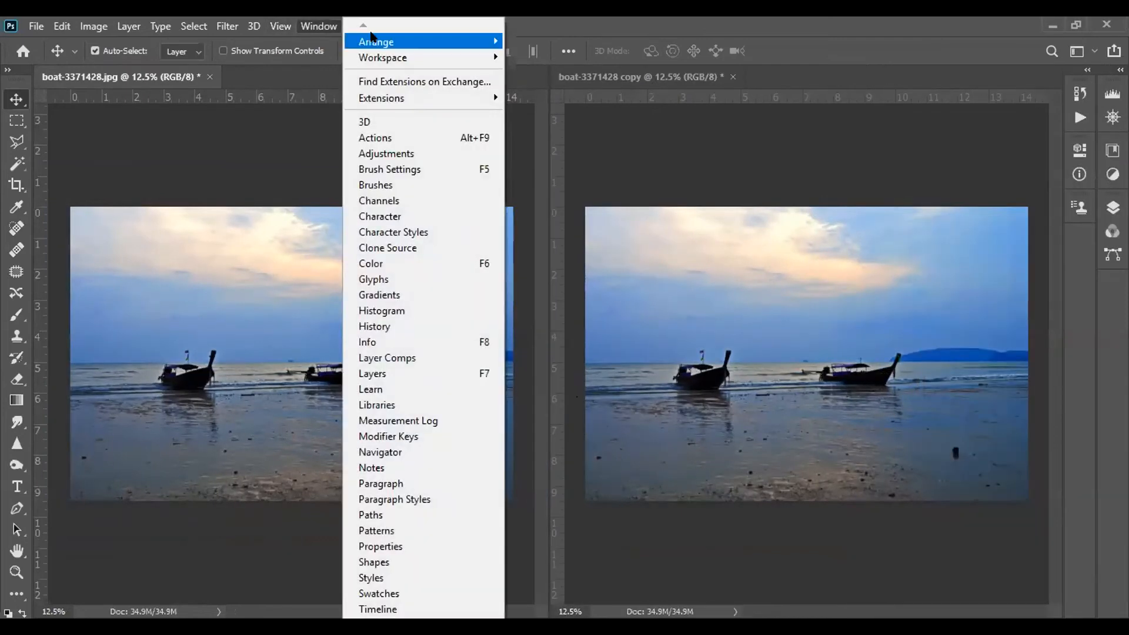
mouse_move(398, 39)
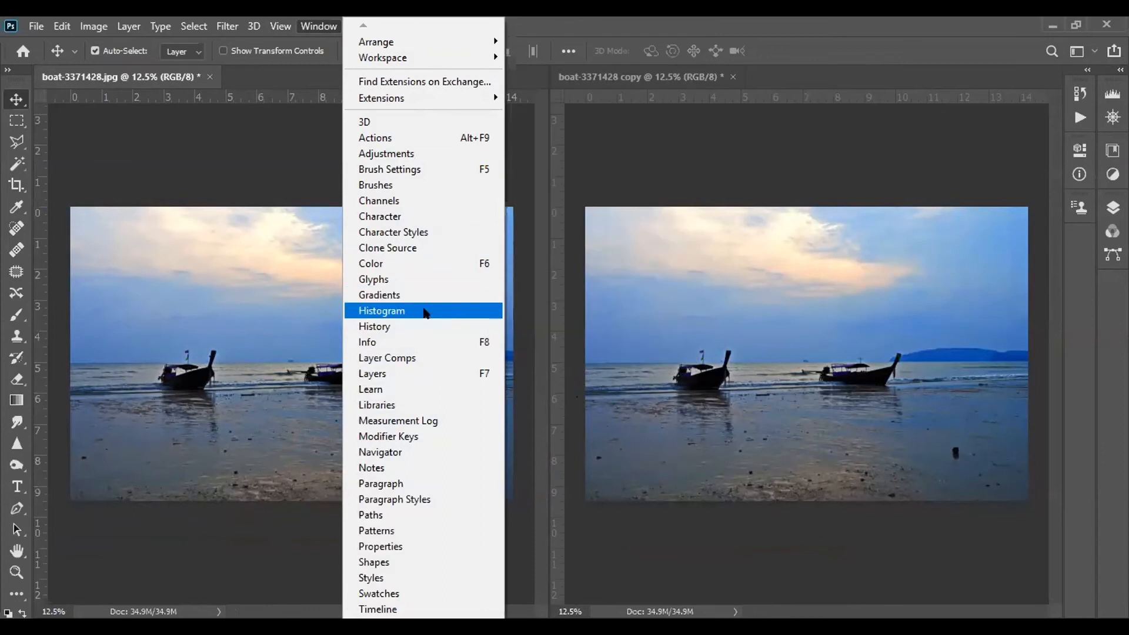
left_click(419, 327)
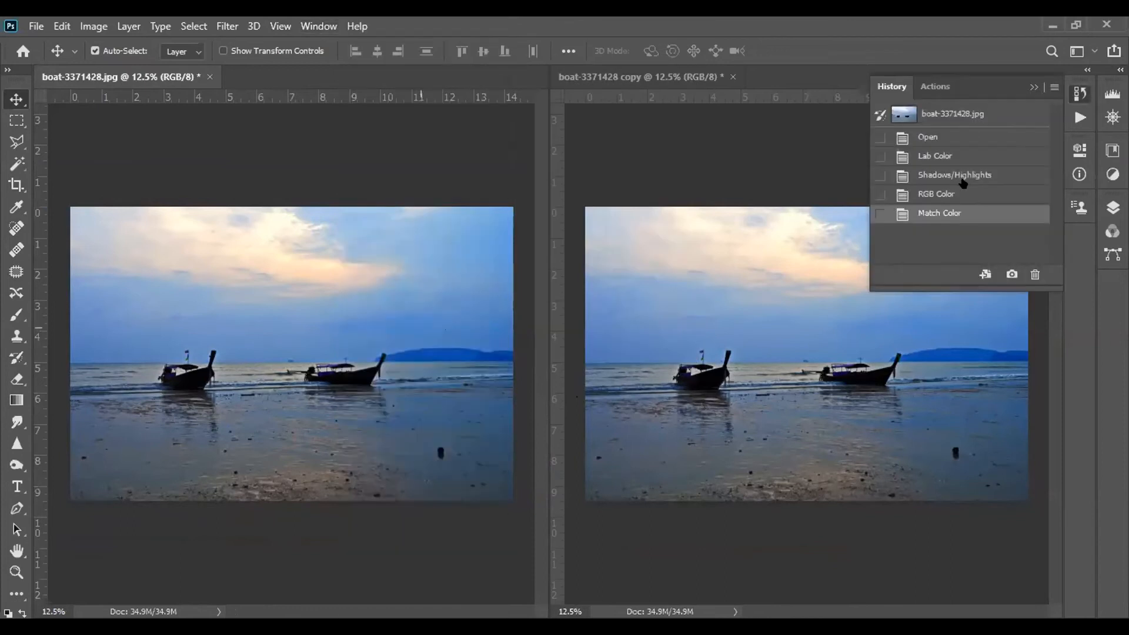
left_click(971, 117)
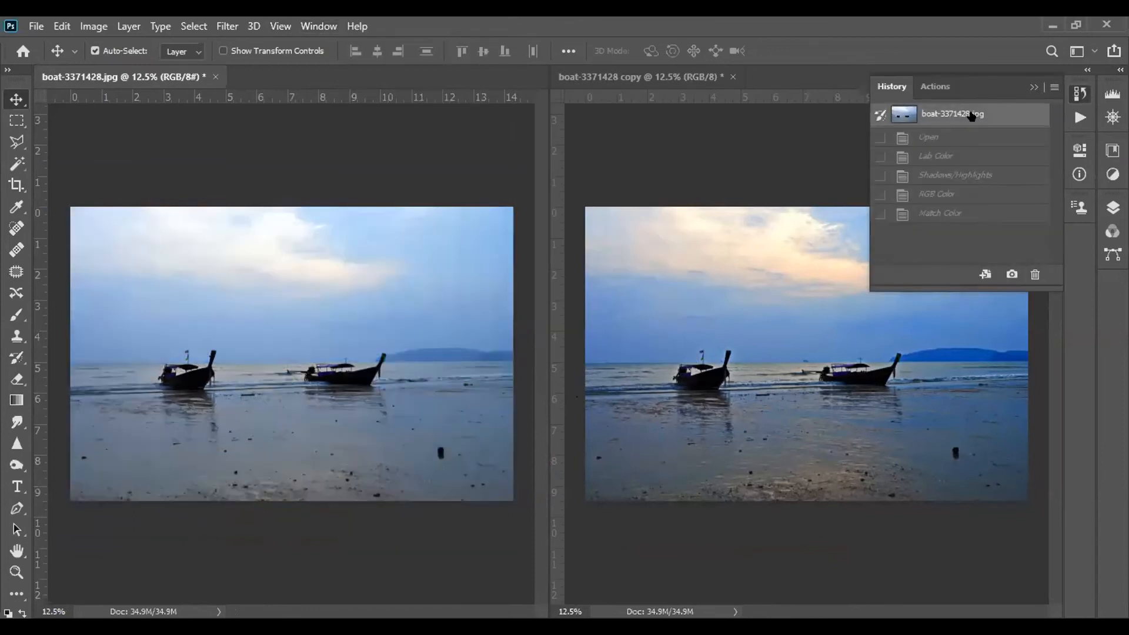
left_click(1034, 87)
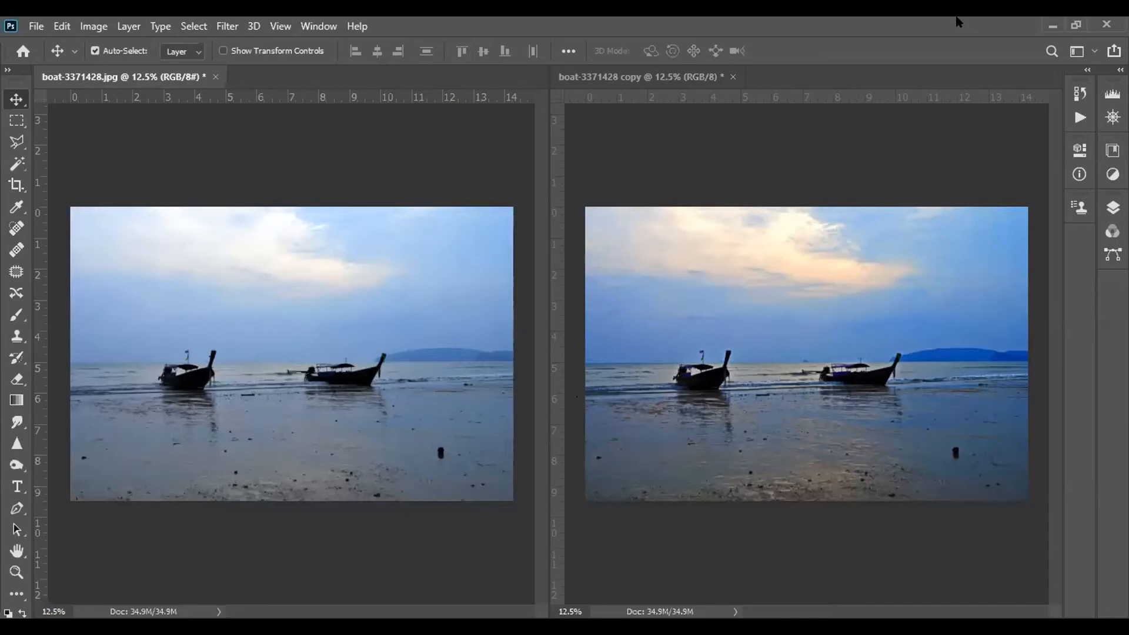
Make boat-3371428 copy the active document and bring up the available file scripts
left_click(1023, 466)
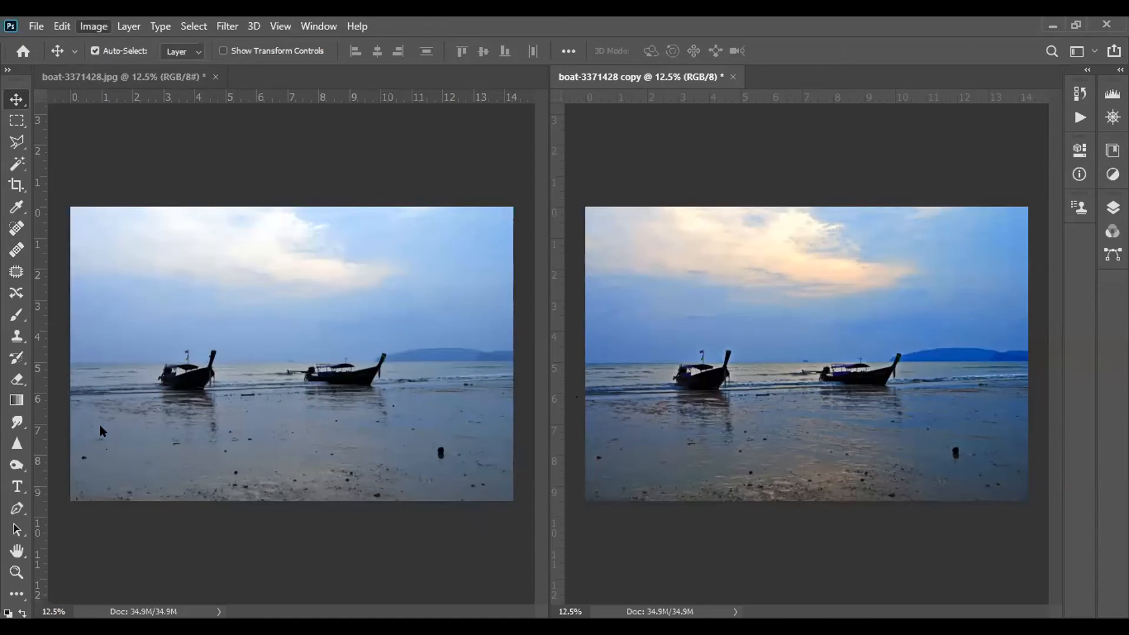
key("alt+f")
mouse_move(100, 424)
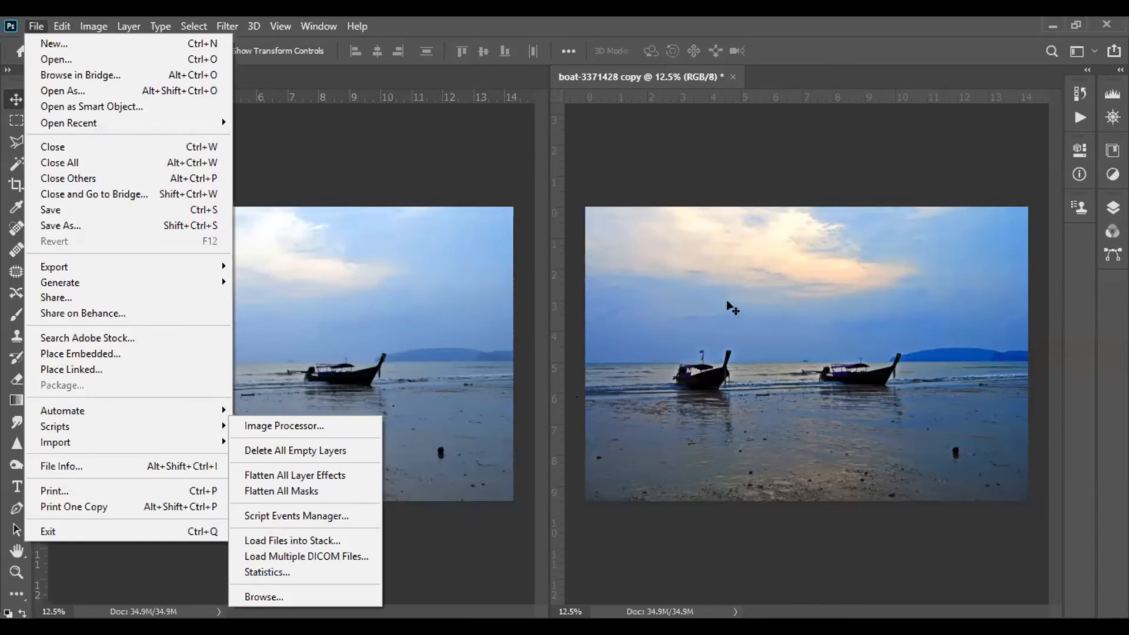
Close the boat-3371428 copy document without saving its changes
key("Escape")
key("Escape")
key("ctrl+w")
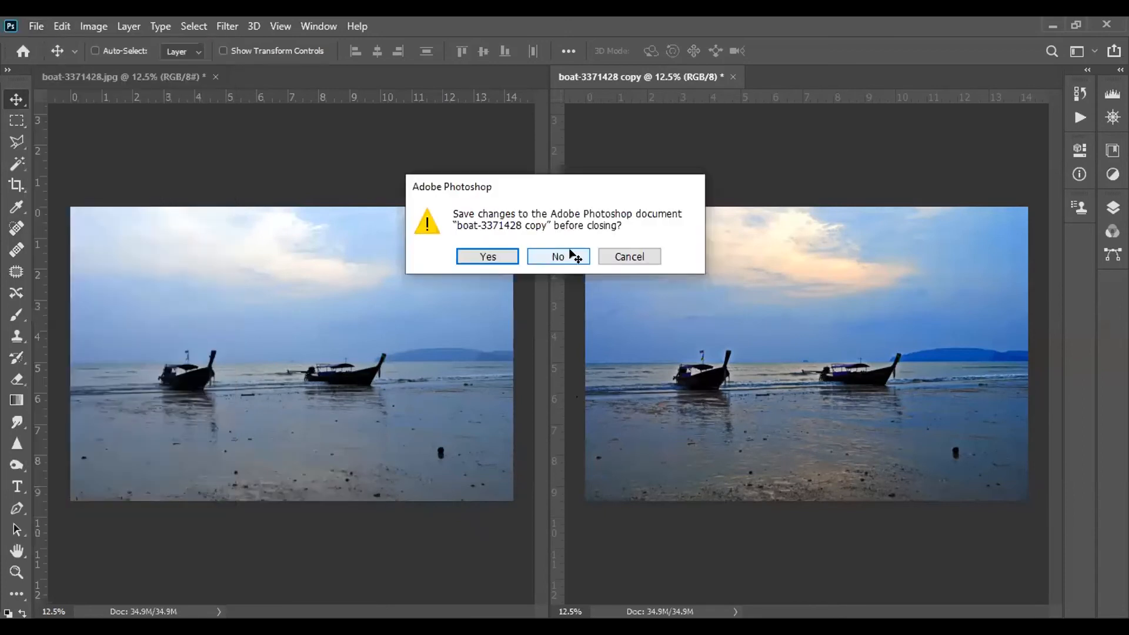
left_click(573, 254)
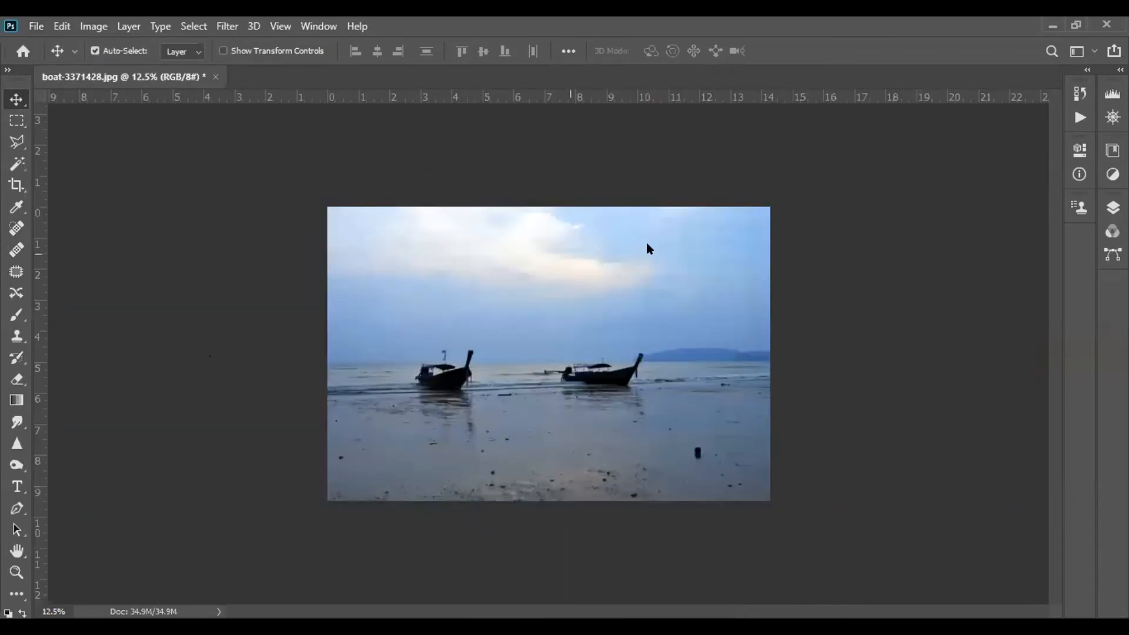
Select the images lion-222993, lion-2531899, lioness-223005 and love-4876509 in the download folder for copying
key("ctrl+o")
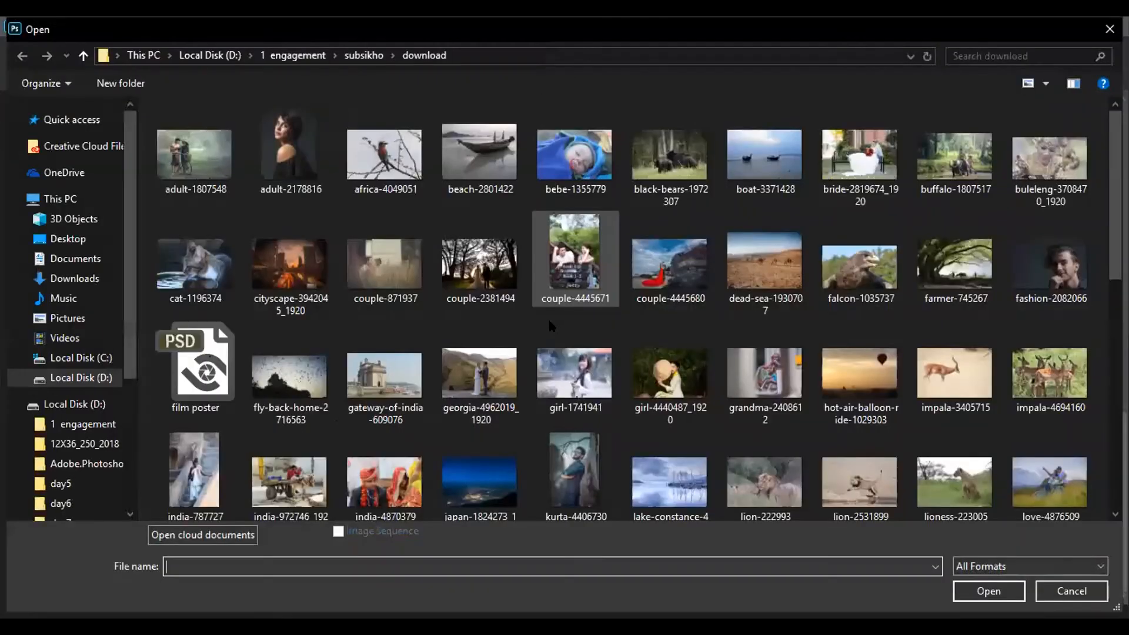
scroll(882, 282, "down", 2)
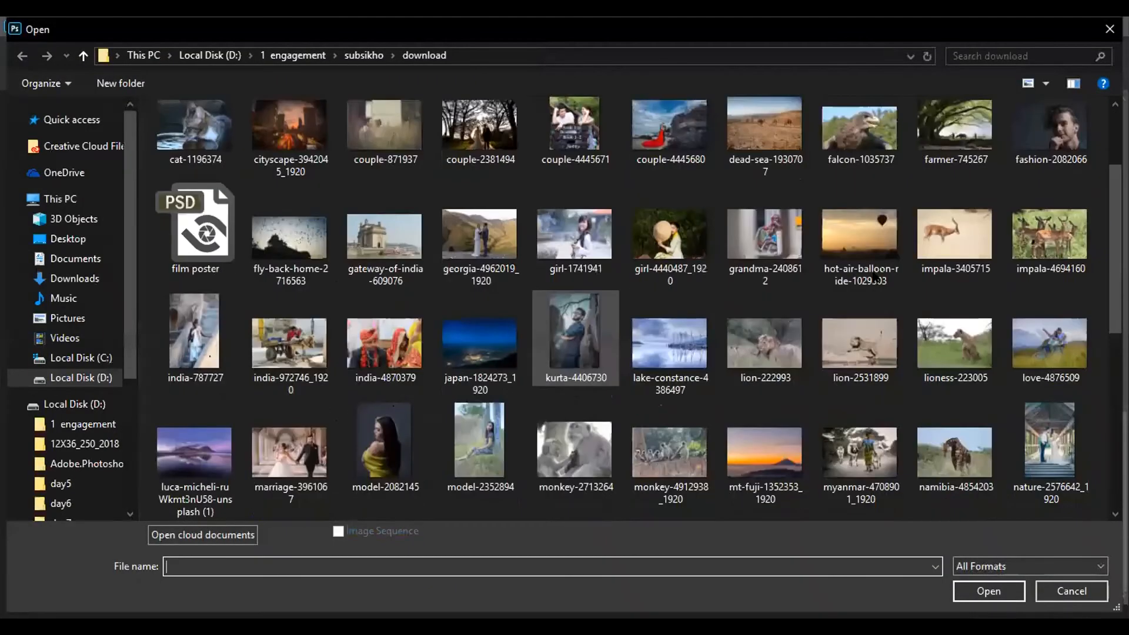
scroll(987, 475, "up", 2)
left_click(988, 475)
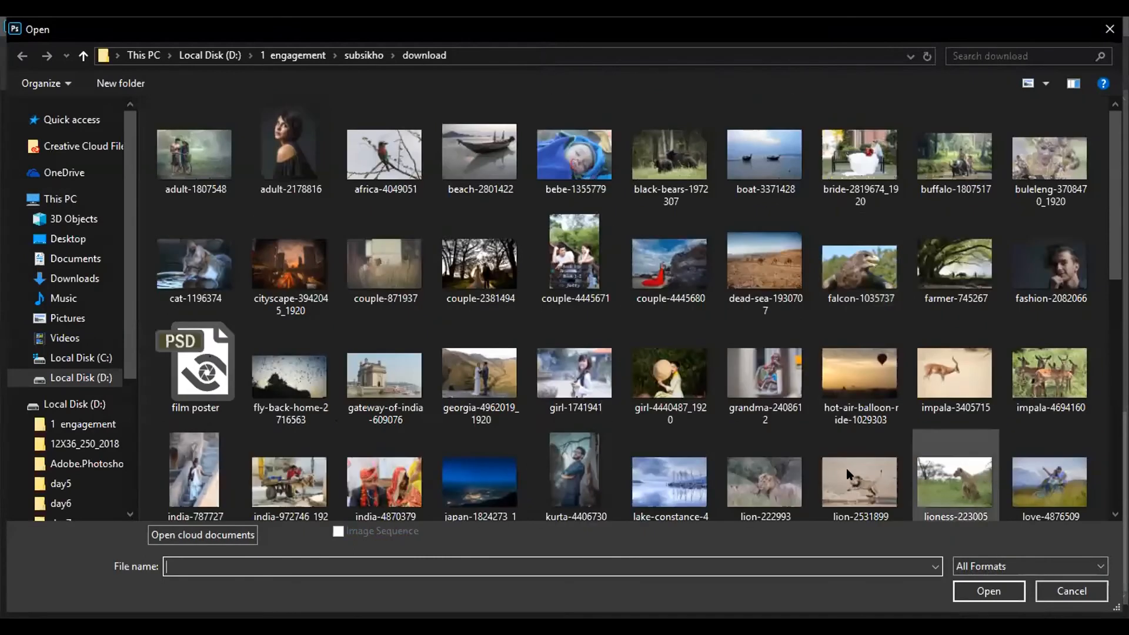
left_click(1040, 464, "shift")
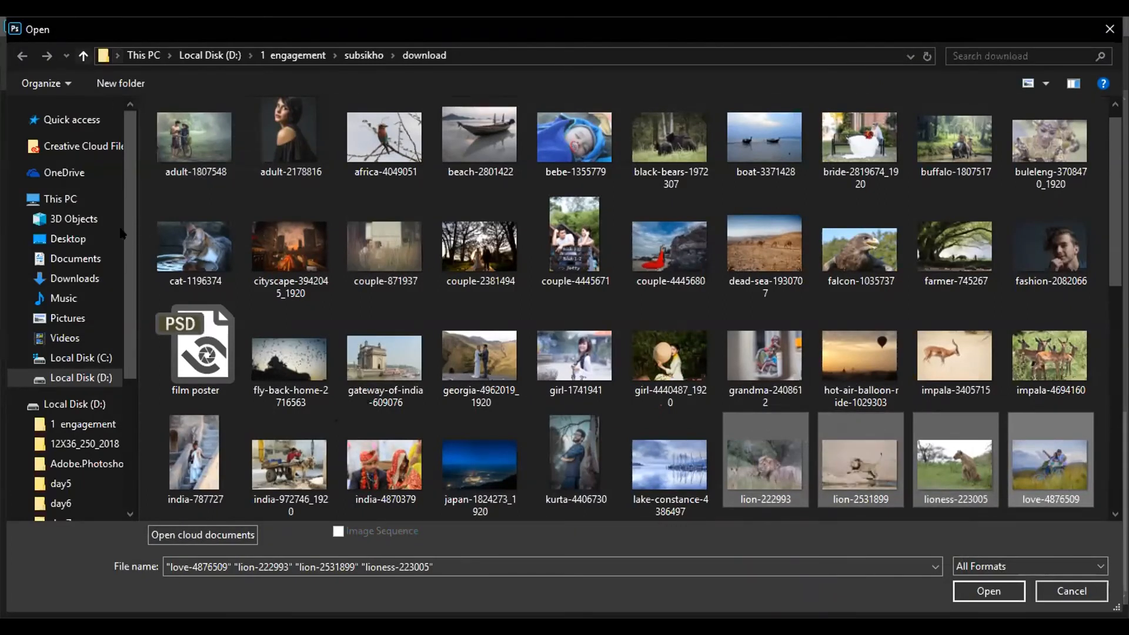
Replace all the 3DL files in the luts folder under Pictures with the four selected images
left_click(63, 320)
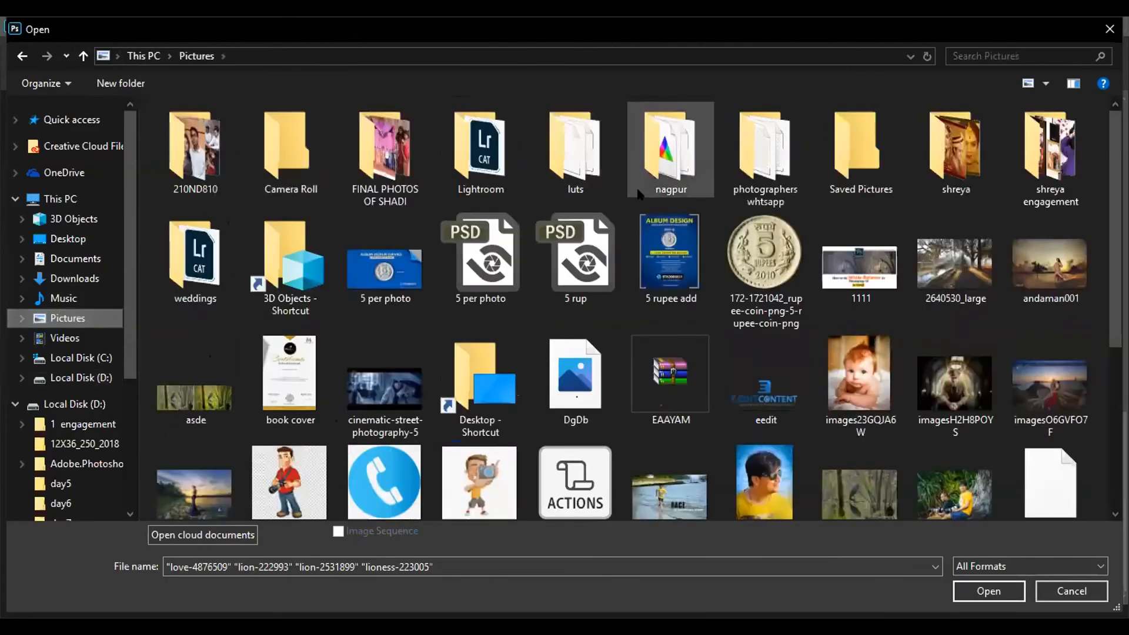
double_click(588, 146)
key("ctrl+a")
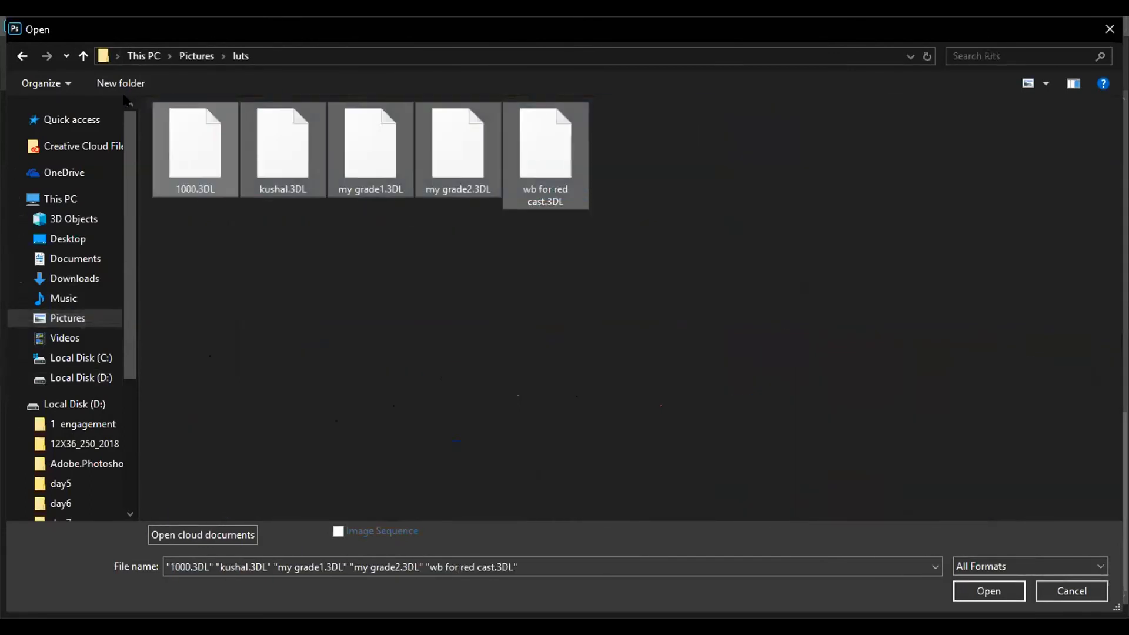
key("Return")
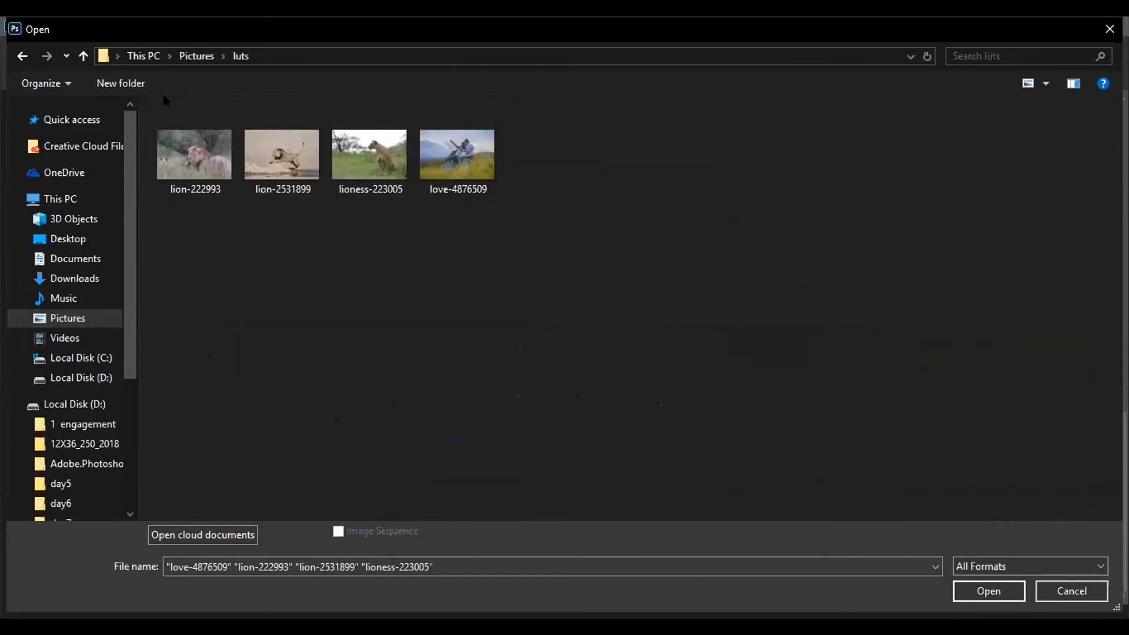
Open the image lion-222993 from the luts folder
left_click(395, 156)
left_click(466, 153)
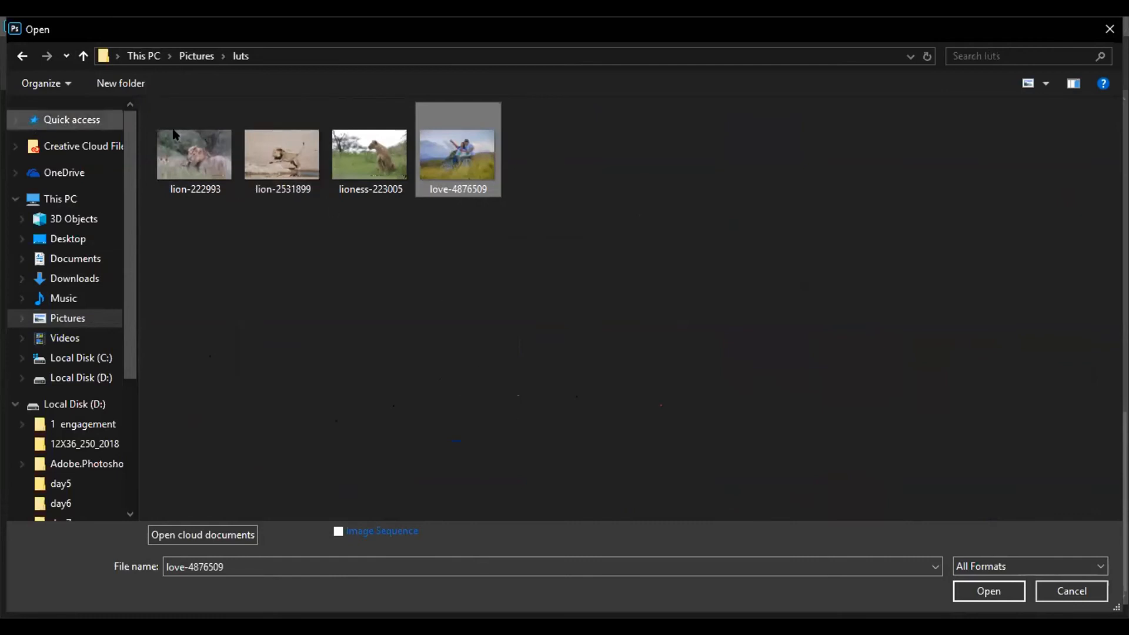
double_click(194, 154)
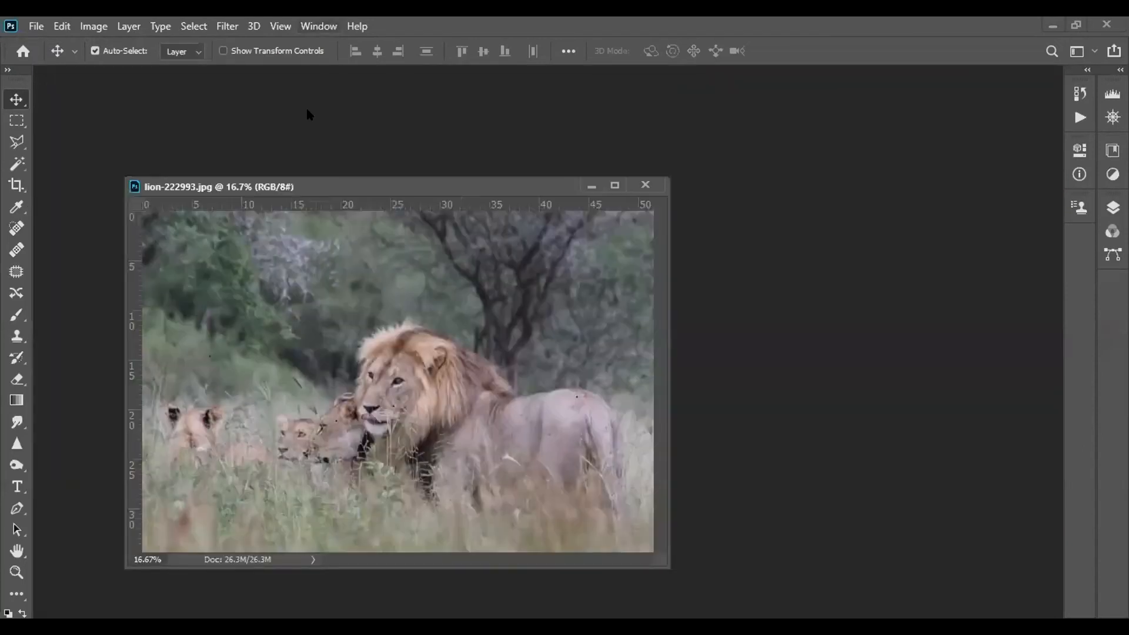
Show the Actions panel as a floating panel beside the image and collapse the auto retouch action
left_click(318, 25)
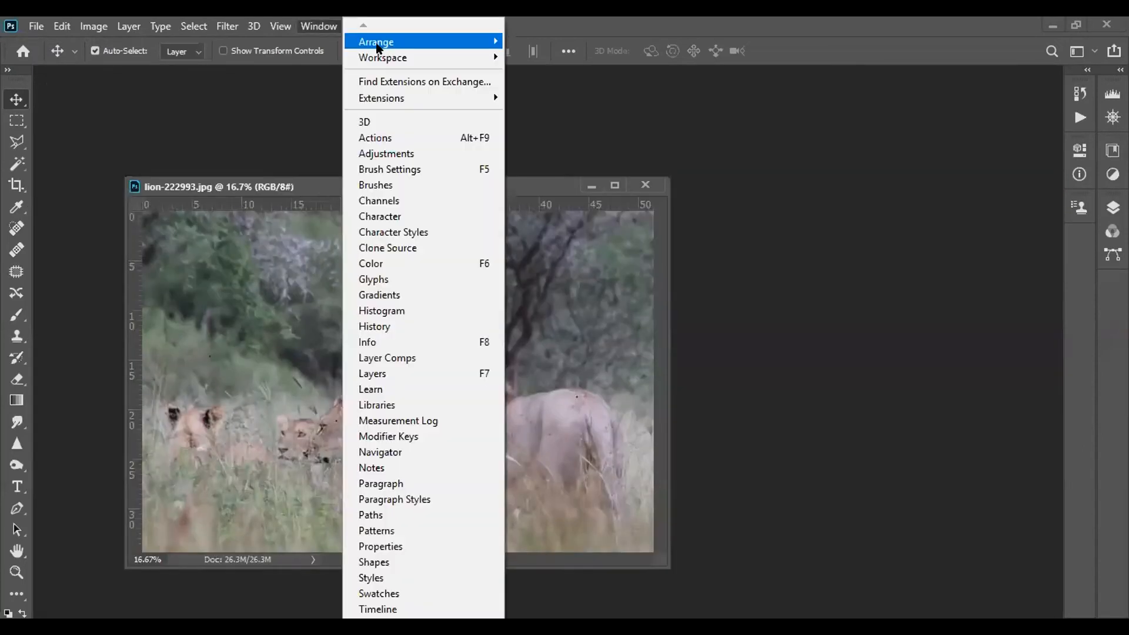
left_click(392, 142)
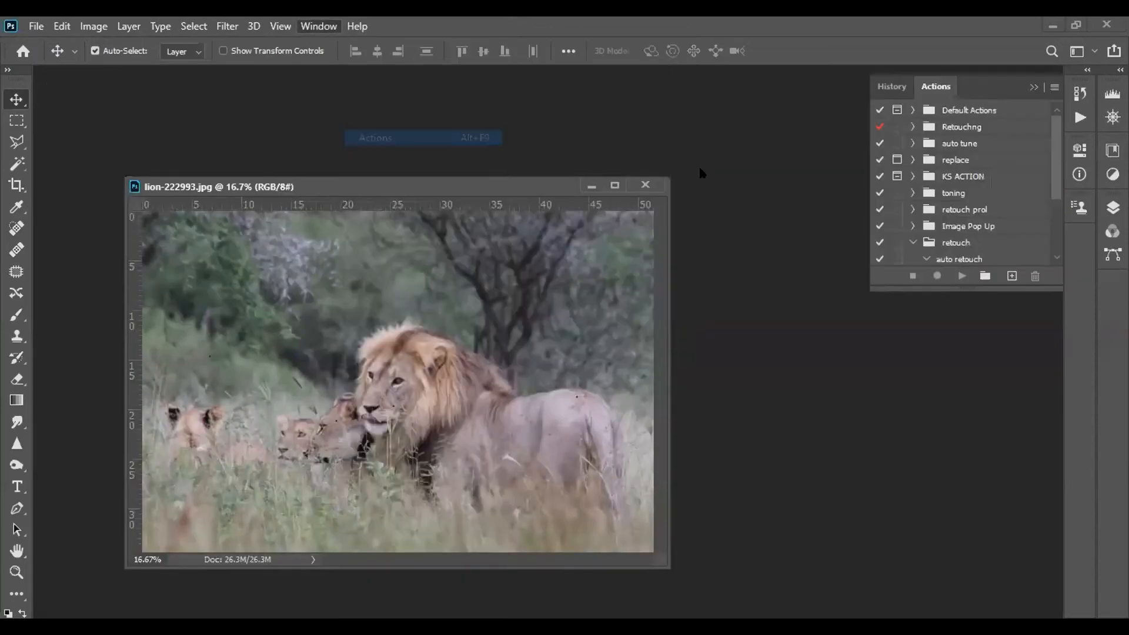
left_click_drag(1003, 89, 901, 108)
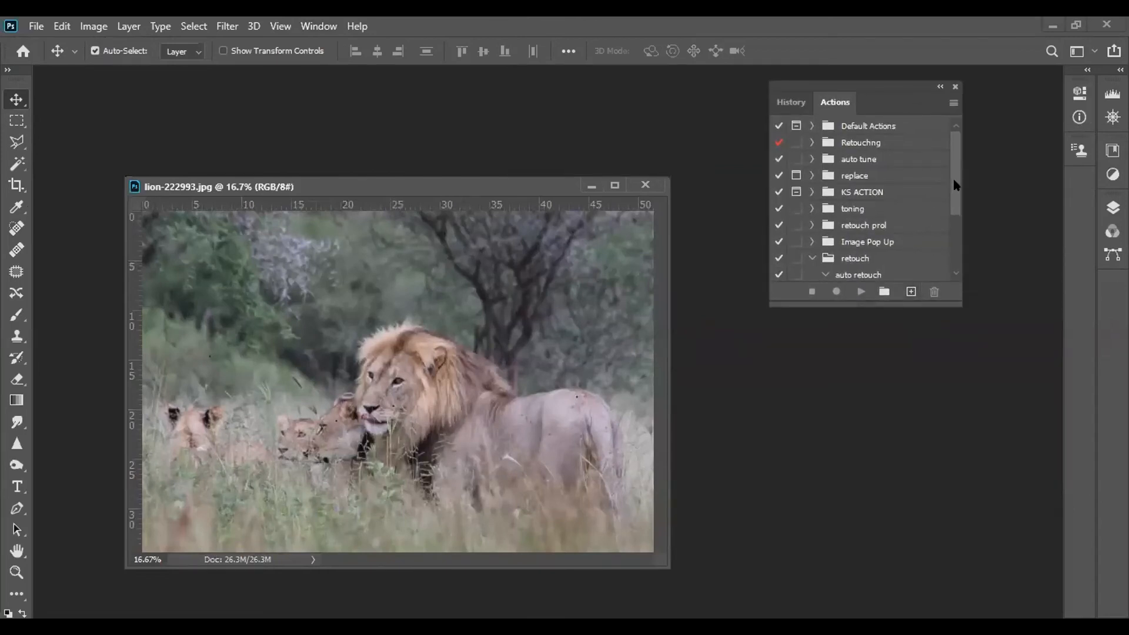
left_click_drag(954, 184, 956, 261)
left_click(825, 173)
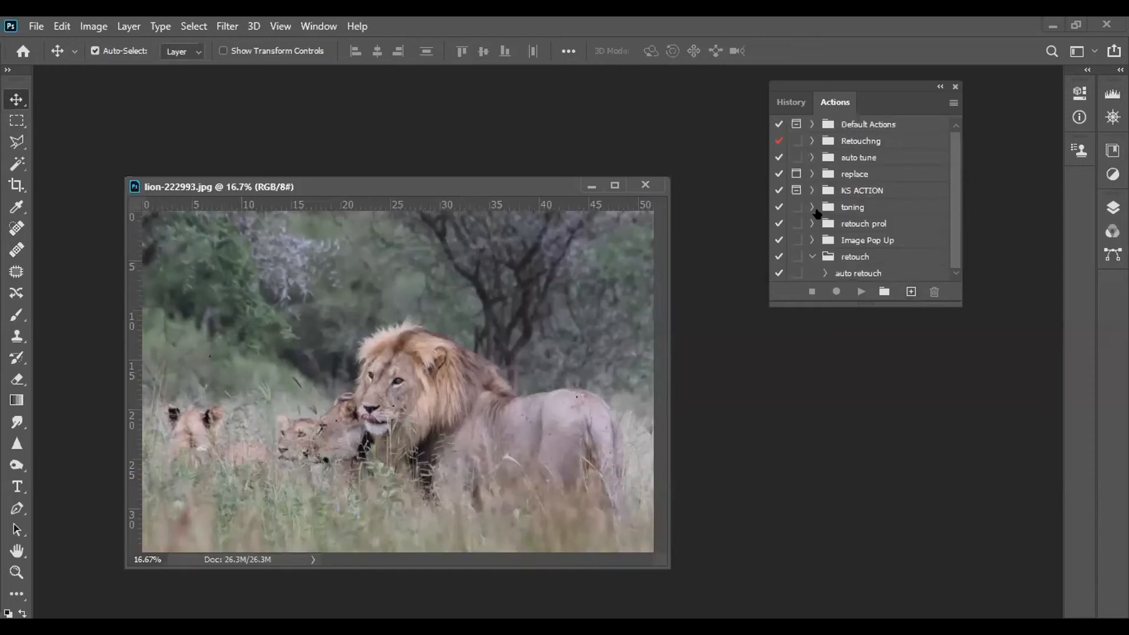
Create a new action set named mpa
left_click(882, 291)
type("mpa")
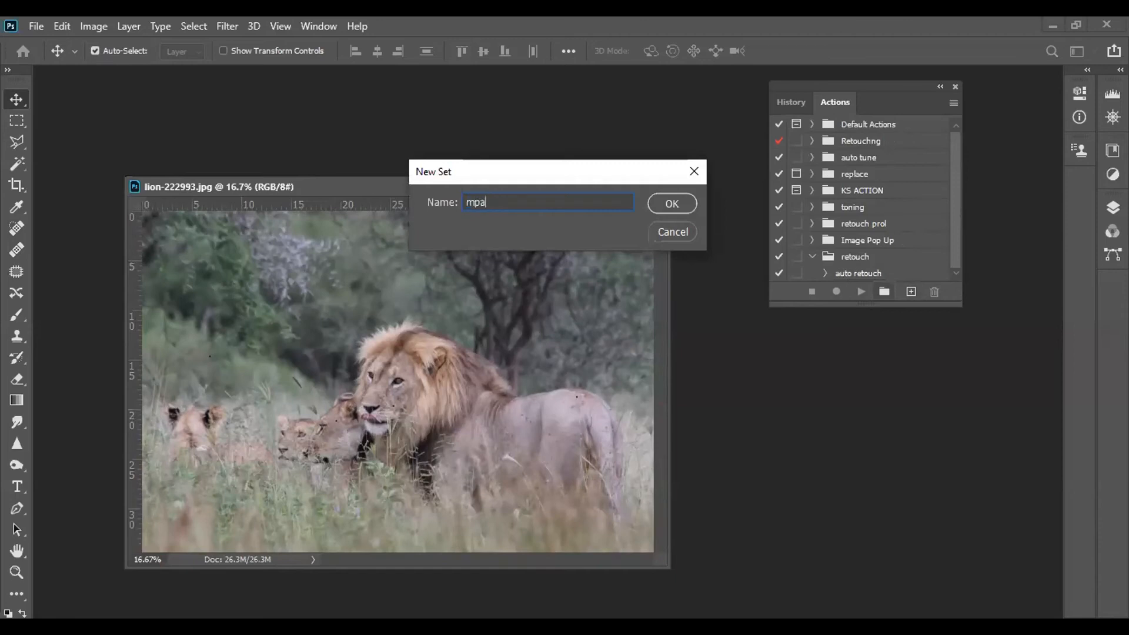
left_click(672, 203)
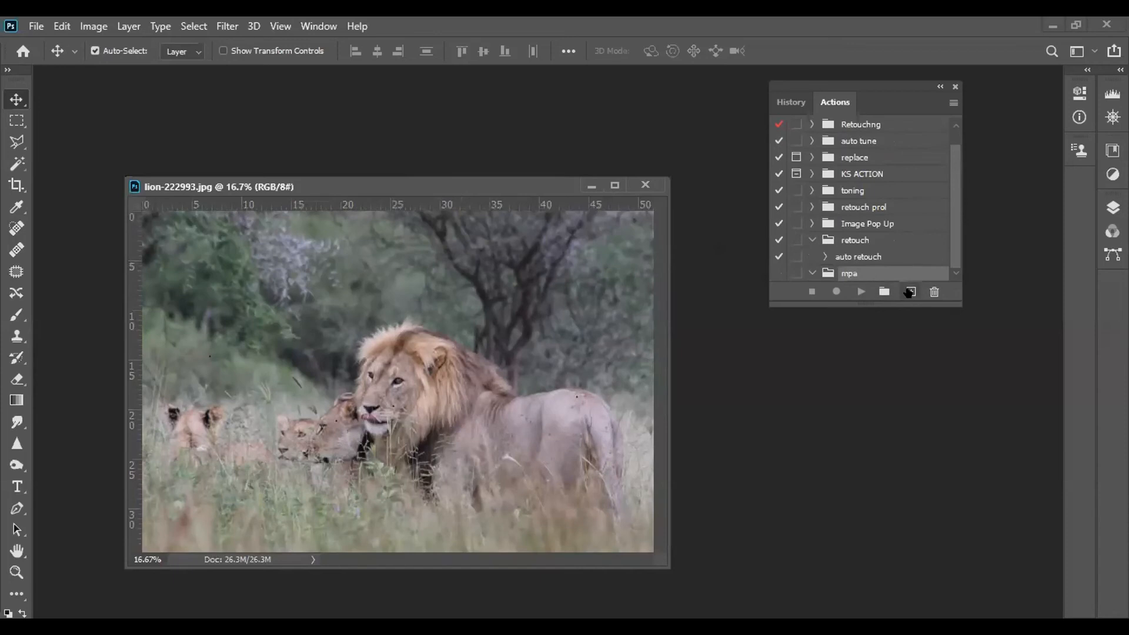
Start recording a new action named auto correct in the mpa set
left_click(909, 292)
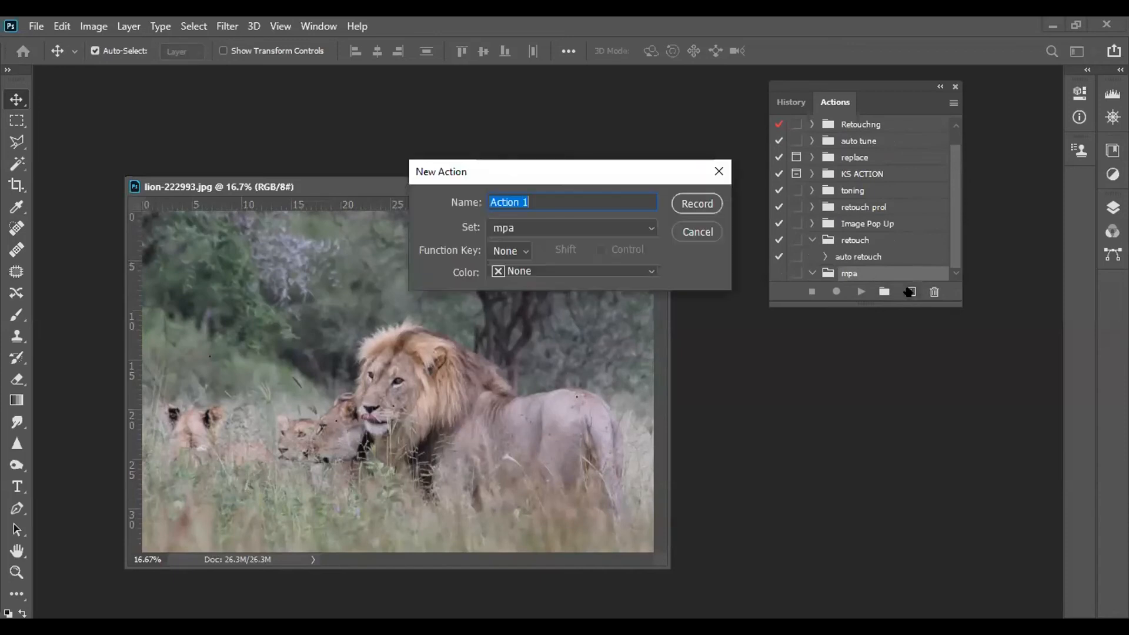
type("auto correct")
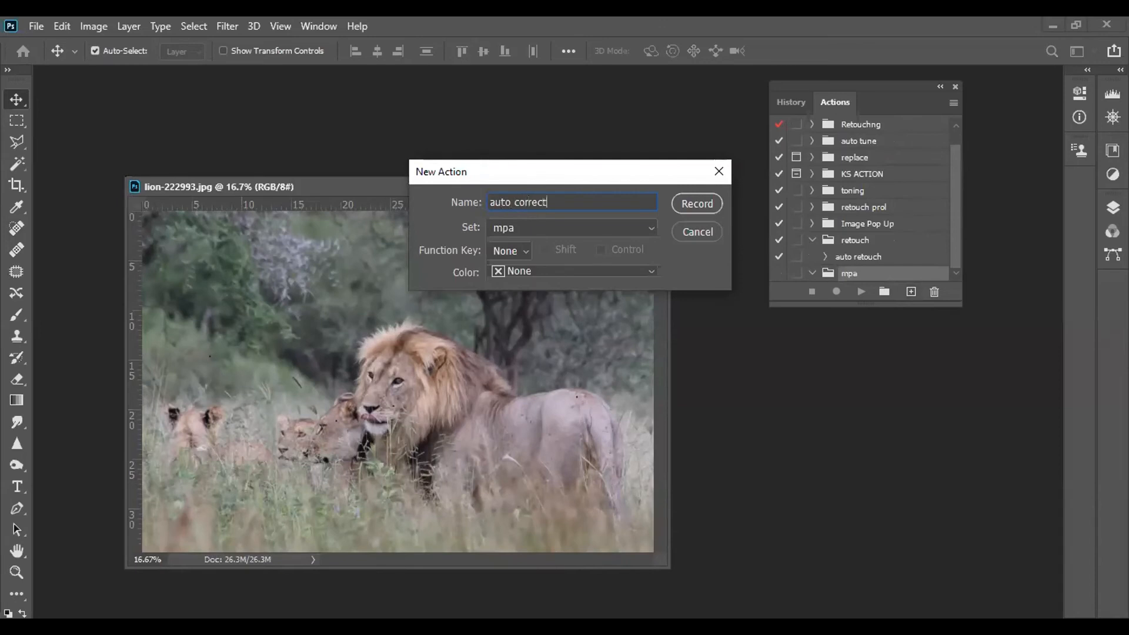
left_click(701, 203)
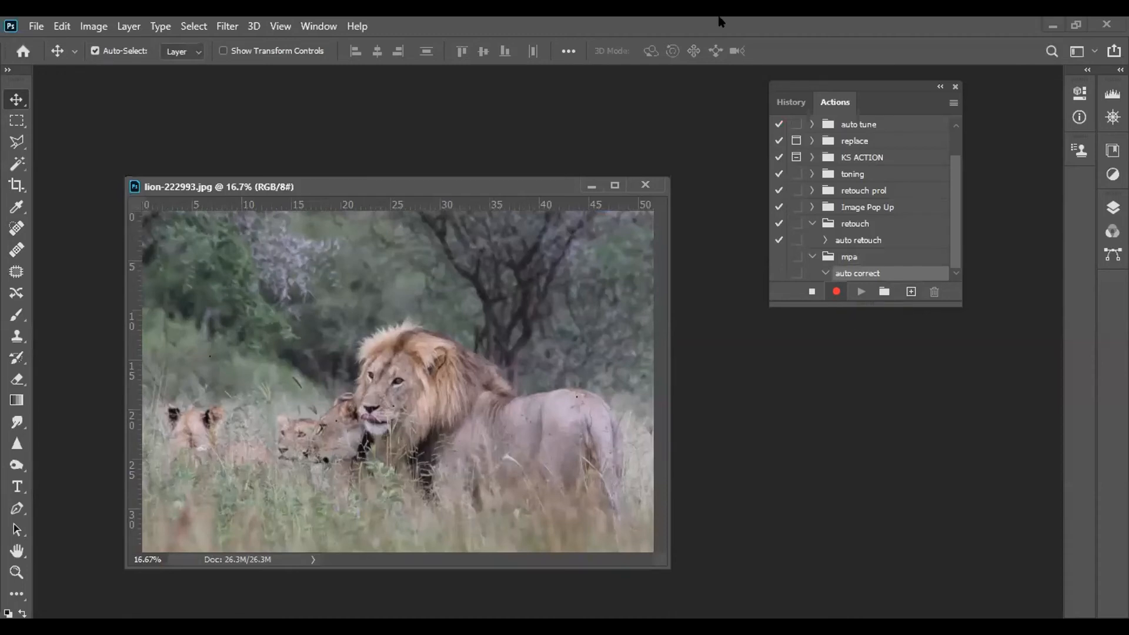
left_click_drag(484, 186, 502, 164)
left_click(838, 291)
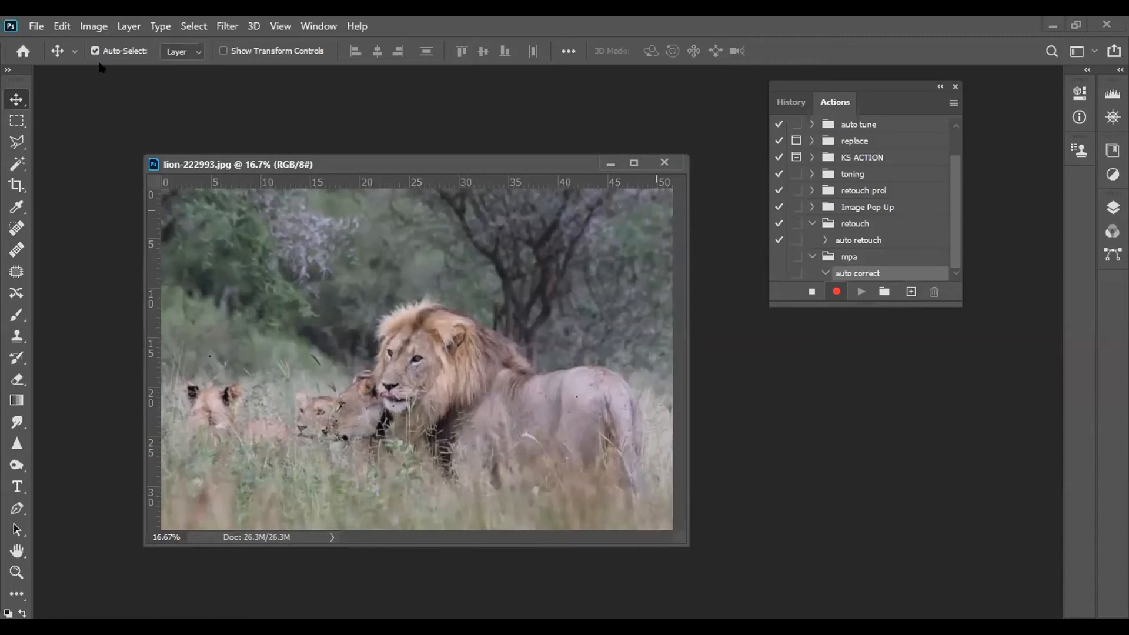
Start a Levels adjustment on the lion image with the auto color algorithm set to Find Dark & Light Colors
key("alt+i")
mouse_move(213, 68)
key("l")
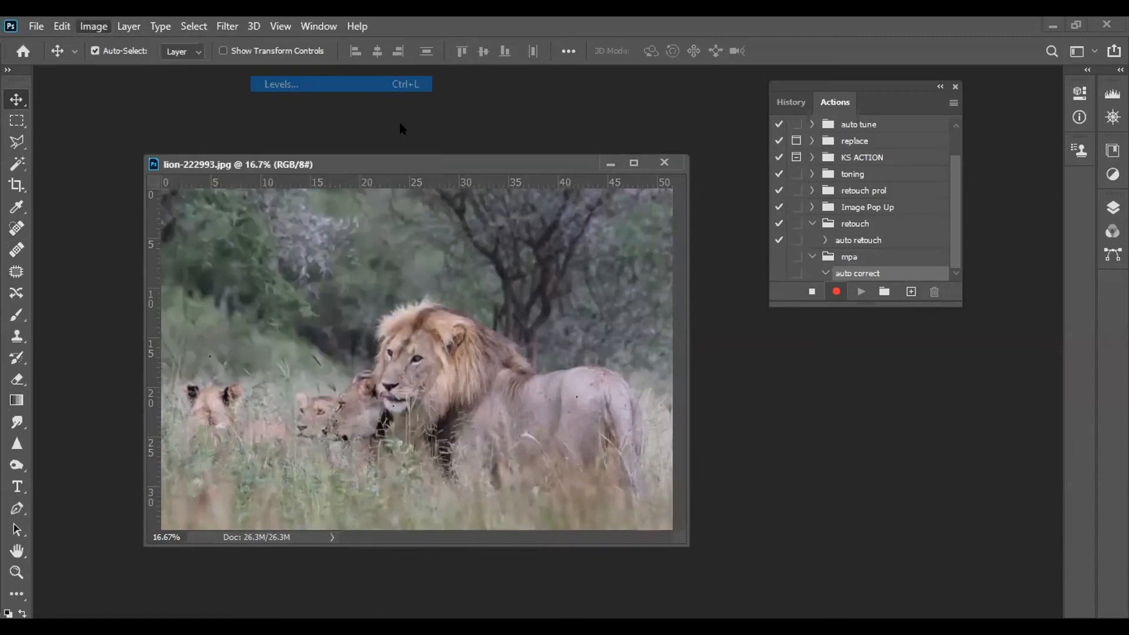
left_click(839, 412)
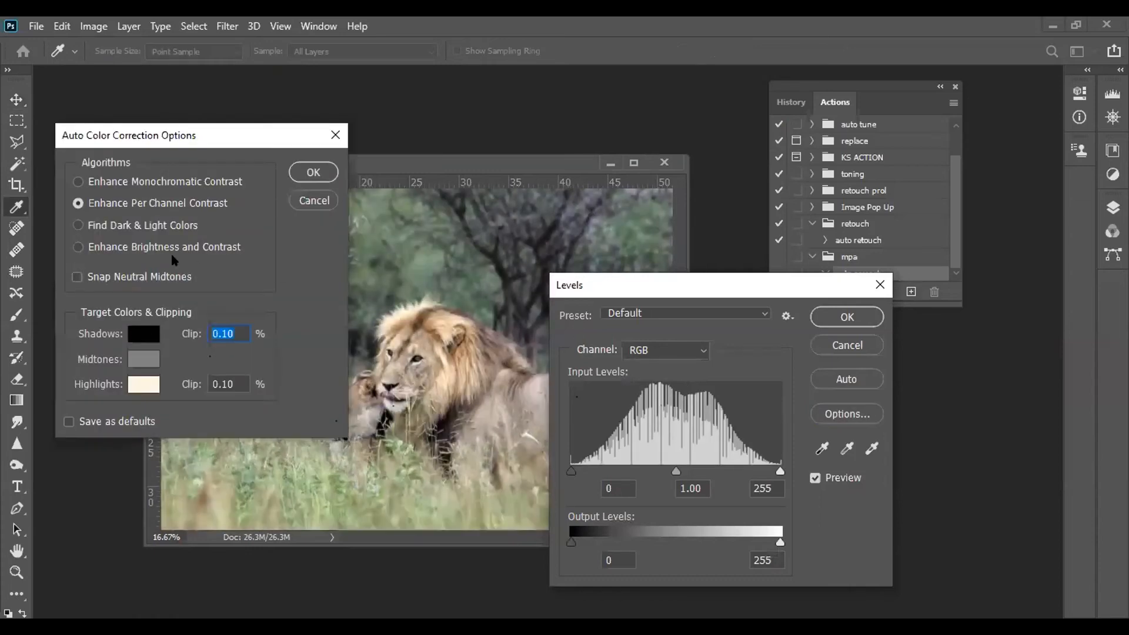
left_click(140, 225)
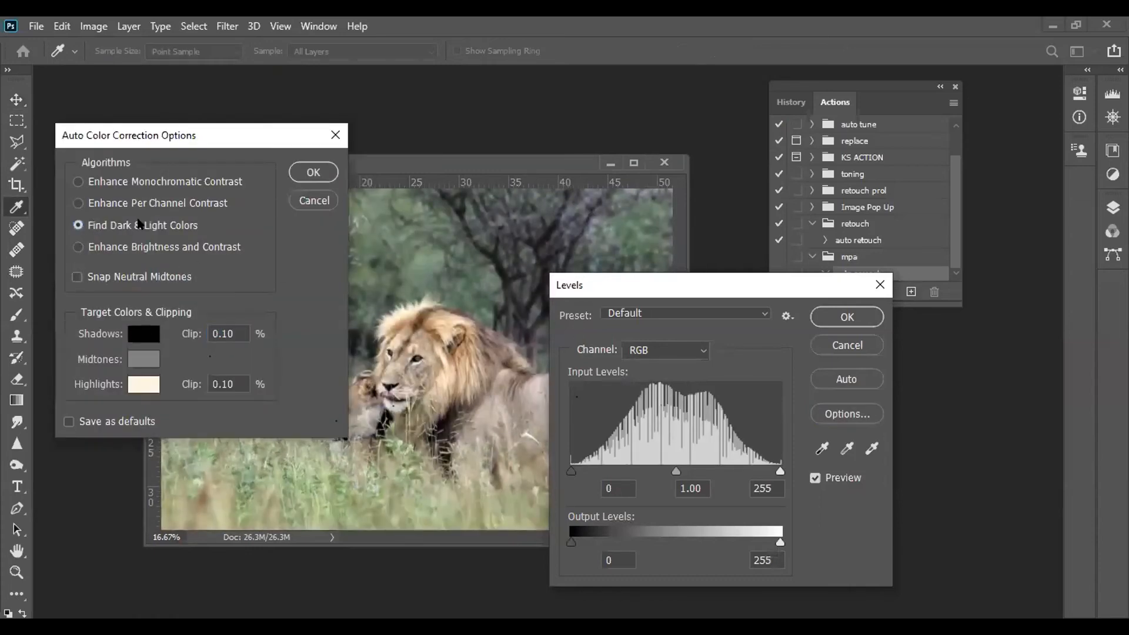
left_click(313, 172)
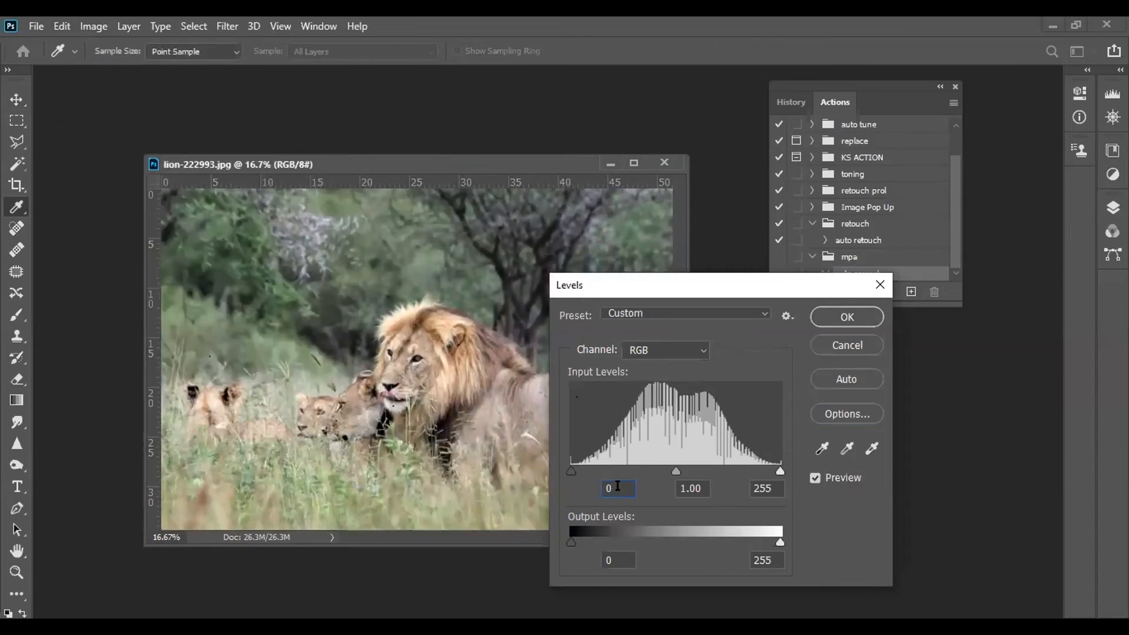
Set the shadow input level to 27 for the RGB channel and apply the Levels adjustment
key("shift+Up")
key("Up")
key("Up")
key("Up")
key("Up")
key("Up")
key("Up")
key("Up")
key("Up")
key("Up")
key("Up")
key("Up")
key("Up")
key("Up")
key("Up")
key("Up")
key("Up")
key("Up")
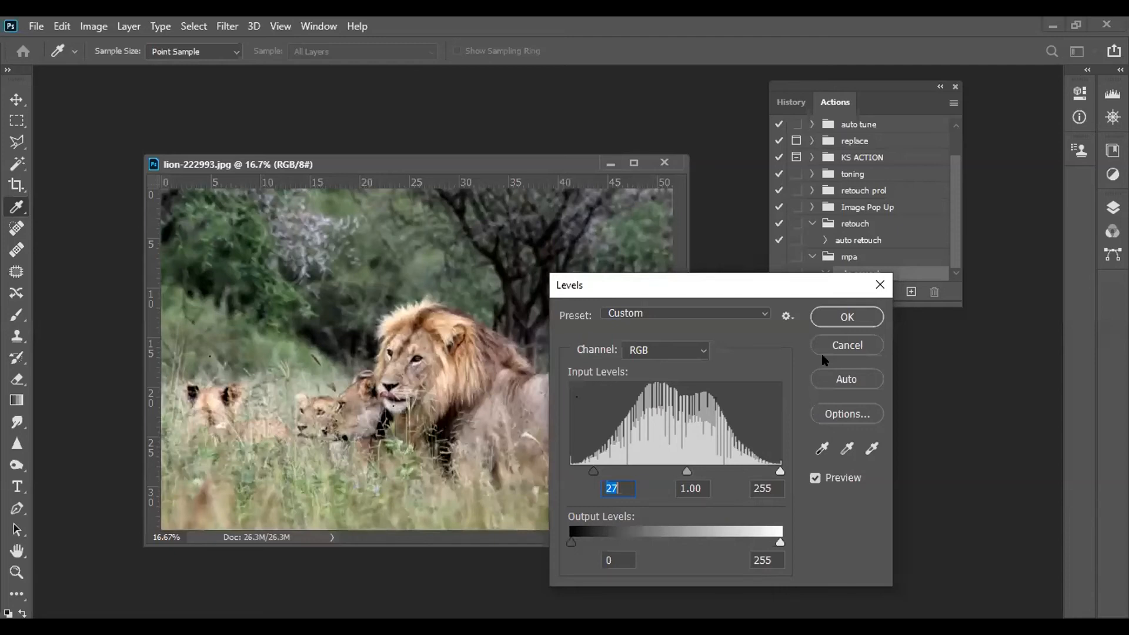
left_click(841, 321)
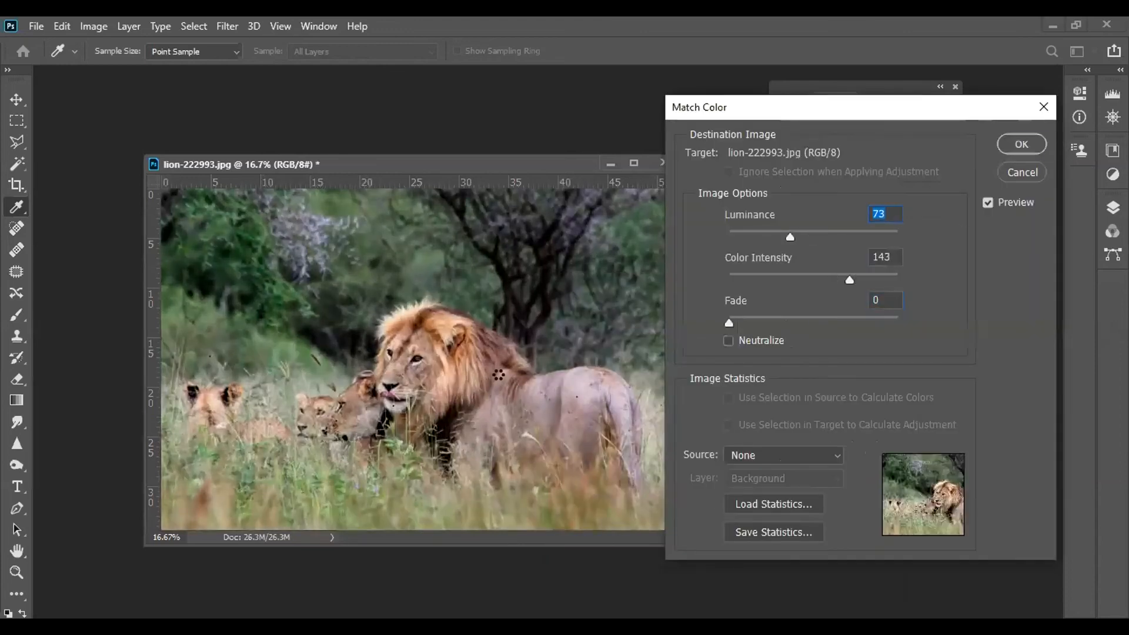
Apply Match Color to the lion image with luminance 73 and color intensity 143
key("Return")
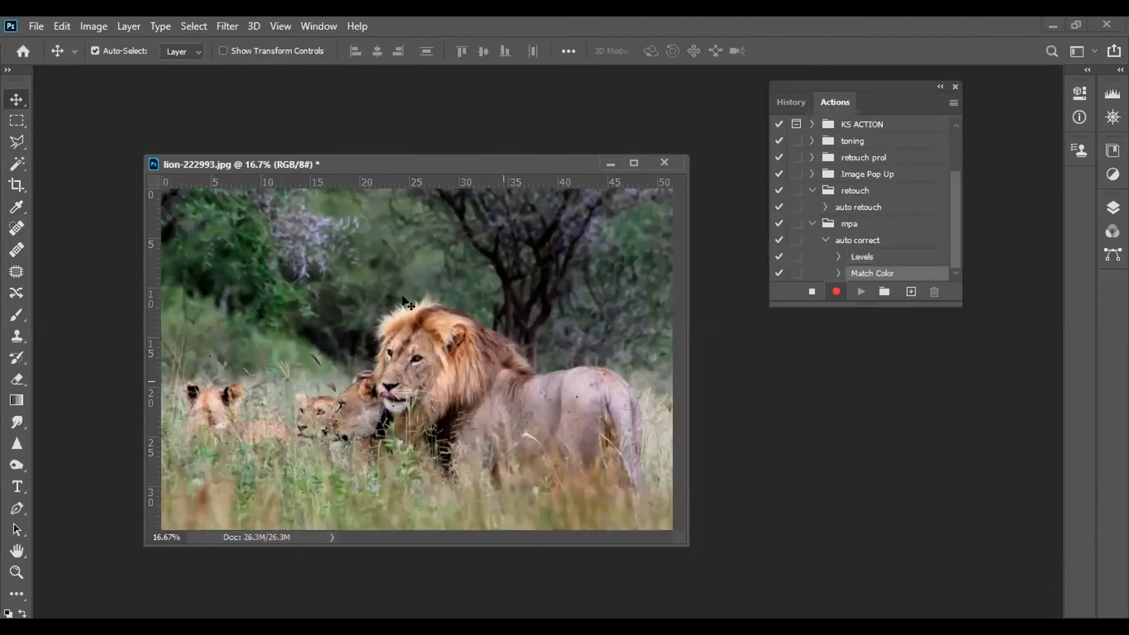
Apply a Vibrance adjustment of +55 to the lion image and stop recording the action
left_click(93, 26)
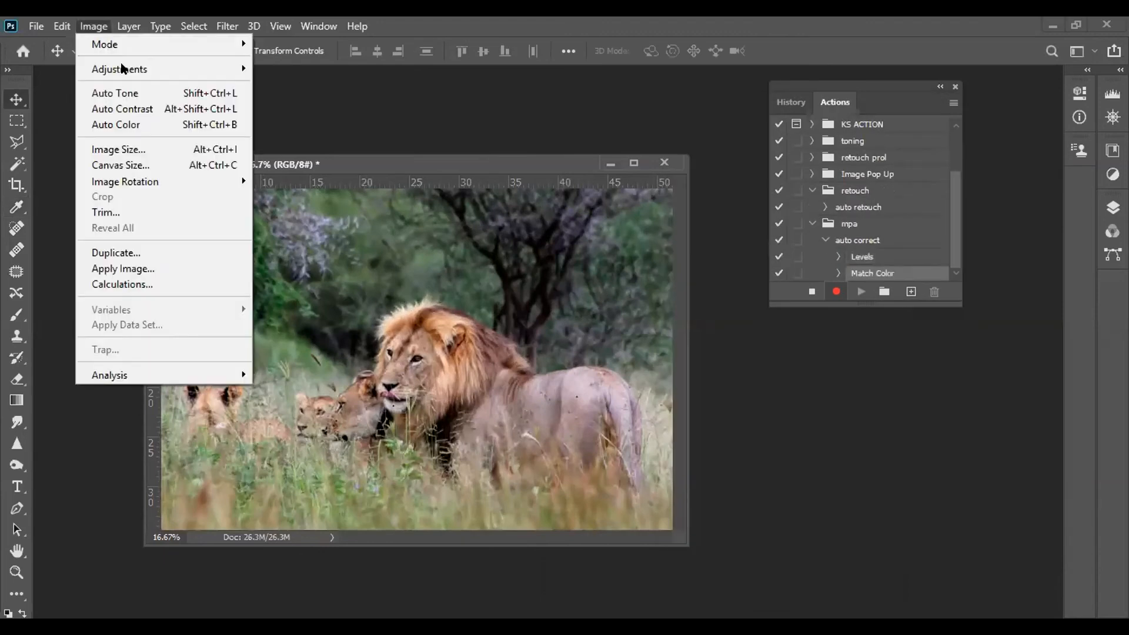
mouse_move(307, 145)
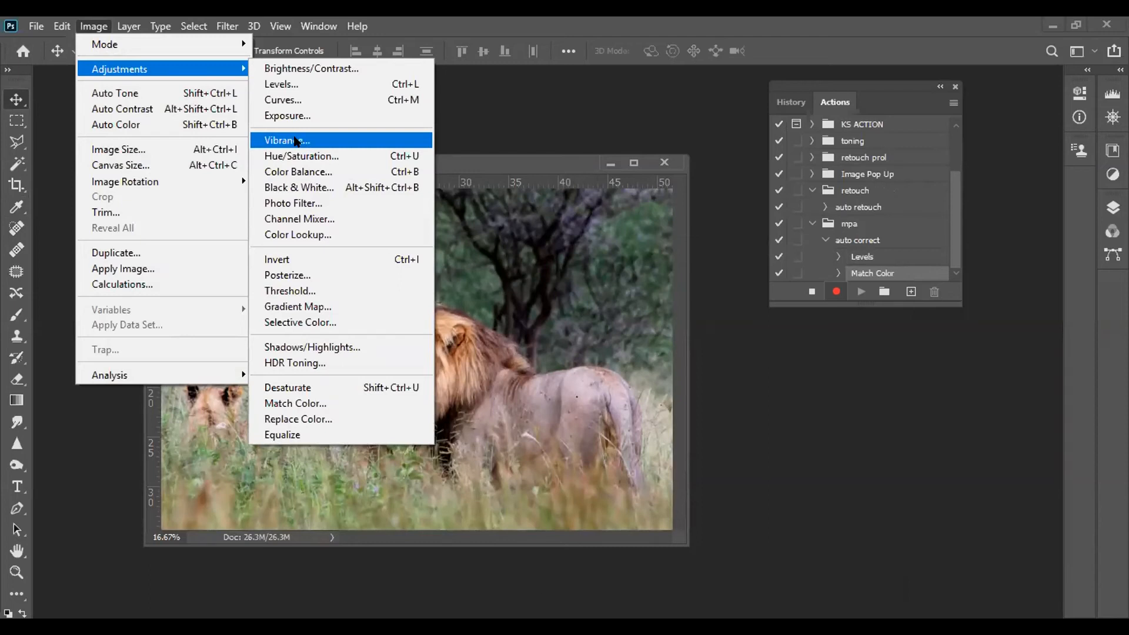
left_click(295, 141)
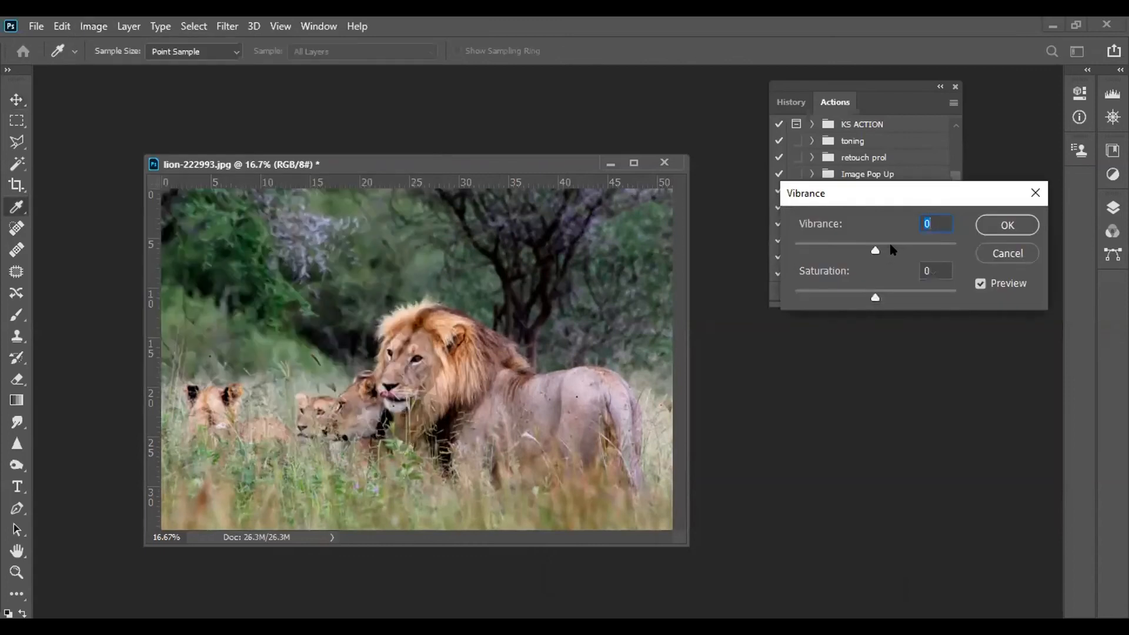
left_click_drag(909, 249, 918, 251)
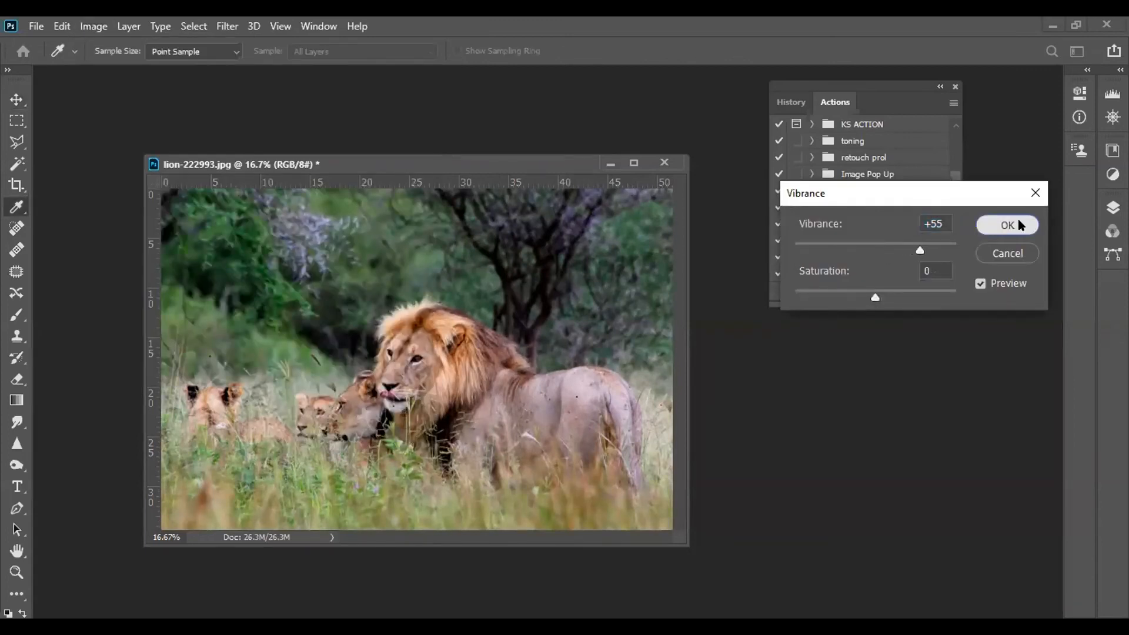
left_click(1019, 225)
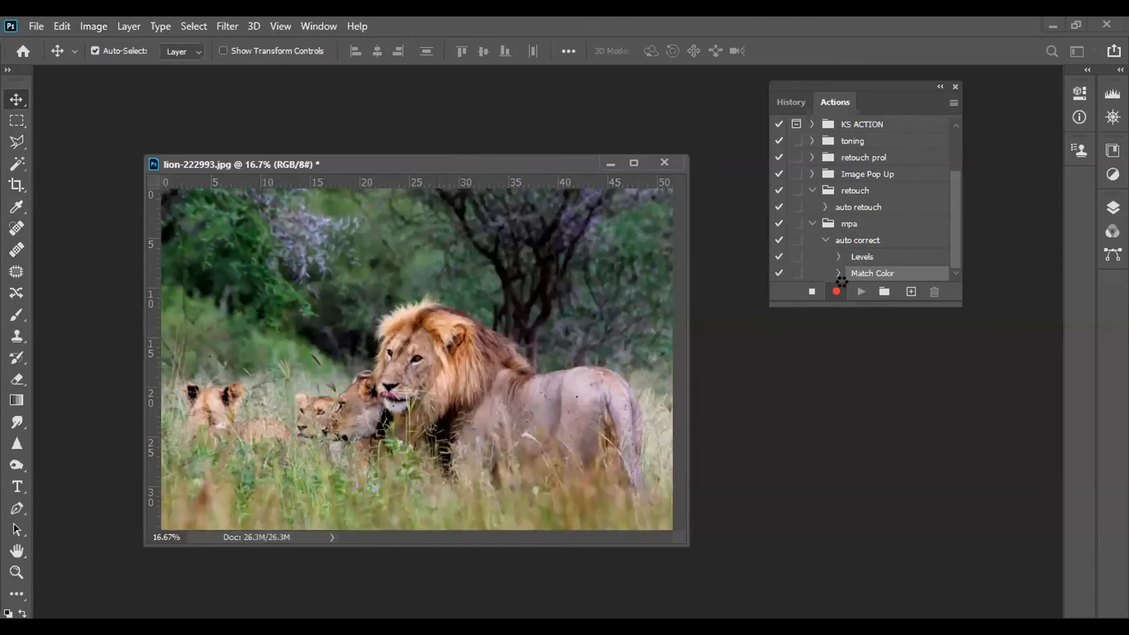
left_click(809, 292)
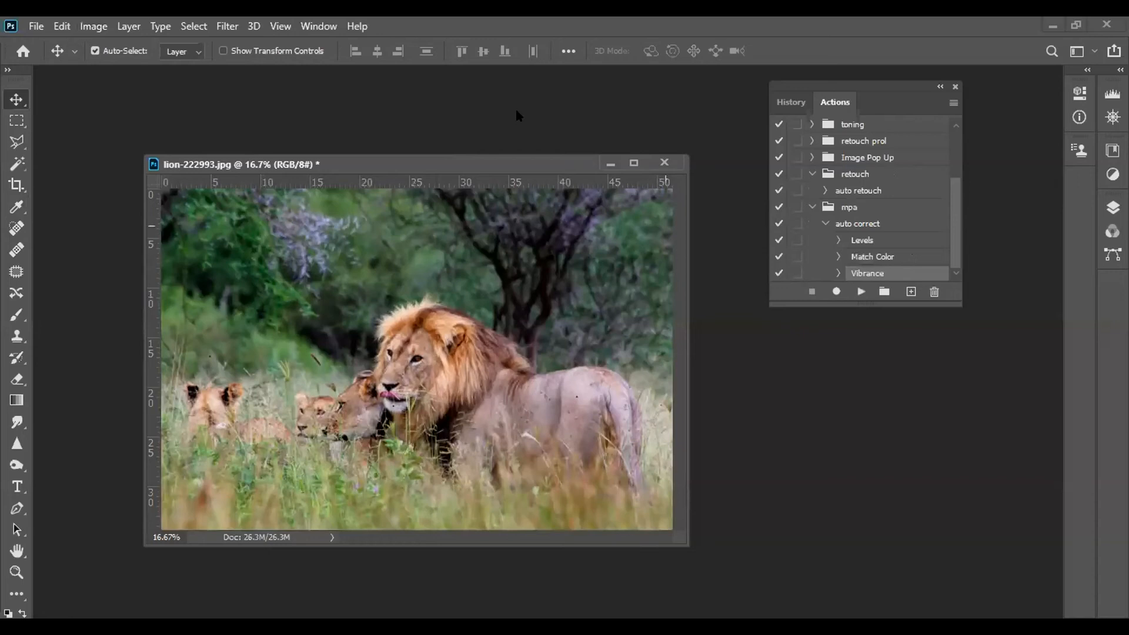
Compare the lion image's original snapshot with its Vibrance state in the History
left_click(318, 26)
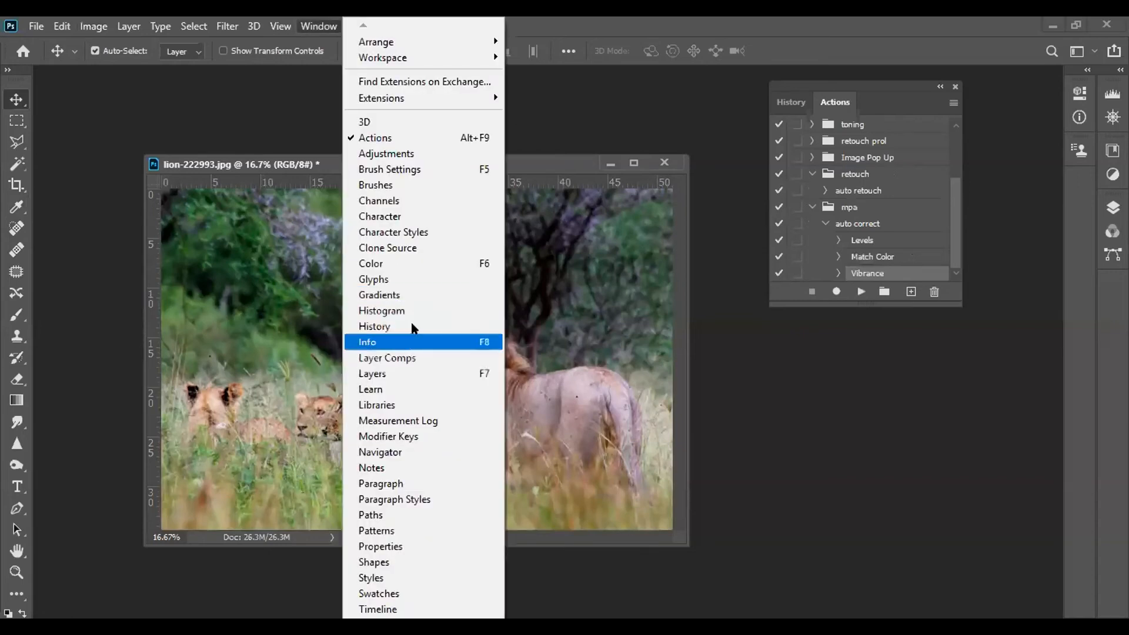
left_click(383, 323)
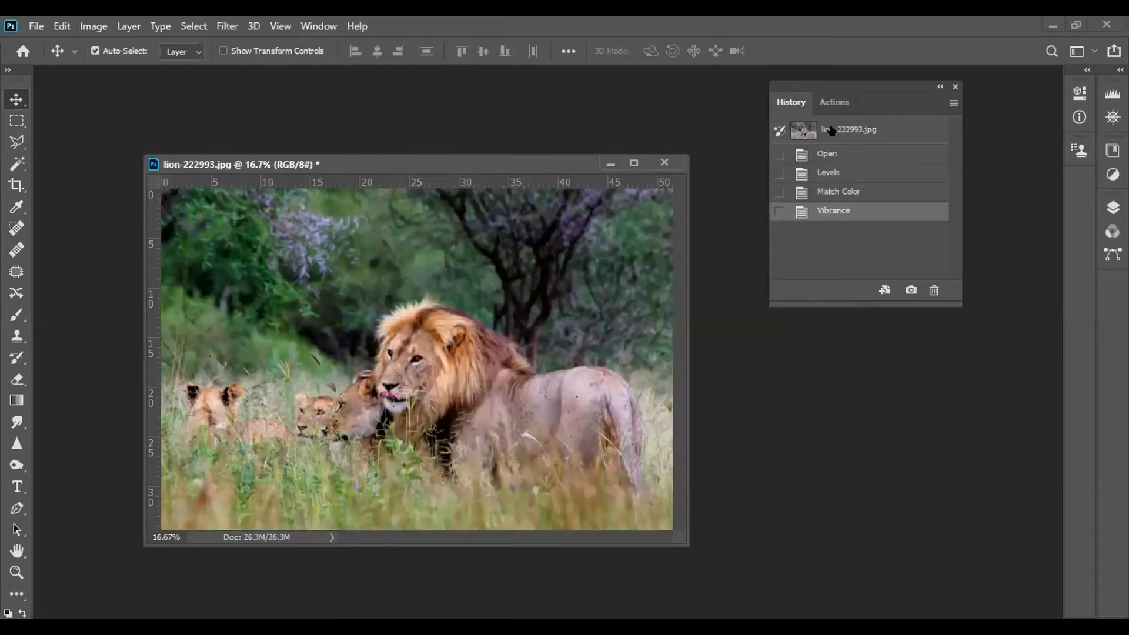
left_click(831, 130)
left_click(839, 210)
Close the lion image and open lioness-223005 from the luts folder
left_click(663, 161)
left_click(557, 257)
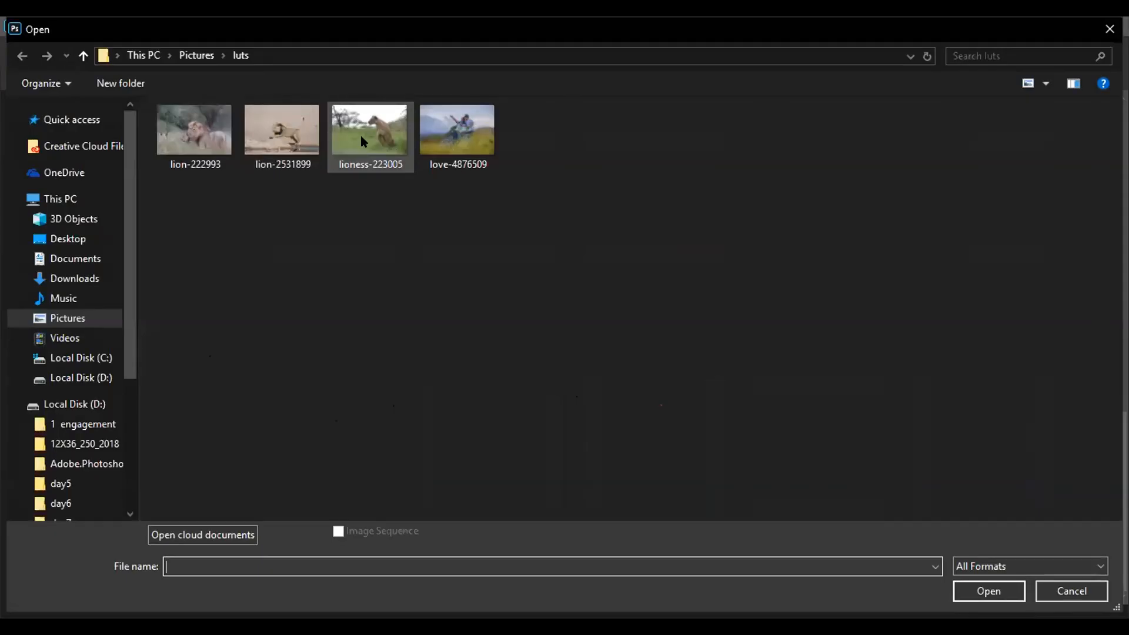
left_click(361, 135)
double_click(361, 136)
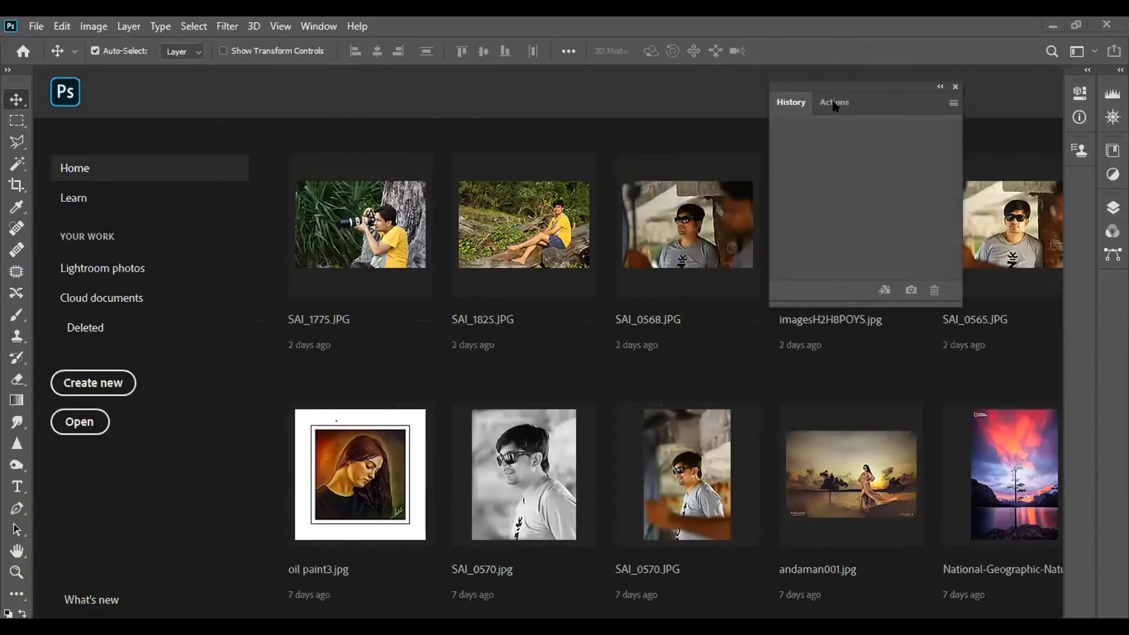
Run the auto correct action from the mpa set on the lioness image
left_click(834, 104)
left_click(850, 211)
left_click(844, 224)
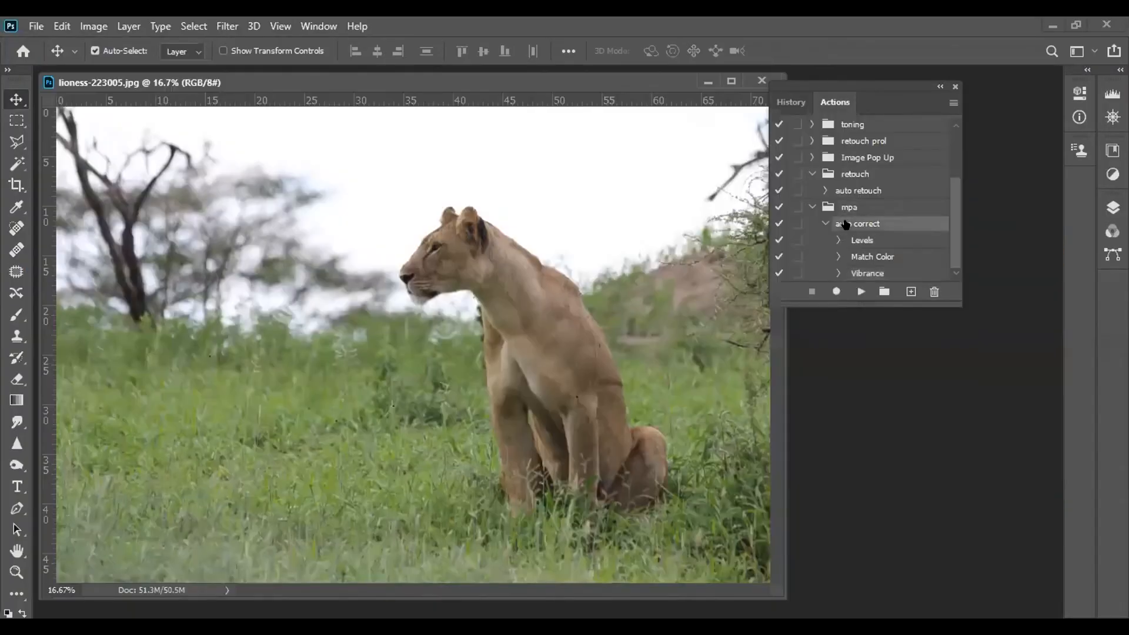
left_click(861, 291)
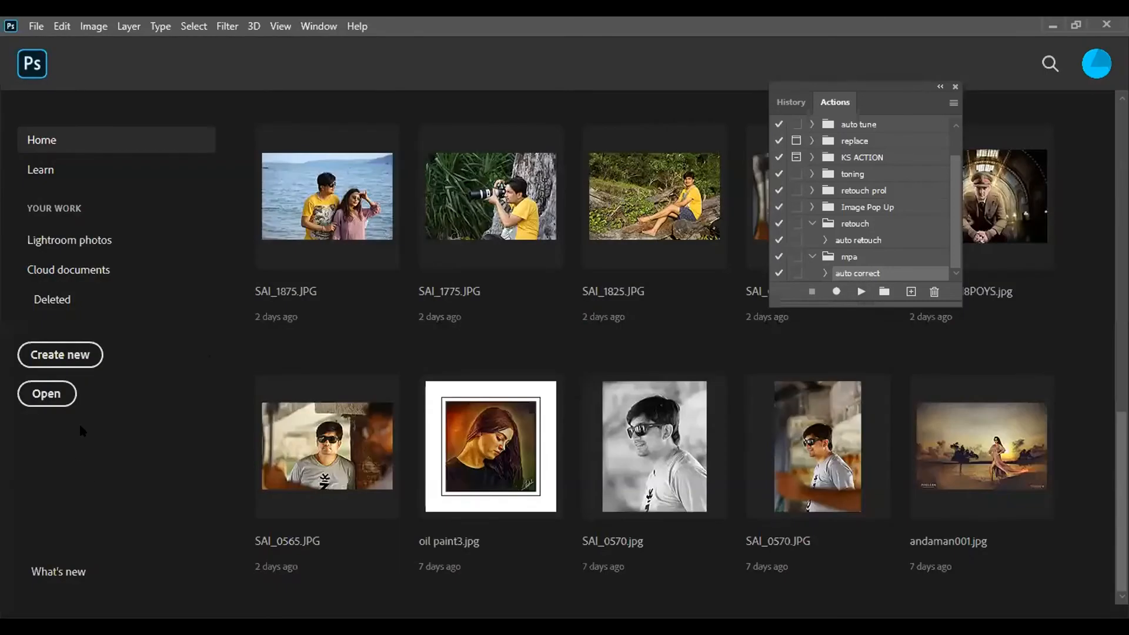
Start the Image Processor script and choose the luts folder in Pictures as the source of the images
key("alt+f")
mouse_move(79, 425)
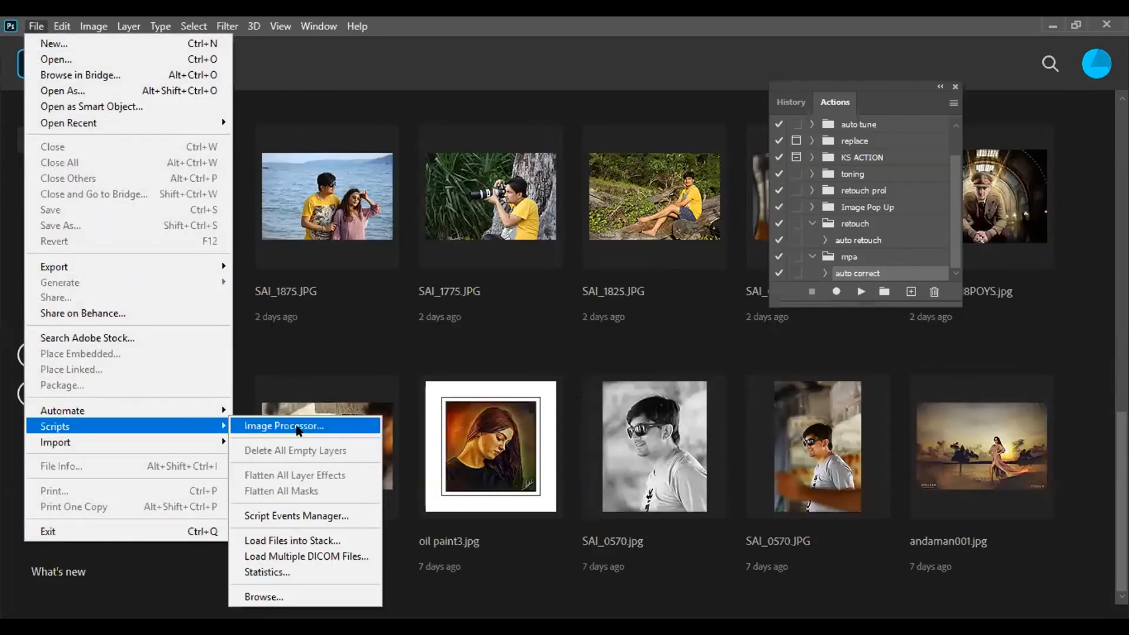
left_click(296, 427)
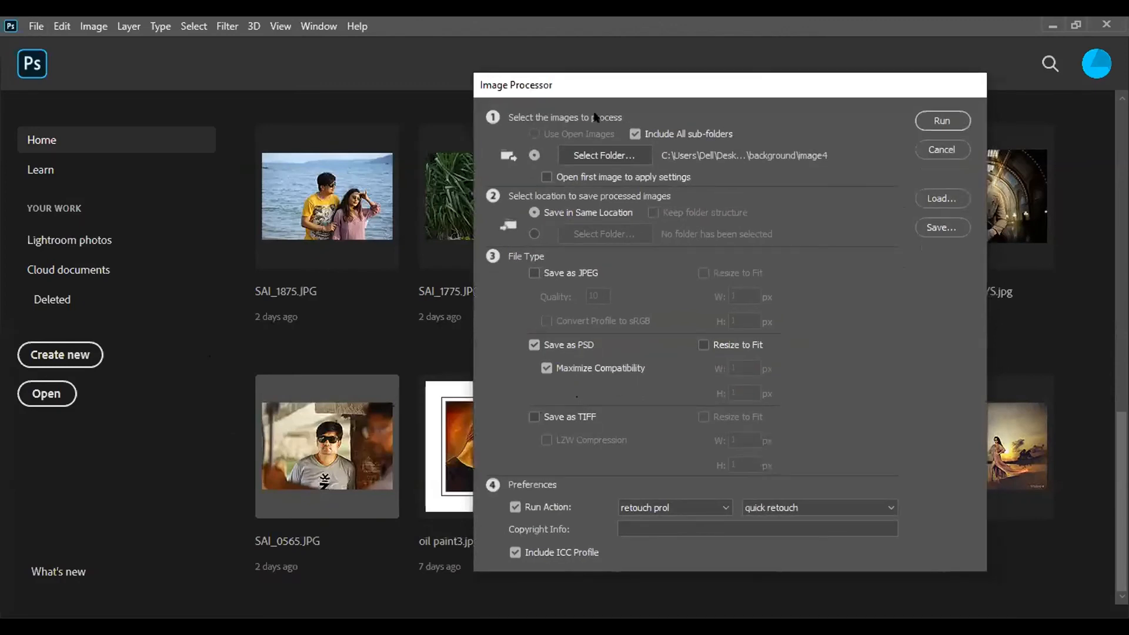
left_click(597, 152)
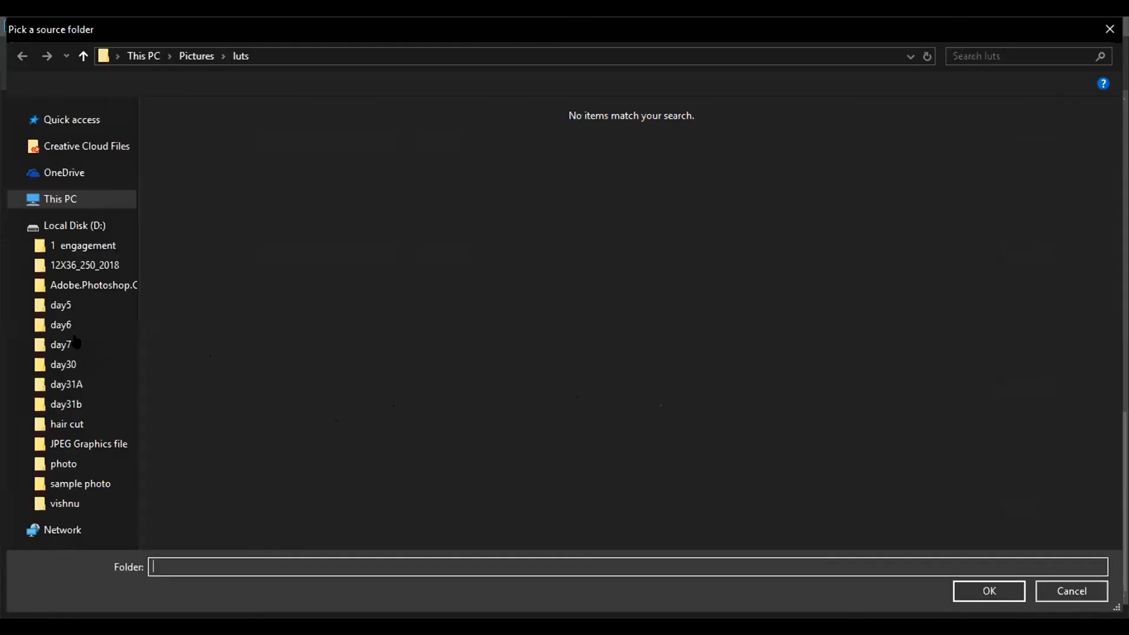
left_click(71, 322)
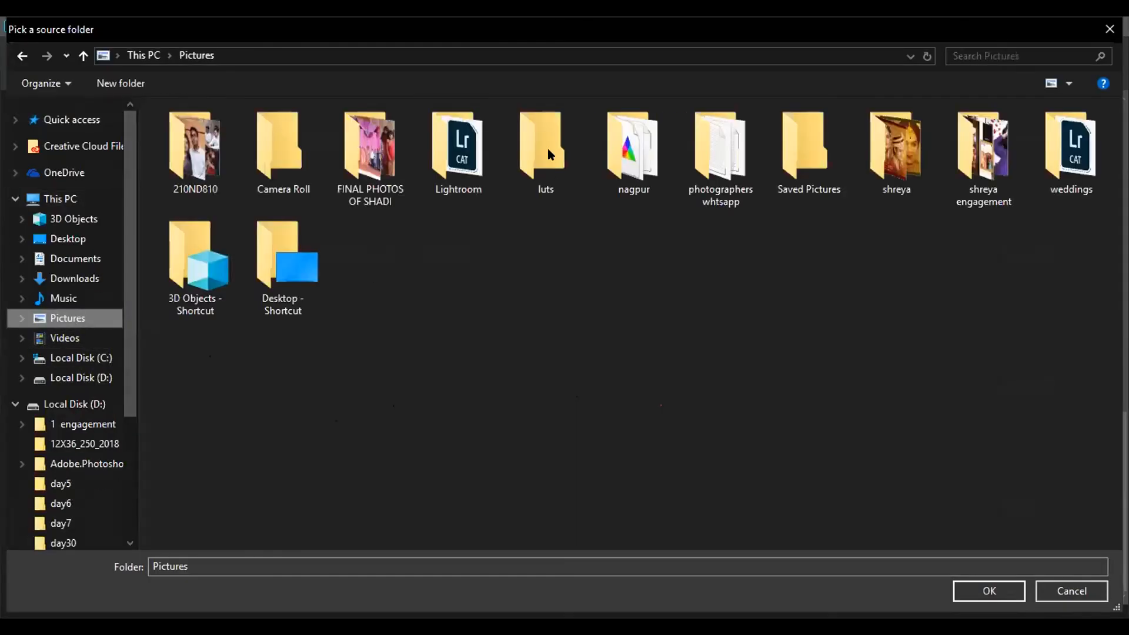
left_click(535, 154)
double_click(534, 154)
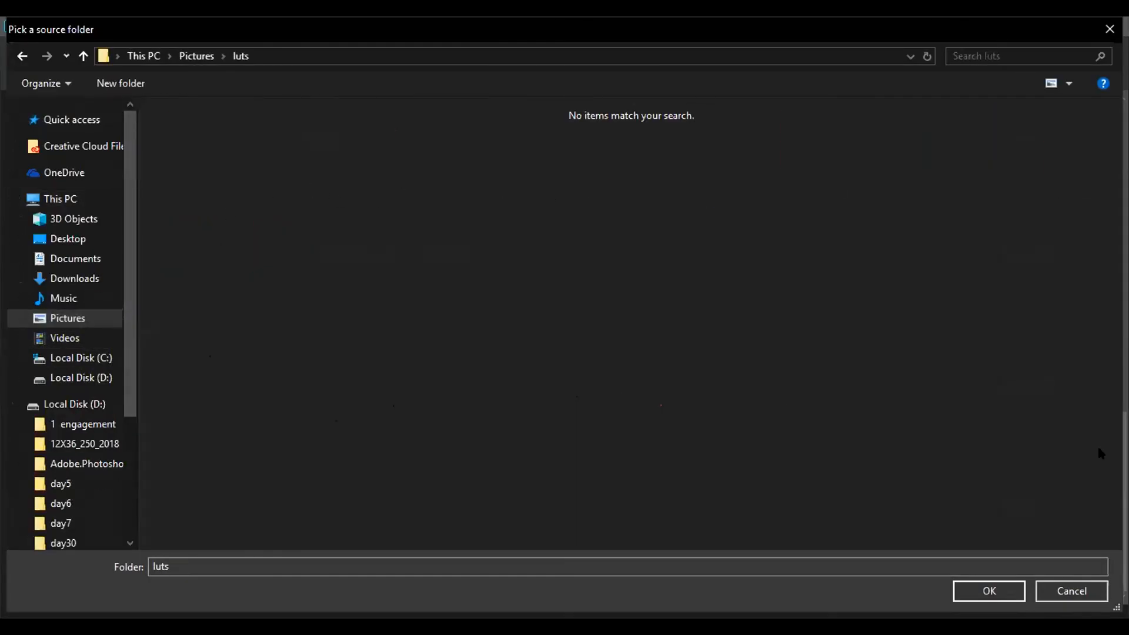
left_click(996, 592)
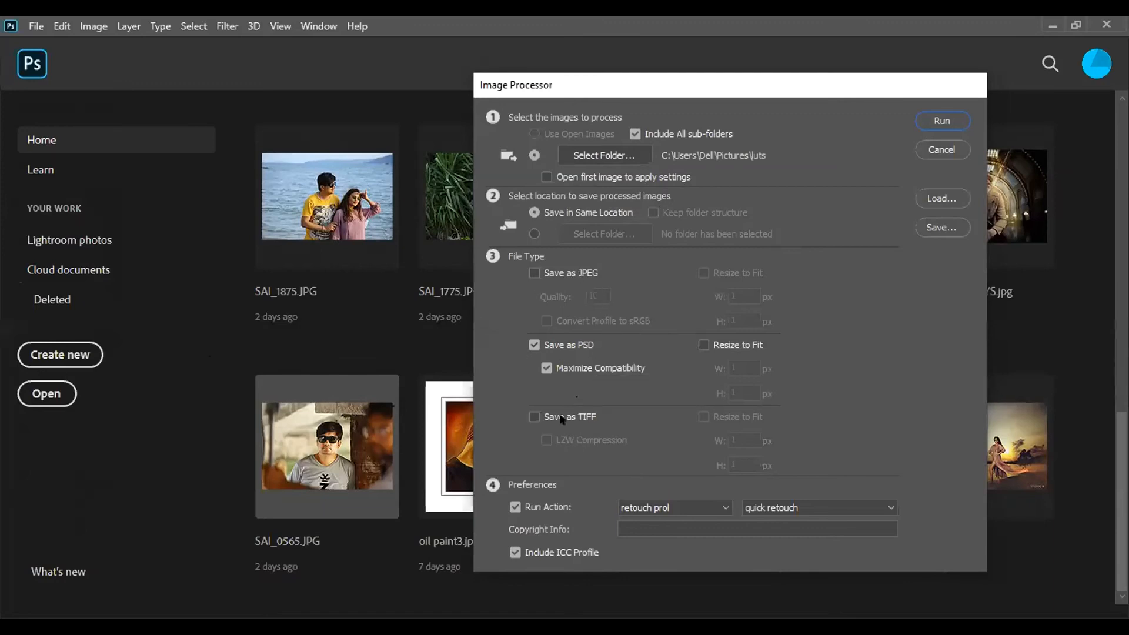
Set the Image Processor to save as JPEG instead of PSD and run it on the source folder
left_click(533, 273)
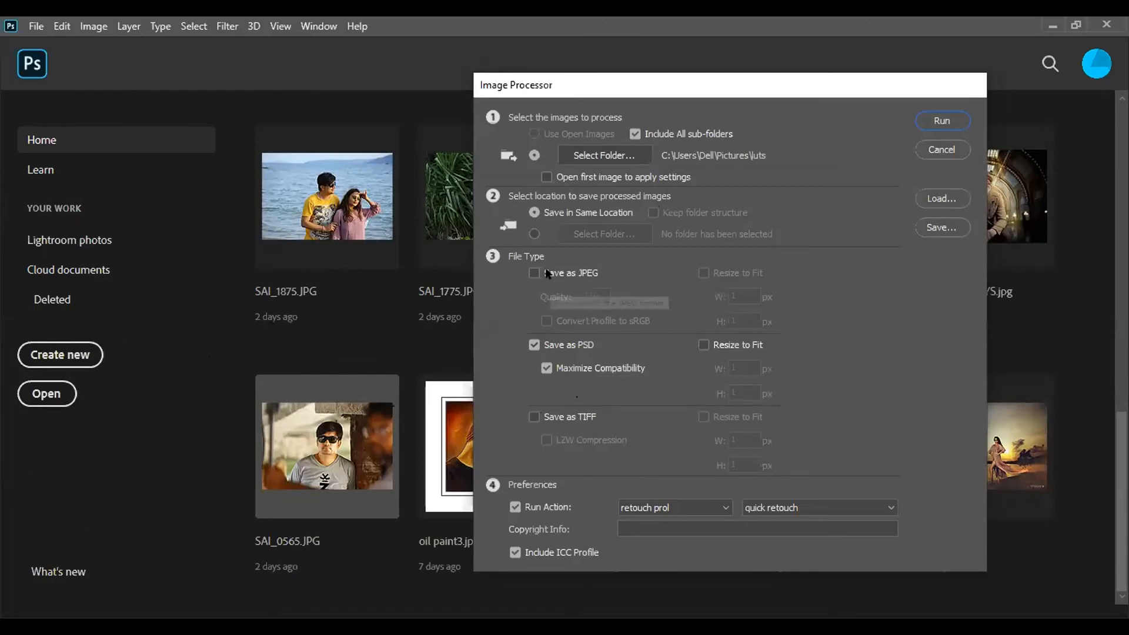
left_click(534, 346)
double_click(595, 295)
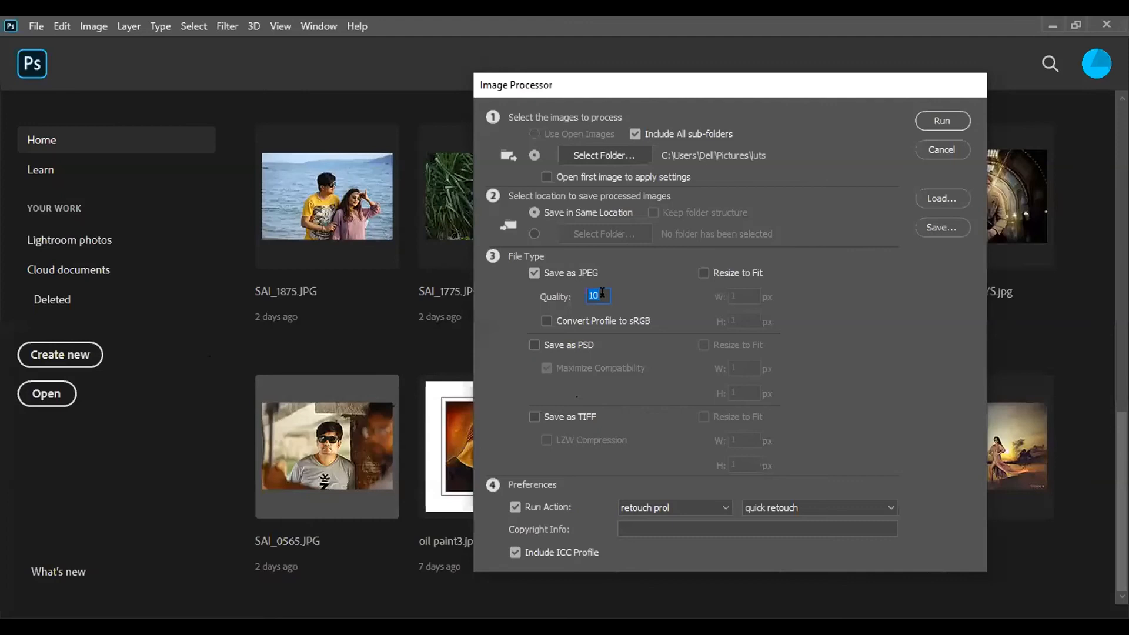
left_click(949, 112)
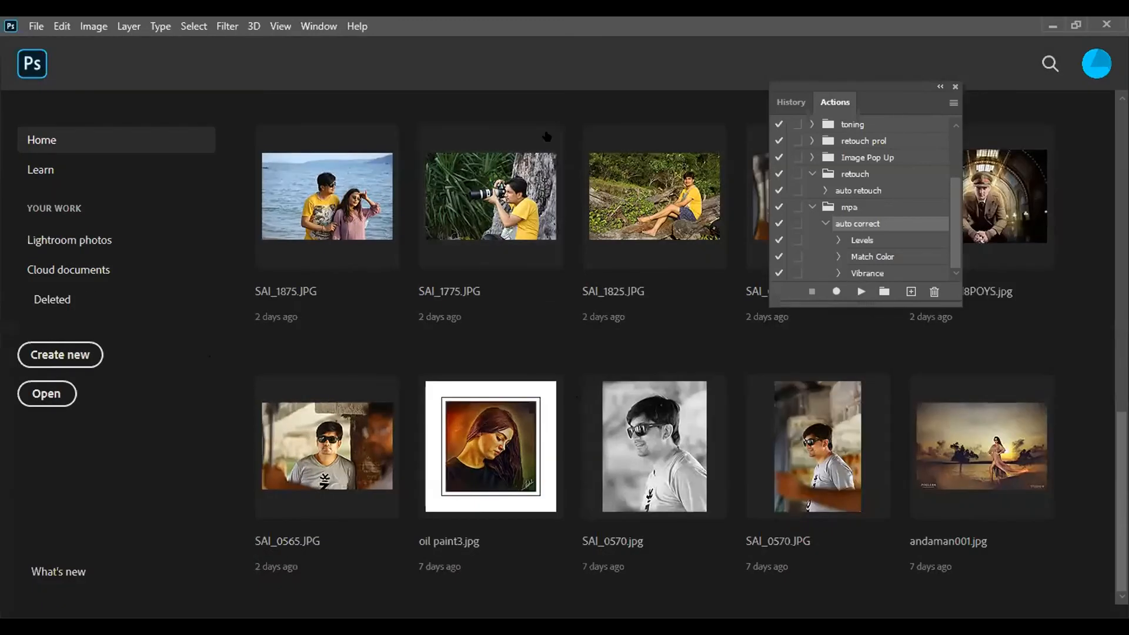
Browse to the JPEG output folder inside luts to check the processed images
left_click(36, 27)
left_click(46, 59)
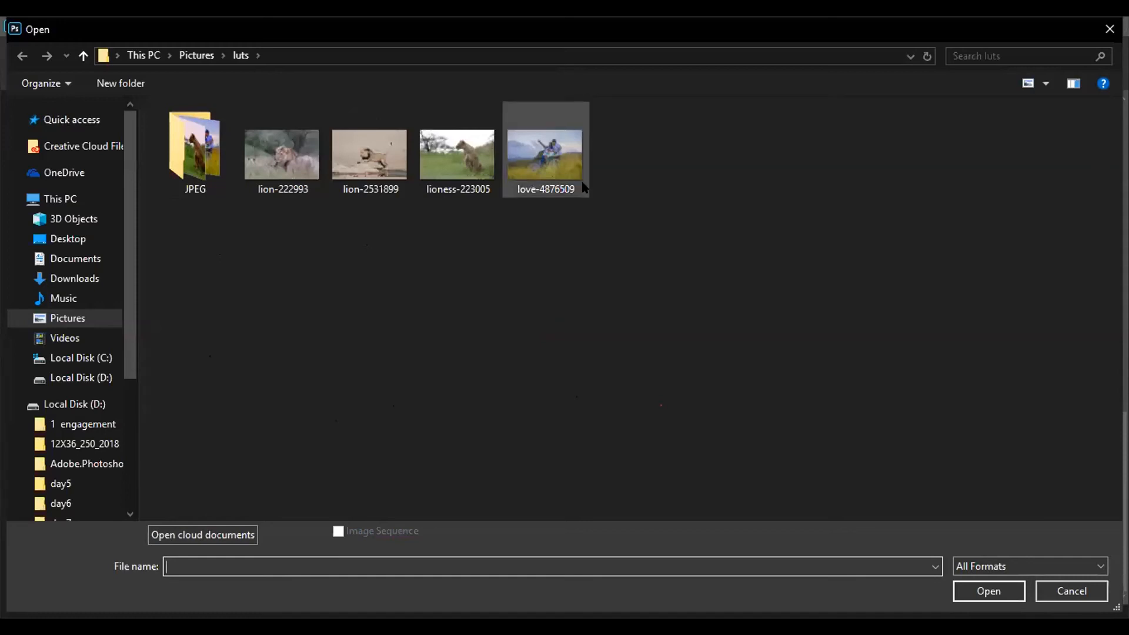
double_click(201, 165)
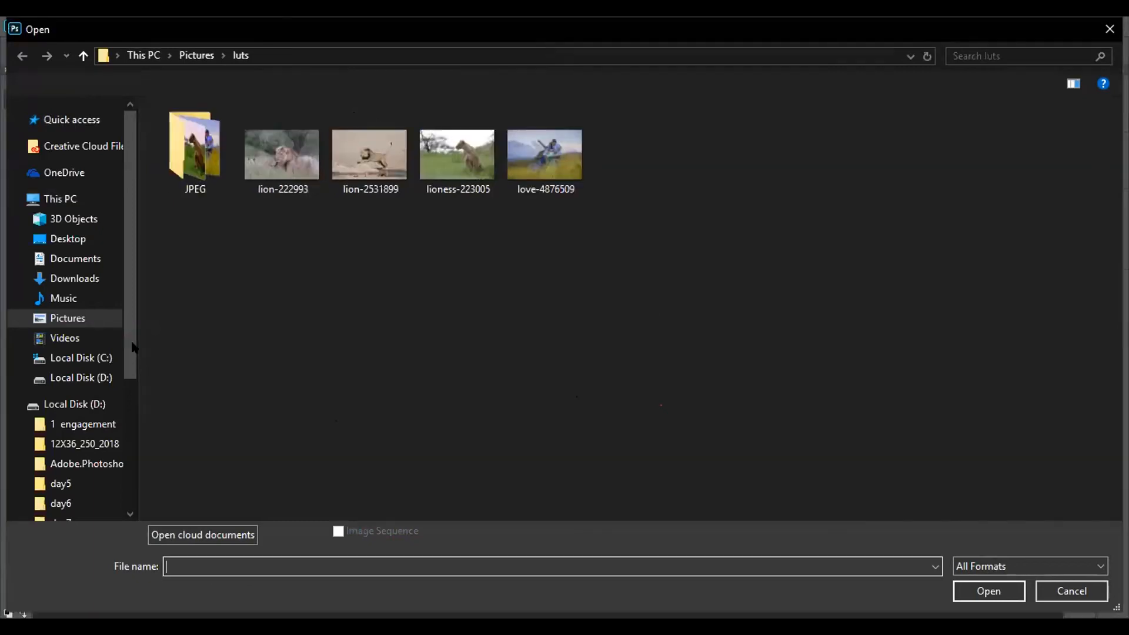
Open woman-3161009.jpg from the download folder in 1 engagement > subsikho on Local Disk (D:)
left_click(74, 338)
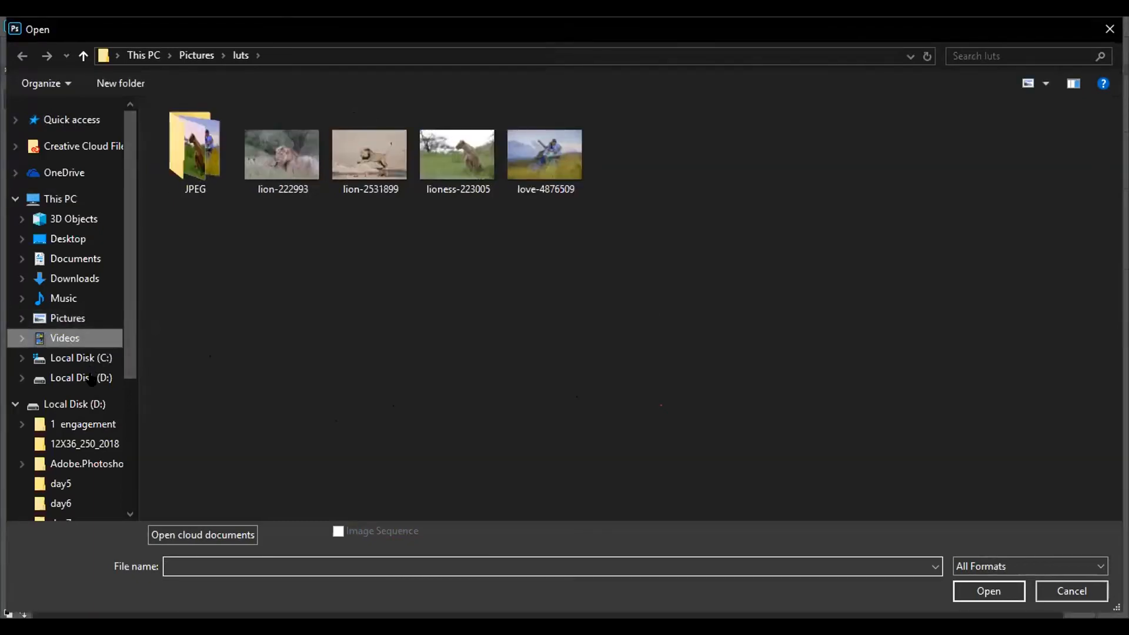
left_click(81, 357)
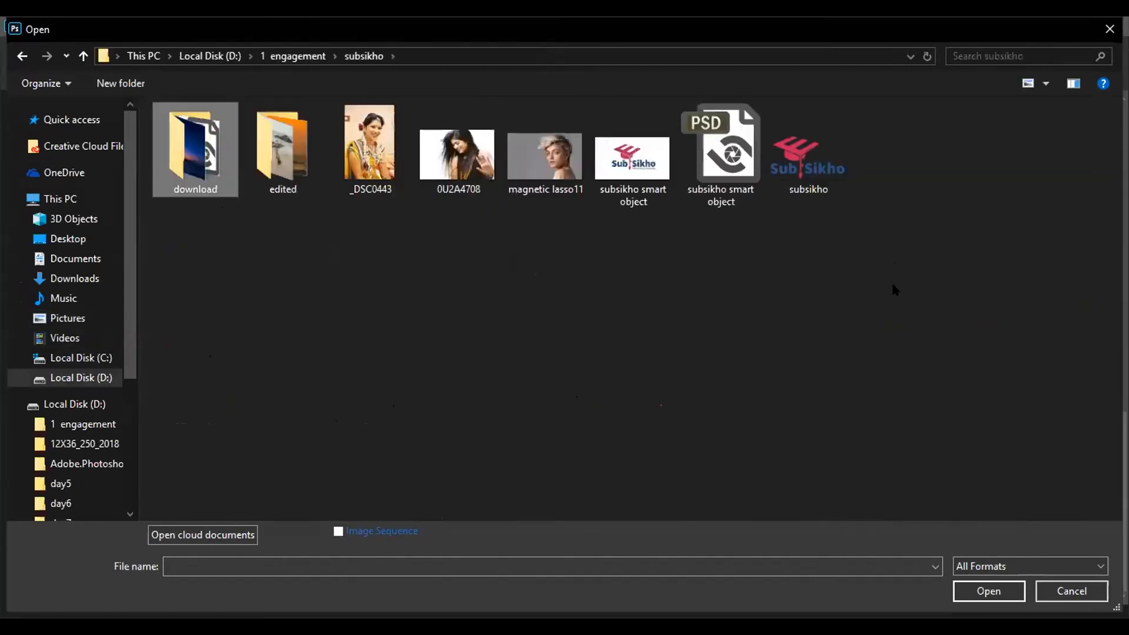
key("Return")
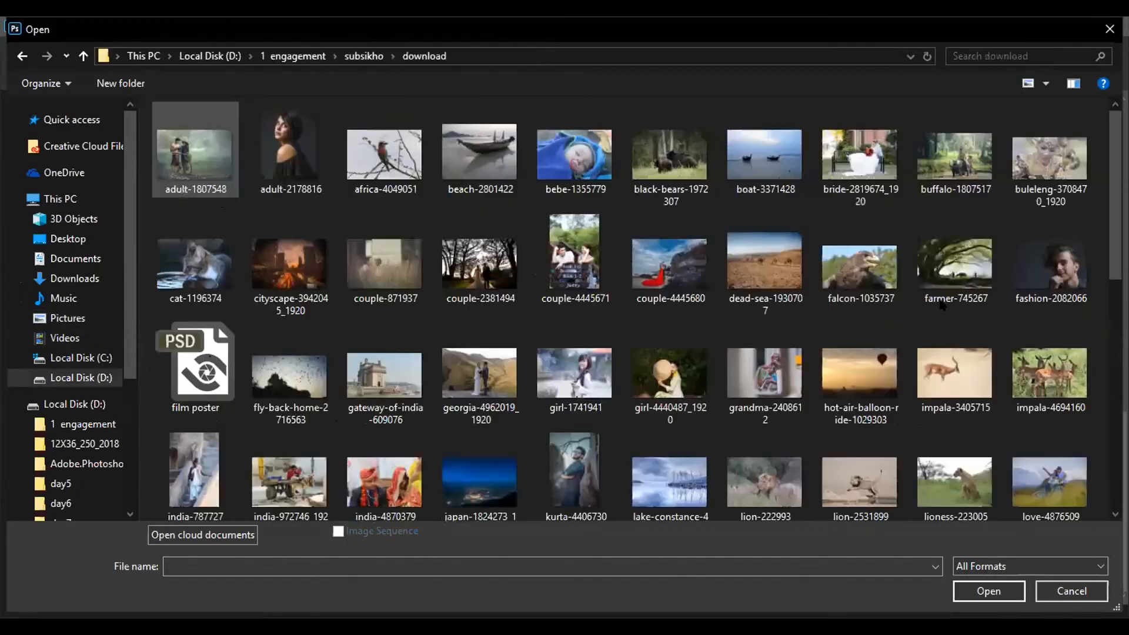
scroll(283, 465, "down", 1)
scroll(284, 460, "down", 5)
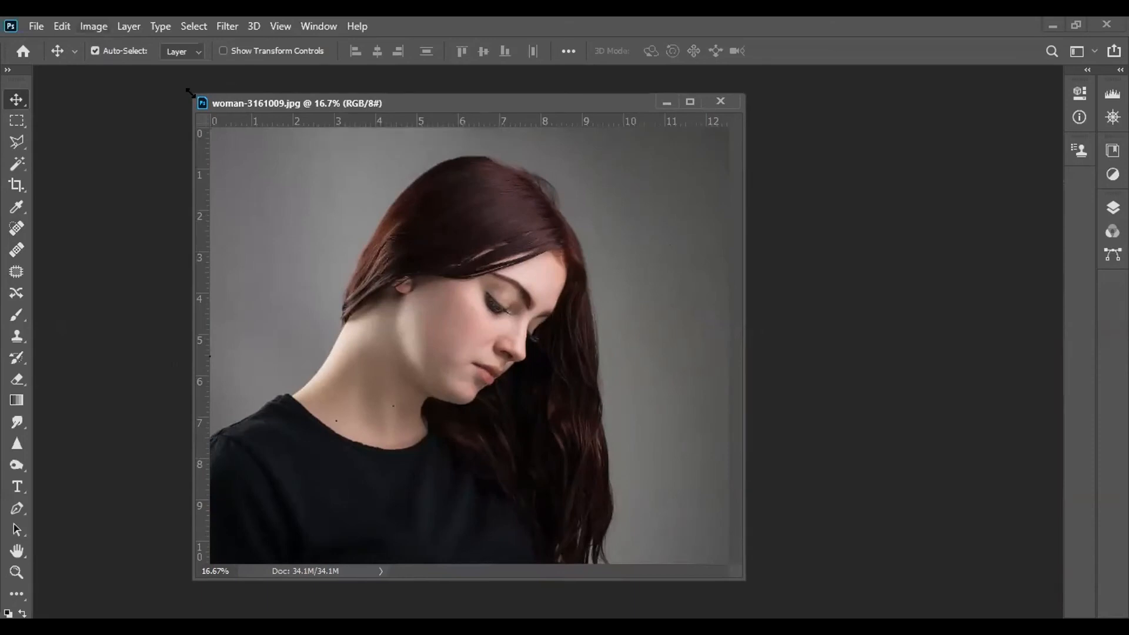
Resize the woman portrait to a width of 2000 pixels with Image Size, keeping its proportions
key("alt+i")
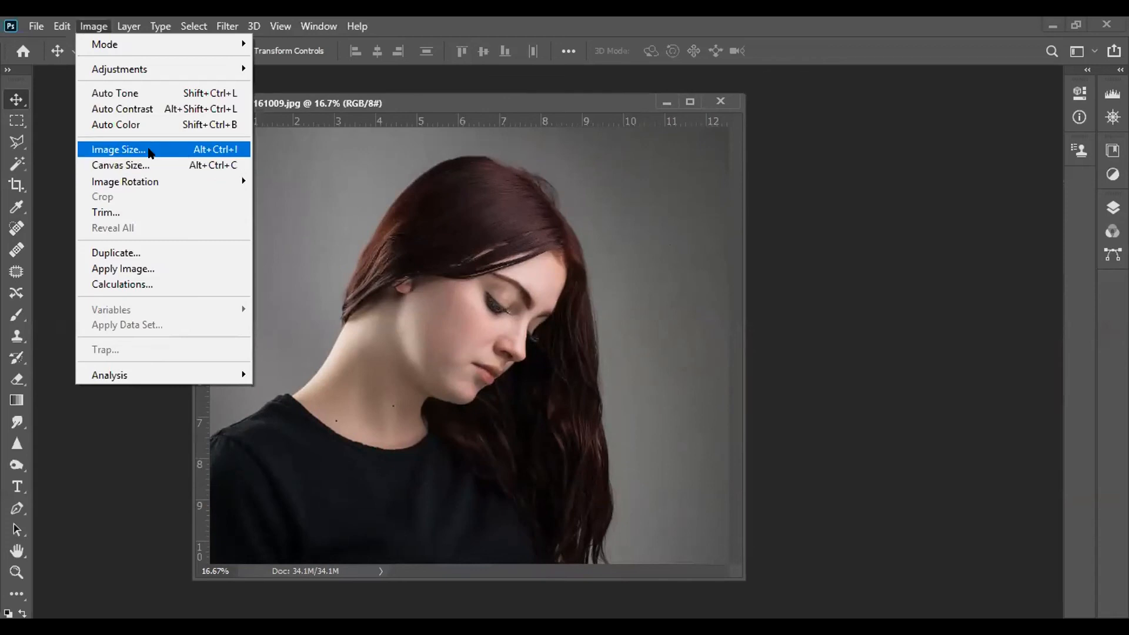
left_click(149, 151)
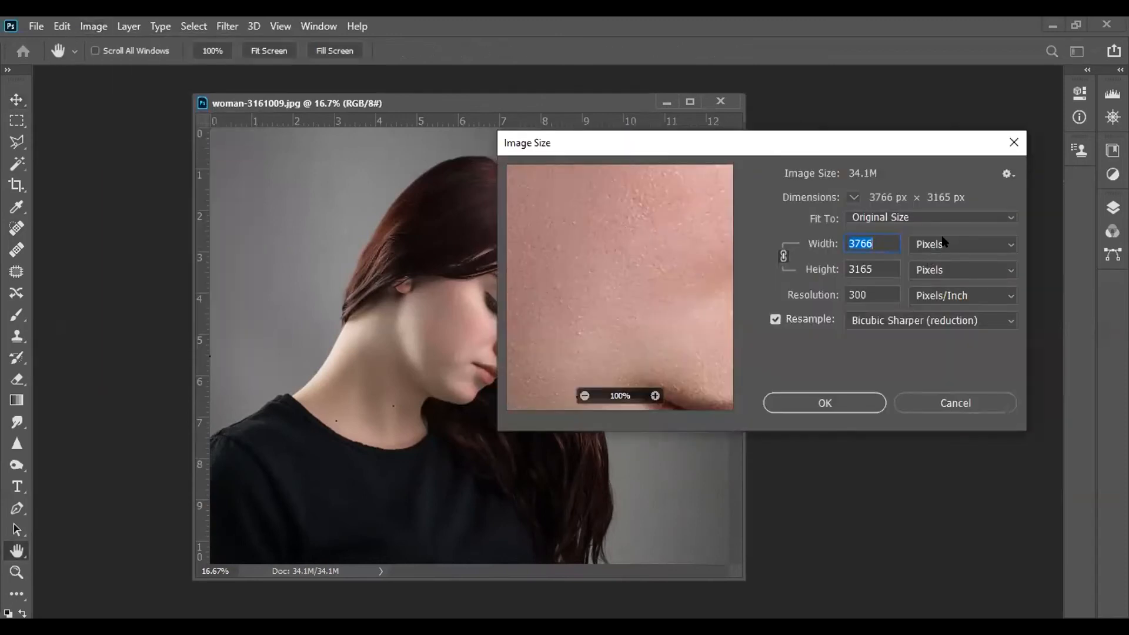
left_click(943, 242)
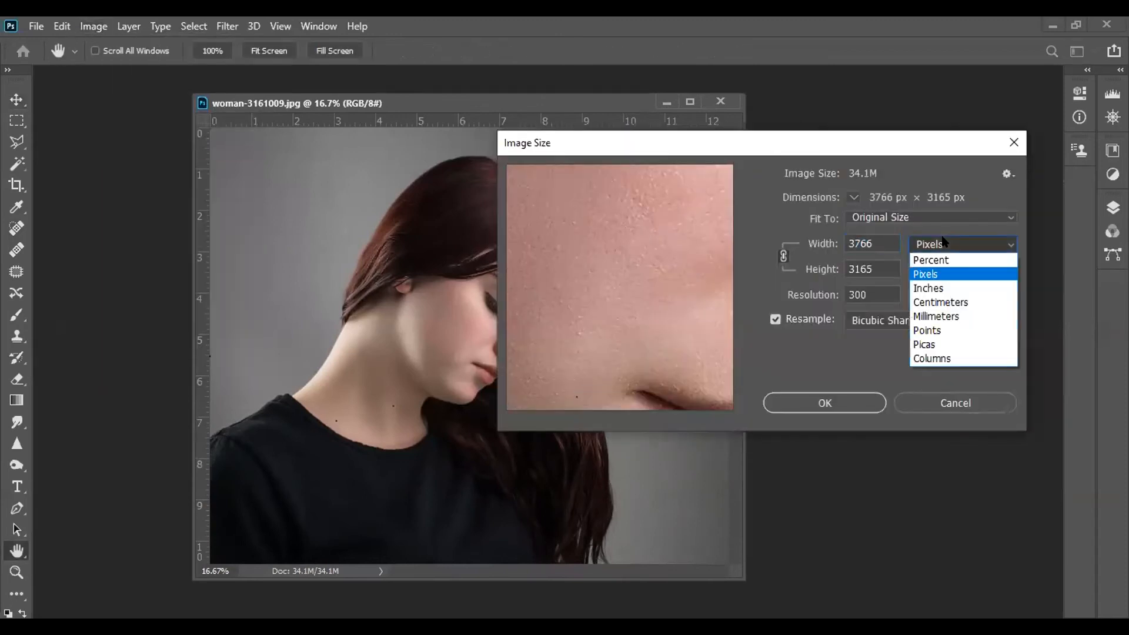
left_click(931, 274)
double_click(859, 243)
type("20")
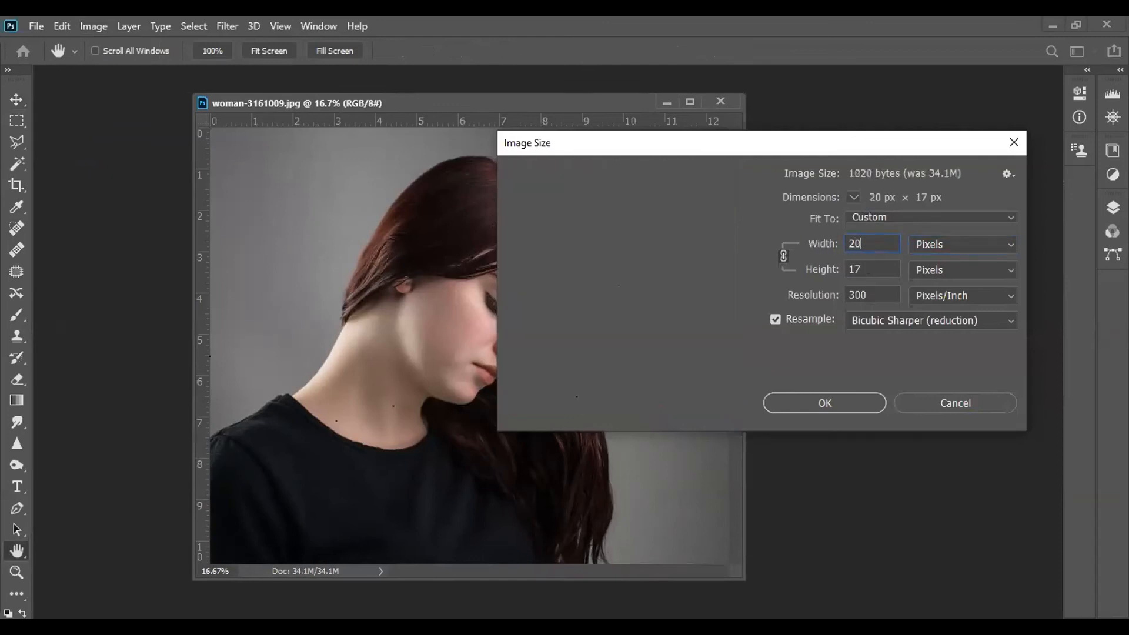
type("00")
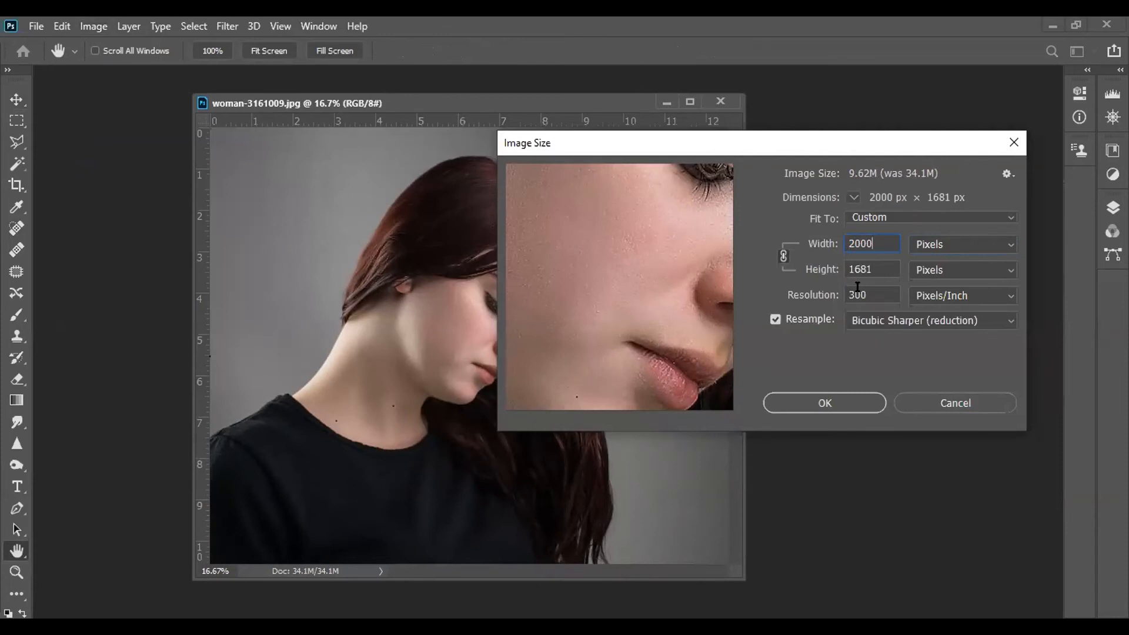
left_click(837, 404)
key("v")
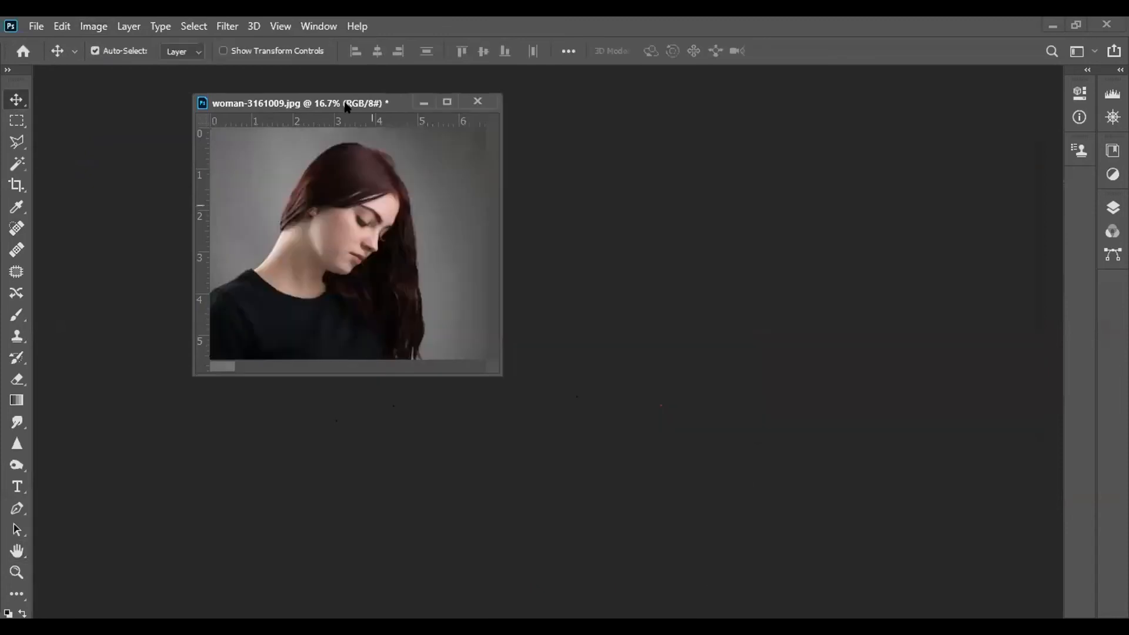
Apply a Levels adjustment to the woman portrait with the gray point sampled from her dark red hair
left_click_drag(341, 106, 414, 217)
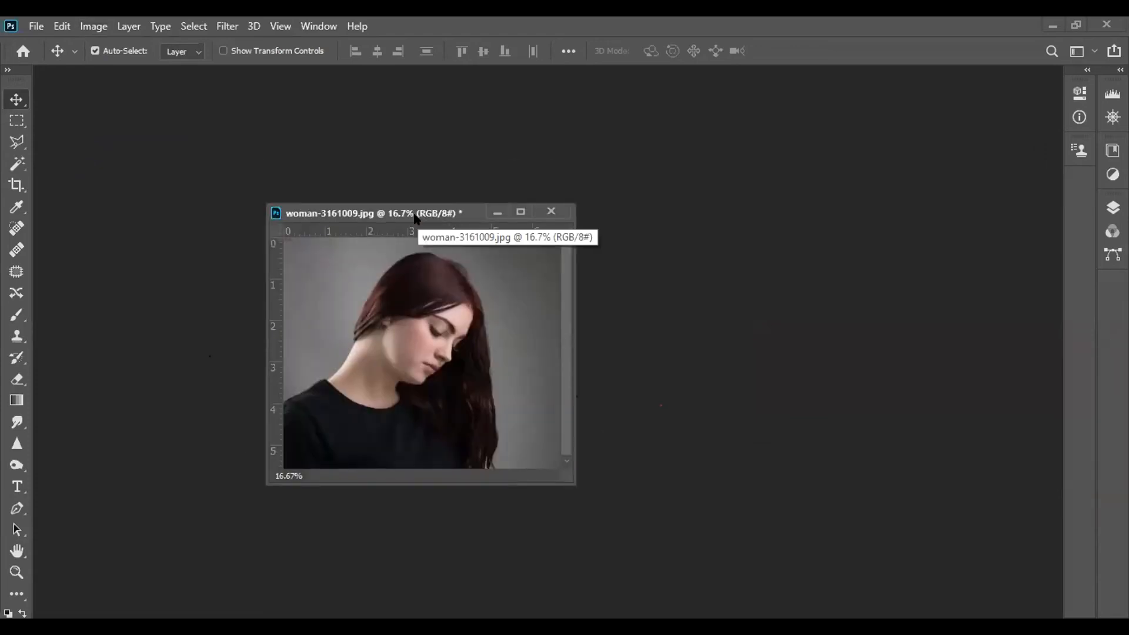
left_click(520, 211)
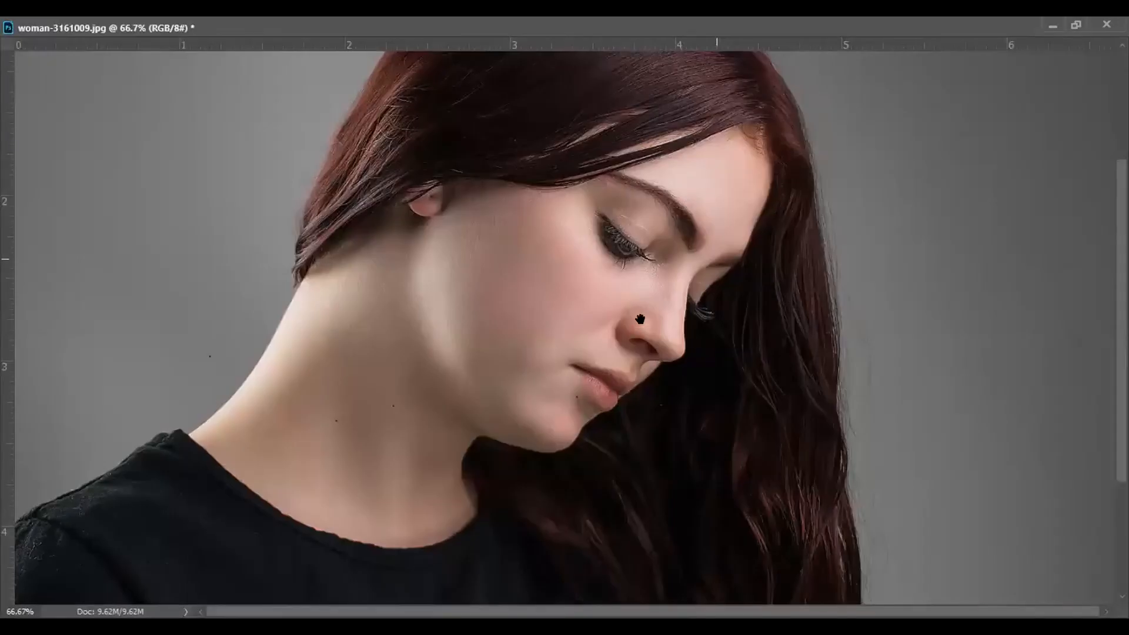
scroll(639, 319, "up", 2)
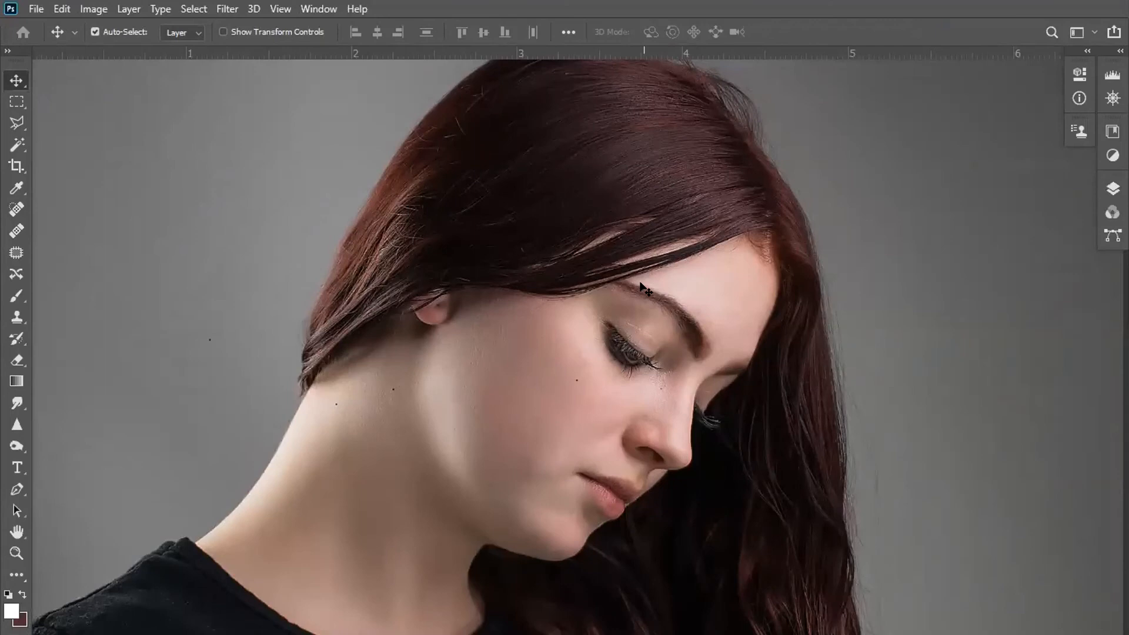
key("ctrl+l")
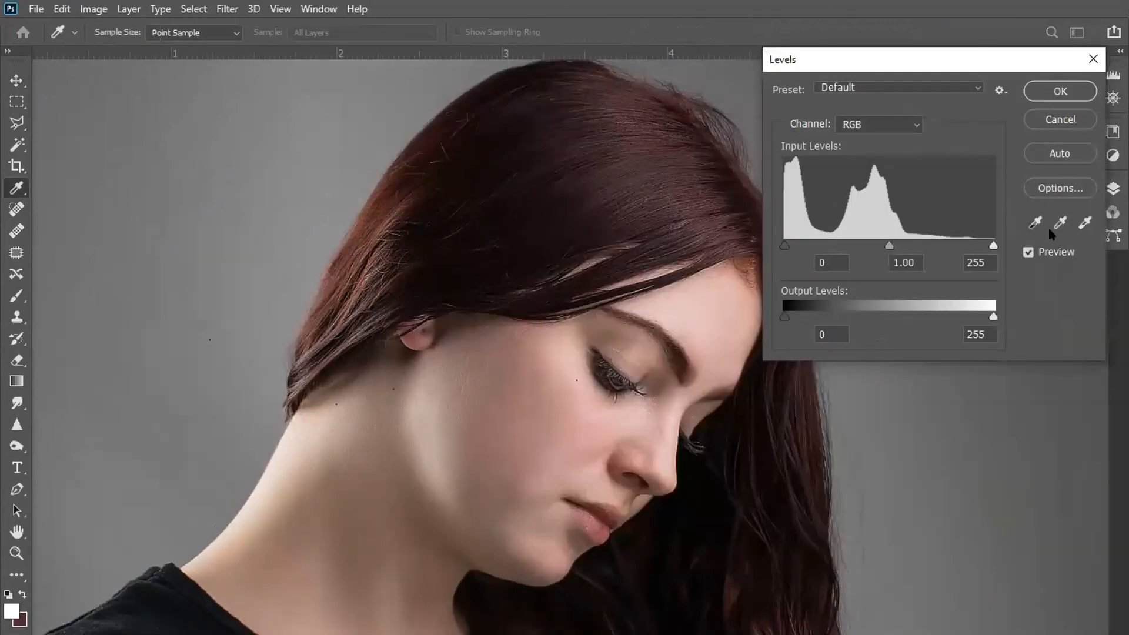
left_click(1060, 223)
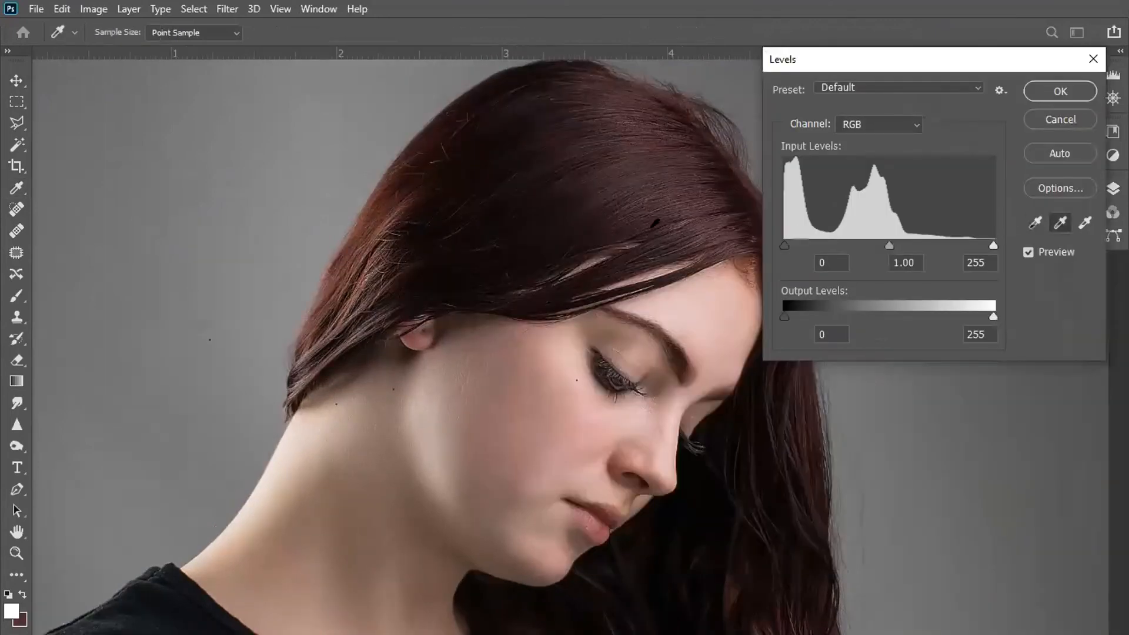
left_click(496, 206)
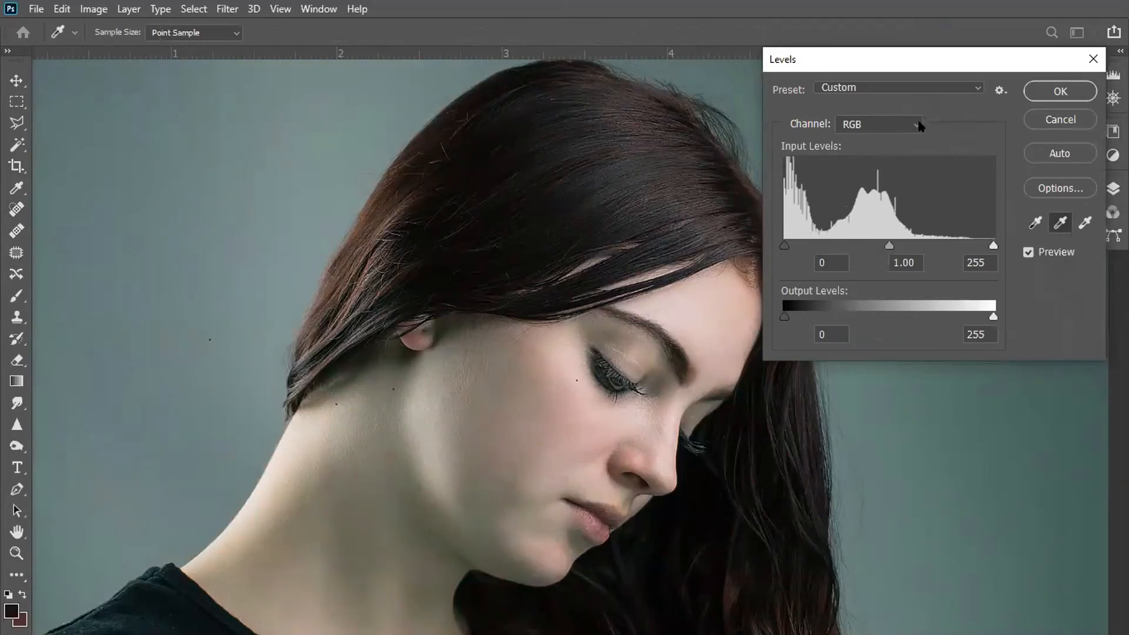
left_click(1055, 92)
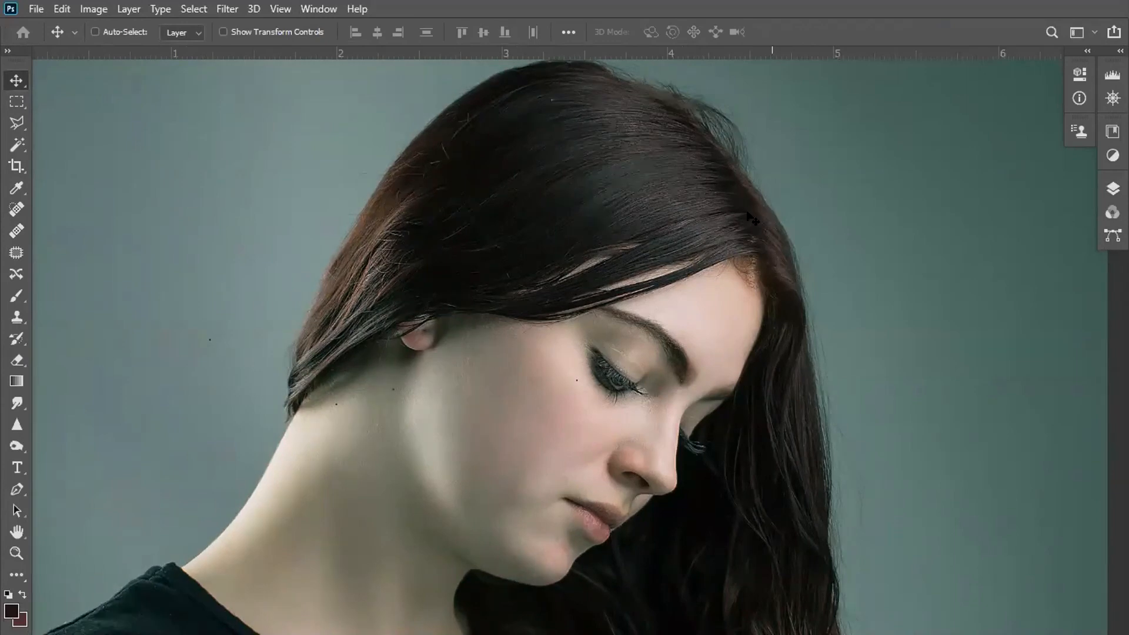
key("ctrl+minus")
key("ctrl+minus")
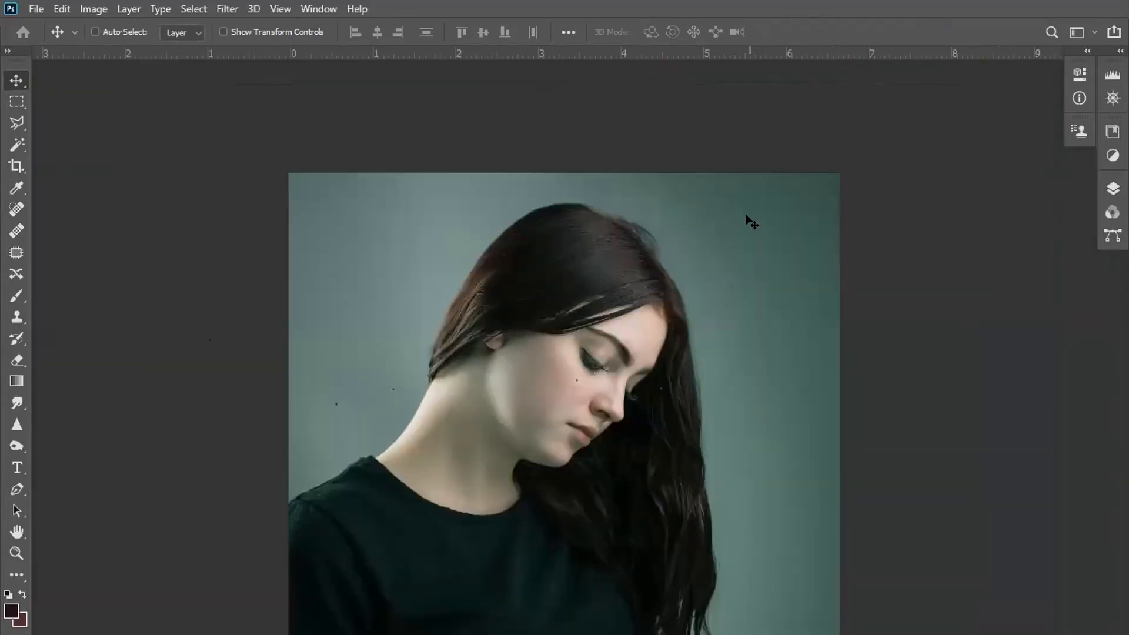
Apply a Color Balance adjustment to the portrait's midtones with cyan–red at +37 and yellow–blue at -29
key("ctrl+b")
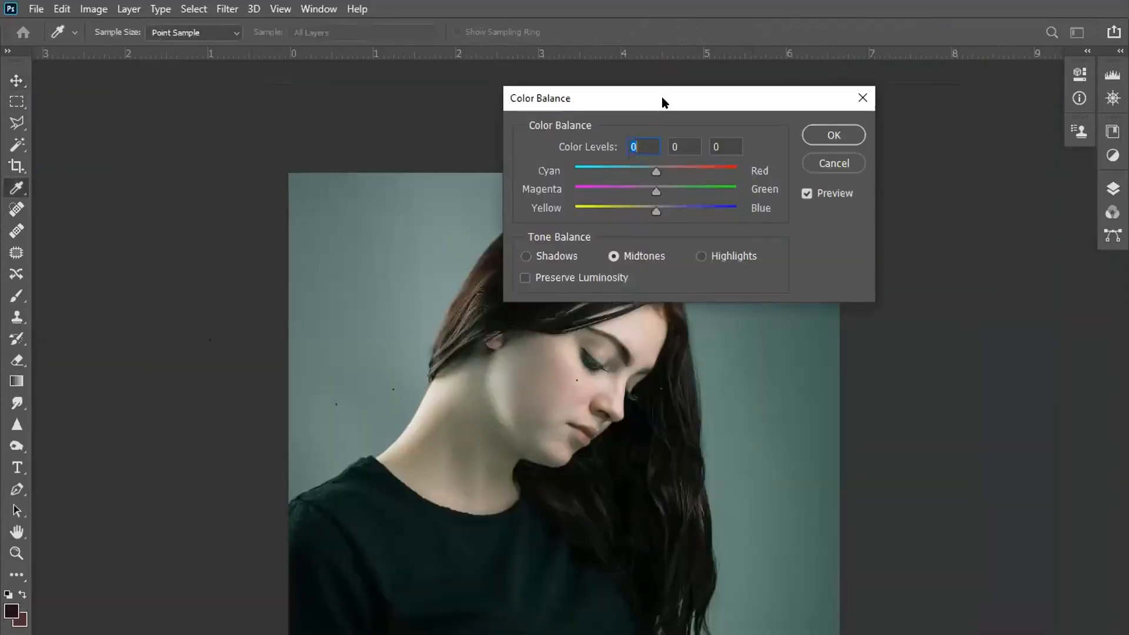
left_click_drag(662, 102, 830, 102)
left_click_drag(825, 171, 854, 170)
left_click(800, 206)
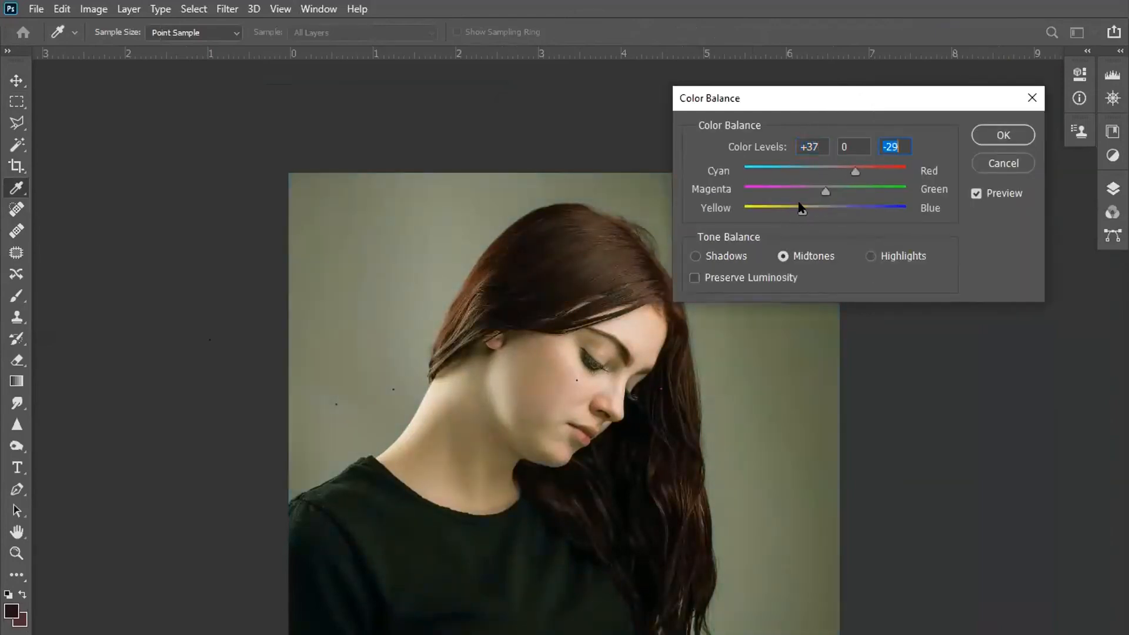
left_click(998, 133)
key("v")
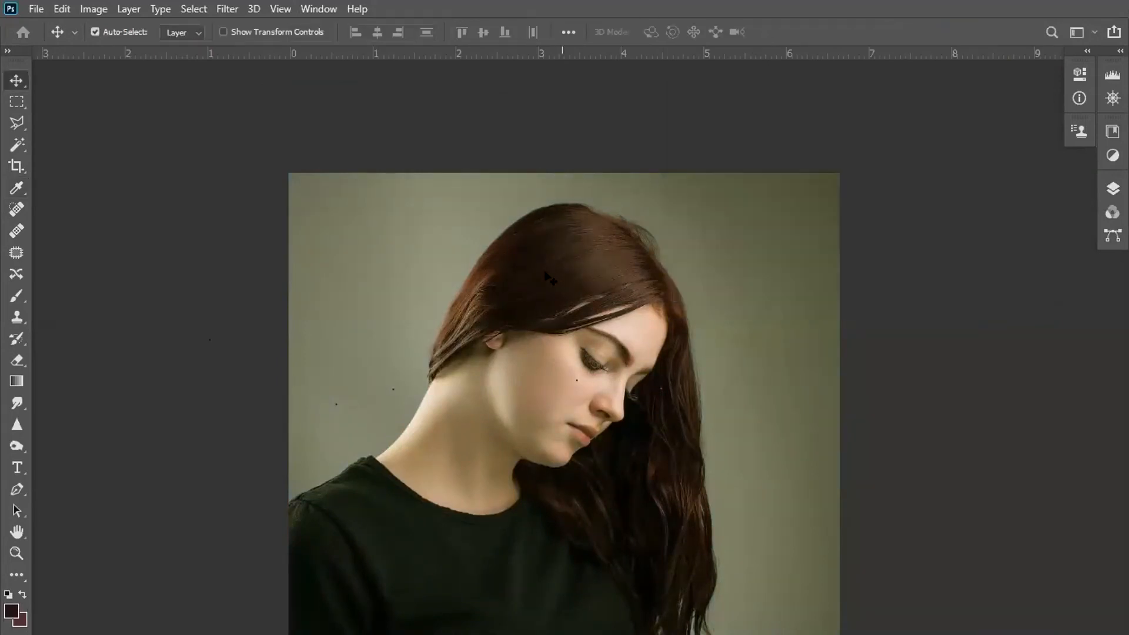
Apply a Vibrance adjustment of +100 to the woman portrait
key("ctrl+plus")
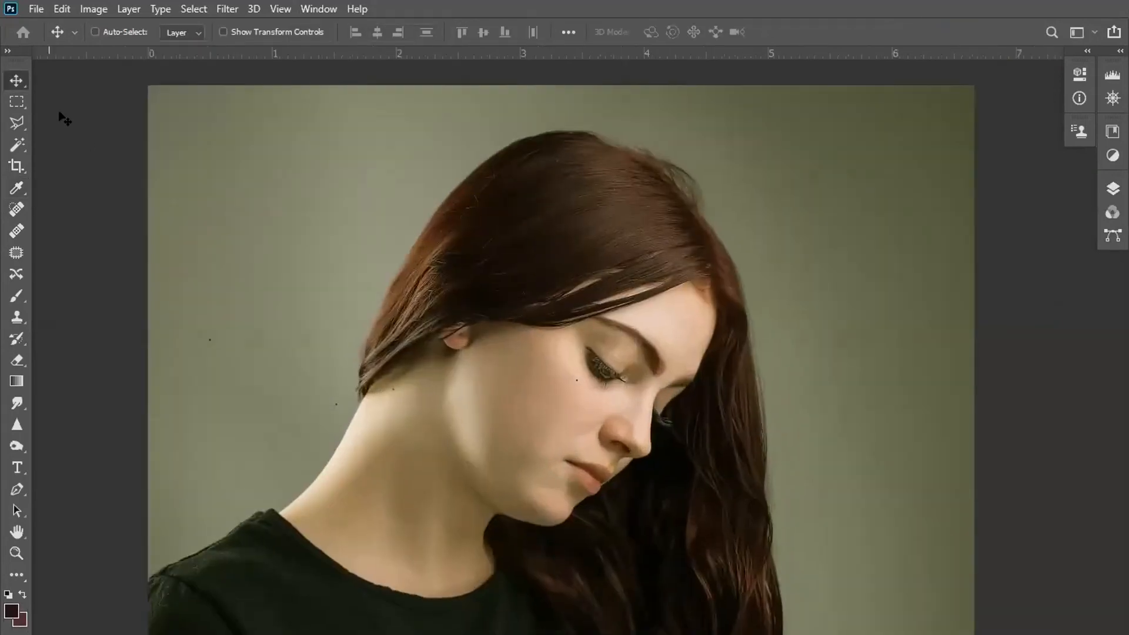
left_click(93, 8)
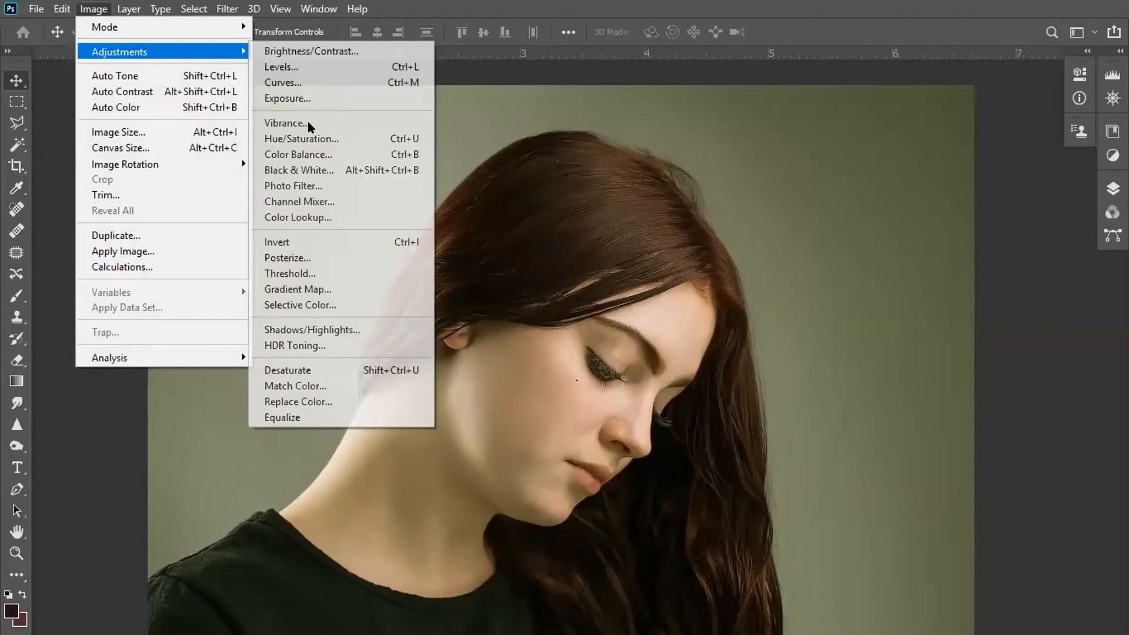
left_click(308, 120)
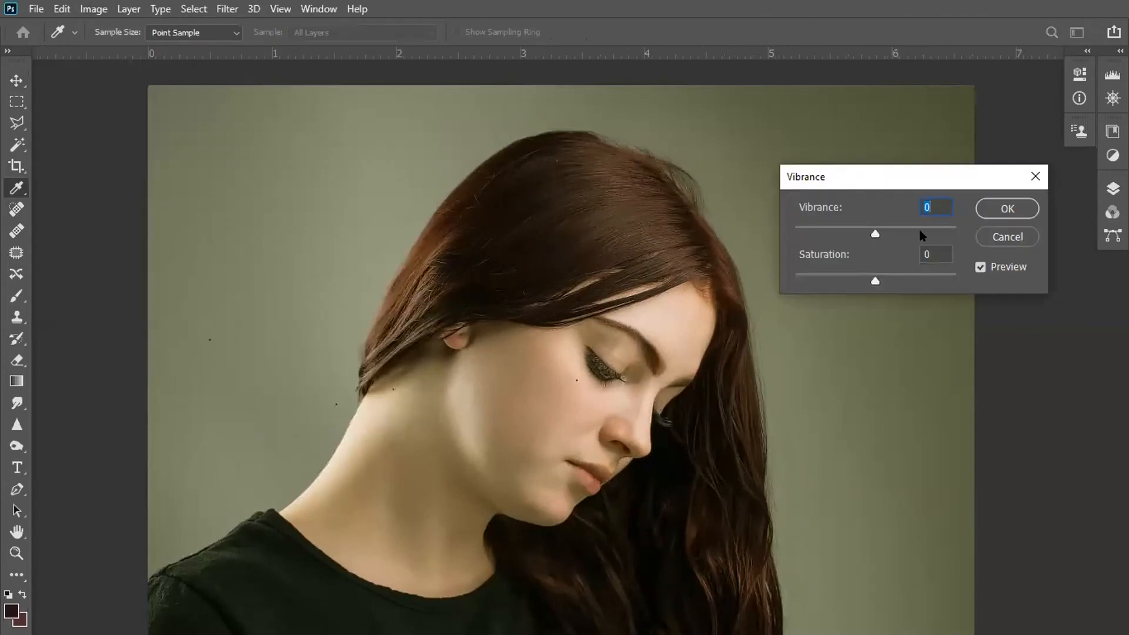
left_click(949, 234)
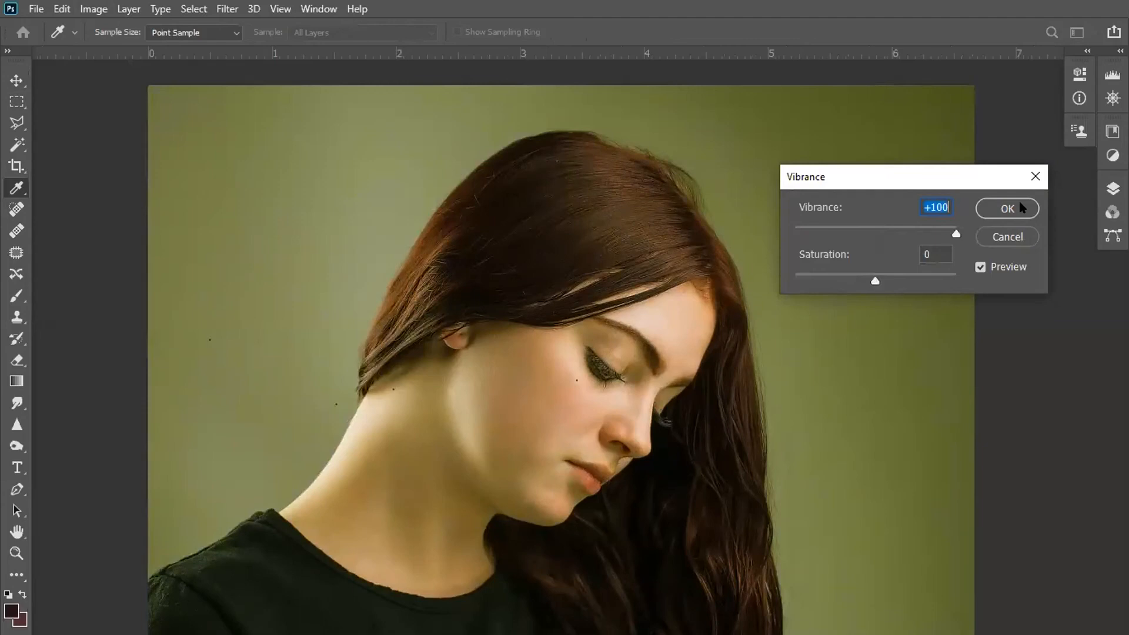
key("Return")
key("v")
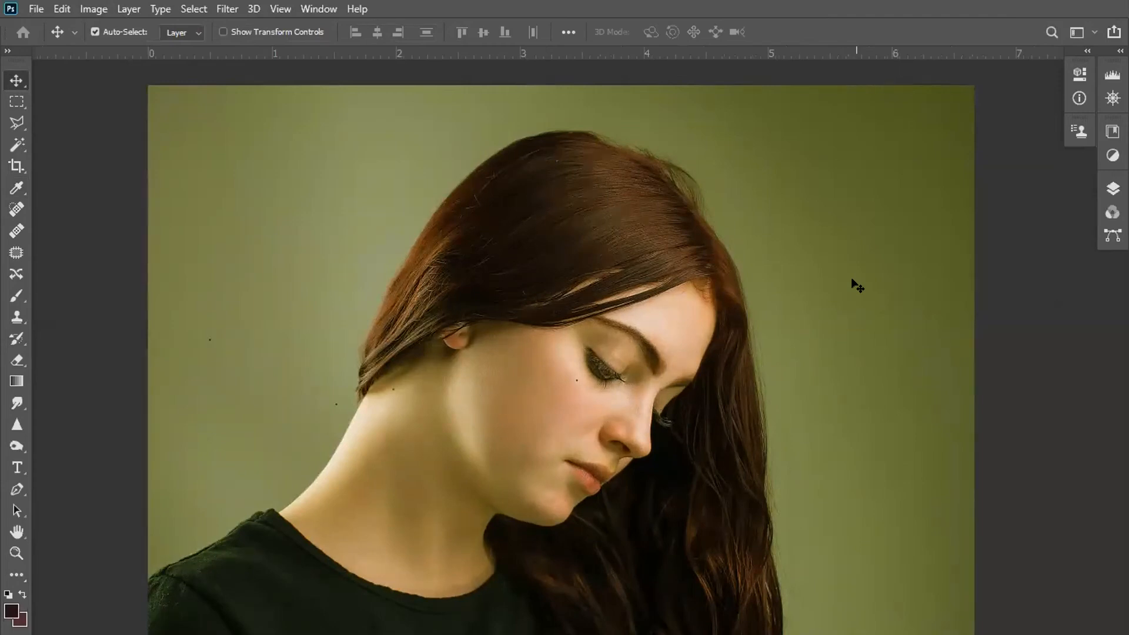
Start a Shadows/Highlights adjustment on the portrait, set the shadows amount to 9%, and compare it with the original
key("ctrl+minus")
key("ctrl+minus")
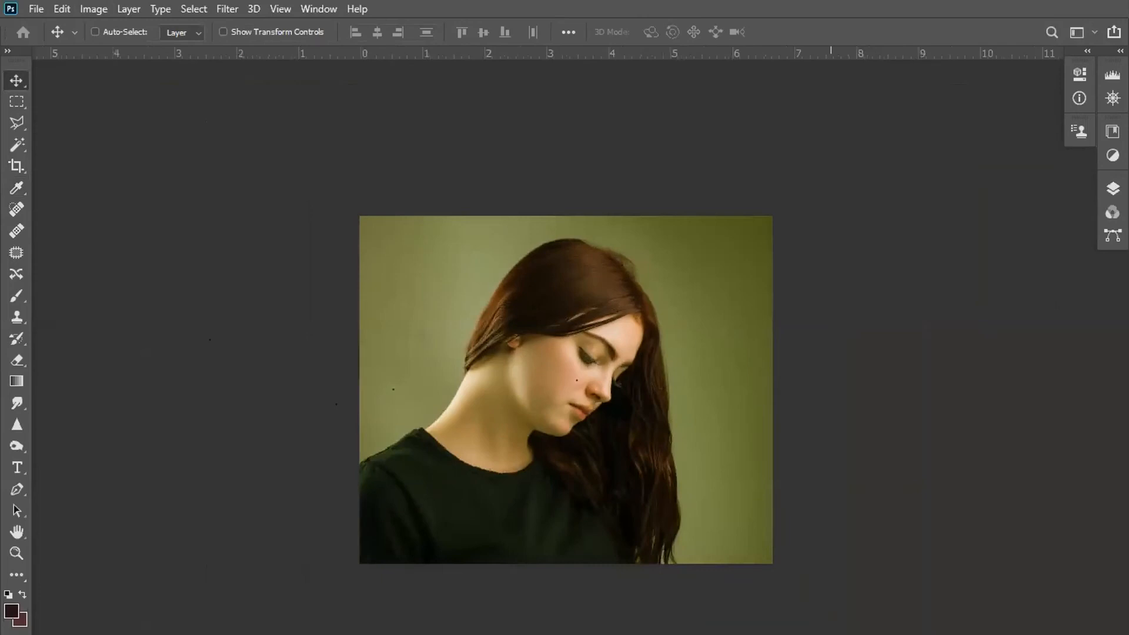
key("ctrl+plus")
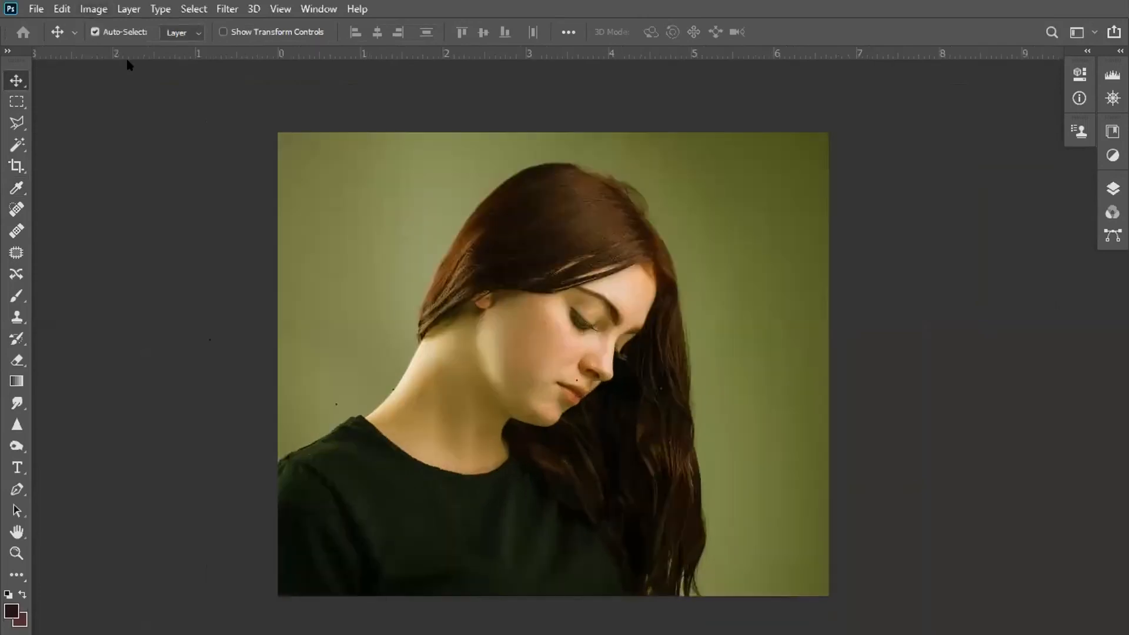
left_click(93, 9)
mouse_move(137, 56)
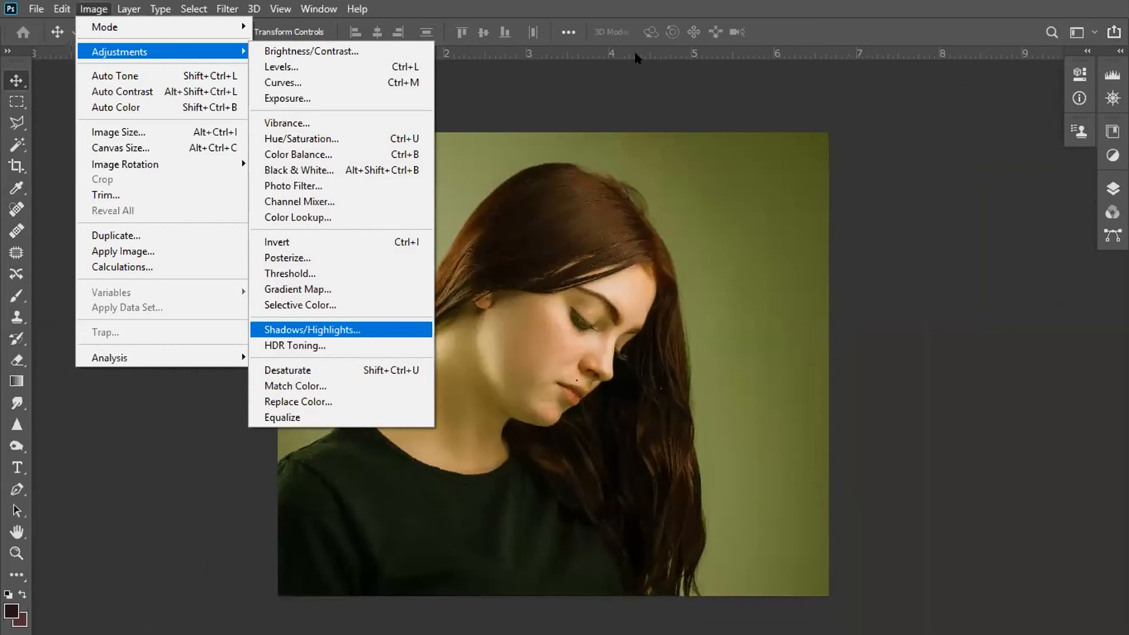
left_click(312, 330)
left_click_drag(494, 46, 942, 104)
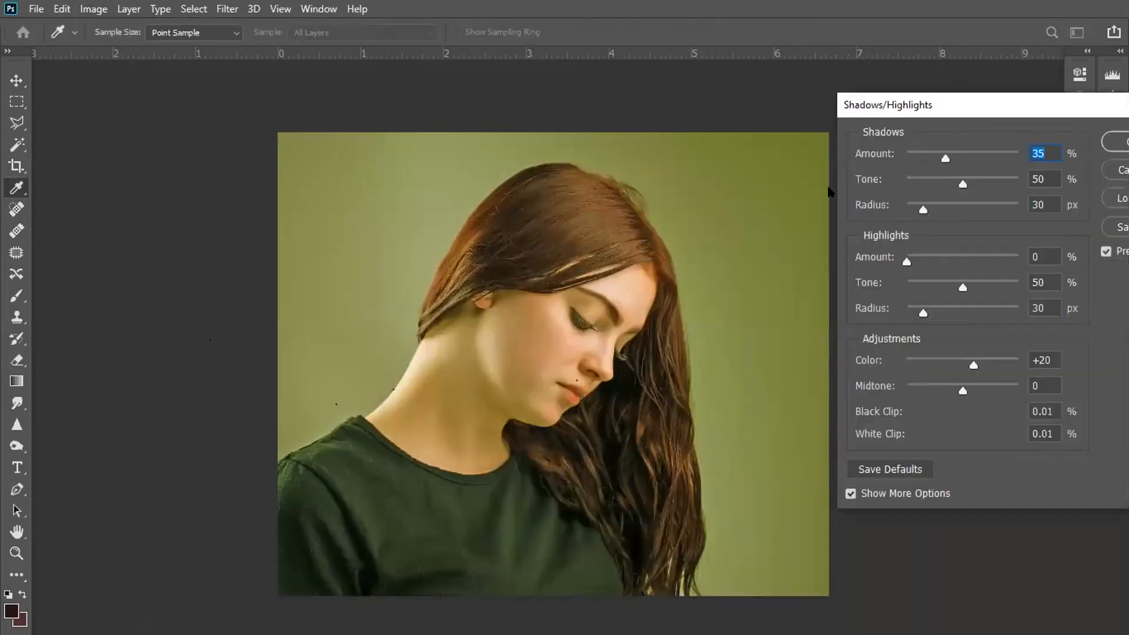
type("0")
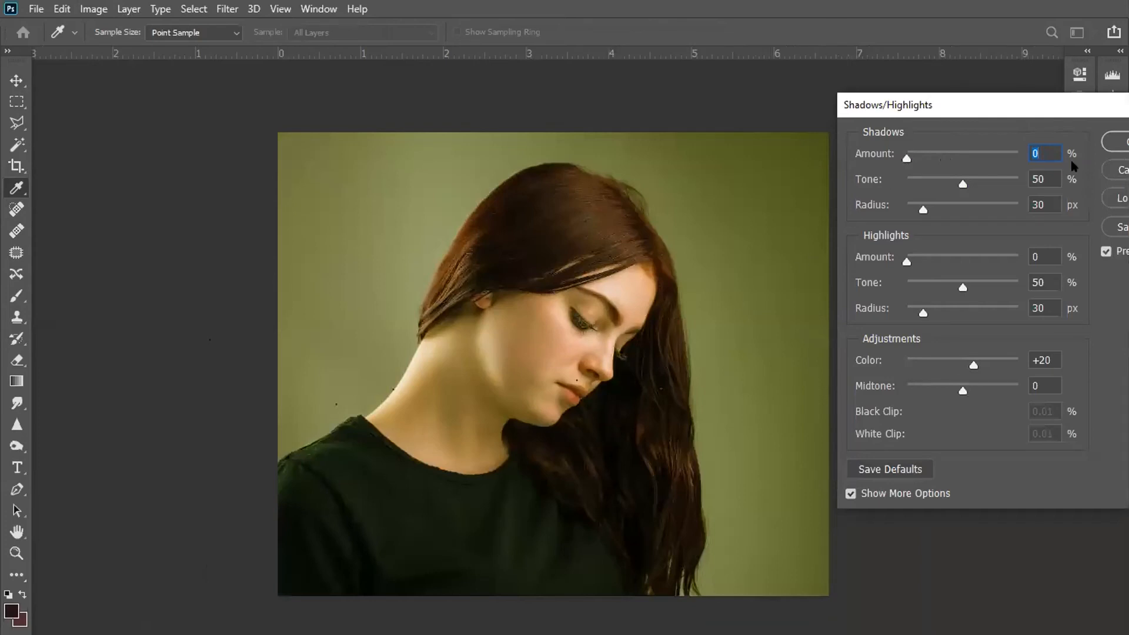
scroll(1038, 151, "up", 2)
scroll(1038, 151, "up", 6)
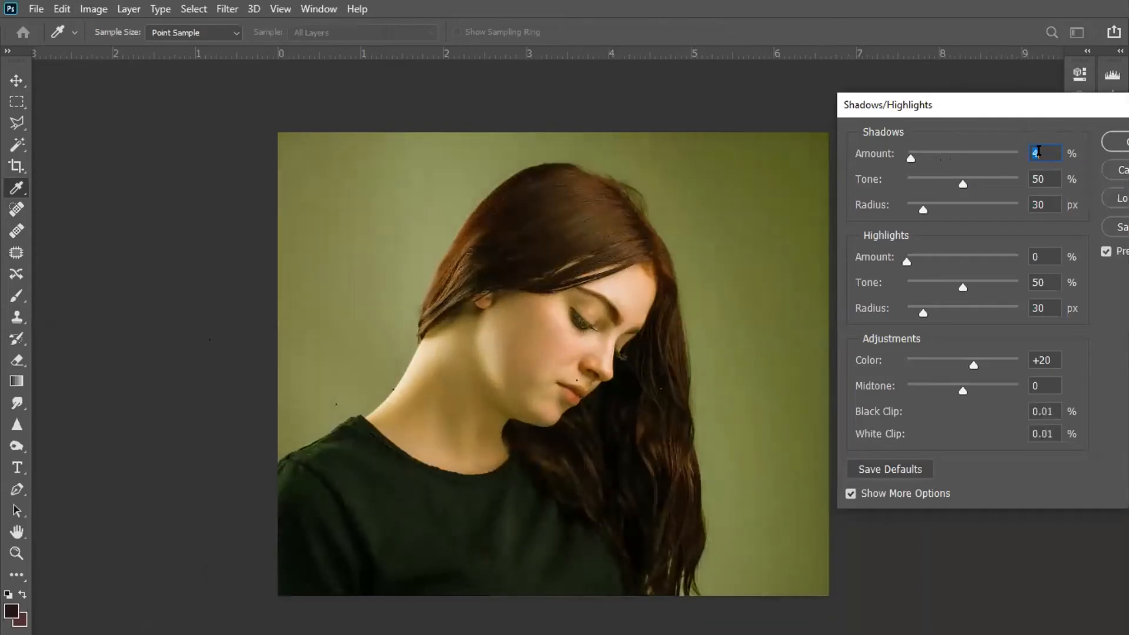
scroll(1039, 151, "up", 1)
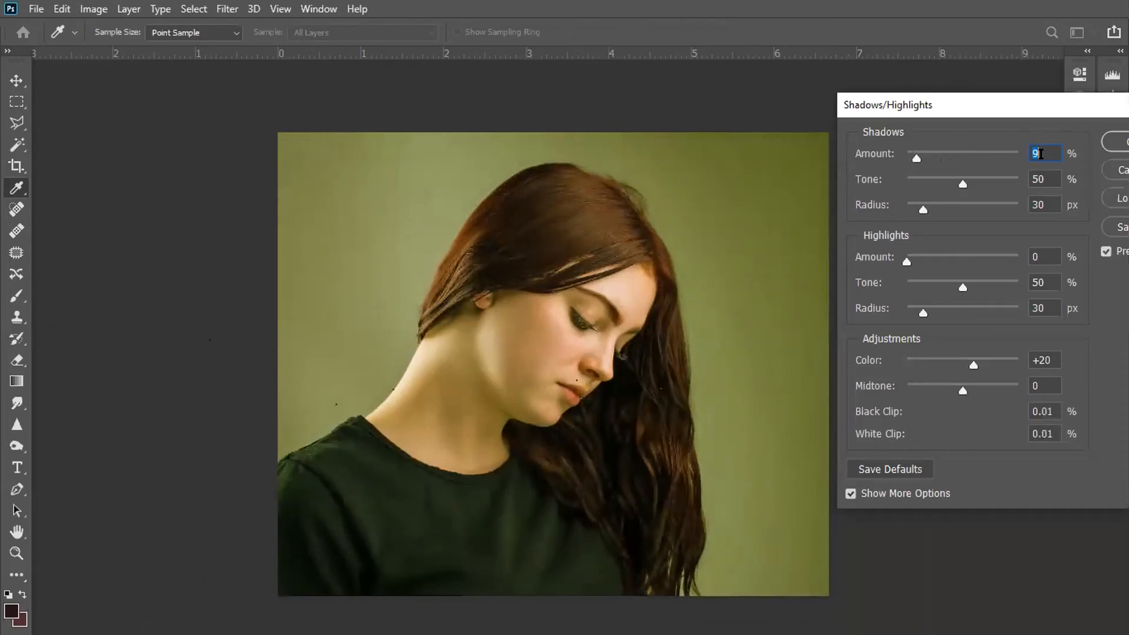
left_click(1105, 252)
left_click(1105, 252)
Set the Shadows/Highlights midtone to +35 and the highlights amount to 11%, compare before and after, and apply the adjustment
left_click_drag(970, 389, 983, 391)
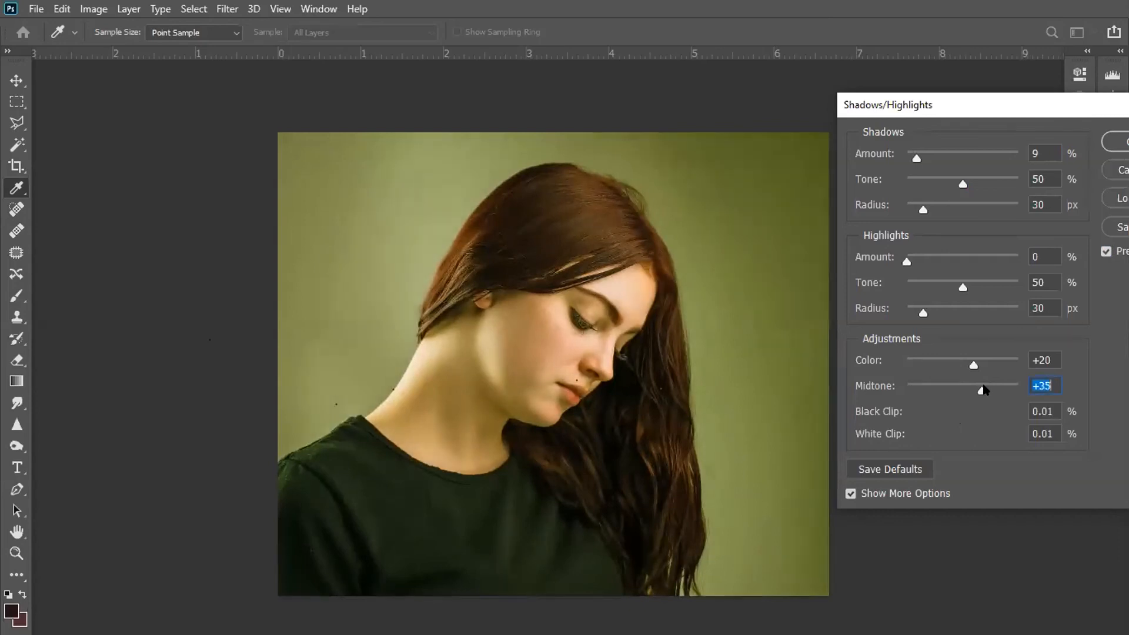
left_click_drag(908, 260, 919, 261)
left_click(1105, 251)
left_click(1105, 251)
left_click(1106, 251)
left_click(1105, 251)
left_click(1105, 251)
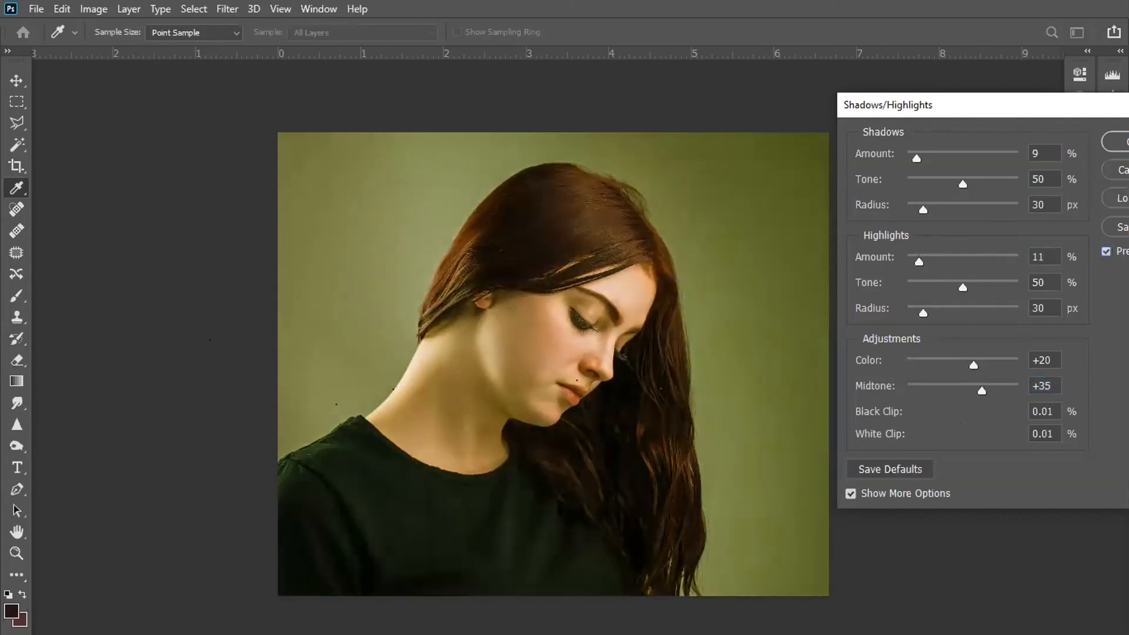
left_click(1106, 251)
left_click(1106, 252)
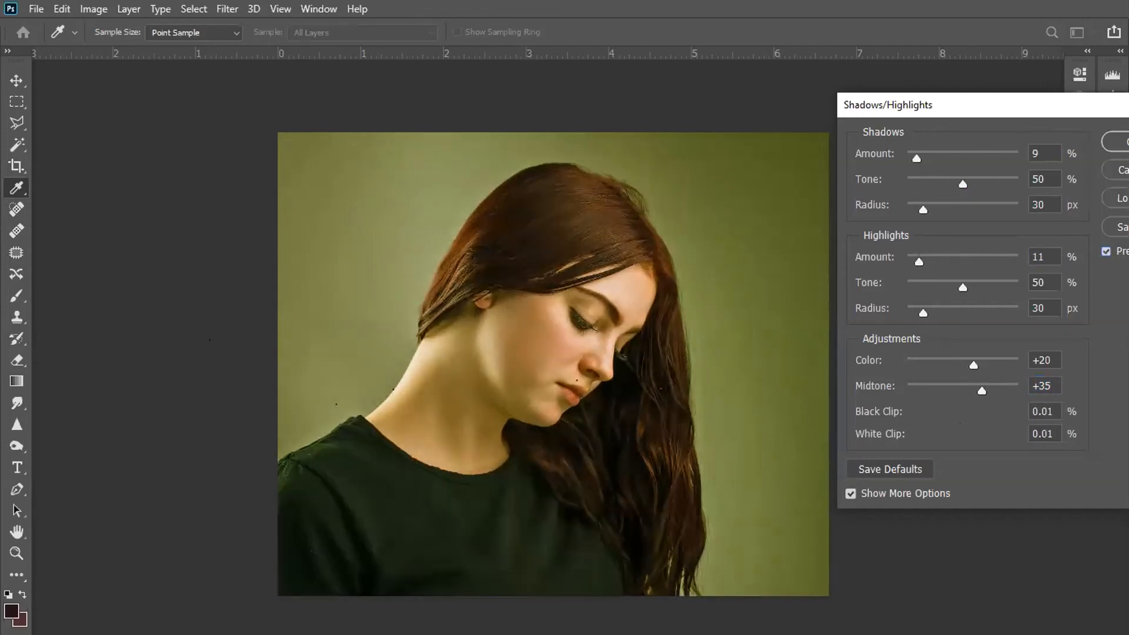
left_click(1116, 142)
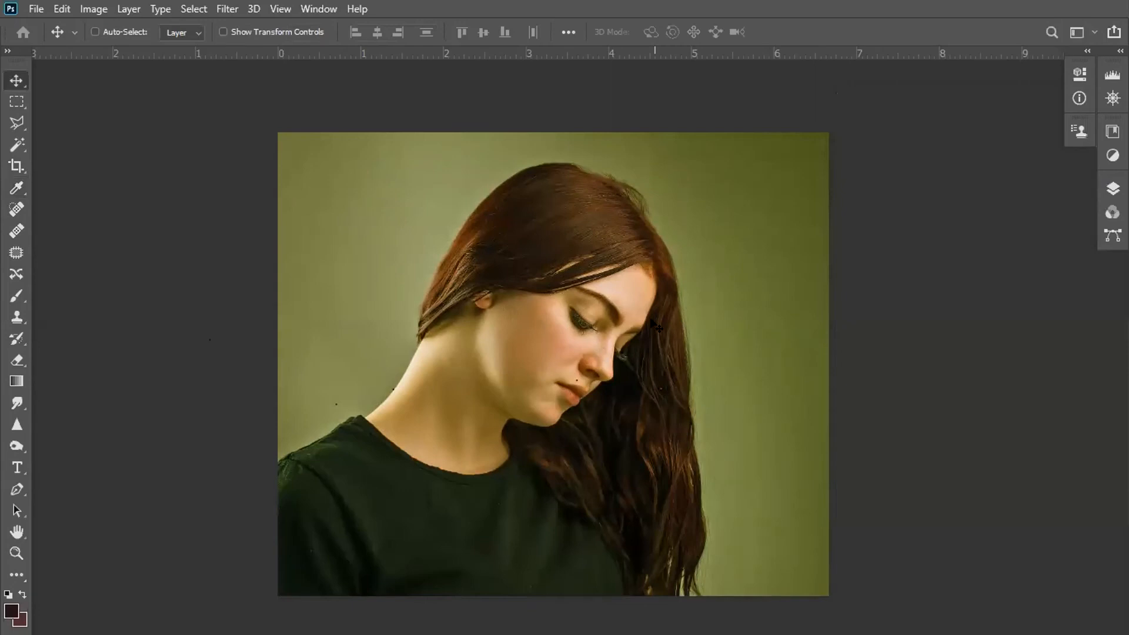
Duplicate the background layer and apply a High Pass filter with a radius of 3.0 pixels to the copy
key("ctrl+plus")
key("ctrl+plus")
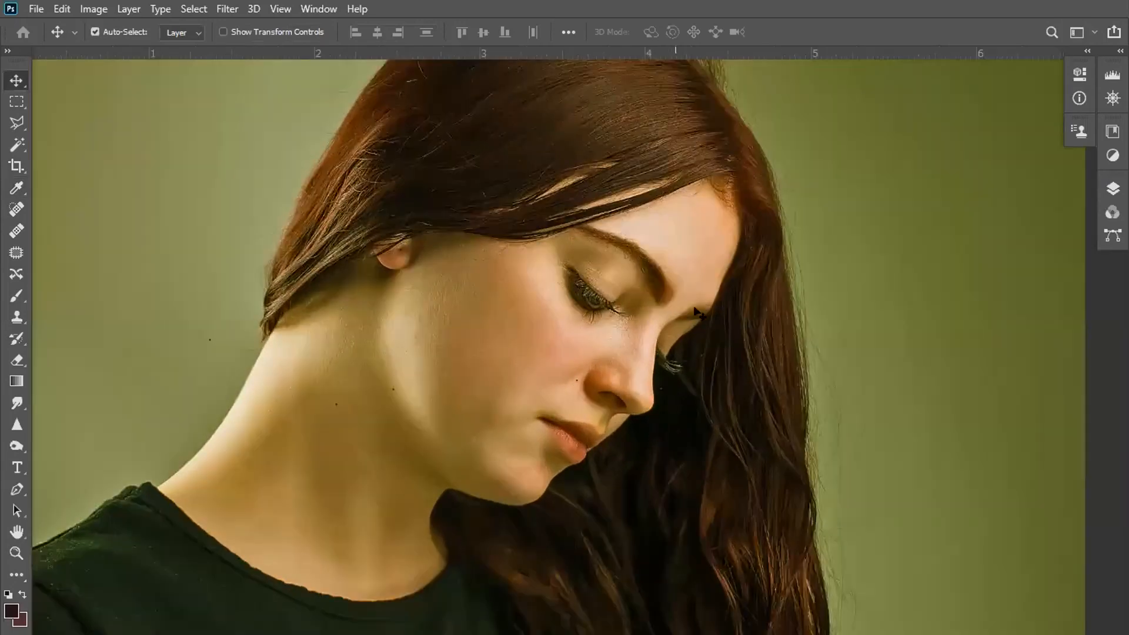
left_click(1112, 188)
left_click_drag(901, 364, 906, 528)
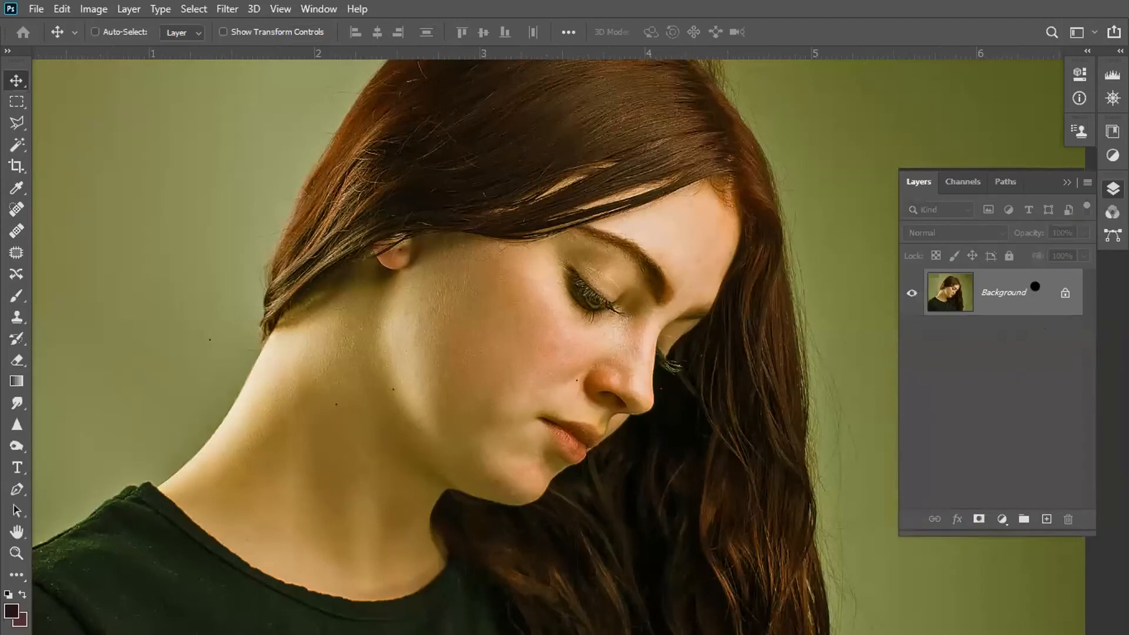
key("ctrl+j")
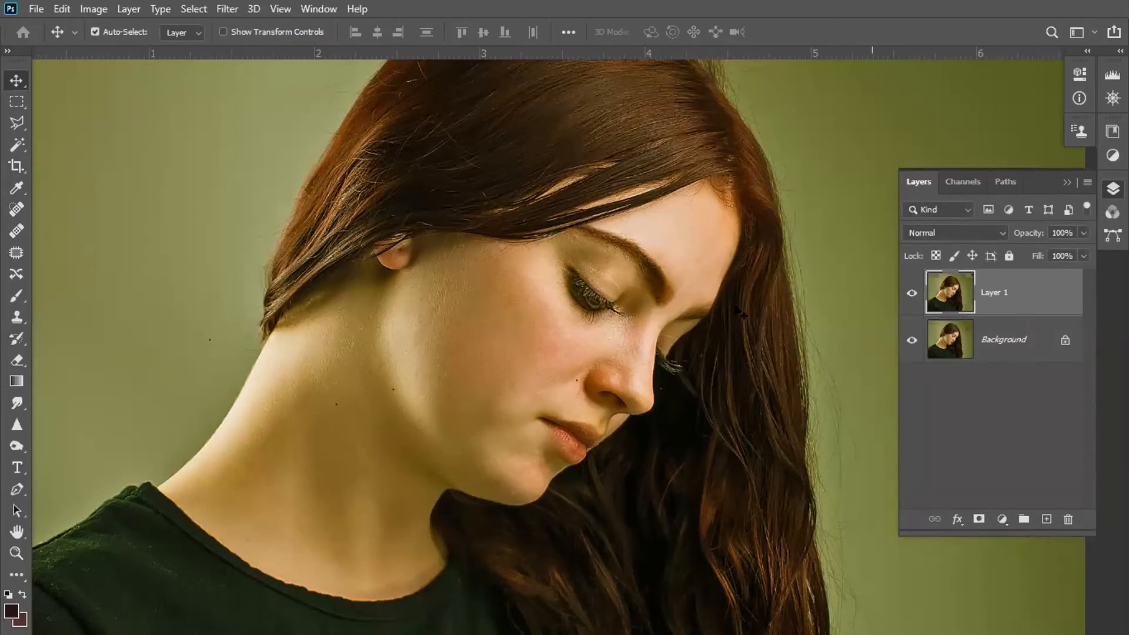
left_click(227, 8)
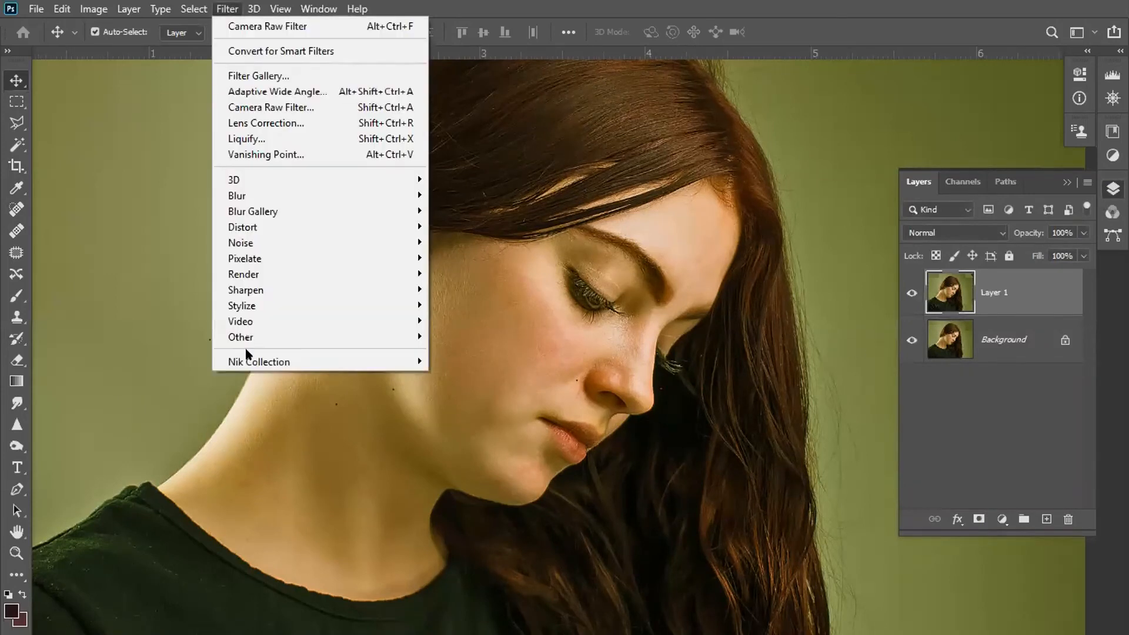
mouse_move(245, 340)
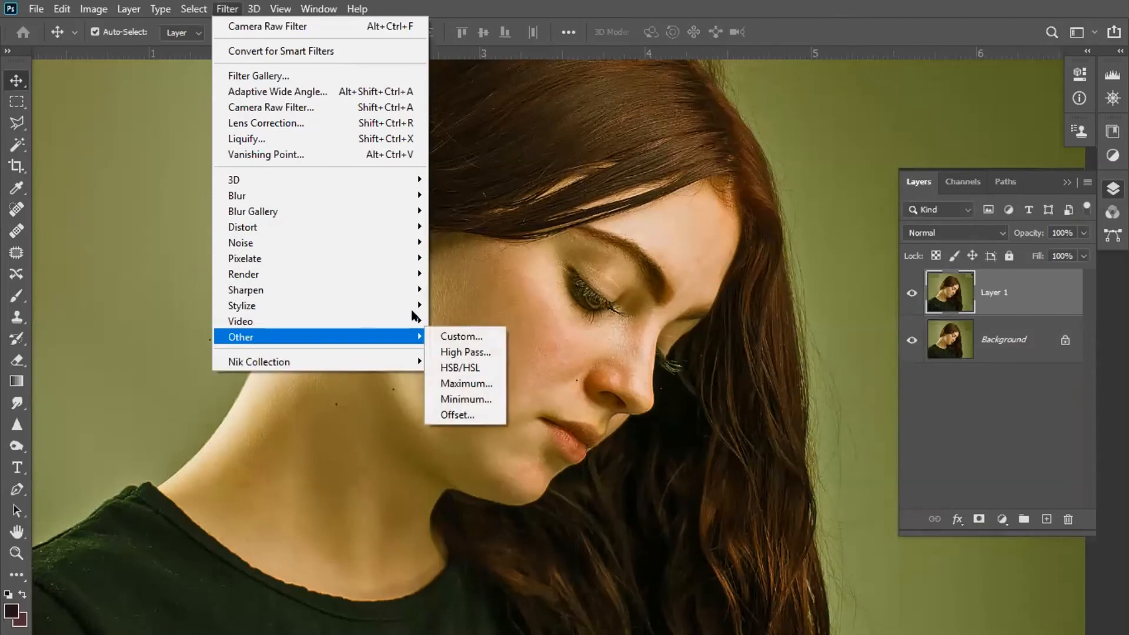
left_click(480, 352)
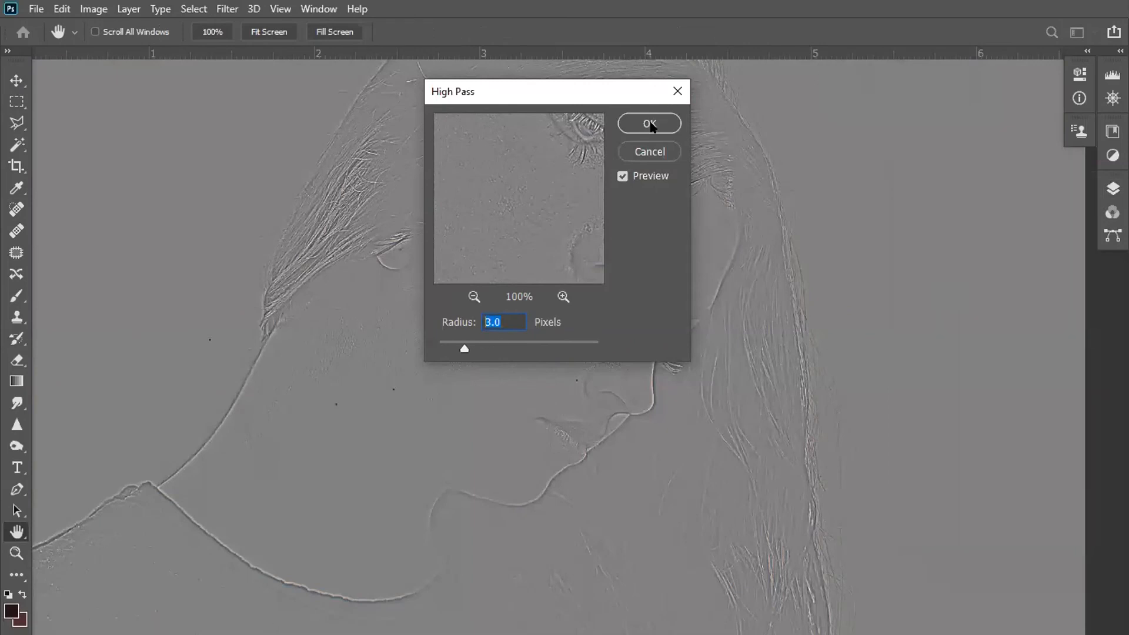
key("Return")
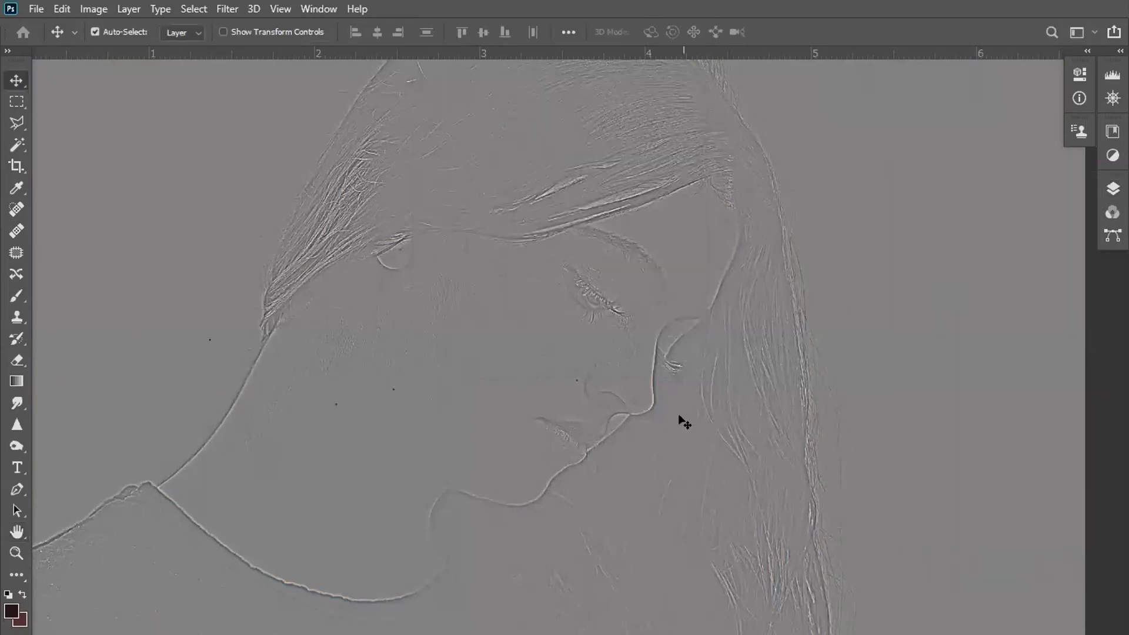
Set the High Pass layer's blend mode to Linear Light and merge it into the background layer
key("F7")
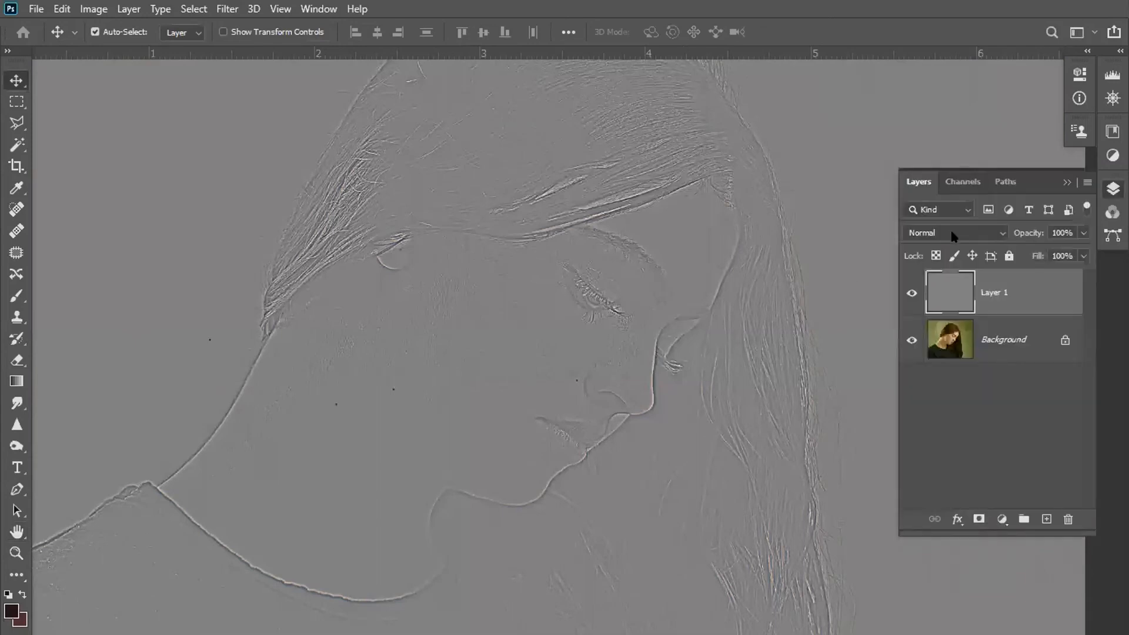
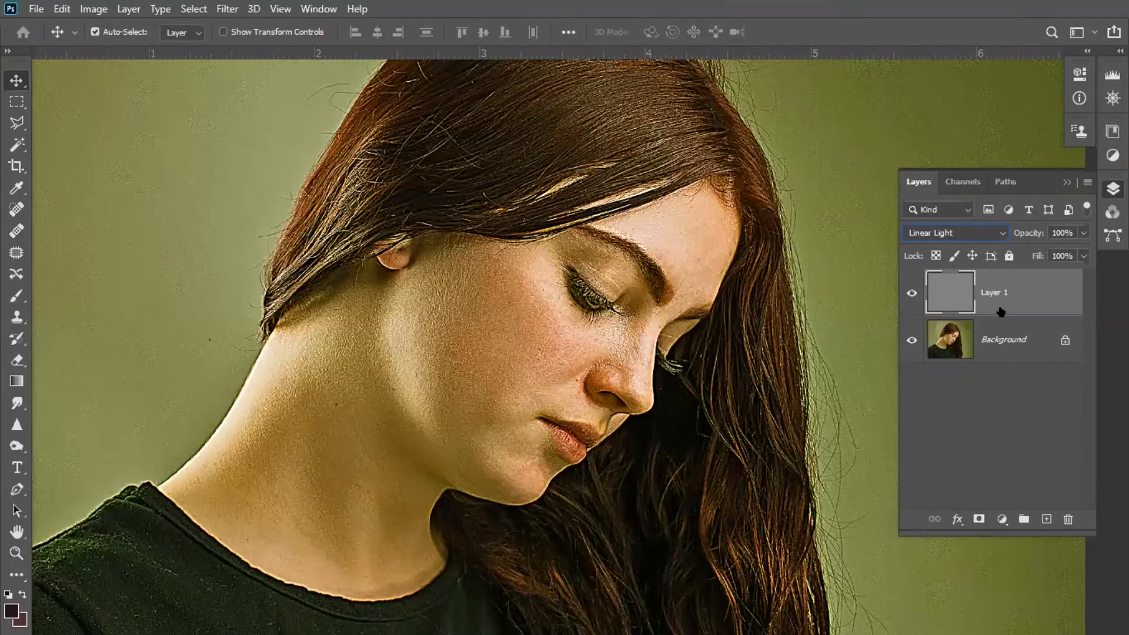
key("ctrl")
key("Delete")
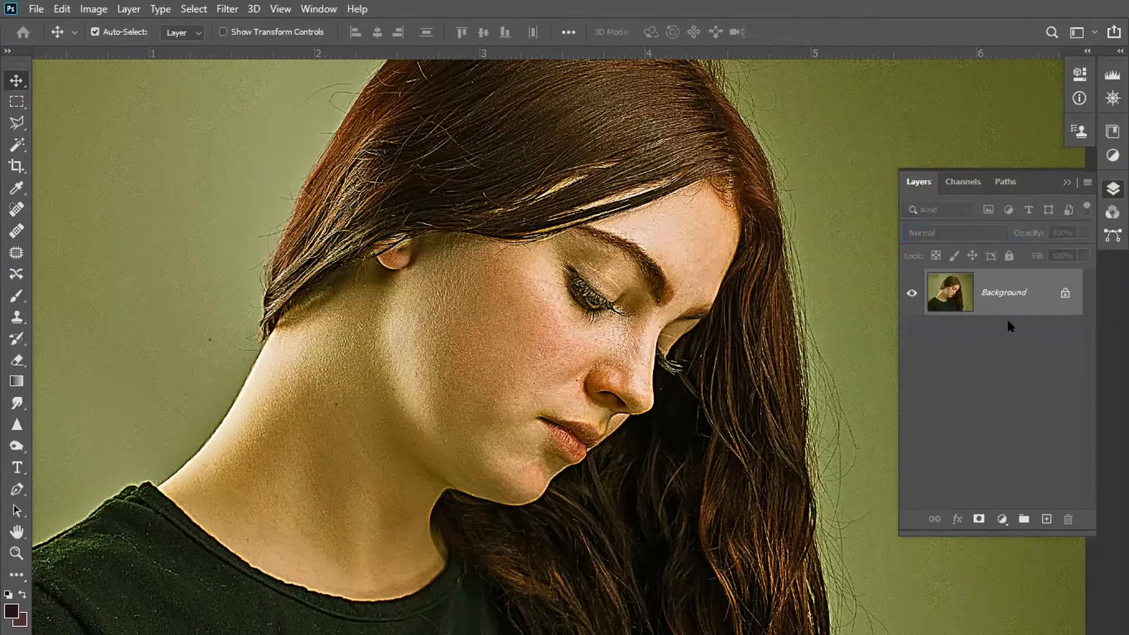
Apply the Diffuse filter in Anisotropic mode to the sharpened portrait and inspect the smoothed skin up close
key("ctrl")
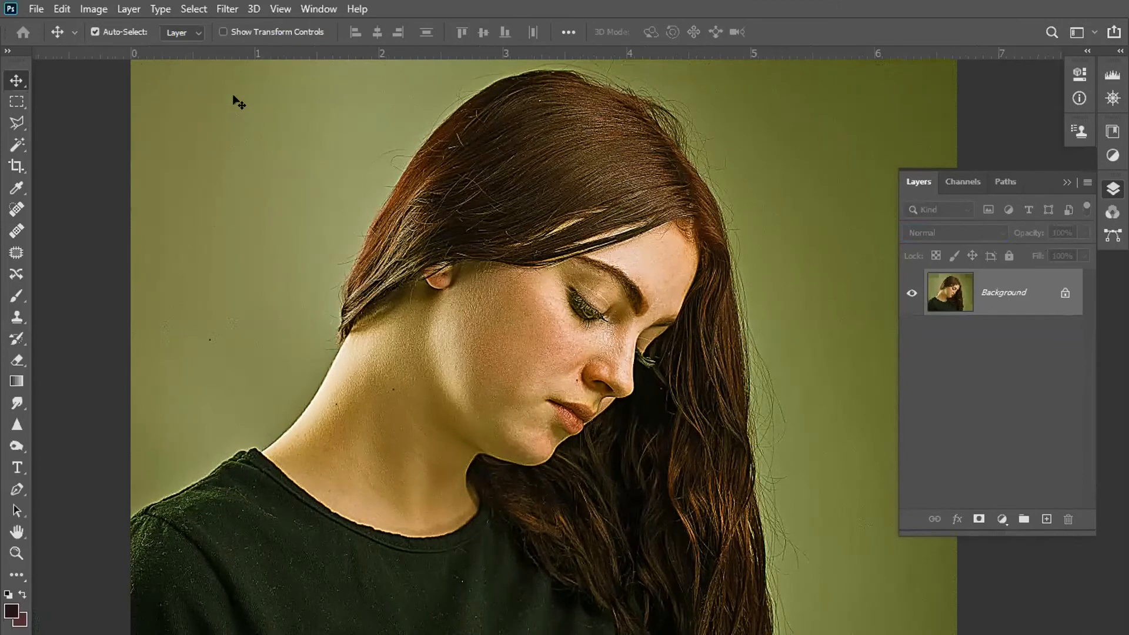
key("alt+t")
mouse_move(290, 306)
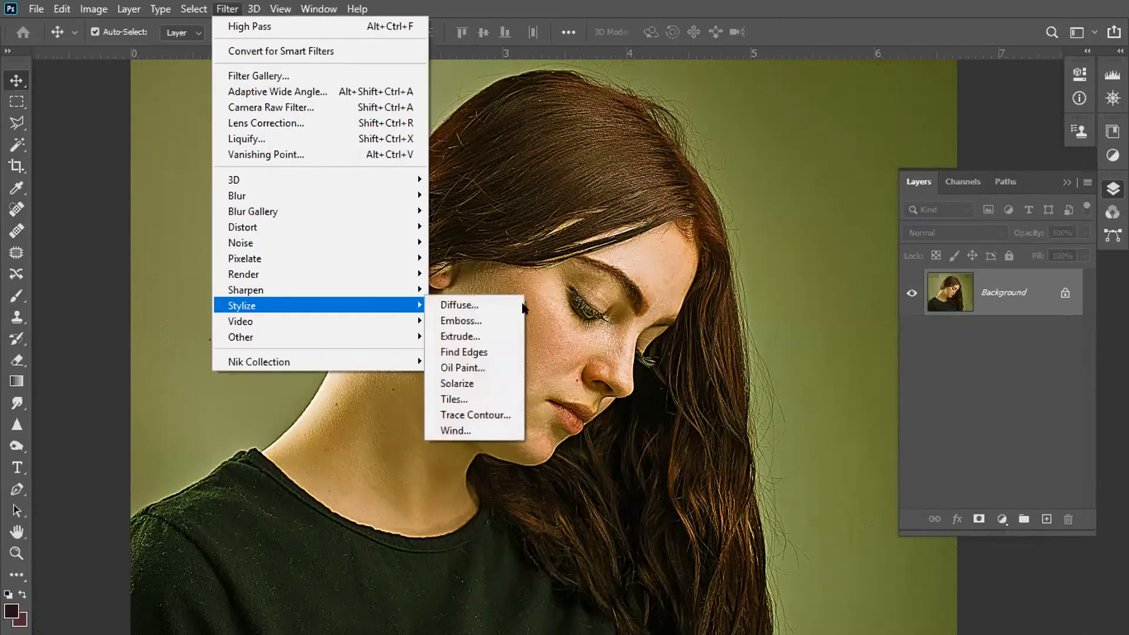
left_click(483, 309)
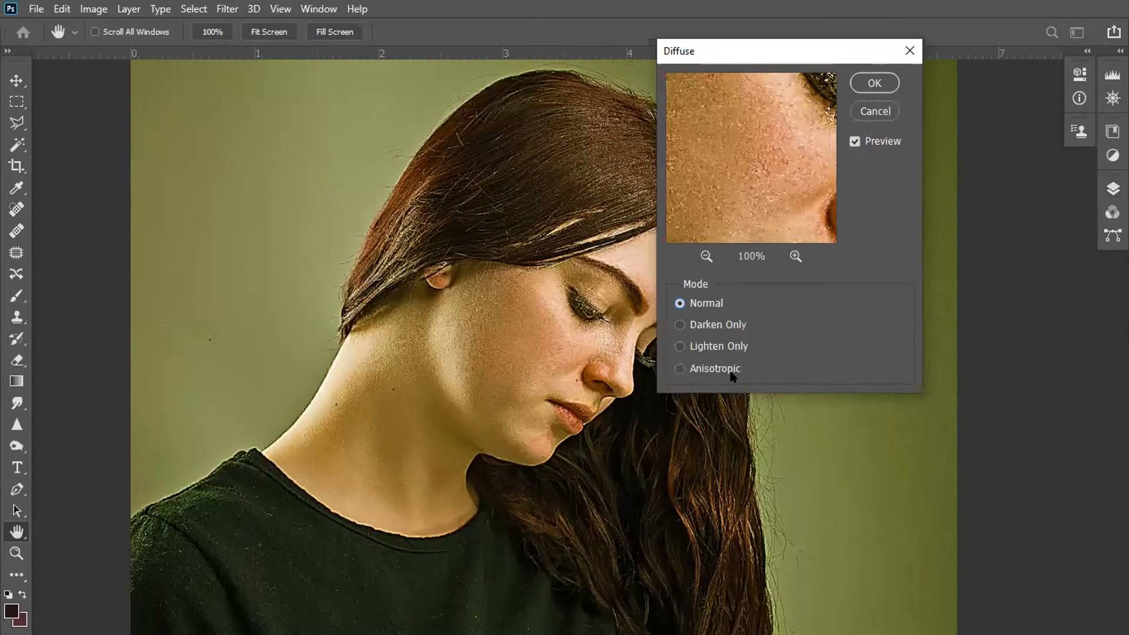
left_click(679, 368)
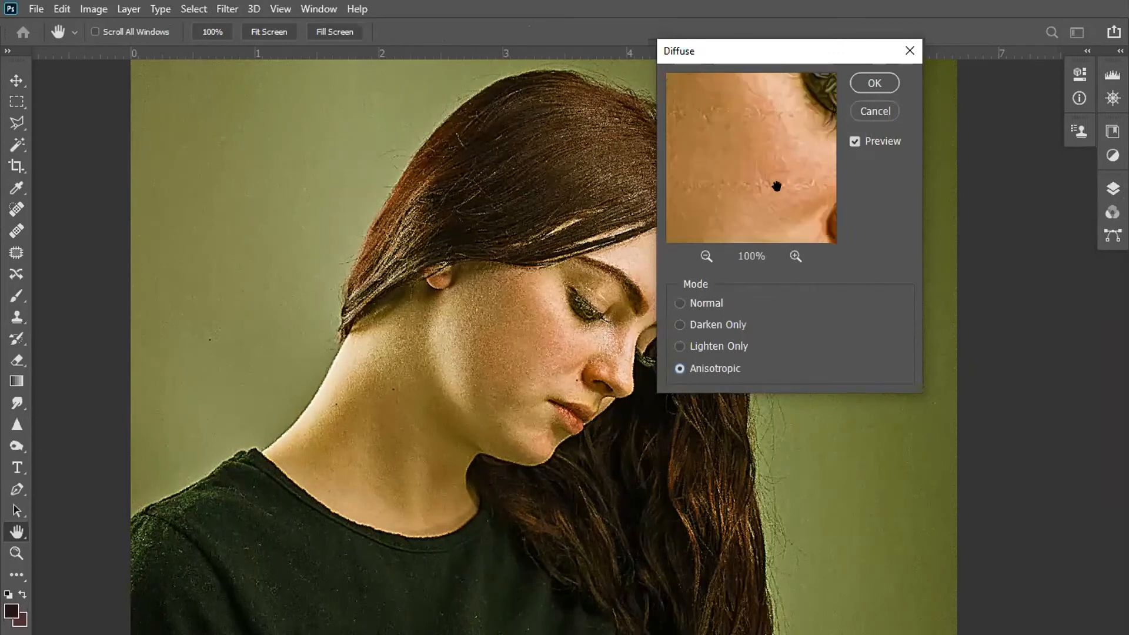
left_click(868, 85)
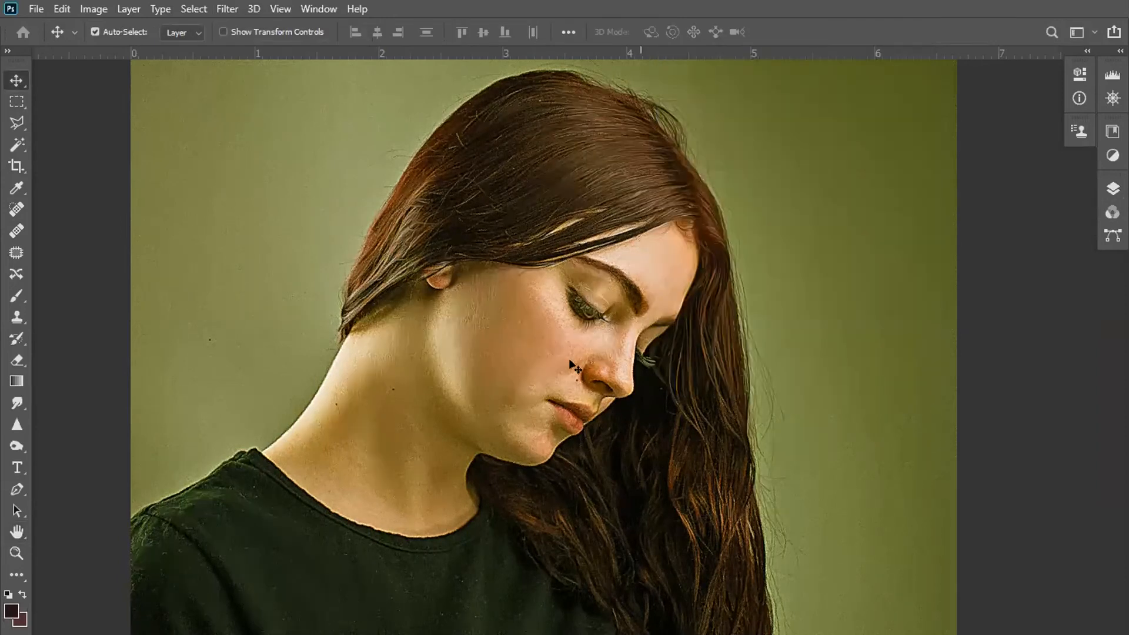
key("ctrl+plus")
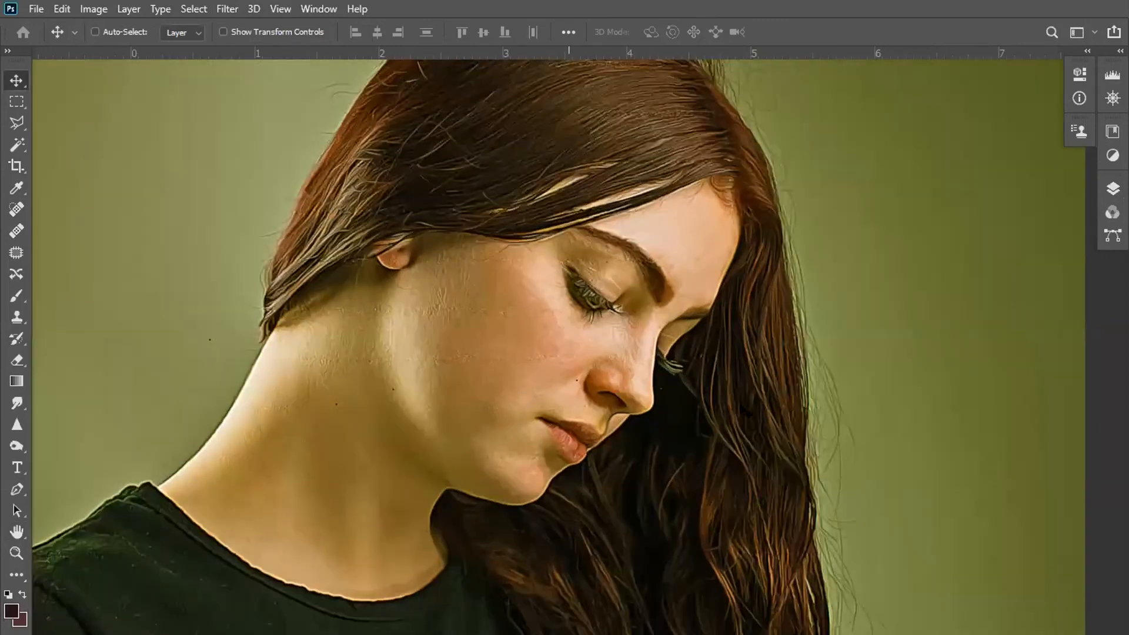
Examine the diffused skin texture and the banding lines across the cheek and nose up close
key("ctrl+plus")
key("ctrl+plus")
key("ctrl+plus")
key("ctrl+plus")
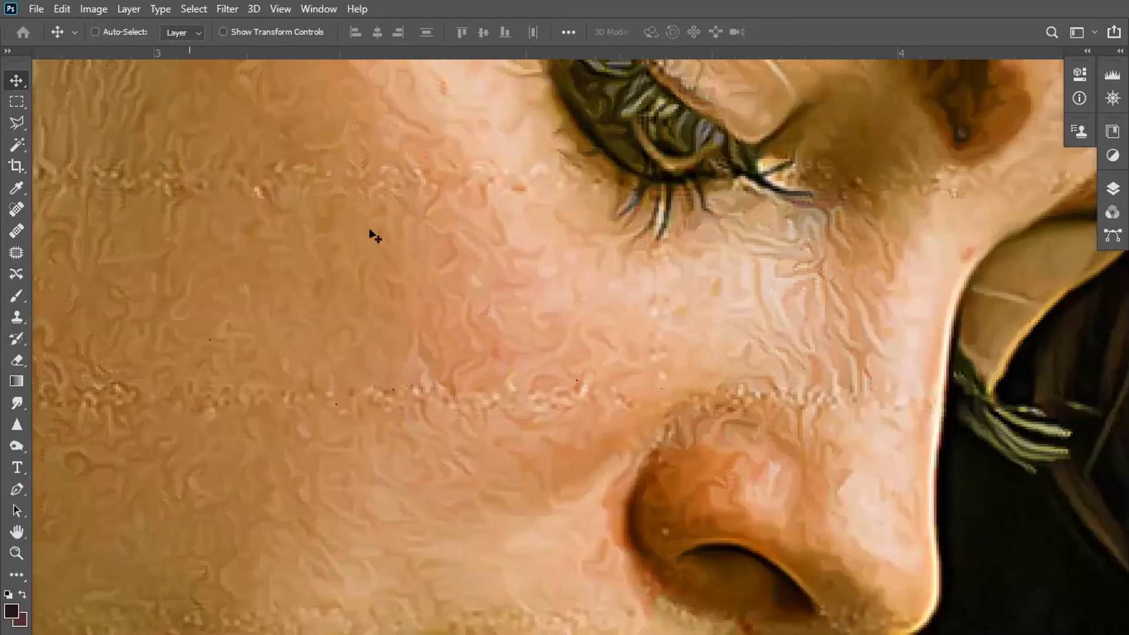
key("ctrl+minus")
key("ctrl+minus")
key("ctrl+minus")
key("ctrl+minus")
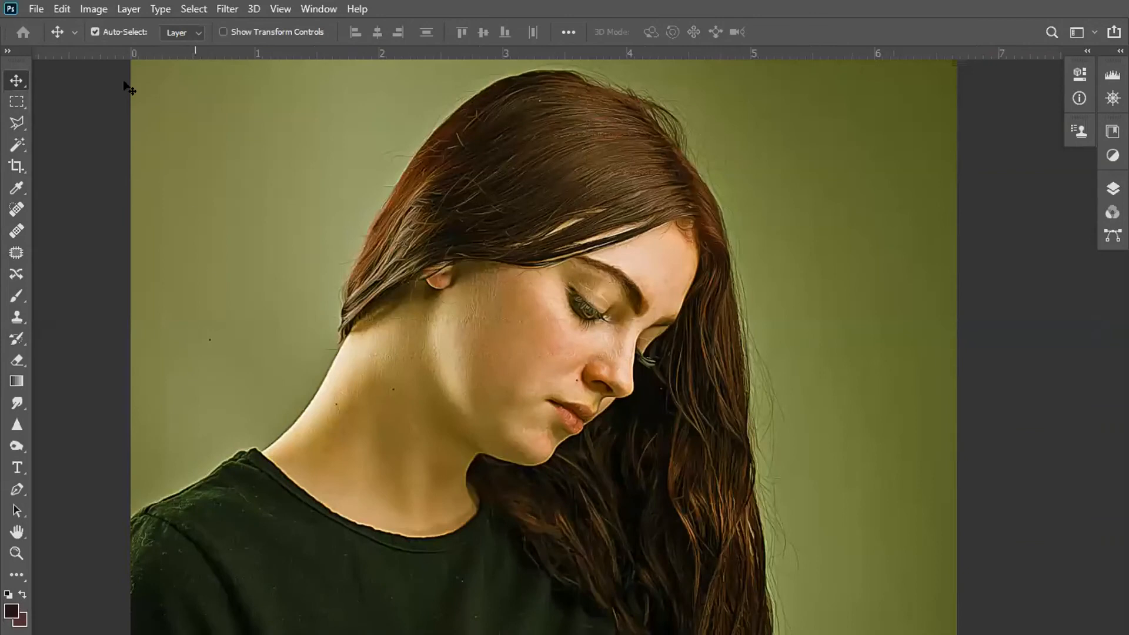
Rotate the whole image 90° clockwise from upright and reapply the Diffuse filter
key("alt+i")
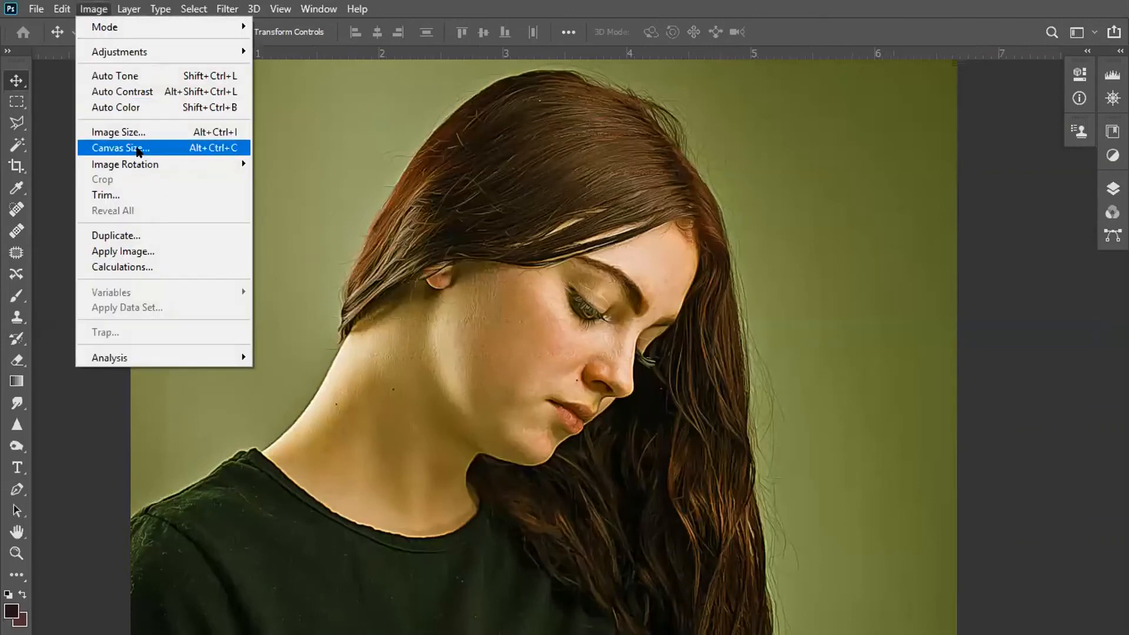
mouse_move(141, 164)
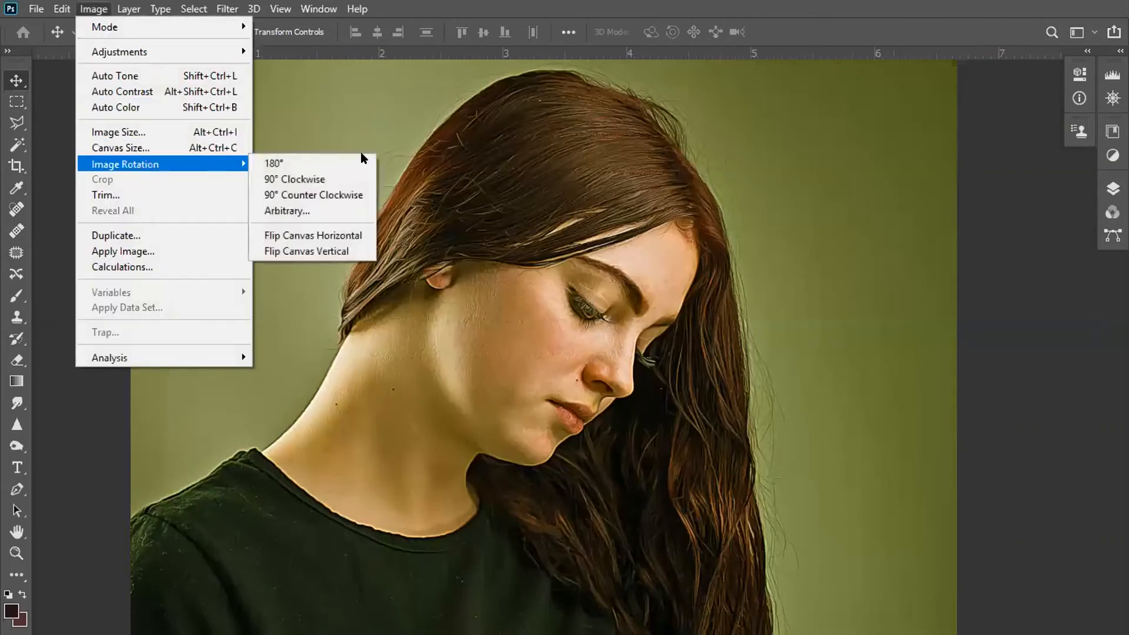
left_click(334, 184)
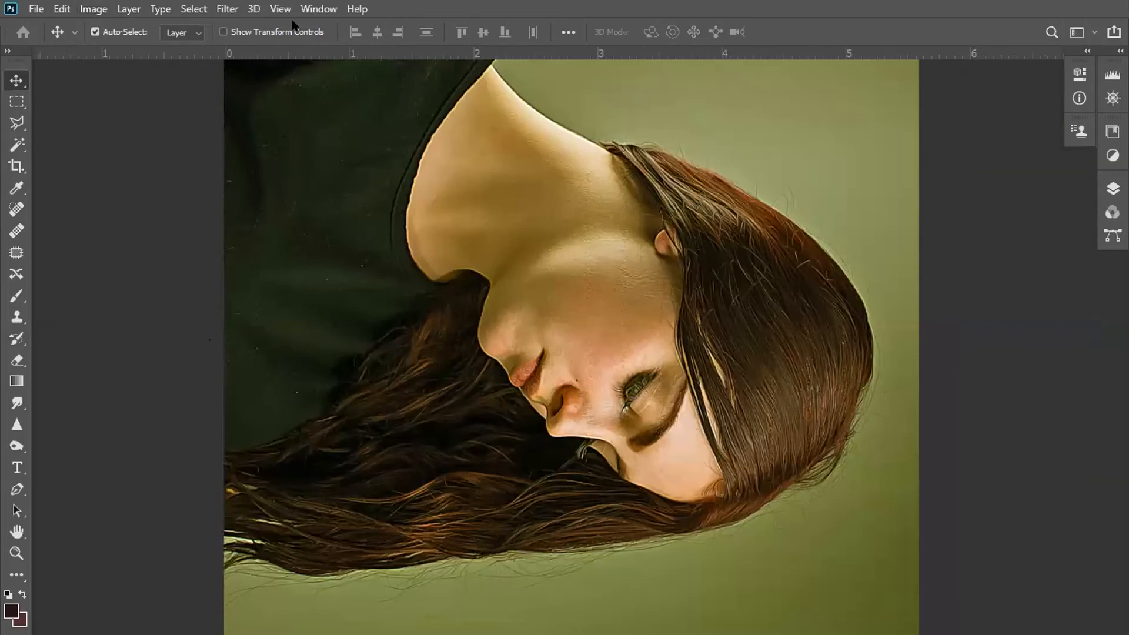
key("alt+t")
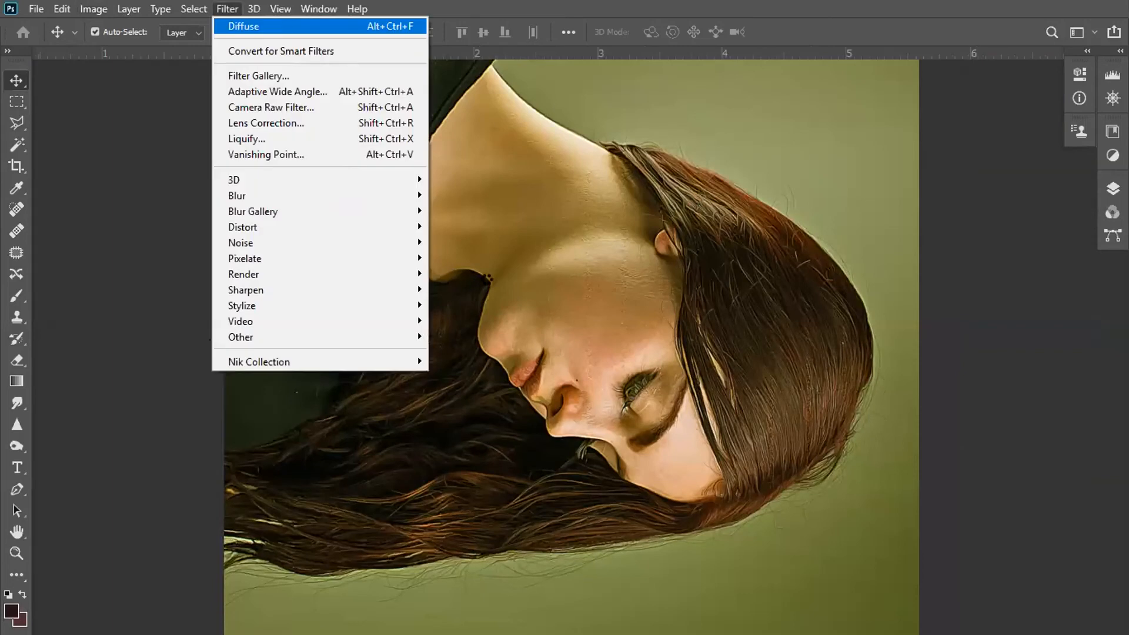
key("Escape")
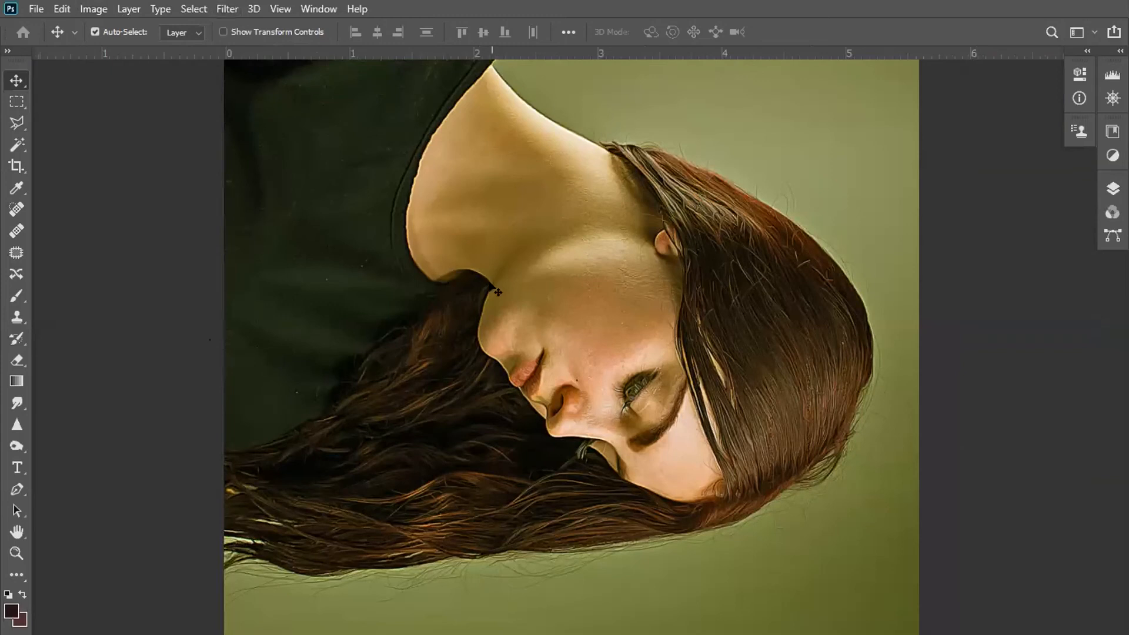
Rotate the sideways image another 90° clockwise and run the Diffuse filter again
key("alt+i")
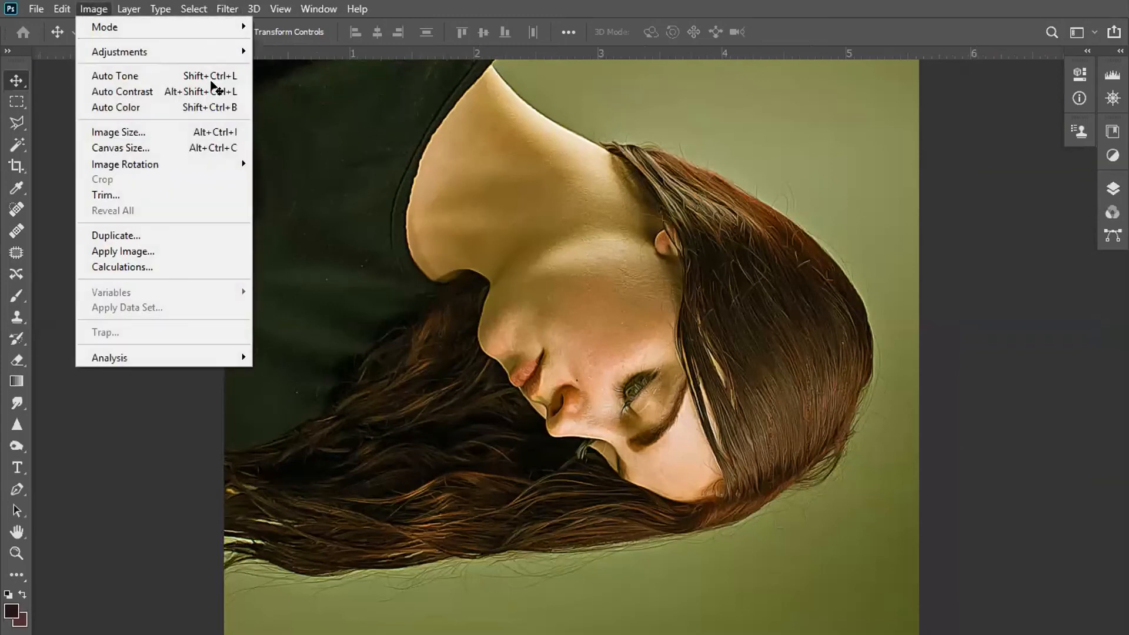
mouse_move(147, 165)
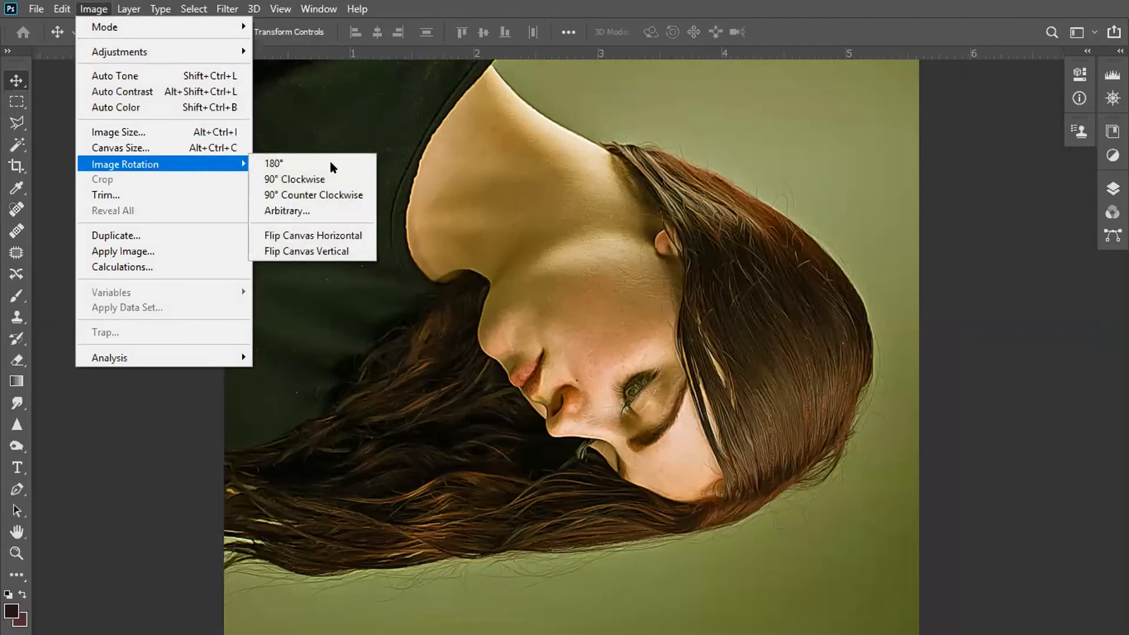
left_click(324, 179)
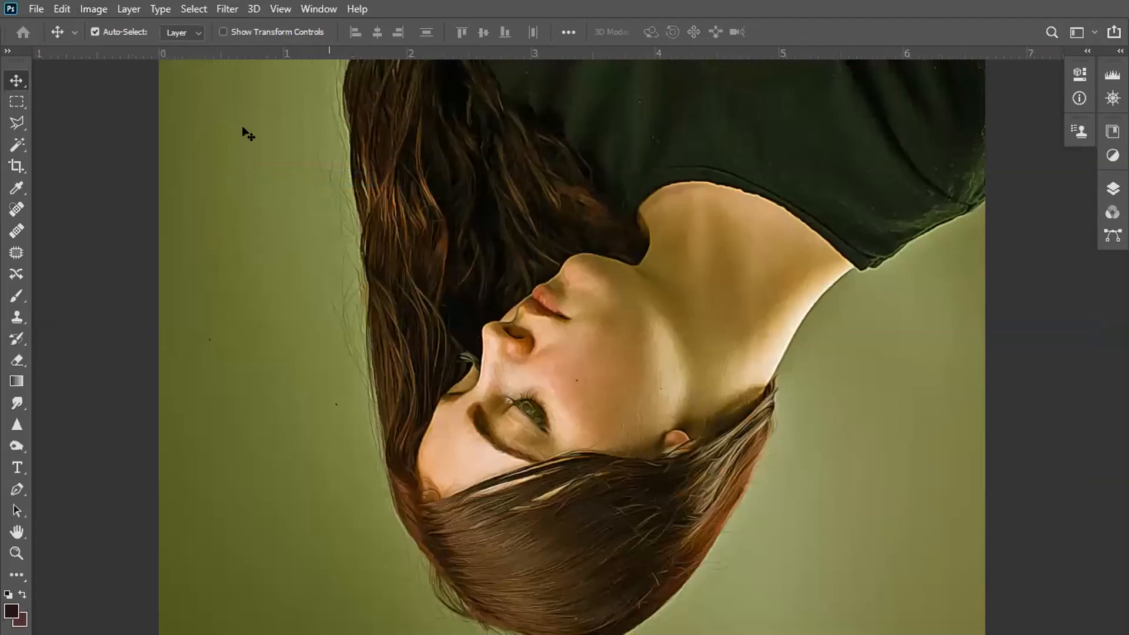
left_click(227, 9)
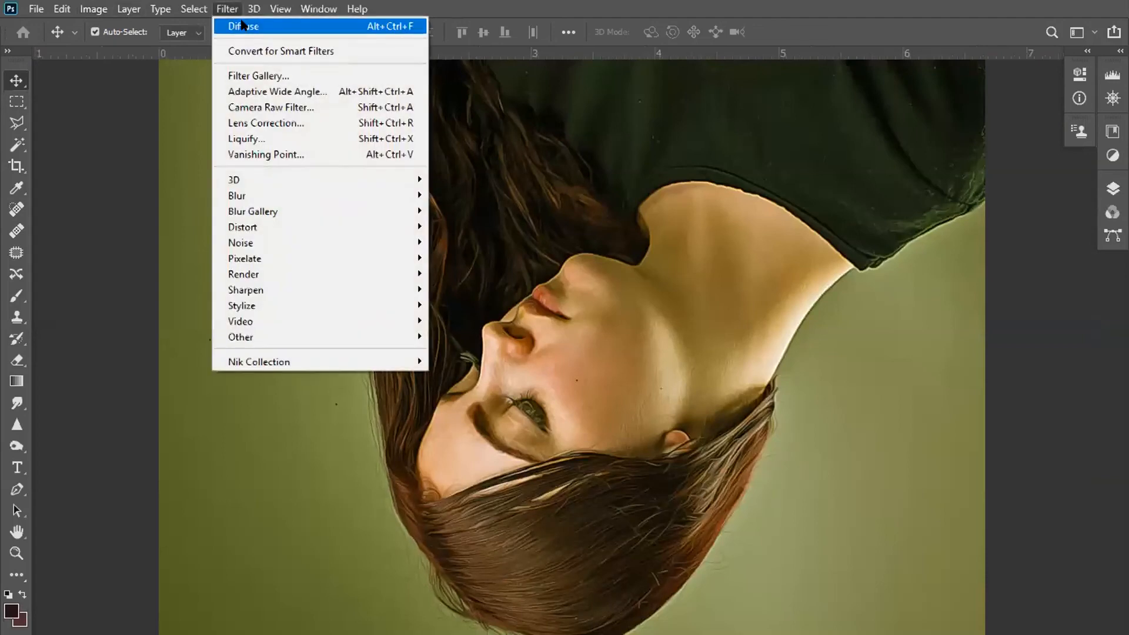
left_click(242, 26)
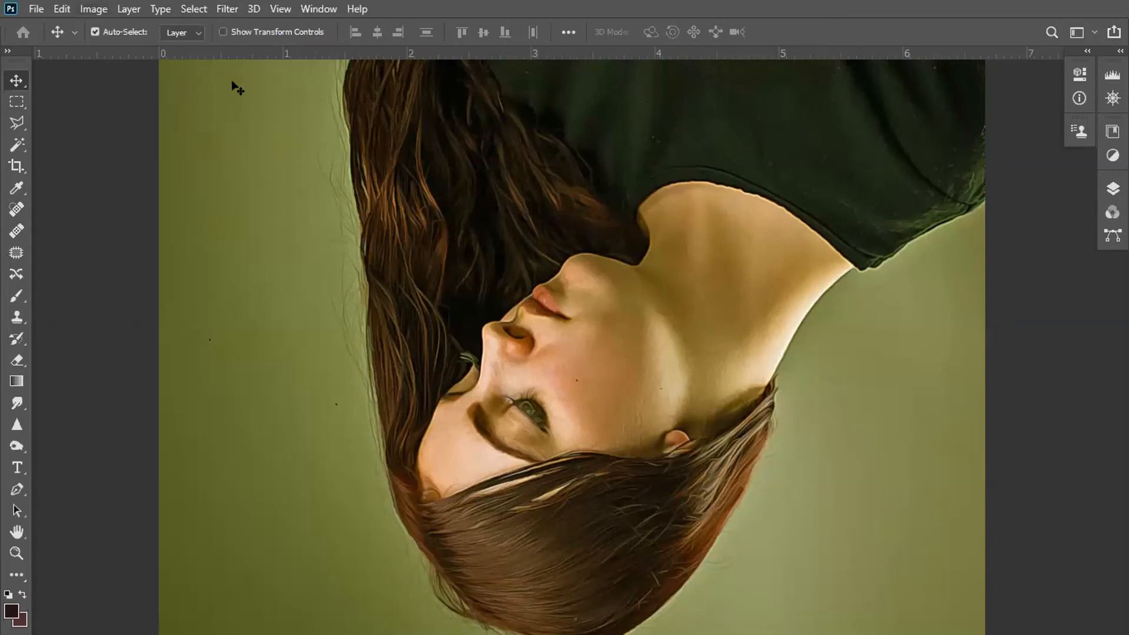
Rotate the upside-down image 180° to bring the portrait upright
left_click(94, 9)
mouse_move(165, 166)
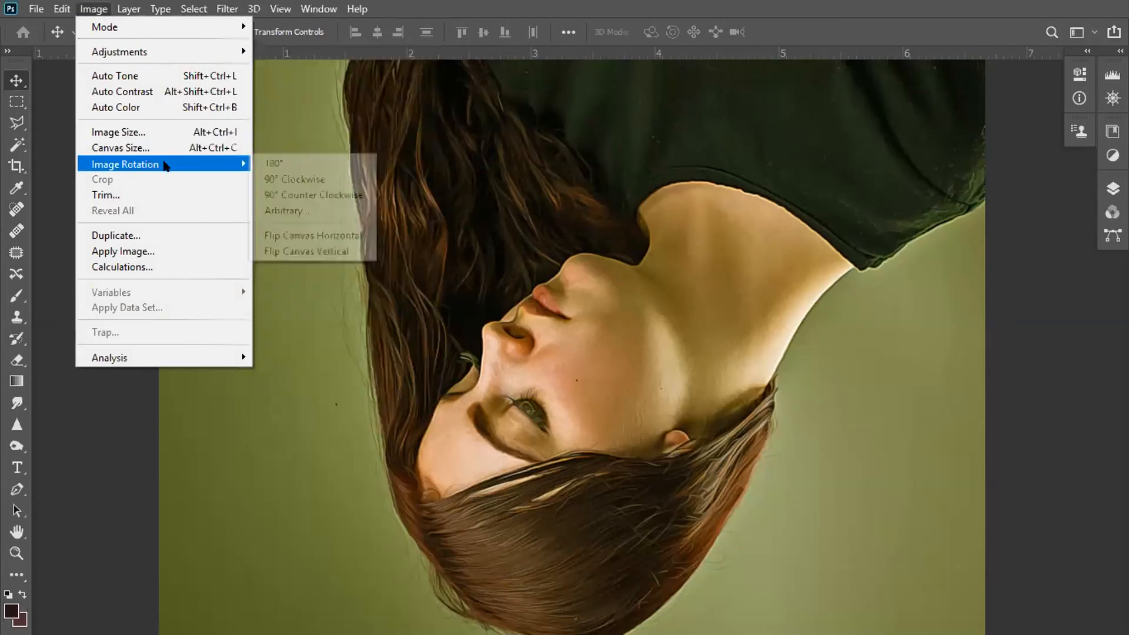
left_click(299, 165)
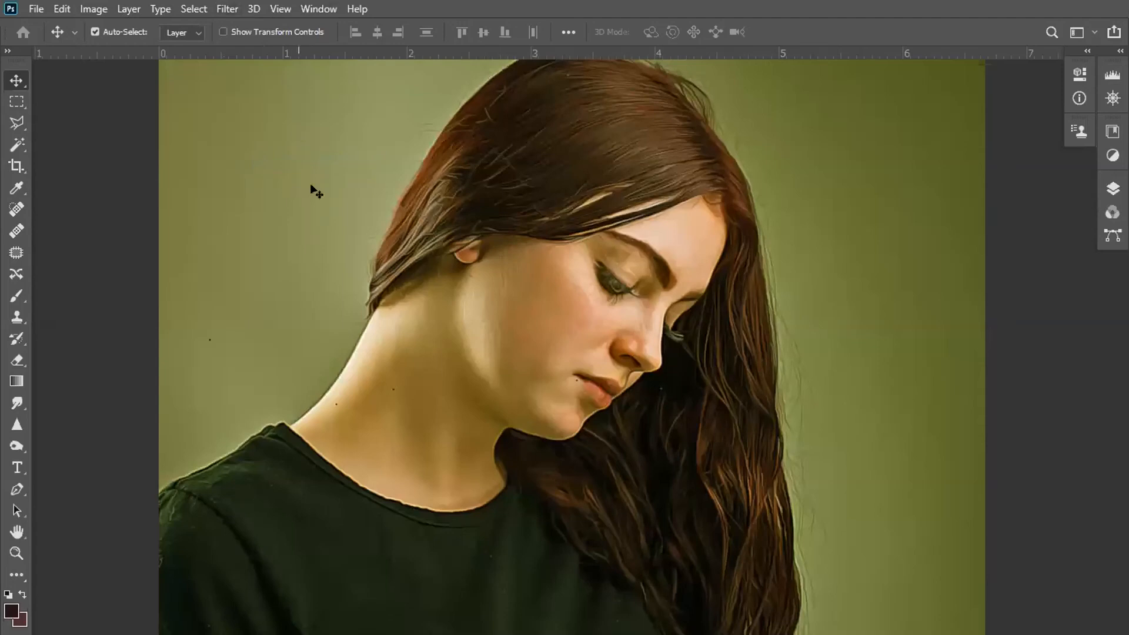
Start an Unsharp Mask on the portrait with amount 100%, radius 2.0 pixels and threshold 0 levels
left_click(226, 9)
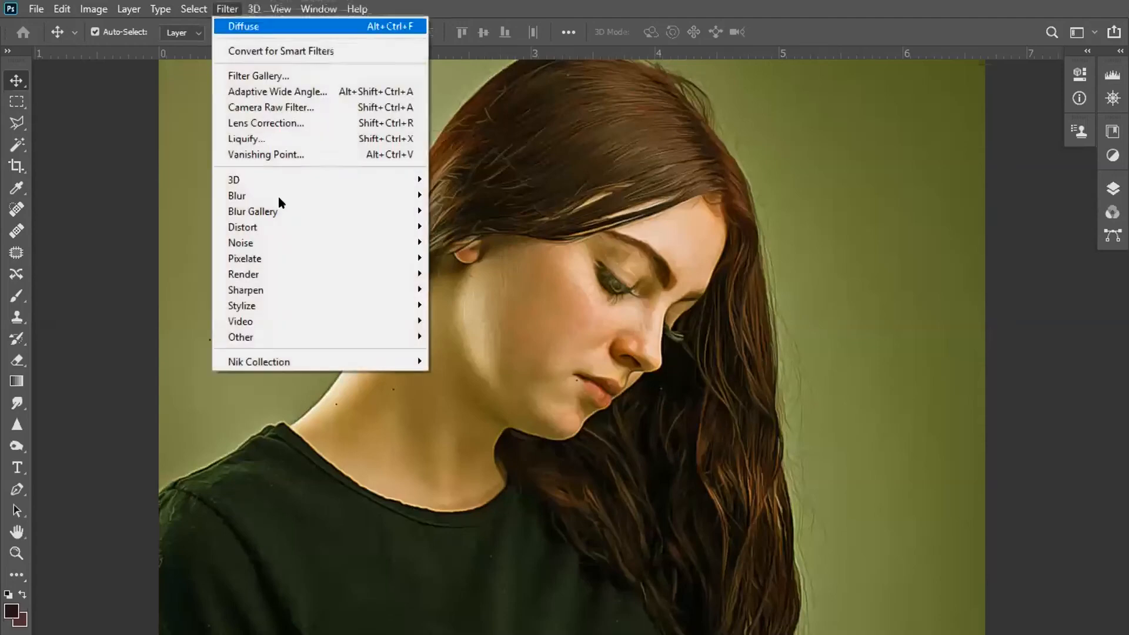
mouse_move(280, 290)
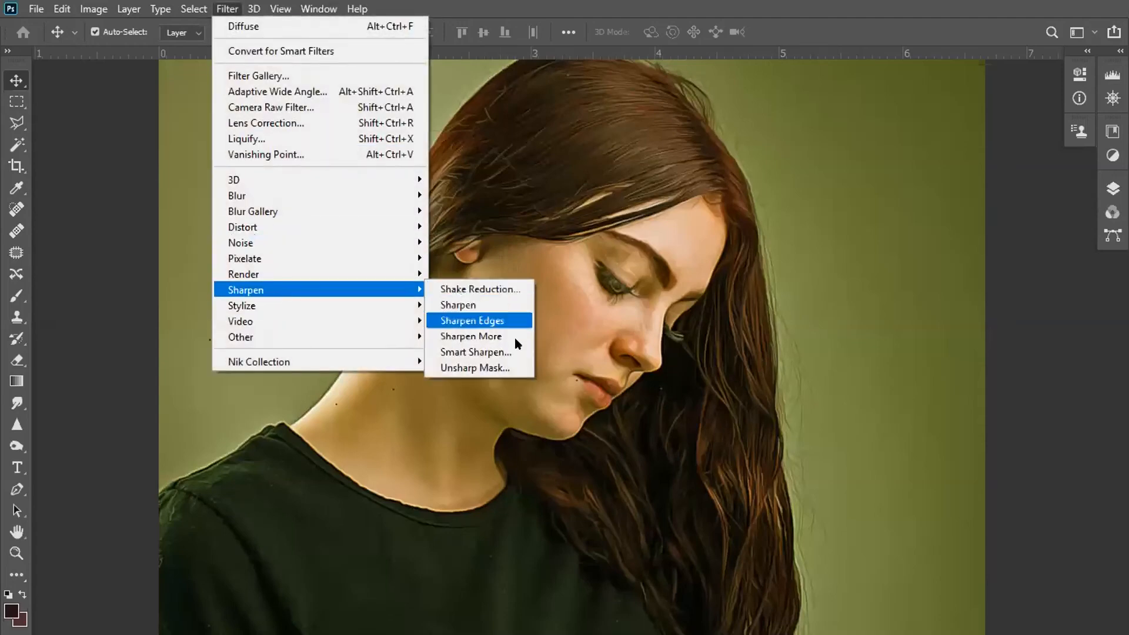
left_click(505, 367)
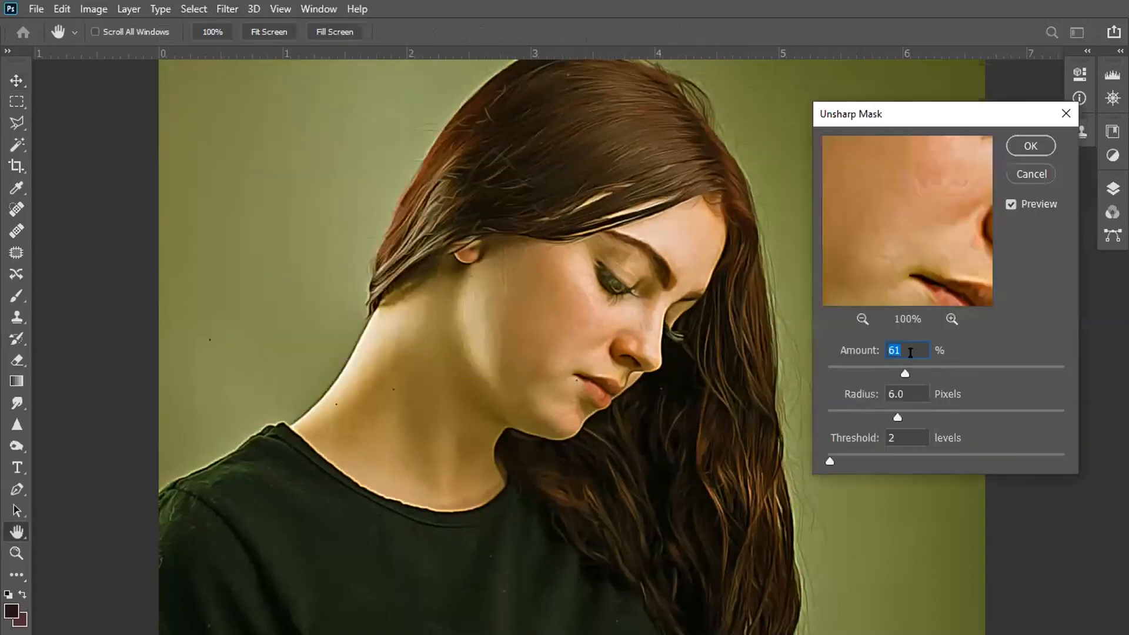
type("100")
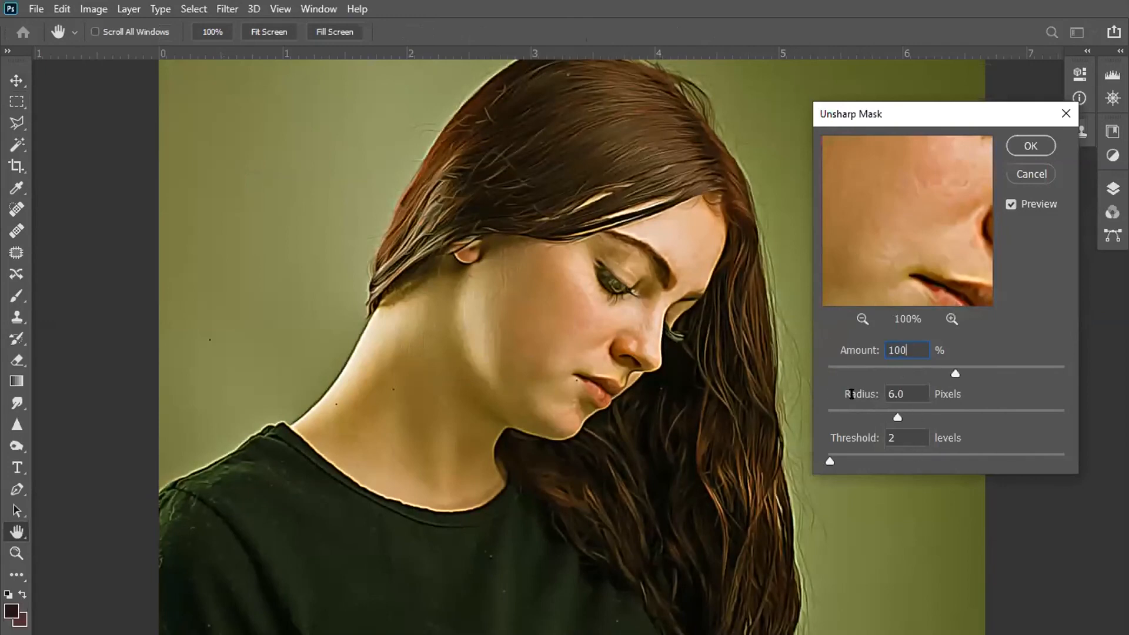
key("Tab")
type("2")
key("Tab")
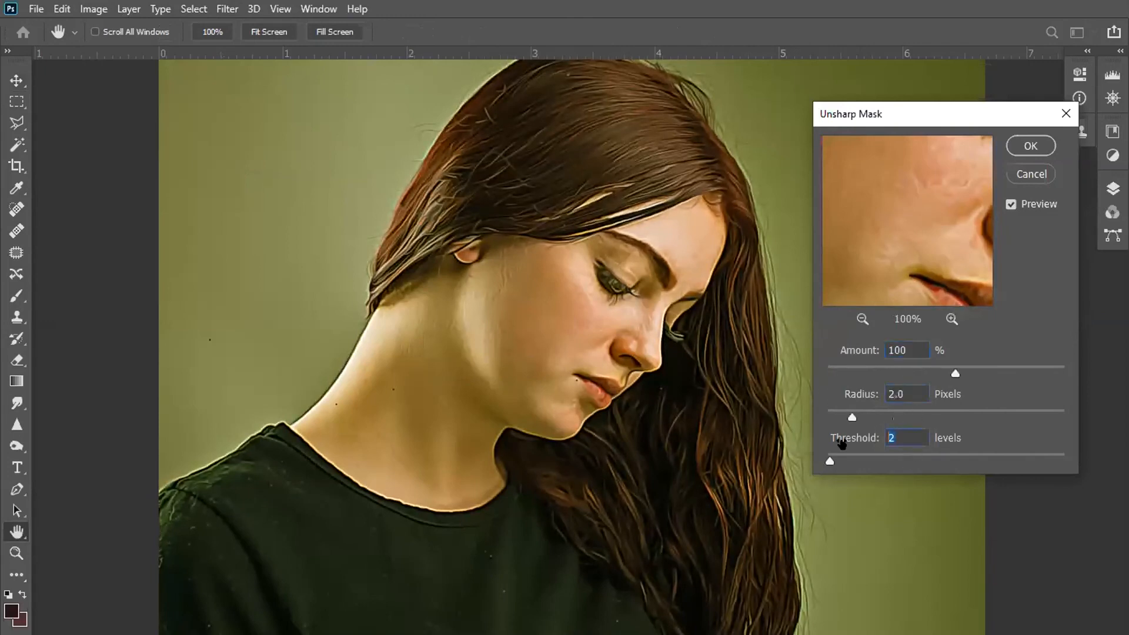
type("0")
Compare the portrait with and without the Unsharp Mask preview and apply the sharpening
left_click(1010, 204)
left_click(1010, 204)
left_click(1010, 204)
left_click(1010, 204)
left_click(1011, 204)
left_click(1010, 204)
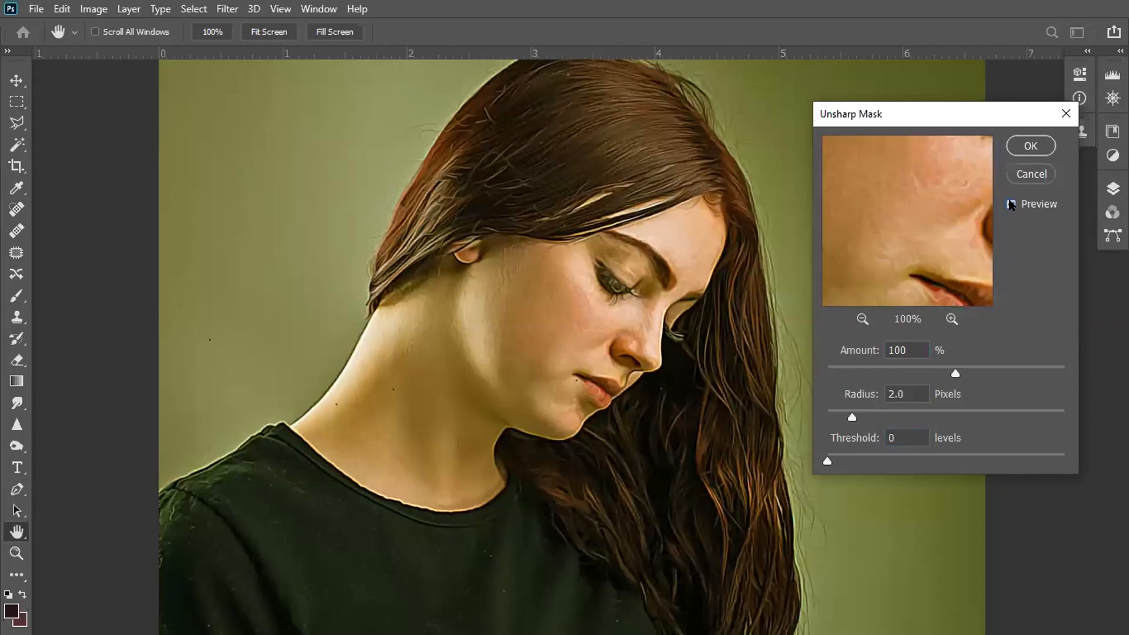
left_click(1034, 144)
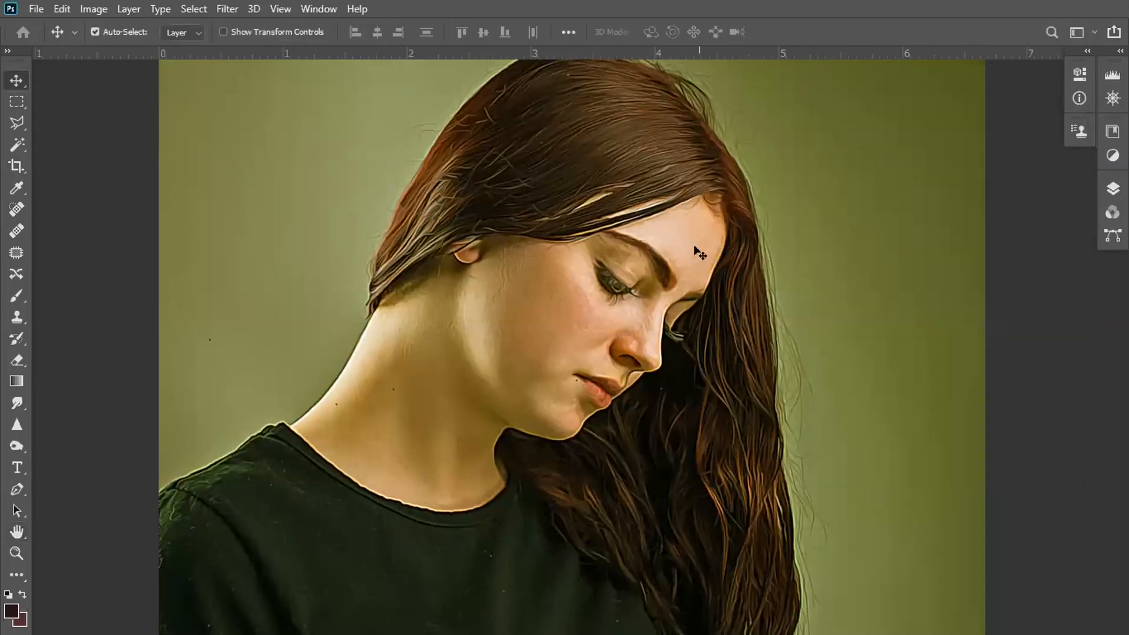
Duplicate the sharpened Background layer
key("ctrl+minus")
key("ctrl+minus")
key("ctrl+plus")
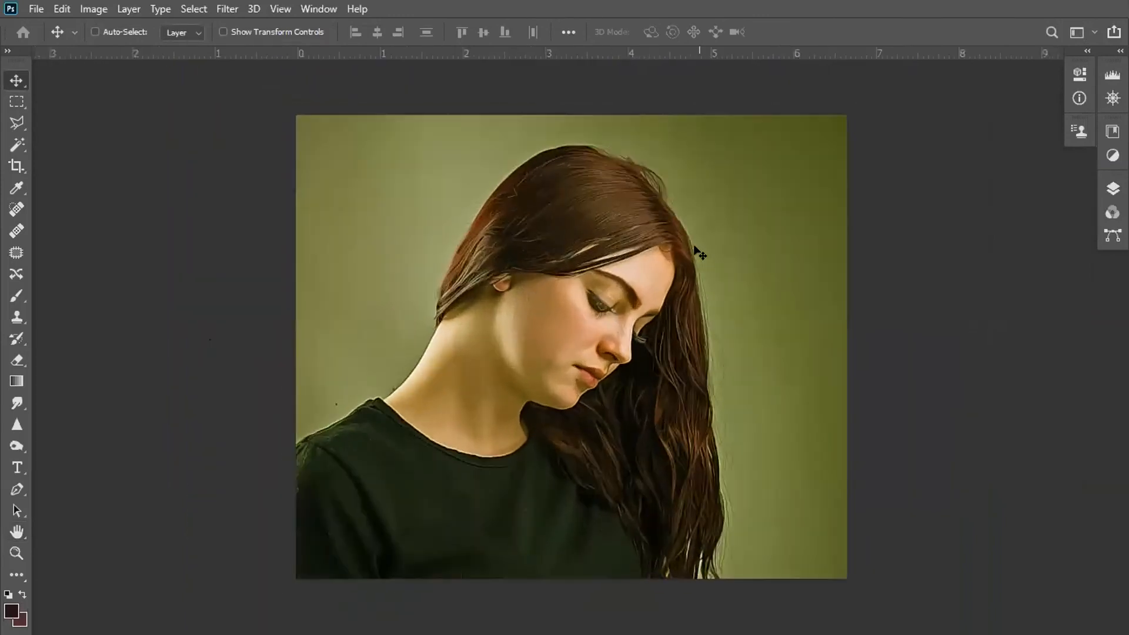
key("F7")
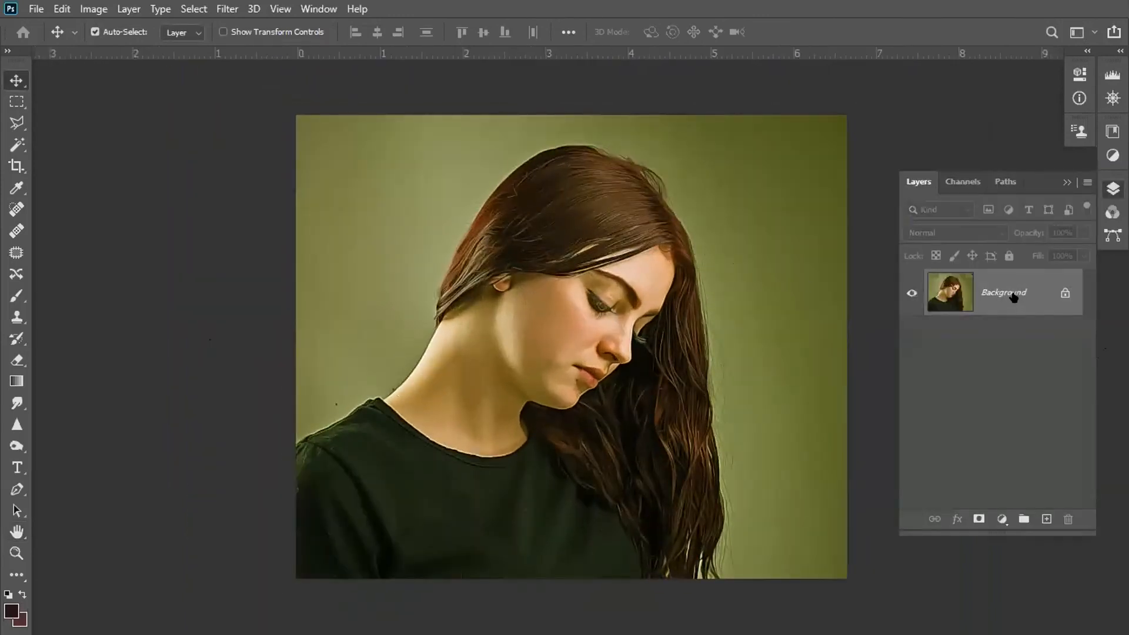
key("ctrl+j")
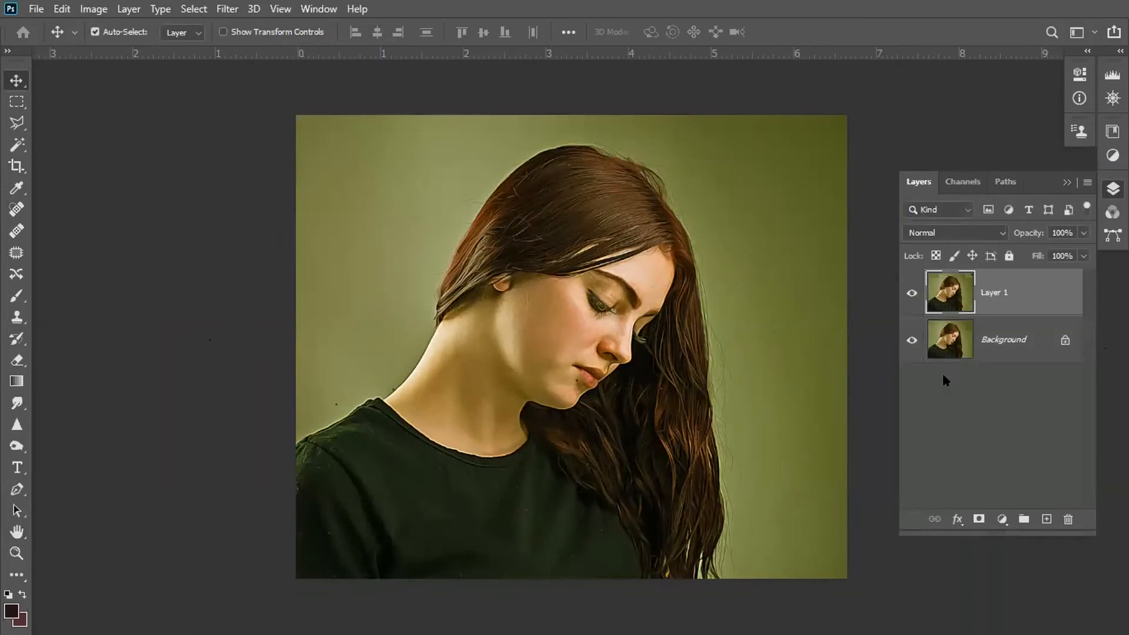
Open the Filter Gallery's Dry Brush filter on the duplicated layer and preview its effect on the face
key("ctrl+plus")
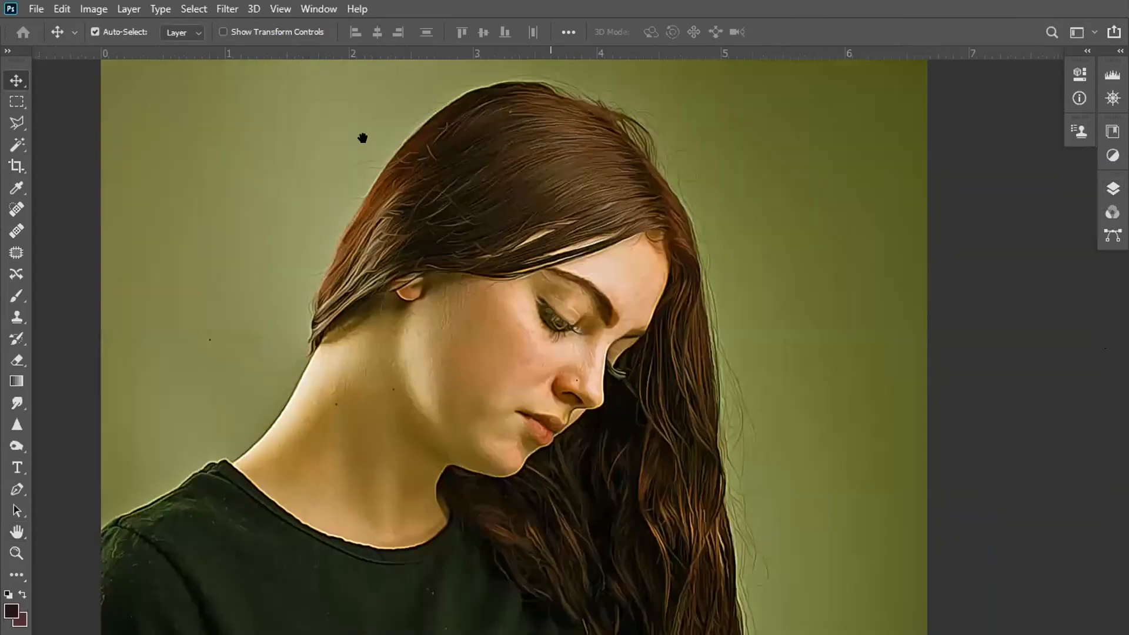
left_click(254, 9)
mouse_move(227, 10)
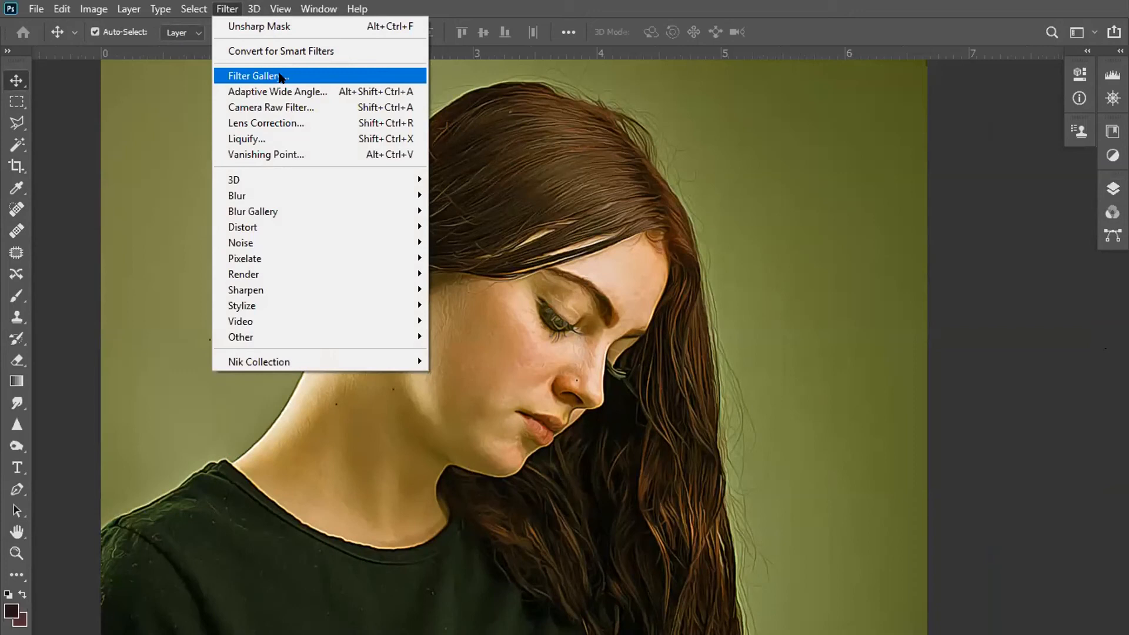
left_click(273, 77)
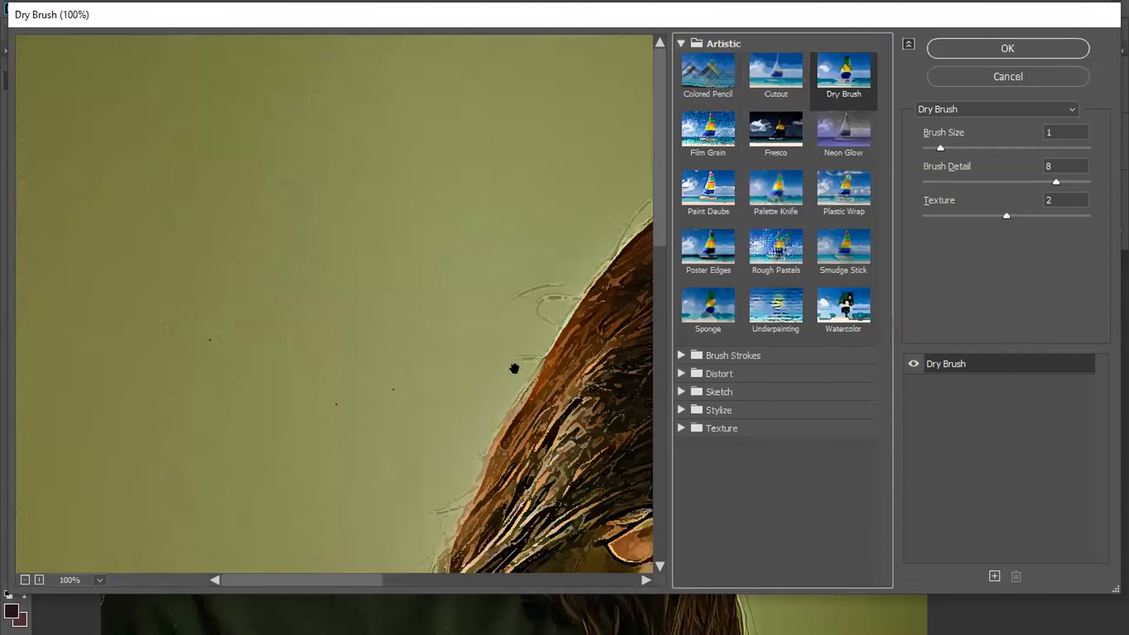
left_click_drag(581, 435, 253, 278)
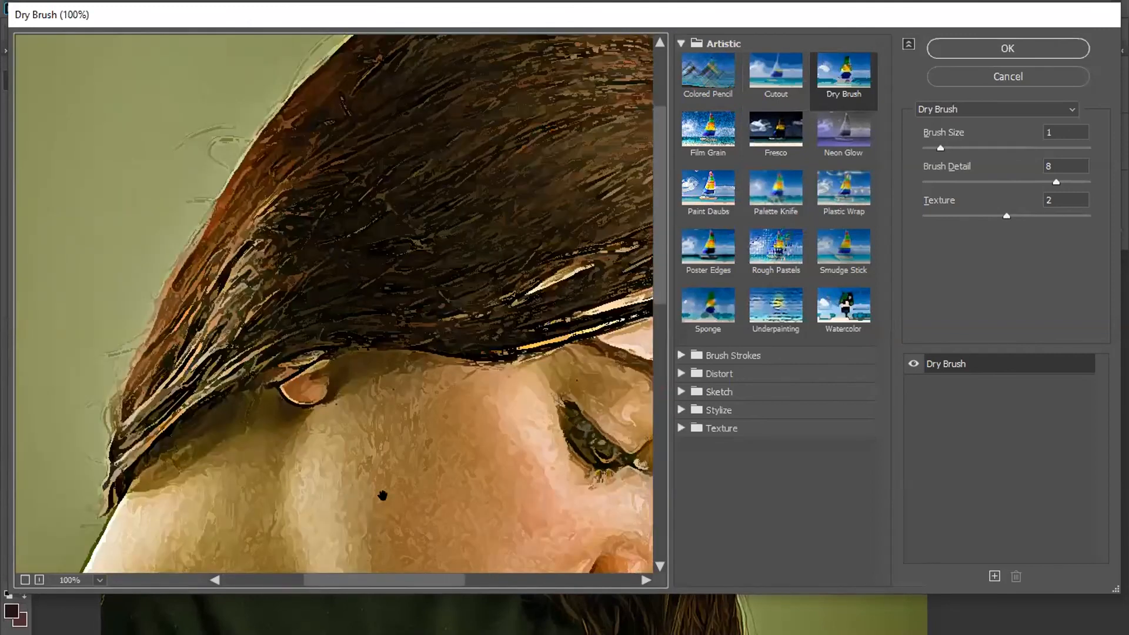
left_click_drag(382, 494, 330, 293)
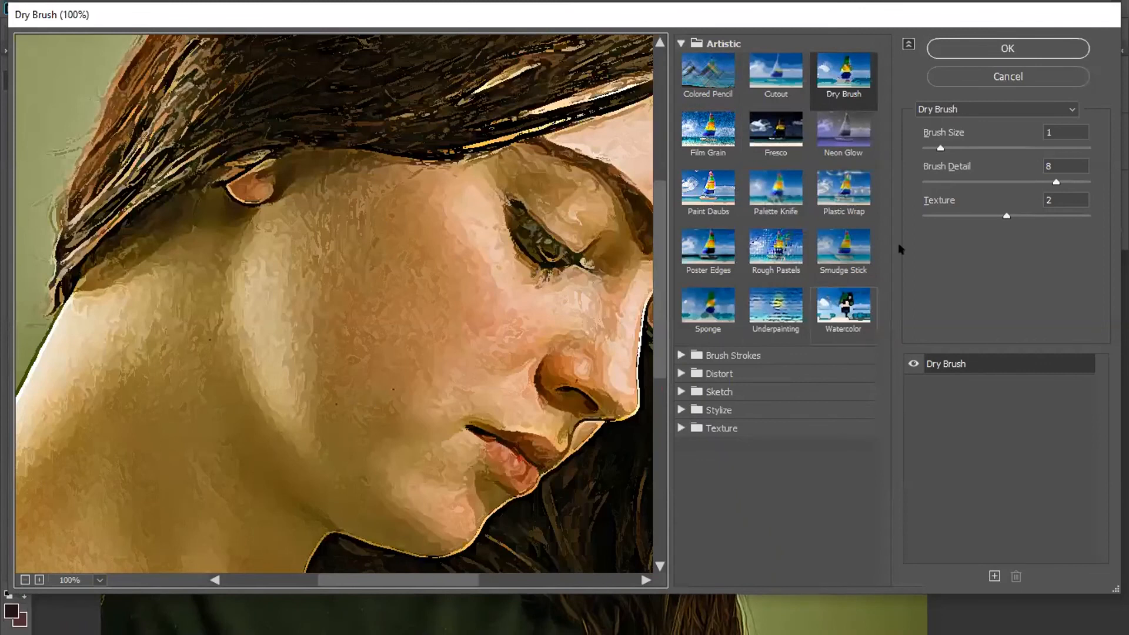
Set Dry Brush to brush size 2, brush detail 4 and texture 1, and apply it to the duplicated layer
left_click(1048, 131)
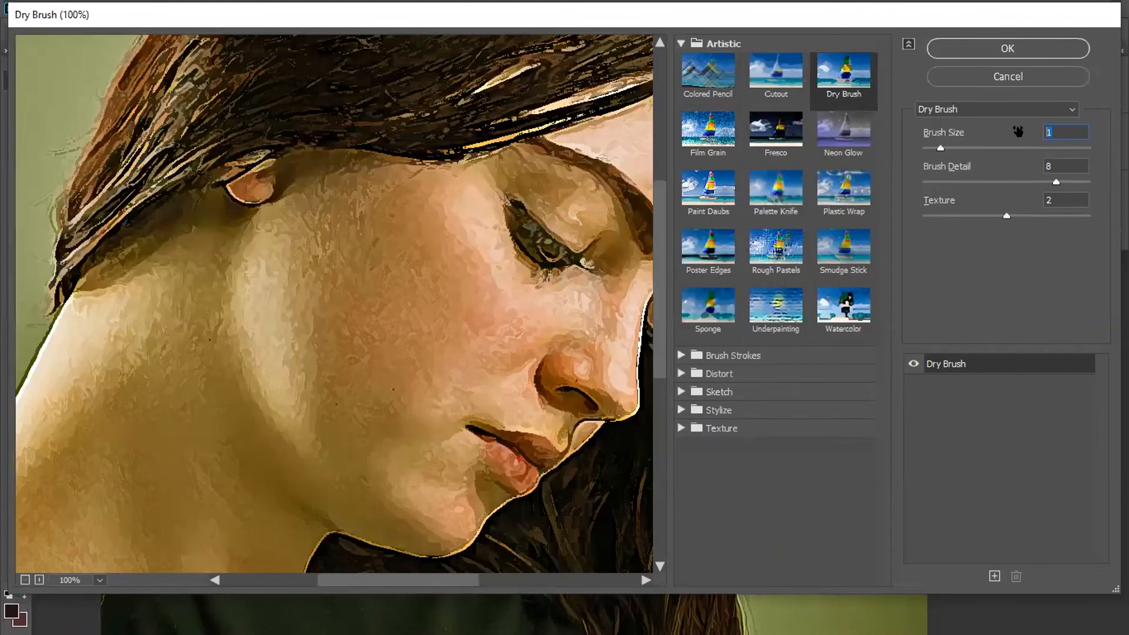
type("2")
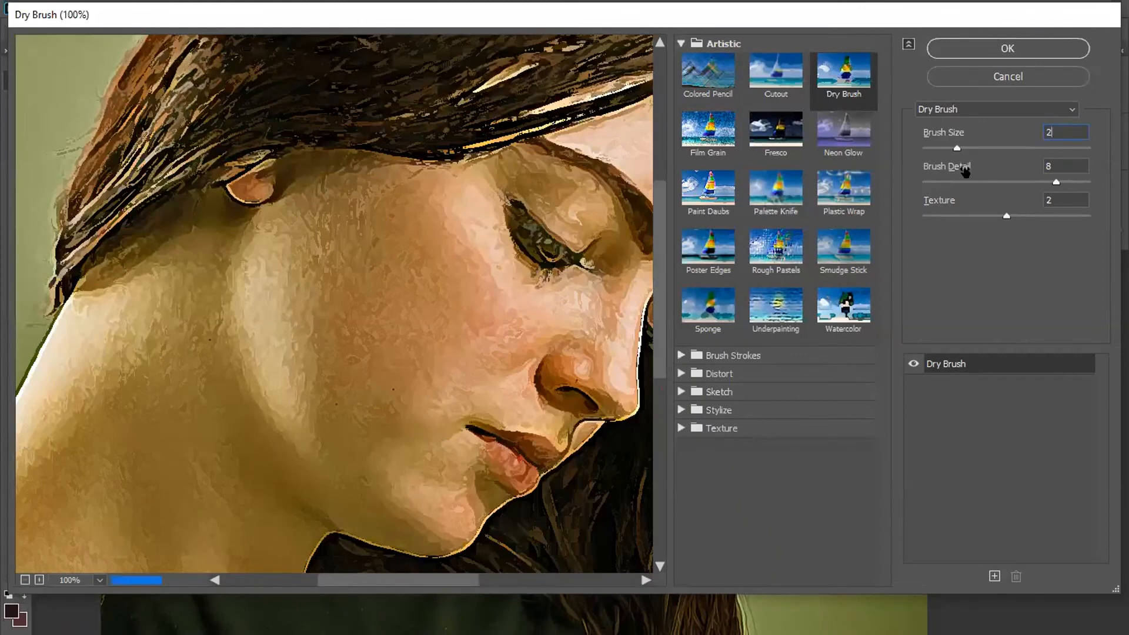
left_click(1047, 167)
type("4")
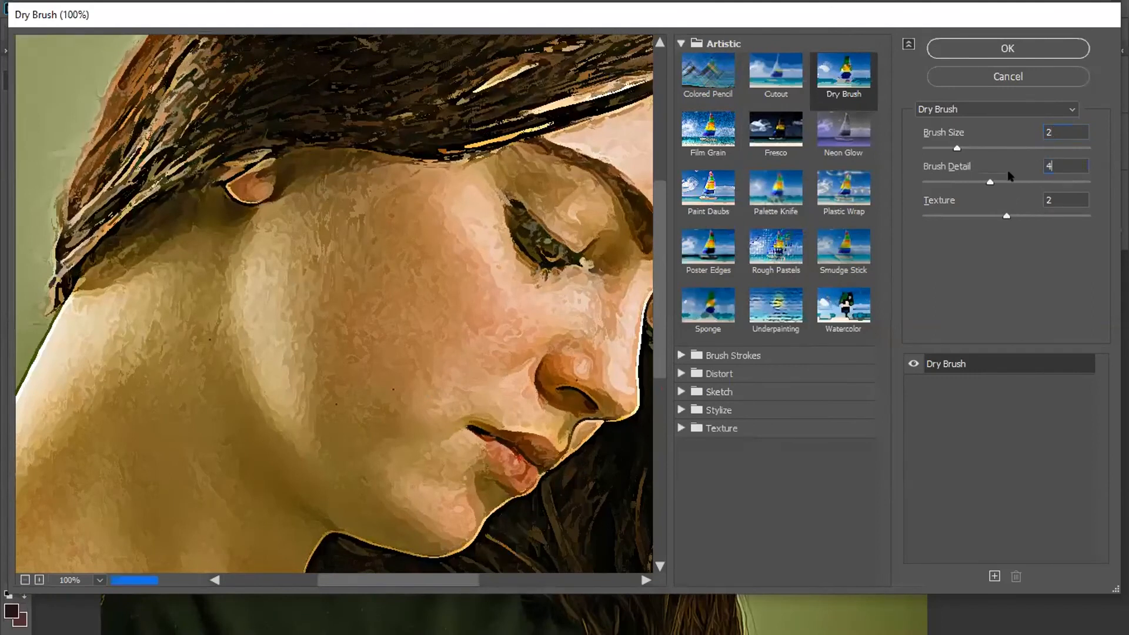
left_click(1051, 199)
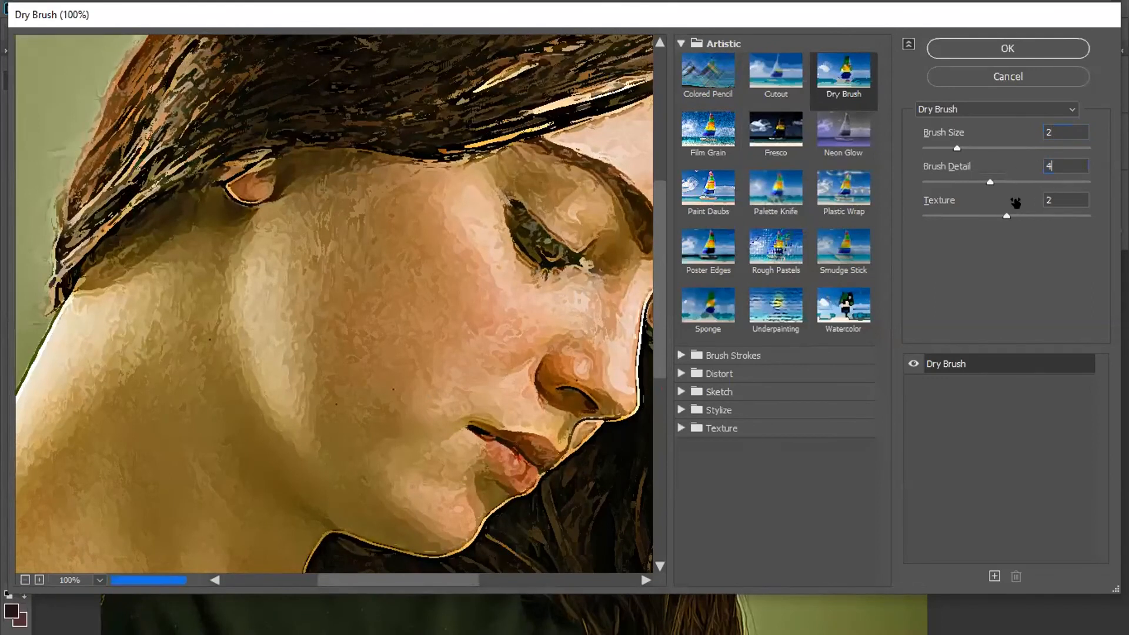
type("1")
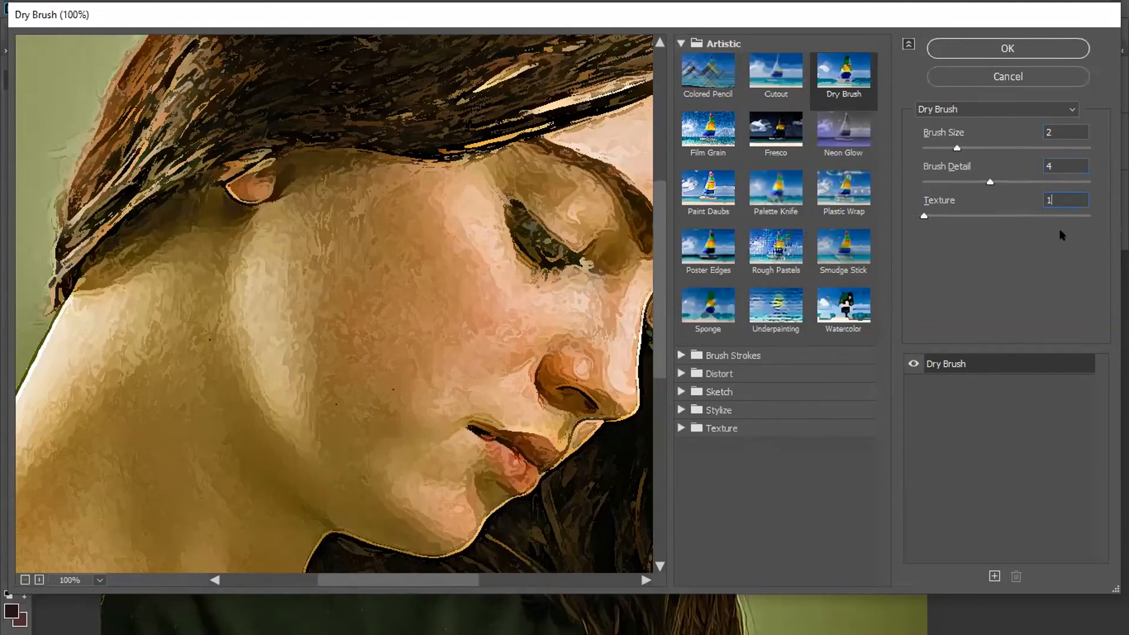
left_click(1023, 48)
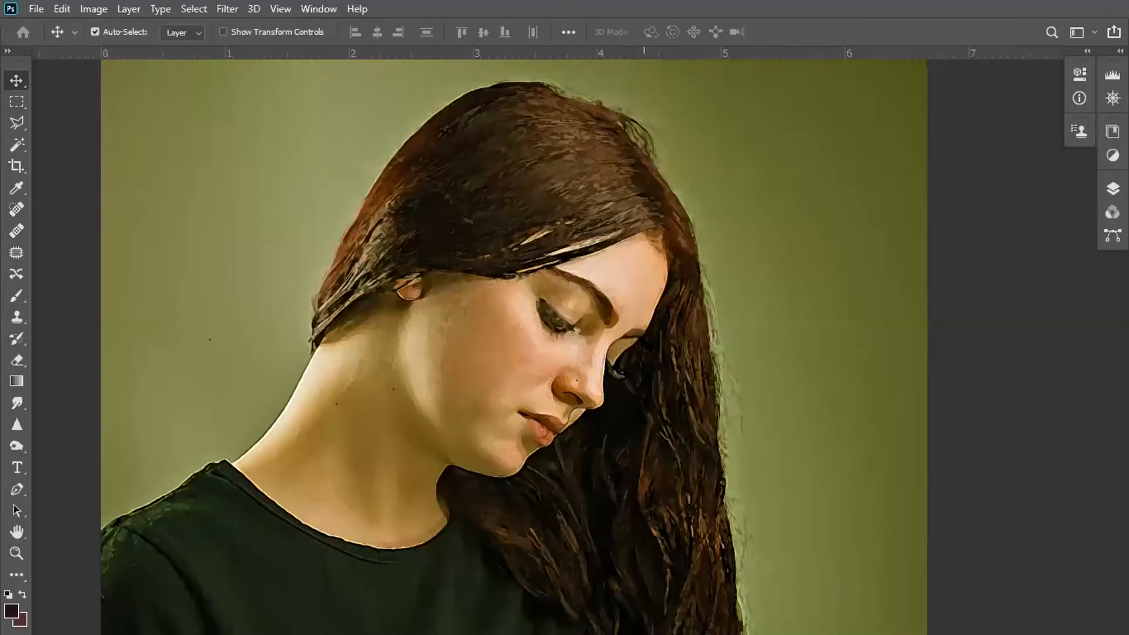
Open the blending options of Layer 1 and split its Blend If This Layer shadow slider to 49 / 179
key("ctrl+plus")
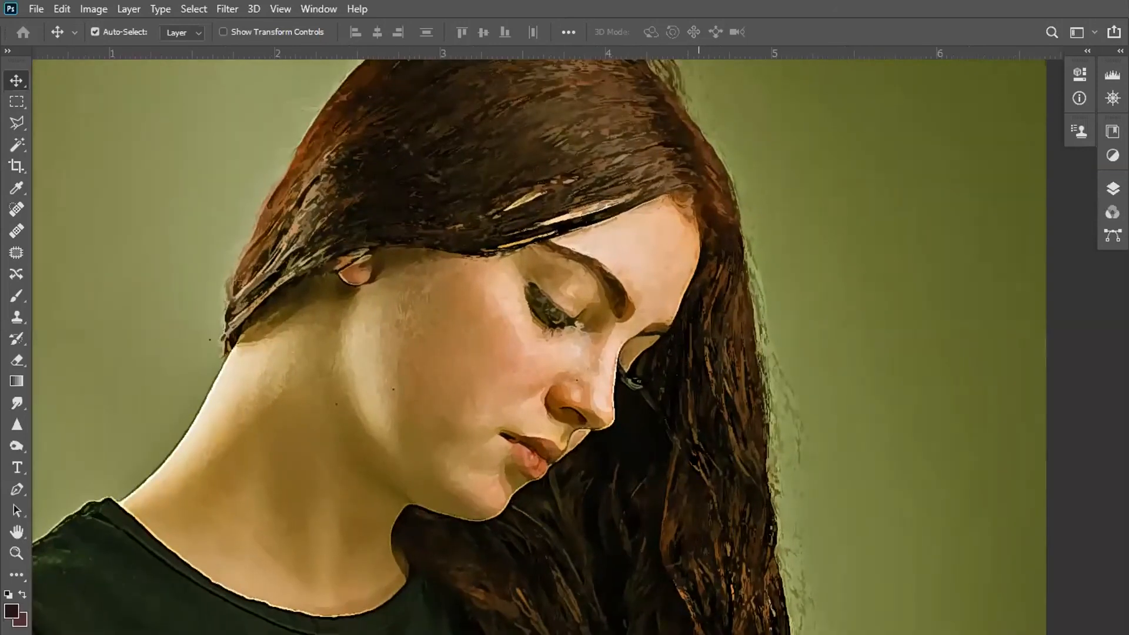
left_click_drag(644, 364, 612, 299)
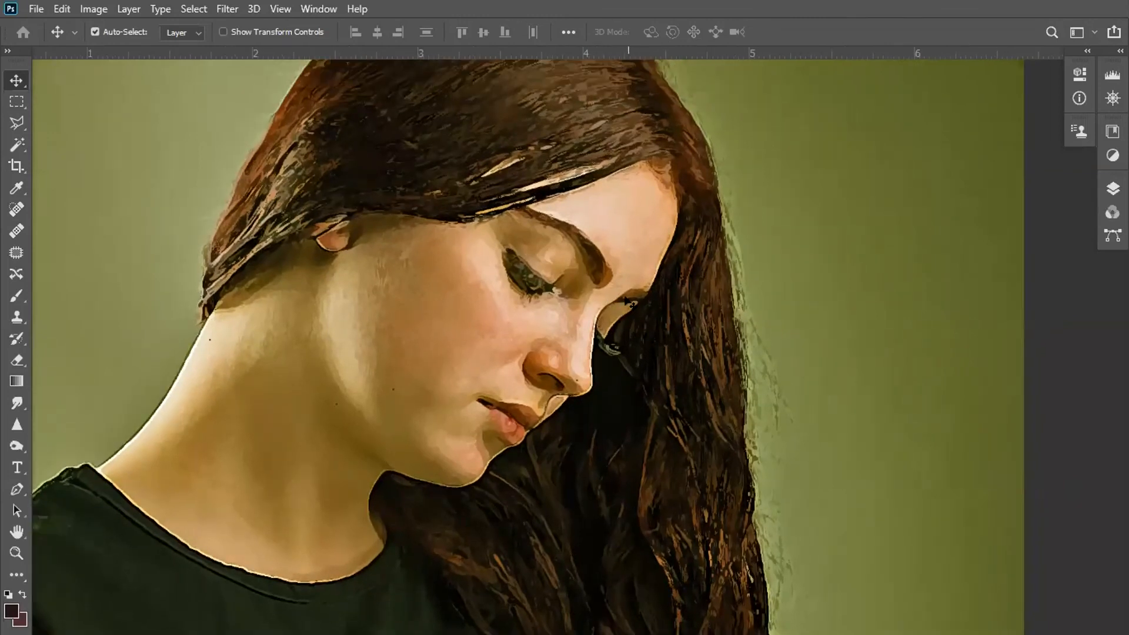
key("F7")
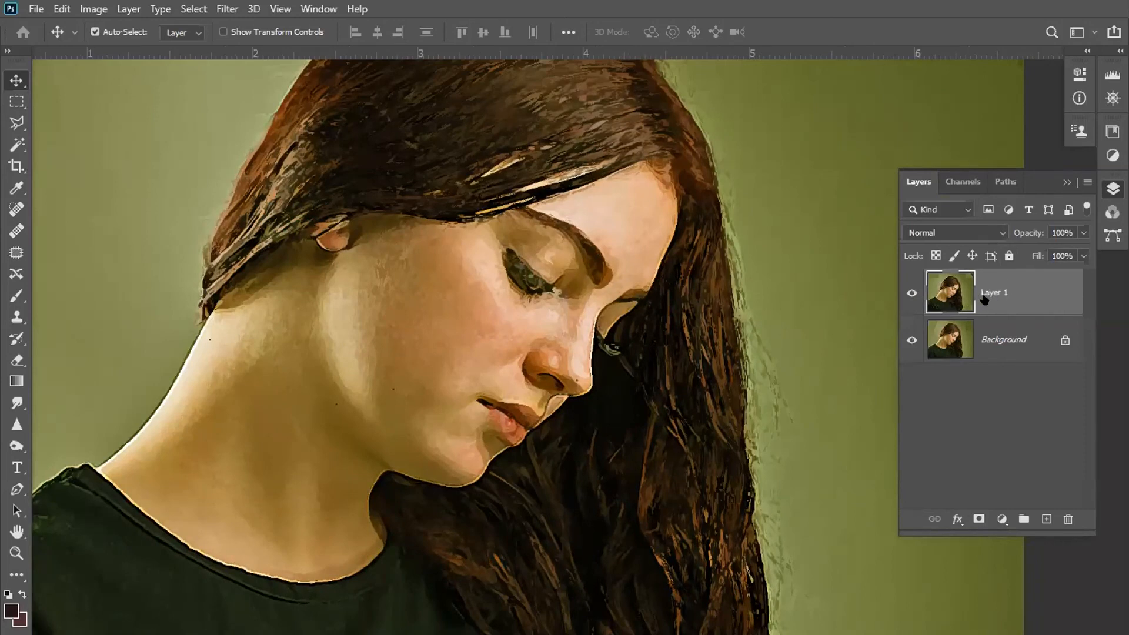
double_click(1036, 290)
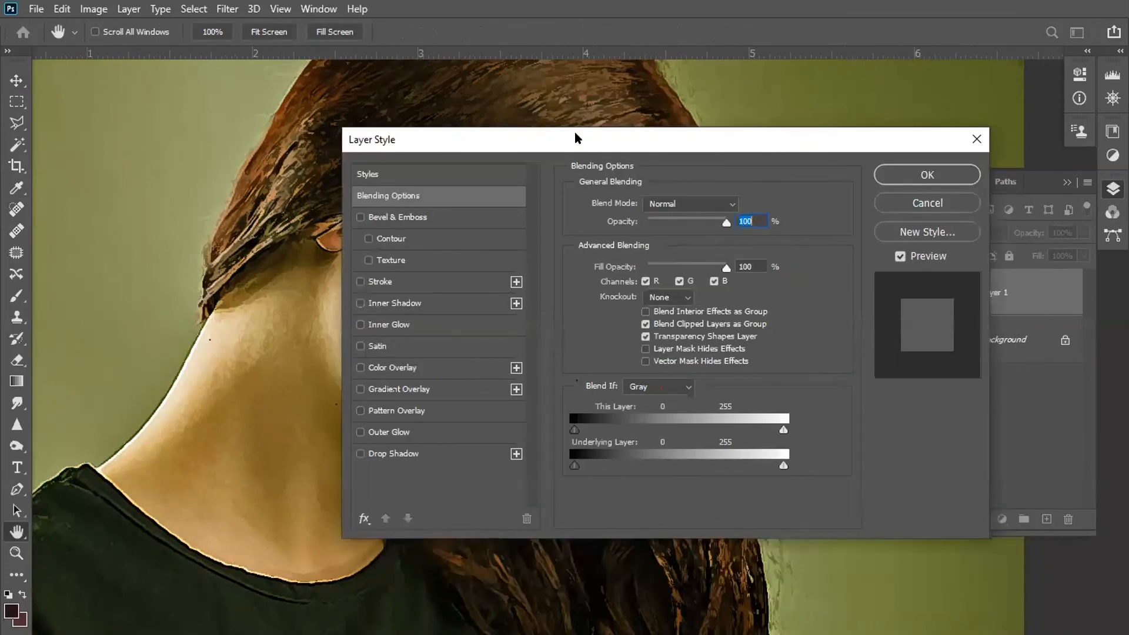
left_click_drag(575, 133, 706, 72)
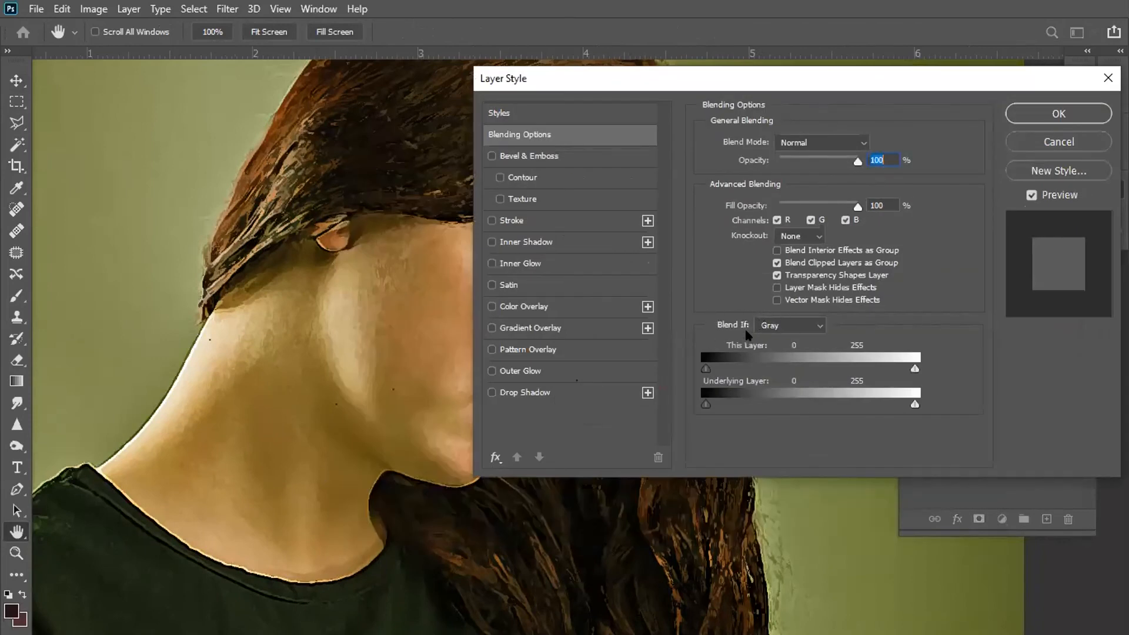
left_click_drag(695, 82, 720, 89)
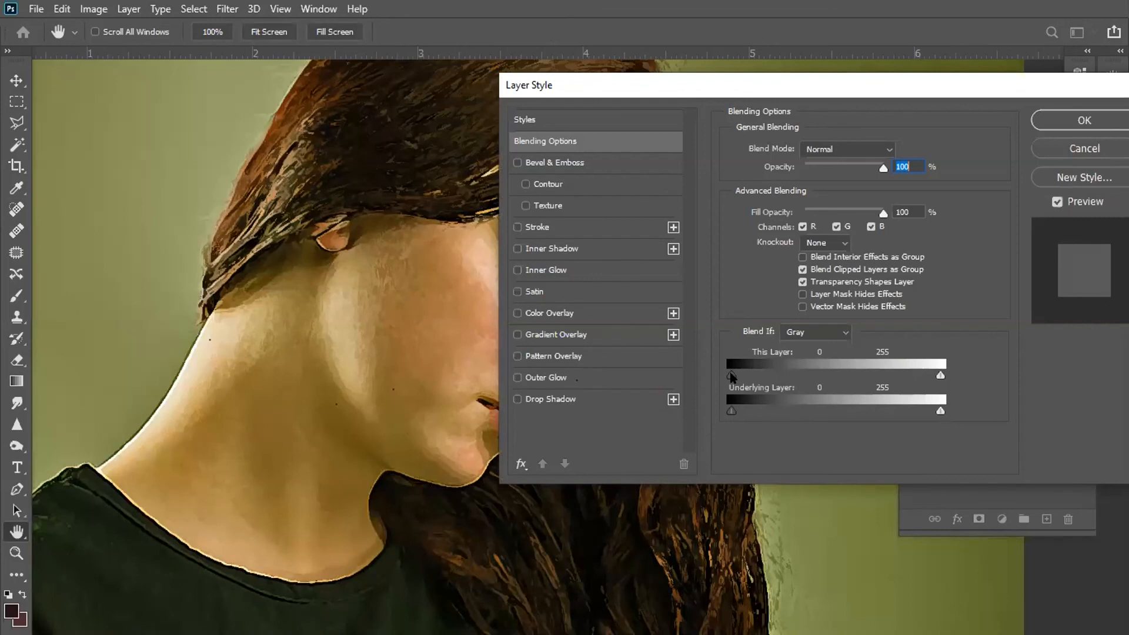
left_click_drag(732, 376, 772, 377)
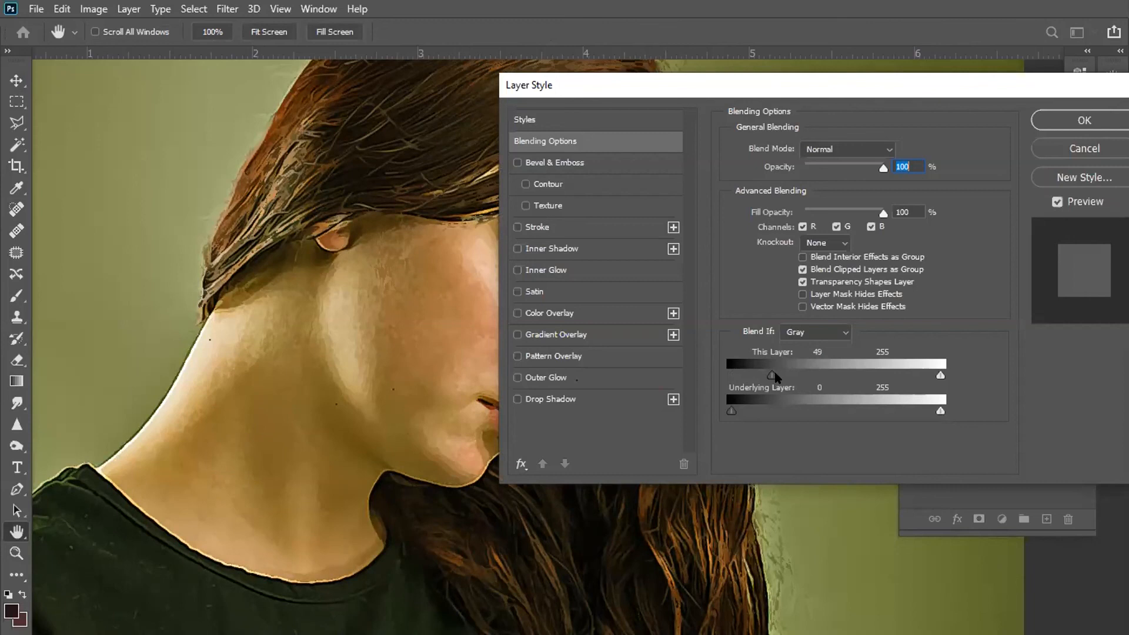
key("alt")
left_click_drag(773, 375, 781, 378)
left_click_drag(781, 375, 806, 377)
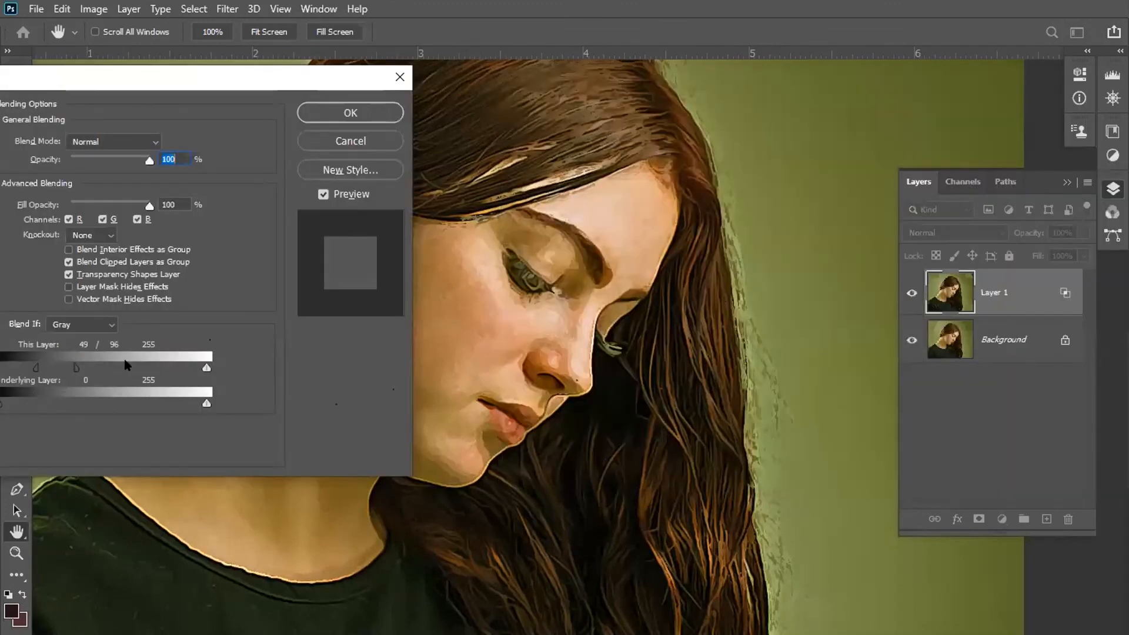
left_click_drag(126, 365, 141, 365)
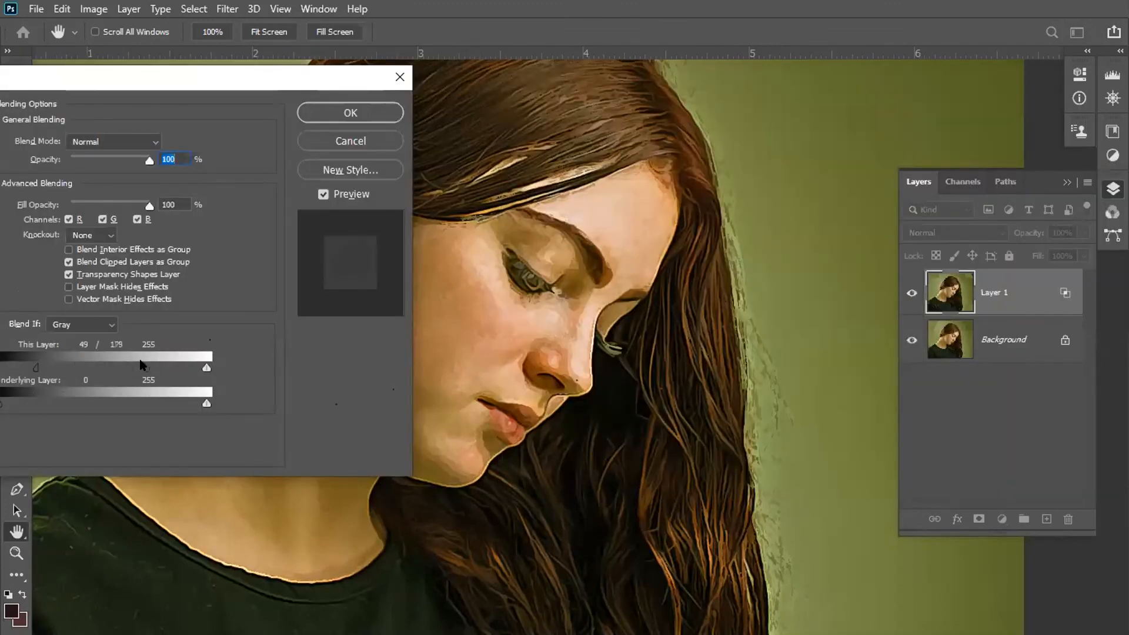
Compare the portrait's hair and face with and without the Blend If preview
left_click(323, 195)
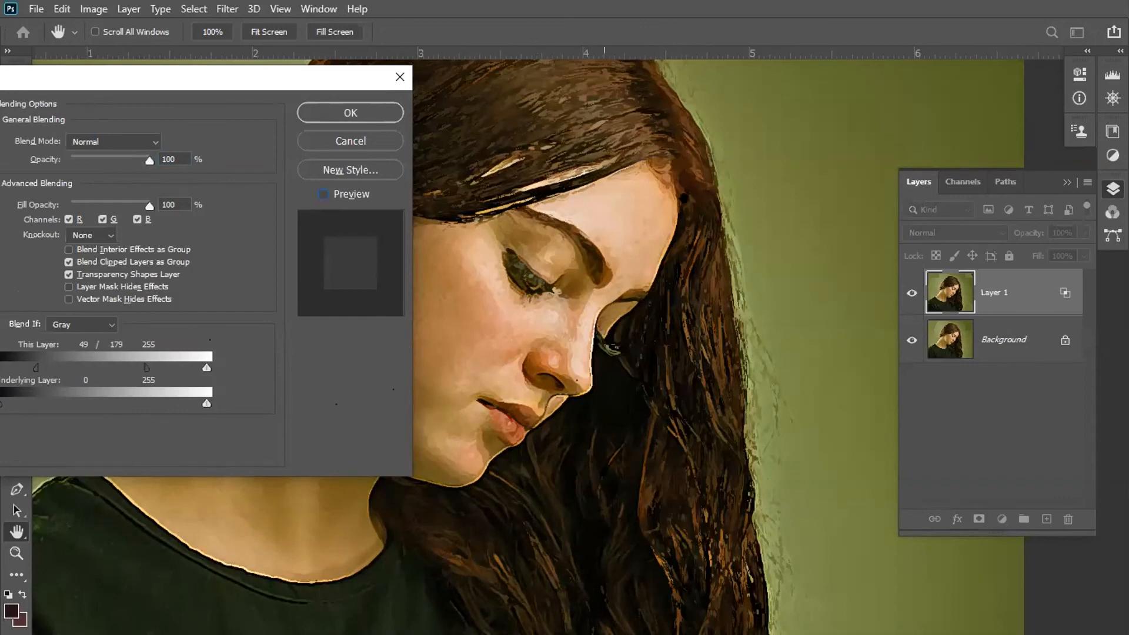
left_click(323, 194)
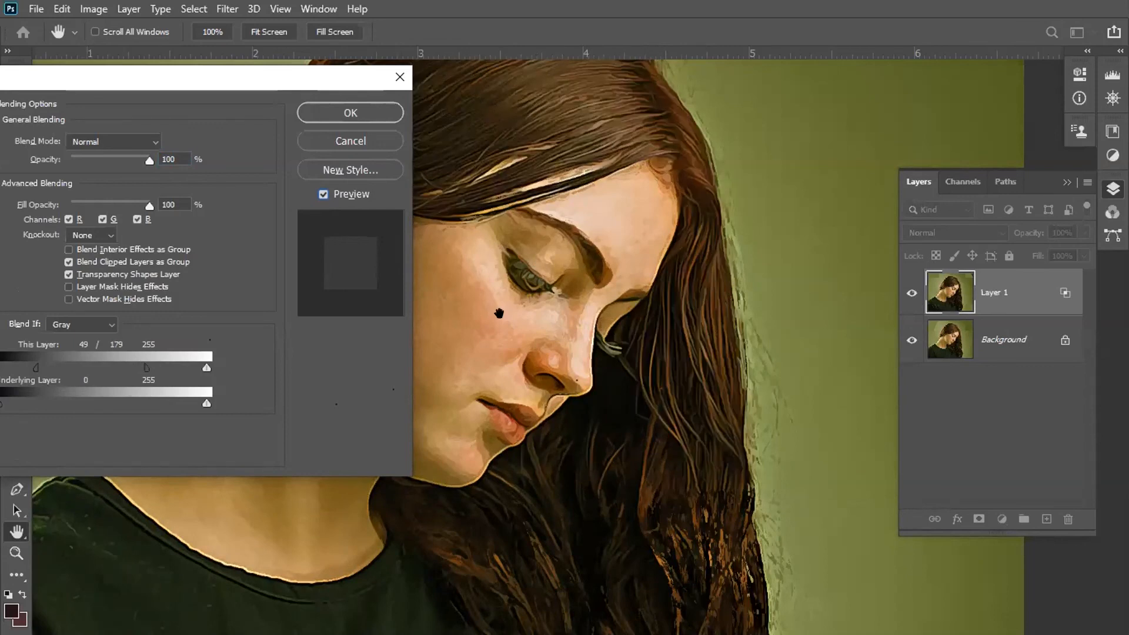
left_click(321, 191)
left_click(321, 191)
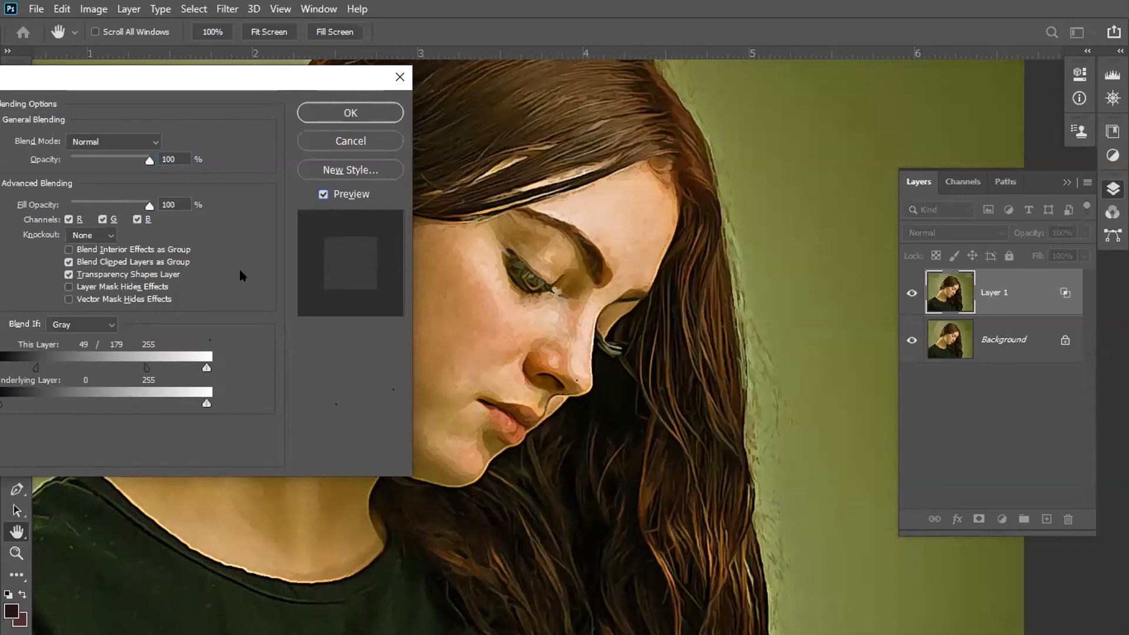
Refine the This Layer shadow range to 41 / 160, check it against the original, and apply the blending options
left_click_drag(146, 367, 139, 366)
left_click_drag(34, 366, 30, 364)
left_click(343, 190)
left_click(344, 190)
left_click(375, 110)
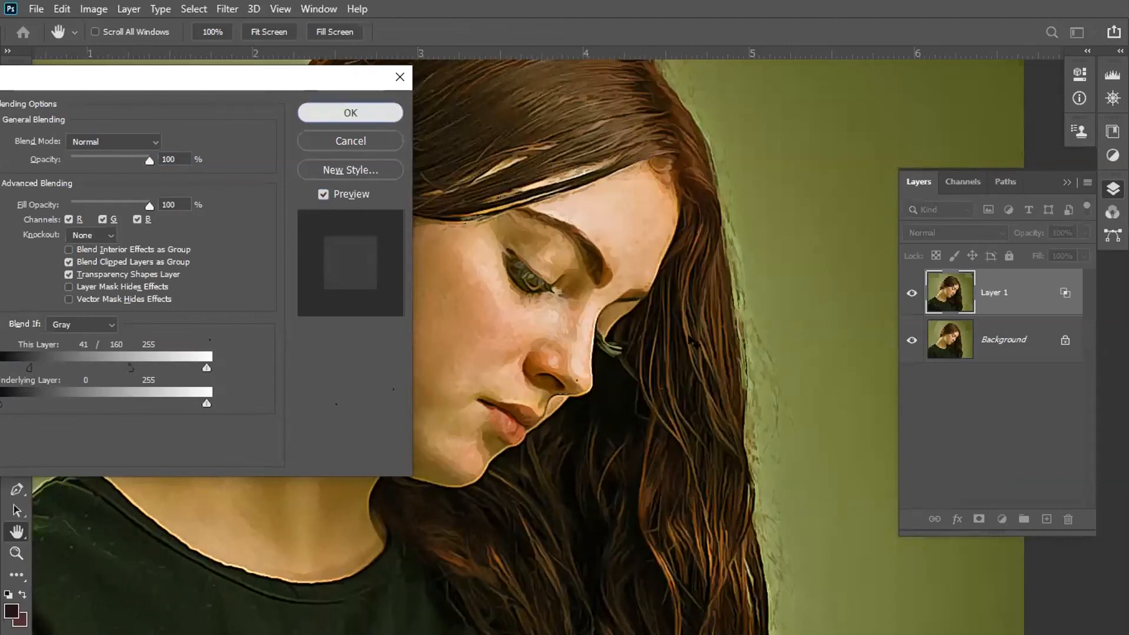
Merge the blended Dry Brush layer down into the Background
key("ctrl")
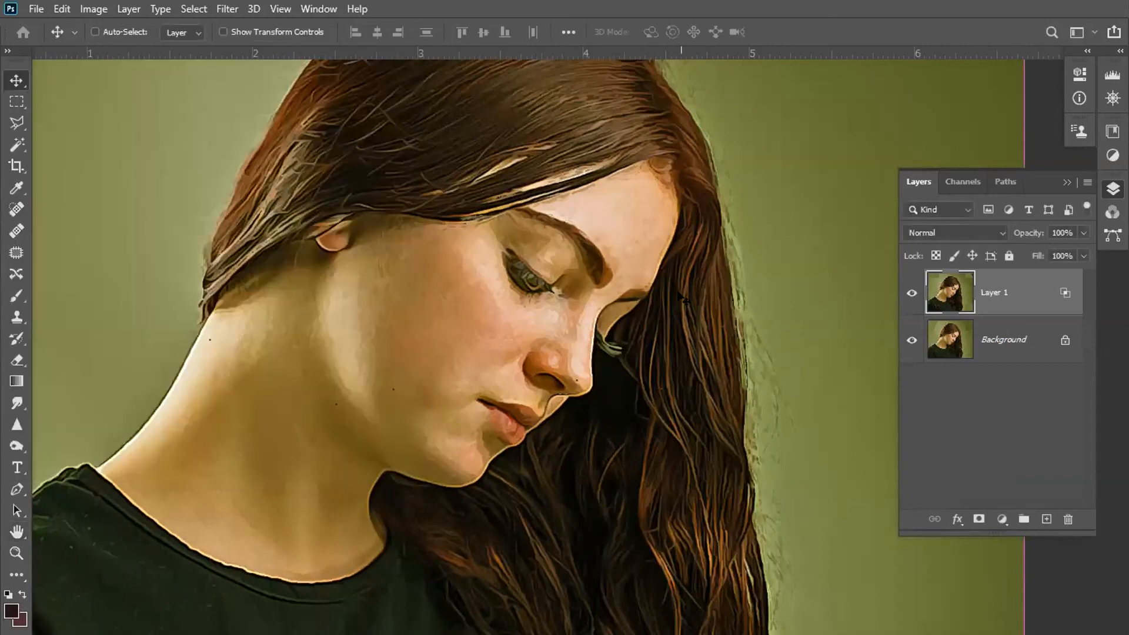
key("ctrl+0")
key("ctrl+plus")
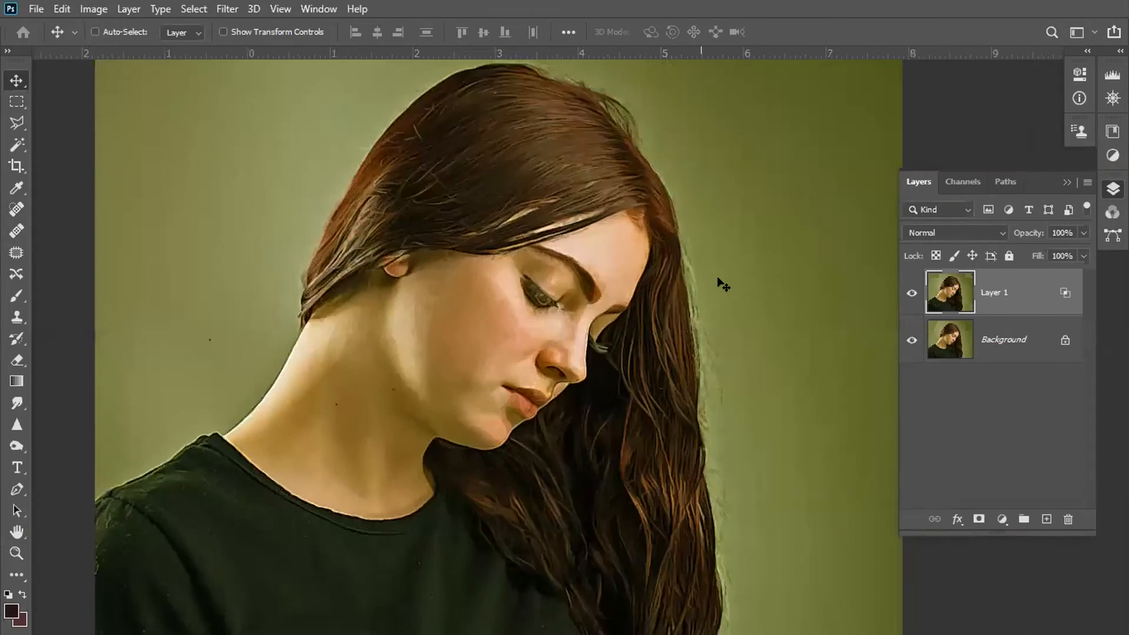
key("ctrl+plus")
key("ctrl+e")
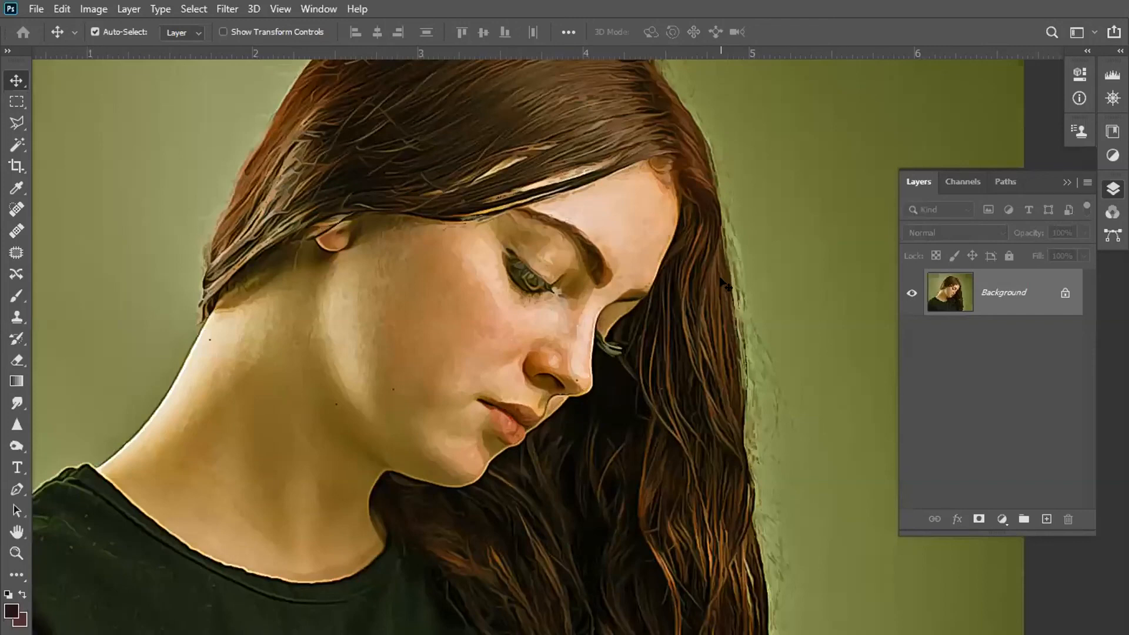
Sharpen the merged Background with Unsharp Mask at an amount of 75%
left_click(227, 9)
mouse_move(282, 289)
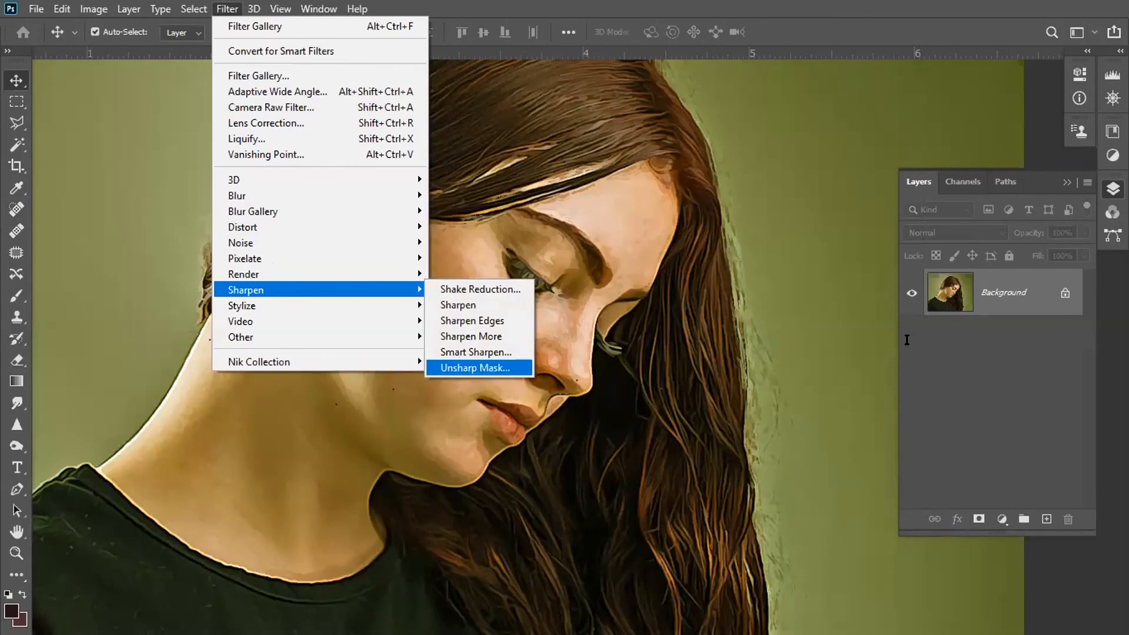
key("Return")
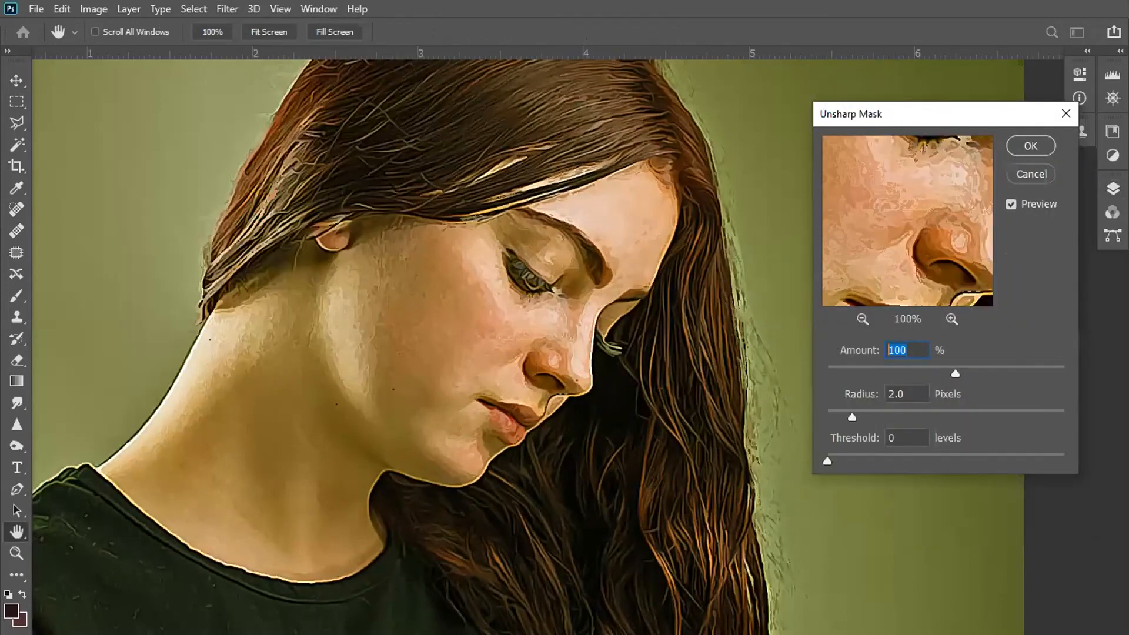
type("75")
left_click(1028, 144)
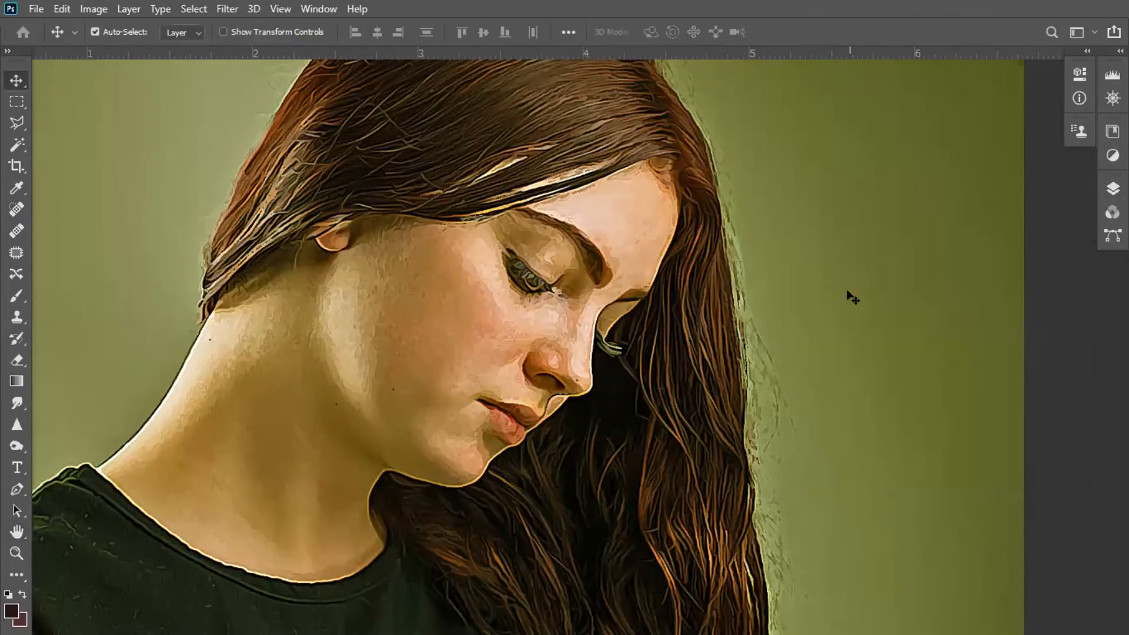
Duplicate the sharpened Background layer and apply the Find Edges filter to the copy
key("ctrl+minus")
key("ctrl+minus")
key("ctrl+plus")
key("ctrl+plus")
key("ctrl+plus")
key("F7")
key("ctrl+j")
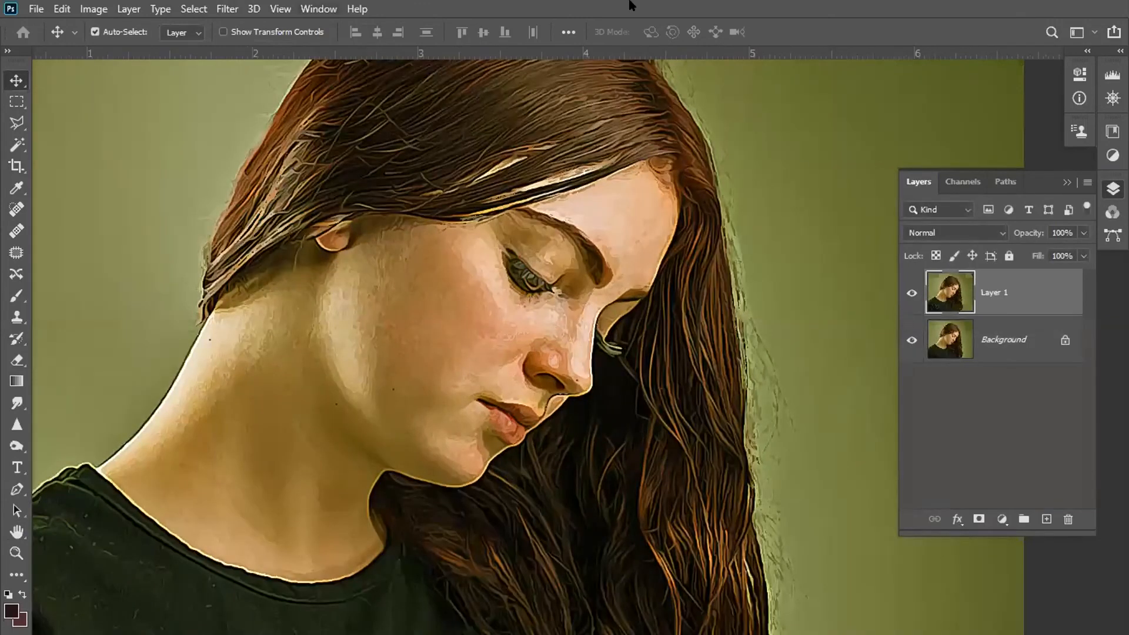
key("alt+t")
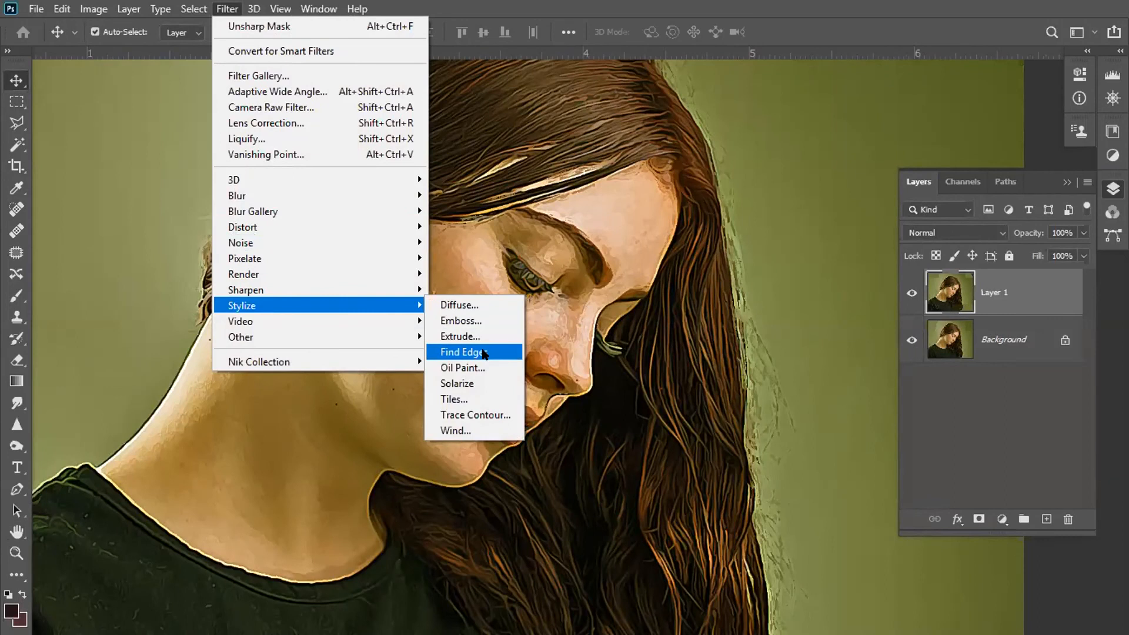
left_click(484, 352)
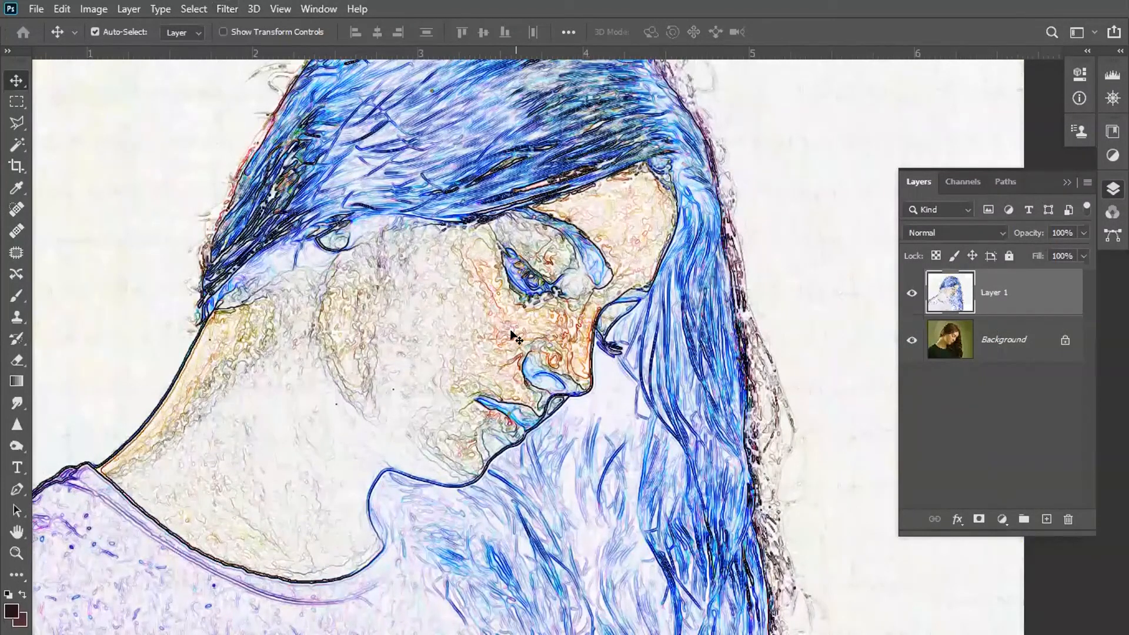
Desaturate the Find Edges layer with Hue/Saturation at a saturation of -100
key("ctrl+u")
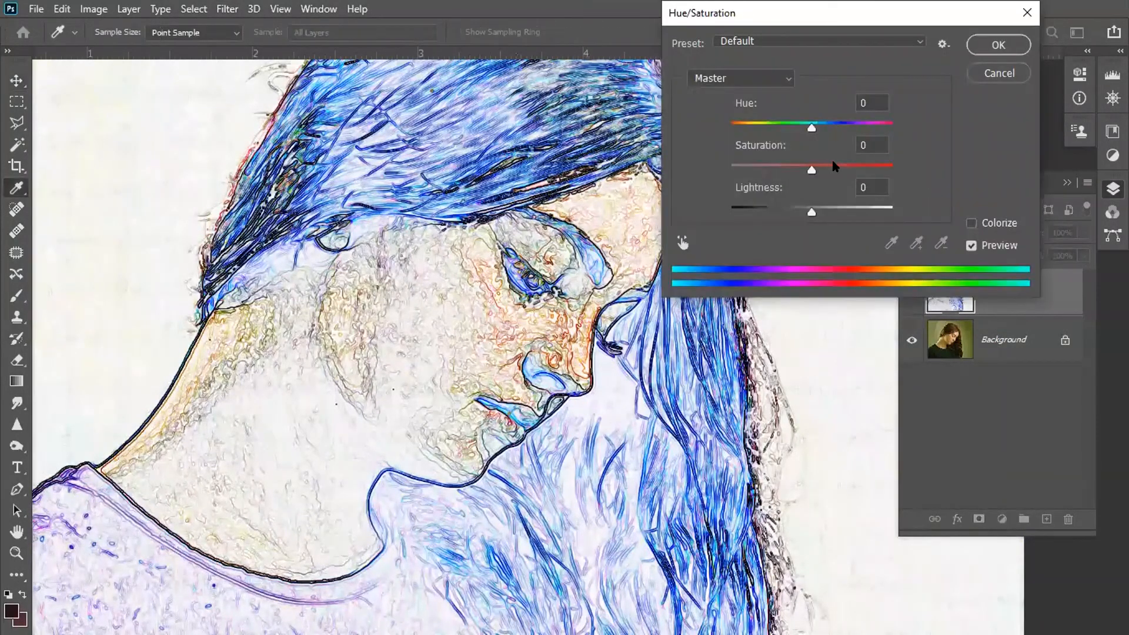
left_click_drag(813, 170, 717, 167)
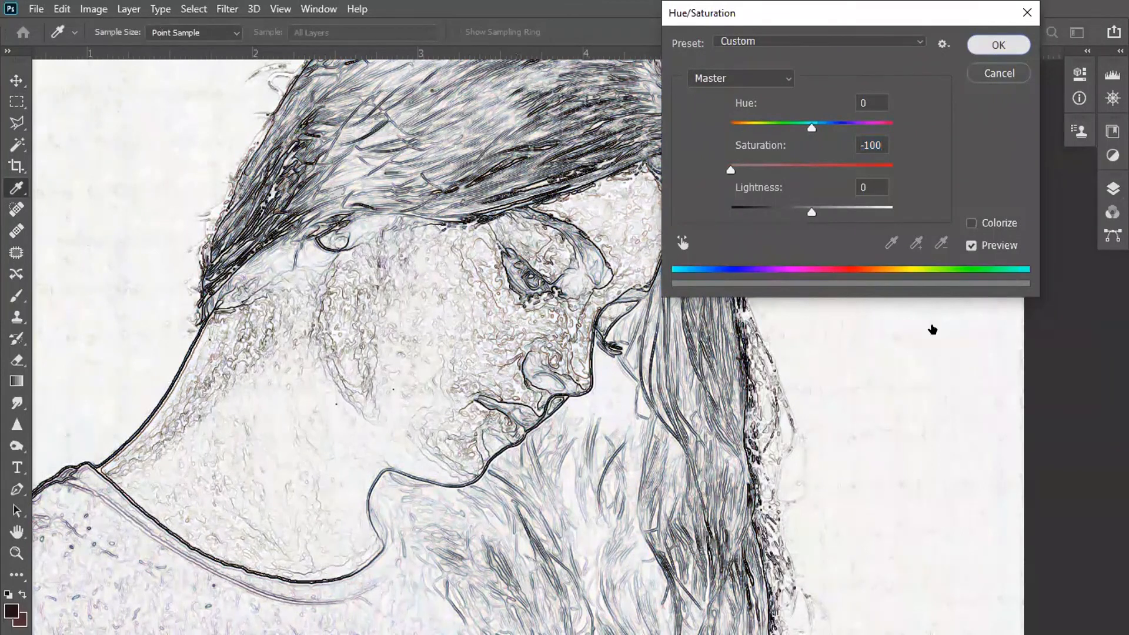
key("Return")
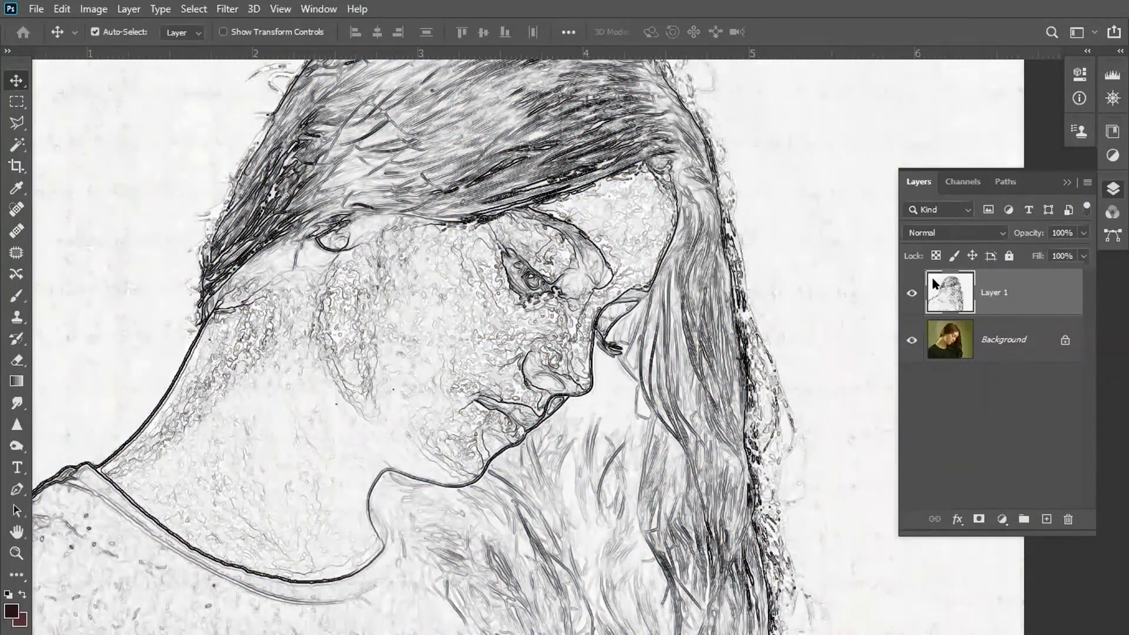
Set the edge layer's blend mode to Linear Burn with 40% opacity and 60% fill
left_click(955, 233)
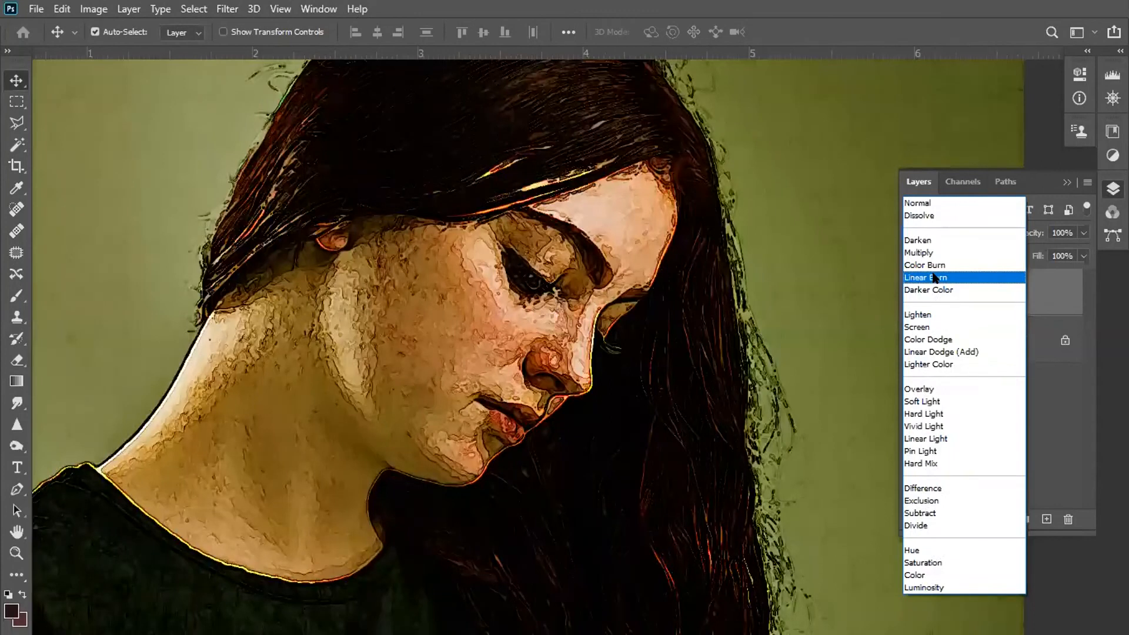
left_click(1015, 281)
left_click(1016, 233)
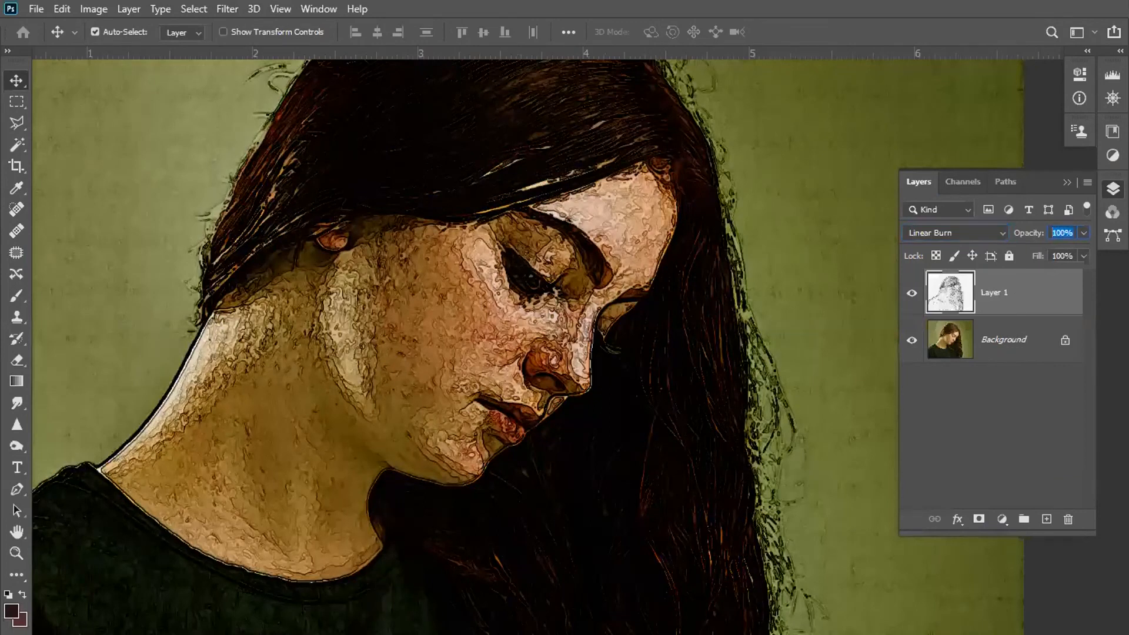
type("40")
key("Tab")
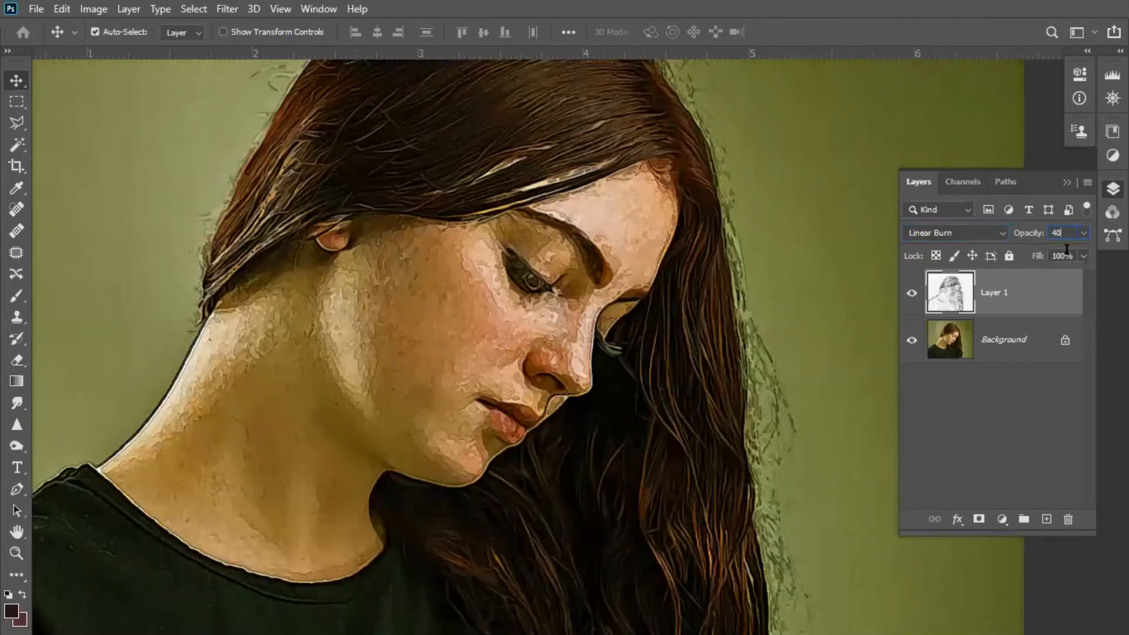
type("60")
key("Return")
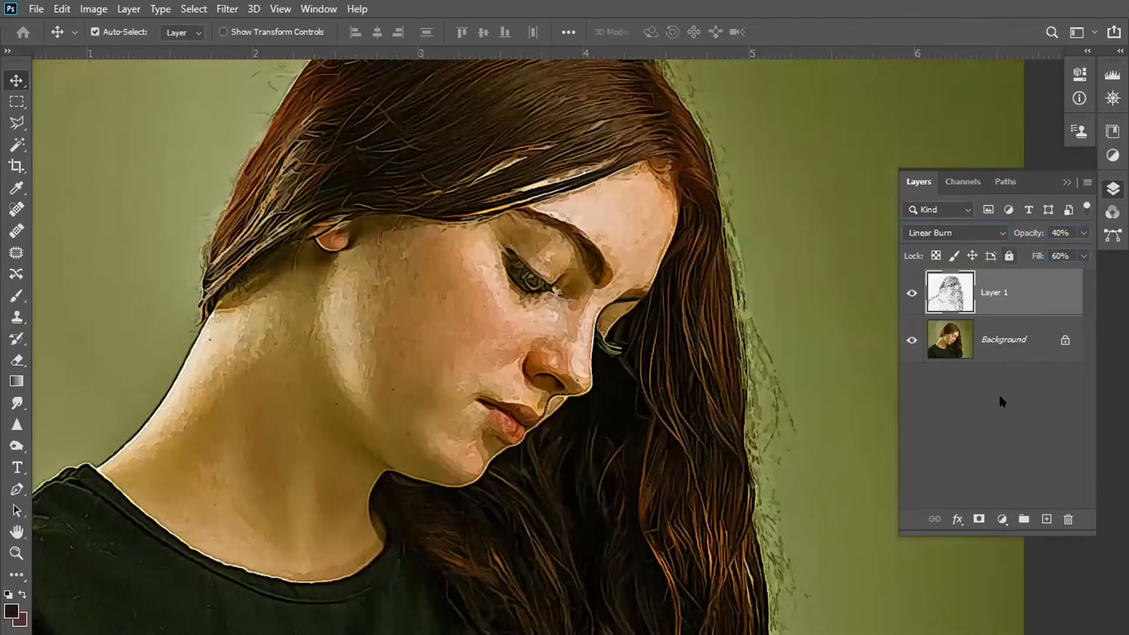
Add a mask to the edge layer and paint black over the hair with a 250 px soft brush
left_click(979, 520)
left_click(16, 295)
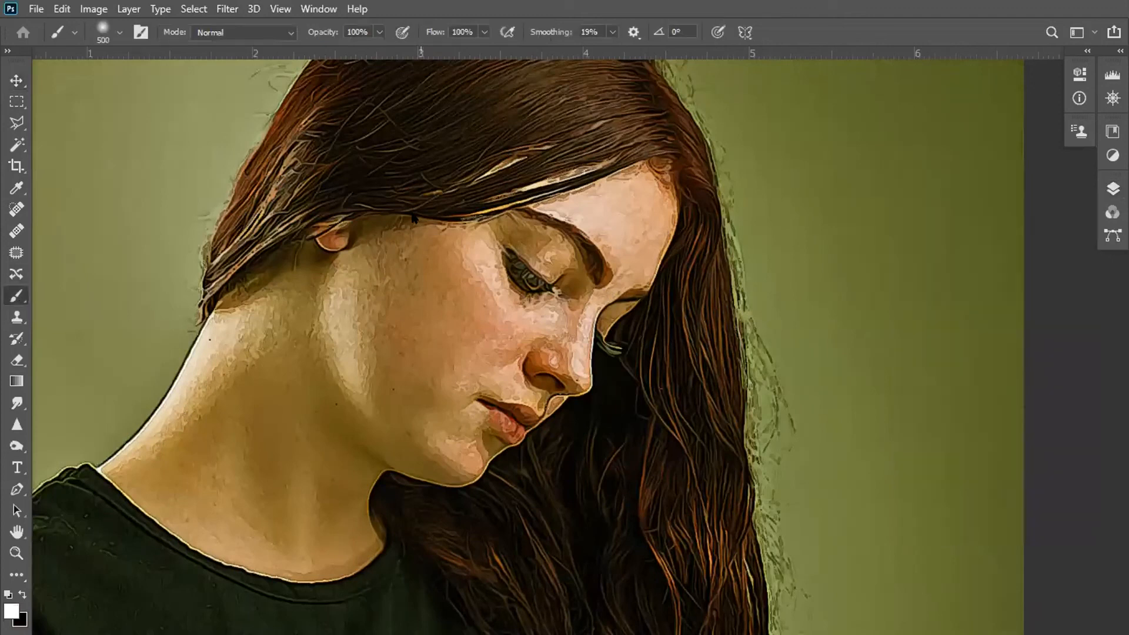
key("ctrl+minus")
key("ctrl+minus")
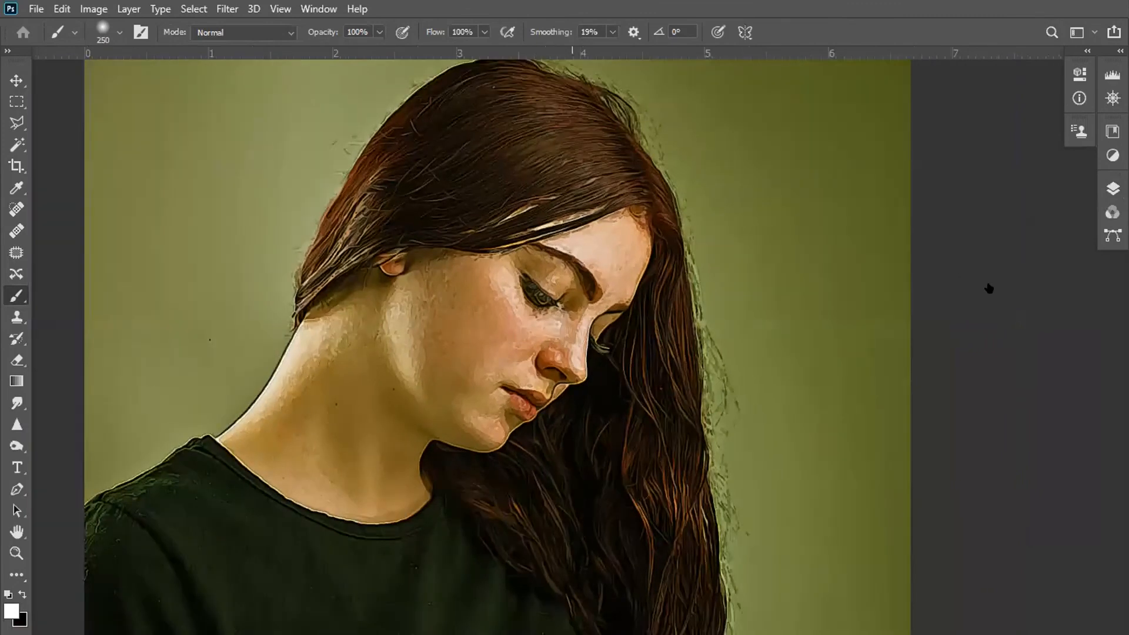
key("F7")
left_click(23, 594)
key("F7")
mouse_move(398, 160)
left_mouse_down()
mouse_move(485, 153)
mouse_move(505, 188)
mouse_move(535, 111)
mouse_move(649, 182)
mouse_move(508, 178)
mouse_move(305, 242)
mouse_move(376, 206)
left_mouse_up()
mouse_move(614, 386)
left_mouse_down()
mouse_move(670, 329)
mouse_move(538, 494)
mouse_move(689, 548)
mouse_move(682, 494)
left_mouse_up()
mouse_move(630, 504)
left_mouse_down()
mouse_move(627, 352)
mouse_move(607, 390)
left_mouse_up()
left_click_drag(611, 150, 563, 247)
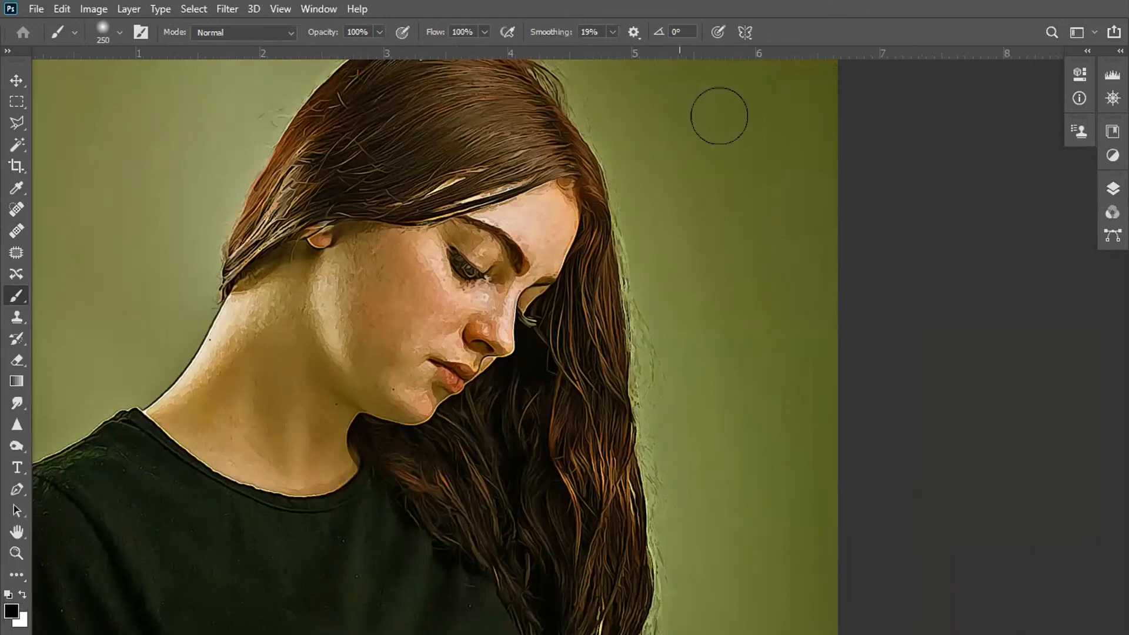
Merge the masked edge layer into the Background and duplicate the merged layer
left_click(1112, 188)
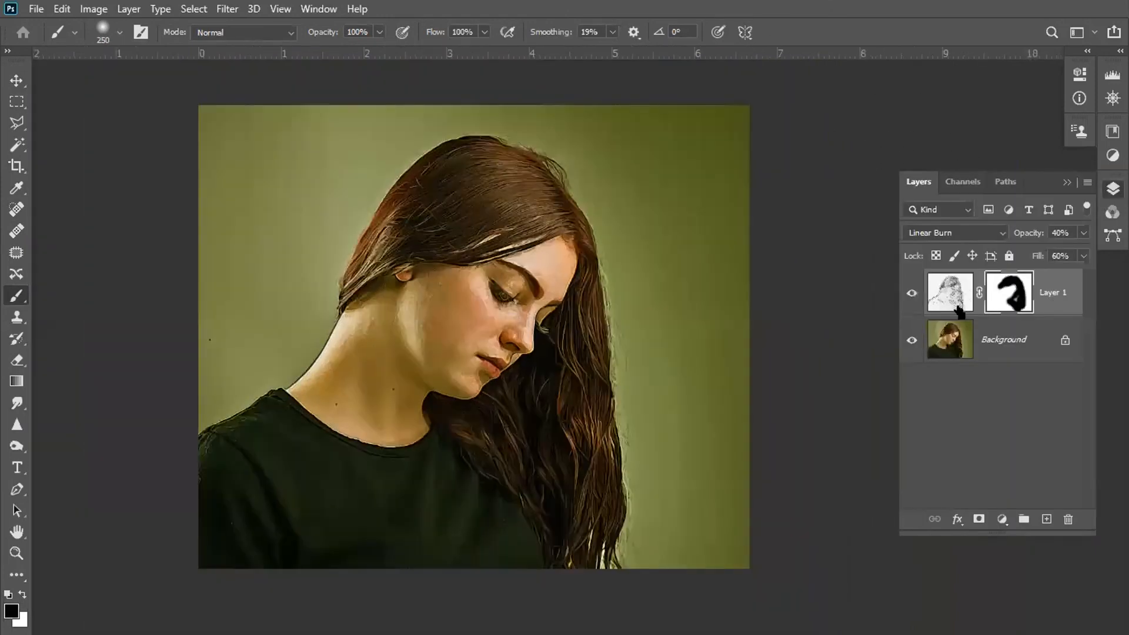
key("ctrl+z")
key("ctrl+z")
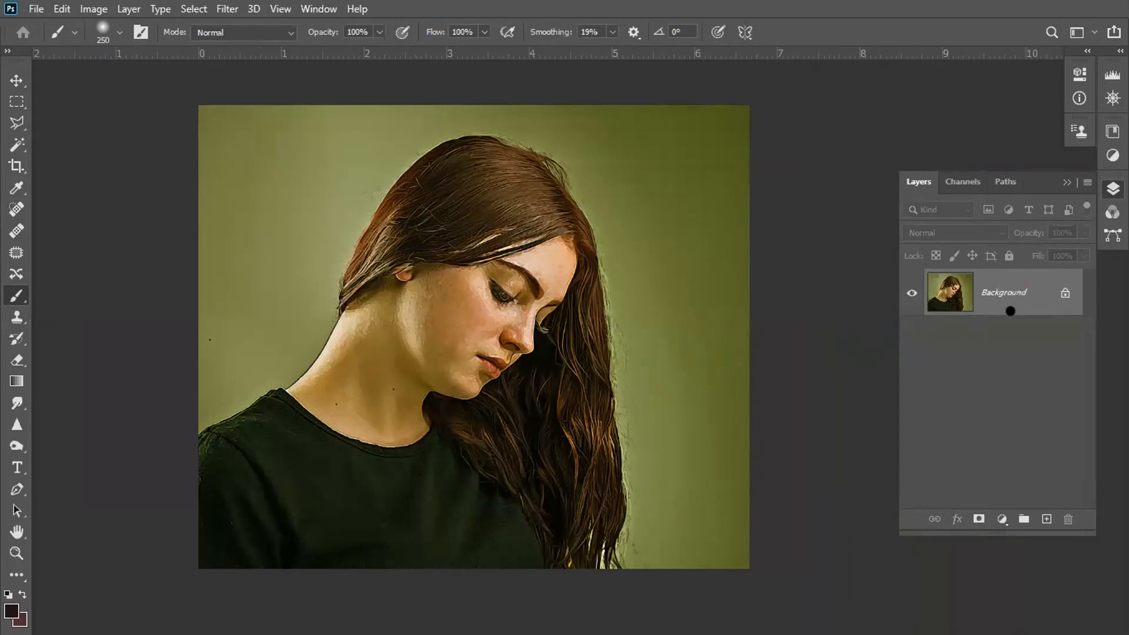
key("ctrl+j")
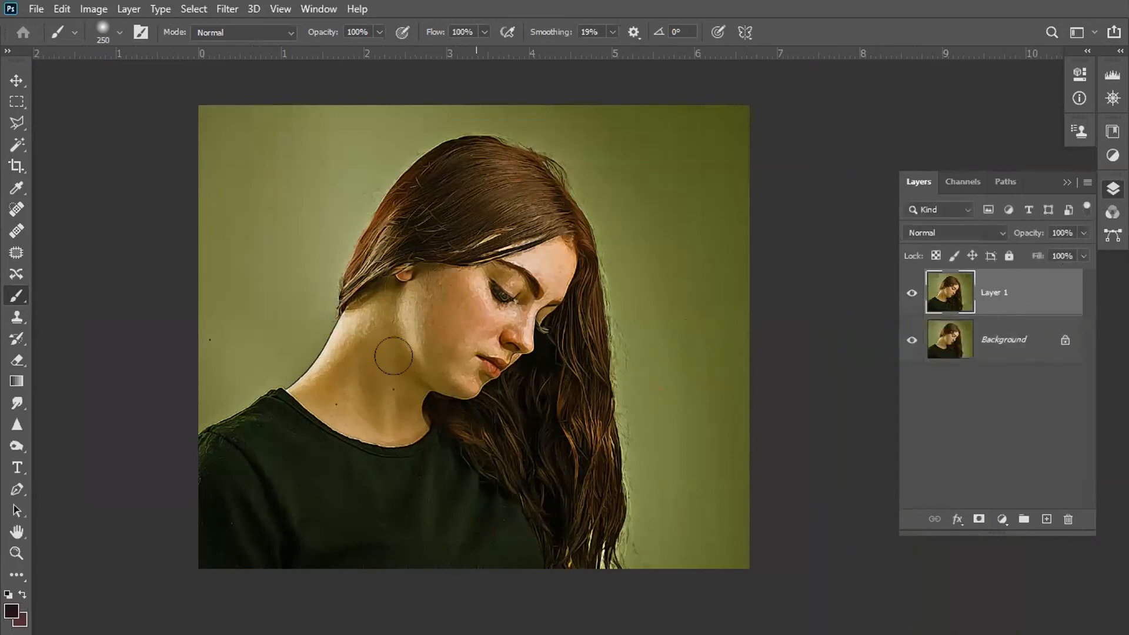
Select the Brush tool and set its foreground color to dark brown 5c2500
left_click(10, 294)
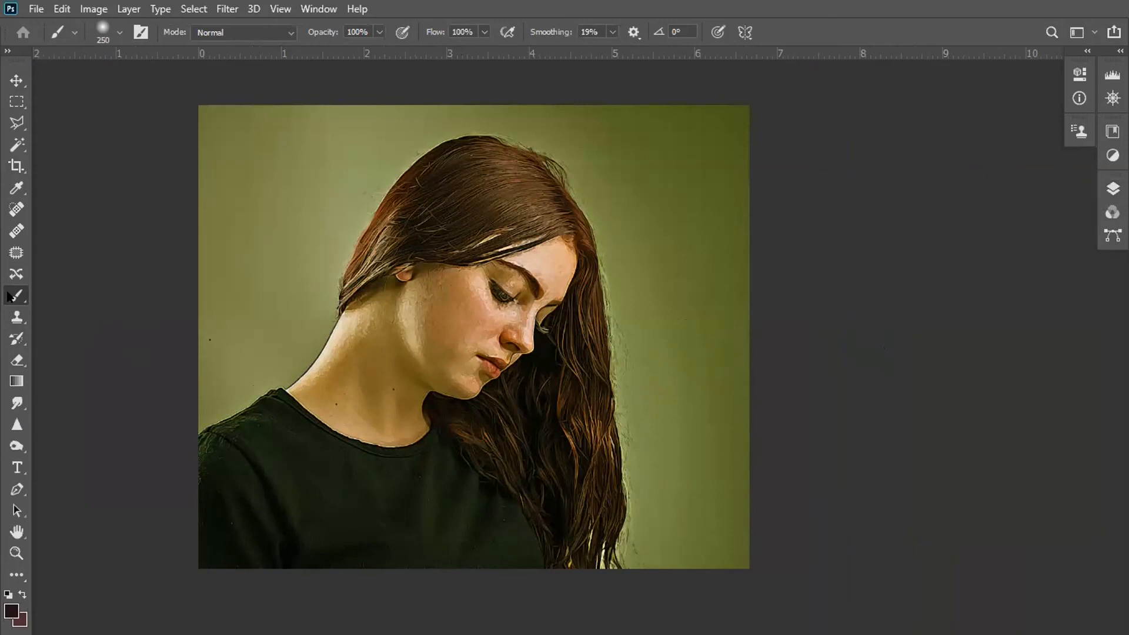
left_click(57, 297)
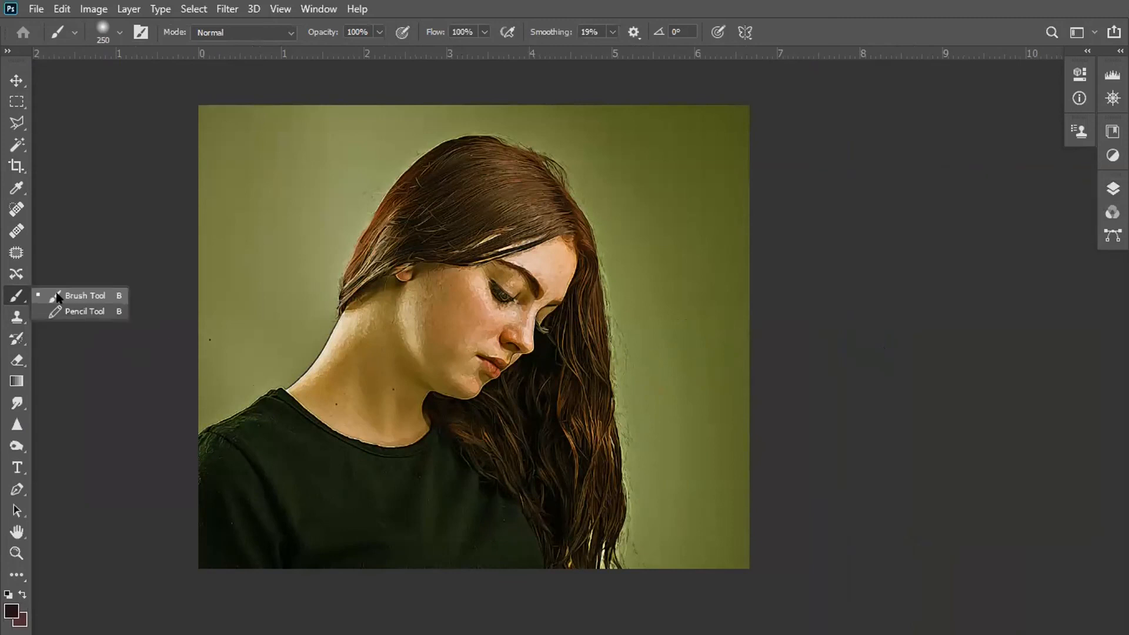
left_click(5, 611)
left_click_drag(884, 291, 897, 286)
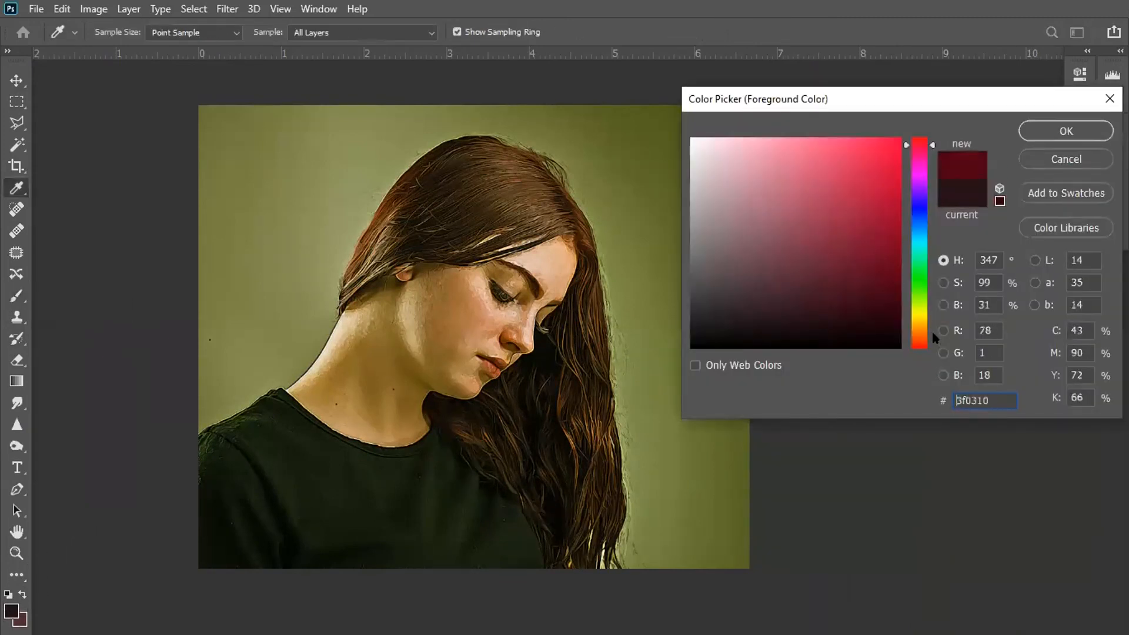
left_click(919, 334)
left_click(899, 272)
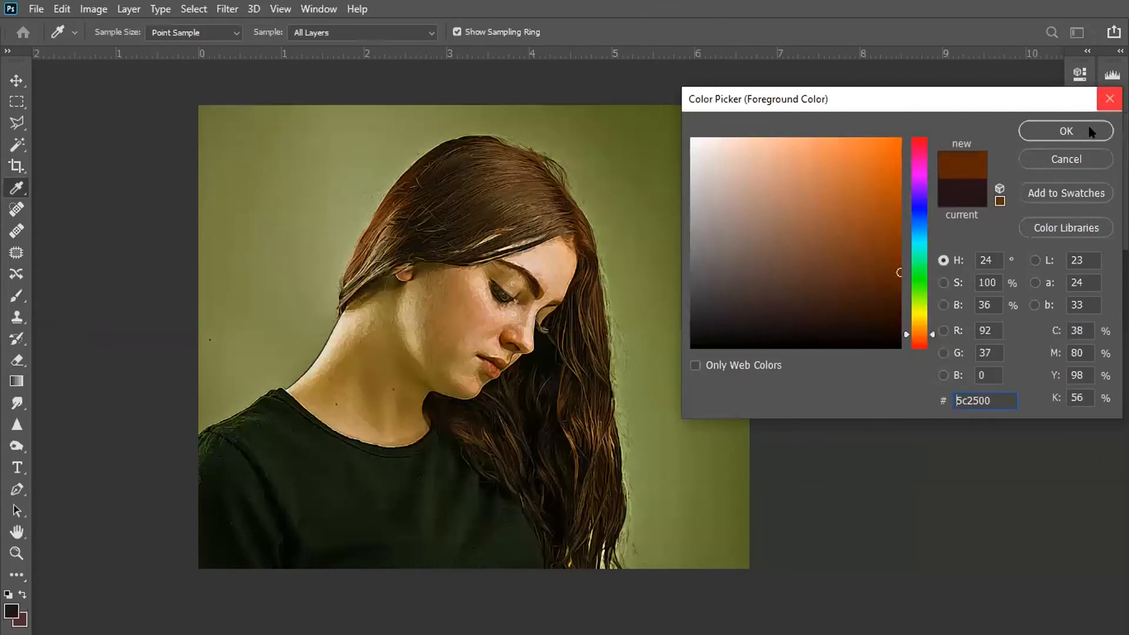
left_click(1066, 130)
Paint scattered dark brown strokes over the background, hair, neck and shirt, reducing the soft brush to 150 px
left_click_drag(421, 119, 565, 127)
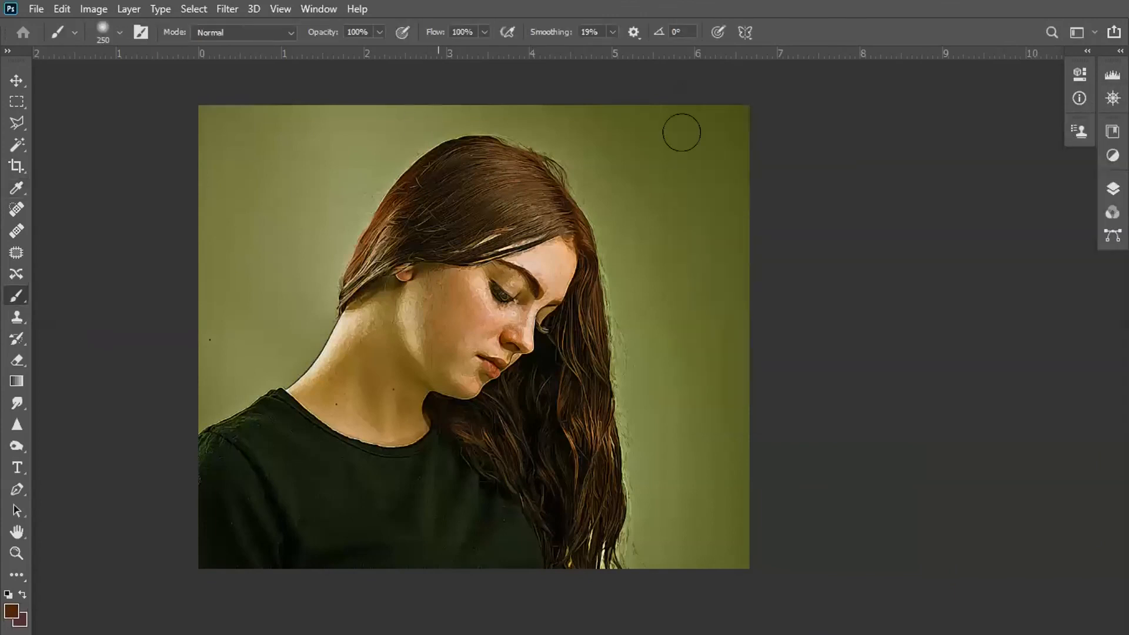
key("bracketleft")
key("bracketleft")
key("bracketleft")
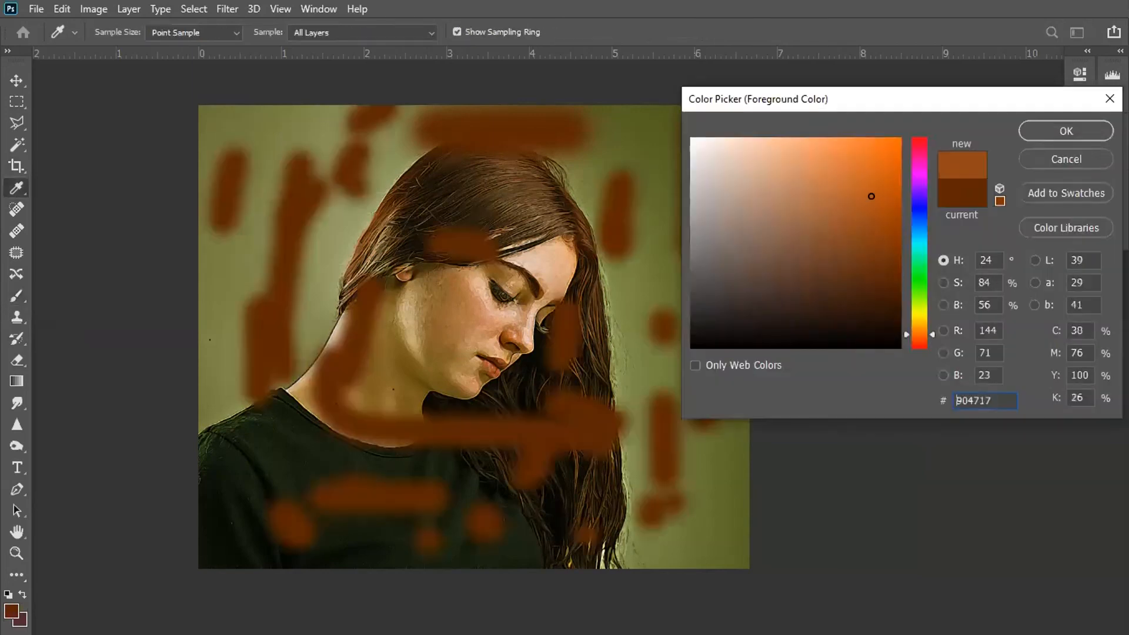
Paint orange strokes and golden yellow strokes across the background, face, hair and shirt
left_click(866, 201)
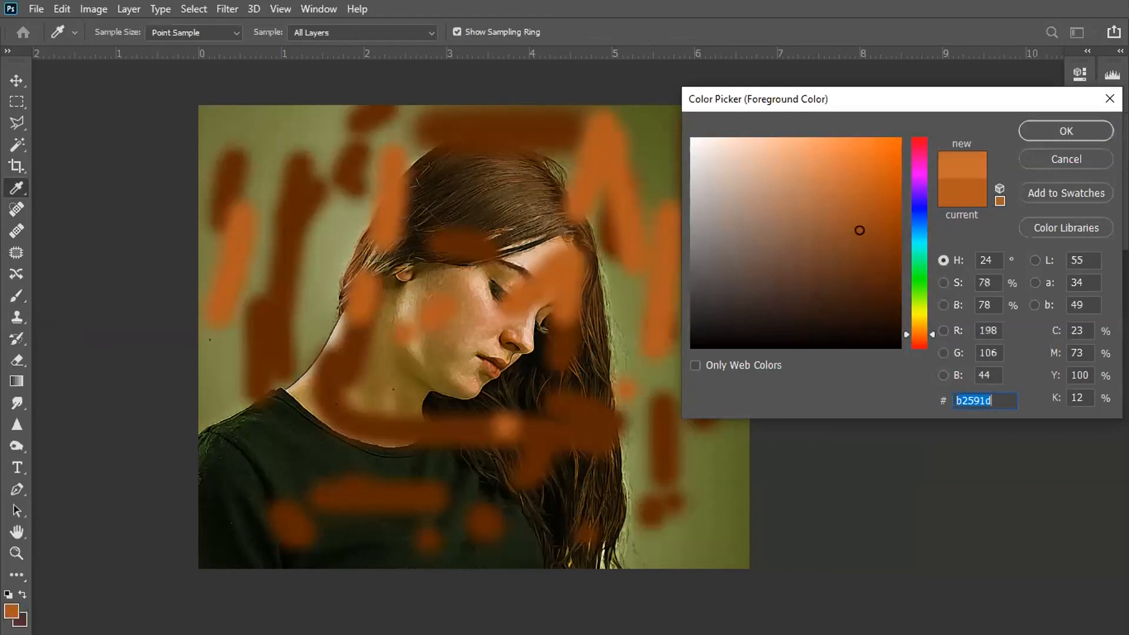
left_click(842, 162)
left_click(915, 318)
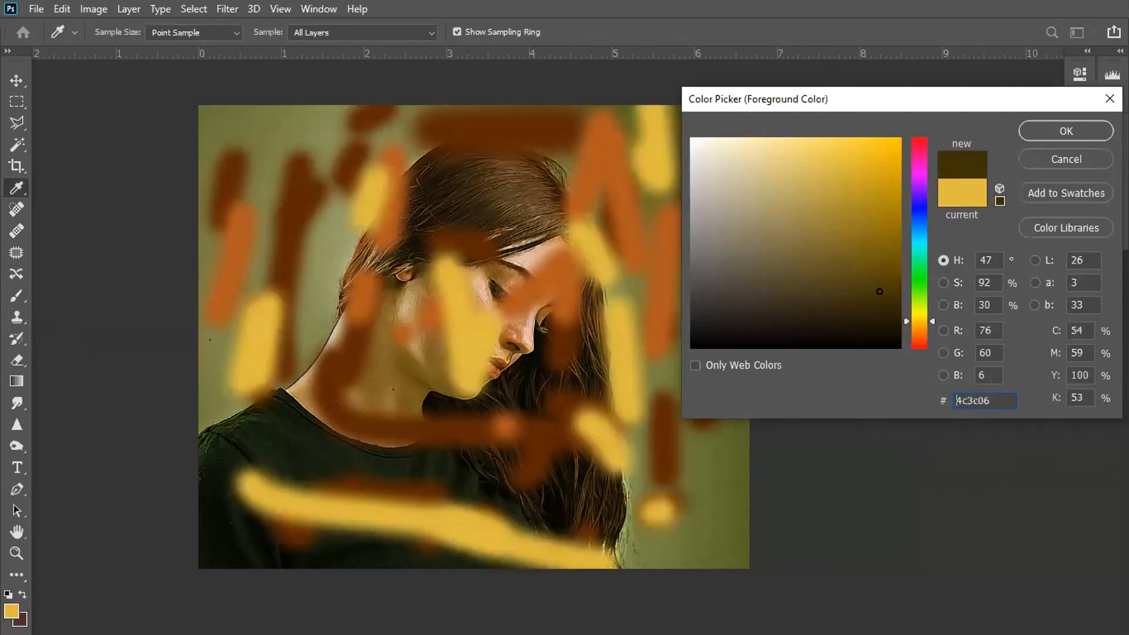
Pick a very dark brown and paint strokes along the image borders, the hair and the shirt
left_click(882, 304)
left_click(921, 328)
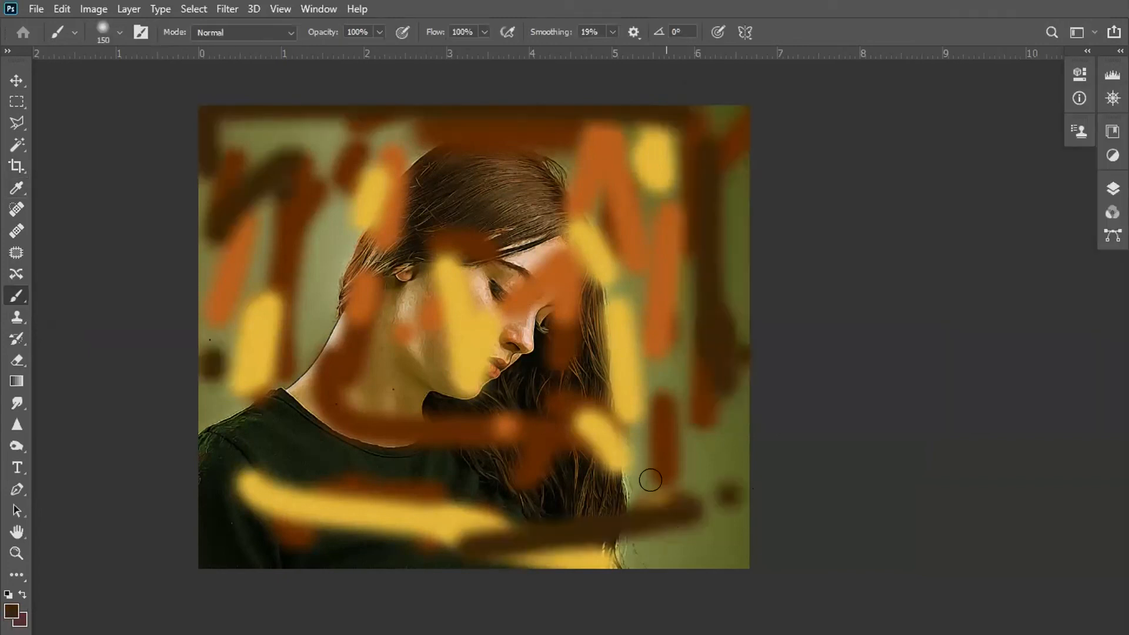
mouse_move(650, 480)
left_mouse_down()
mouse_move(219, 527)
mouse_move(478, 522)
mouse_move(587, 462)
mouse_move(606, 284)
left_mouse_up()
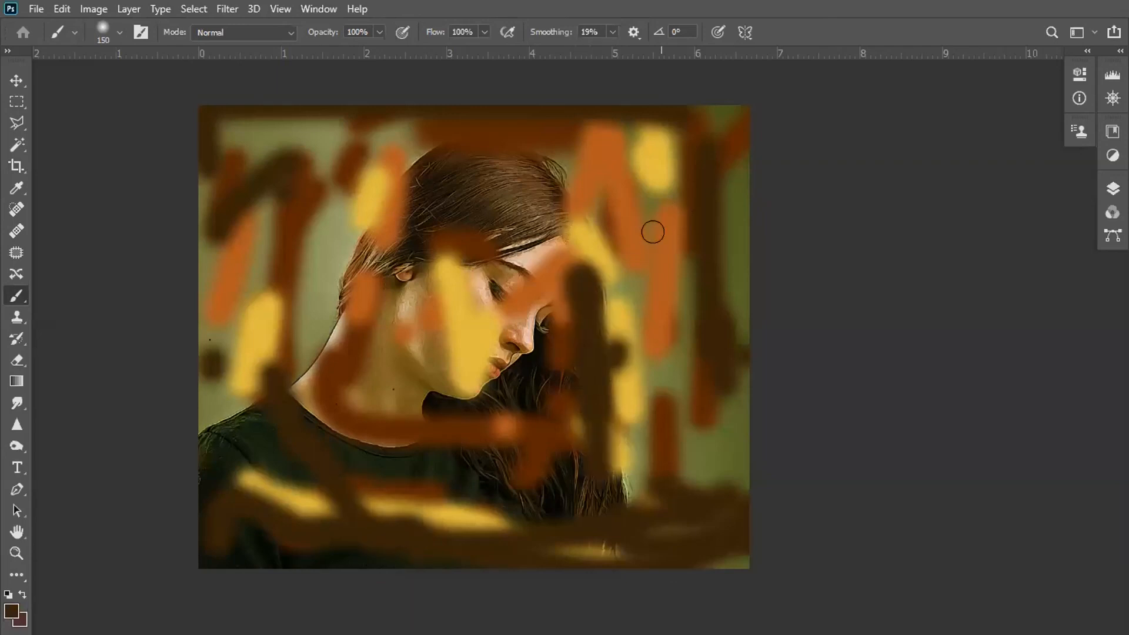
Darken the painted layer with Levels, using a shadow input level of 16
key("ctrl+l")
left_click_drag(784, 245, 794, 245)
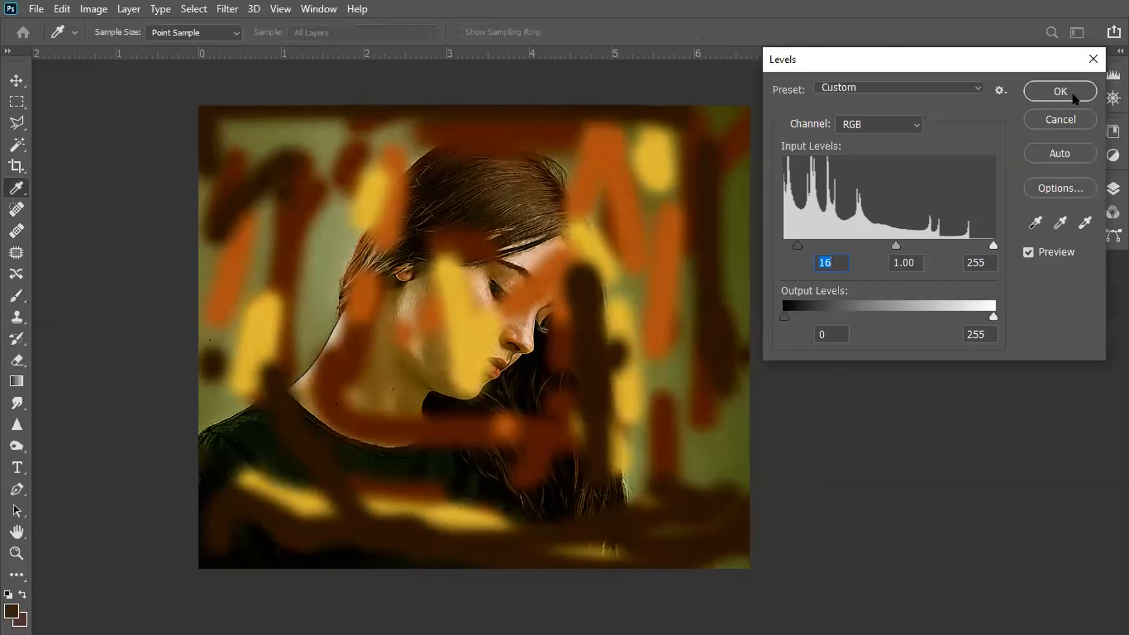
left_click(1060, 91)
key("b")
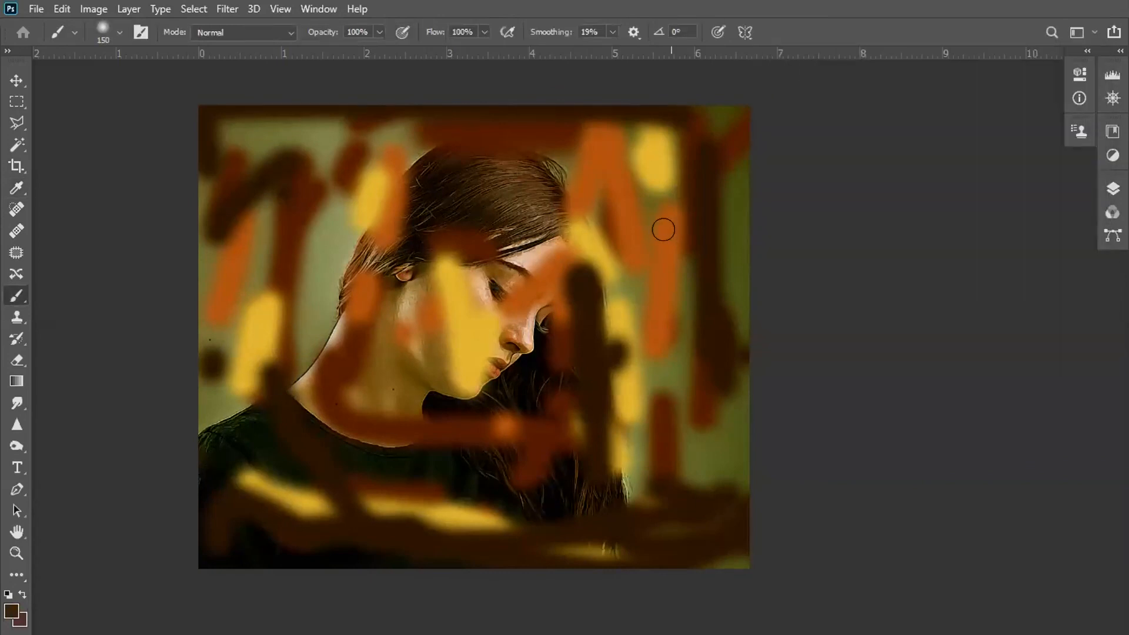
key("F7")
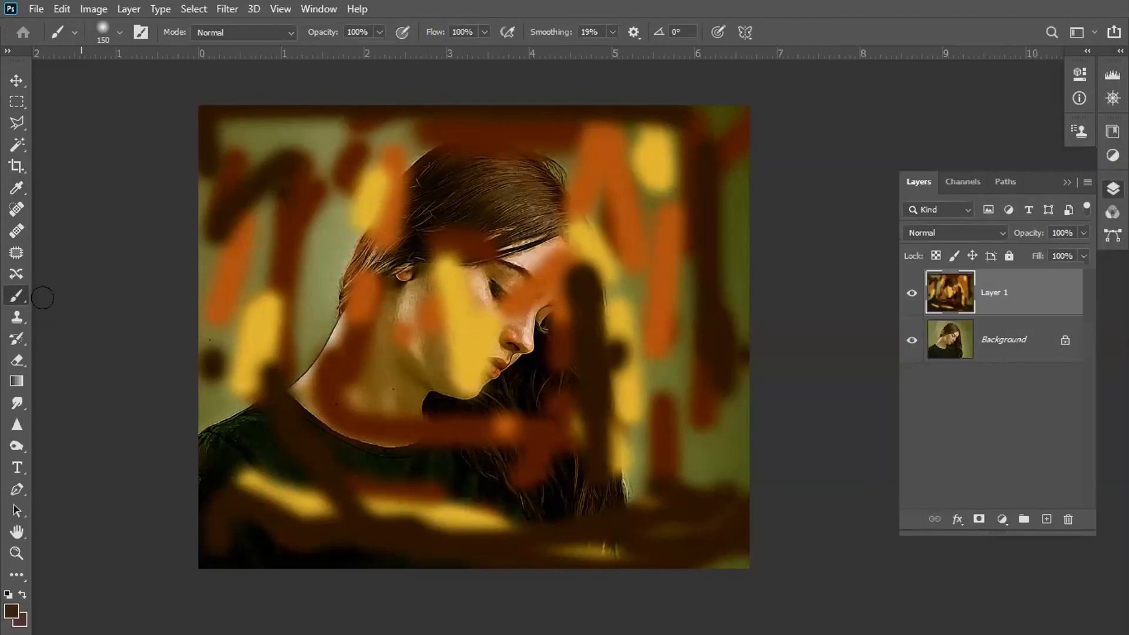
key("F7")
Restore the default toolbar layout in the Customize Toolbar settings
right_click(18, 298)
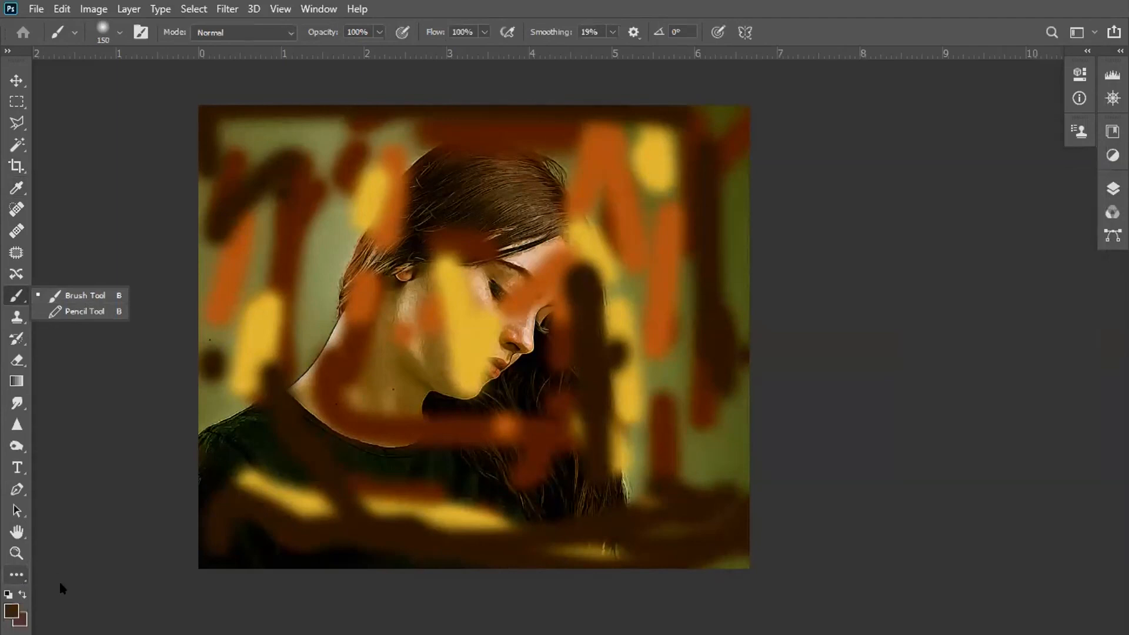
left_click(18, 576)
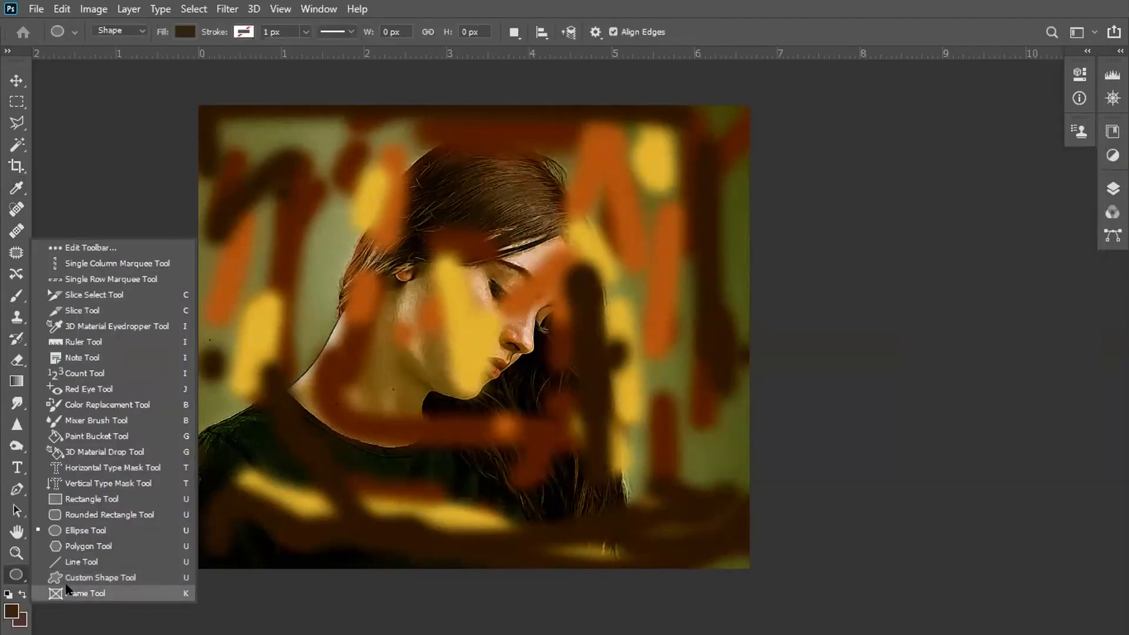
left_click(106, 247)
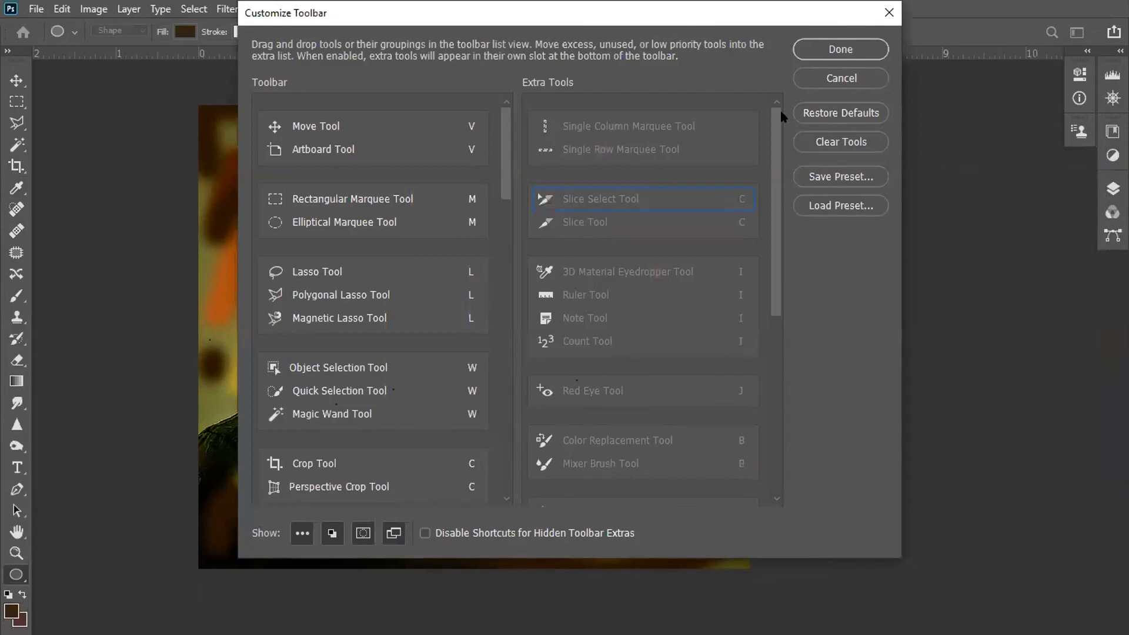
left_click(861, 114)
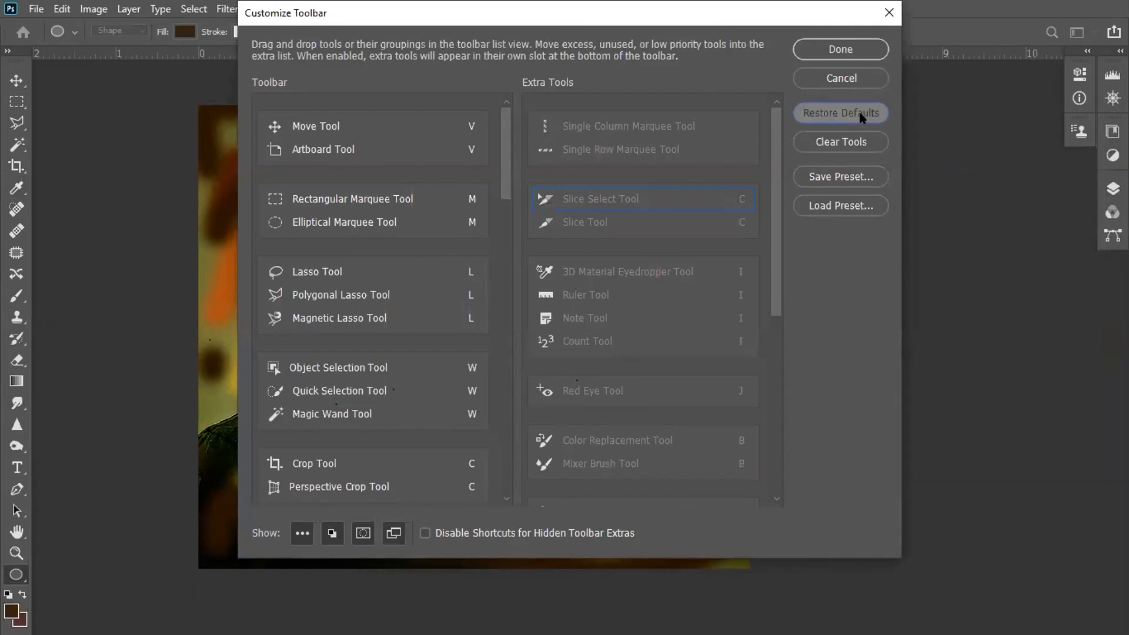
left_click(850, 47)
Switch to the Mixer Brush tool and choose the 50 px Chalk 2 brush tip
right_click(21, 254)
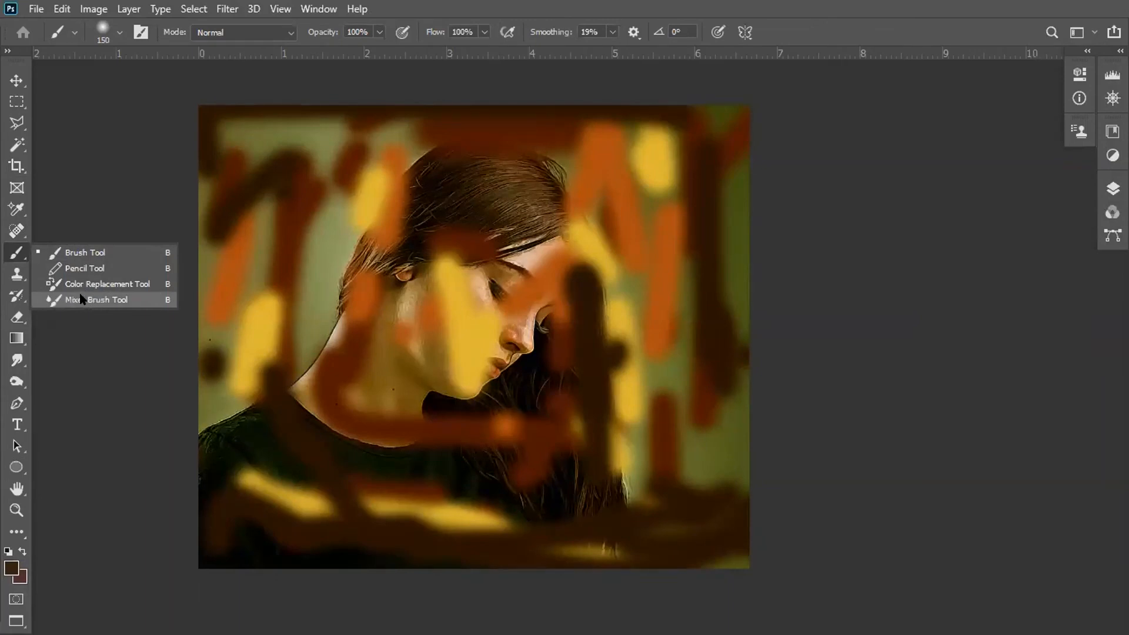
left_click(81, 299)
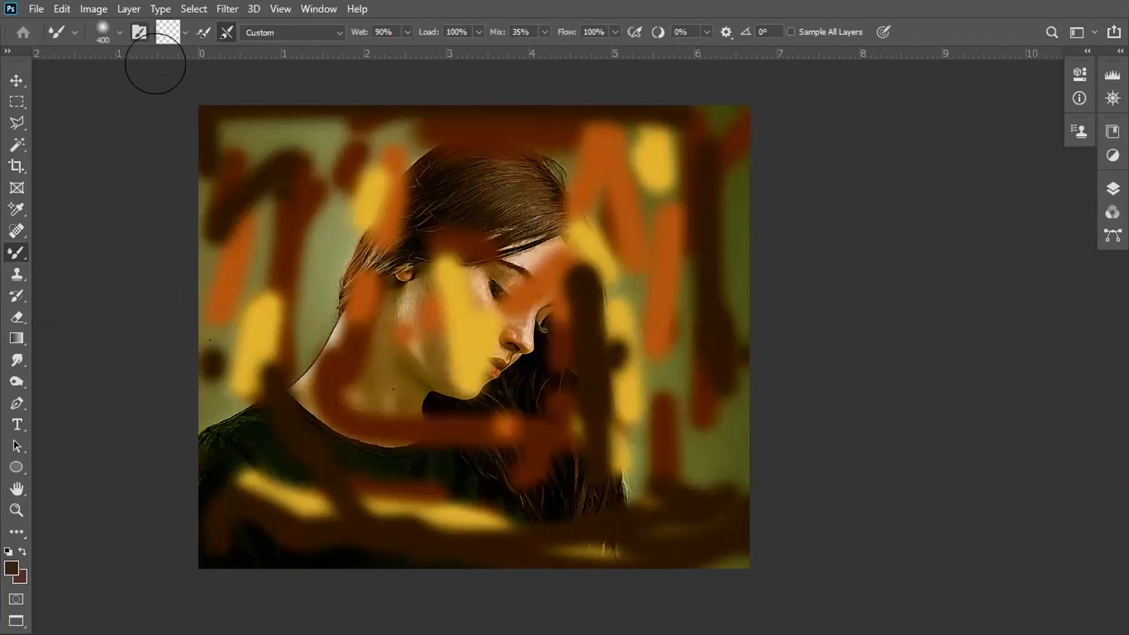
key("F5")
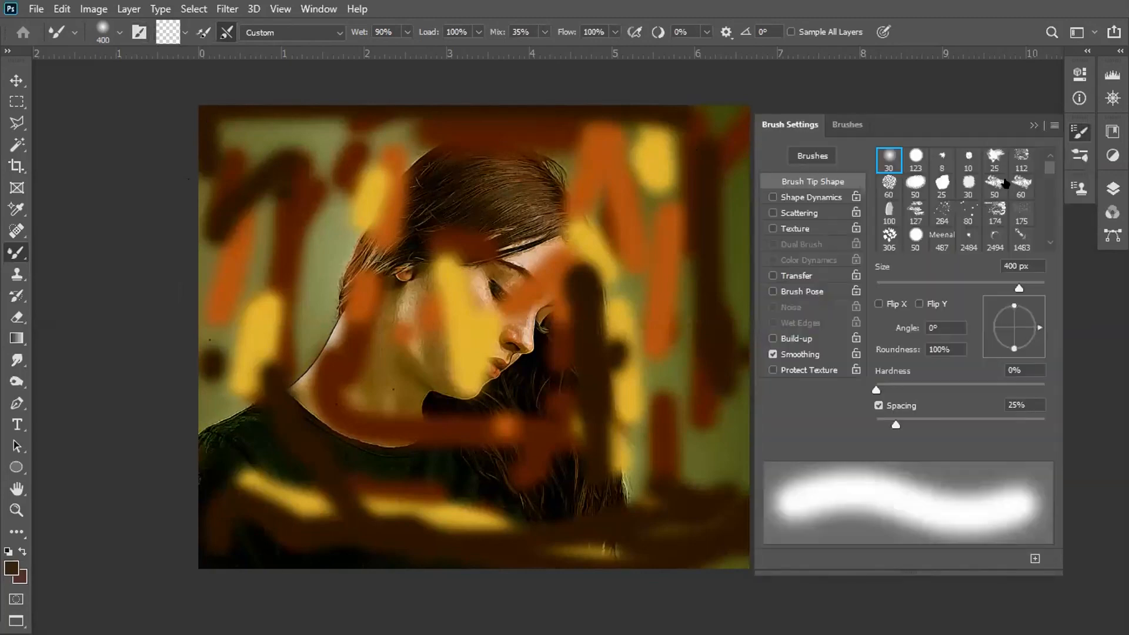
left_click(994, 184)
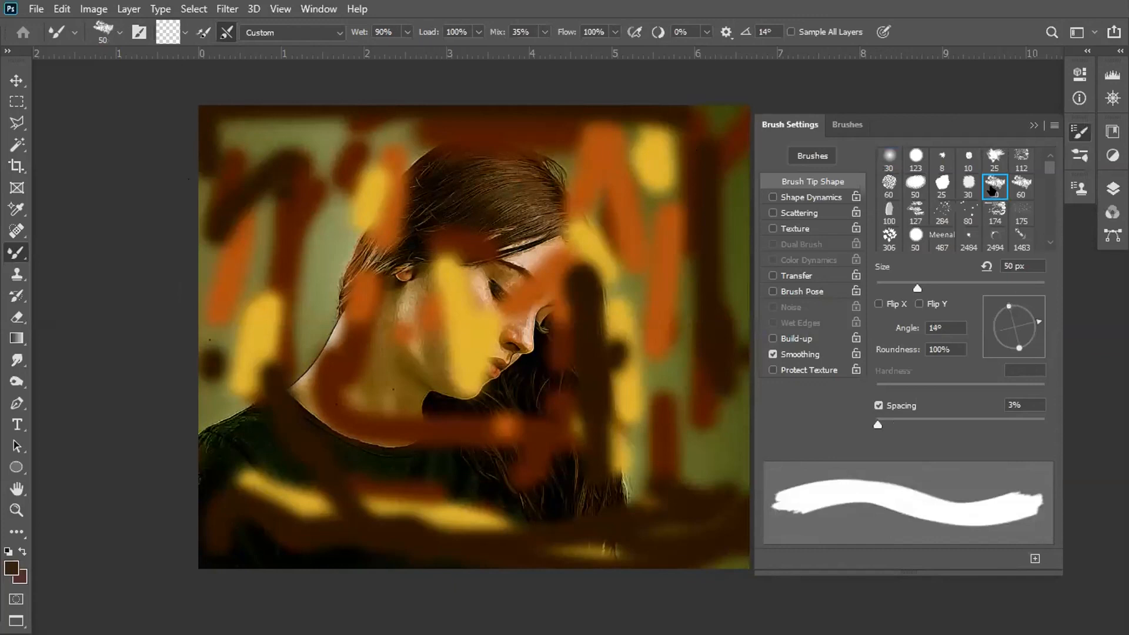
double_click(990, 185)
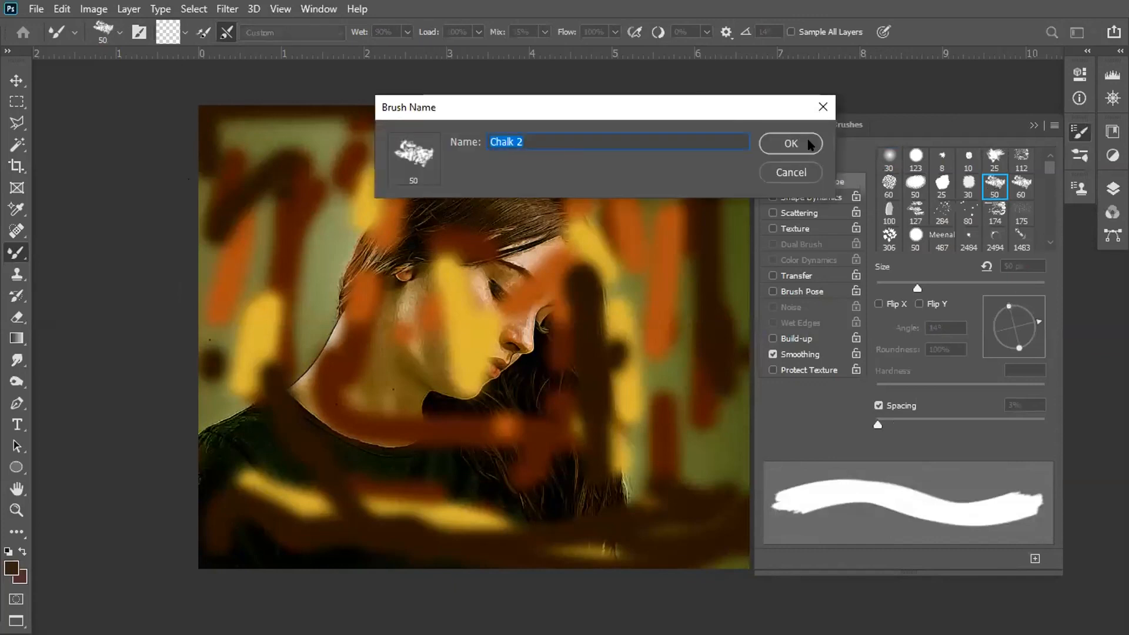
left_click(810, 145)
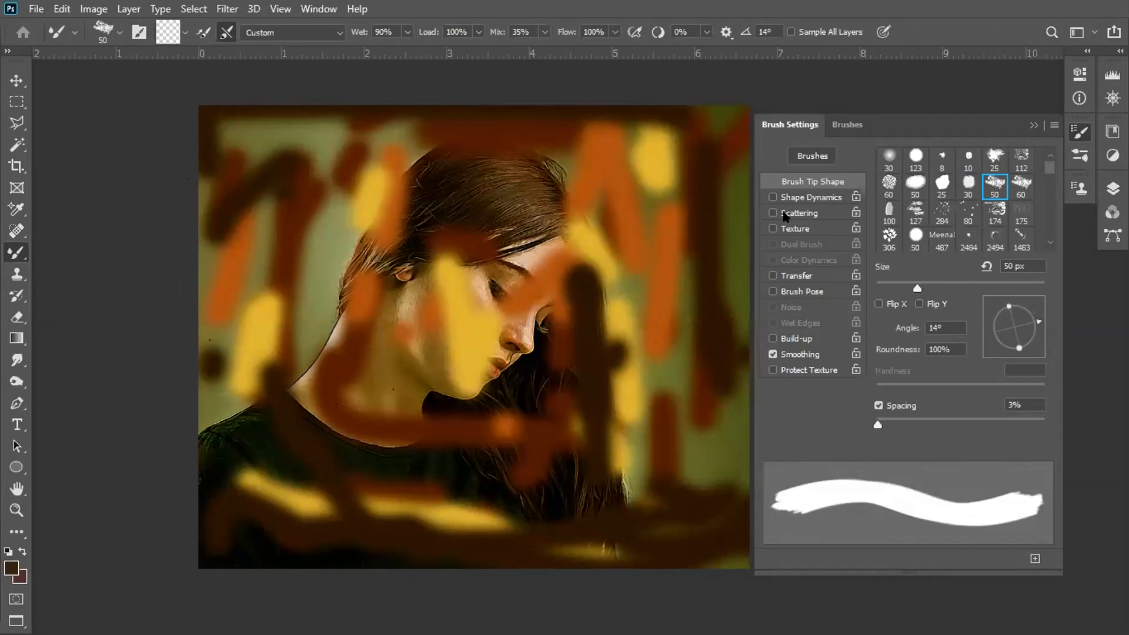
Enable Scattering at 368% and Transfer with 100% flow jitter for the mixer brush
left_click(784, 215)
left_click_drag(885, 167, 938, 170)
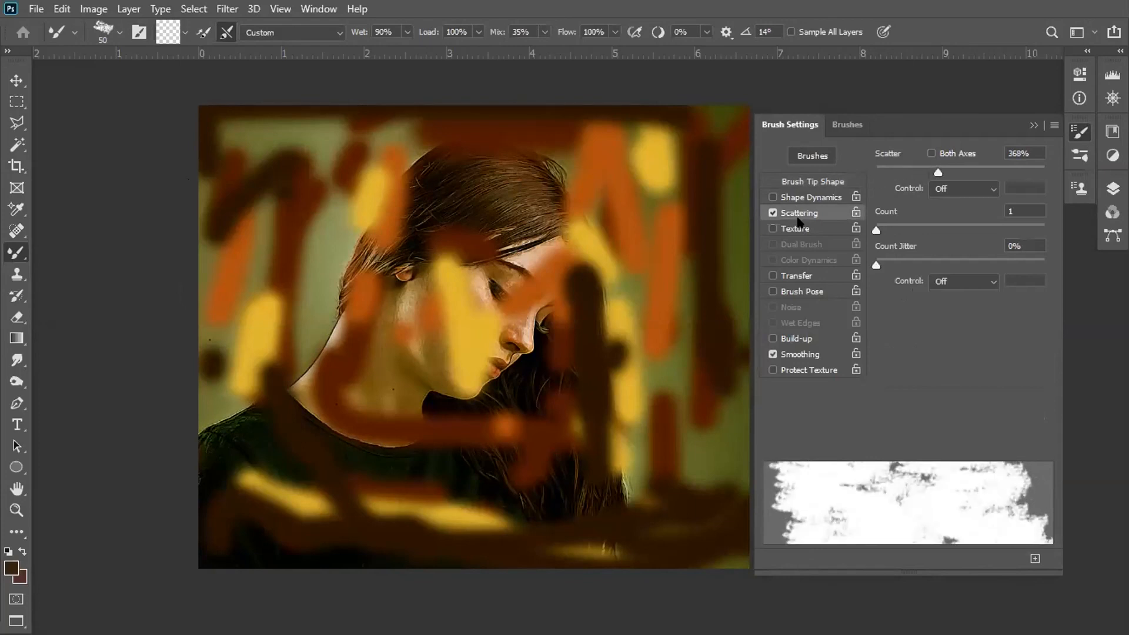
left_click(794, 276)
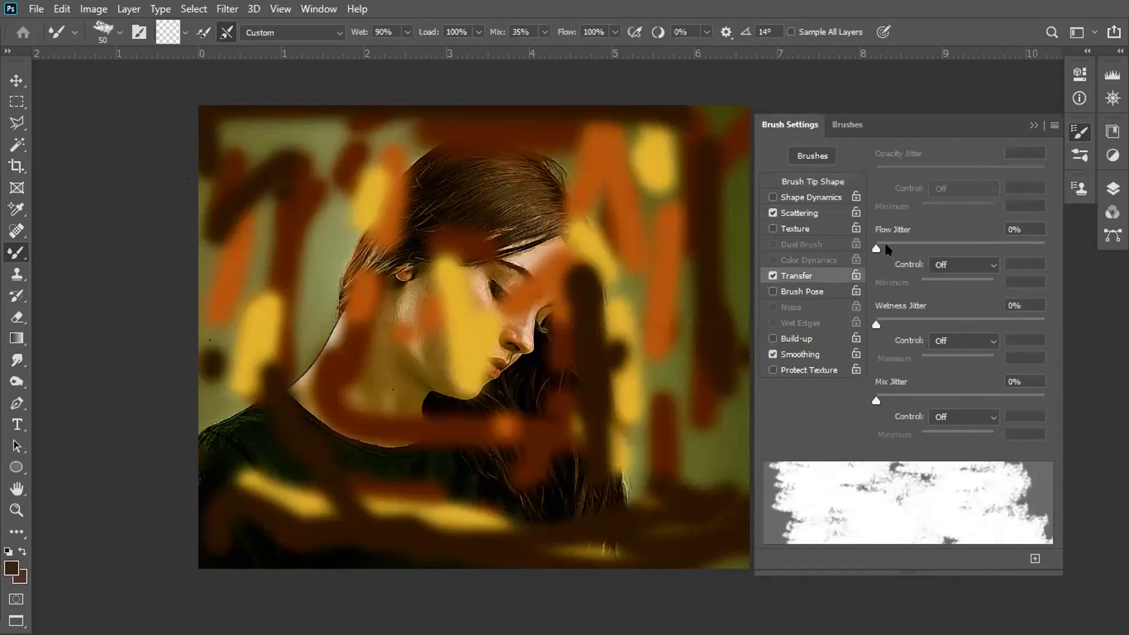
left_click_drag(880, 247, 1047, 246)
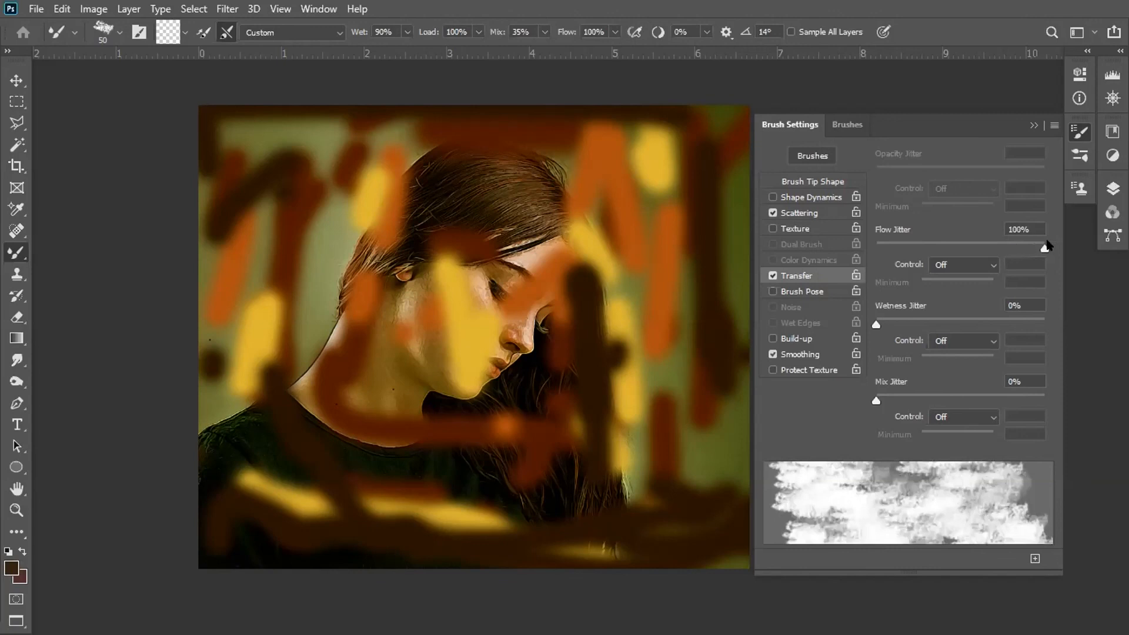
Enable Shape Dynamics with 49% angle jitter for the mixer brush
left_click(811, 198)
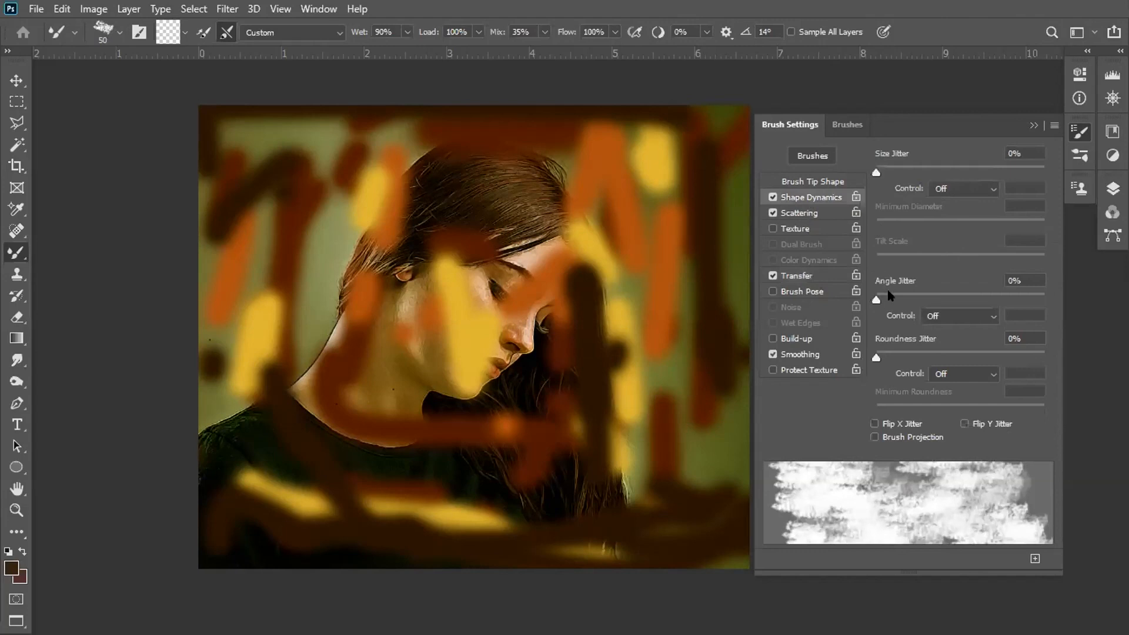
left_click_drag(905, 291, 955, 295)
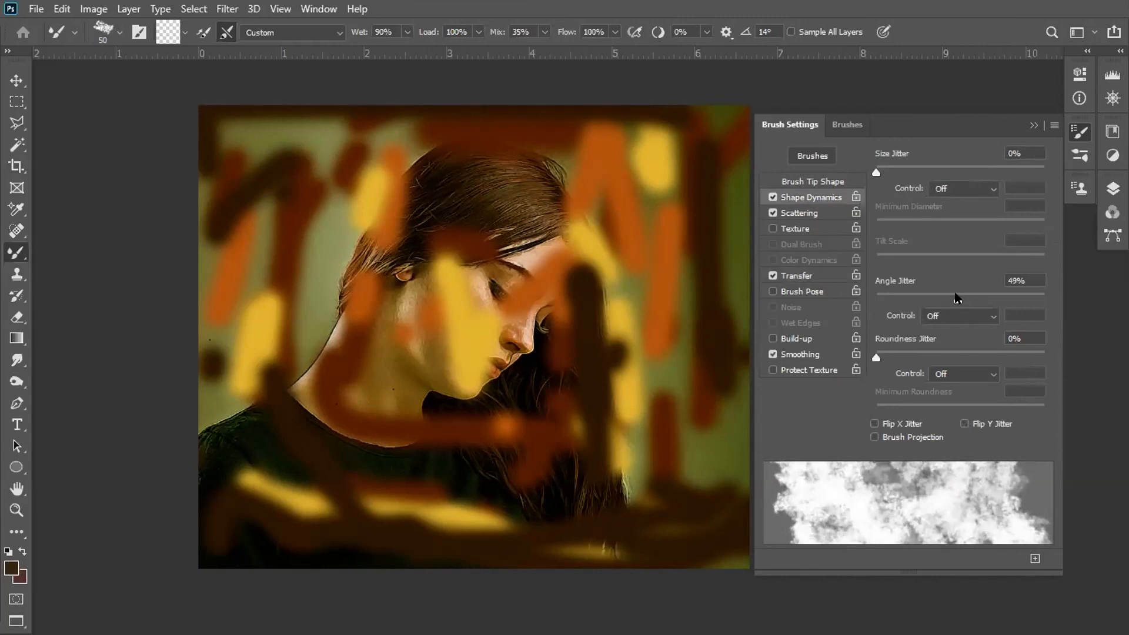
left_click(1033, 125)
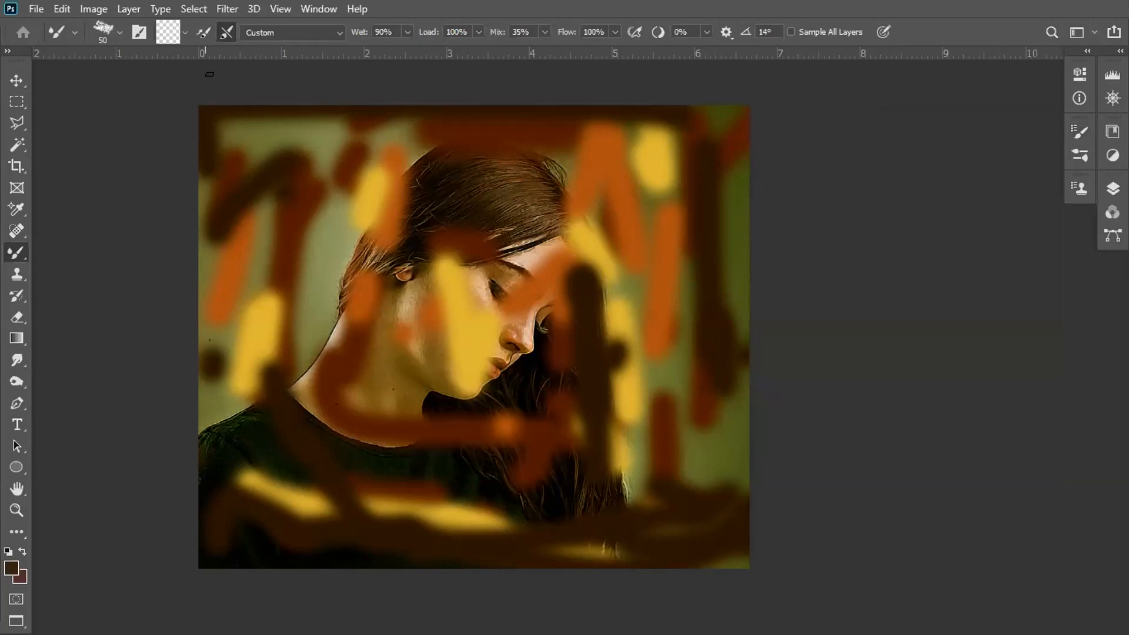
Blend the colored strokes across the whole portrait with the Mixer Brush at 400 px
left_click(185, 32)
key("bracketright")
key("bracketright")
key("bracketright")
key("bracketright")
key("bracketright")
key("bracketright")
key("bracketright")
key("bracketright")
key("bracketright")
key("bracketright")
key("bracketright")
key("bracketright")
mouse_move(630, 166)
left_mouse_down()
mouse_move(697, 148)
mouse_move(707, 116)
mouse_move(596, 181)
mouse_move(633, 210)
mouse_move(672, 357)
mouse_move(677, 393)
mouse_move(659, 461)
mouse_move(618, 496)
mouse_move(411, 483)
mouse_move(355, 515)
mouse_move(317, 492)
mouse_move(228, 506)
left_mouse_up()
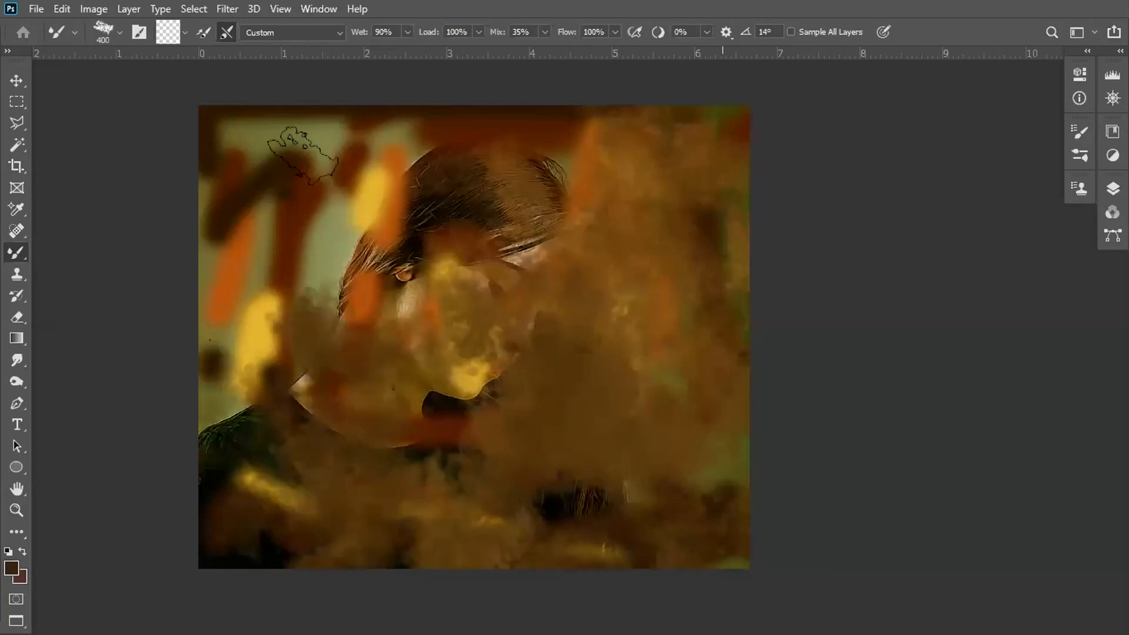
mouse_move(303, 155)
left_mouse_down()
mouse_move(475, 111)
mouse_move(319, 129)
mouse_move(265, 124)
mouse_move(239, 149)
mouse_move(288, 223)
mouse_move(279, 308)
mouse_move(301, 226)
mouse_move(319, 204)
mouse_move(318, 182)
mouse_move(307, 241)
mouse_move(212, 442)
mouse_move(222, 480)
mouse_move(215, 564)
left_mouse_up()
Reduce the Mixer Brush to 175 px and blend away the remaining portrait details and hard edges
key("bracketleft")
key("bracketleft")
key("bracketleft")
key("bracketleft")
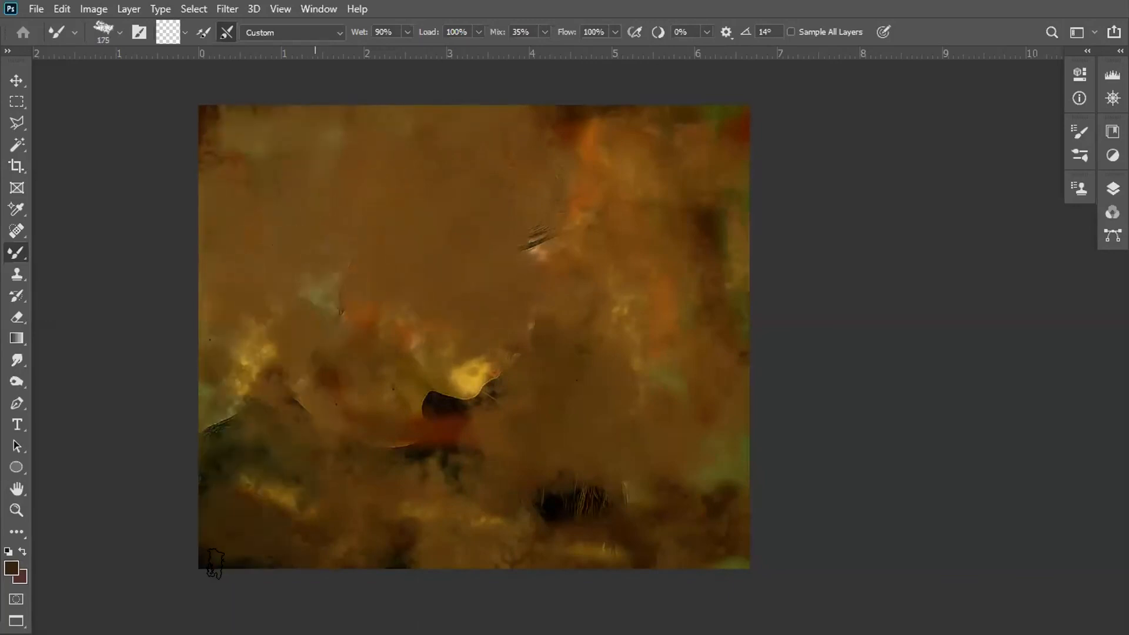
left_click_drag(447, 423, 494, 325)
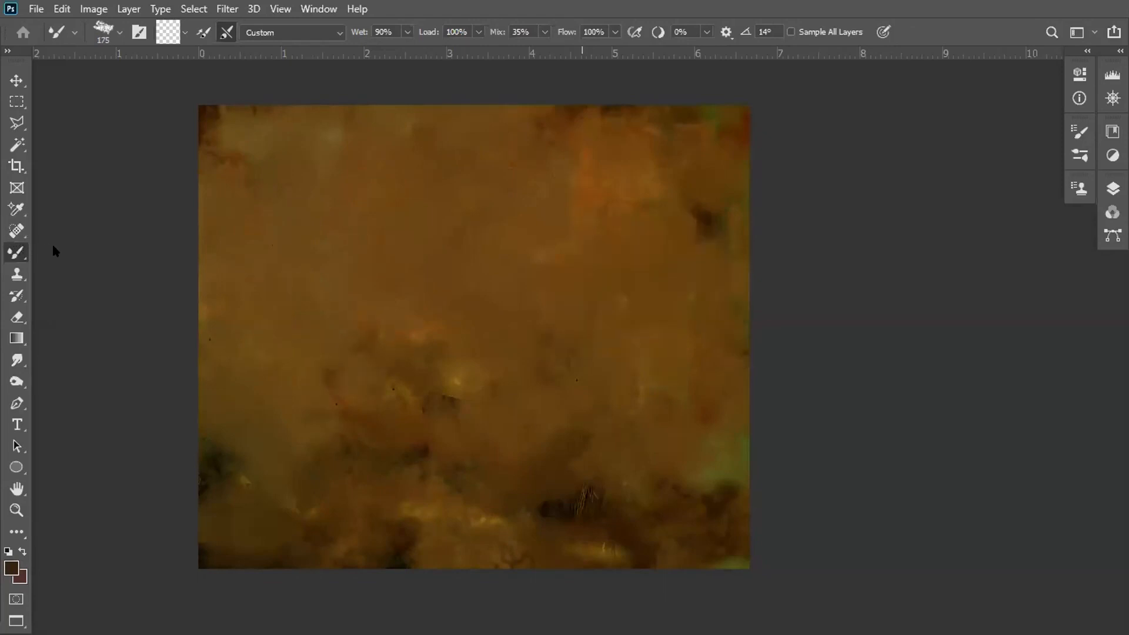
Return to the Brush tool, pick a light yellow and dab soft spots across the blended texture at 150 px
right_click(16, 252)
left_click(85, 253)
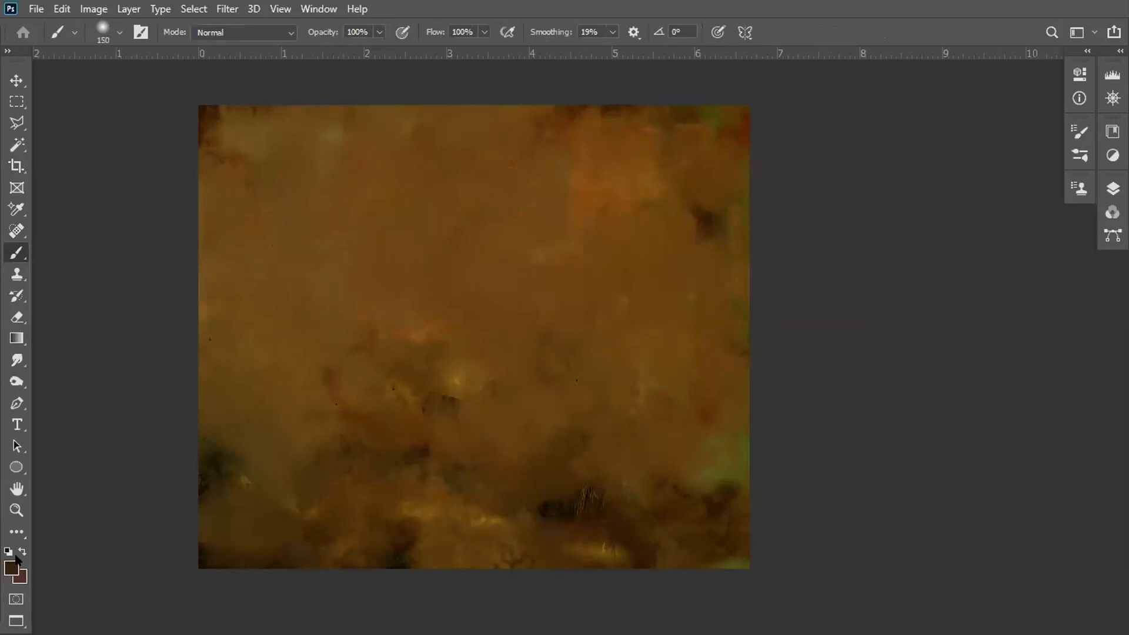
key("n")
left_click(810, 138)
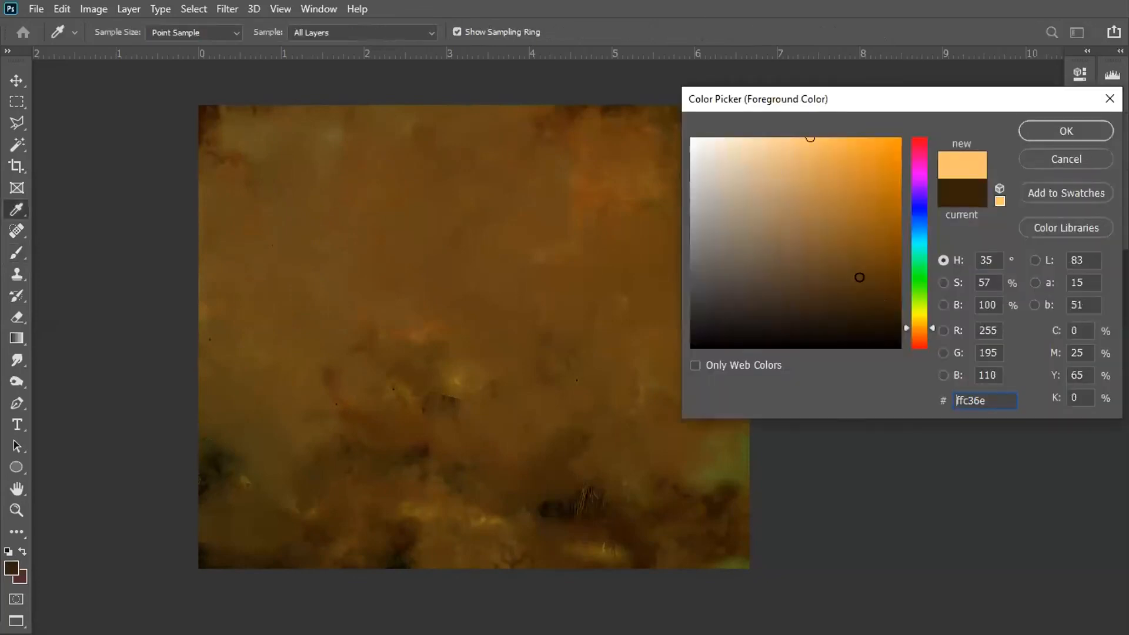
left_click(920, 319)
left_click(1085, 130)
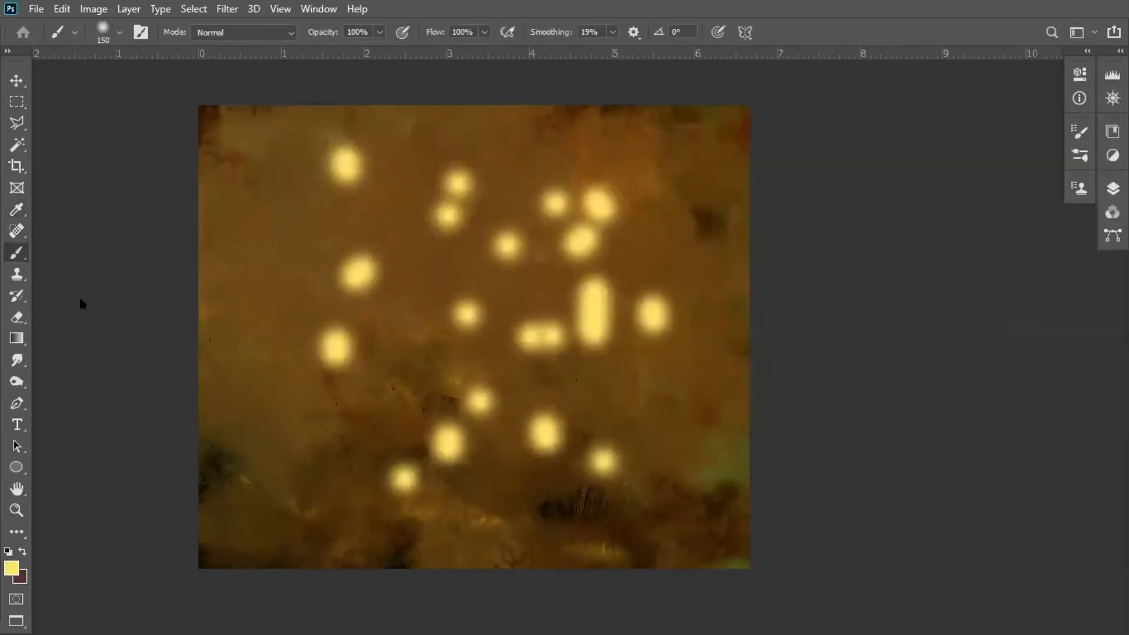
Blend the light yellow dabs into the brown texture across the whole canvas with the Mixer Brush at 175 px
right_click(17, 252)
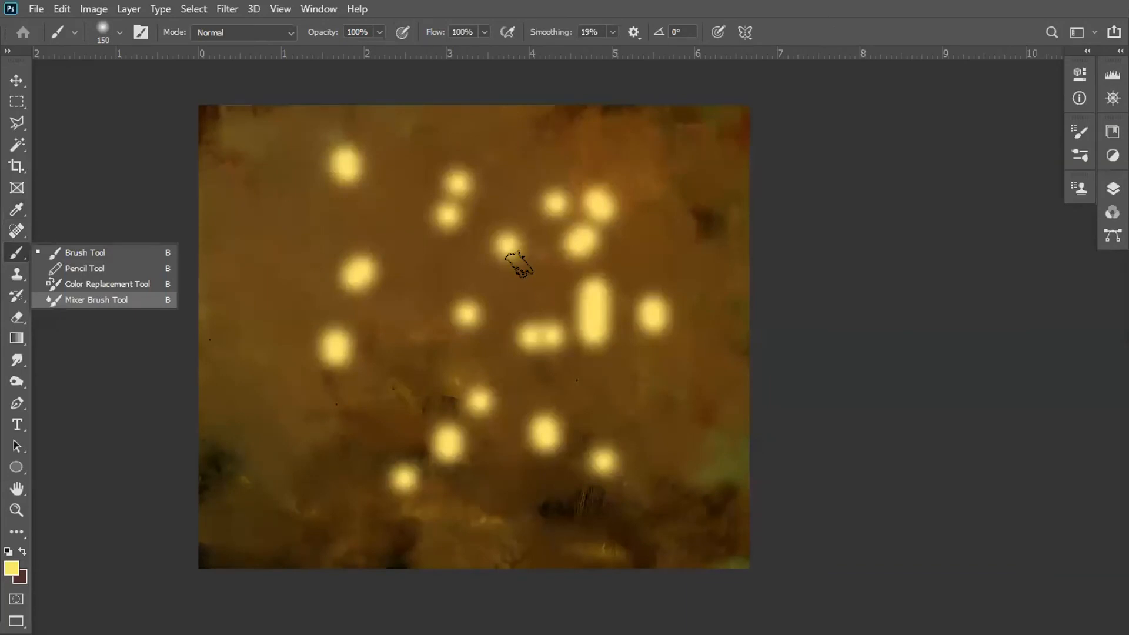
left_click(96, 300)
mouse_move(588, 232)
left_mouse_down()
mouse_move(575, 177)
mouse_move(431, 216)
mouse_move(452, 217)
left_mouse_up()
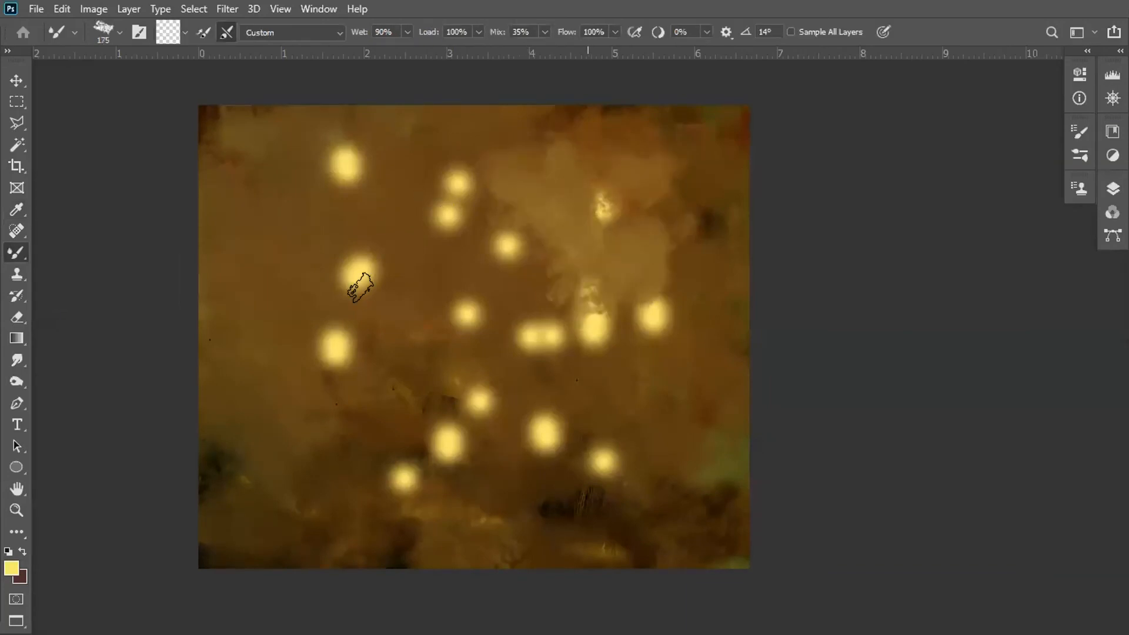
left_click_drag(361, 287, 468, 317)
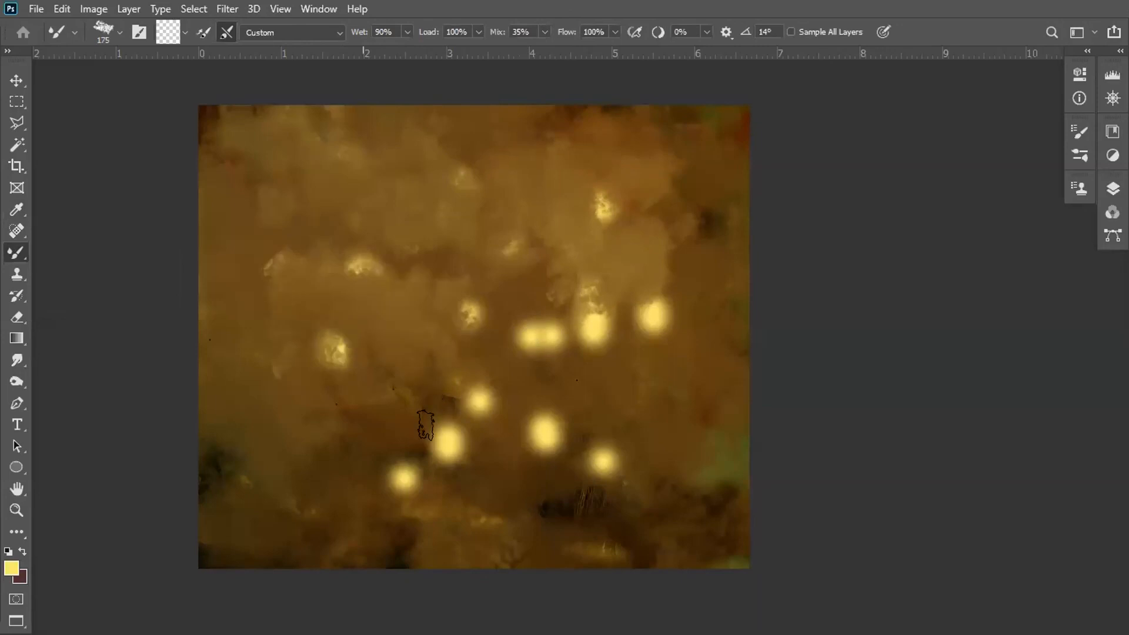
left_click_drag(556, 282, 641, 388)
left_click_drag(469, 400, 348, 471)
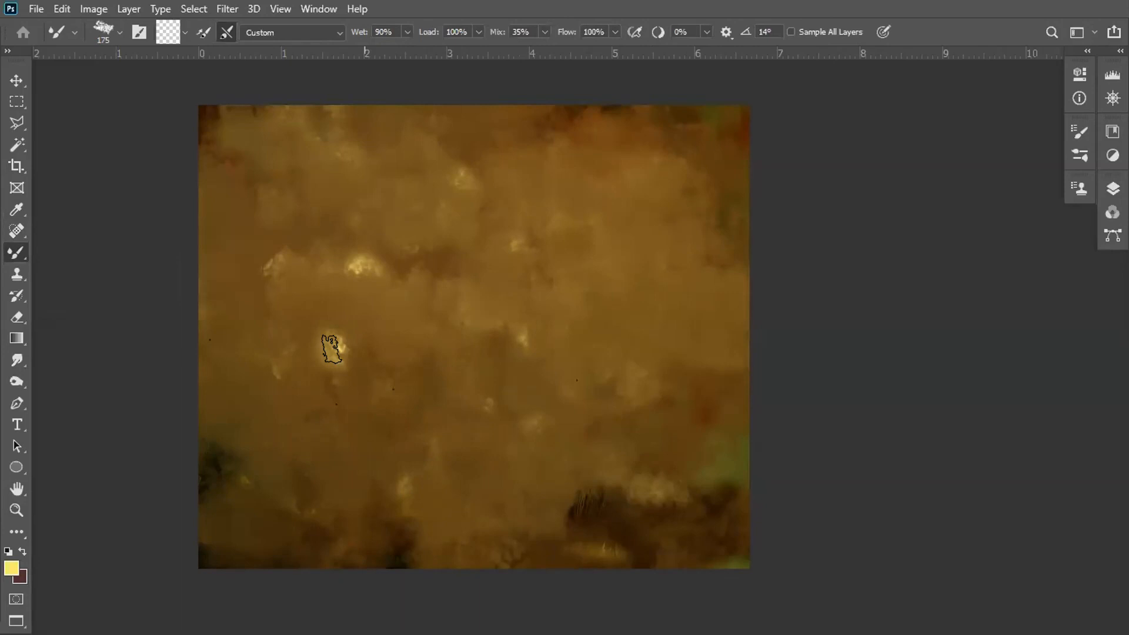
Add a layer mask to the texture layer and paint it black with an enlarged soft Brush to reveal the woman's head and face
left_click(1112, 188)
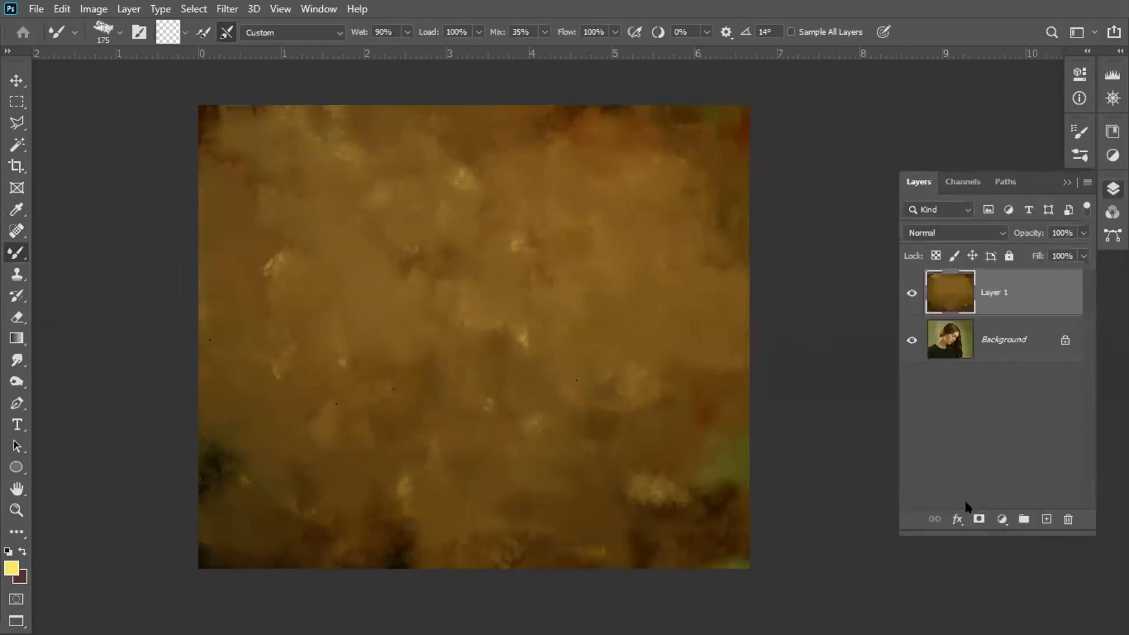
left_click(977, 520)
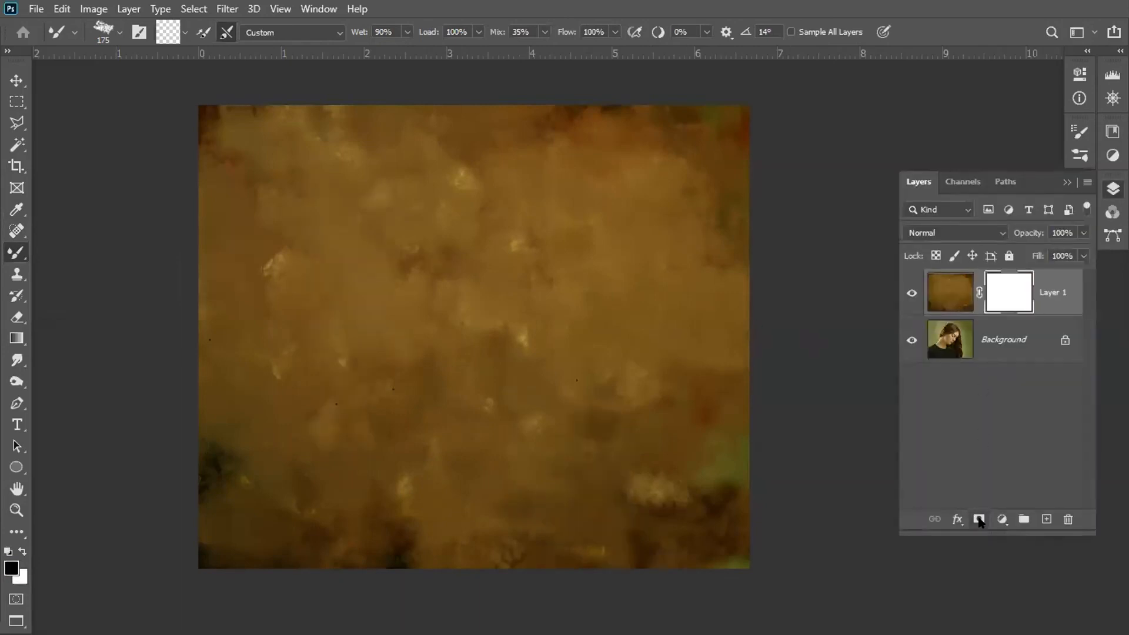
left_click_drag(17, 253, 75, 256)
left_click(76, 255)
key("bracketright")
key("bracketright")
key("bracketright")
key("bracketright")
key("bracketright")
key("bracketright")
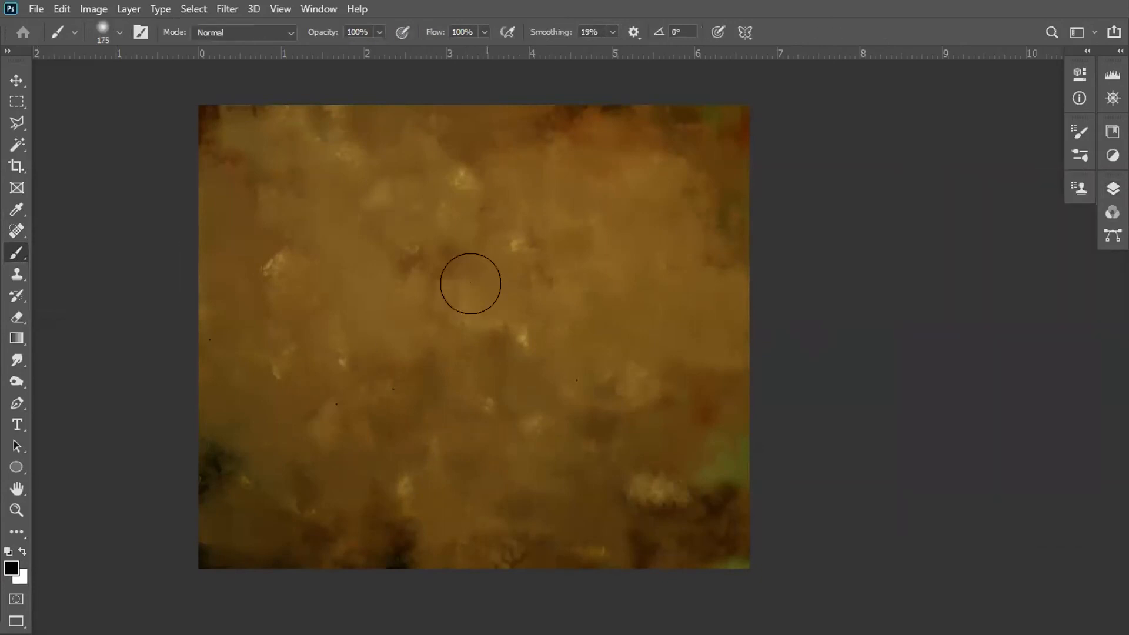
key("bracketright")
key("bracketright")
key("bracketright")
mouse_move(451, 242)
left_mouse_down()
mouse_move(478, 221)
mouse_move(476, 198)
mouse_move(507, 176)
mouse_move(469, 173)
left_mouse_up()
Paint the mask at 45% opacity with 500 px and 300 px brushes to softly reveal the neck, shirt and lower hair
key("bracketleft")
key("4")
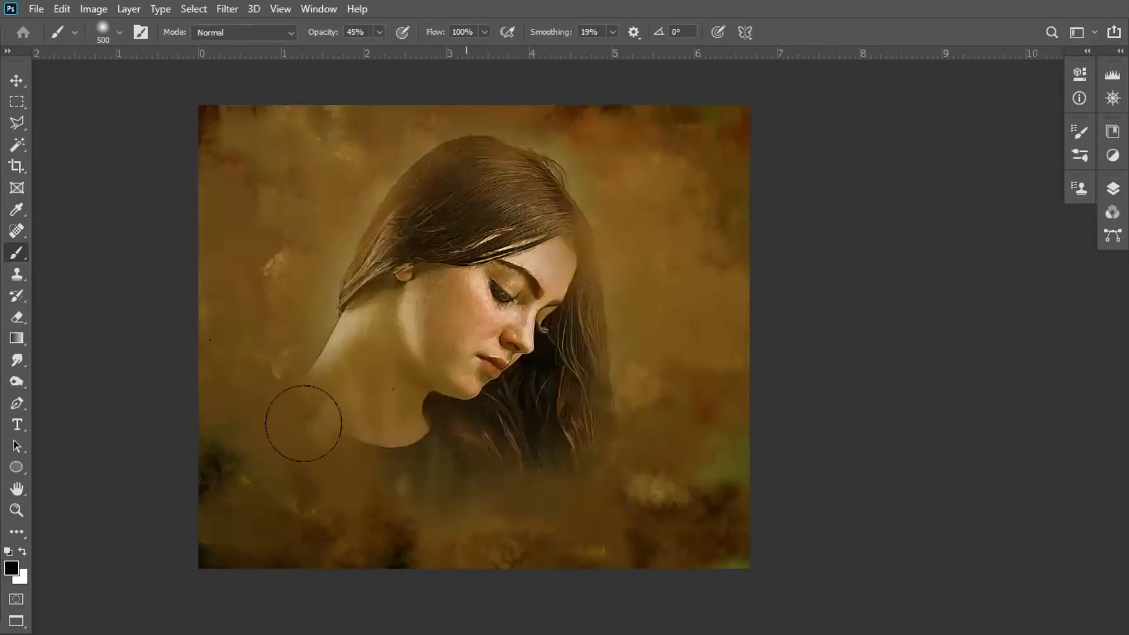
mouse_move(302, 424)
left_mouse_down()
mouse_move(388, 332)
mouse_move(464, 204)
mouse_move(544, 283)
mouse_move(523, 250)
mouse_move(509, 251)
mouse_move(519, 399)
mouse_move(546, 462)
mouse_move(495, 452)
left_mouse_up()
key("[")
key("[")
left_click_drag(569, 450, 591, 470)
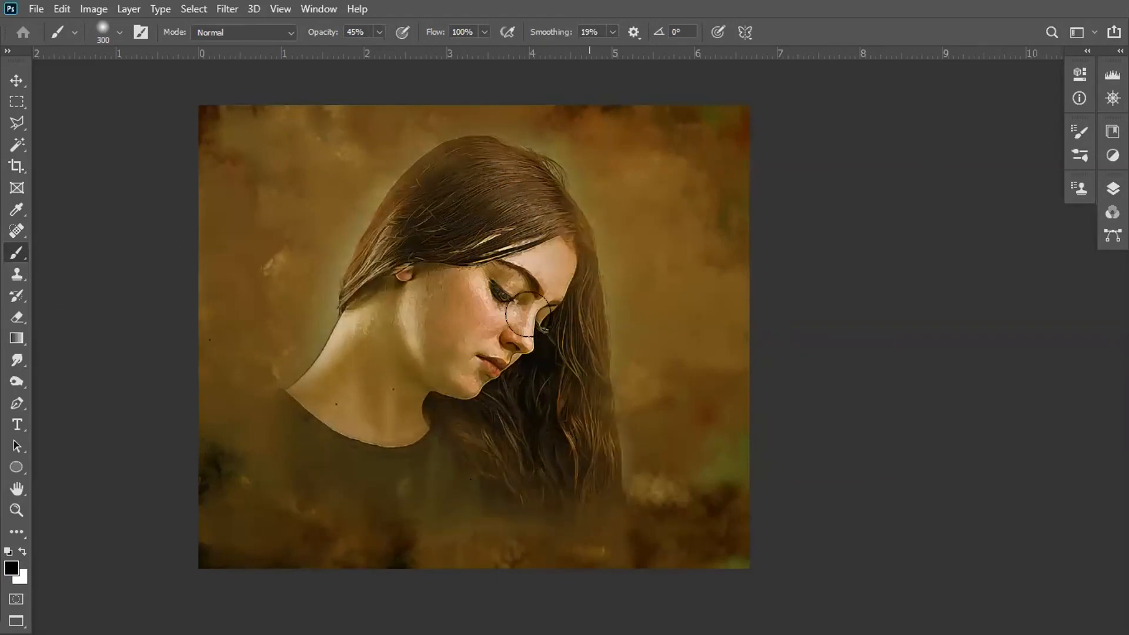
mouse_move(373, 429)
left_mouse_down()
mouse_move(328, 358)
mouse_move(320, 393)
mouse_move(435, 469)
mouse_move(327, 462)
mouse_move(430, 489)
mouse_move(462, 453)
left_mouse_up()
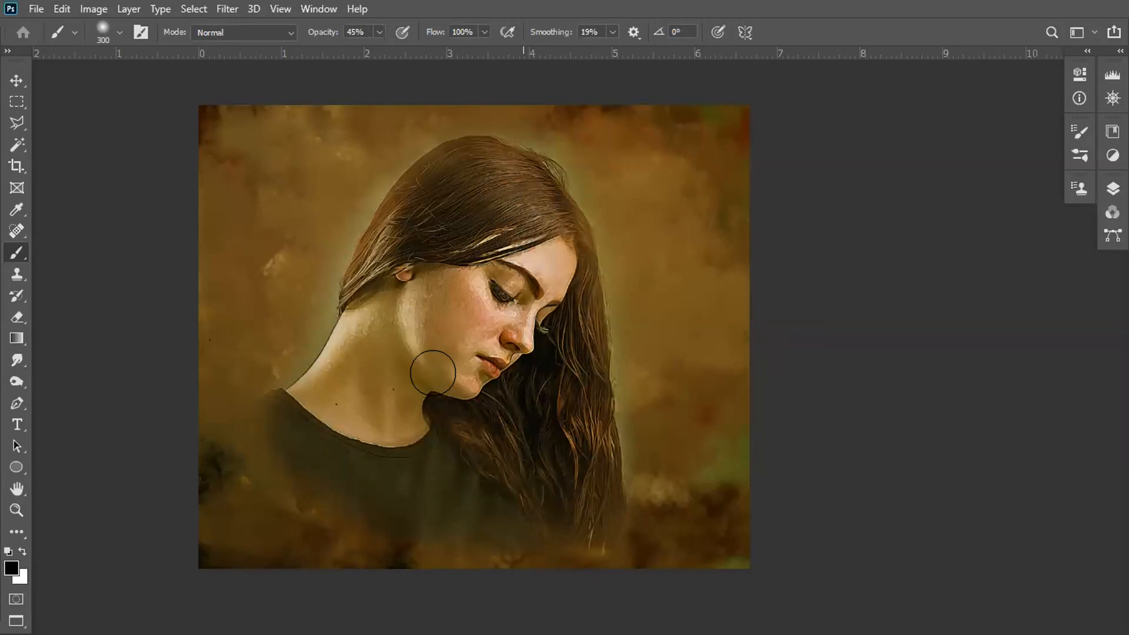
Create a new layer above the texture layer and set the foreground color to orange-red ff2a00
key("F7")
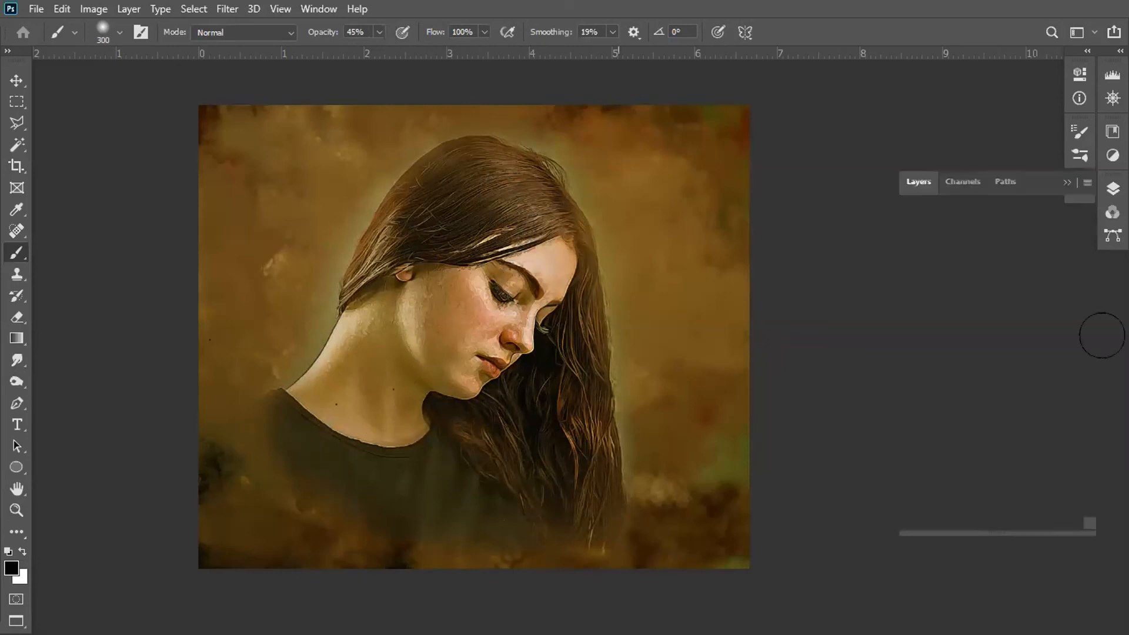
left_click(1046, 519)
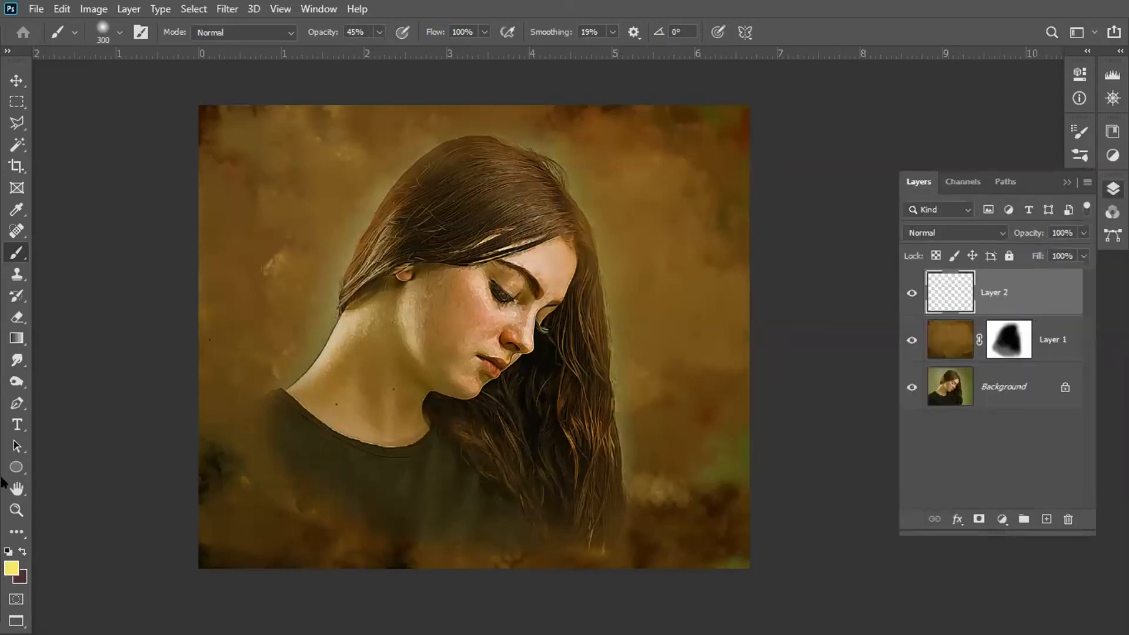
left_click(13, 567)
left_click_drag(917, 323, 919, 343)
mouse_move(900, 154)
left_mouse_down()
mouse_move(919, 101)
mouse_move(1035, 131)
left_mouse_up()
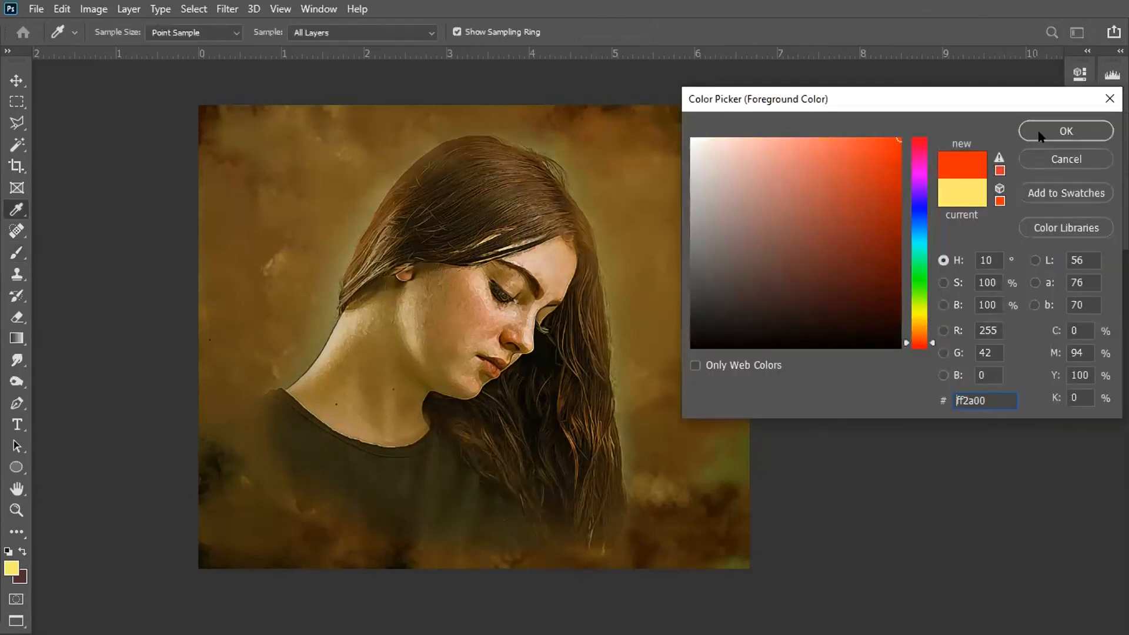
left_click(1039, 136)
Paint orange-red over the right side of the portrait with the Brush tool at 1000 px and 45% opacity
key("b")
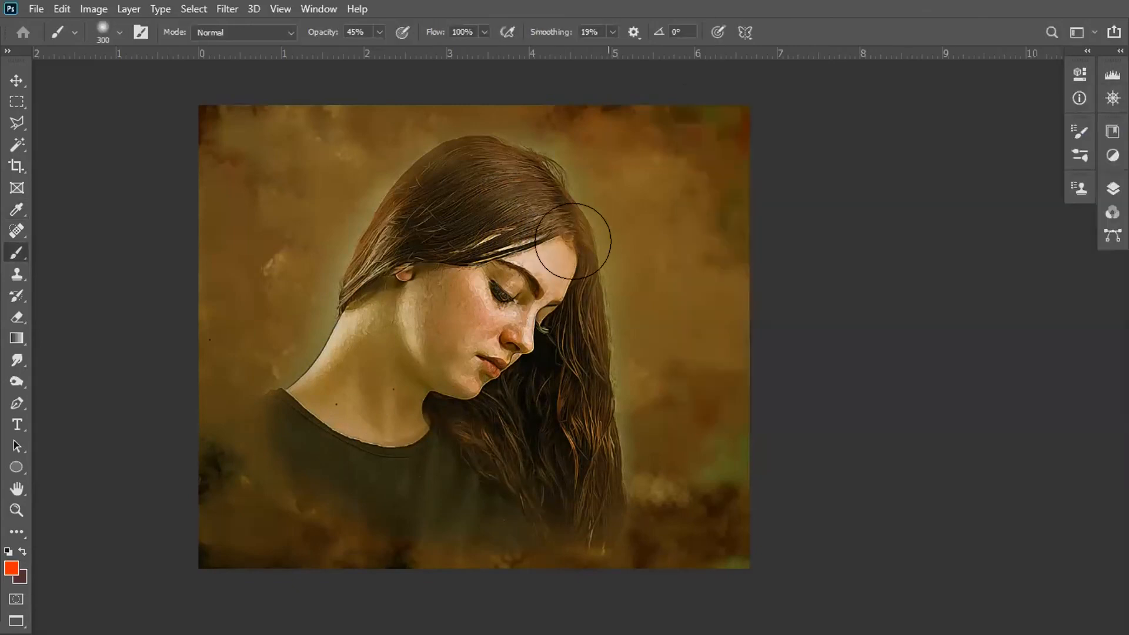
key("bracketright")
key("bracketright")
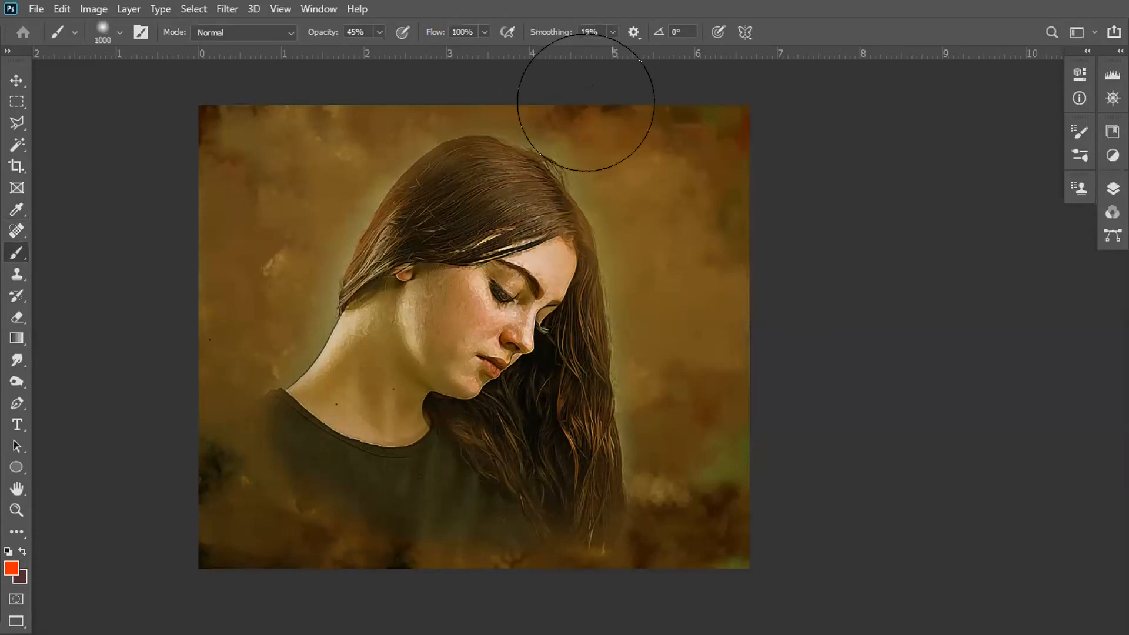
mouse_move(650, 466)
left_mouse_down()
mouse_move(628, 458)
mouse_move(625, 222)
mouse_move(604, 126)
left_mouse_up()
mouse_move(577, 389)
left_mouse_down()
mouse_move(586, 177)
mouse_move(562, 70)
left_mouse_up()
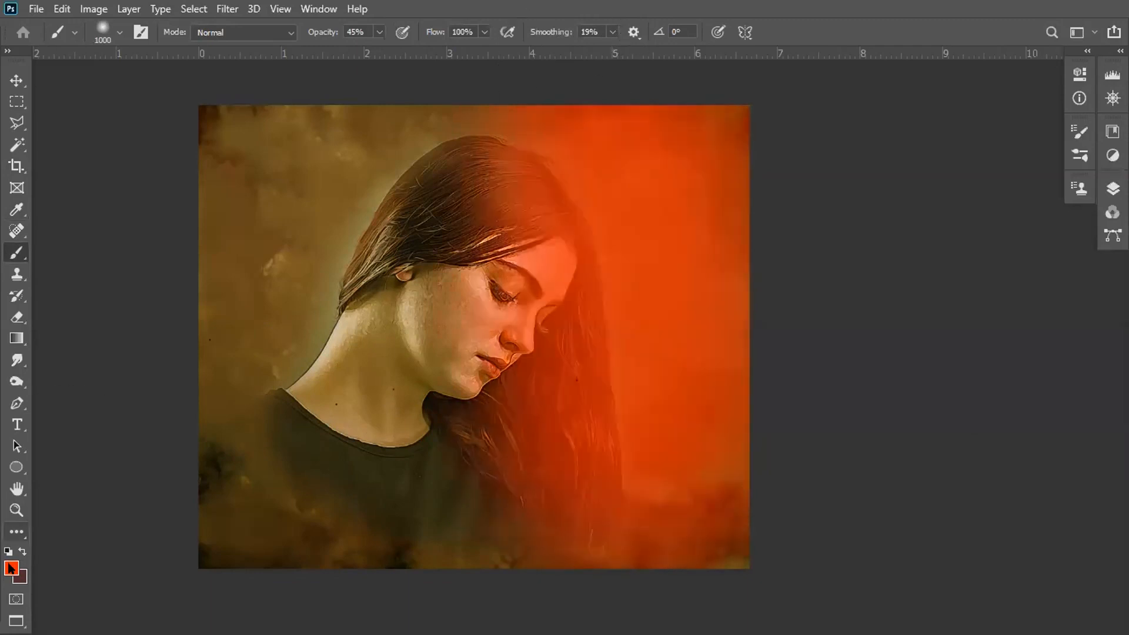
Set the foreground color to green 0f7a00 and brush it over the left side of the portrait
left_click_drag(919, 222, 921, 282)
left_click(896, 243)
left_click(1065, 130)
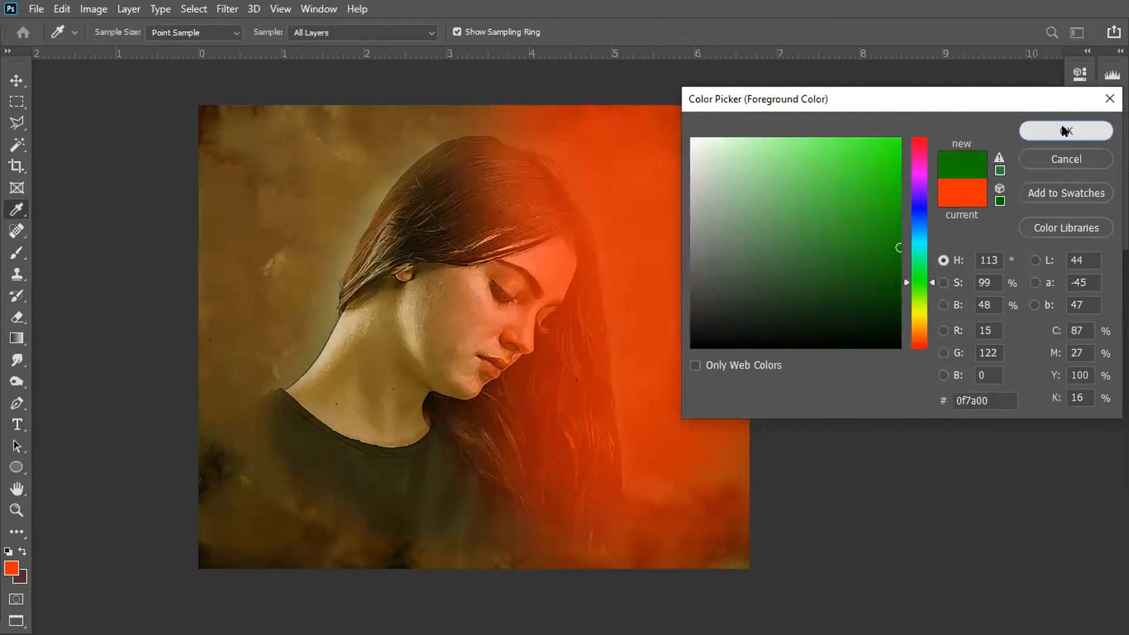
key("b")
mouse_move(281, 221)
left_mouse_down()
mouse_move(233, 323)
mouse_move(282, 158)
mouse_move(179, 377)
left_mouse_up()
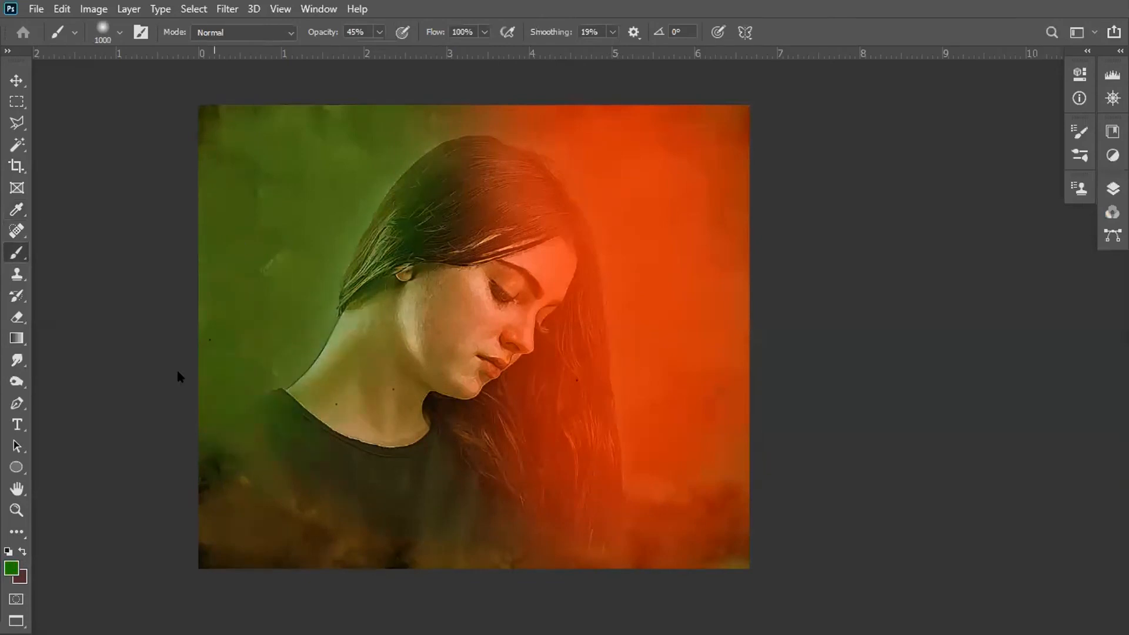
left_click_drag(214, 341, 204, 452)
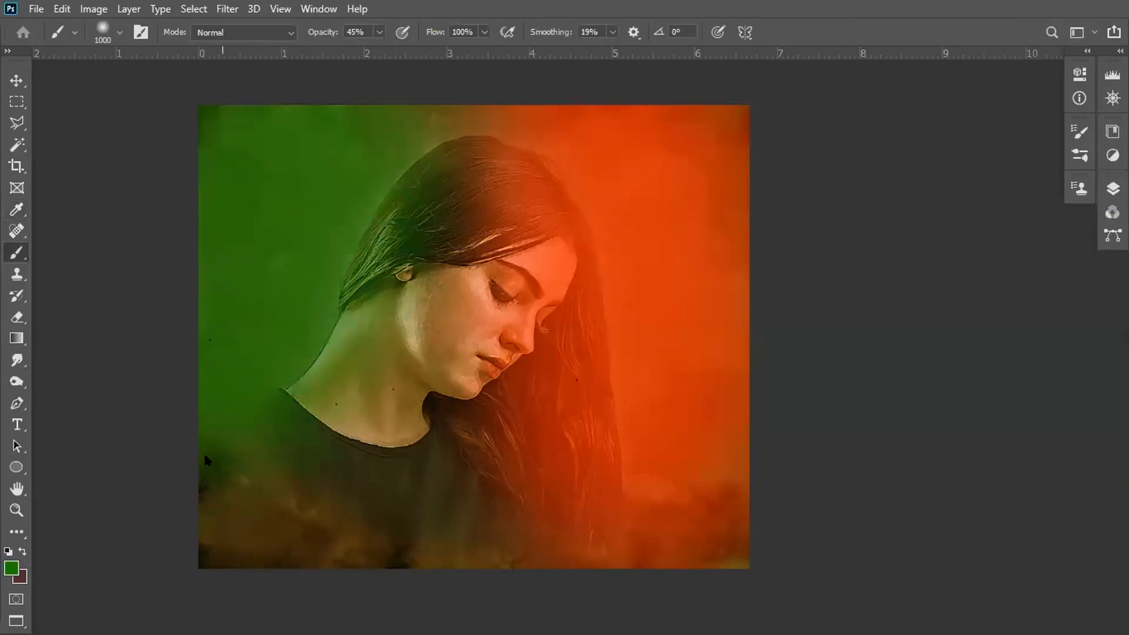
Set the color paint layer's blend mode to Overlay and its opacity to 28%
left_click(1112, 188)
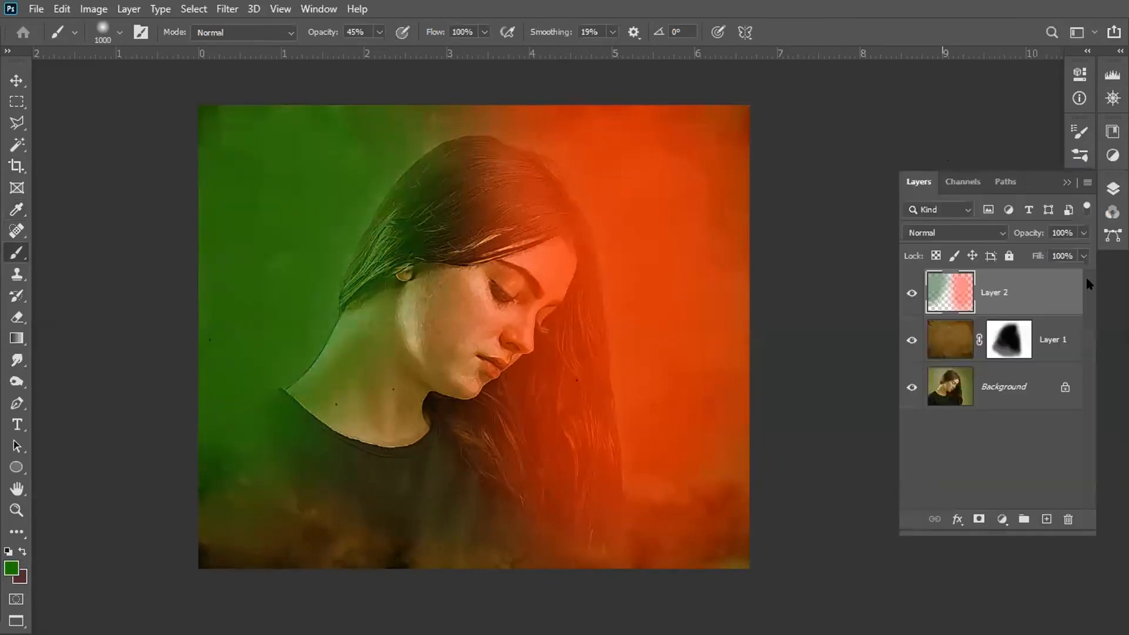
left_click(968, 233)
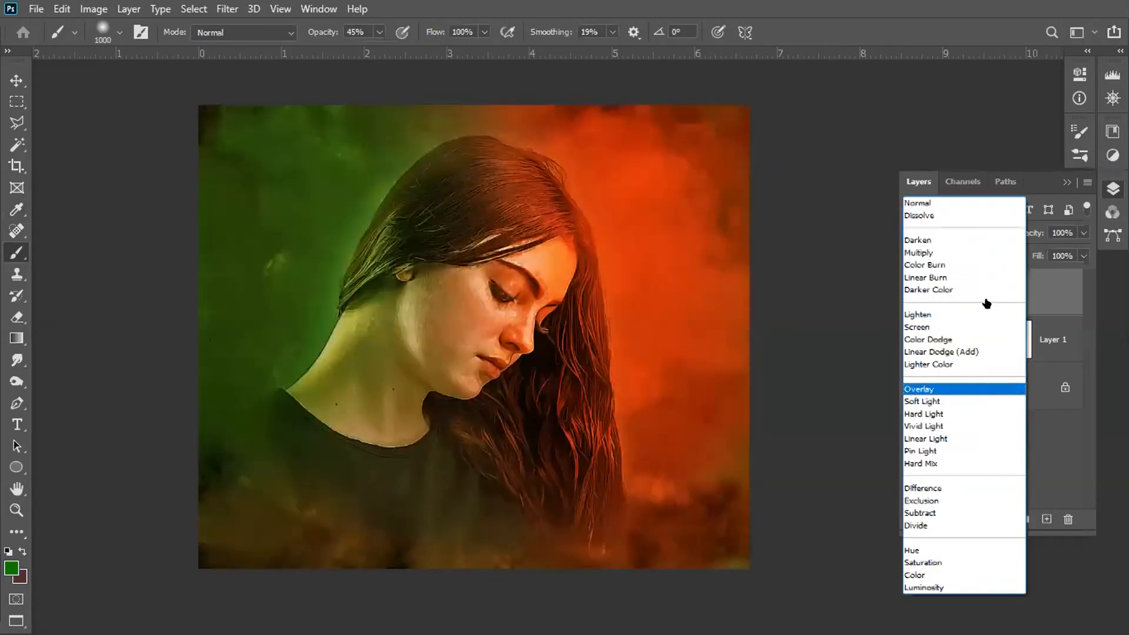
left_click(944, 389)
left_click_drag(1080, 237, 1028, 249)
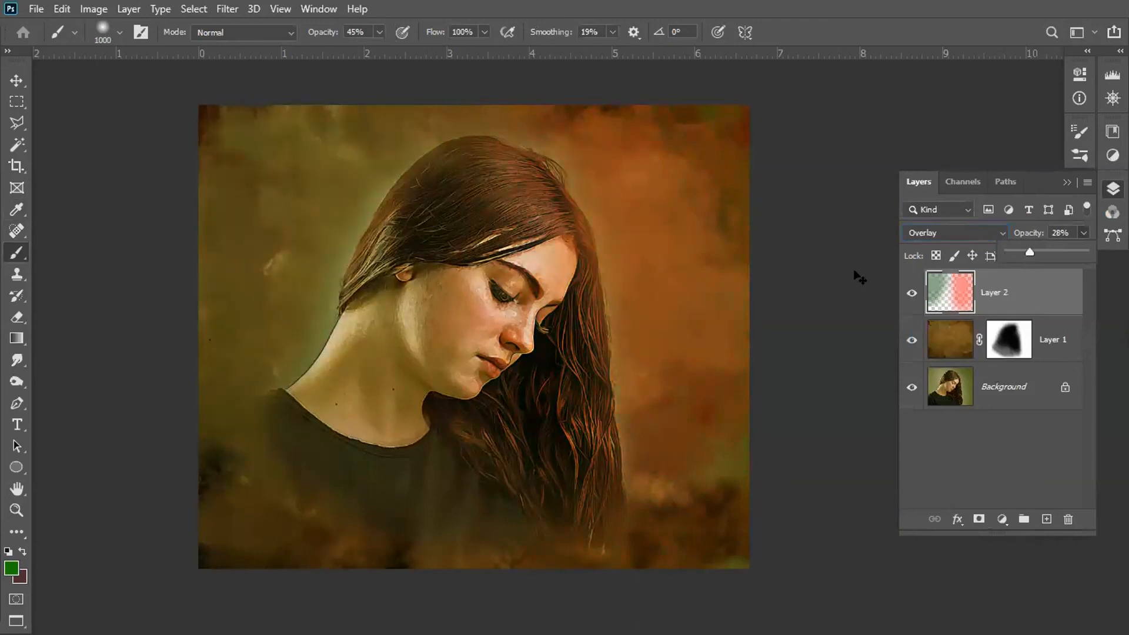
Shift the paint layer's hue to +23 with Hue/Saturation and compare the preview off and on
key("ctrl+u")
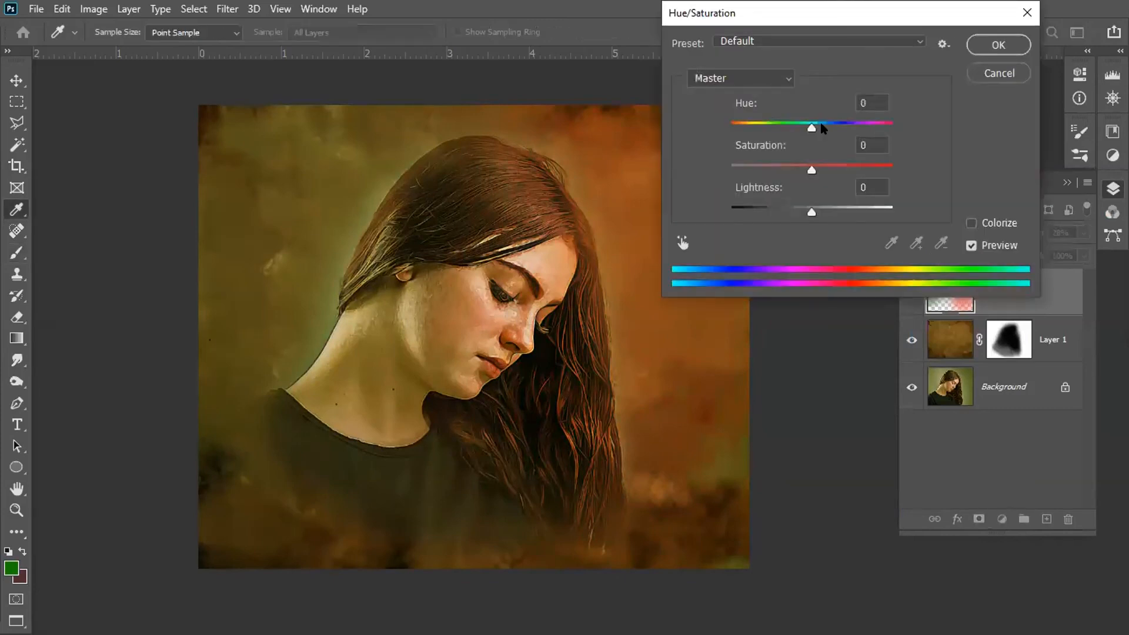
left_click(826, 124)
left_click_drag(826, 128, 829, 125)
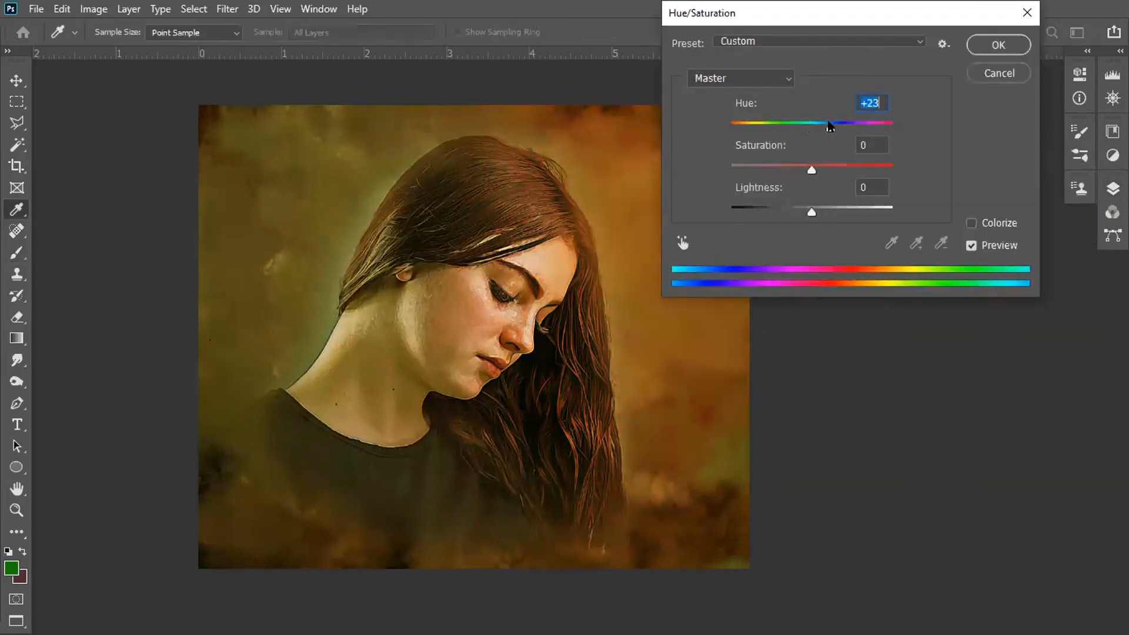
left_click(977, 246)
left_click(977, 246)
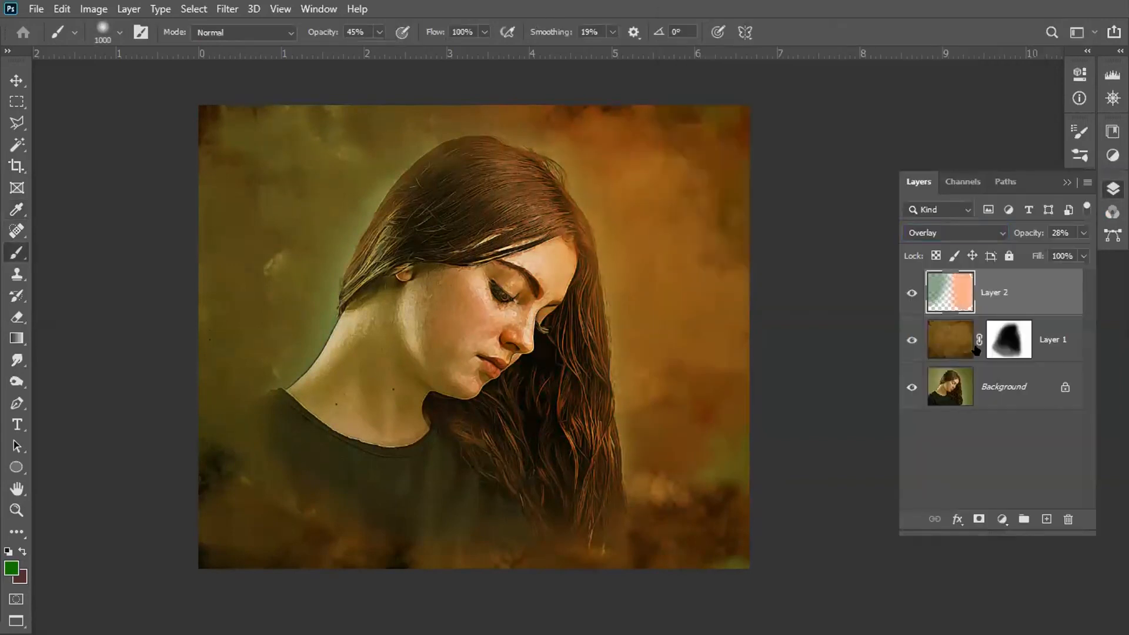
Merge all visible layers and apply Brightness/Contrast with Use Legacy, brightness -2 and contrast 9
key("ctrl+shift+e")
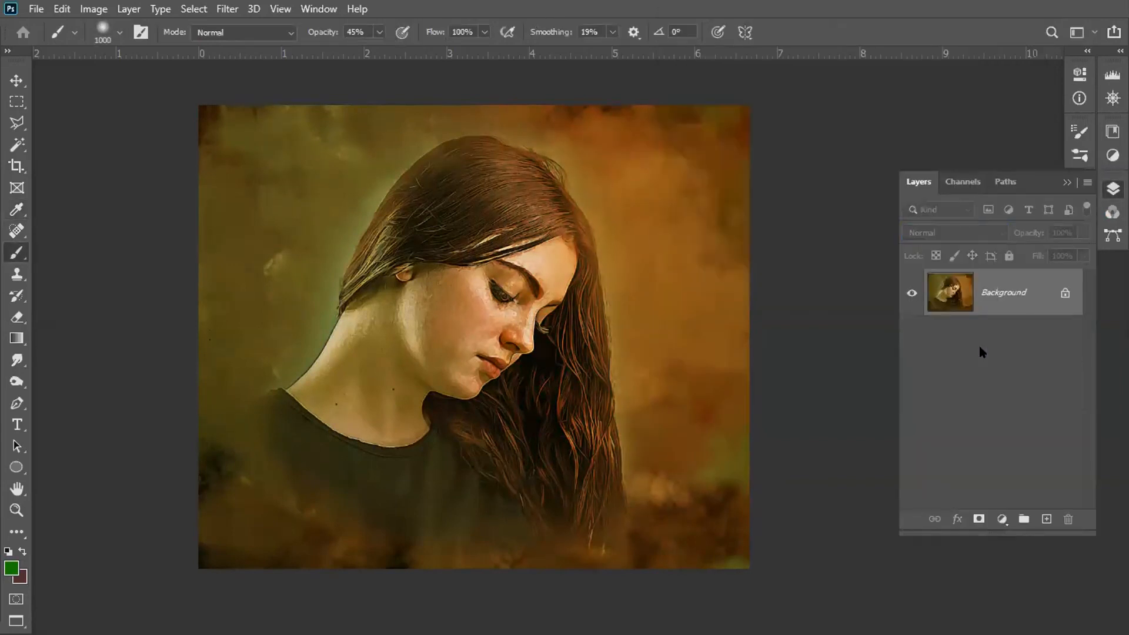
key("alt+i")
mouse_move(117, 54)
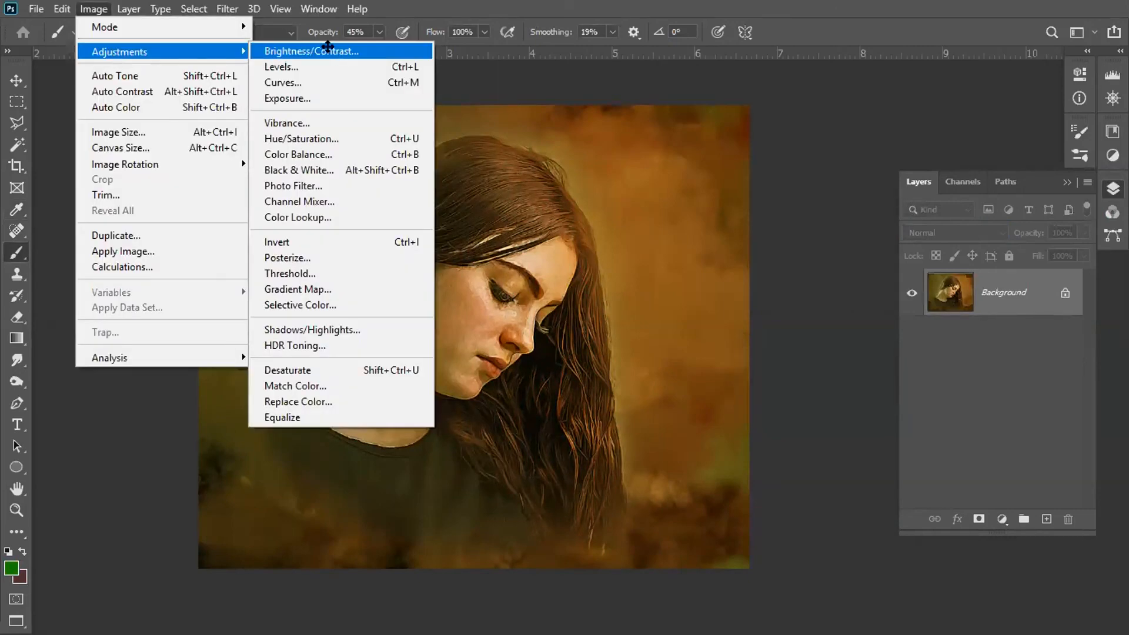
left_click(328, 51)
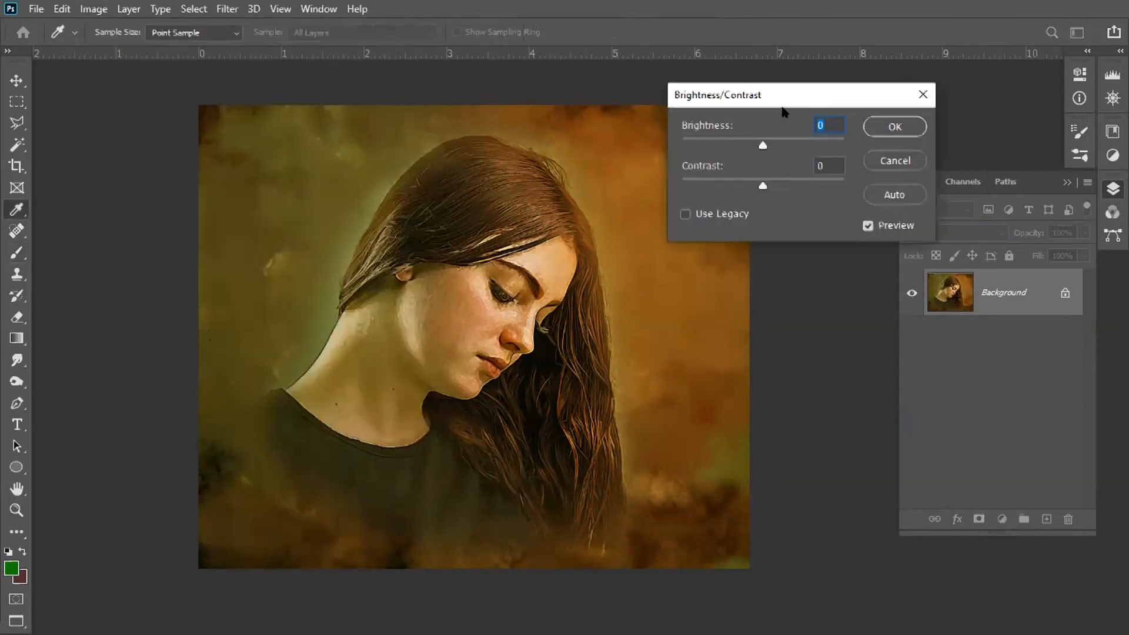
left_click(701, 217)
left_click_drag(768, 185, 775, 185)
left_click_drag(762, 145, 762, 144)
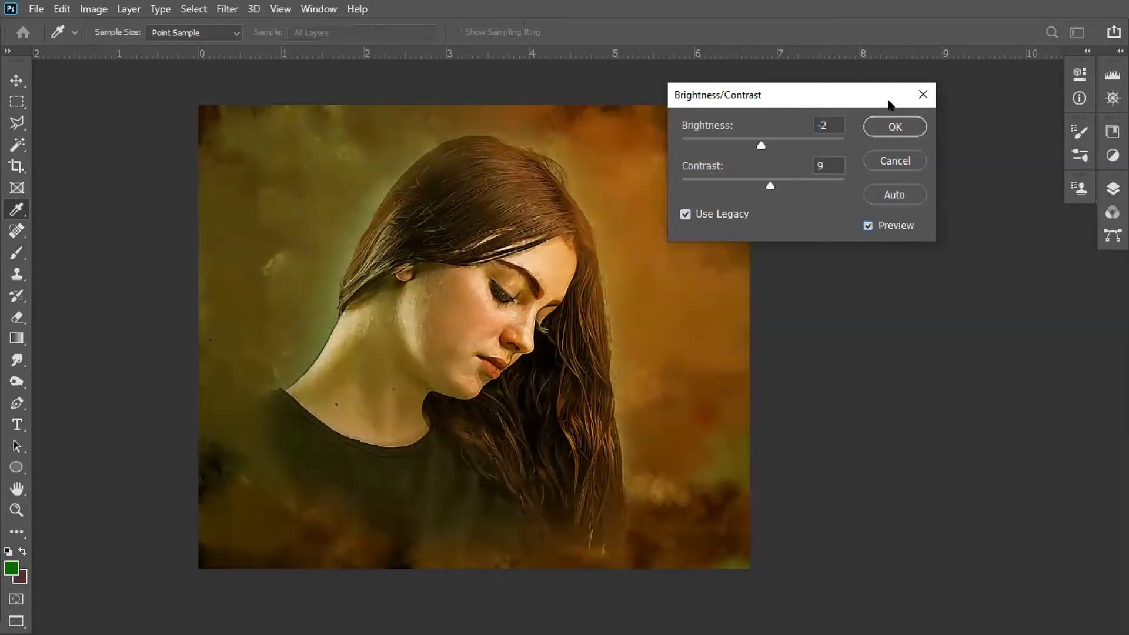
left_click(894, 127)
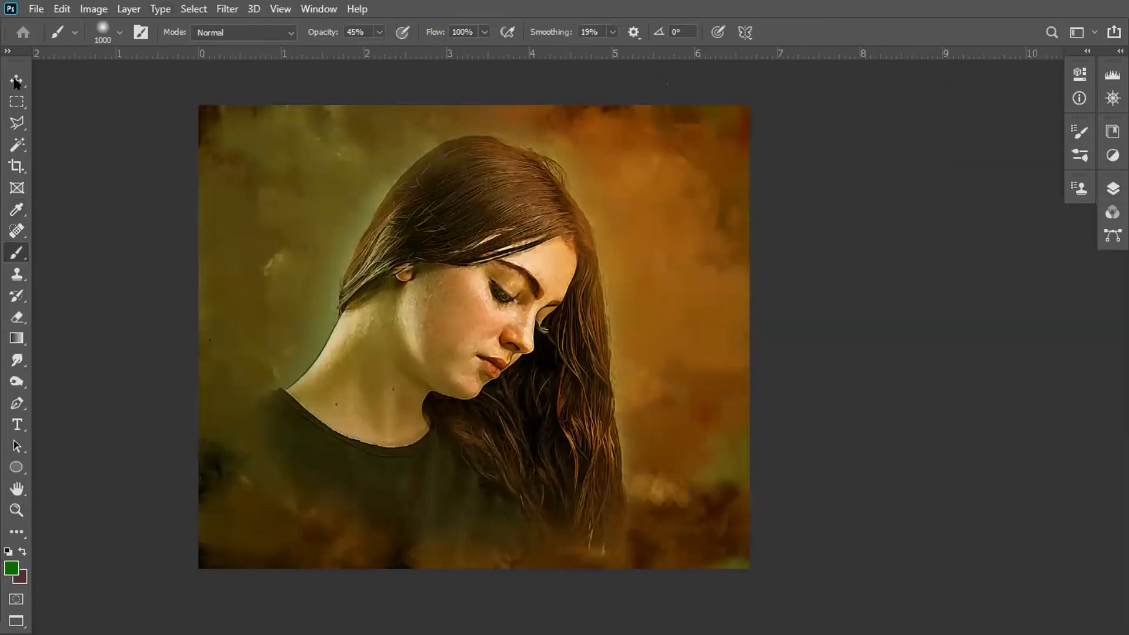
Enlarge the image to 5000 px wide using Preserve Details (enlargement) resampling with Reduce Noise at 18%
key("alt+i")
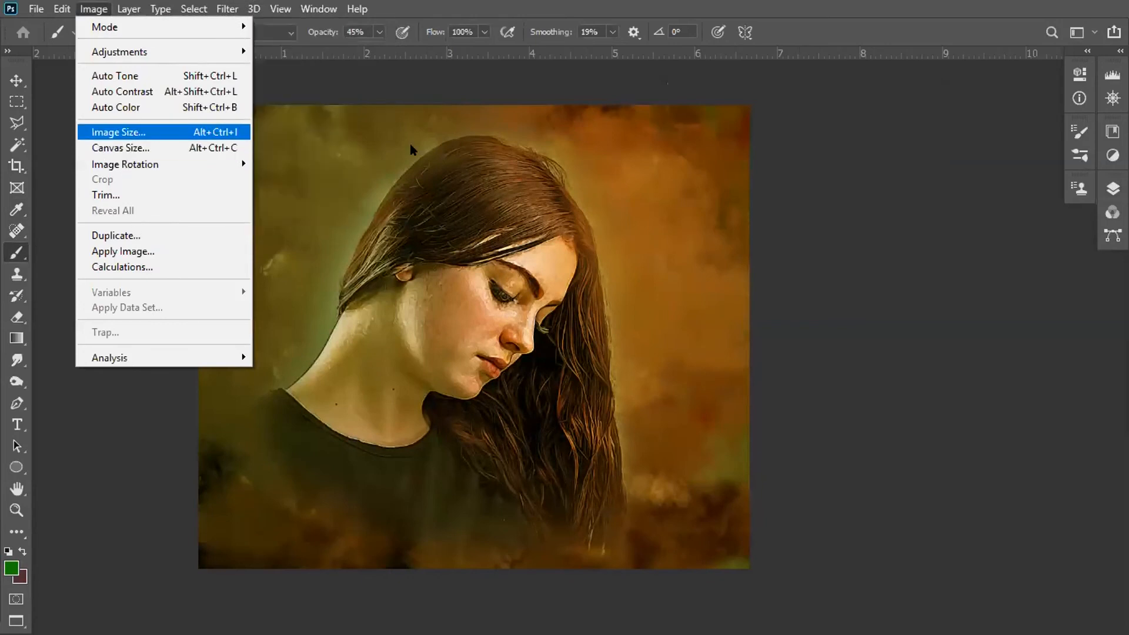
key("Return")
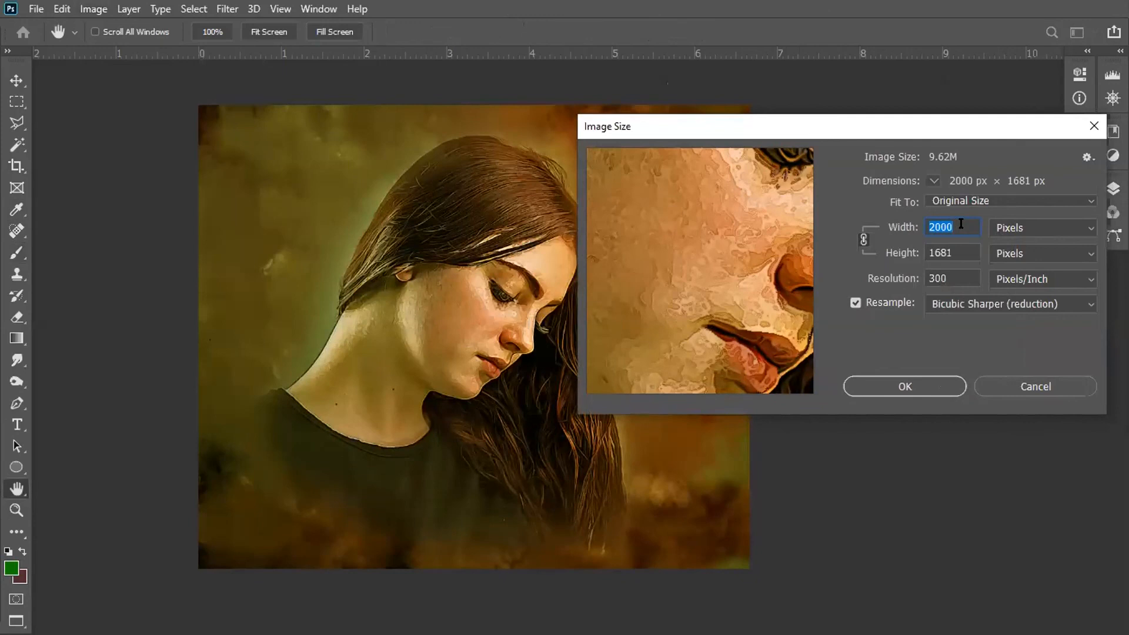
type("5000")
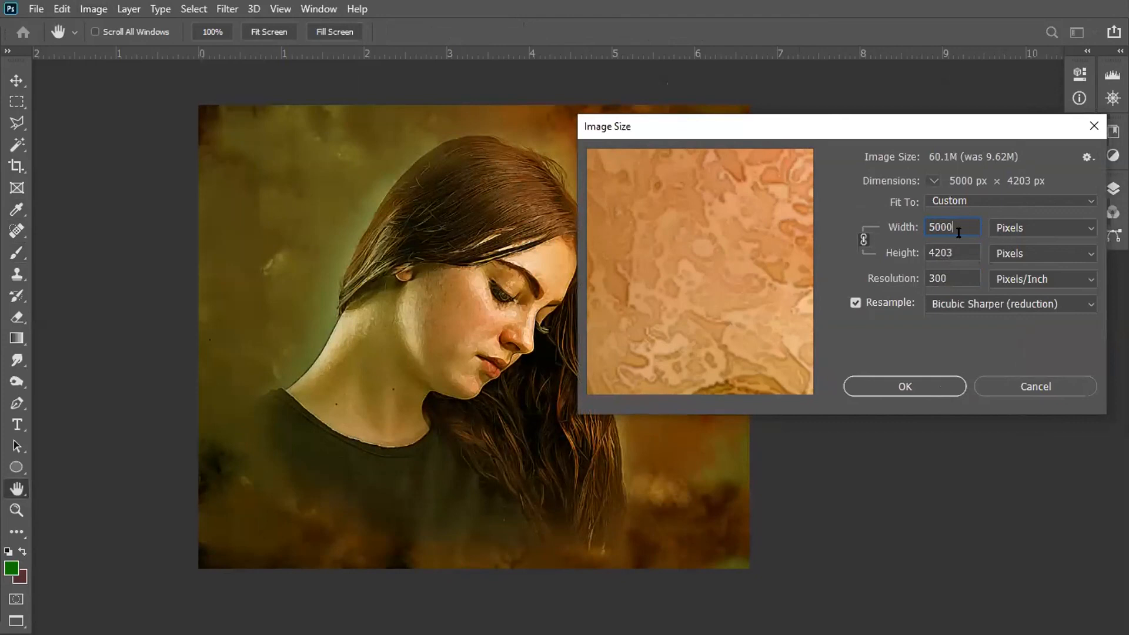
left_click(980, 309)
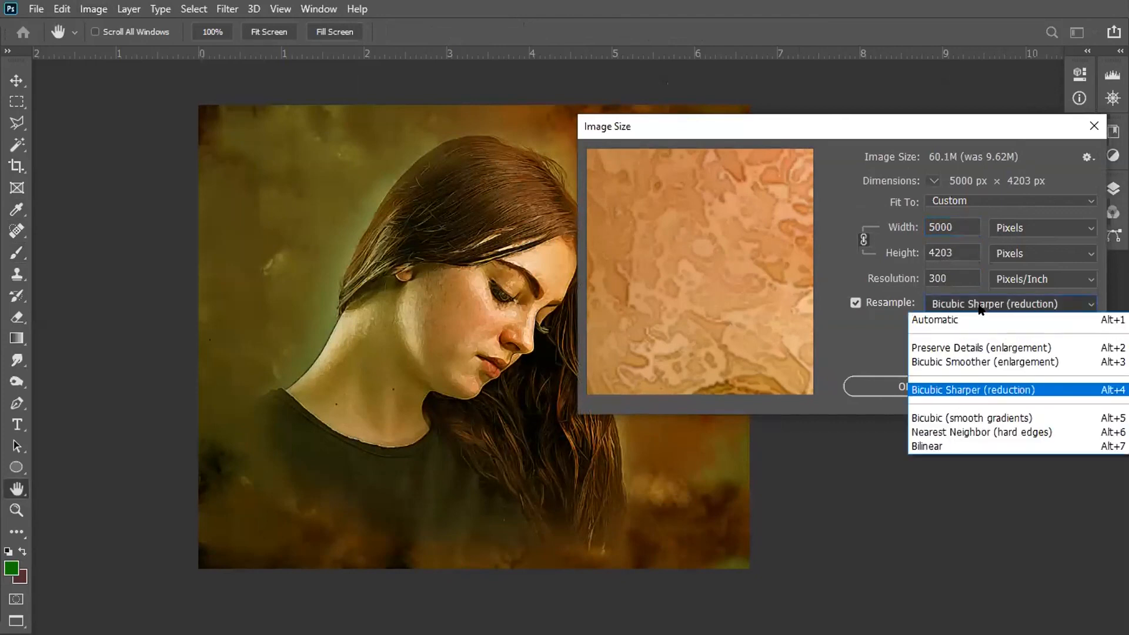
left_click(967, 350)
mouse_move(971, 323)
left_mouse_down()
mouse_move(929, 322)
mouse_move(970, 327)
left_mouse_up()
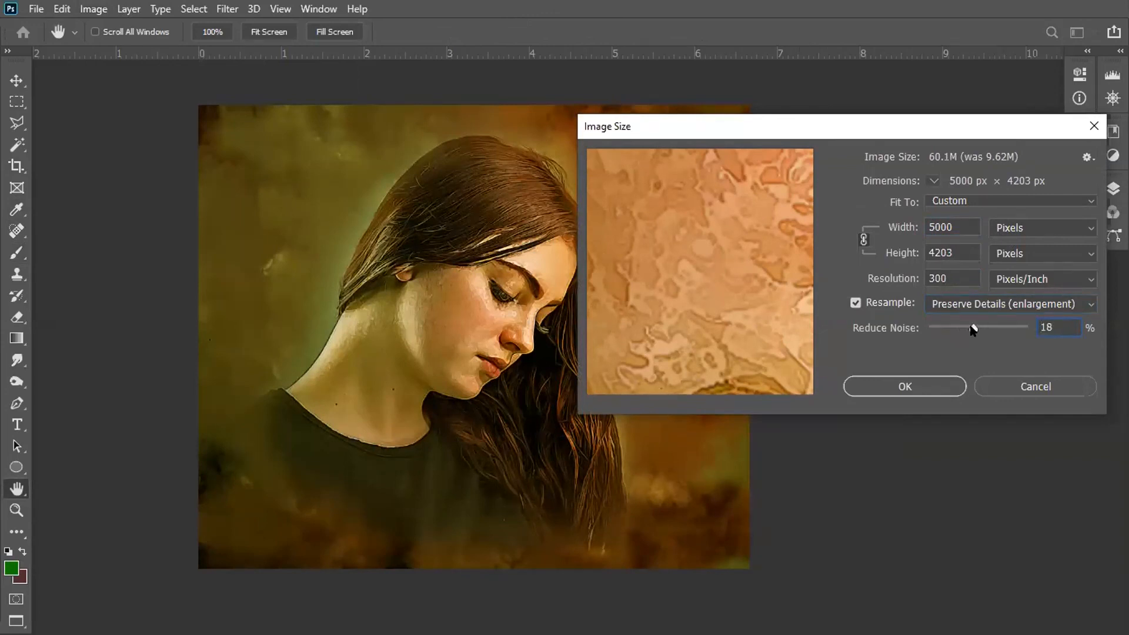
left_click(934, 389)
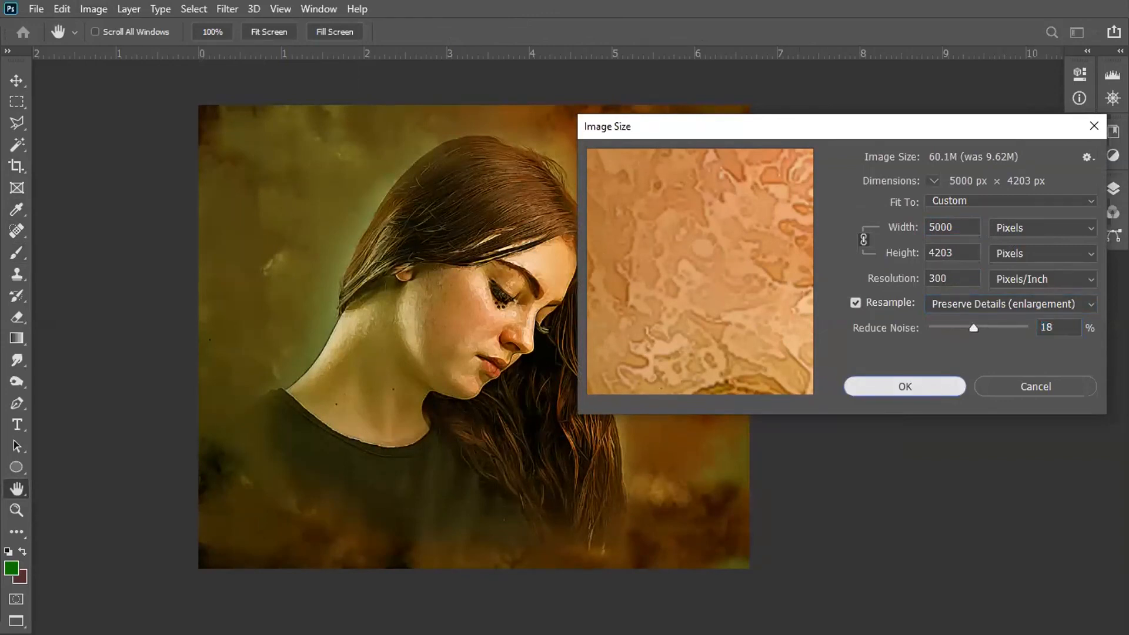
Set up the Brush tool with 100% hardness and 14% smoothing
key("b")
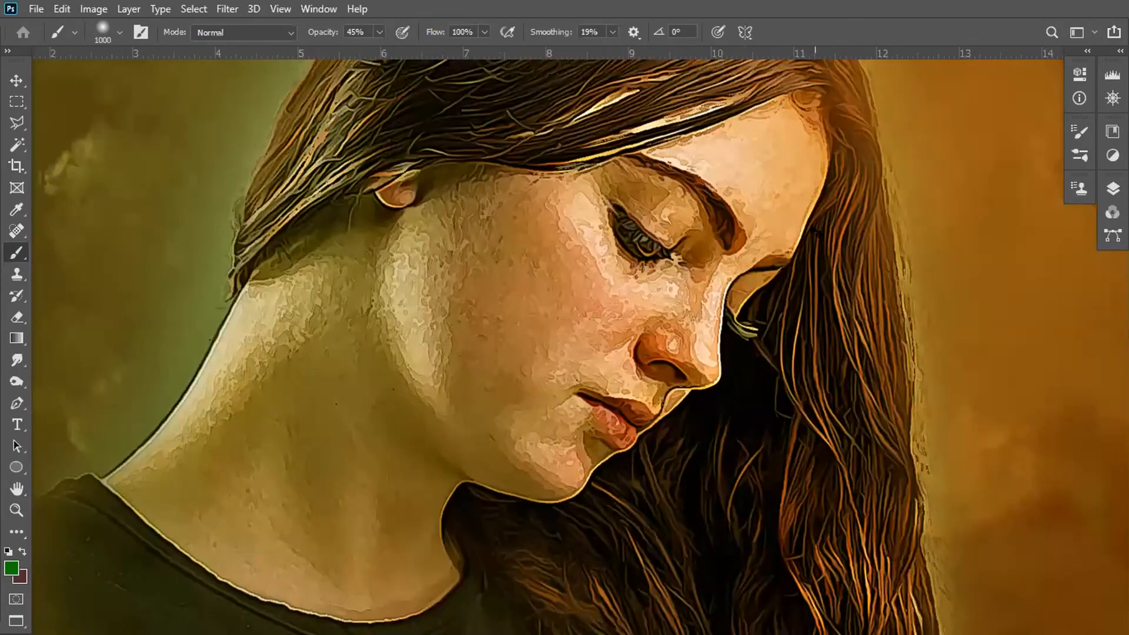
key("ctrl+minus")
key("ctrl+minus")
key("ctrl+minus")
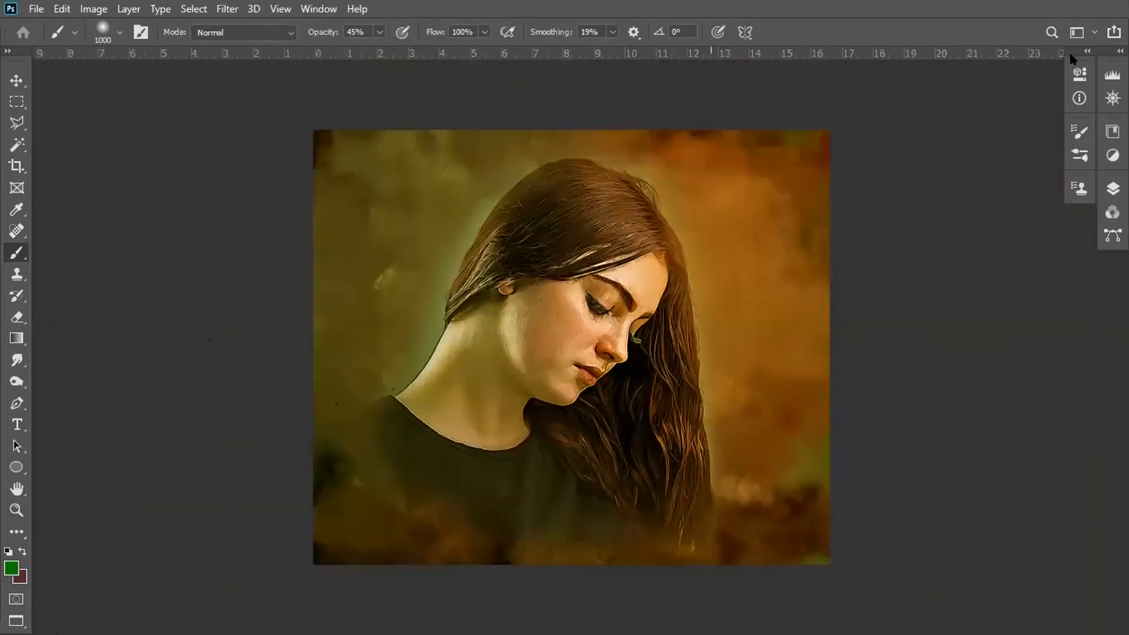
key("F7")
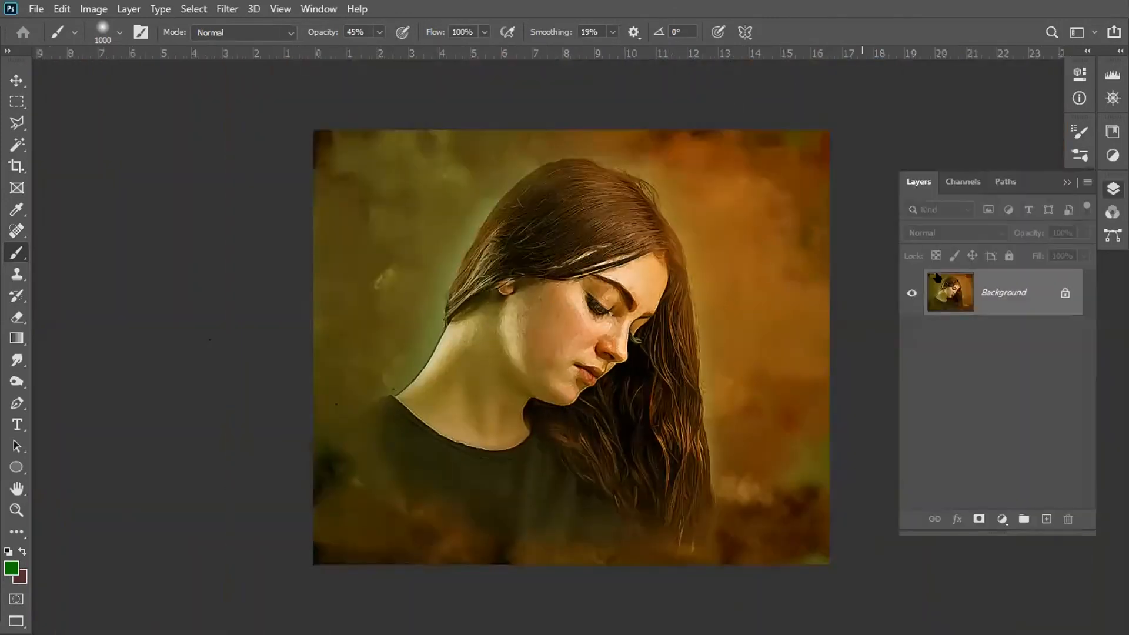
left_click(9, 254)
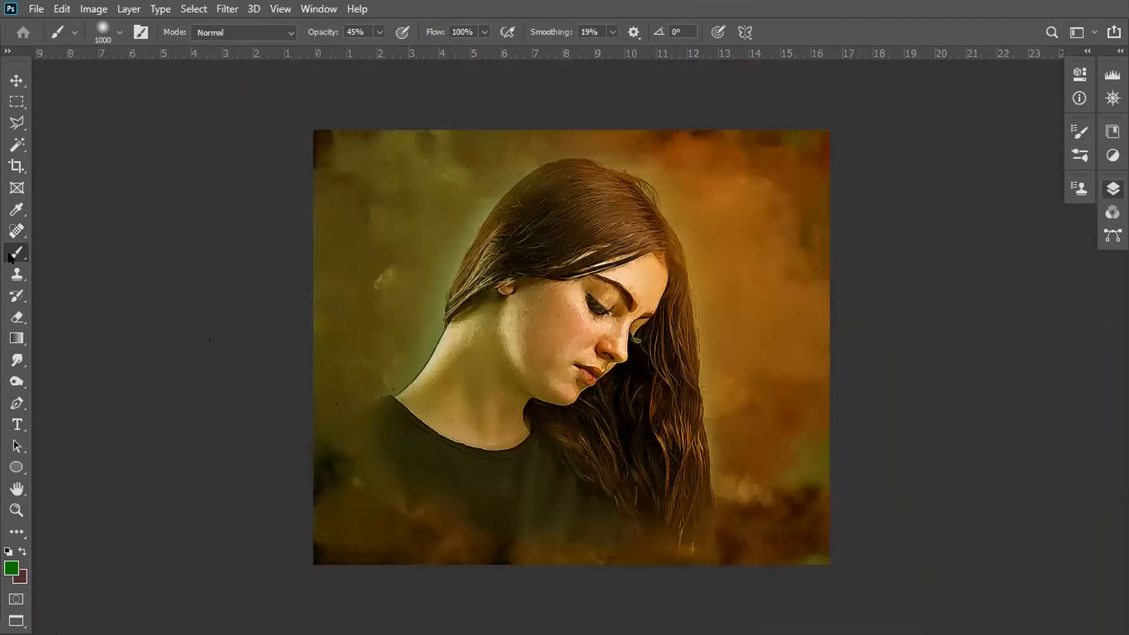
right_click(8, 254)
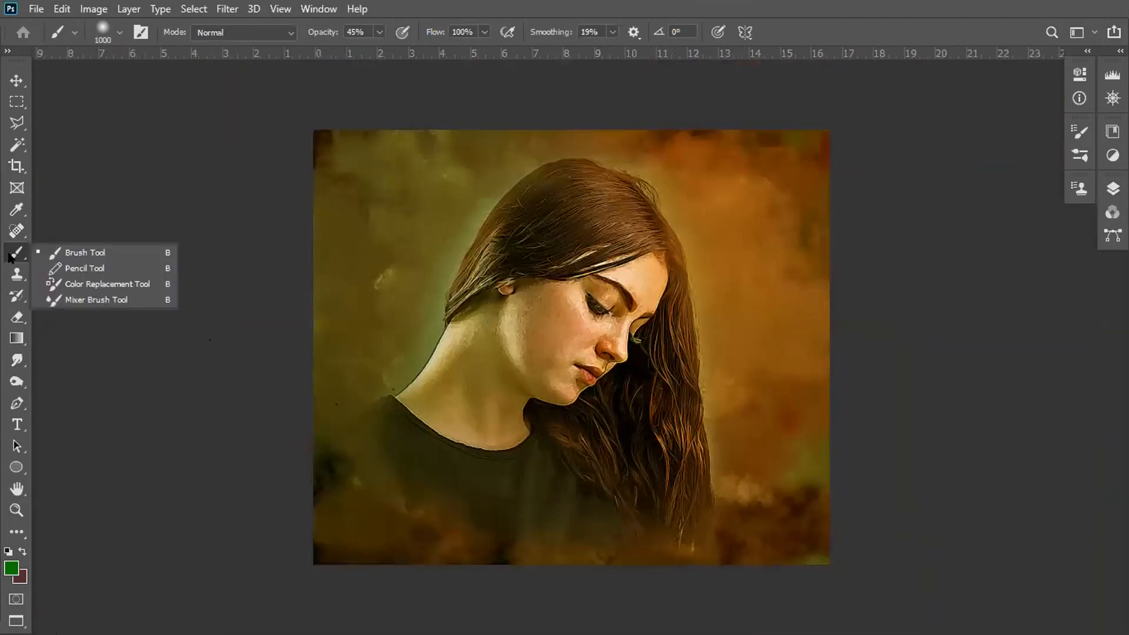
left_click(86, 251)
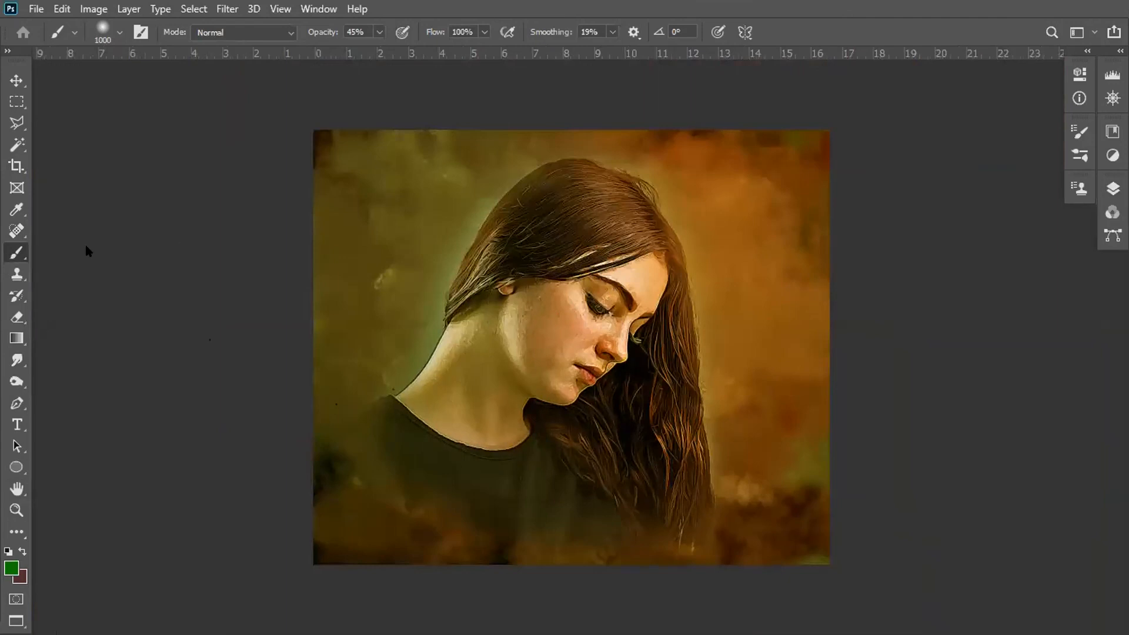
left_click(120, 32)
left_click_drag(93, 123, 197, 123)
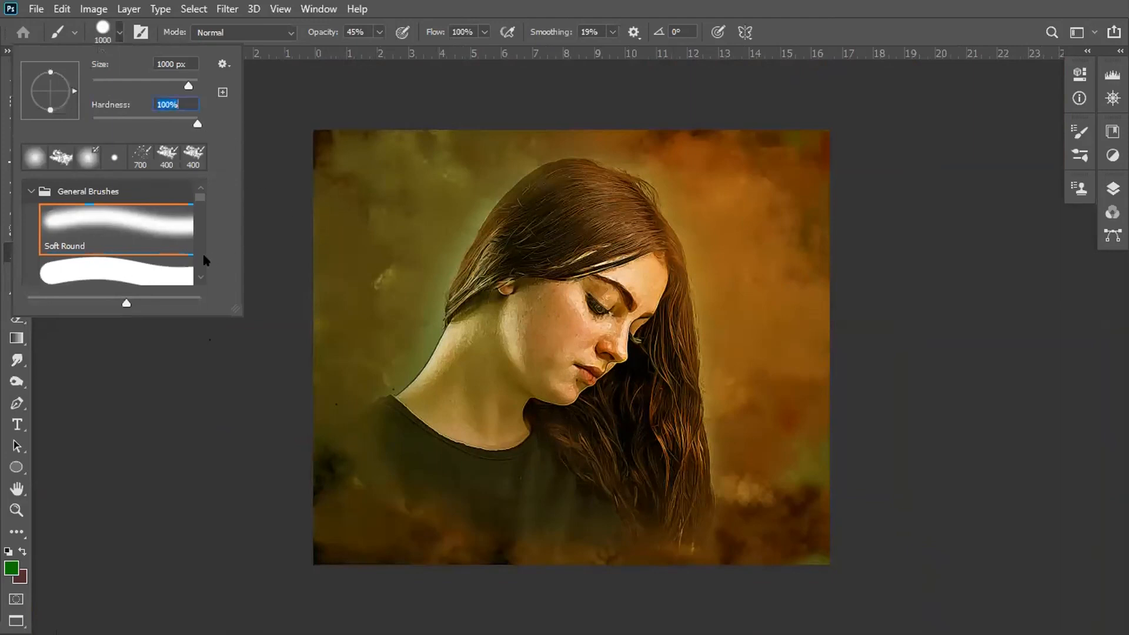
key("Return")
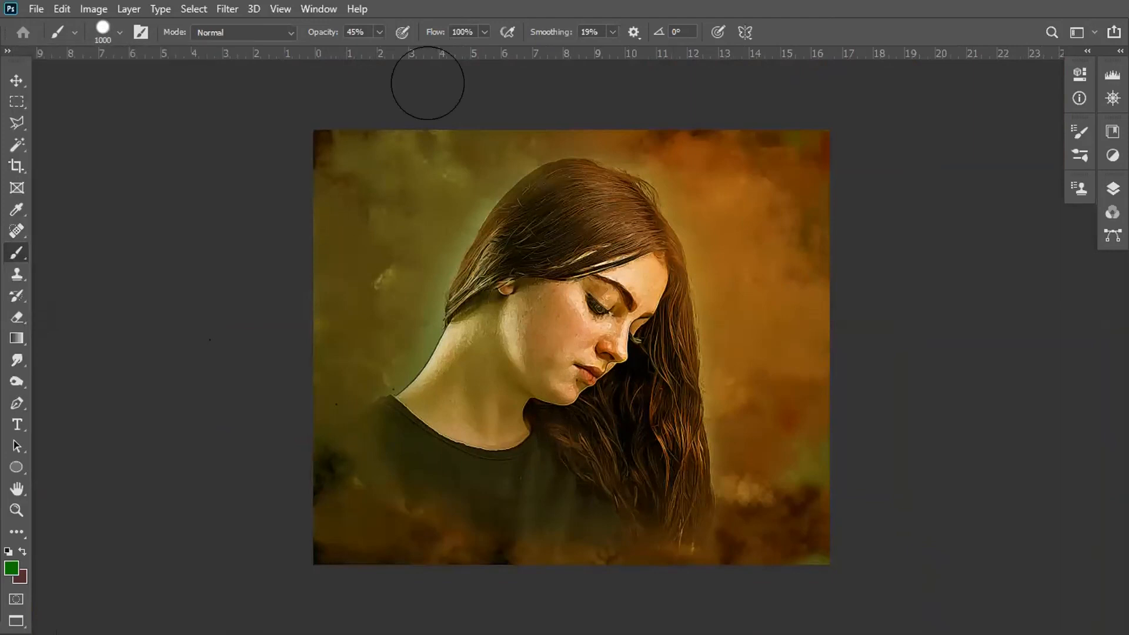
left_click_drag(612, 32, 609, 52)
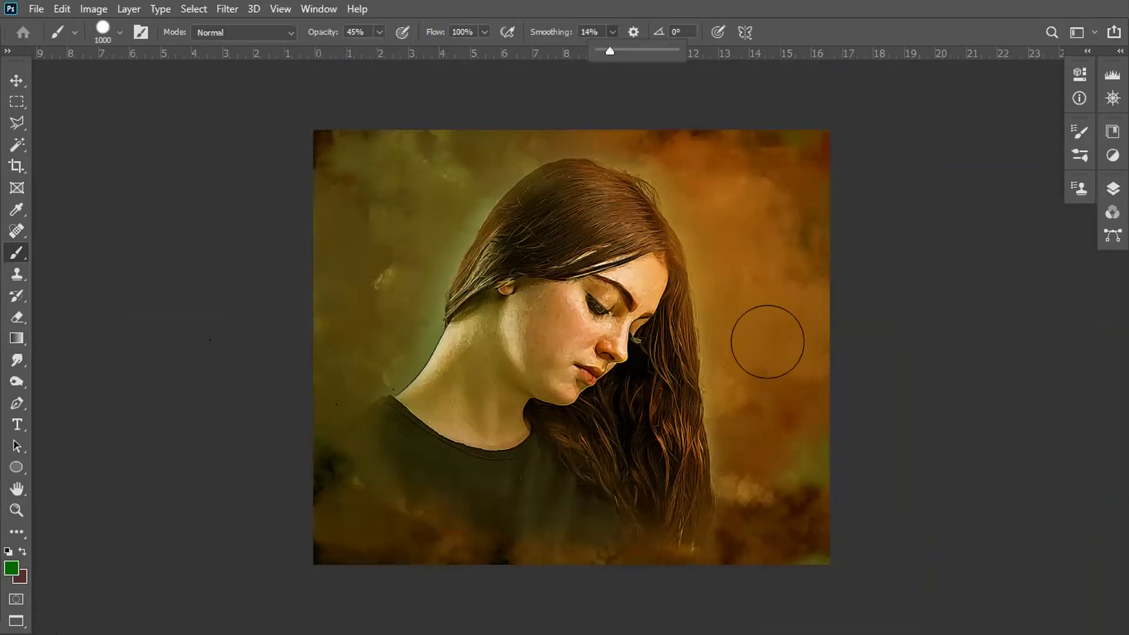
Add a new layer above the background and reduce the brush size to 70 px, undoing the test stroke
left_click(1112, 189)
left_click(1045, 518)
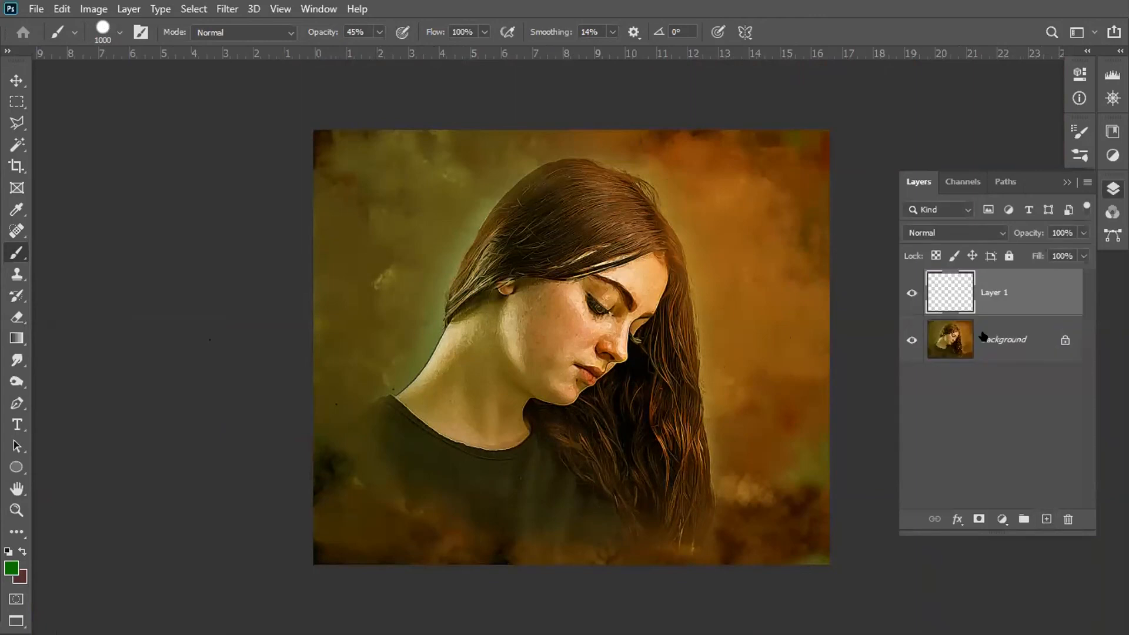
key("bracketleft")
key("bracketleft")
key("bracketleft")
key("bracketleft")
key("bracketleft")
key("bracketleft")
key("bracketleft")
key("bracketleft")
key("bracketleft")
key("bracketleft")
key("bracketleft")
key("bracketleft")
key("bracketleft")
key("bracketleft")
key("bracketleft")
key("bracketleft")
left_click_drag(392, 294, 430, 551)
key("ctrl+z")
Set the foreground color to white ffffff and the brush opacity to 100%
left_click(11, 567)
left_click_drag(740, 164, 600, 77)
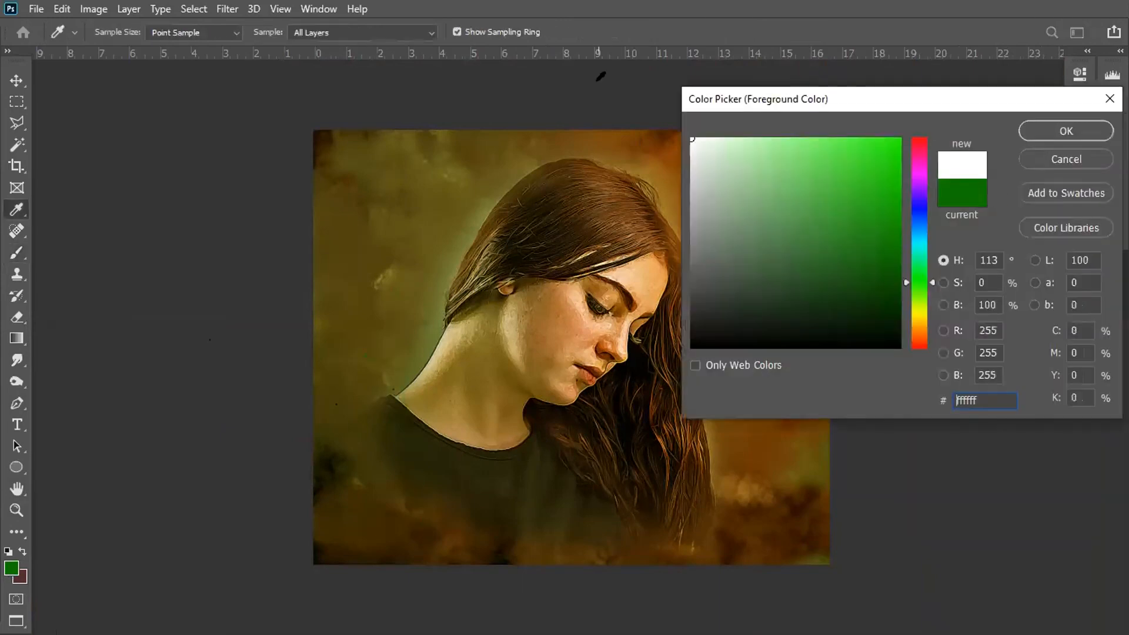
key("Return")
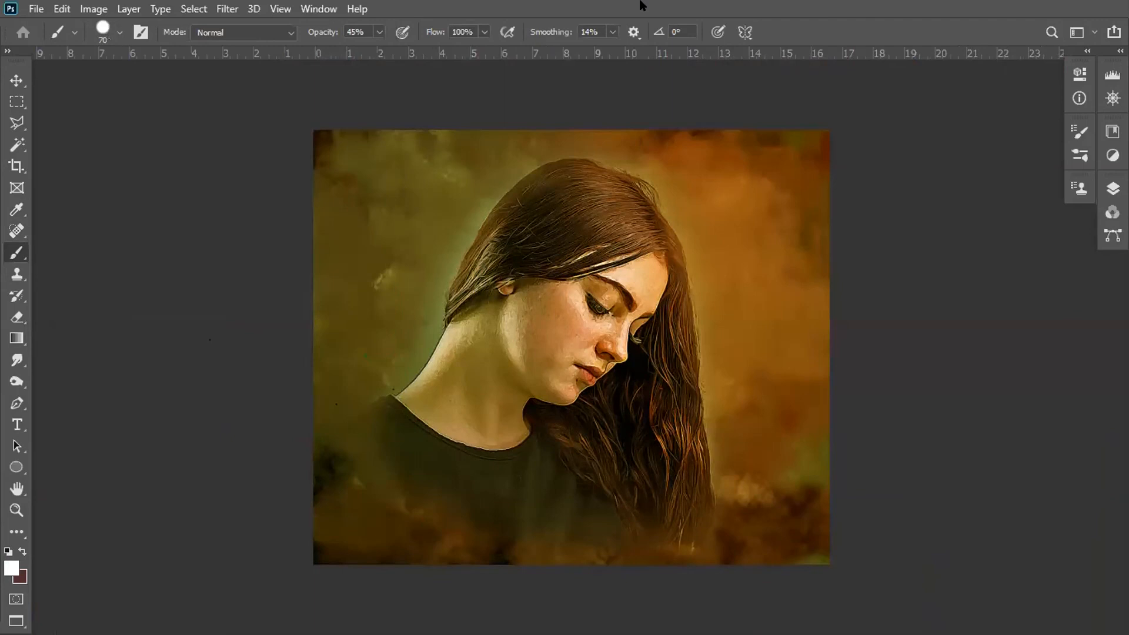
left_click(379, 32)
left_click(341, 150)
left_click_drag(379, 32, 487, 55)
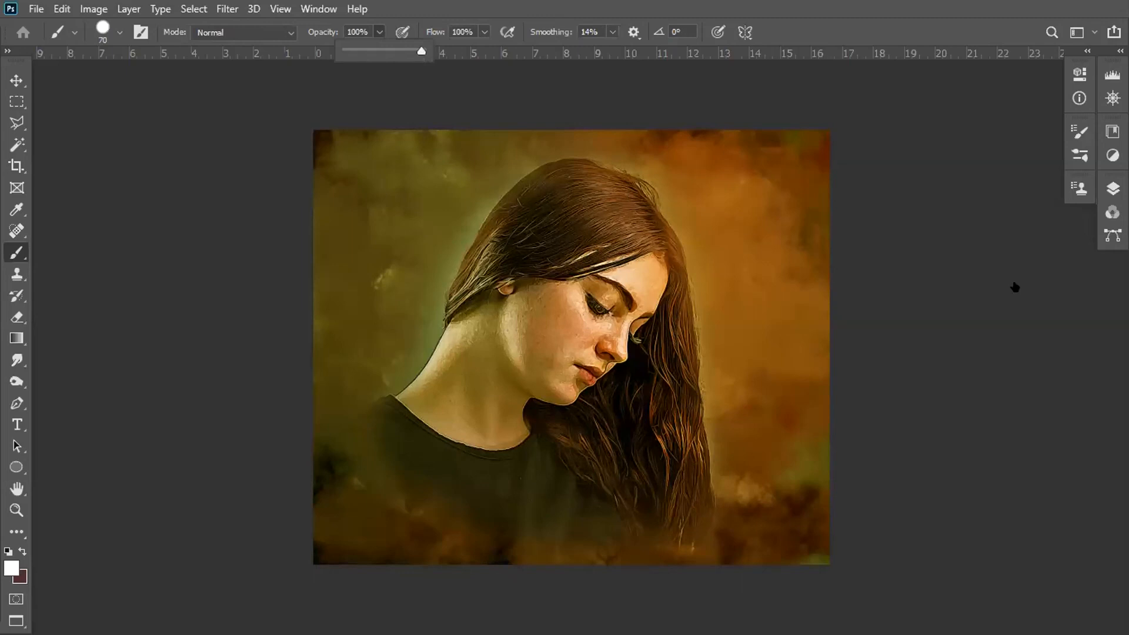
Handwrite the artist's signature in white across the portrait on the new layer and underline it with a diagonal stroke
left_click(1112, 188)
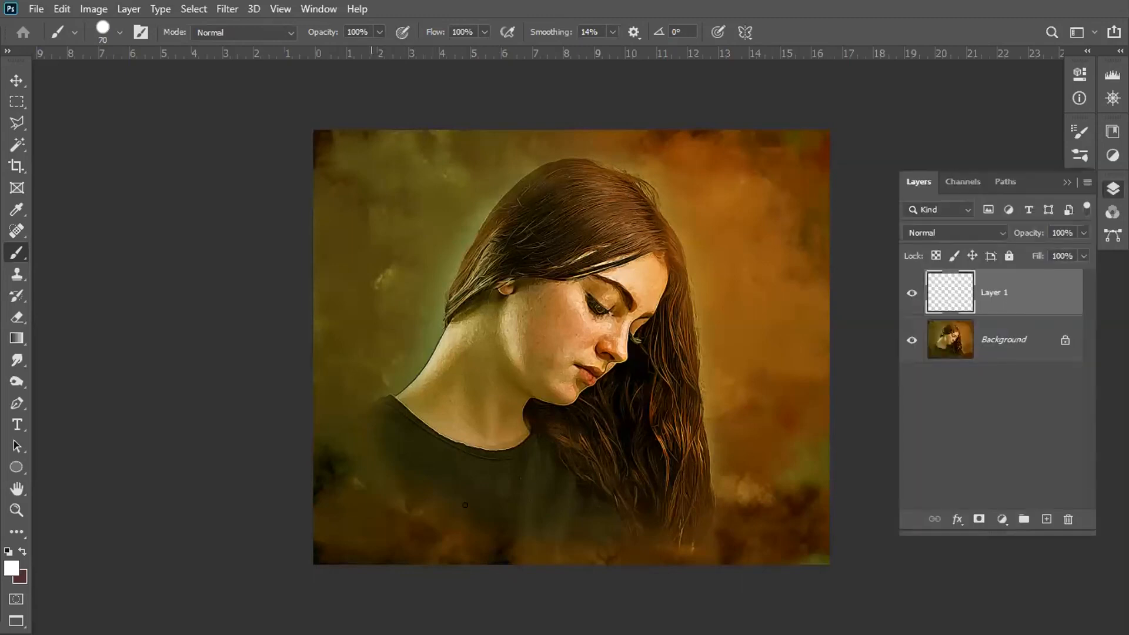
left_click_drag(460, 485, 369, 288)
mouse_move(432, 323)
left_mouse_down()
mouse_move(435, 376)
mouse_move(492, 336)
mouse_move(438, 373)
mouse_move(465, 347)
mouse_move(505, 338)
mouse_move(517, 309)
mouse_move(569, 270)
mouse_move(580, 281)
mouse_move(598, 258)
mouse_move(612, 267)
left_mouse_up()
key("ctrl+z")
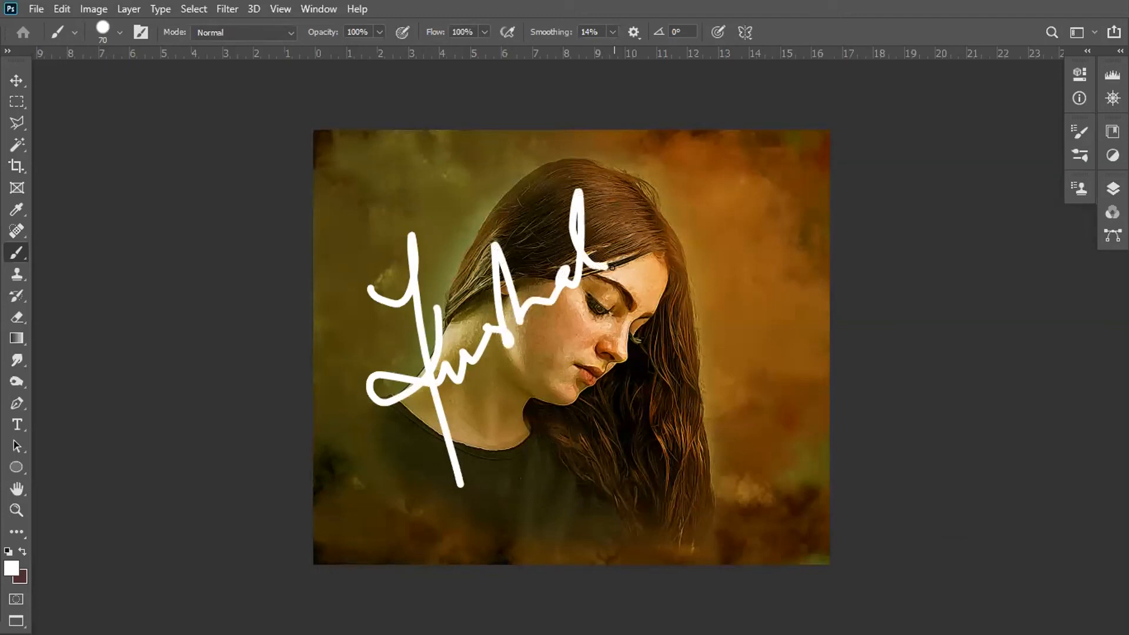
left_click_drag(377, 454, 677, 228)
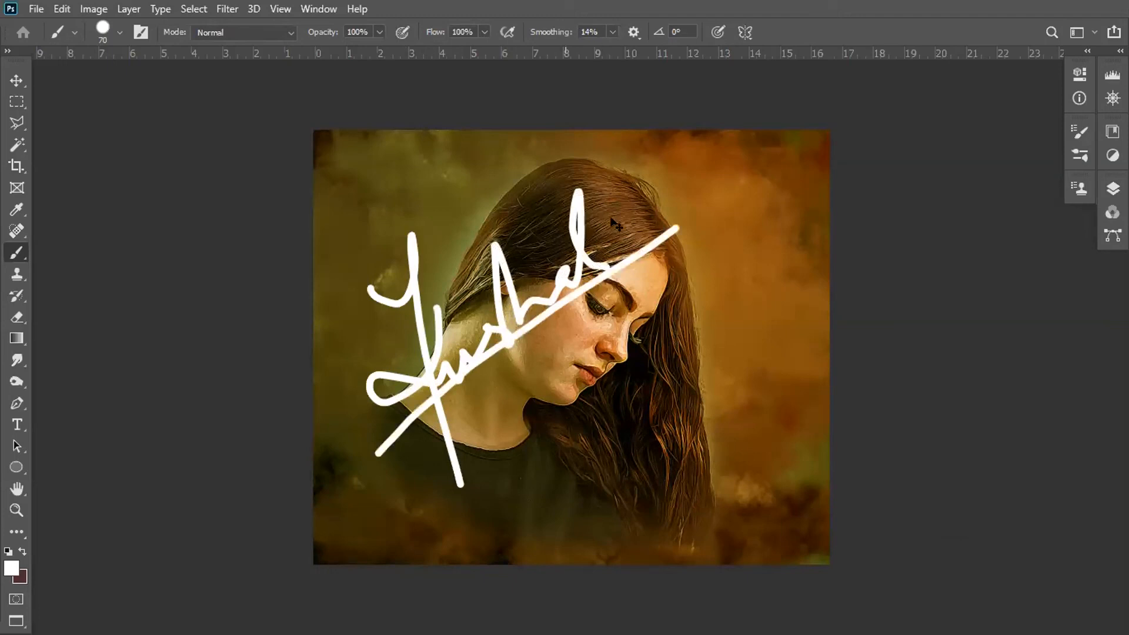
Scale the signature down to about 10% and place it near the portrait's lower-right corner
key("ctrl+t")
mouse_move(678, 188)
left_mouse_down()
mouse_move(562, 341)
mouse_move(745, 522)
left_mouse_up()
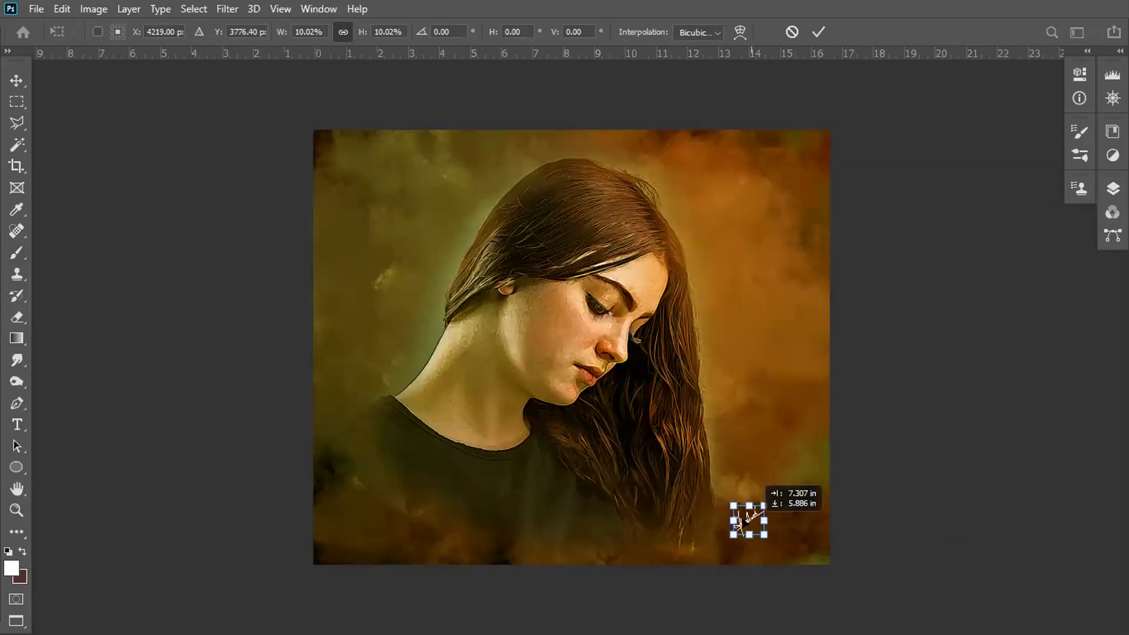
key("Return")
key("b")
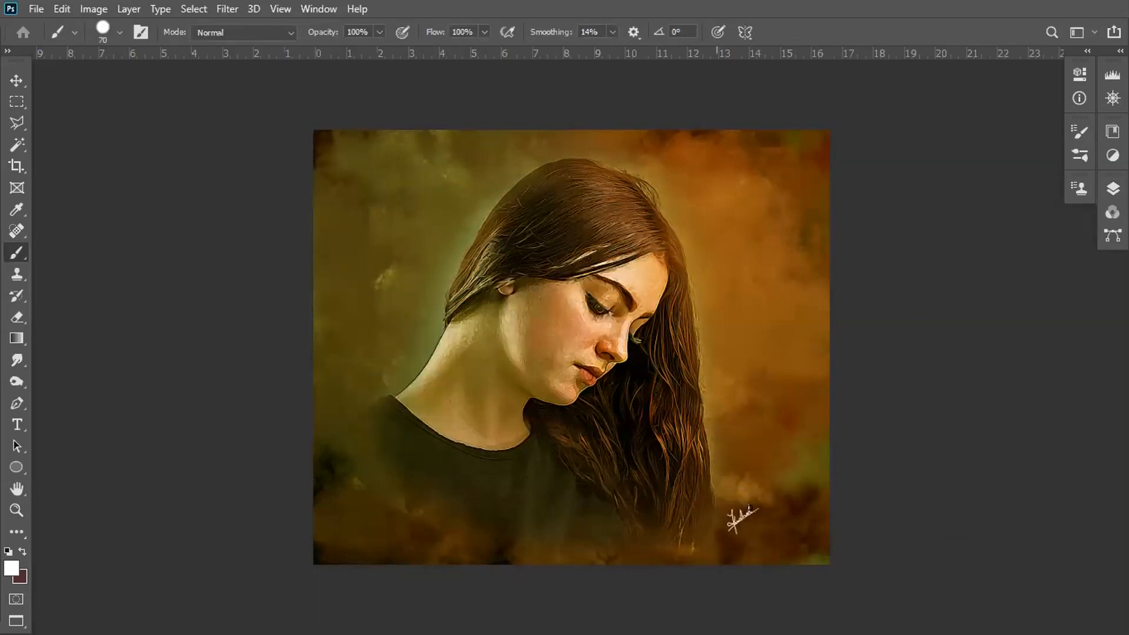
key("v")
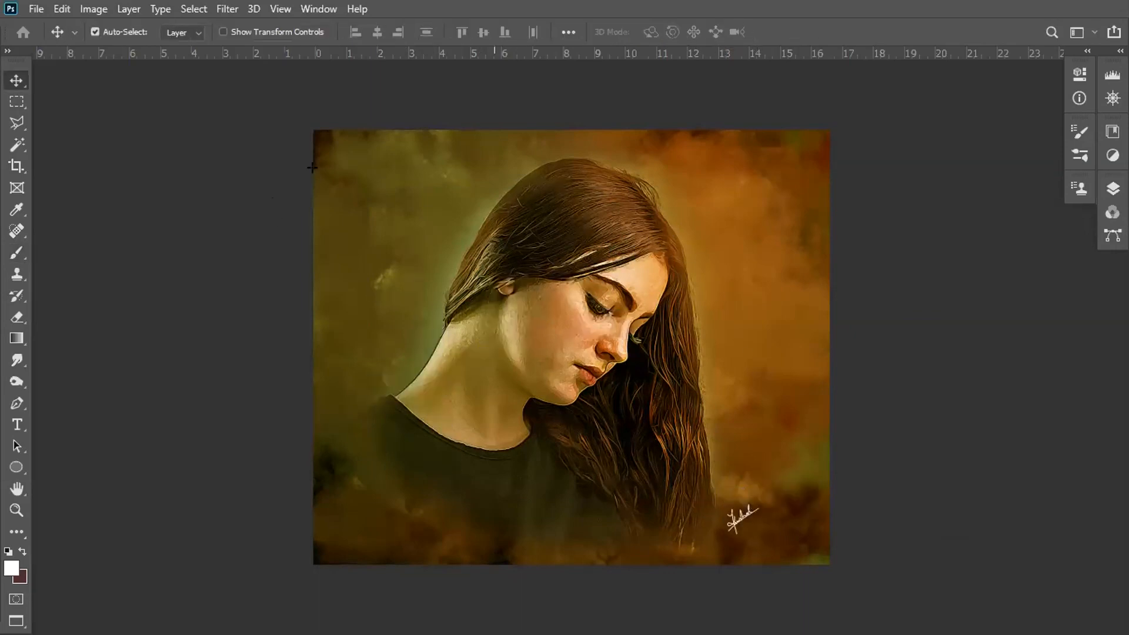
Crop the image to a full-height rectangular selection that trims narrow strips off both sides of the portrait
key("m")
left_click_drag(327, 130, 778, 586)
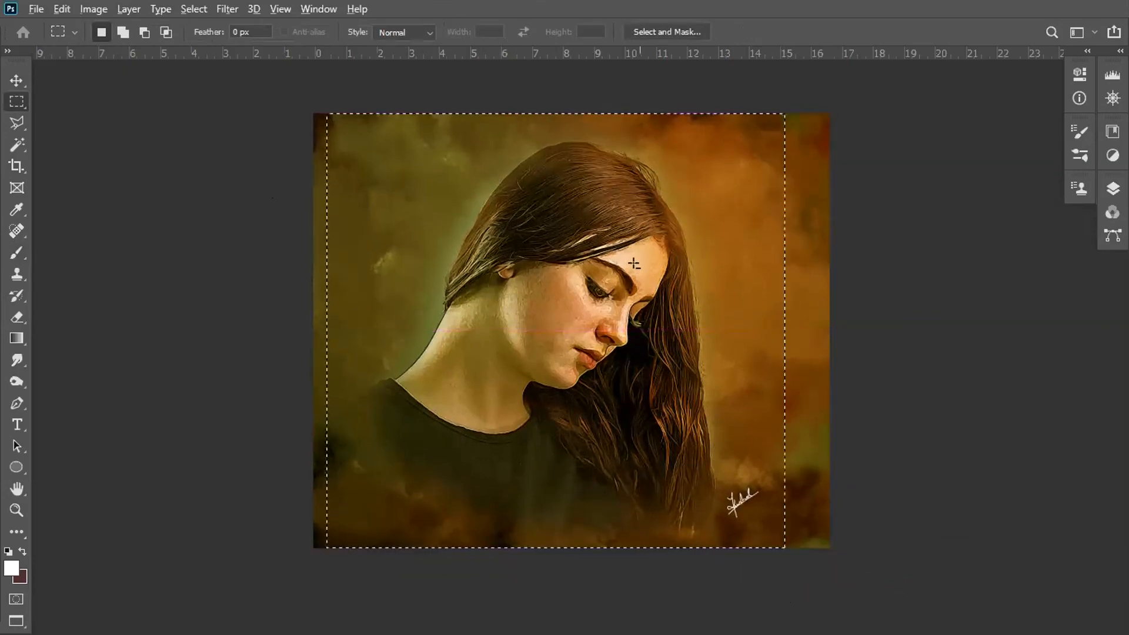
left_click(62, 9)
left_click(90, 8)
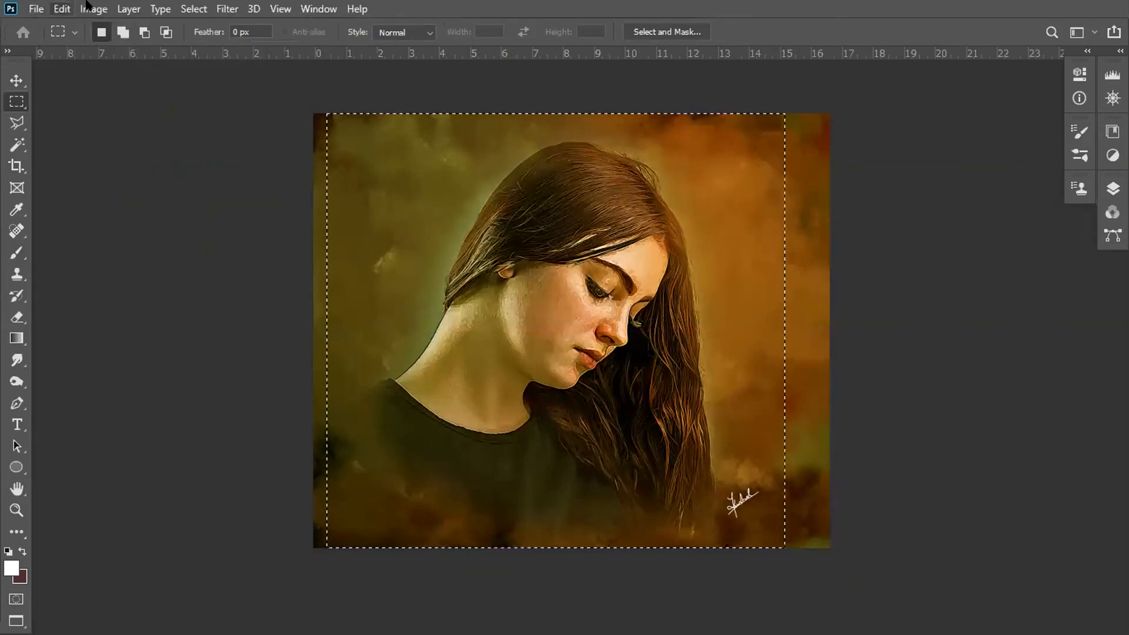
left_click(103, 179)
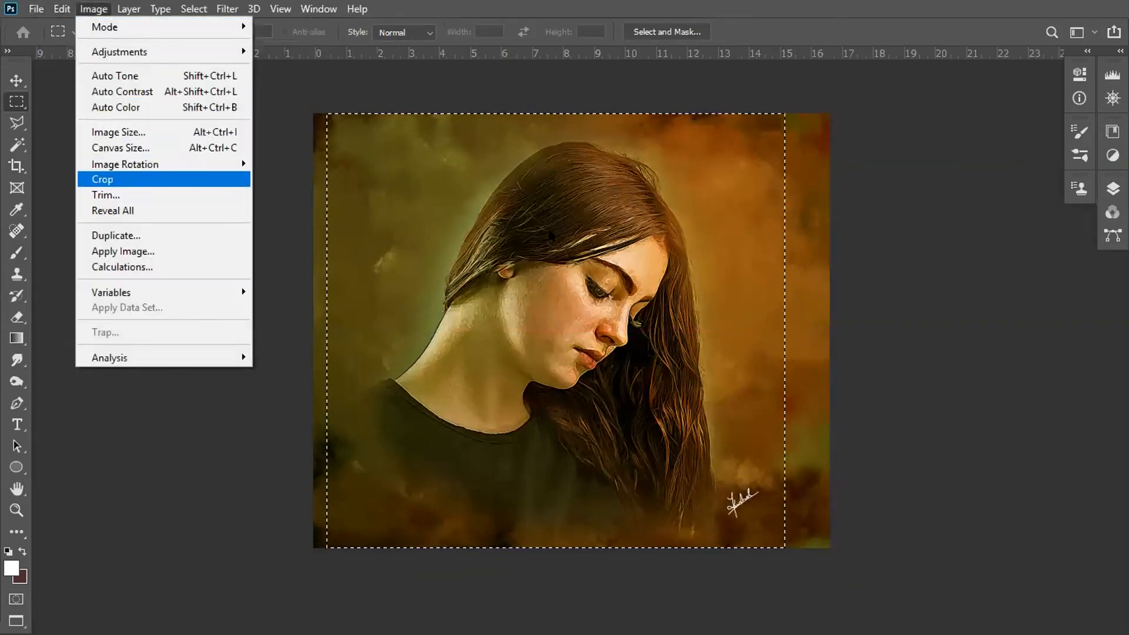
Duplicate the finished portrait image as a separate document
key("ctrl+minus")
key("f")
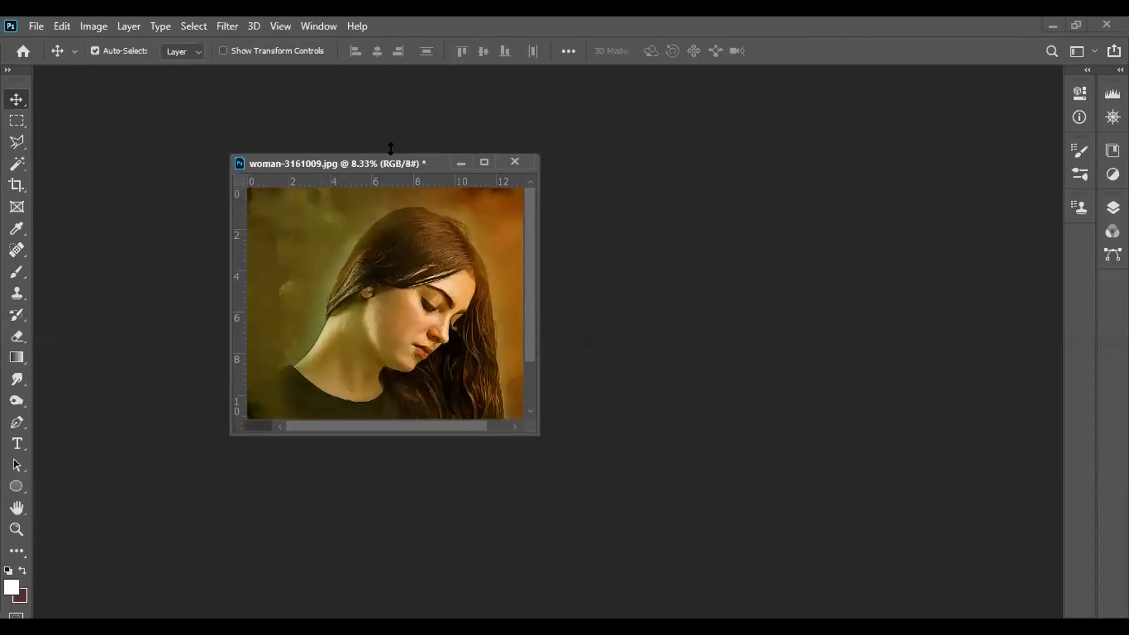
right_click(438, 163)
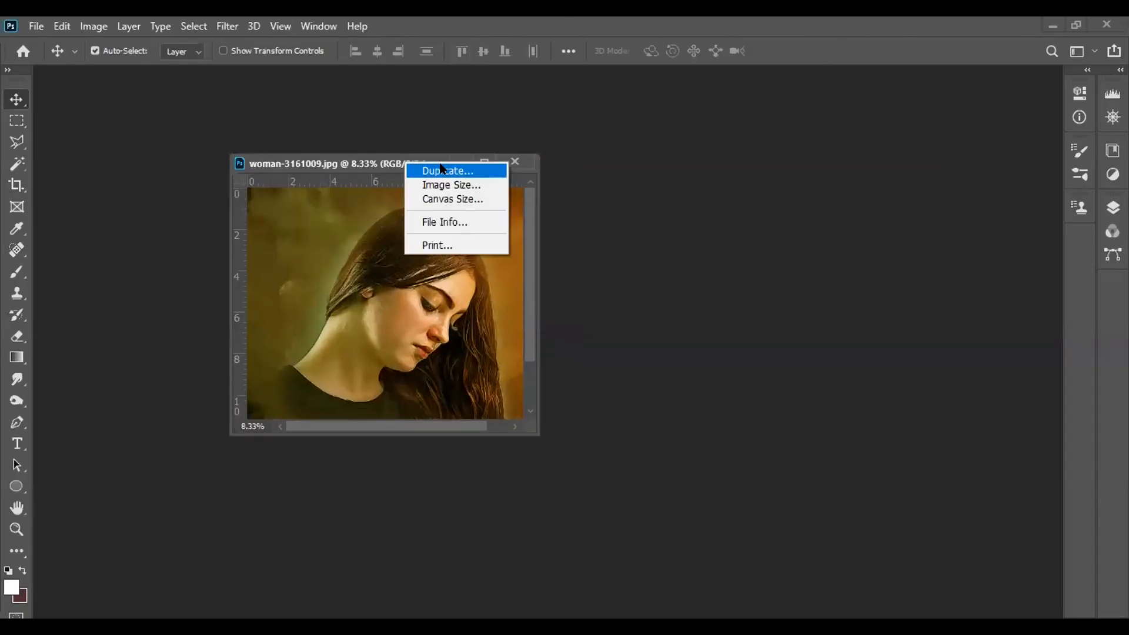
left_click(447, 171)
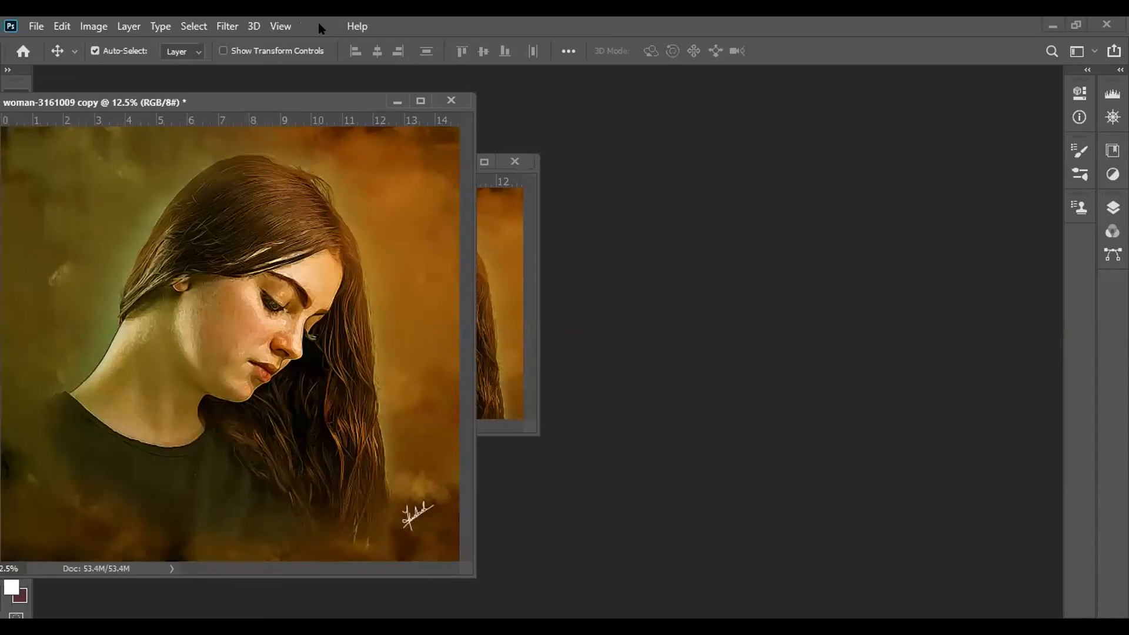
Revert woman-3161009.jpg to its opening history snapshot and enlarge its view for comparison beside the painted copy
left_click(318, 26)
left_click(411, 327)
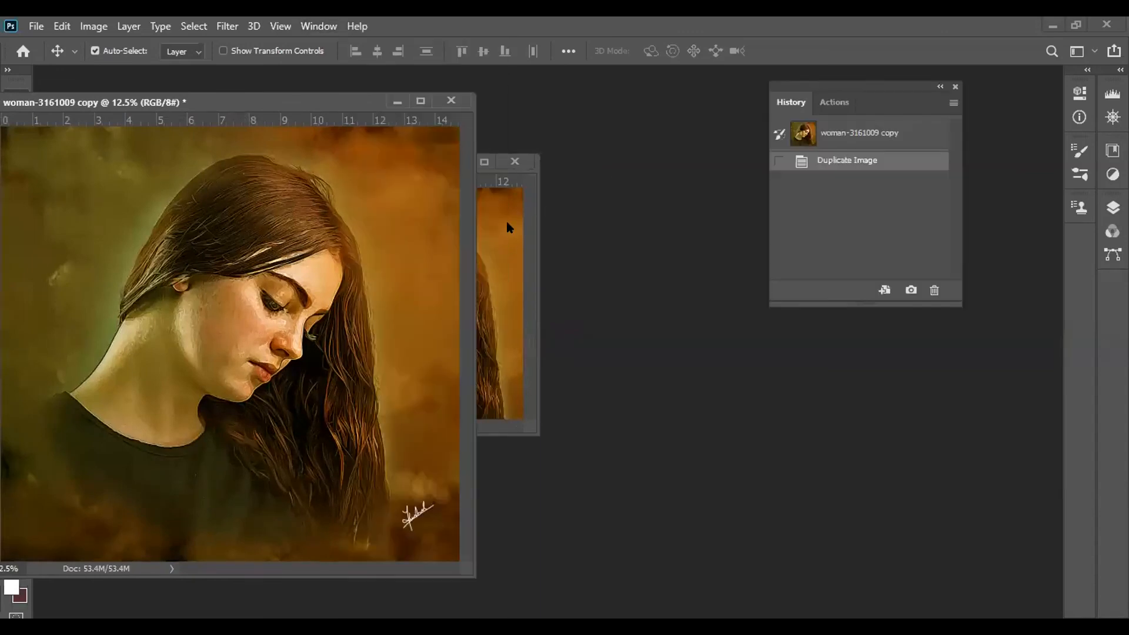
left_click(509, 227)
left_click(858, 132)
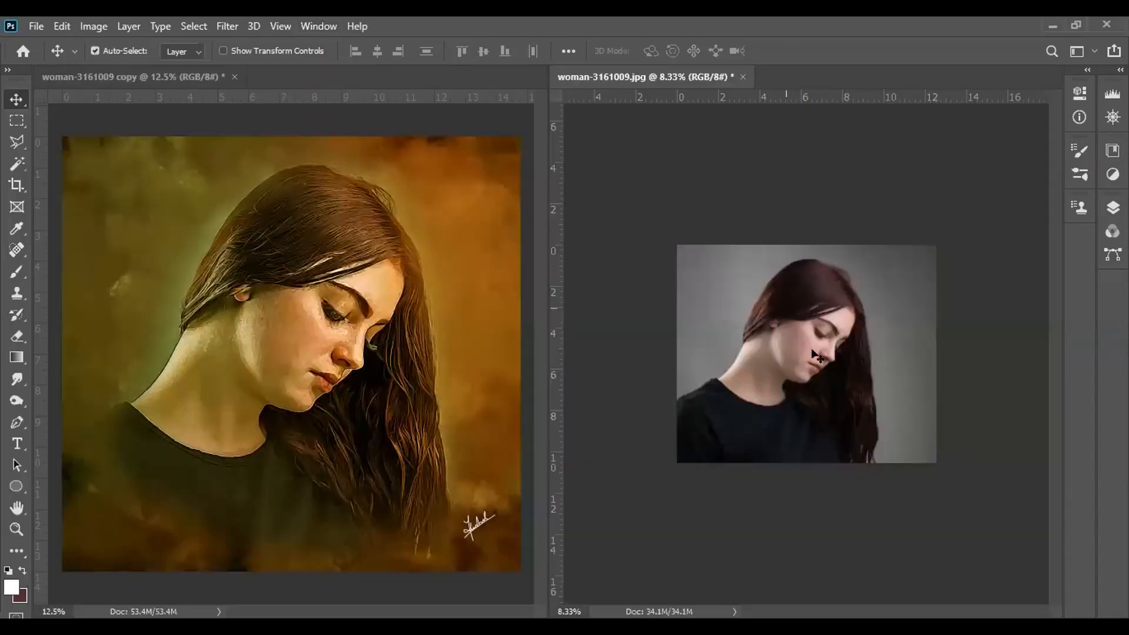
scroll(718, 372, "up", 2)
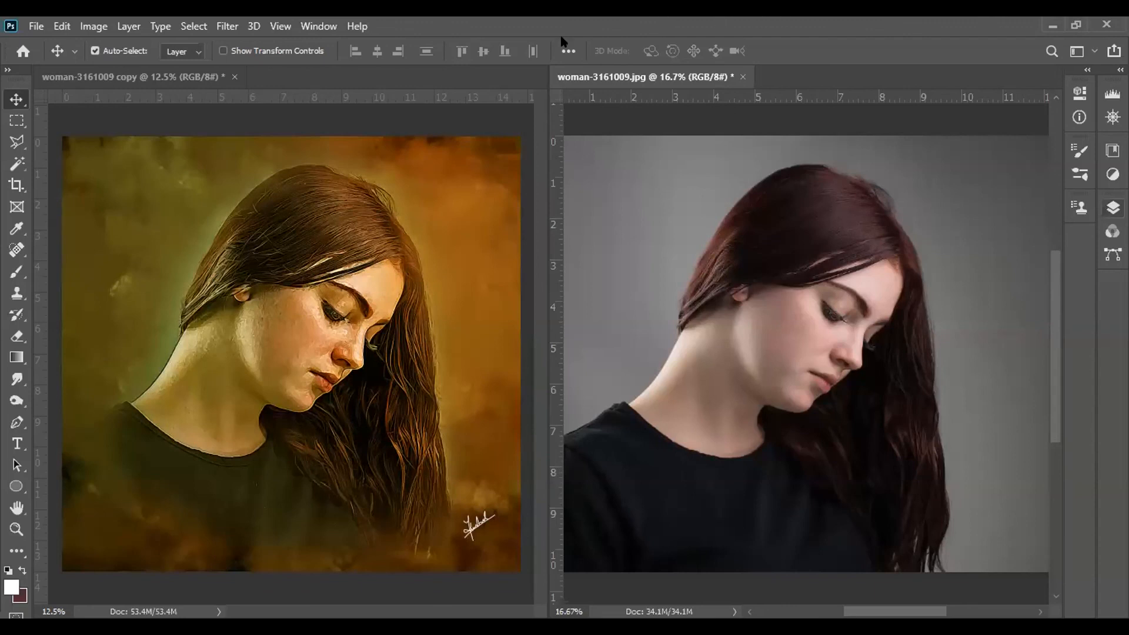
left_click(287, 106)
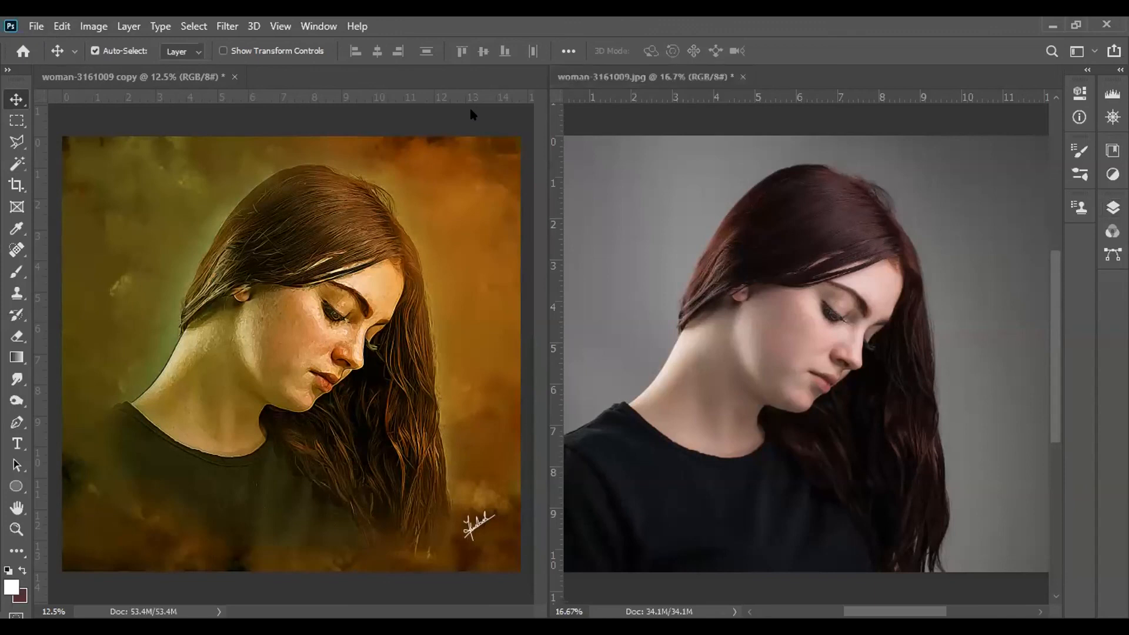
Save the painted copy as a JPEG named painting in the Pictures folder at quality 12, and close both portrait documents
left_click(695, 262)
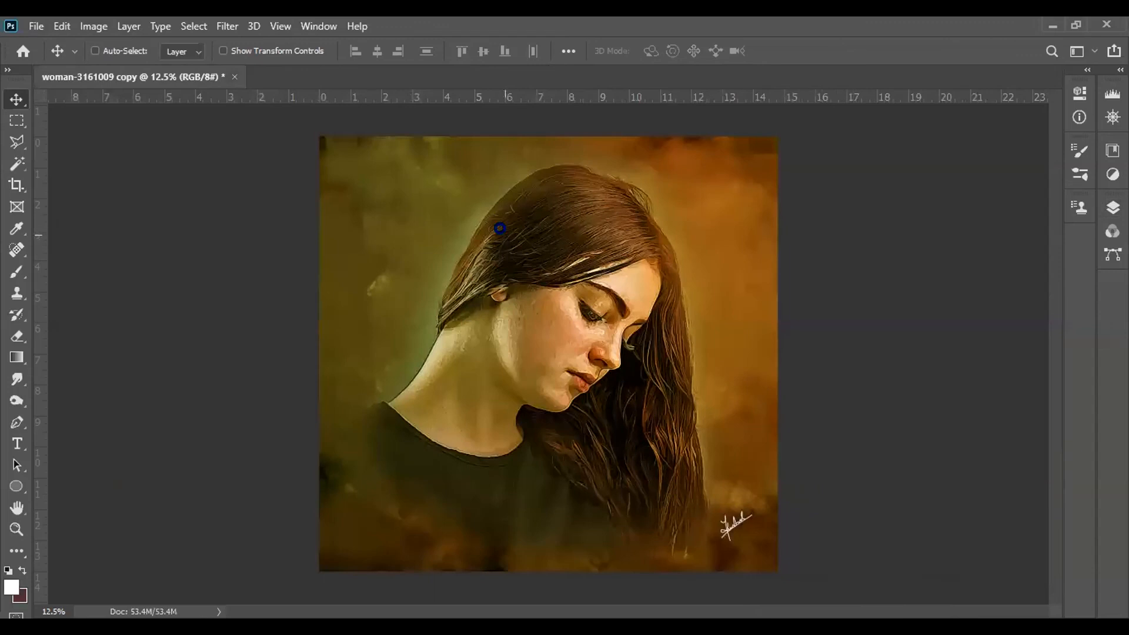
key("ctrl+shift+s")
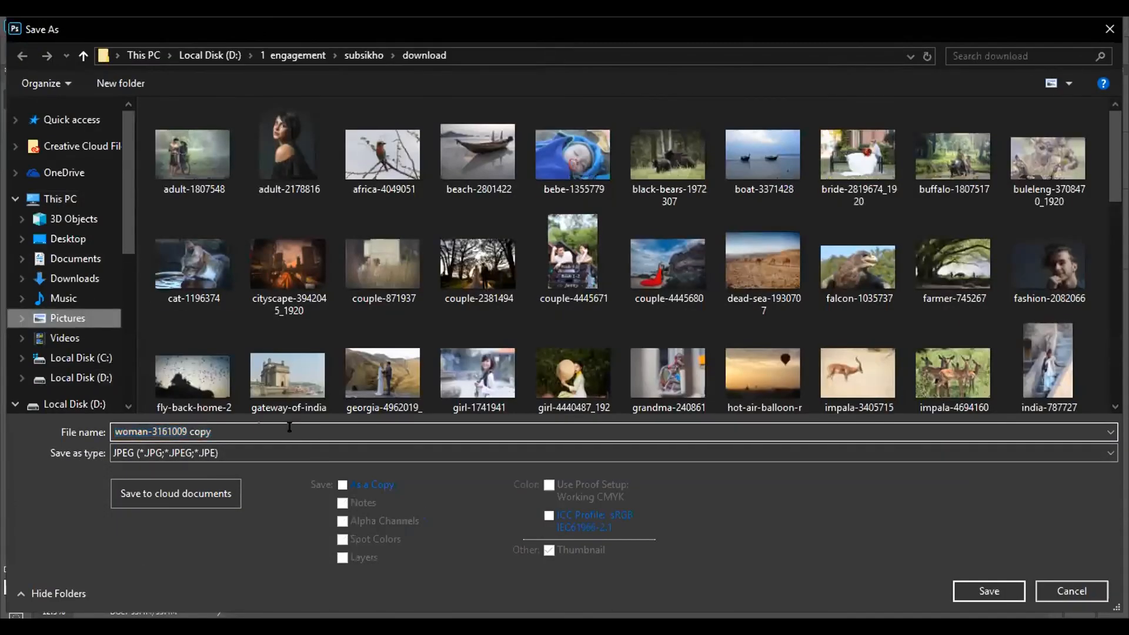
left_click(68, 318)
left_click(263, 424)
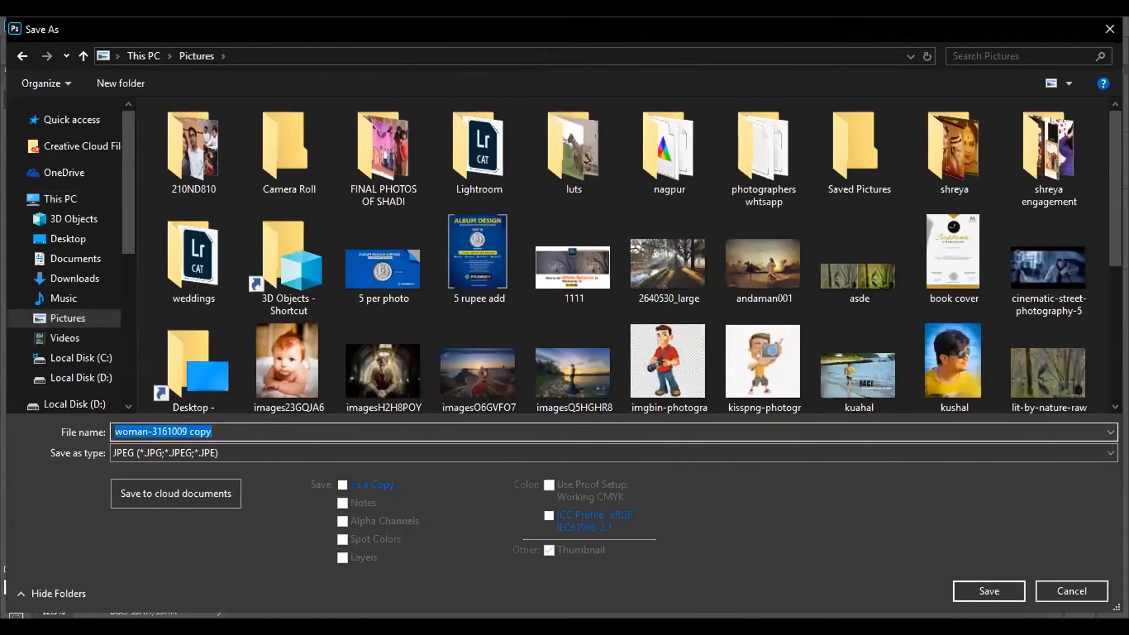
type("painting")
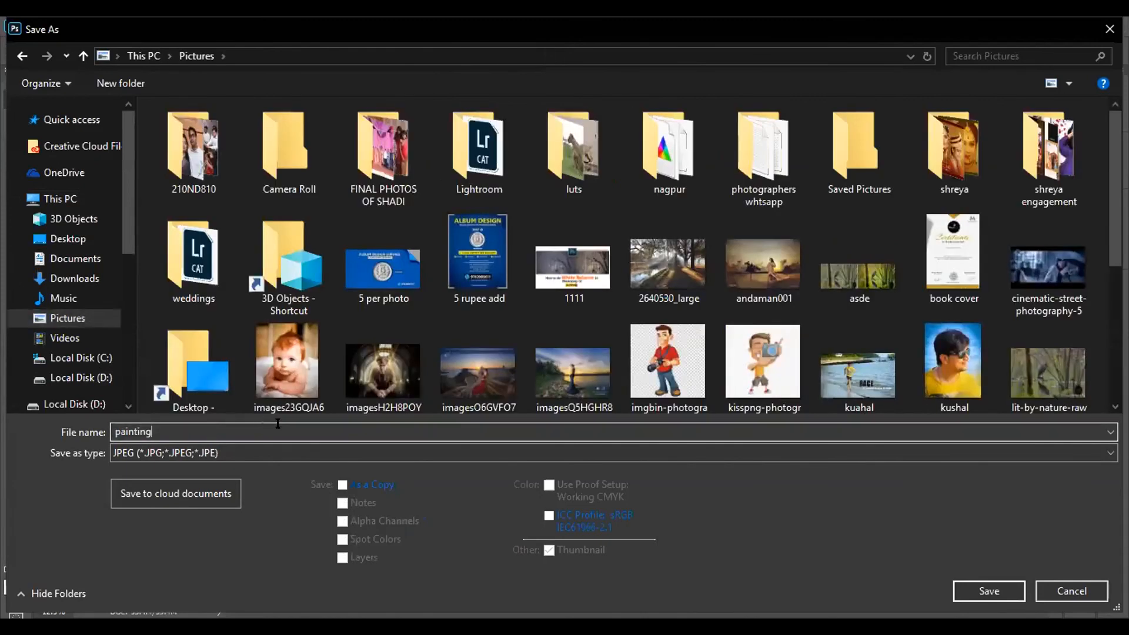
left_click(993, 592)
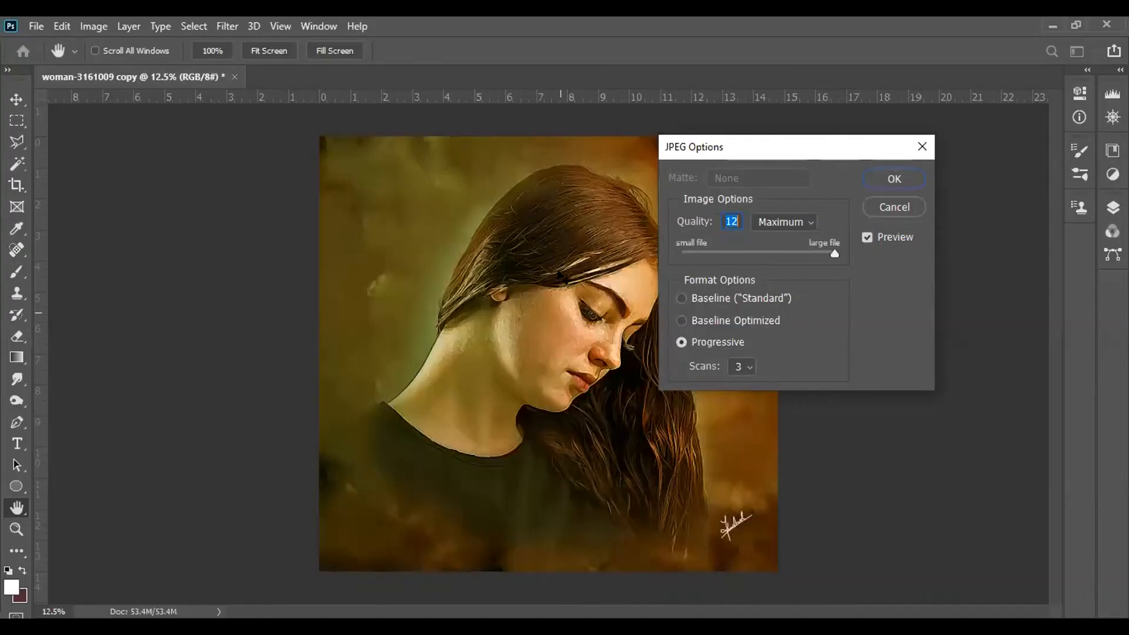
key("Return")
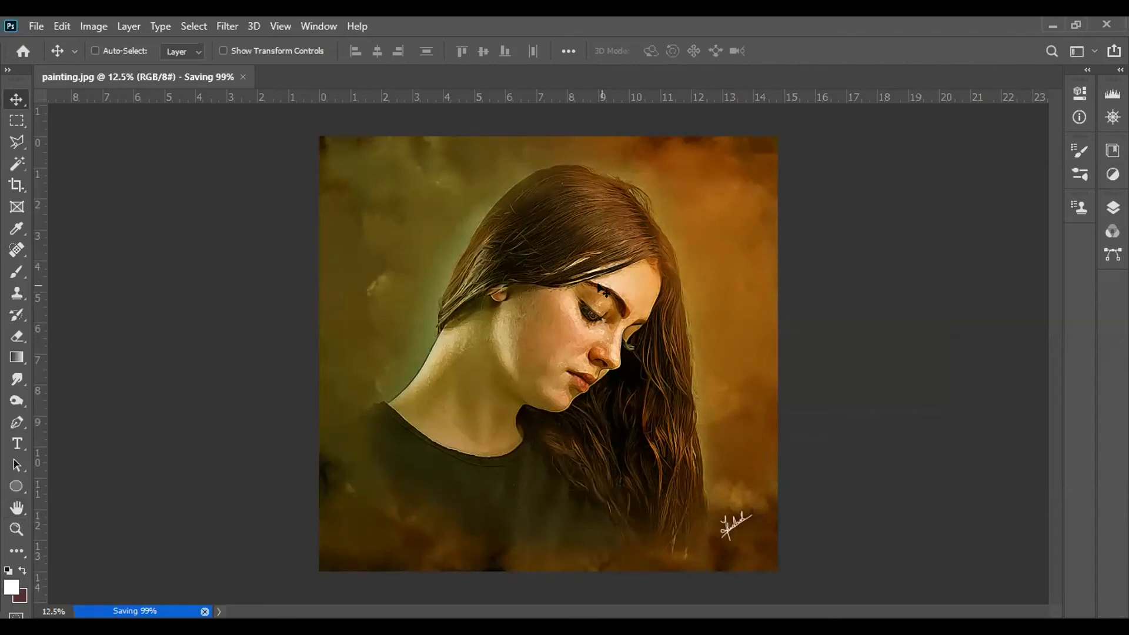
key("ctrl+w")
Create a new document 16 inches wide and 20 inches high at 300 pixels/inch, and float its window
left_click(39, 26)
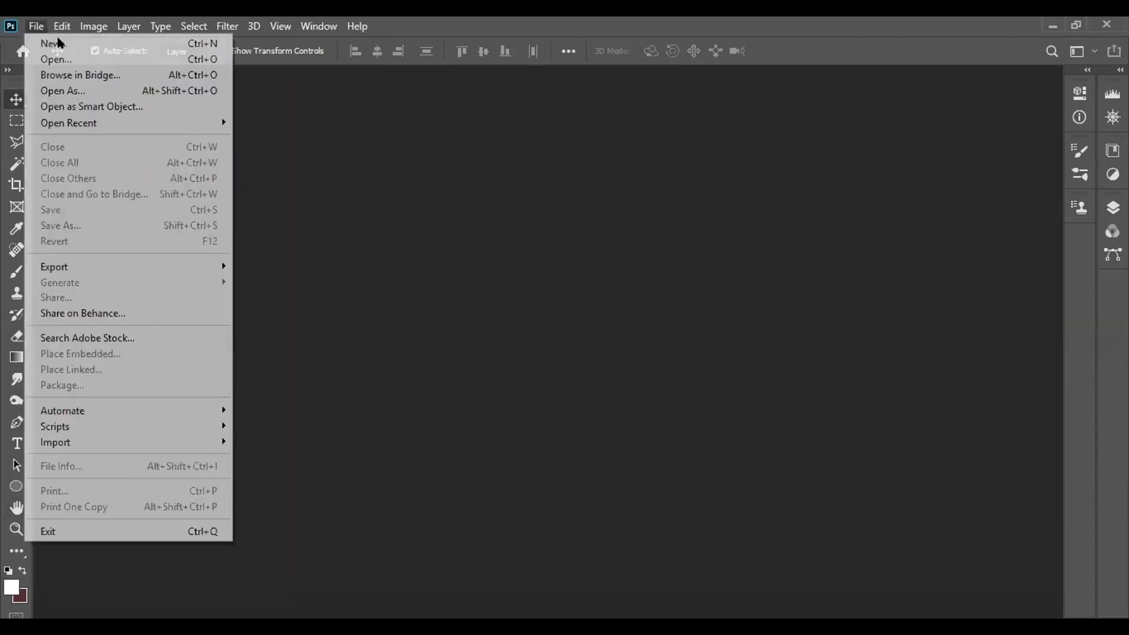
left_click(531, 168)
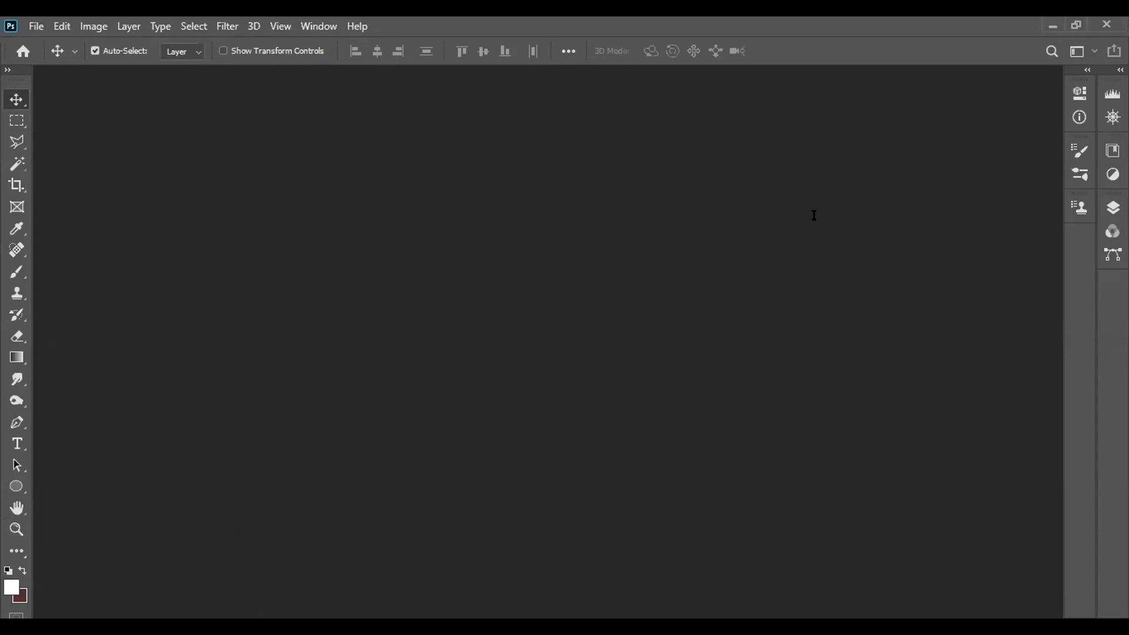
key("ctrl+n")
left_click(882, 182)
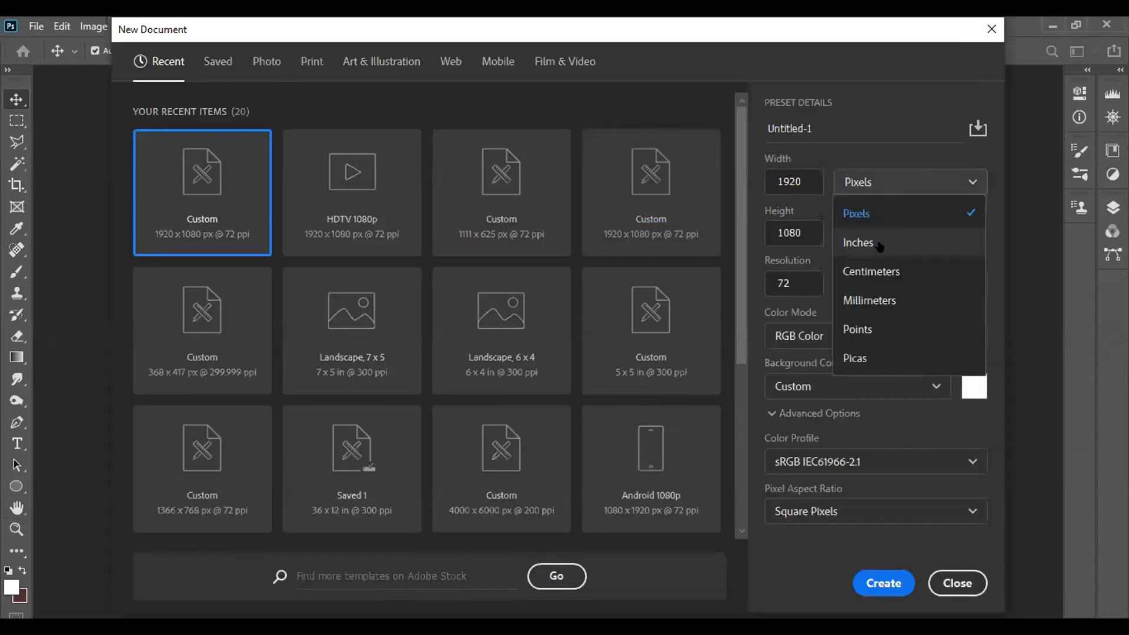
left_click(878, 246)
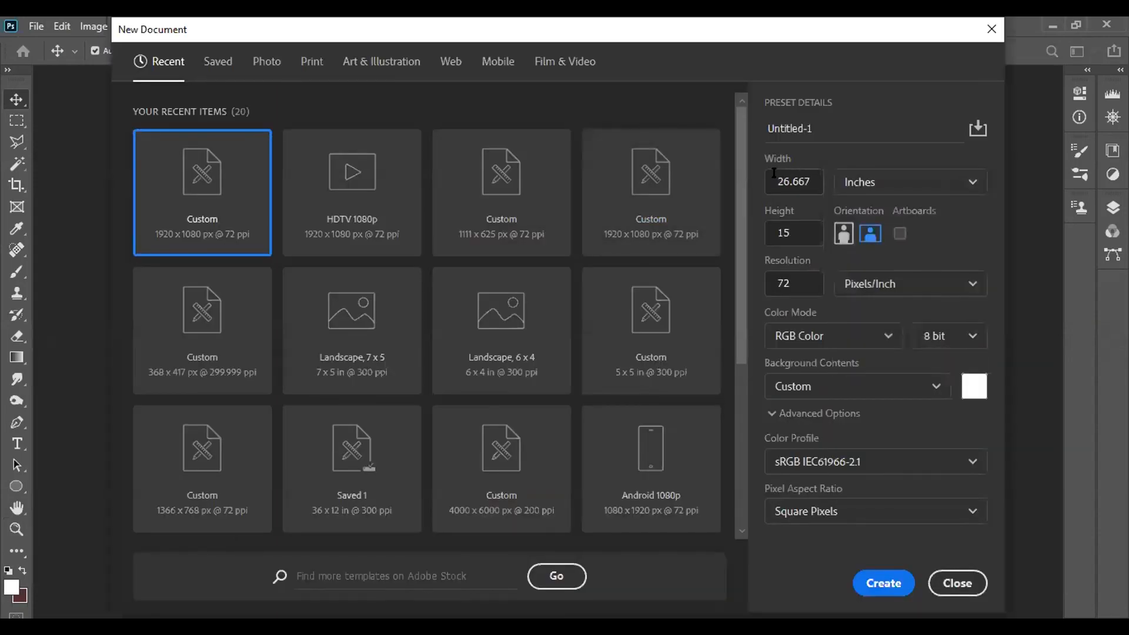
double_click(814, 176)
type("16")
double_click(806, 230)
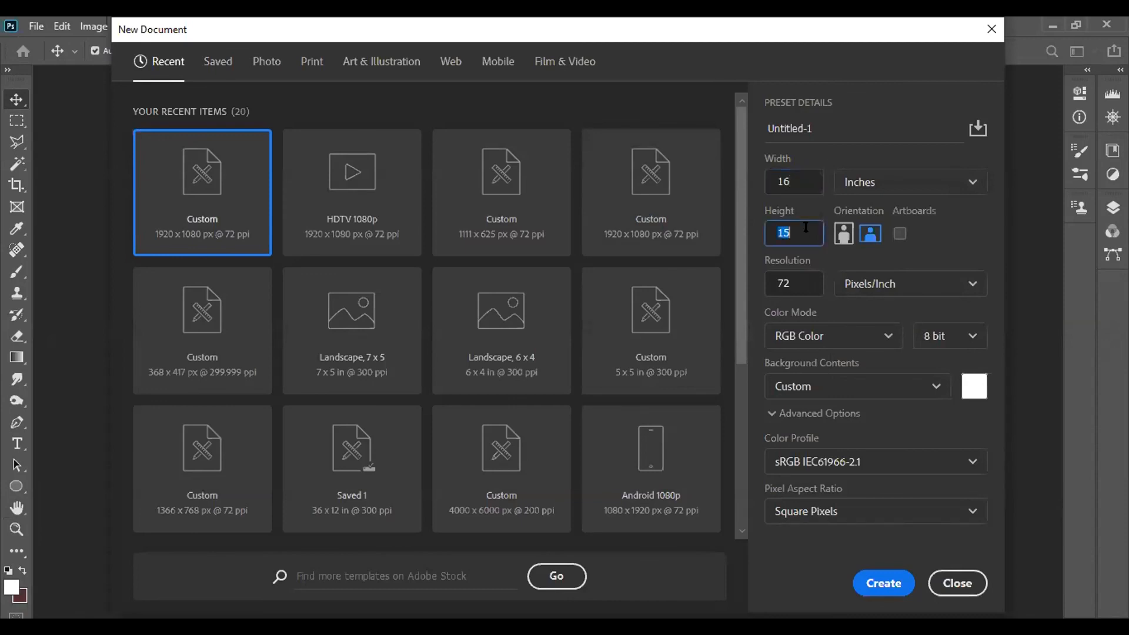
type("20")
double_click(811, 275)
type("300")
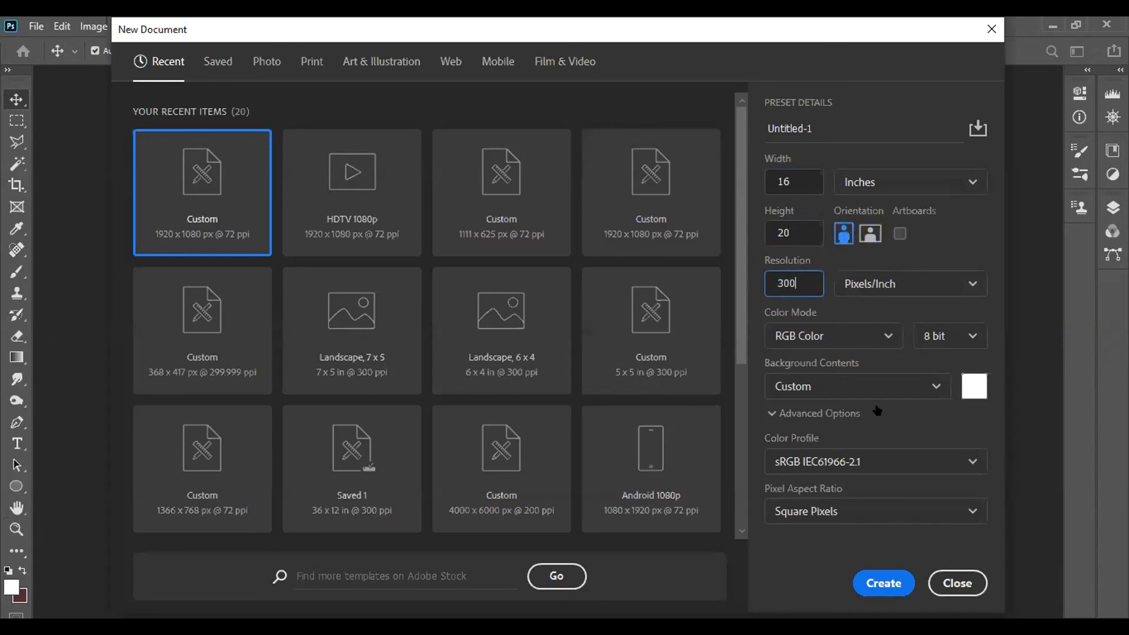
key("Return")
left_click_drag(217, 80, 380, 93)
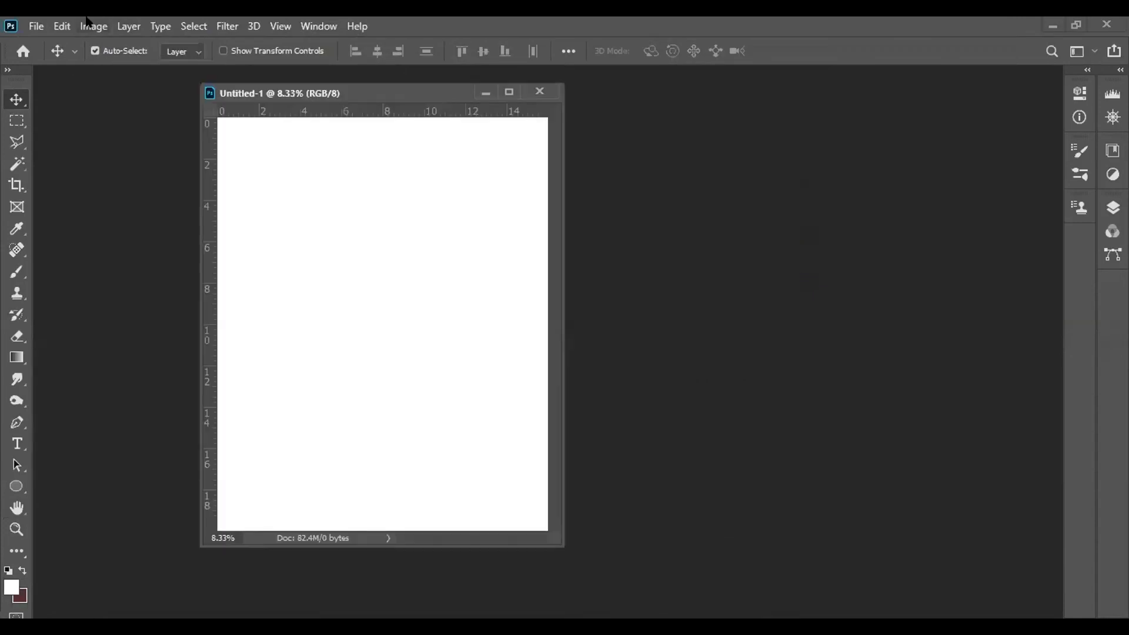
Place the painting image from the Pictures folder as an embedded object centred on the blank page at 100% scale
key("alt+f")
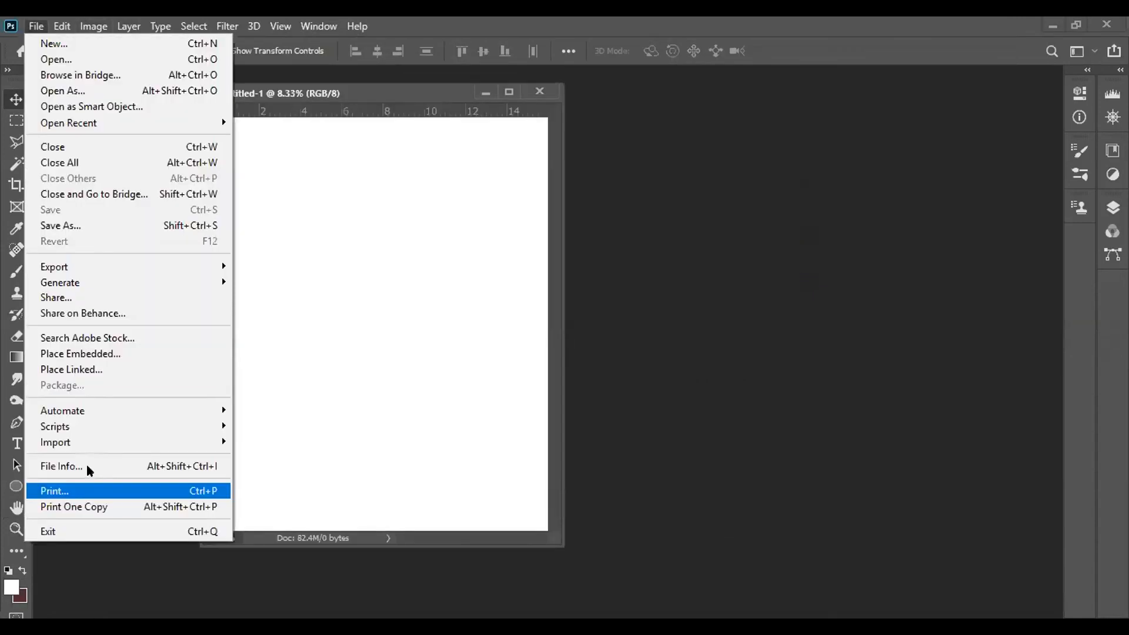
left_click(87, 354)
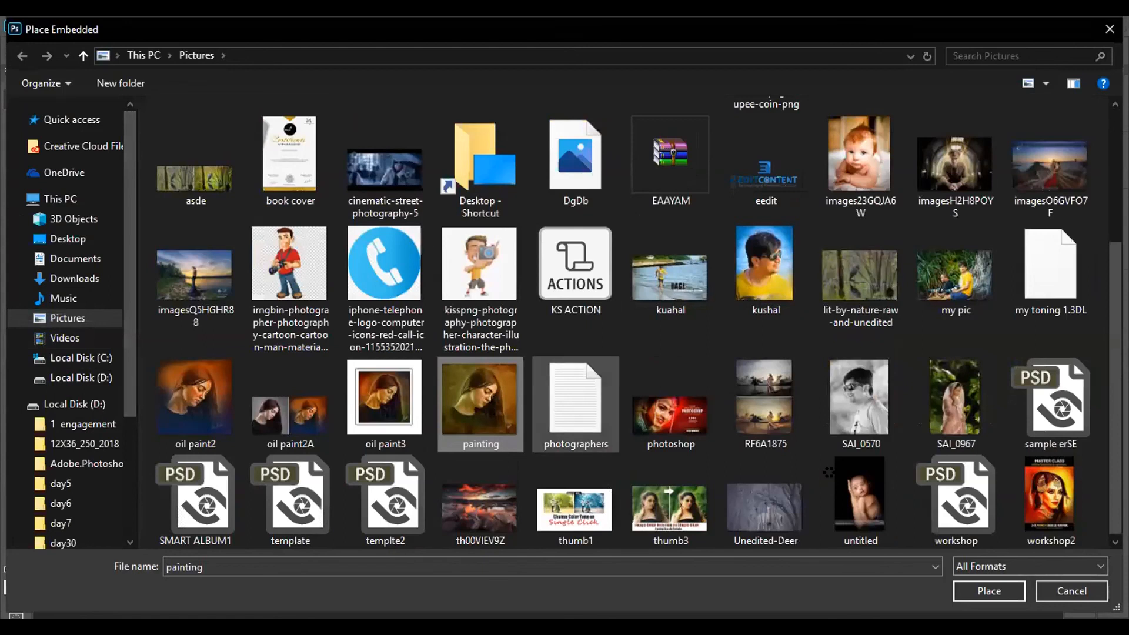
key("Return")
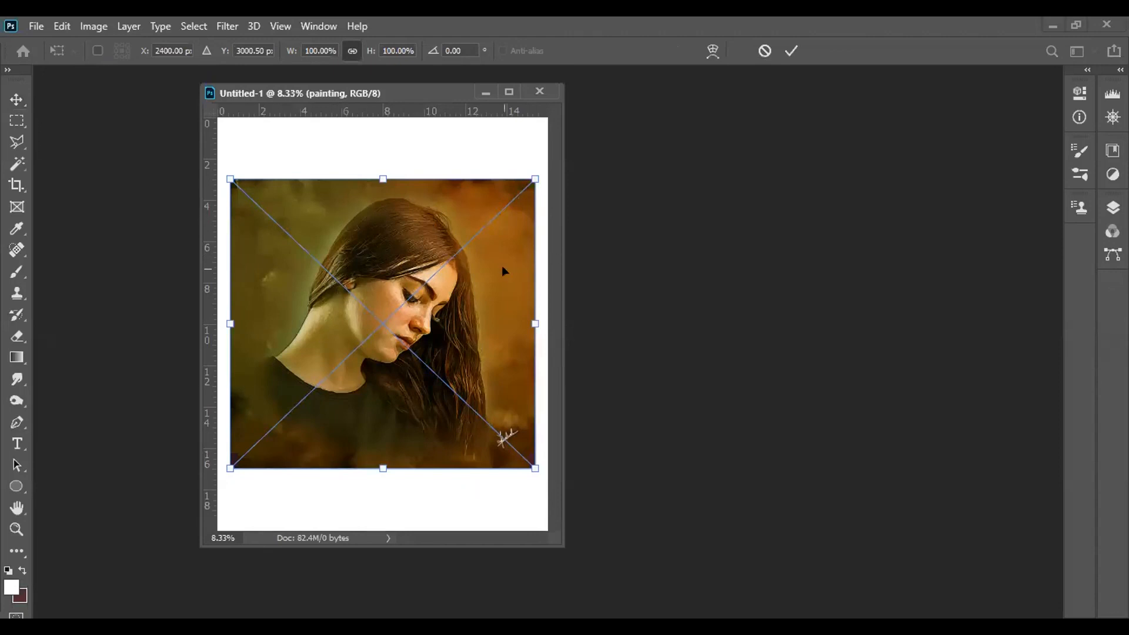
key("Return")
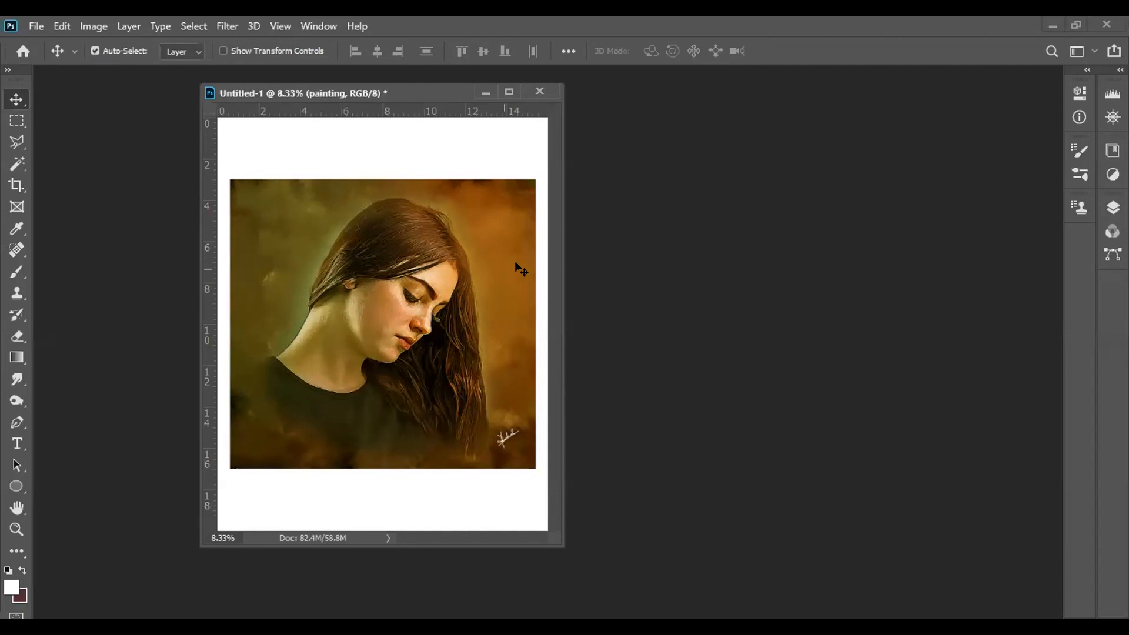
Start placing another embedded image in the document containing the painting
left_click(34, 26)
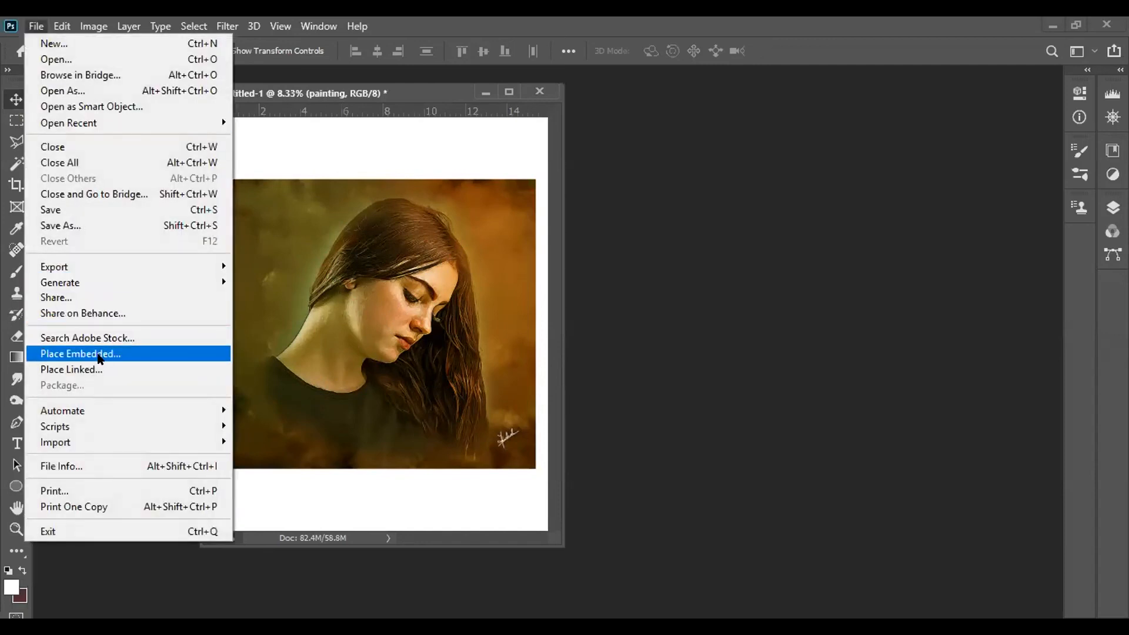